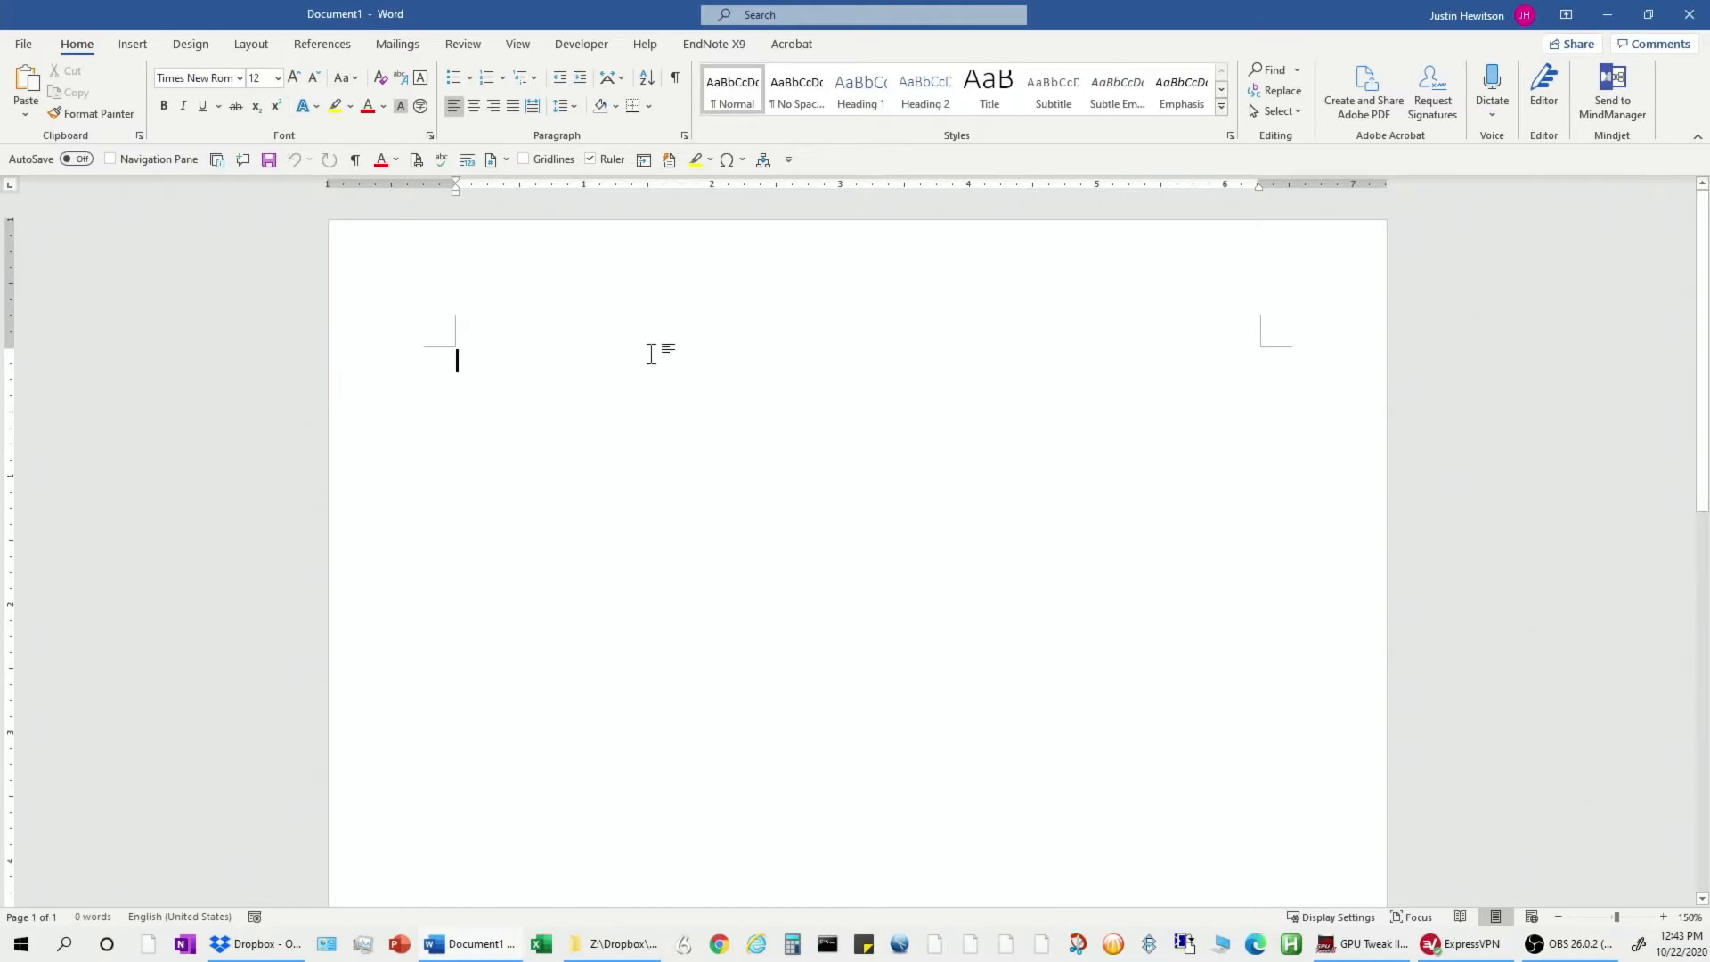
Write the opening line "Academic citations why is this important actually to tell you that"
type("Academic citations")
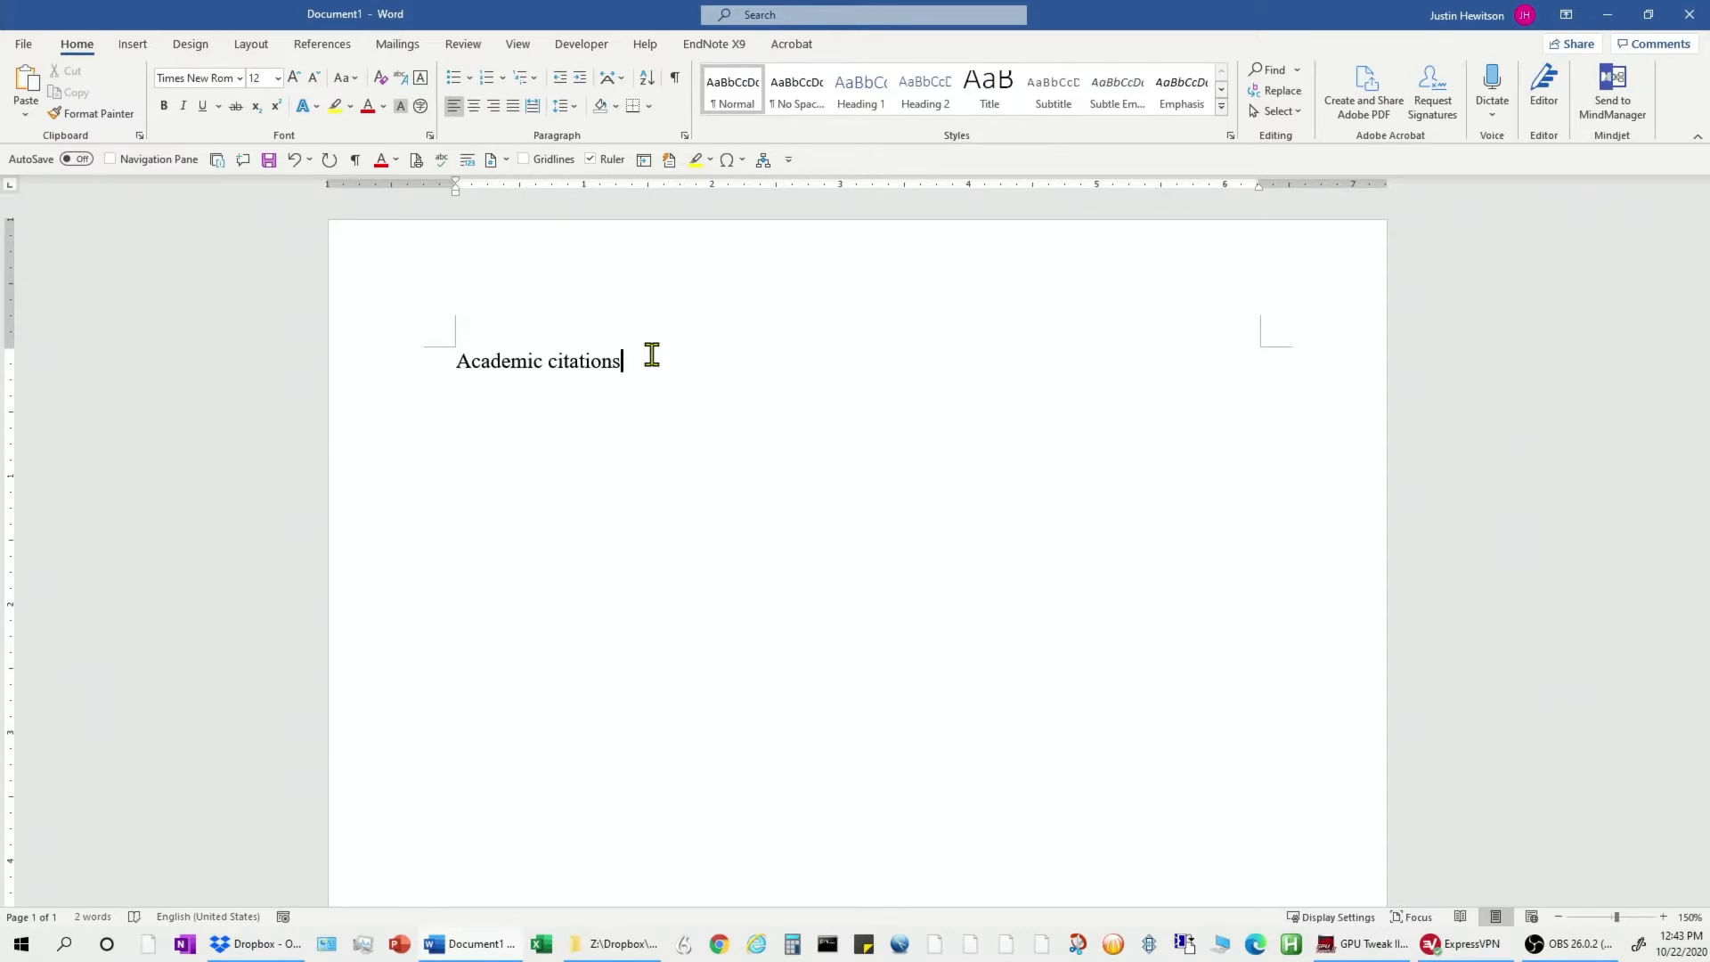
type(" why is this important actually to tell you that")
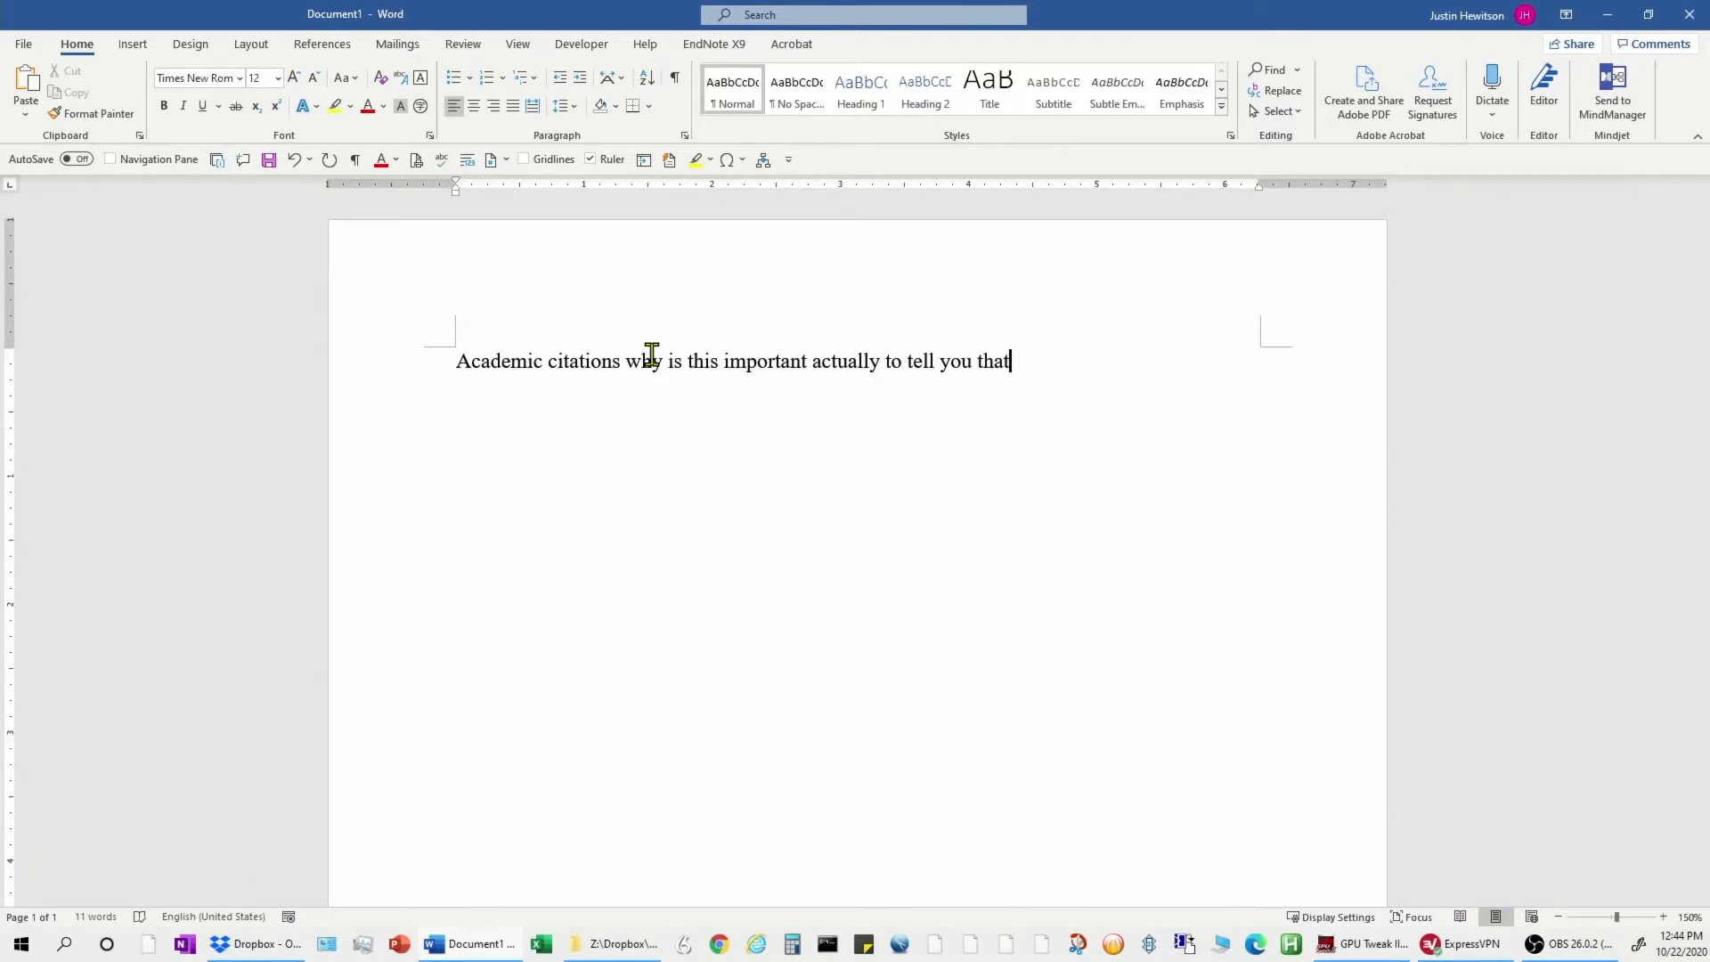
key("Return")
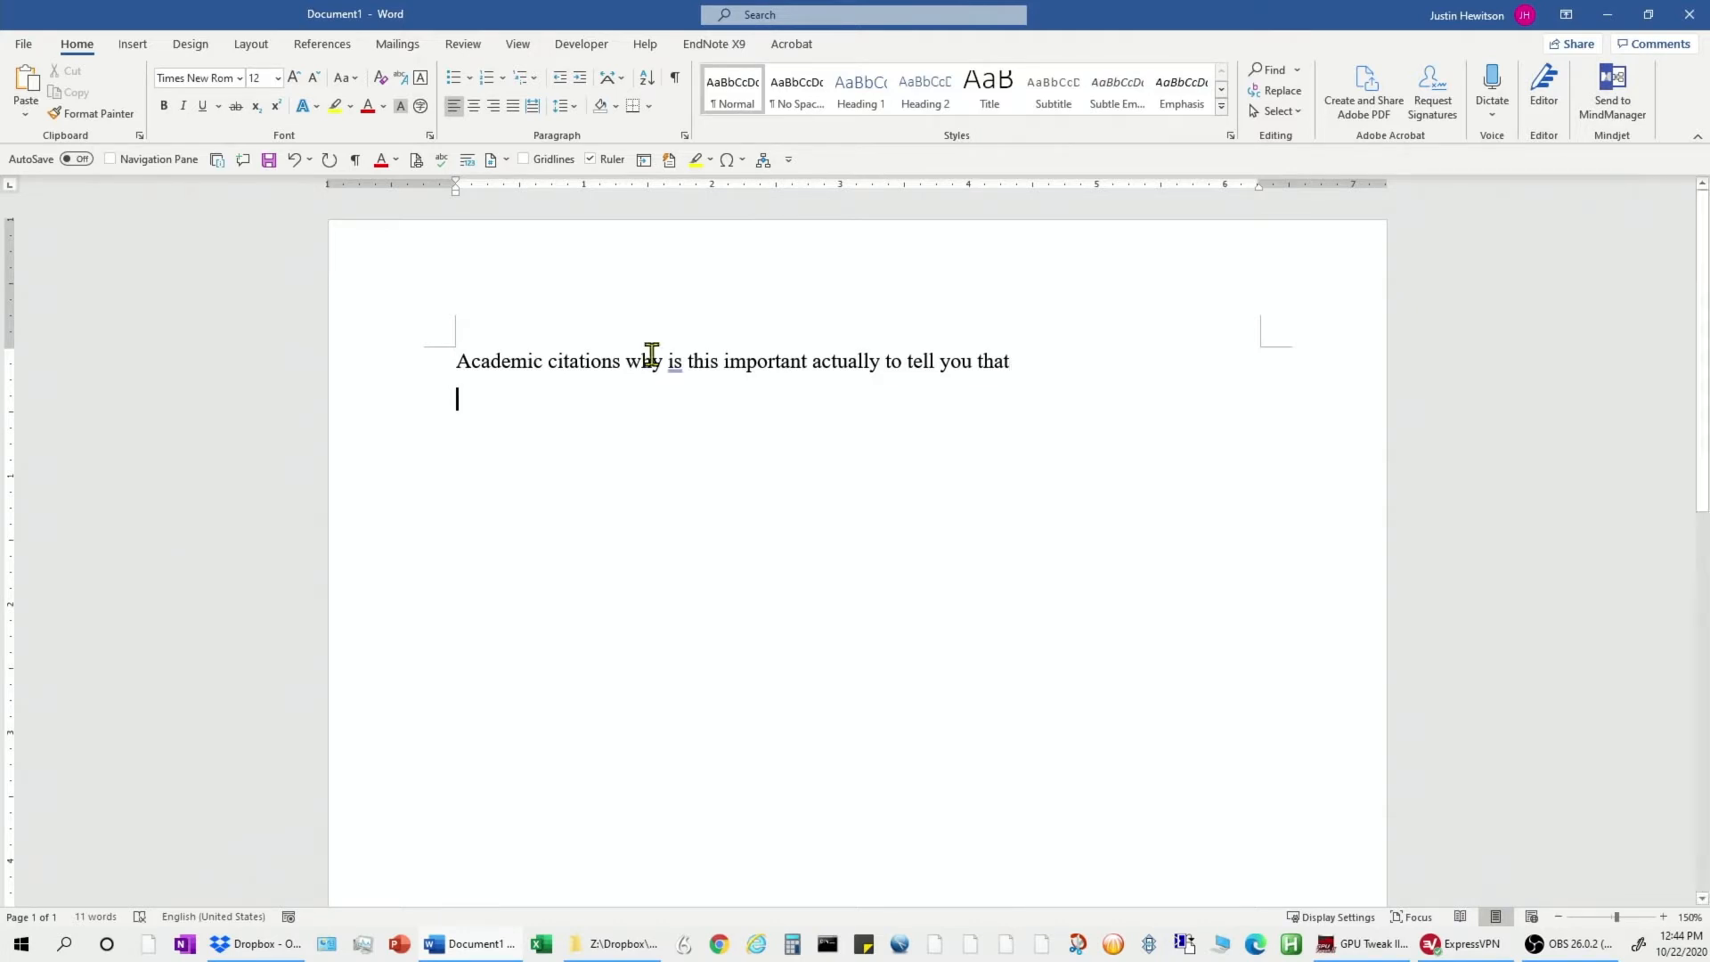
List the terms Citations, Quotations, References and Plagiarism on separate lines below the opening line
type("Citations")
key("Return")
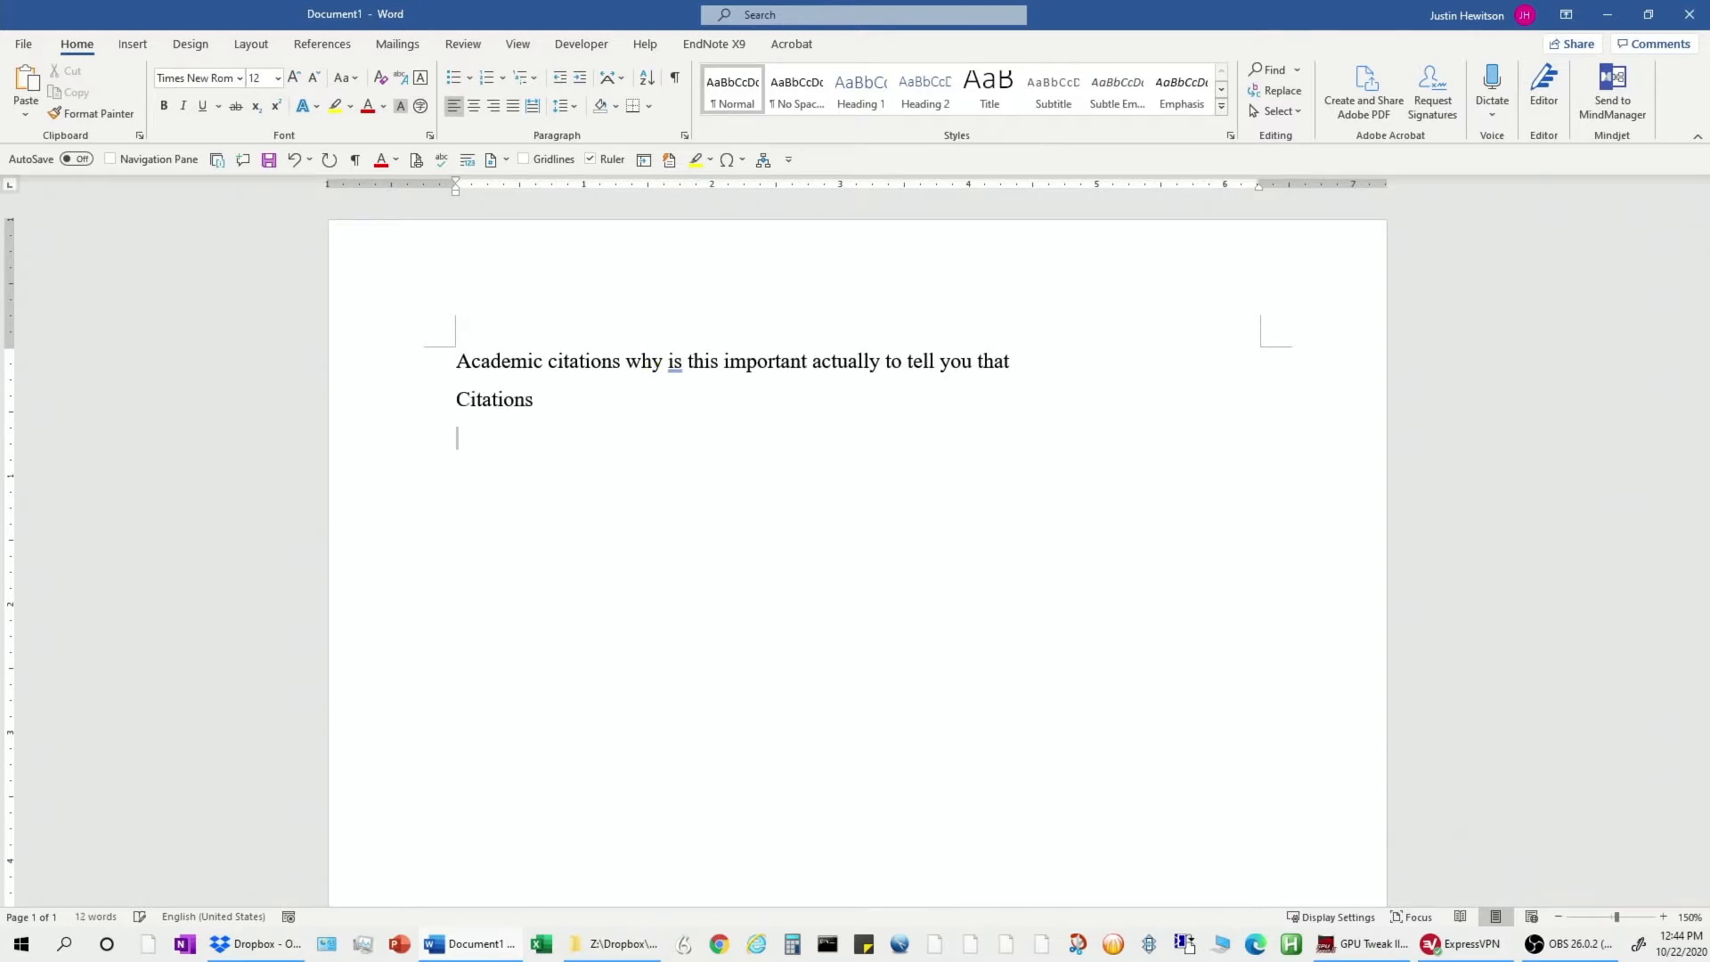
type("Quotations")
key("Return")
type("references")
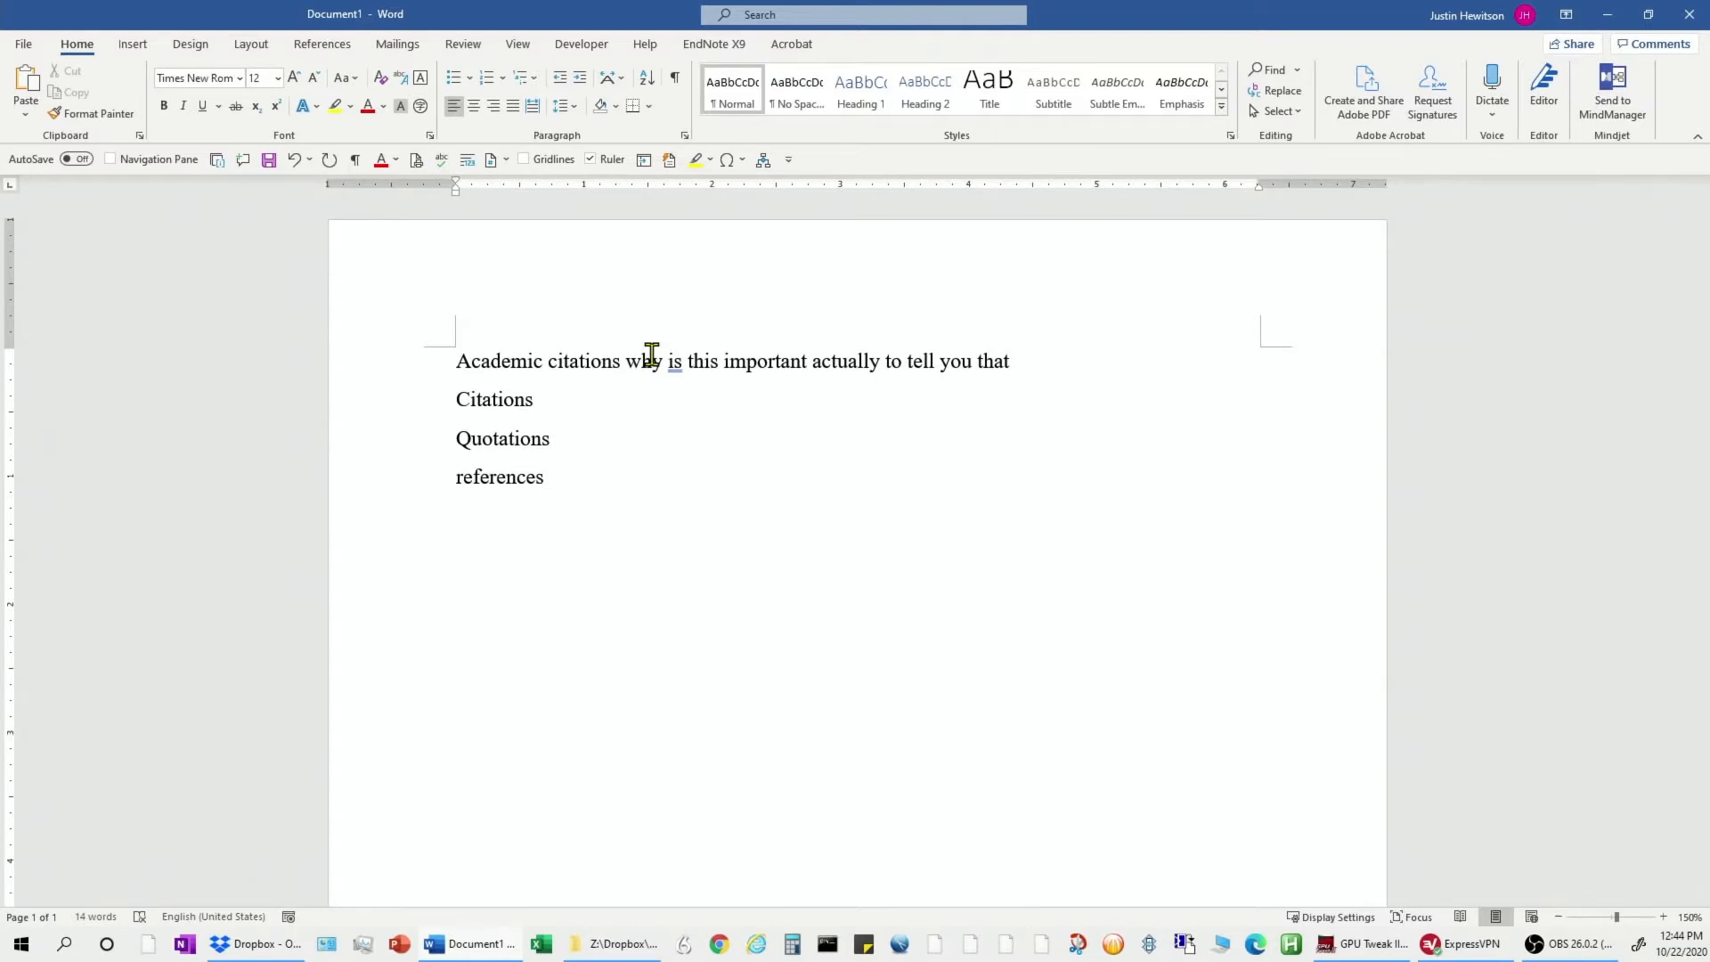
key("Return")
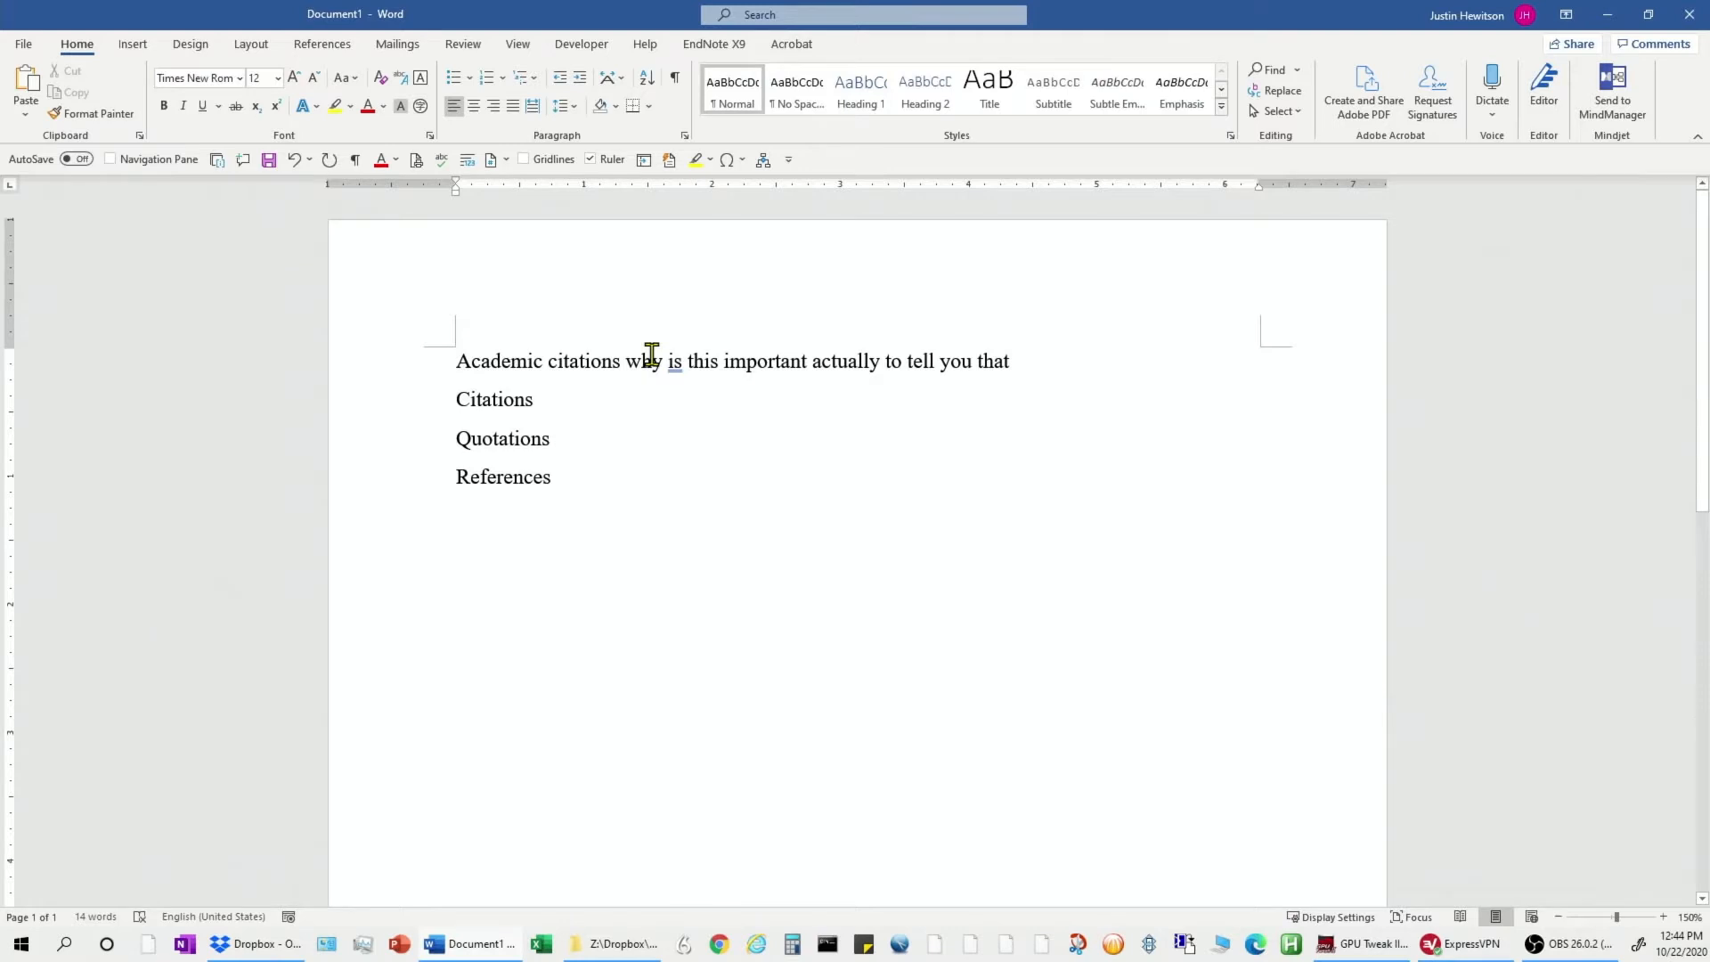
type("plagiarism")
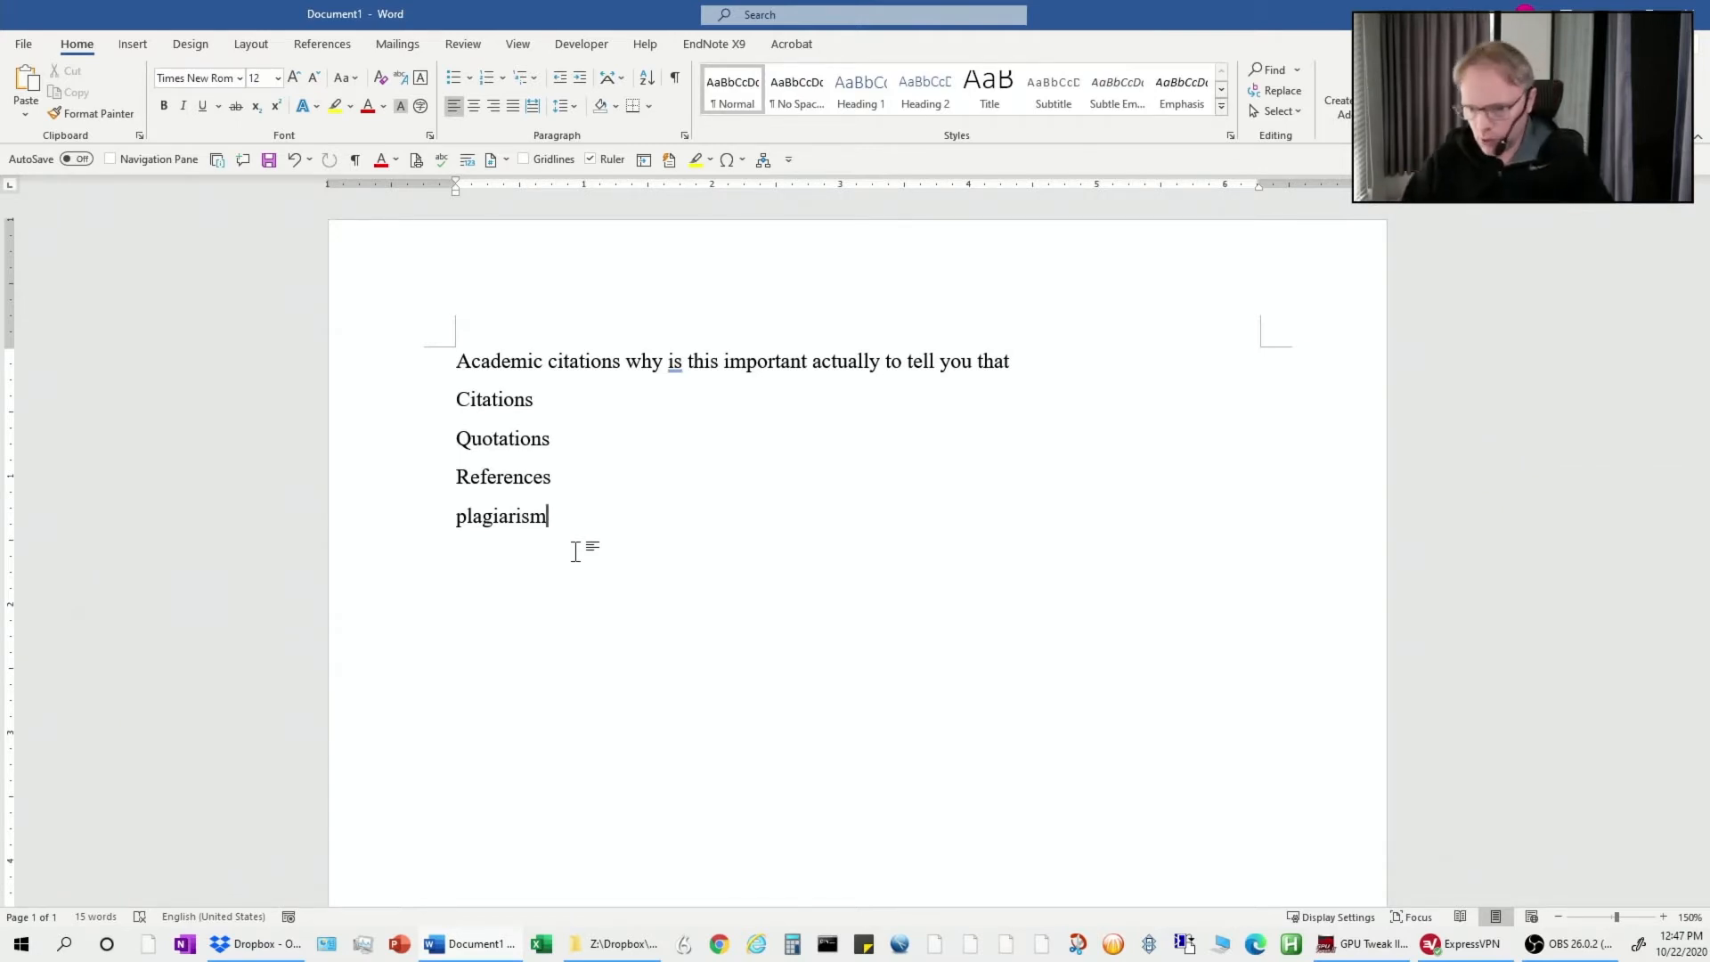
key("Return")
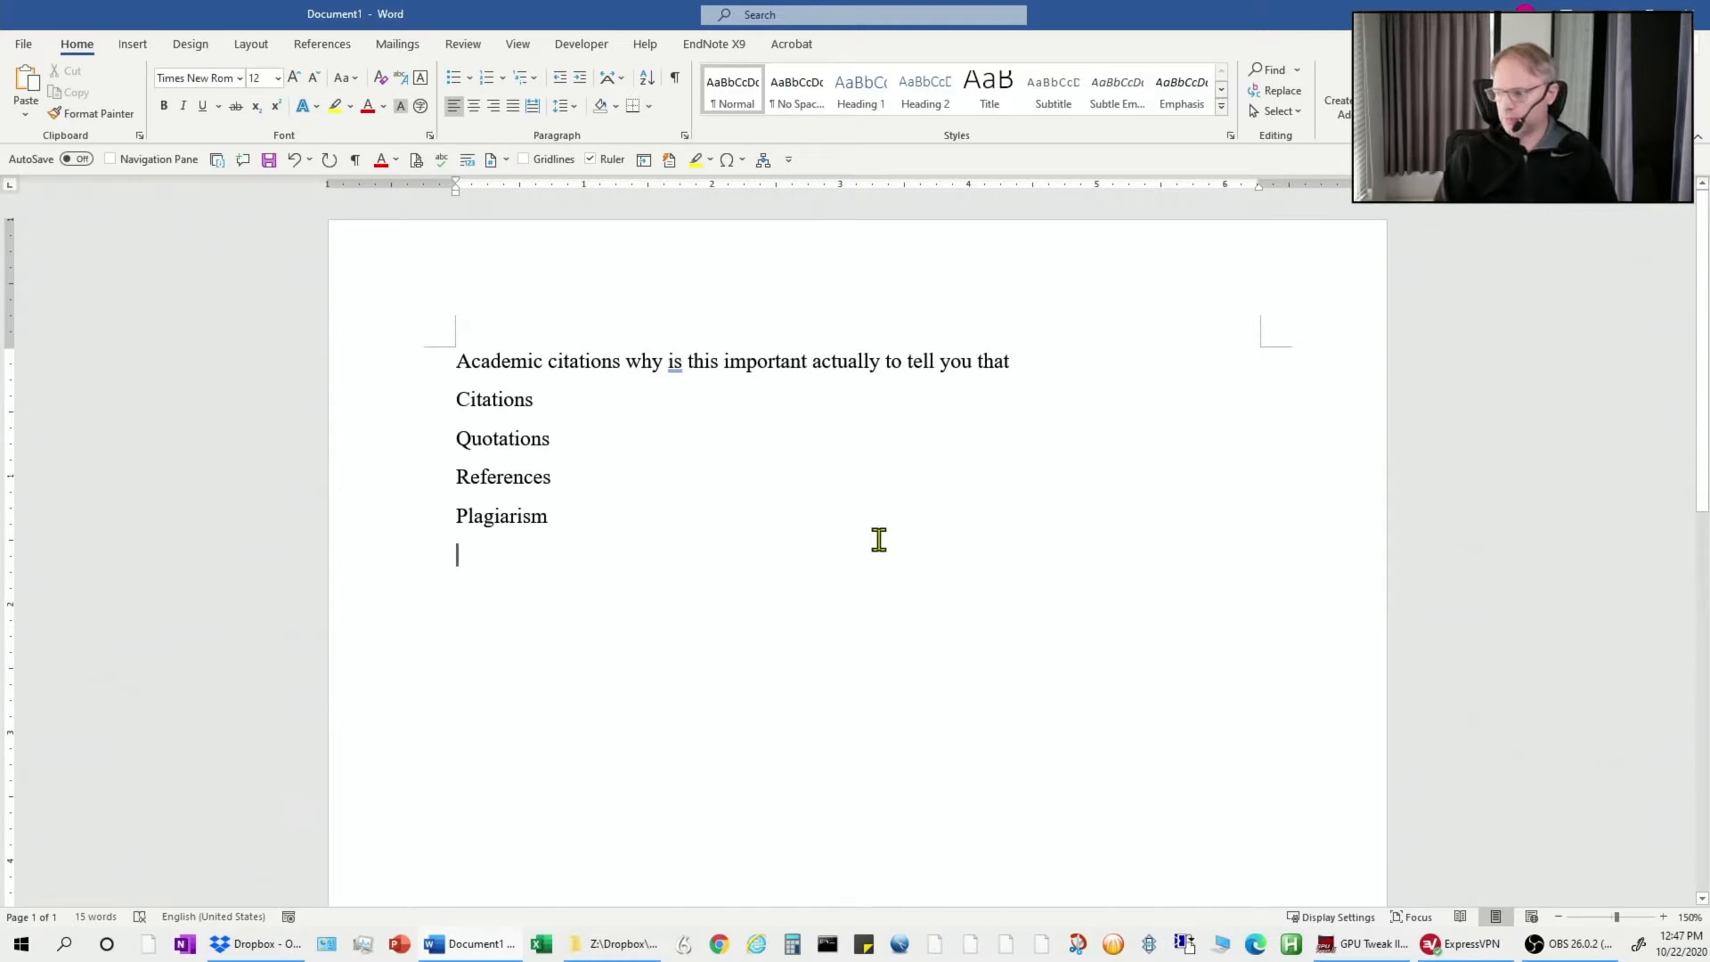
Write Kennedy's full "Ask not what your country can do" quotation plus "That is what I have to say, and that is all I want to say."
type("ask not what your country can do for you")
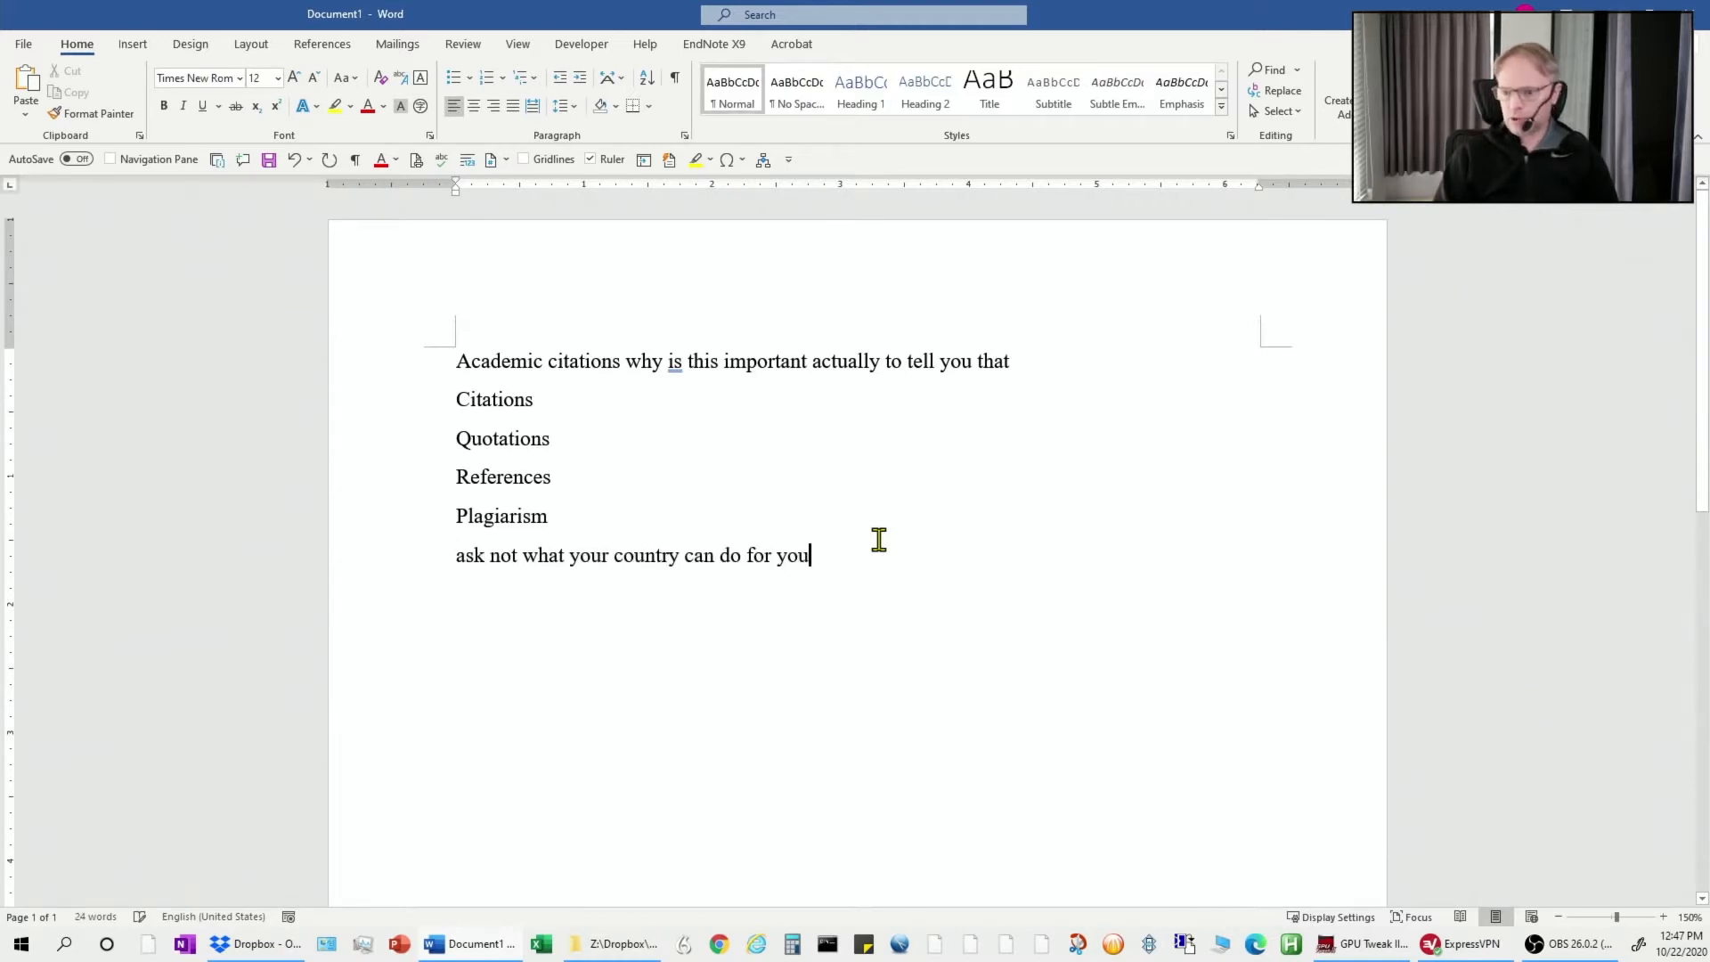
type("but what you can do for your country.")
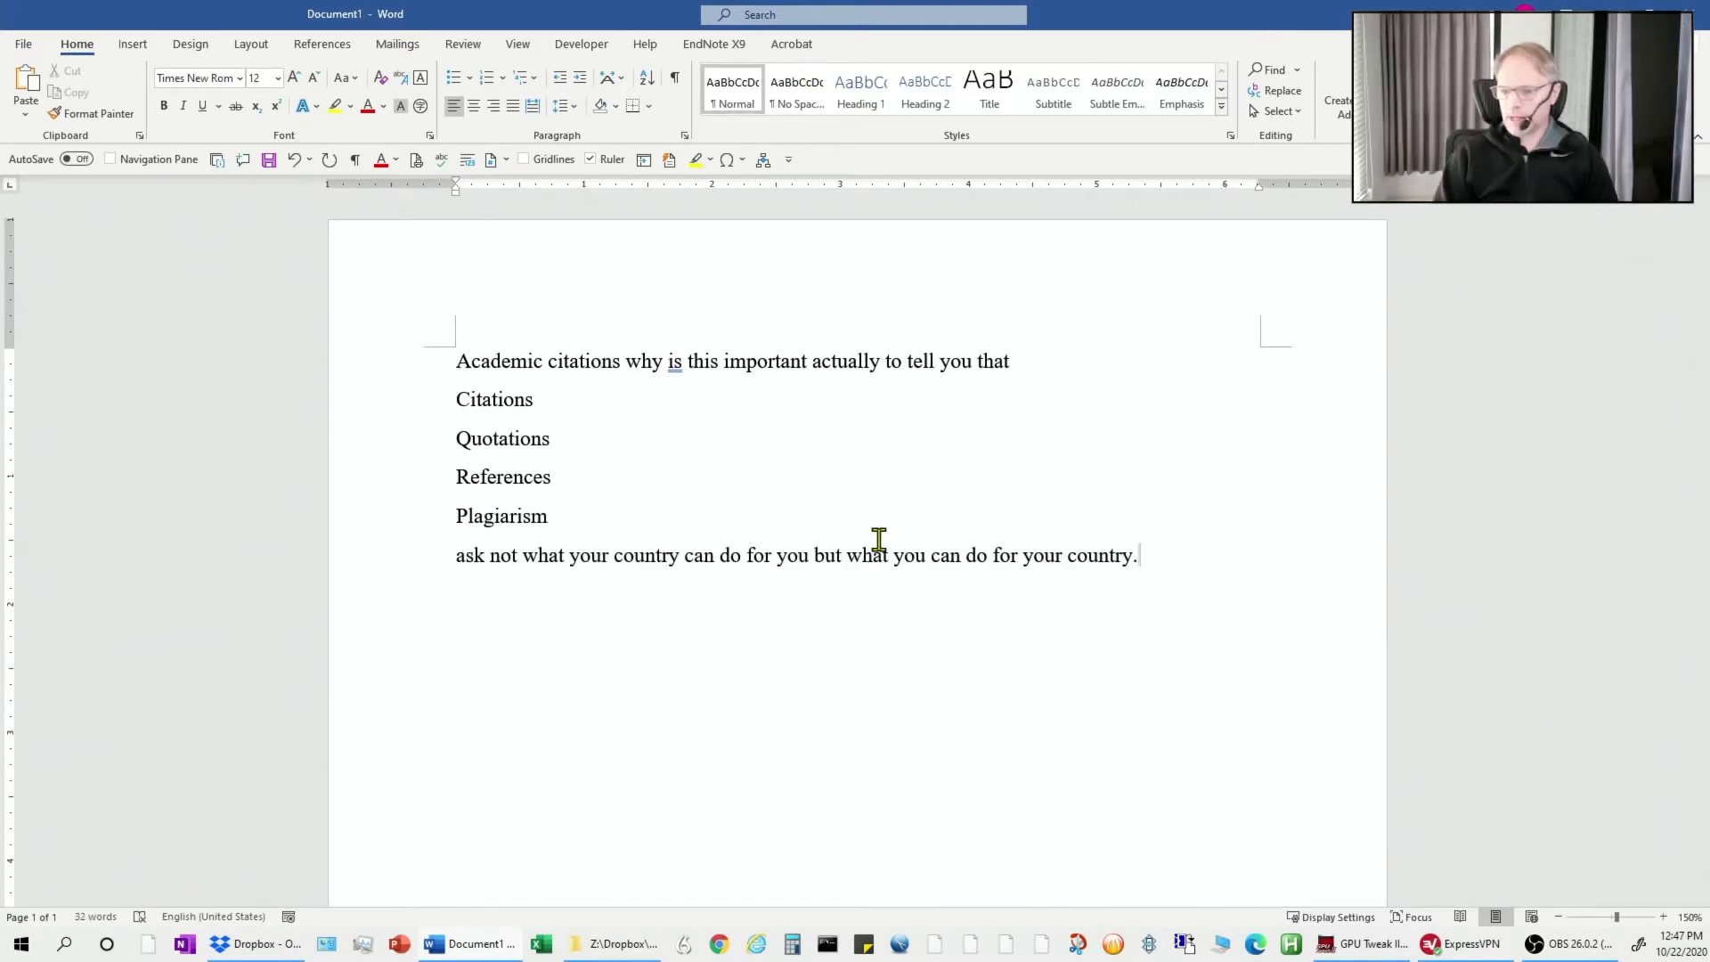
type("That is what I have to say")
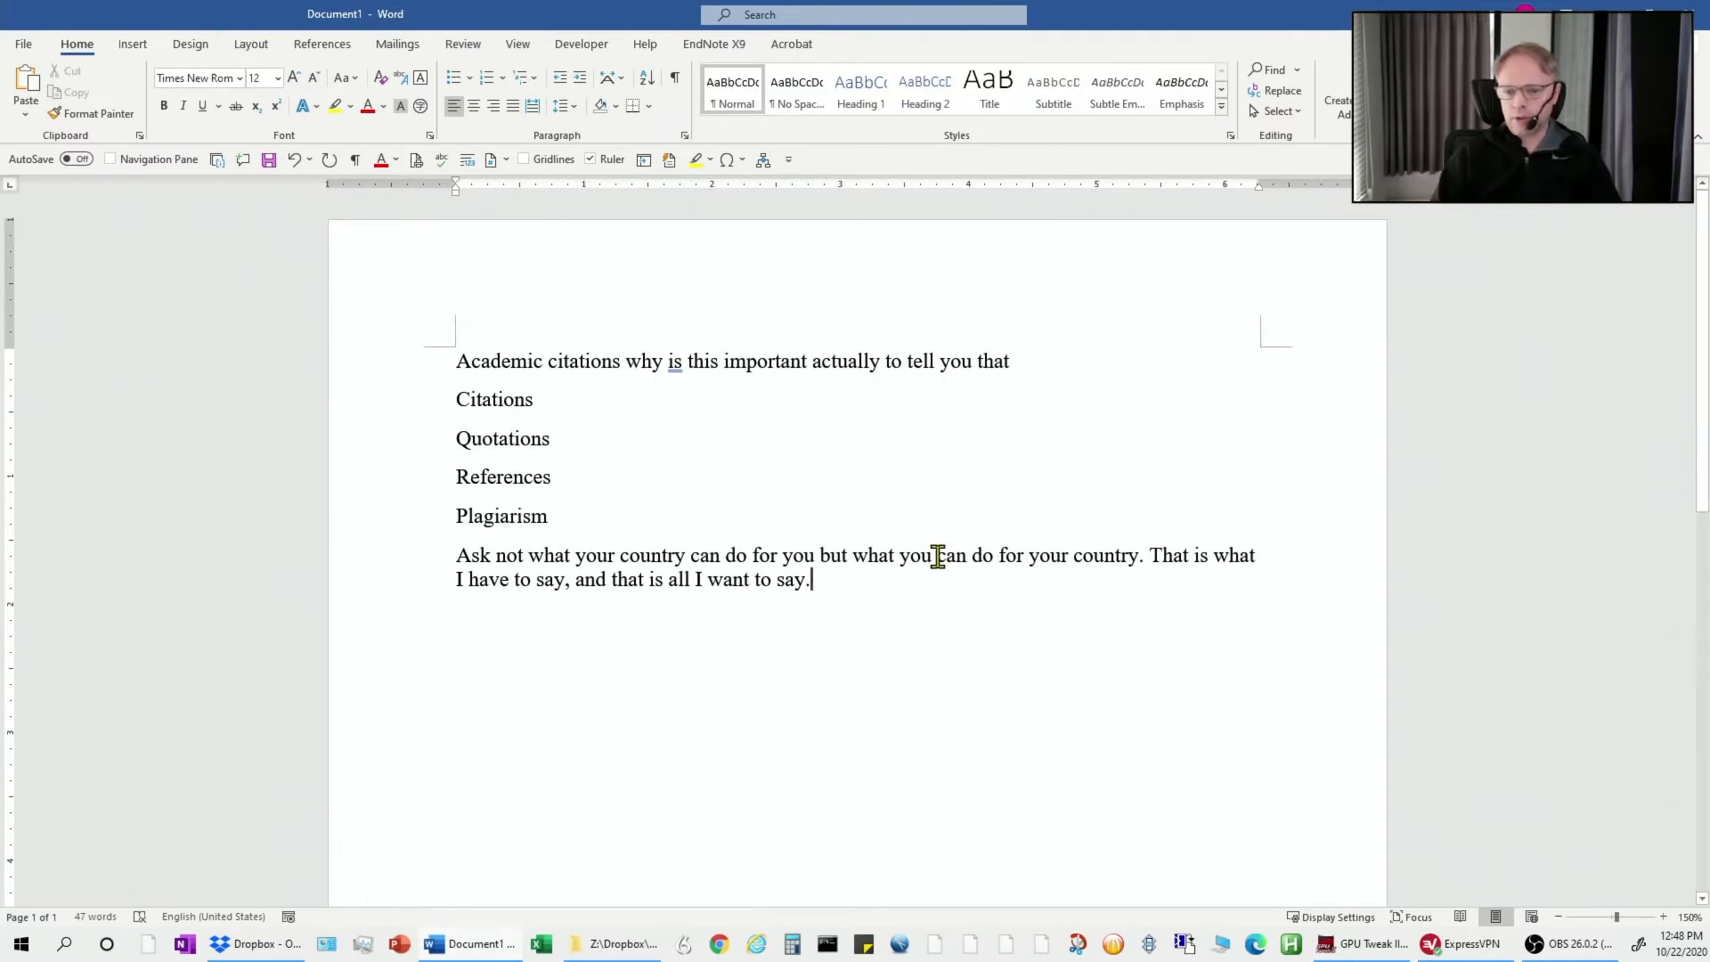
Introduce the "Ask not" sentence with "Kennedy said," and enclose only that sentence in quotation marks
left_click(452, 554)
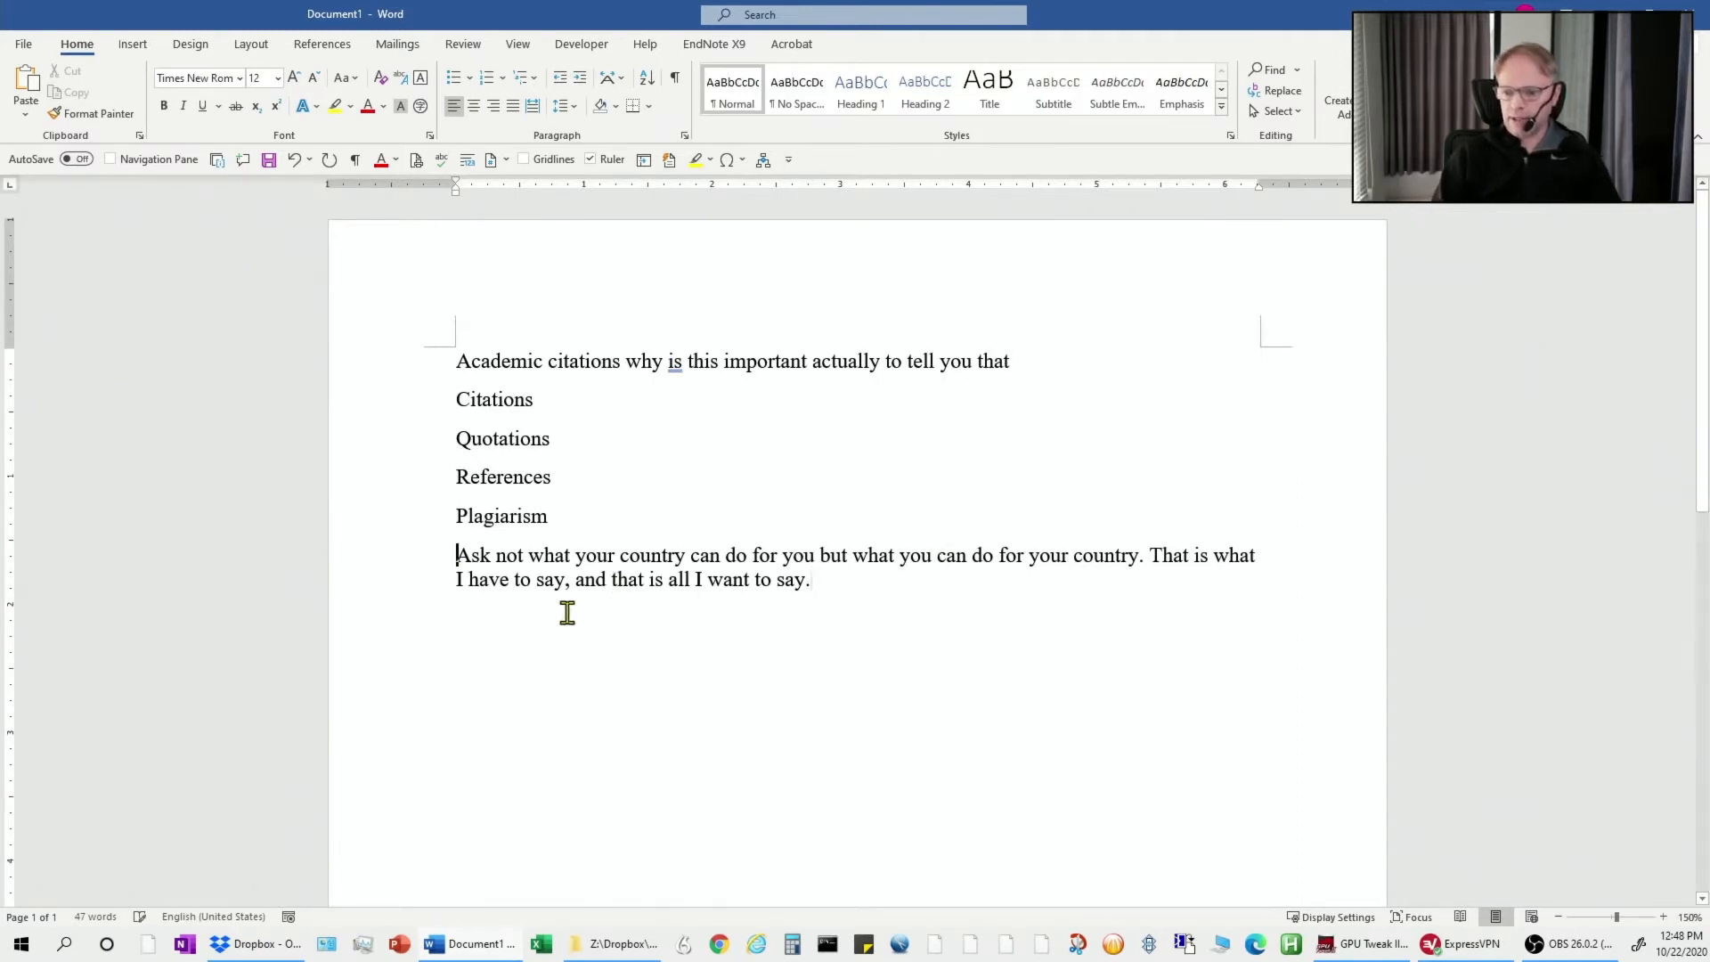
type("a ")
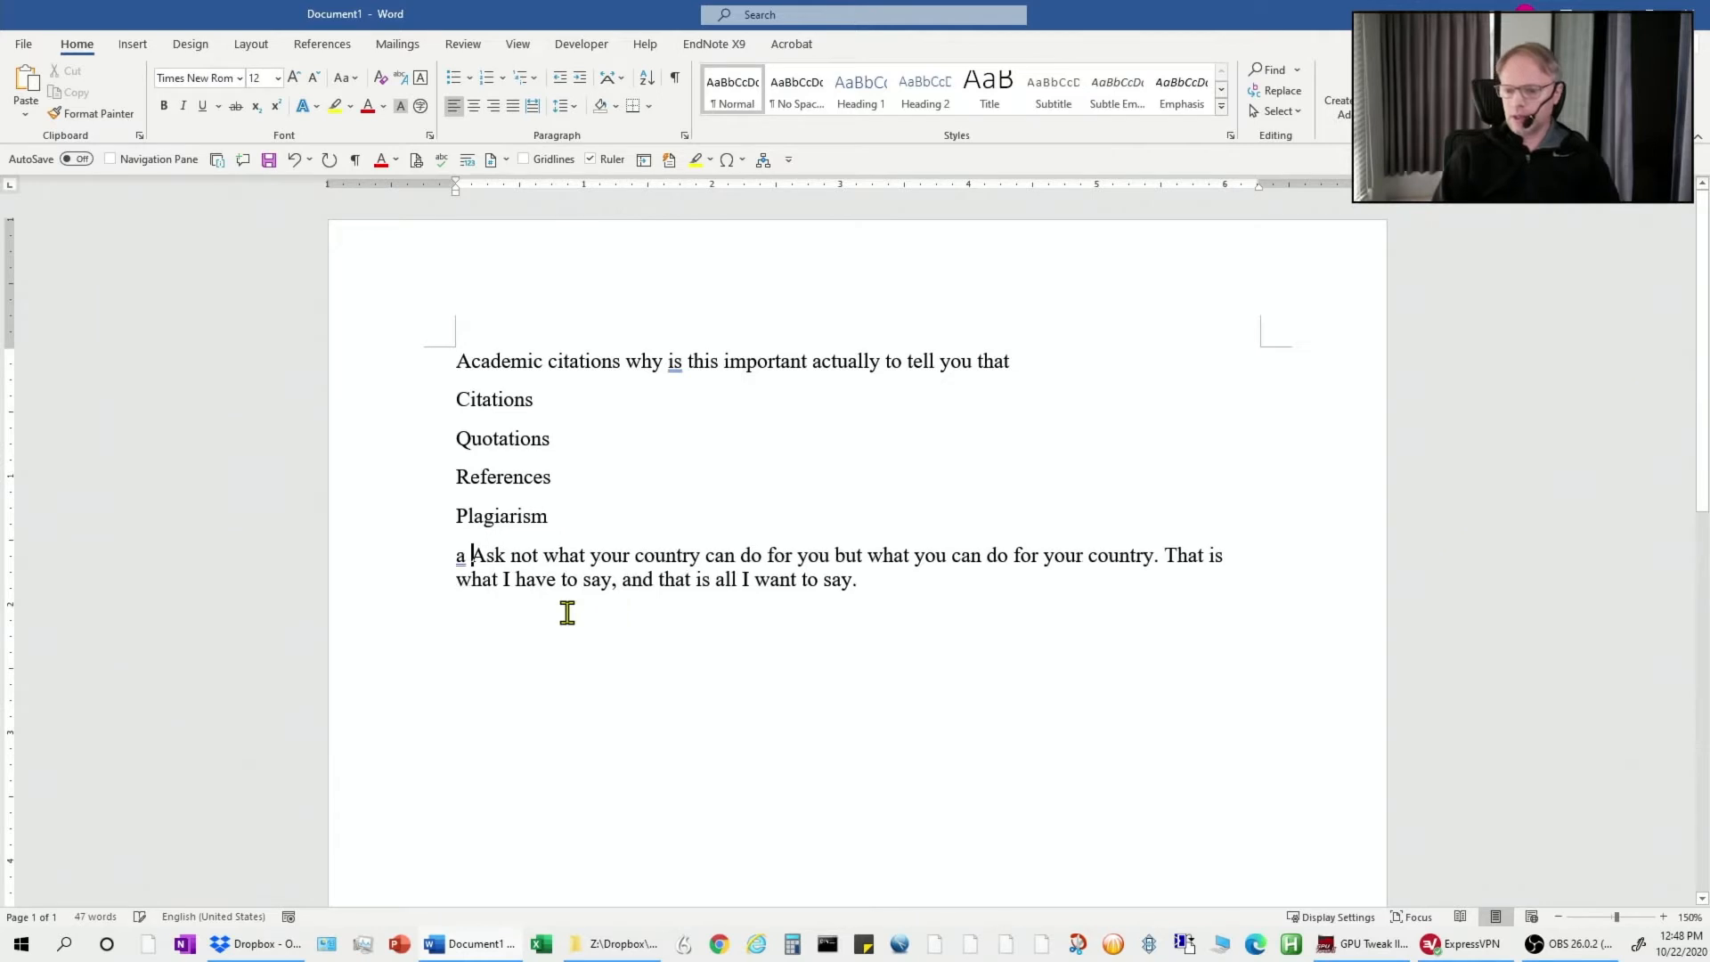
type("Kennedy said, ")
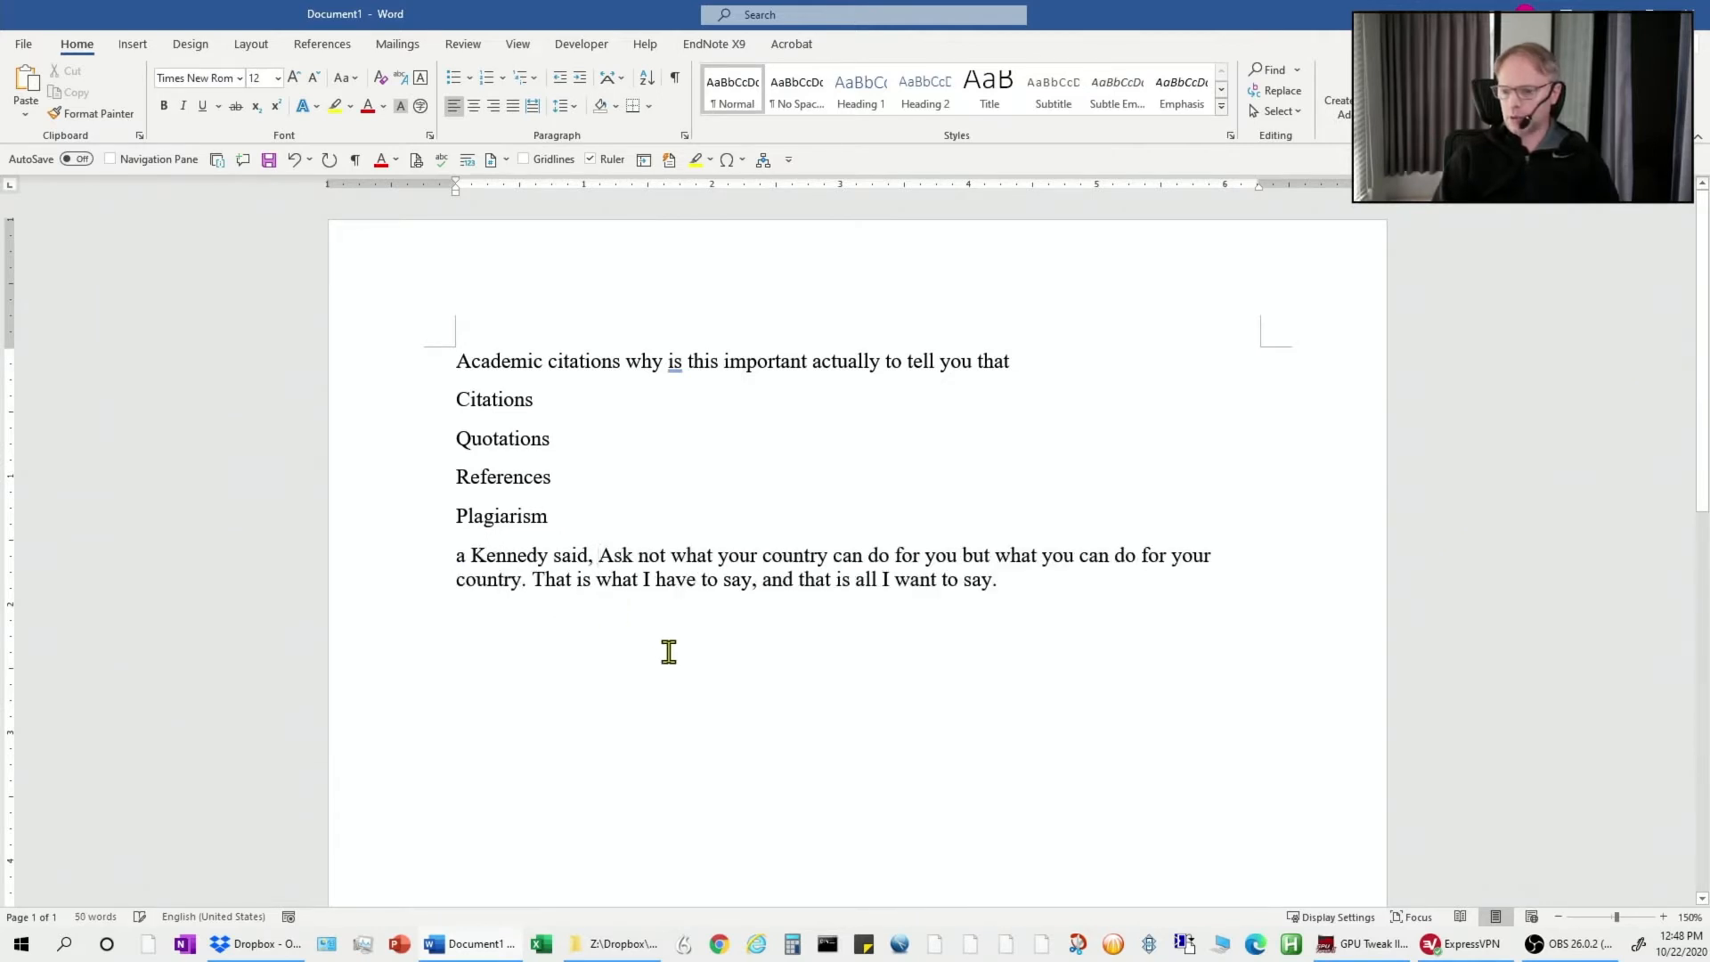
type("\"")
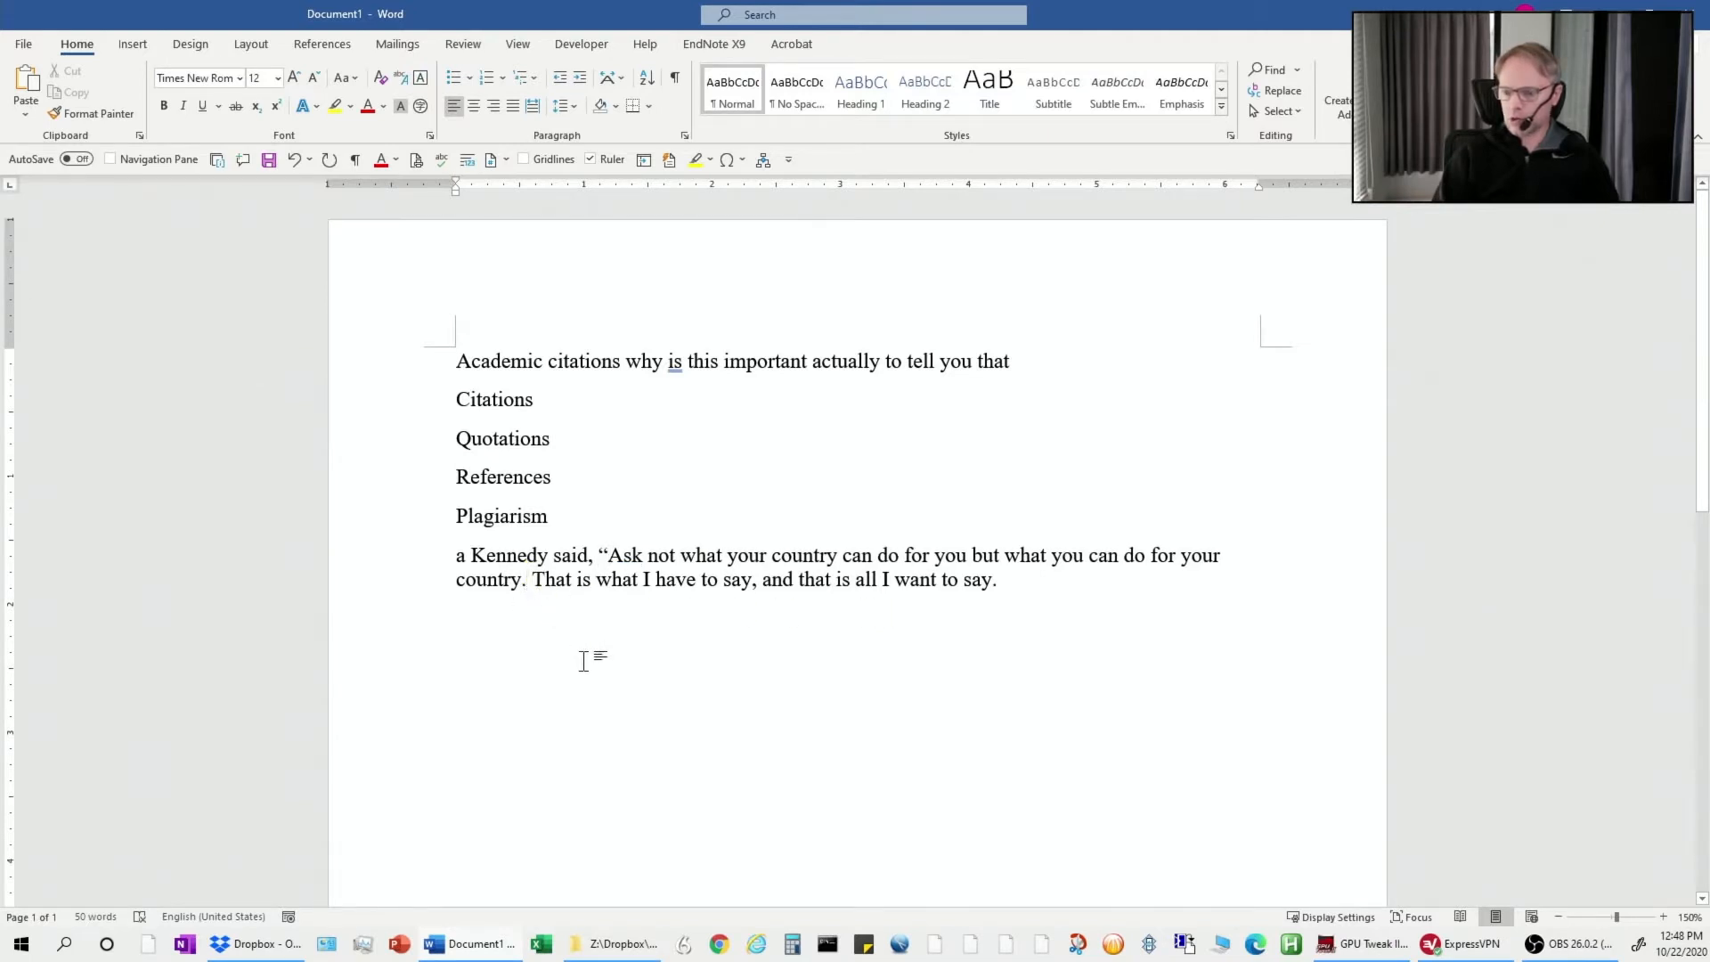
type("\"")
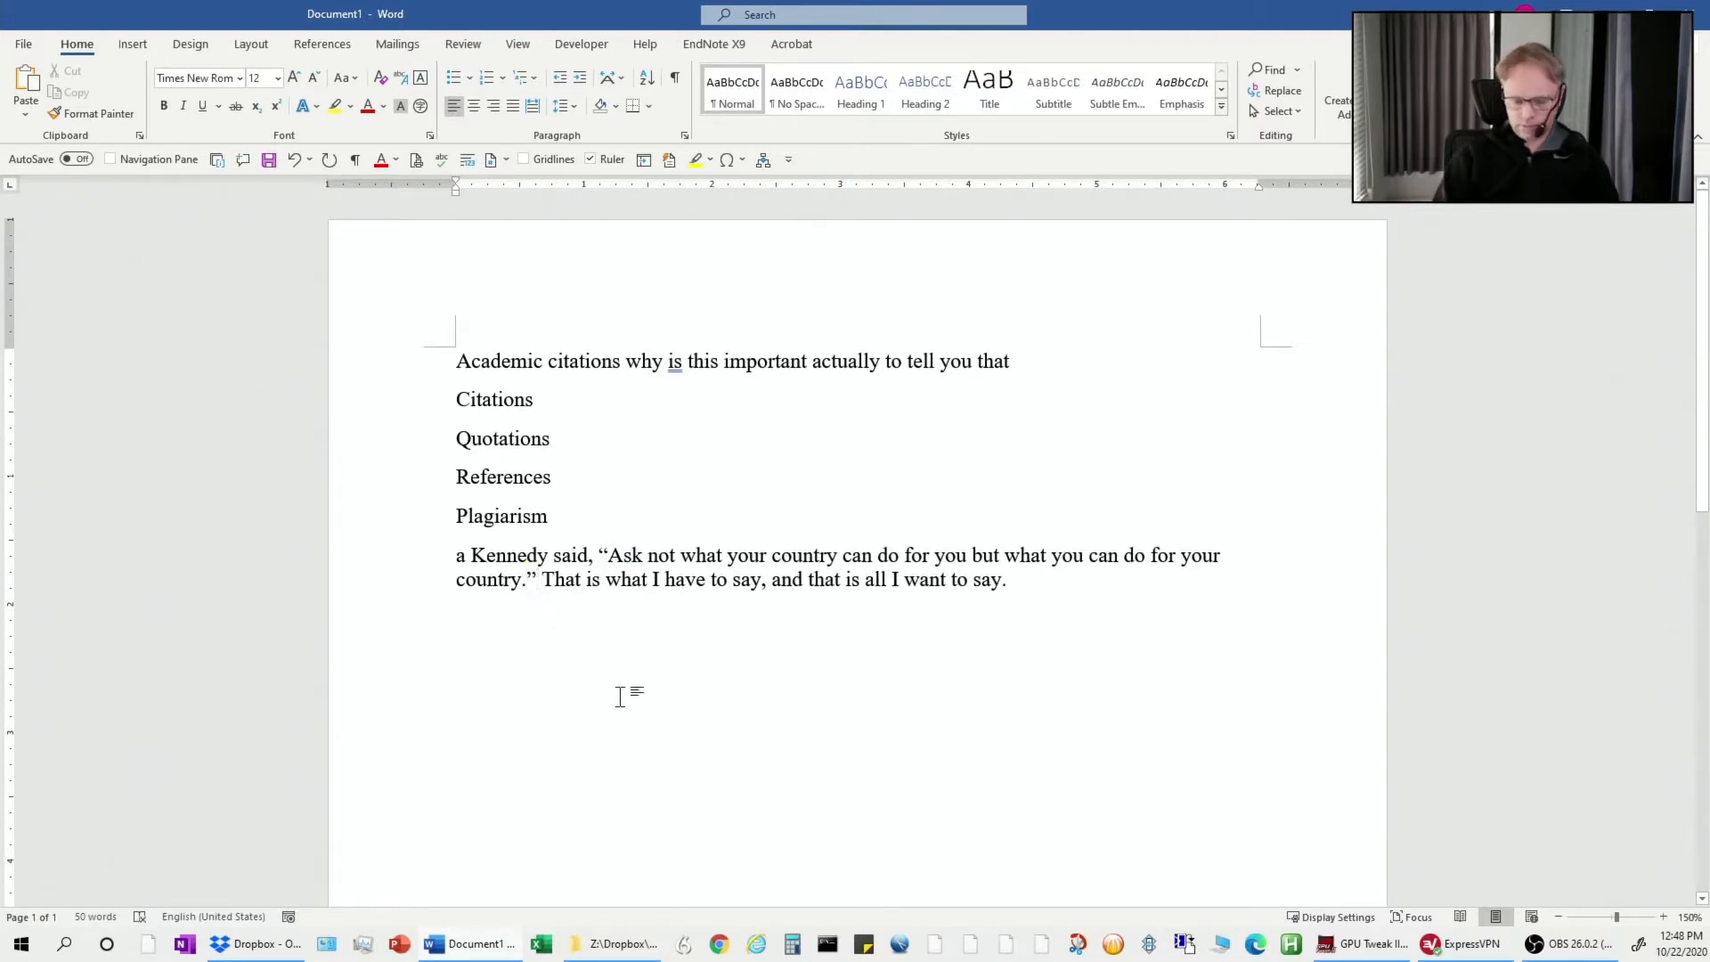
double_click(460, 552)
key("Delete")
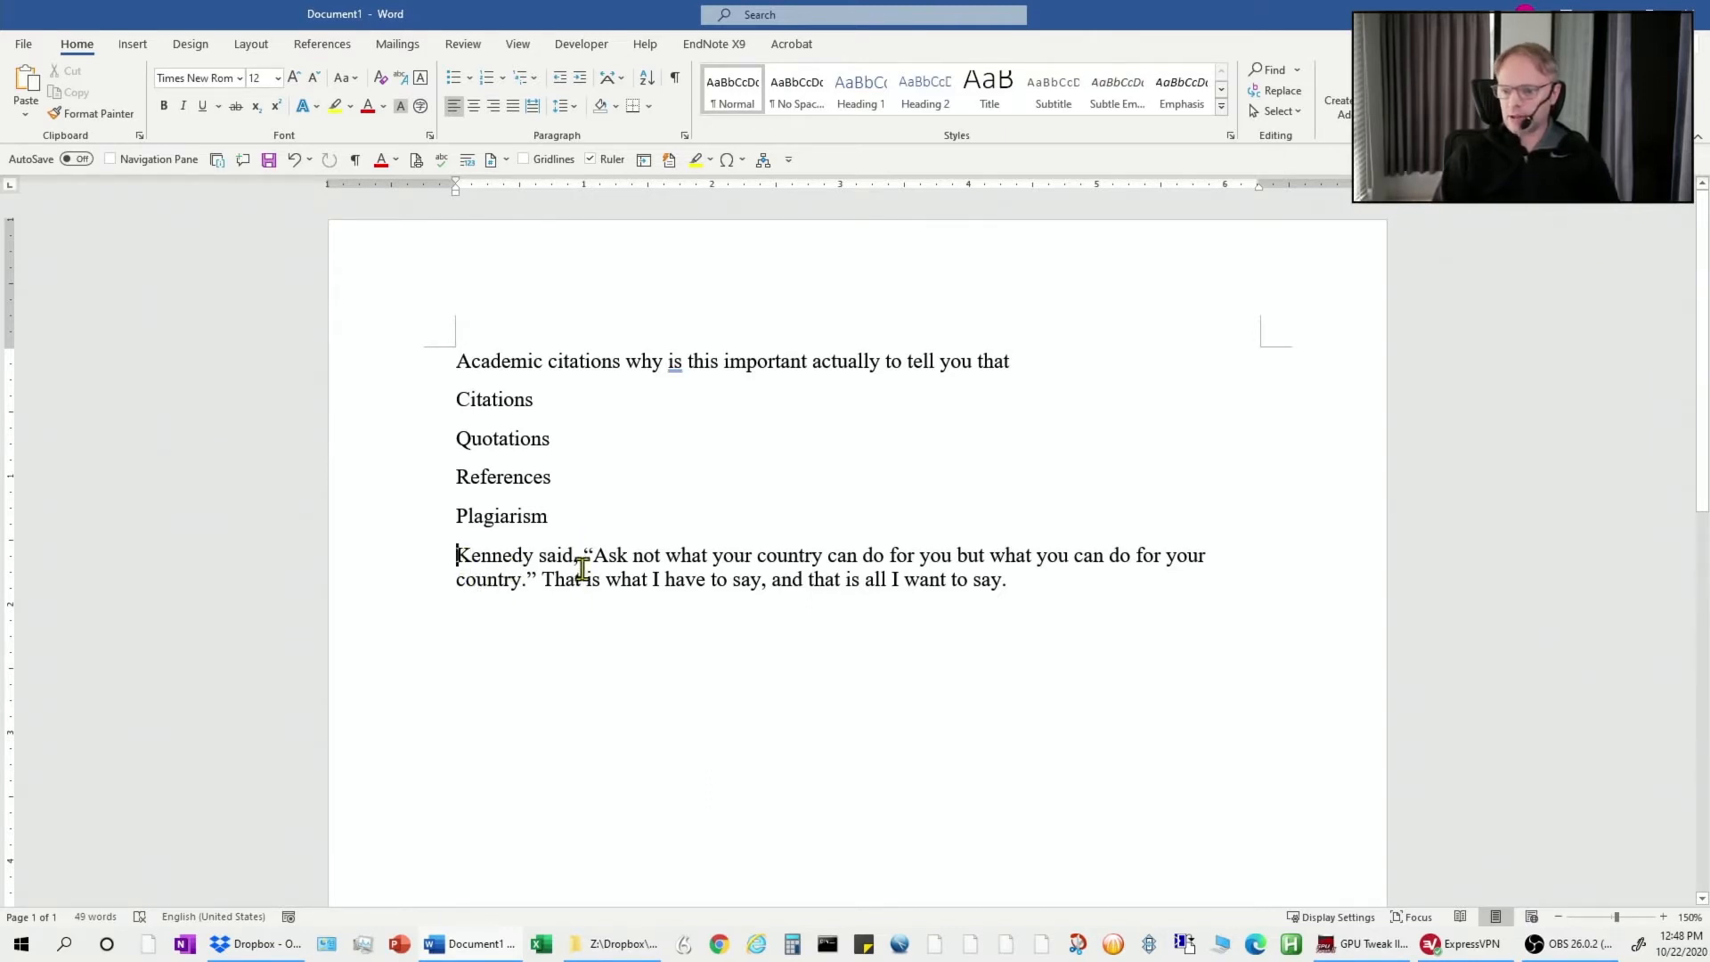
Examine the opening and closing quotation marks and the speaker's name in the Kennedy sentence
left_click_drag(585, 558, 594, 558)
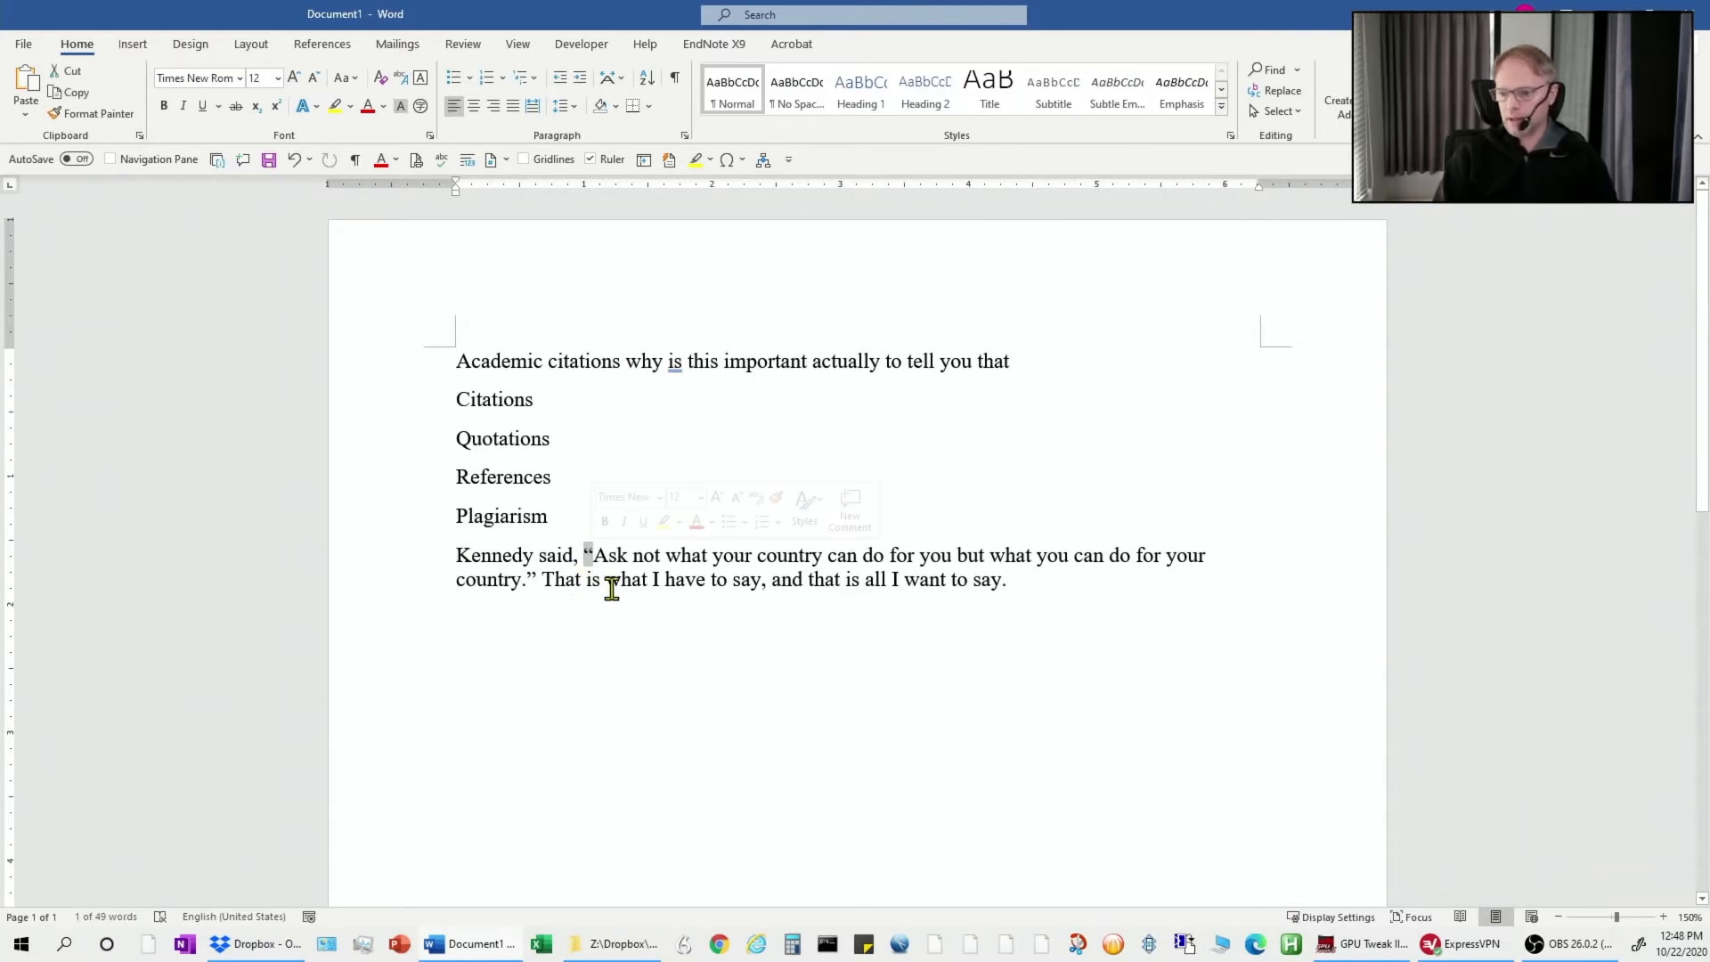
left_click_drag(525, 575, 535, 573)
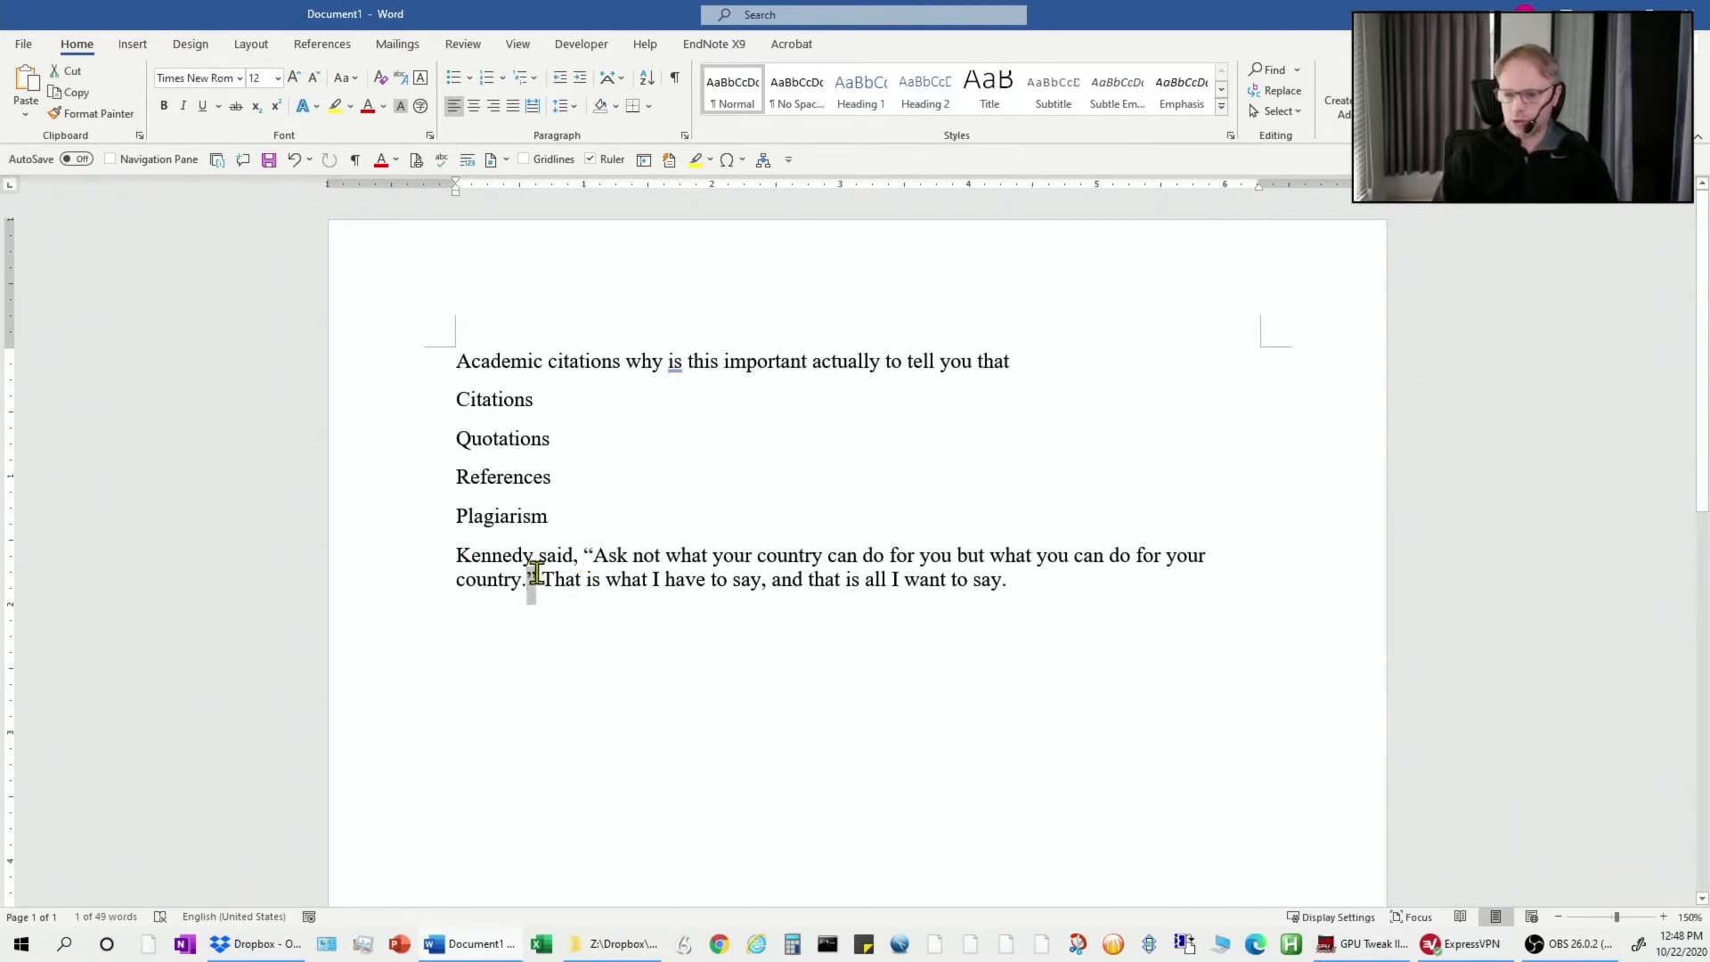
left_click(591, 553)
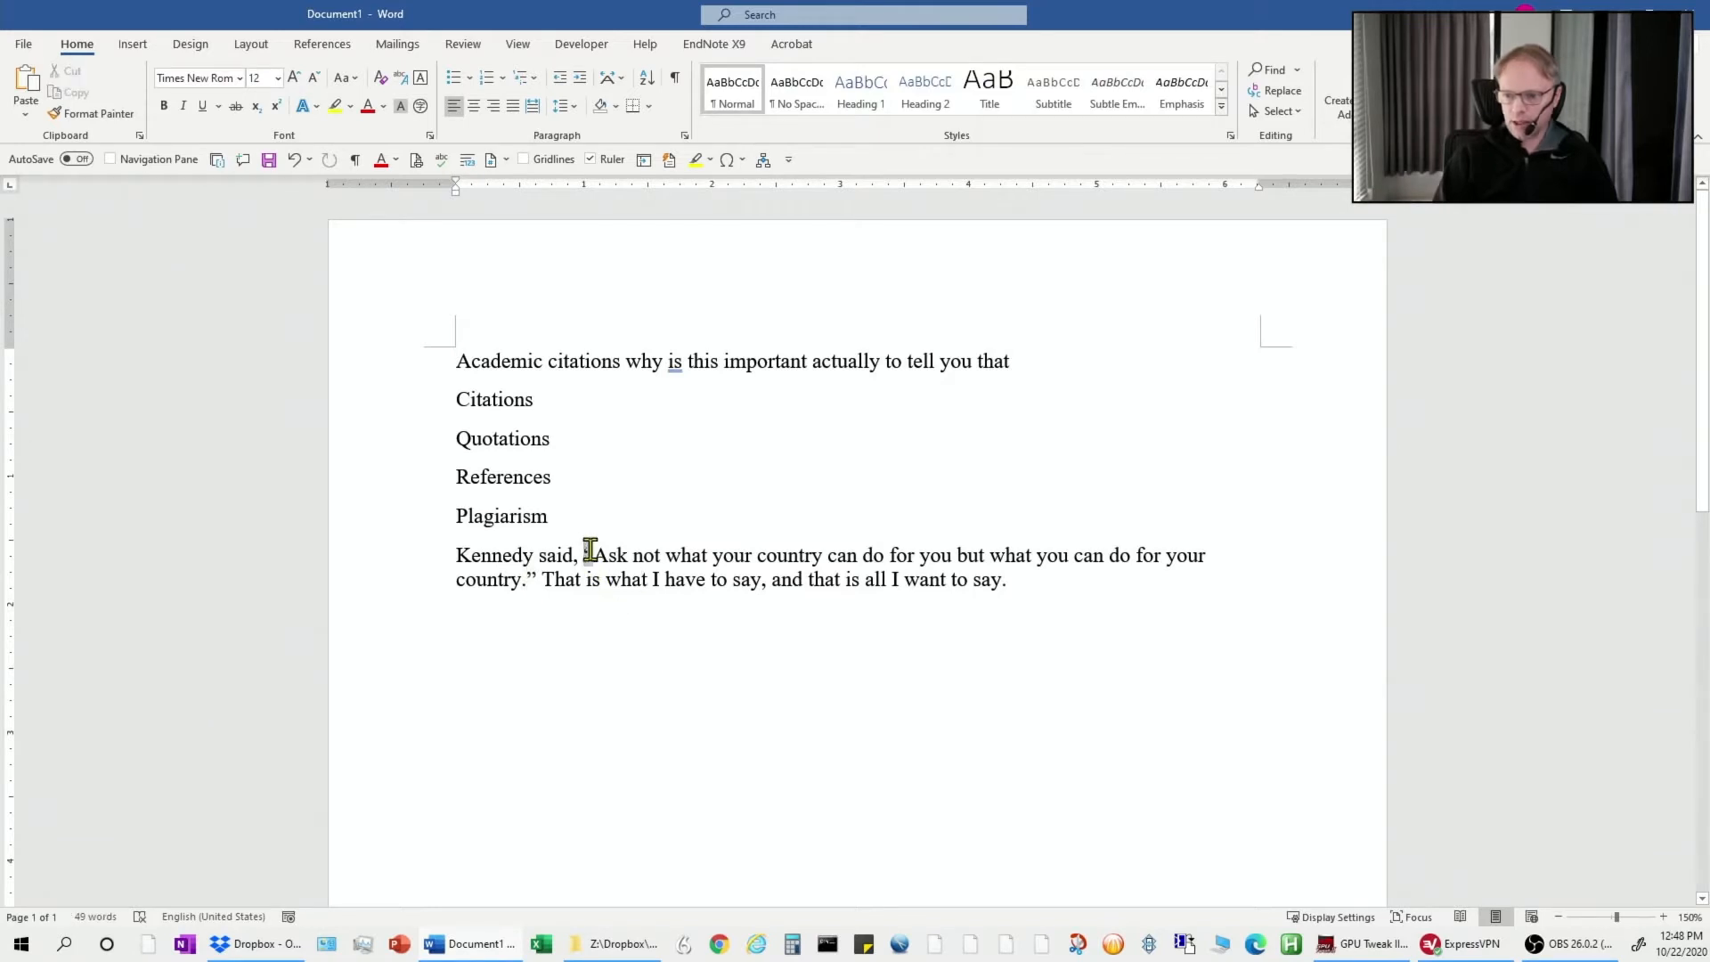
left_click_drag(588, 553, 595, 560)
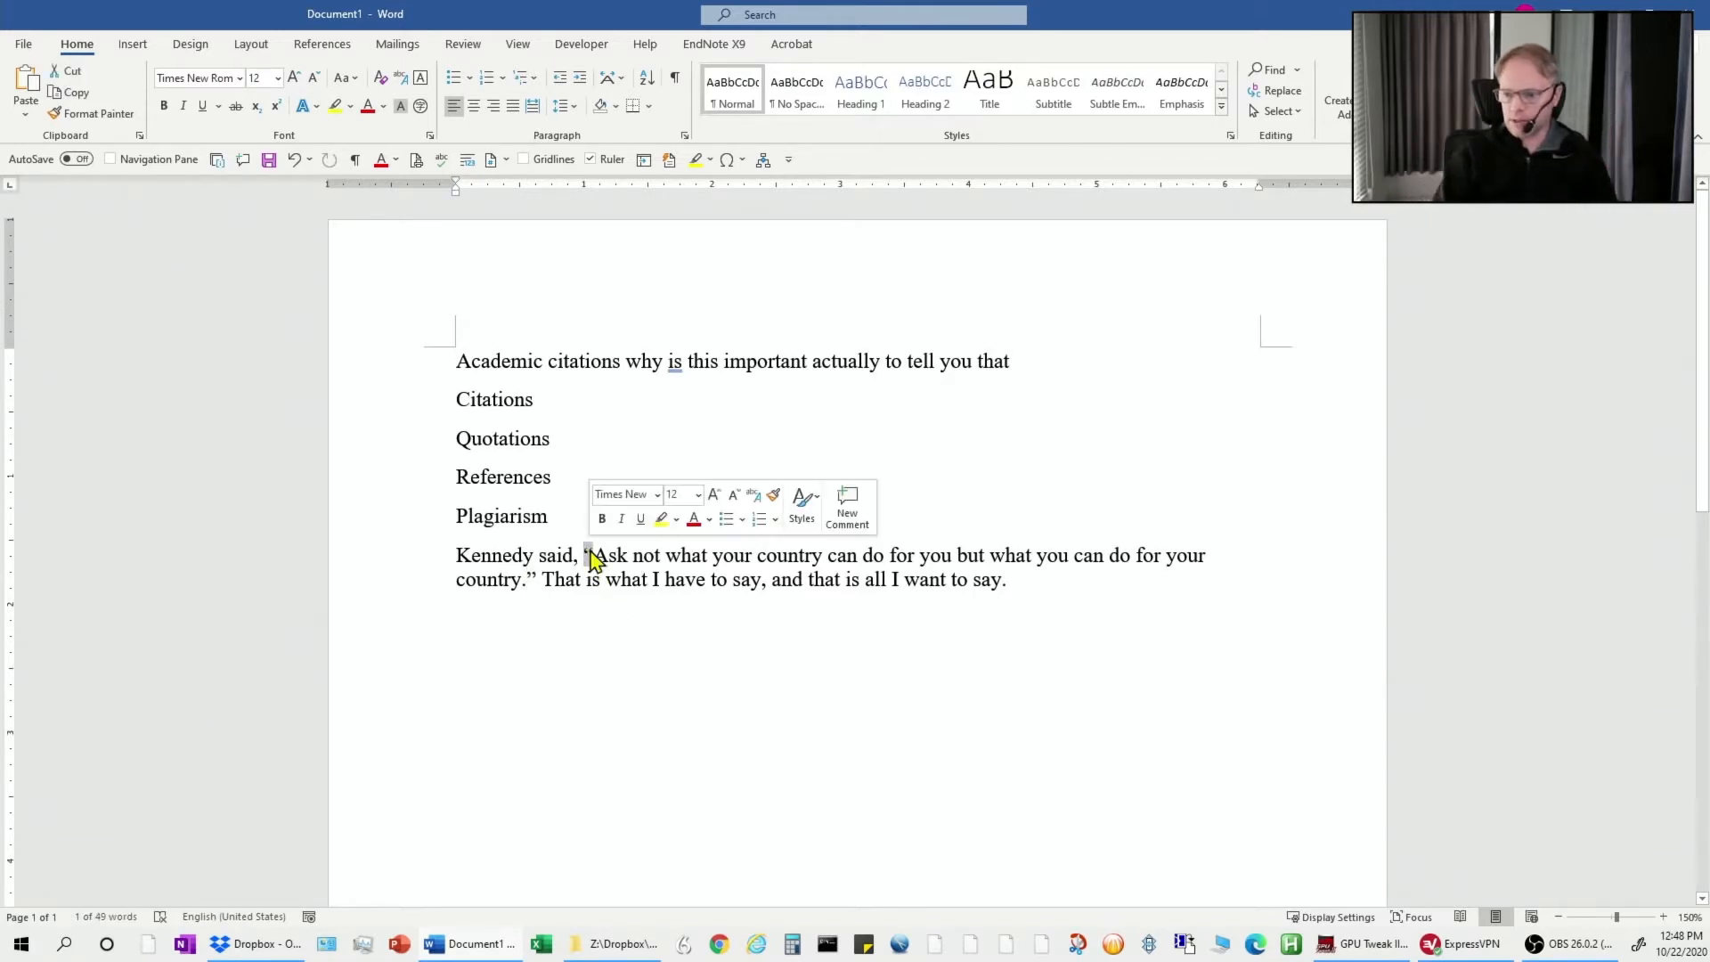
left_click_drag(527, 577, 532, 578)
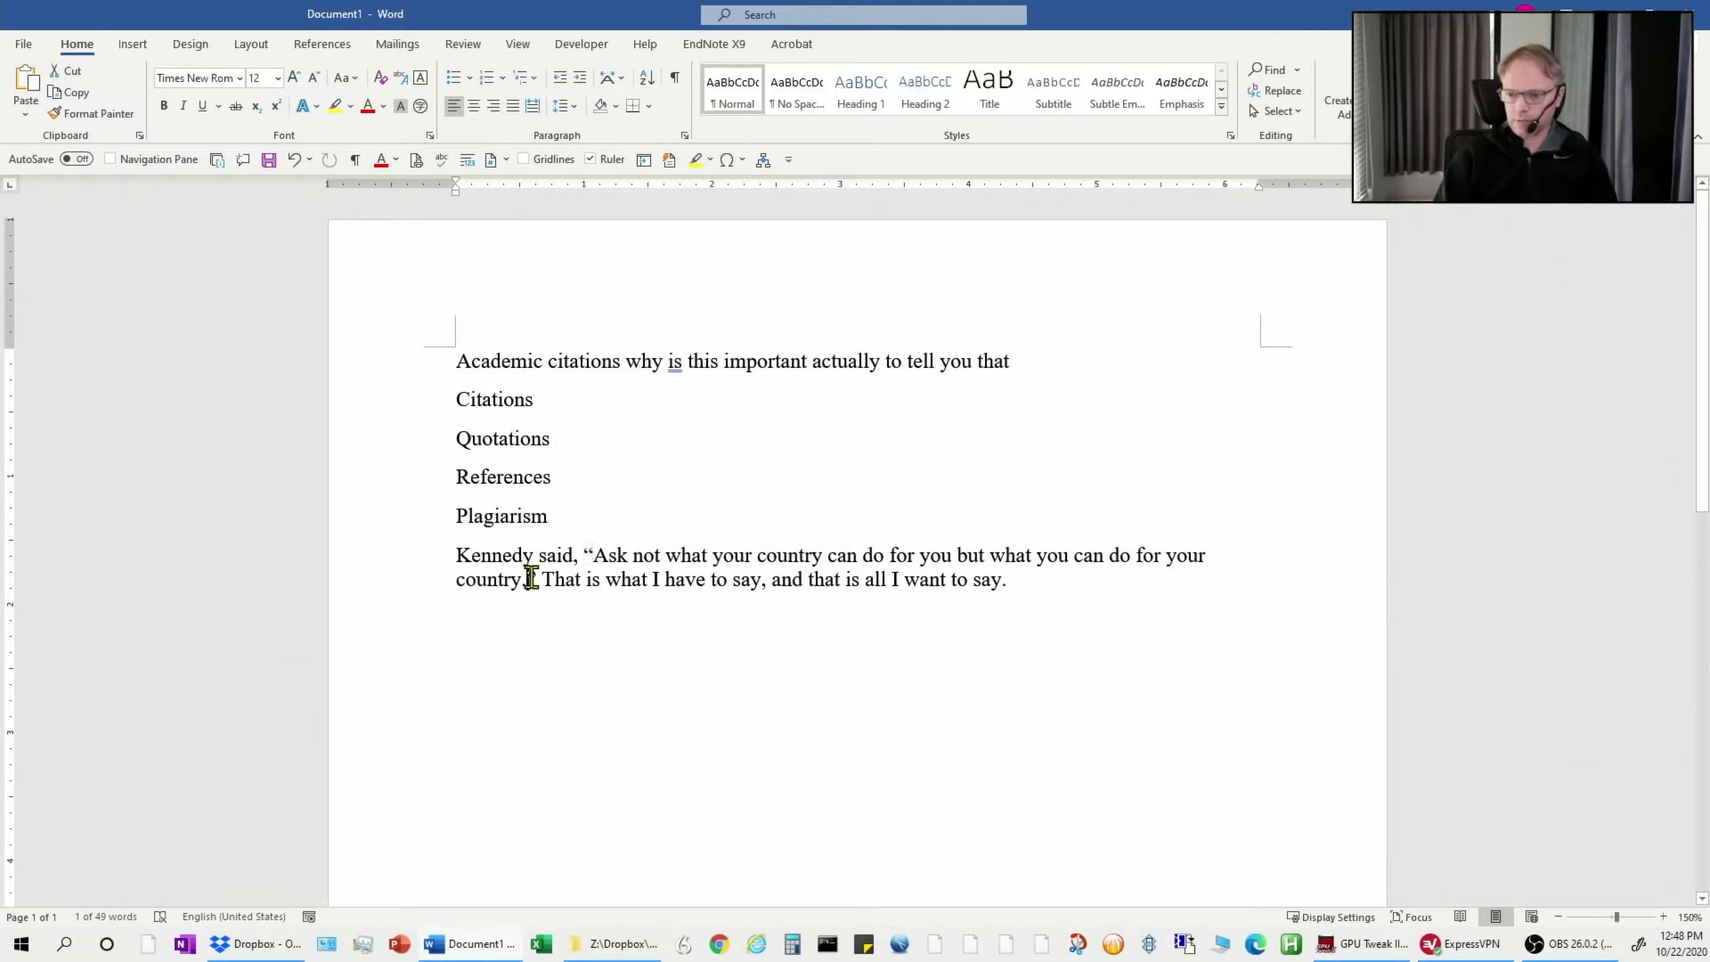
left_click(607, 610)
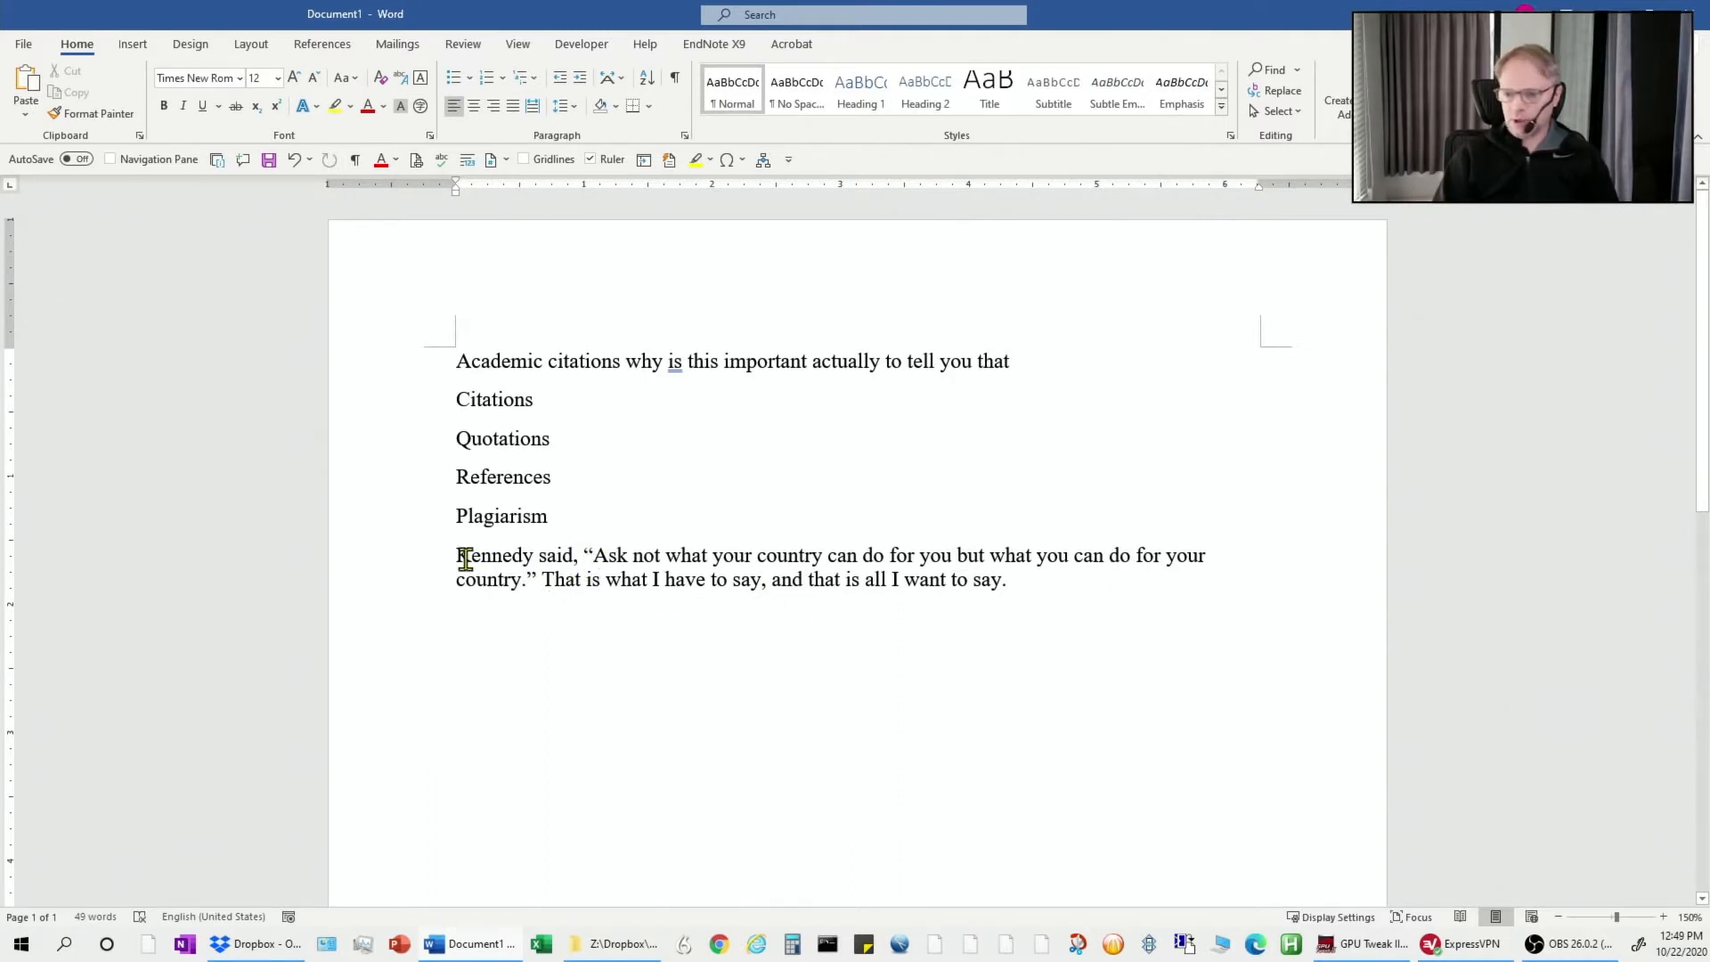
left_click_drag(456, 557, 535, 565)
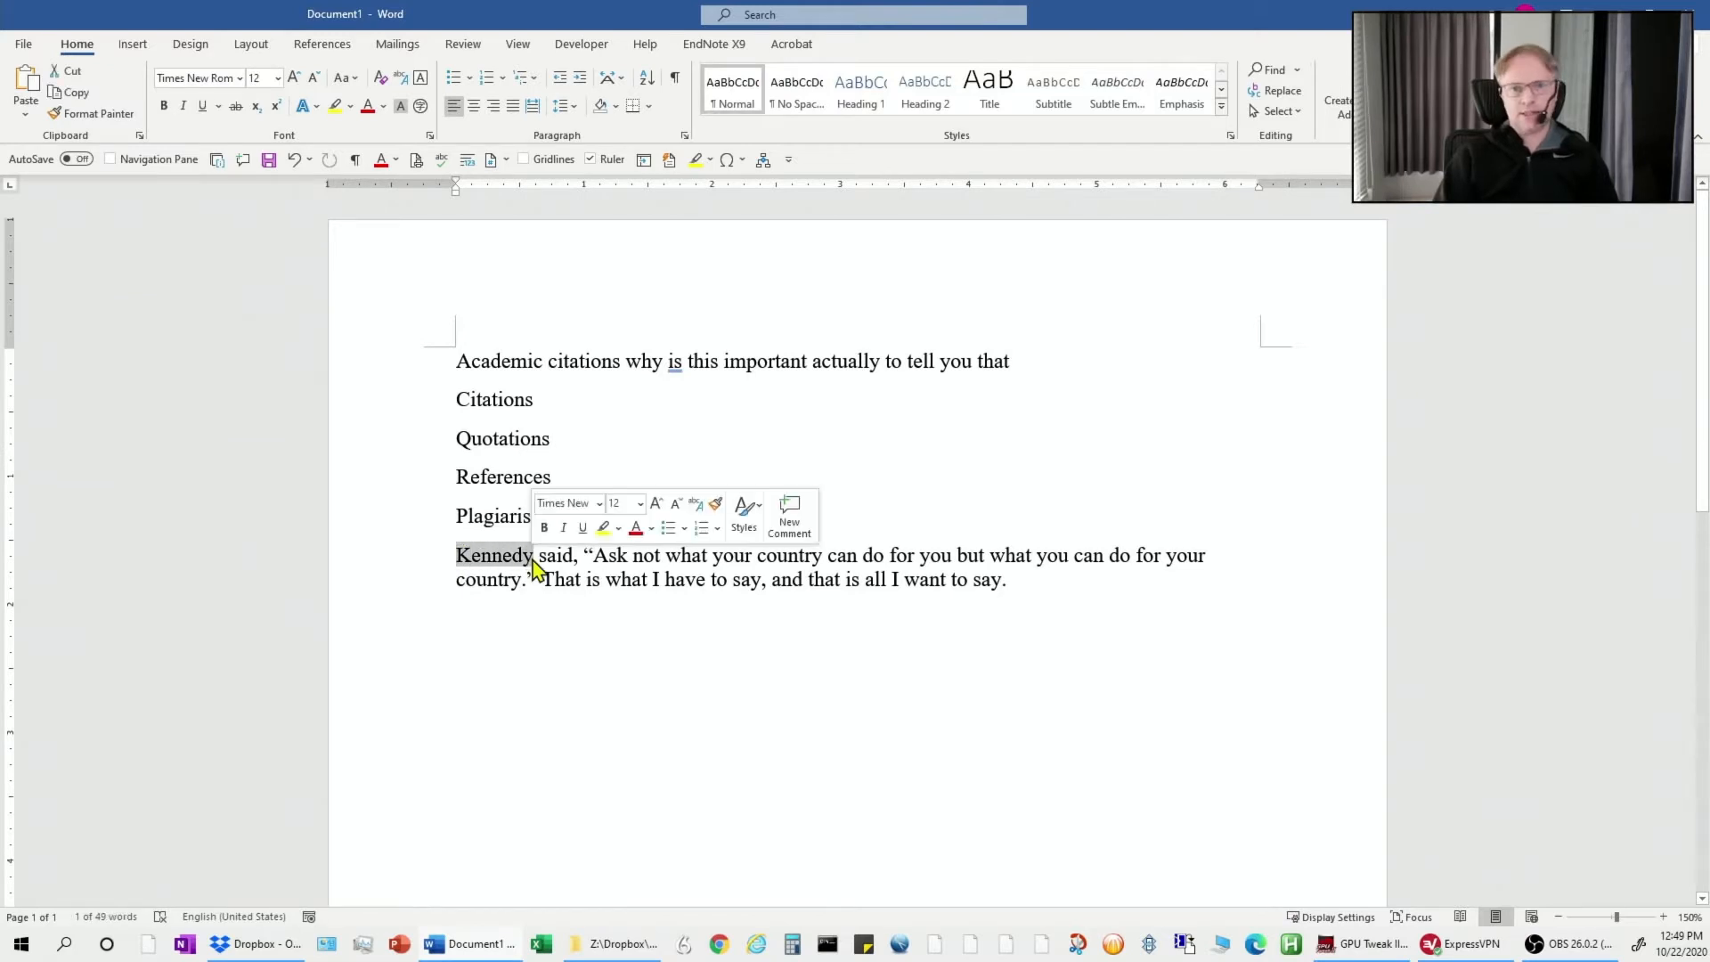
left_click(562, 693)
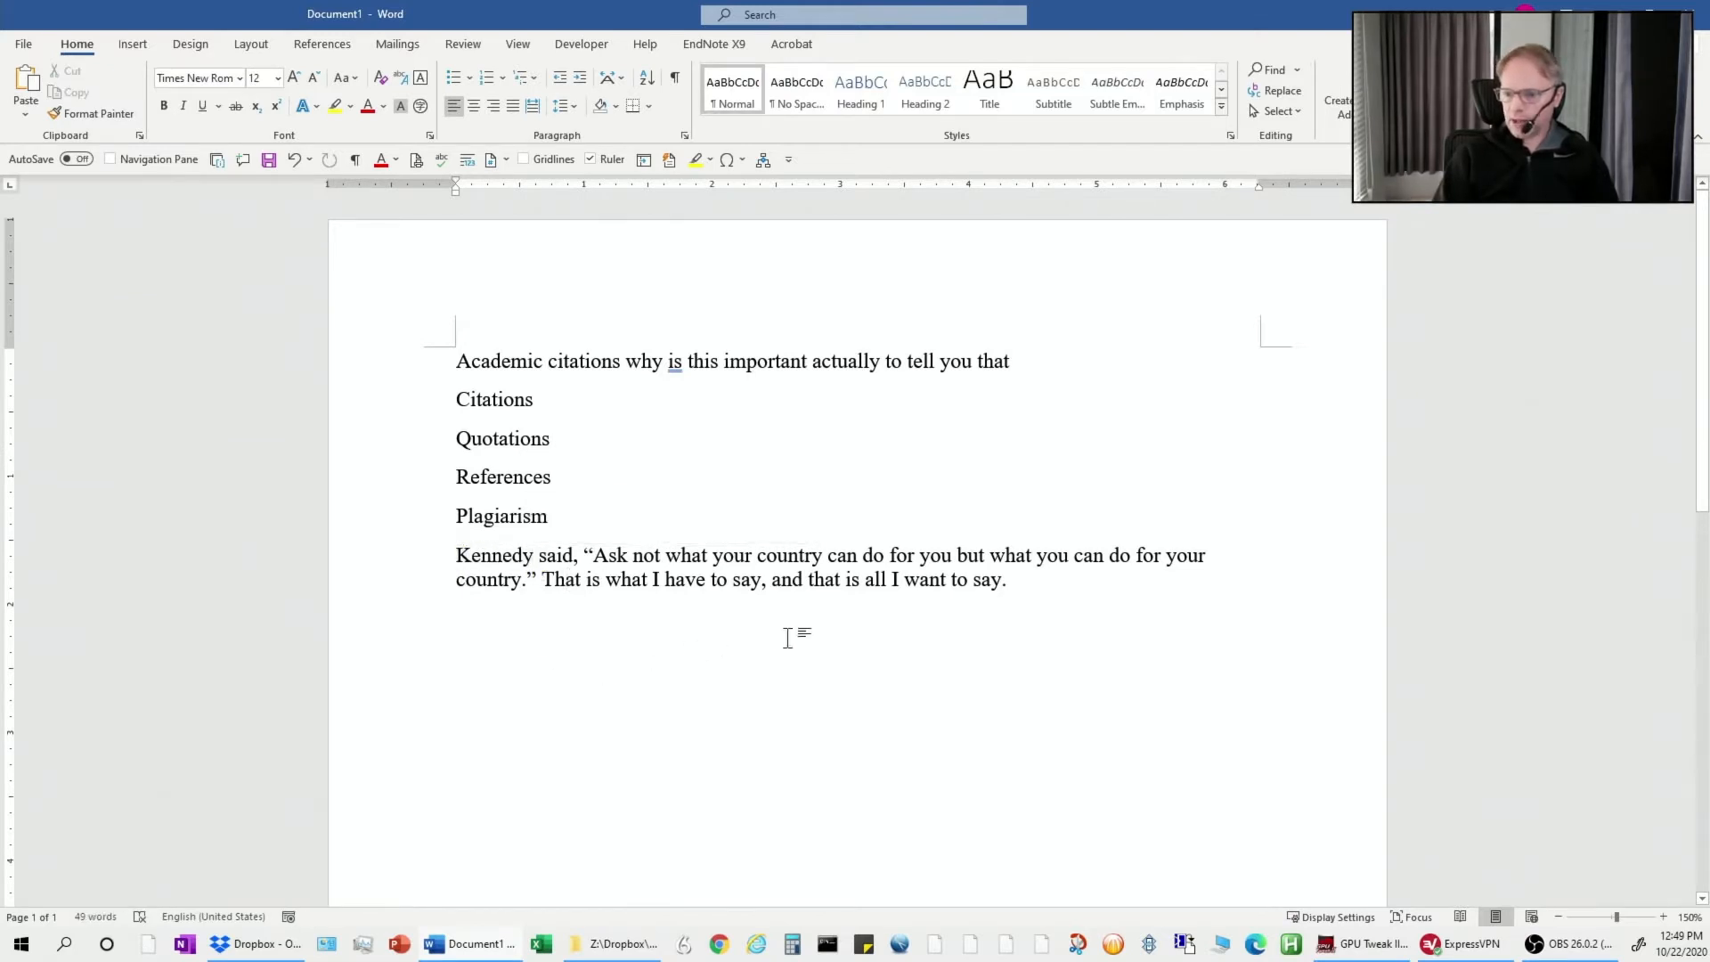
Add a new paragraph reading "Ask not what your country can do for you but what you can do for your country." in quotation marks
left_click(1010, 623)
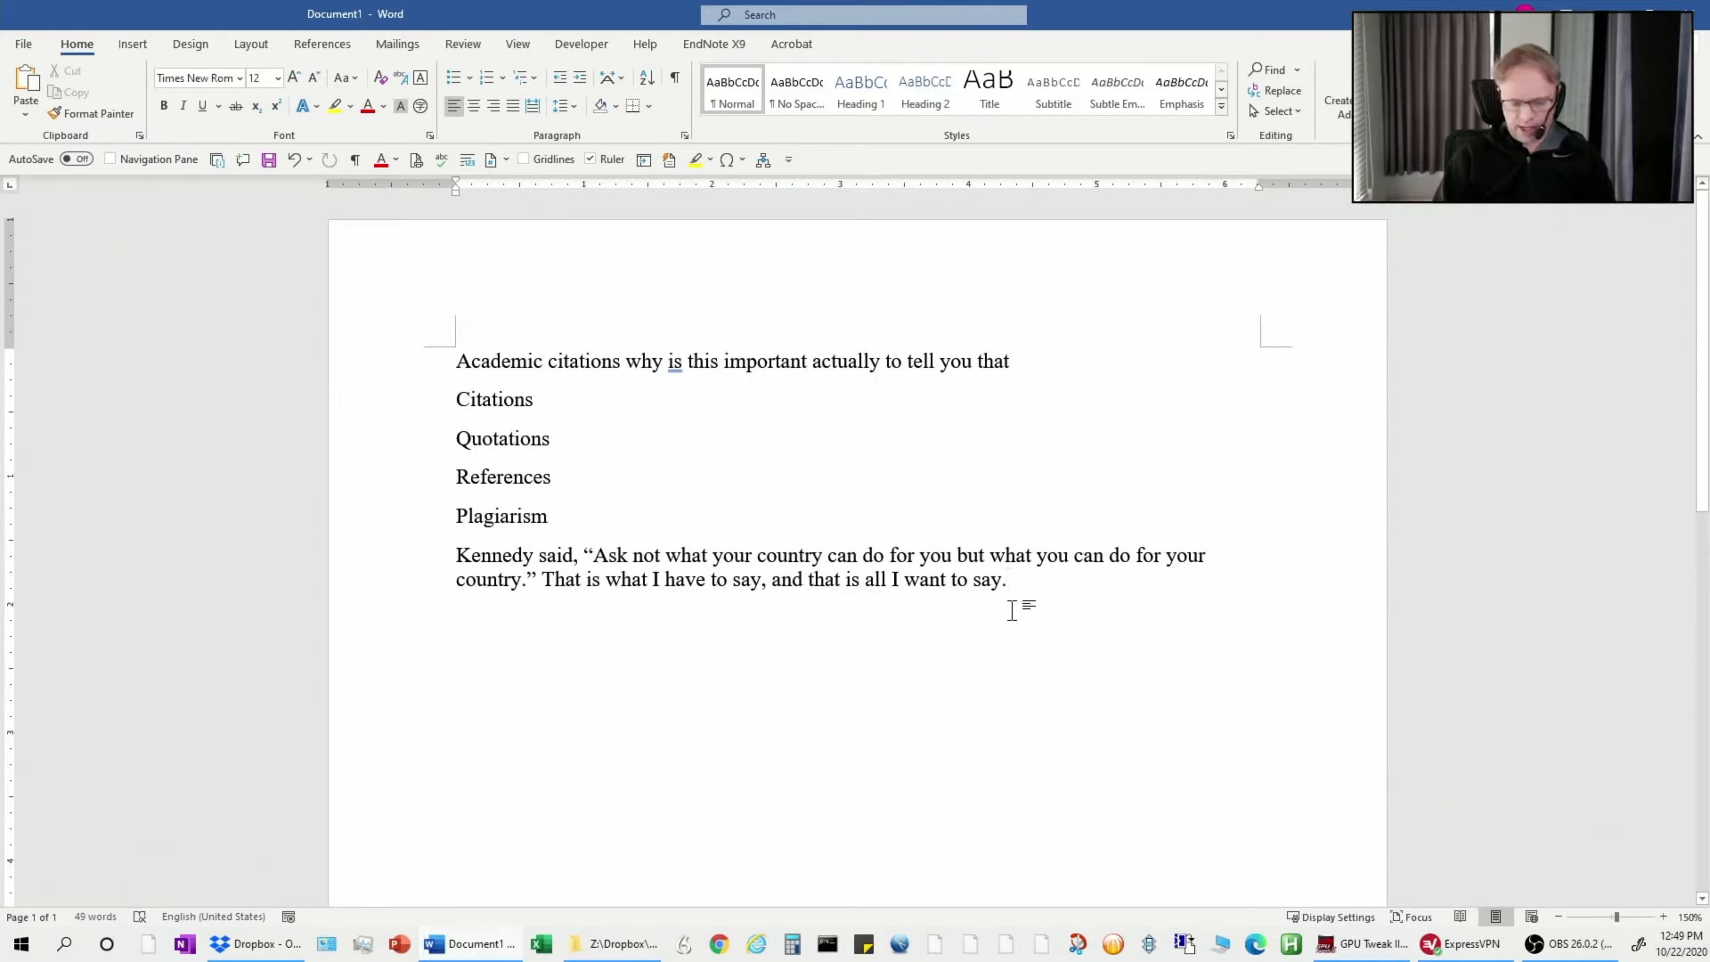
key("Return")
type("\"Ask not what your country can do for you but what you can do for your country.\"")
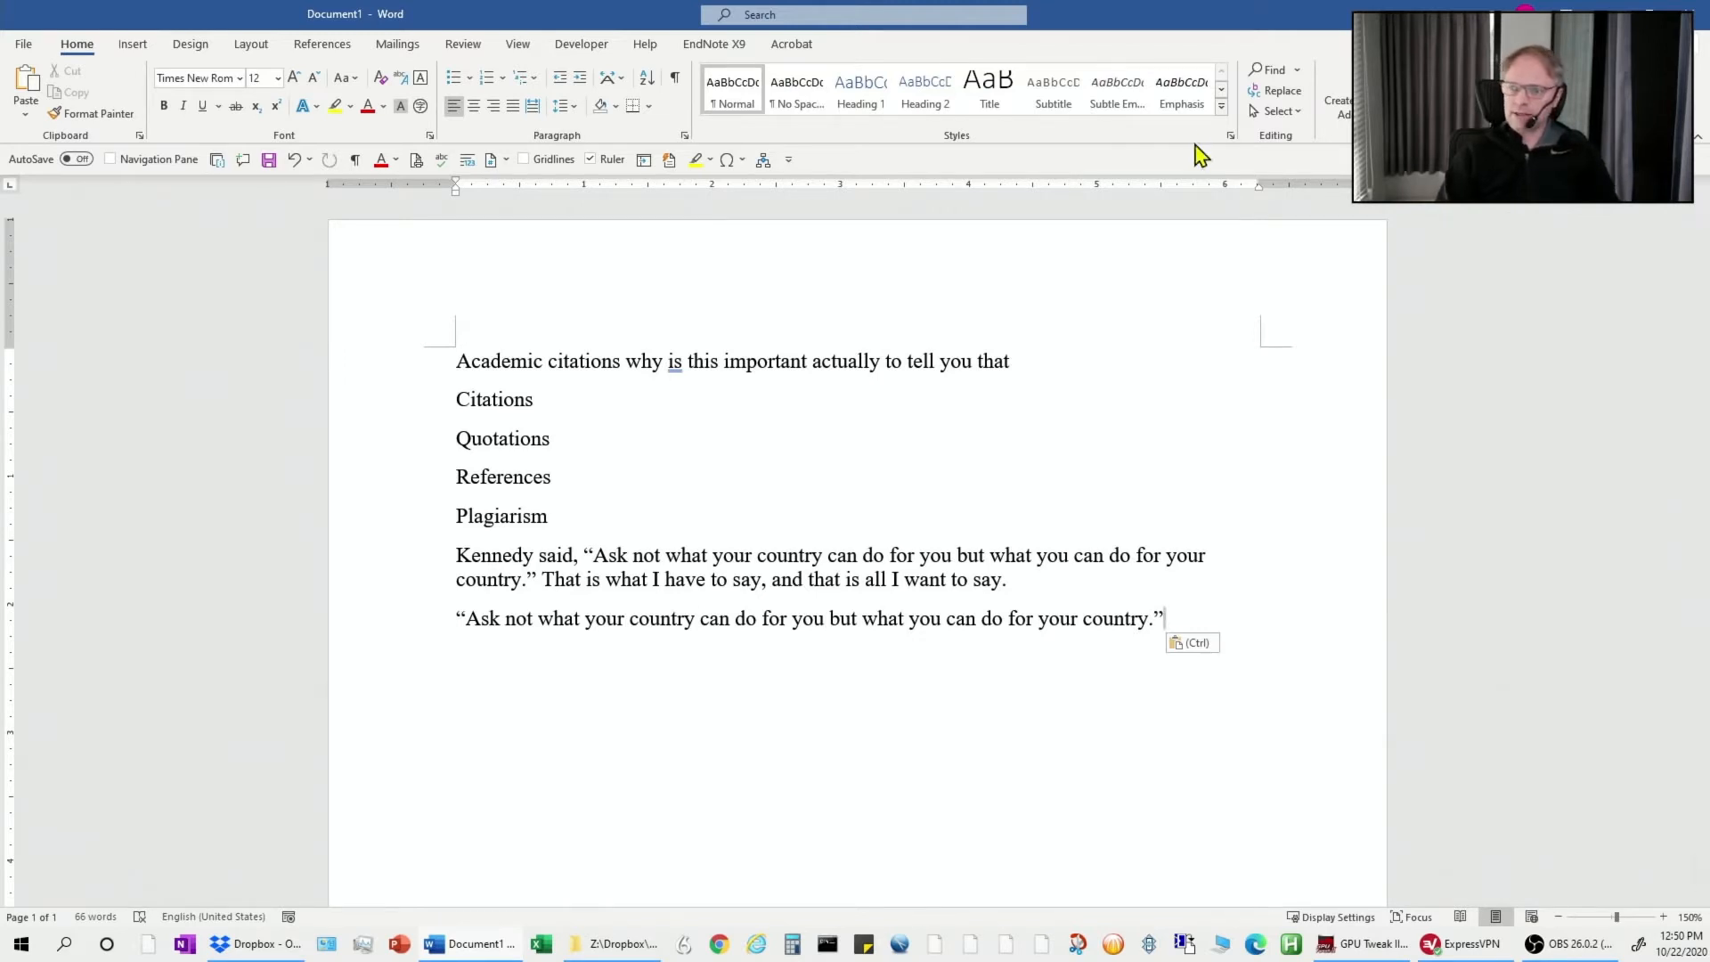
Switch the document's bibliography style to MLA and set it back to APA
left_click(316, 49)
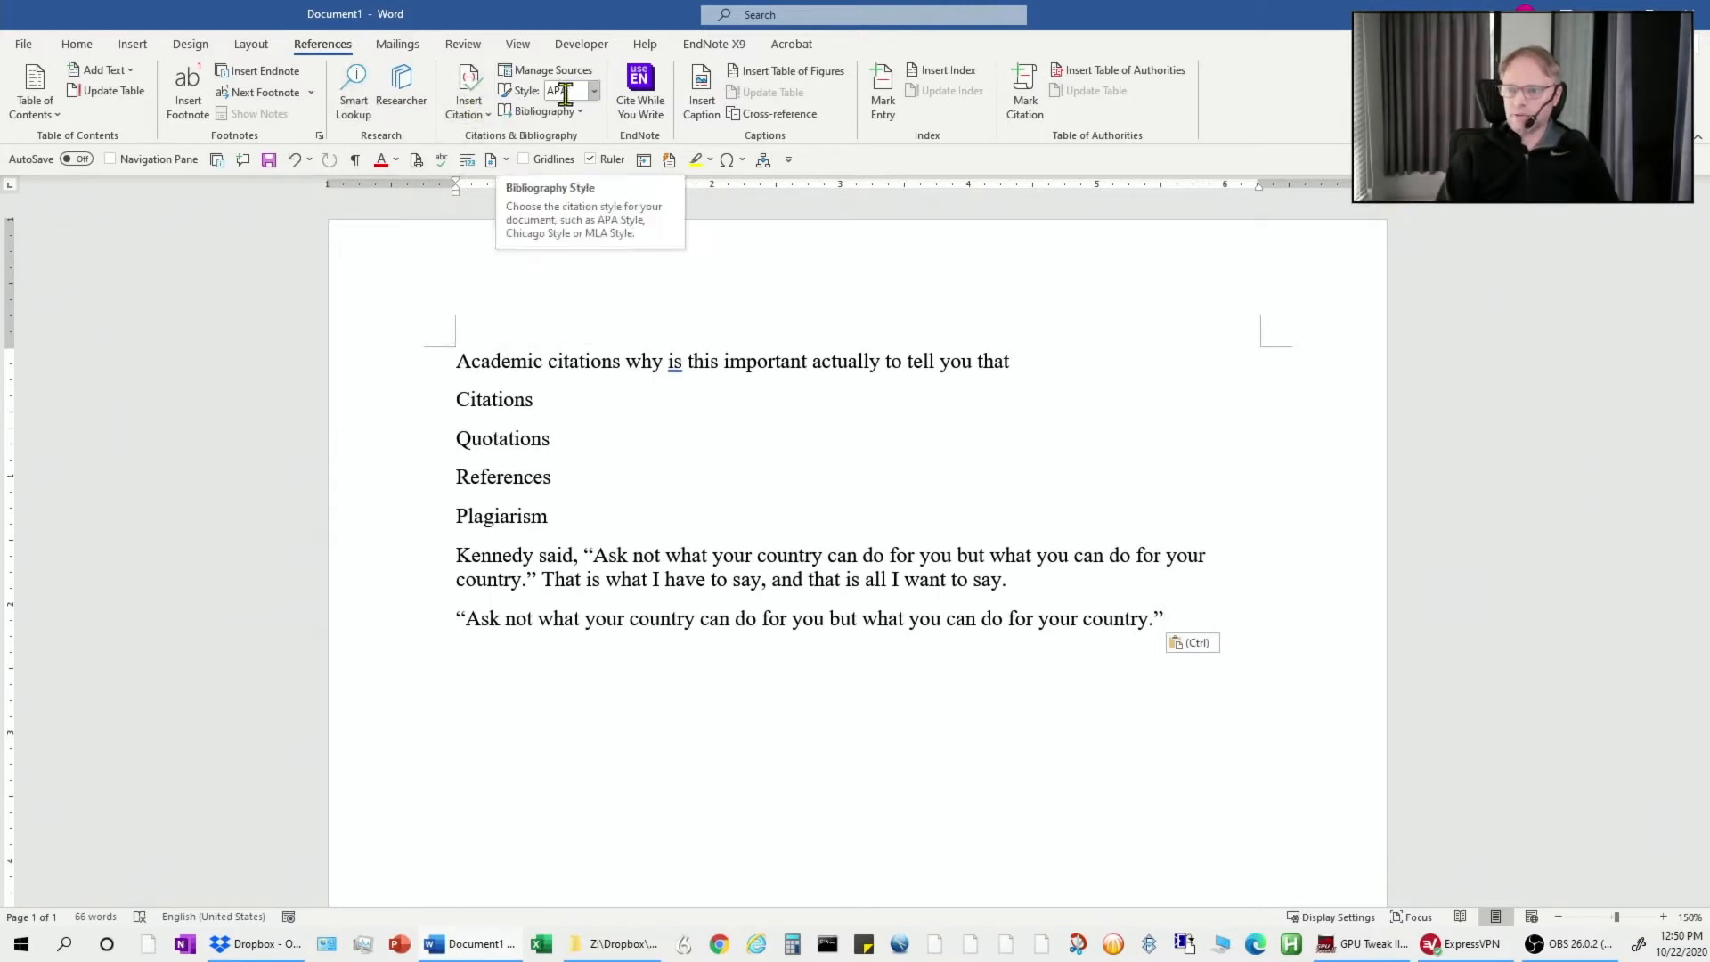
left_click(594, 90)
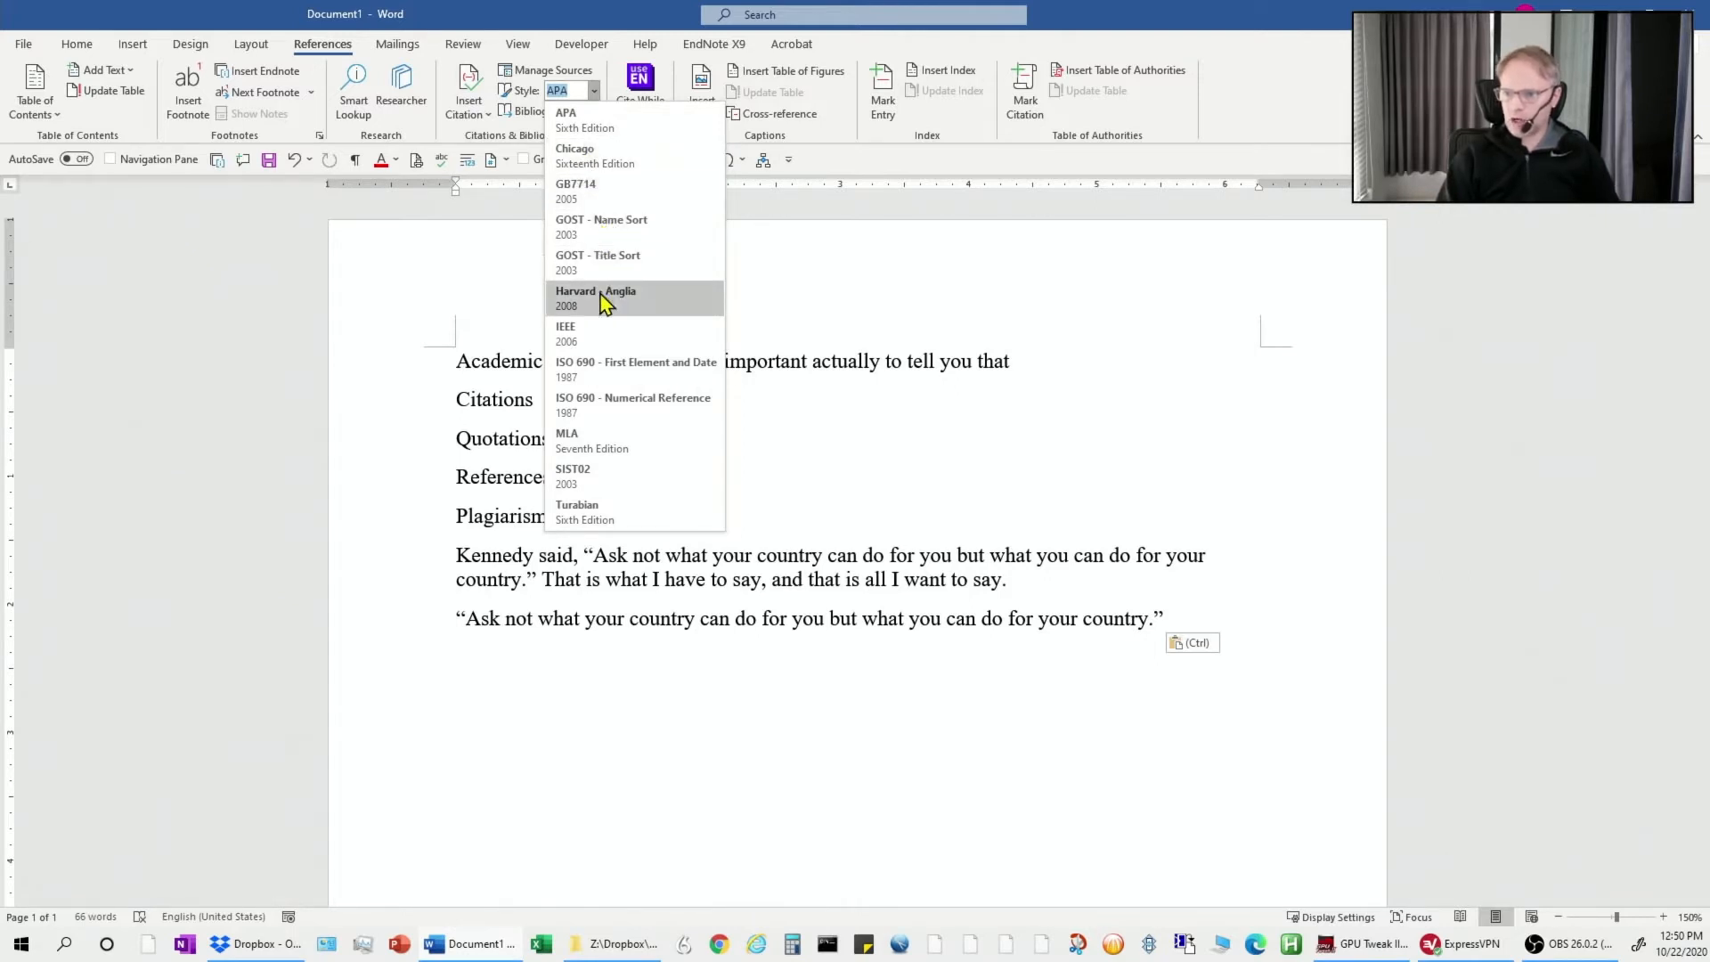
left_click(581, 450)
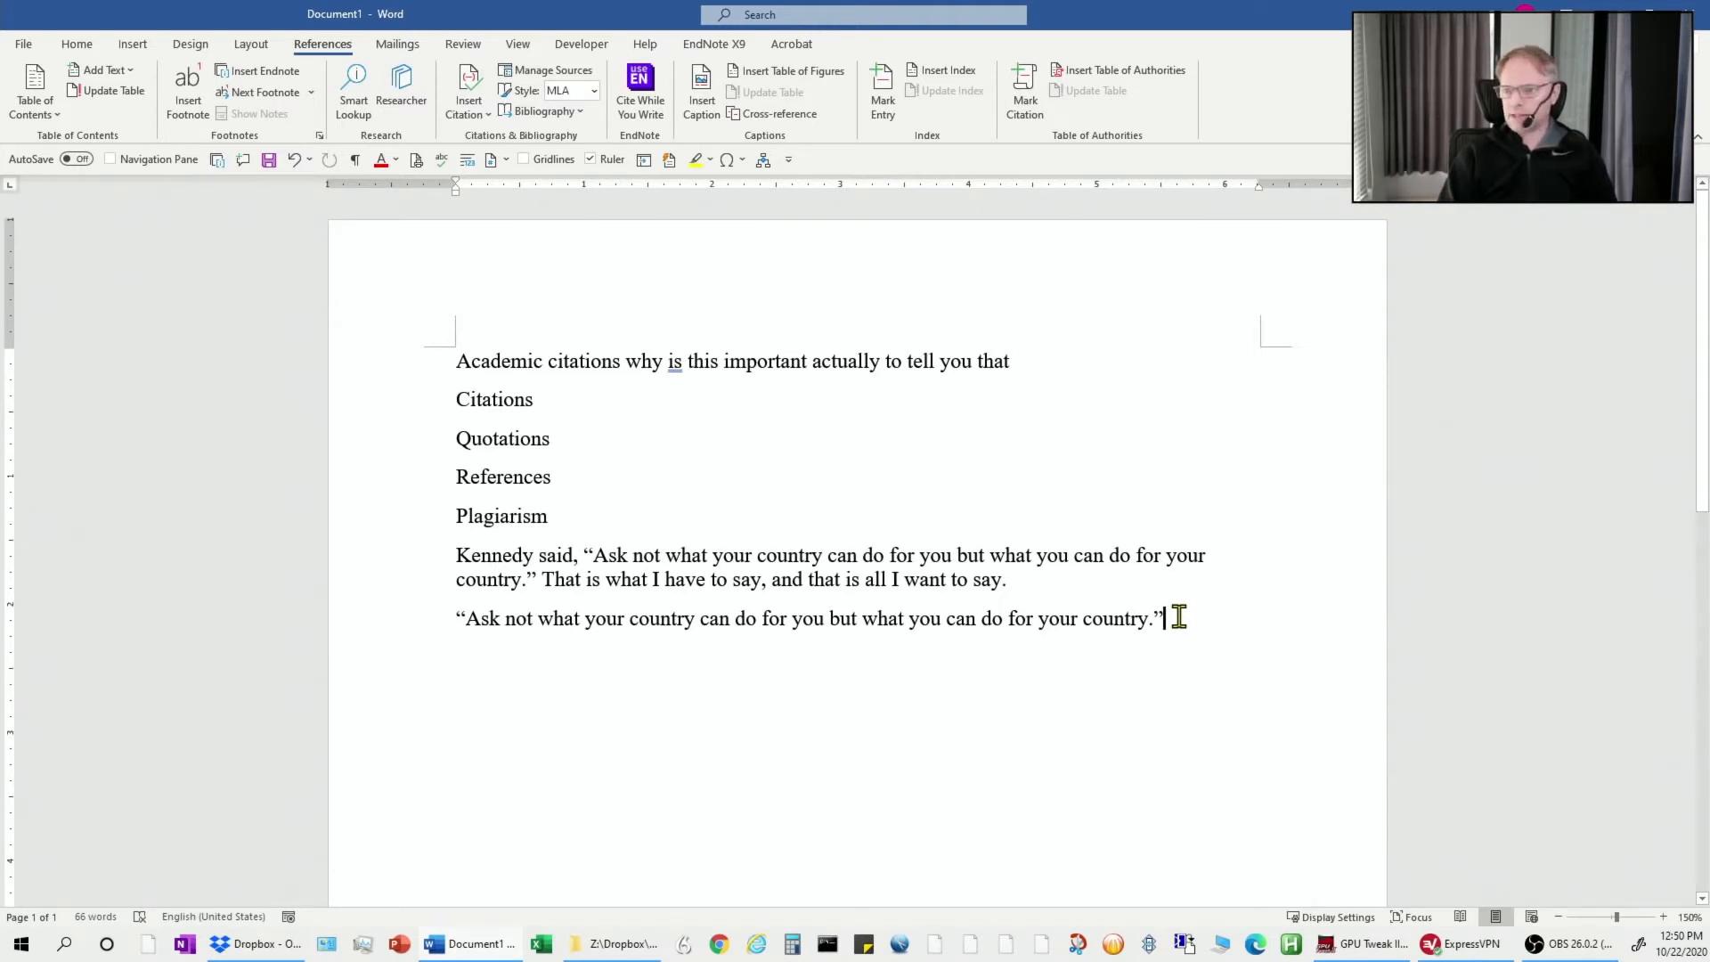
left_click(595, 90)
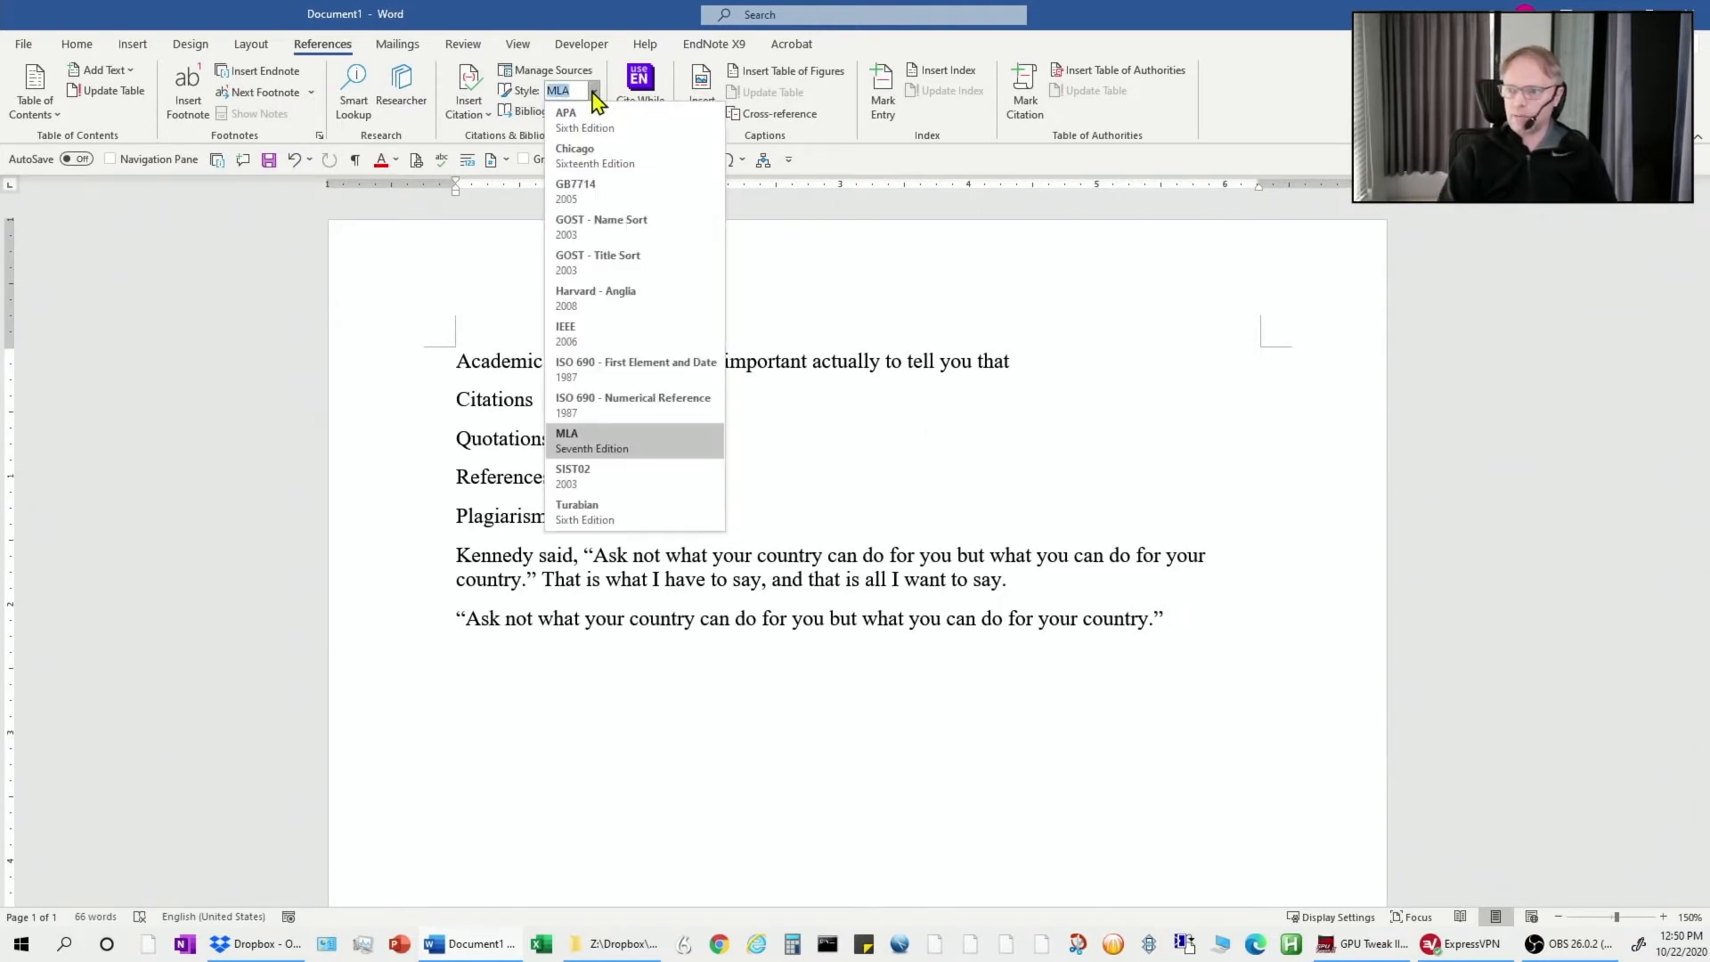
left_click(594, 120)
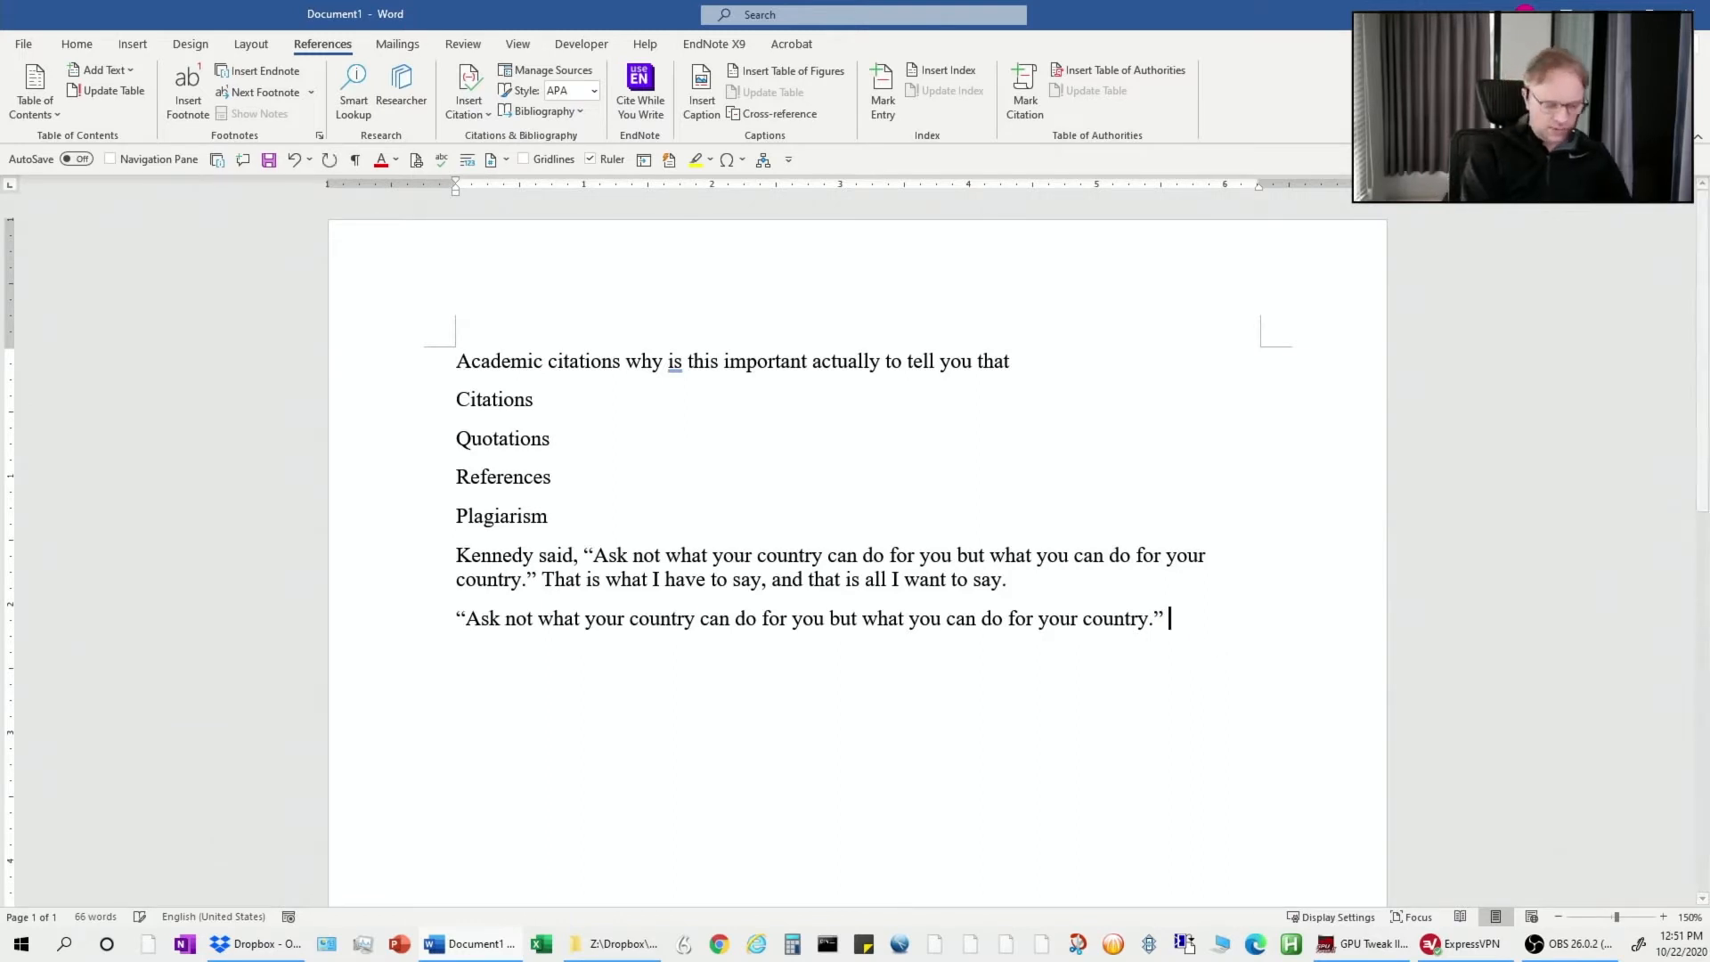
Add the in-text citation "(Kennedy, Speech)." after the second quotation and remove the period inside its closing quotation mark
type("(")
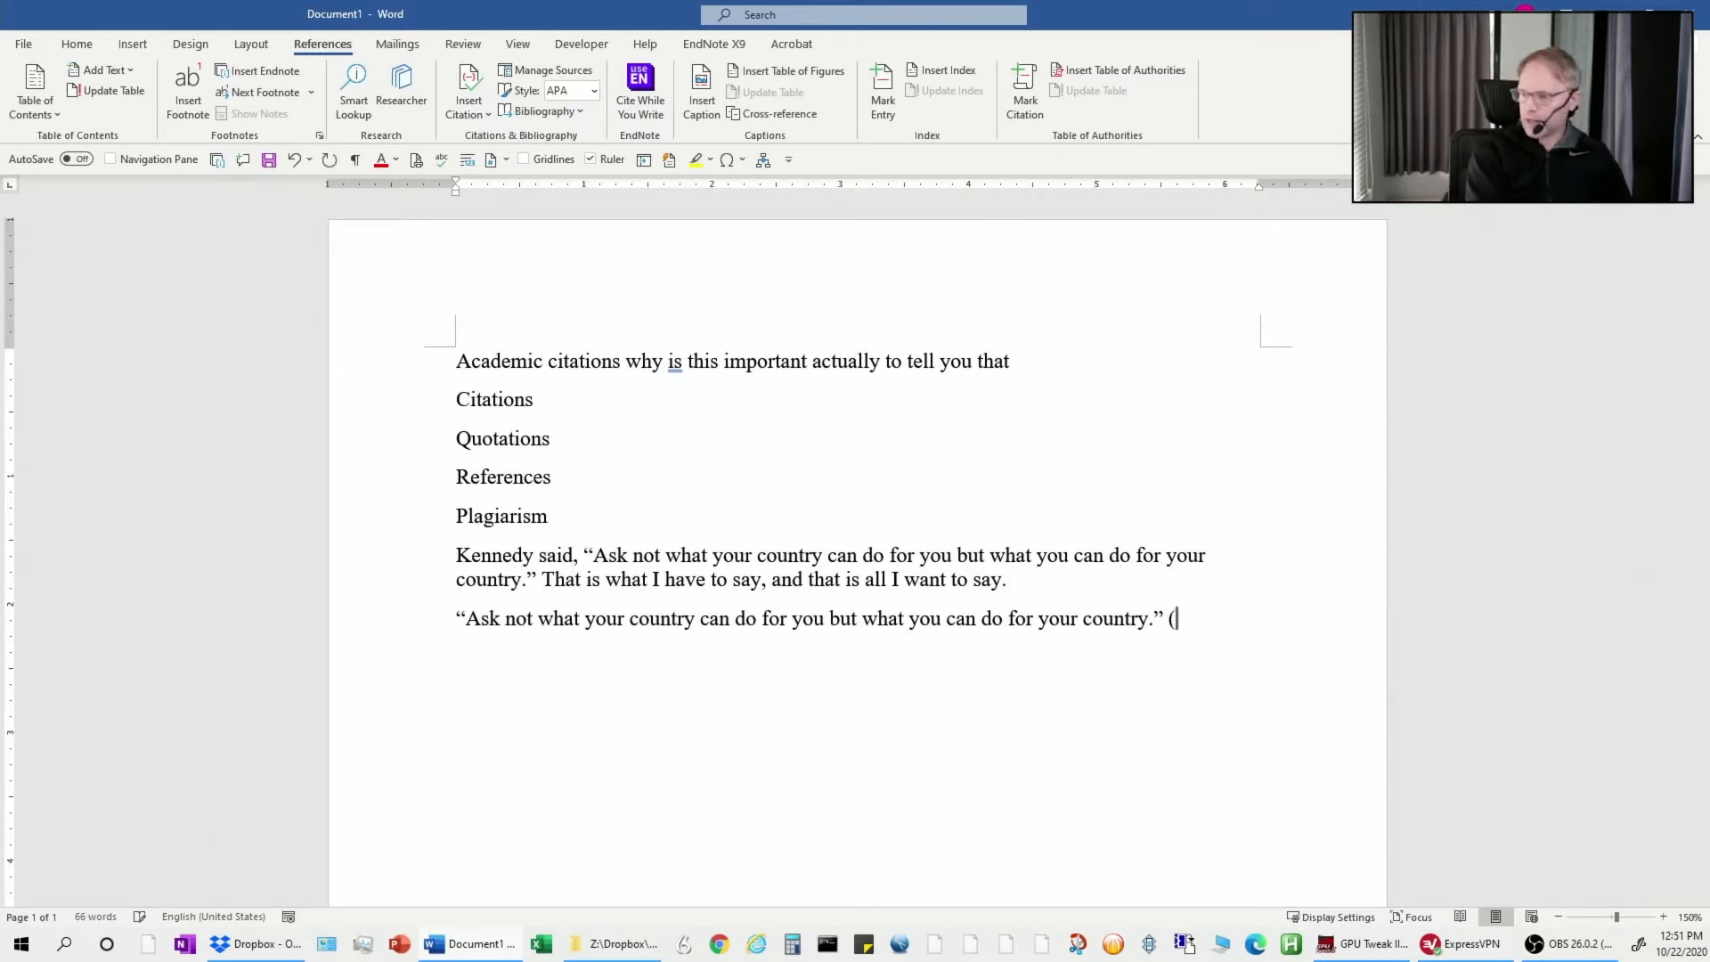
type("Kennedy")
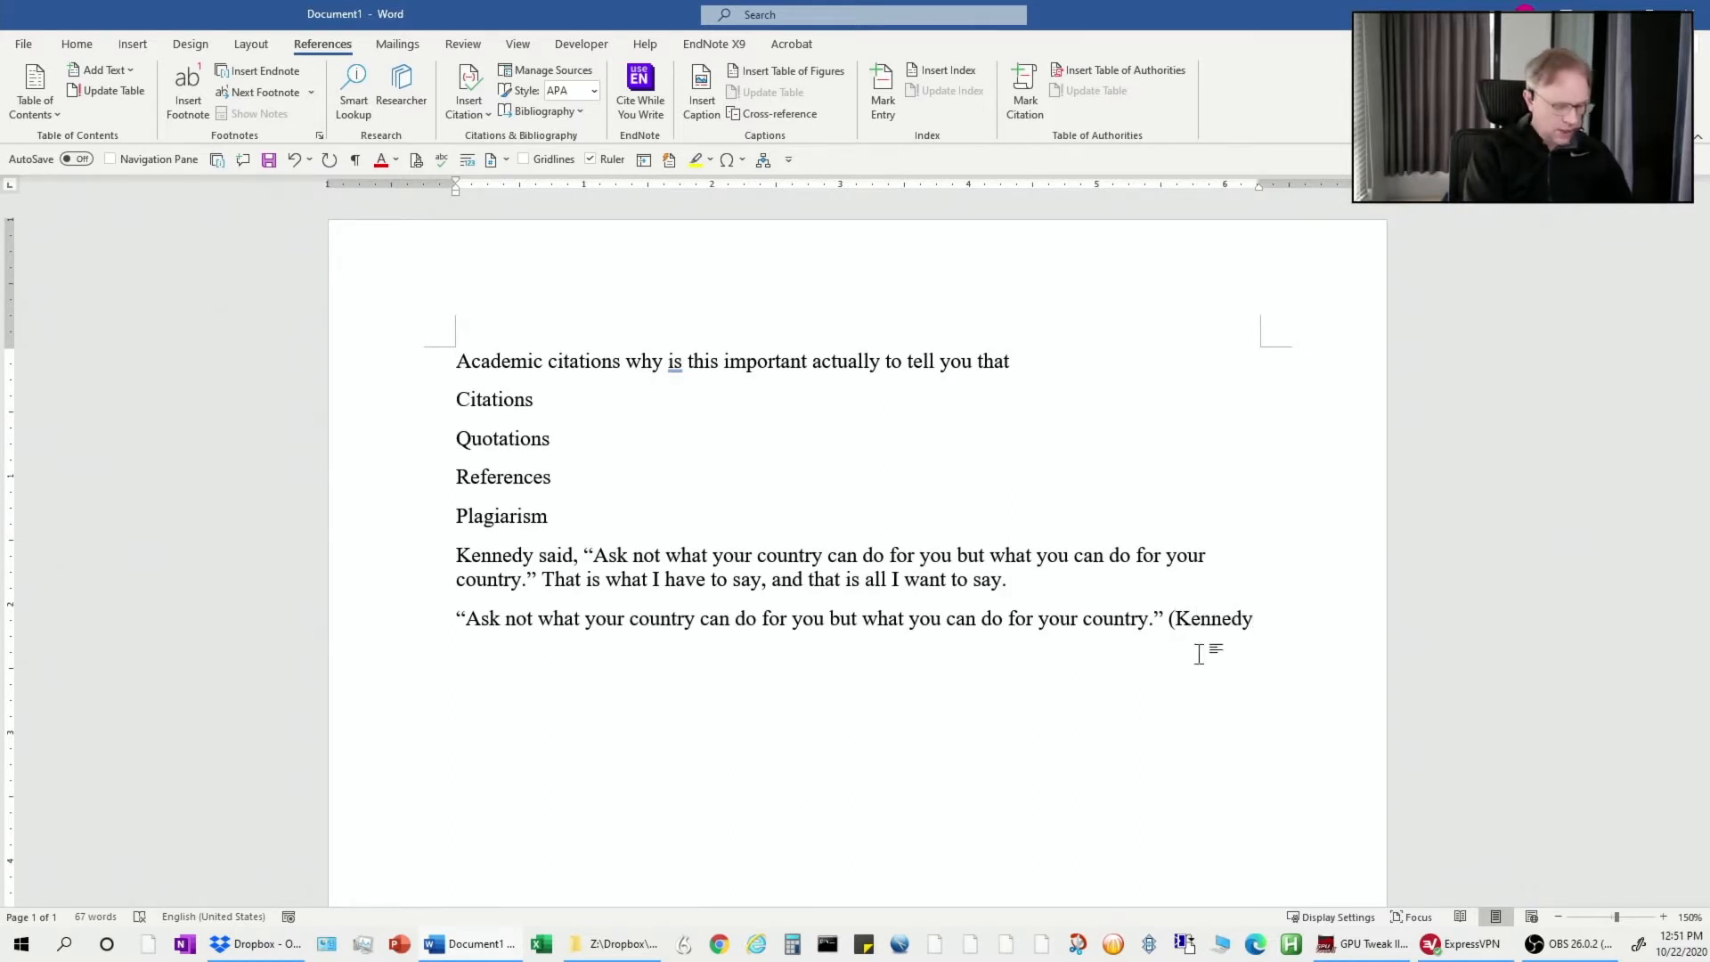
type(", Speech")
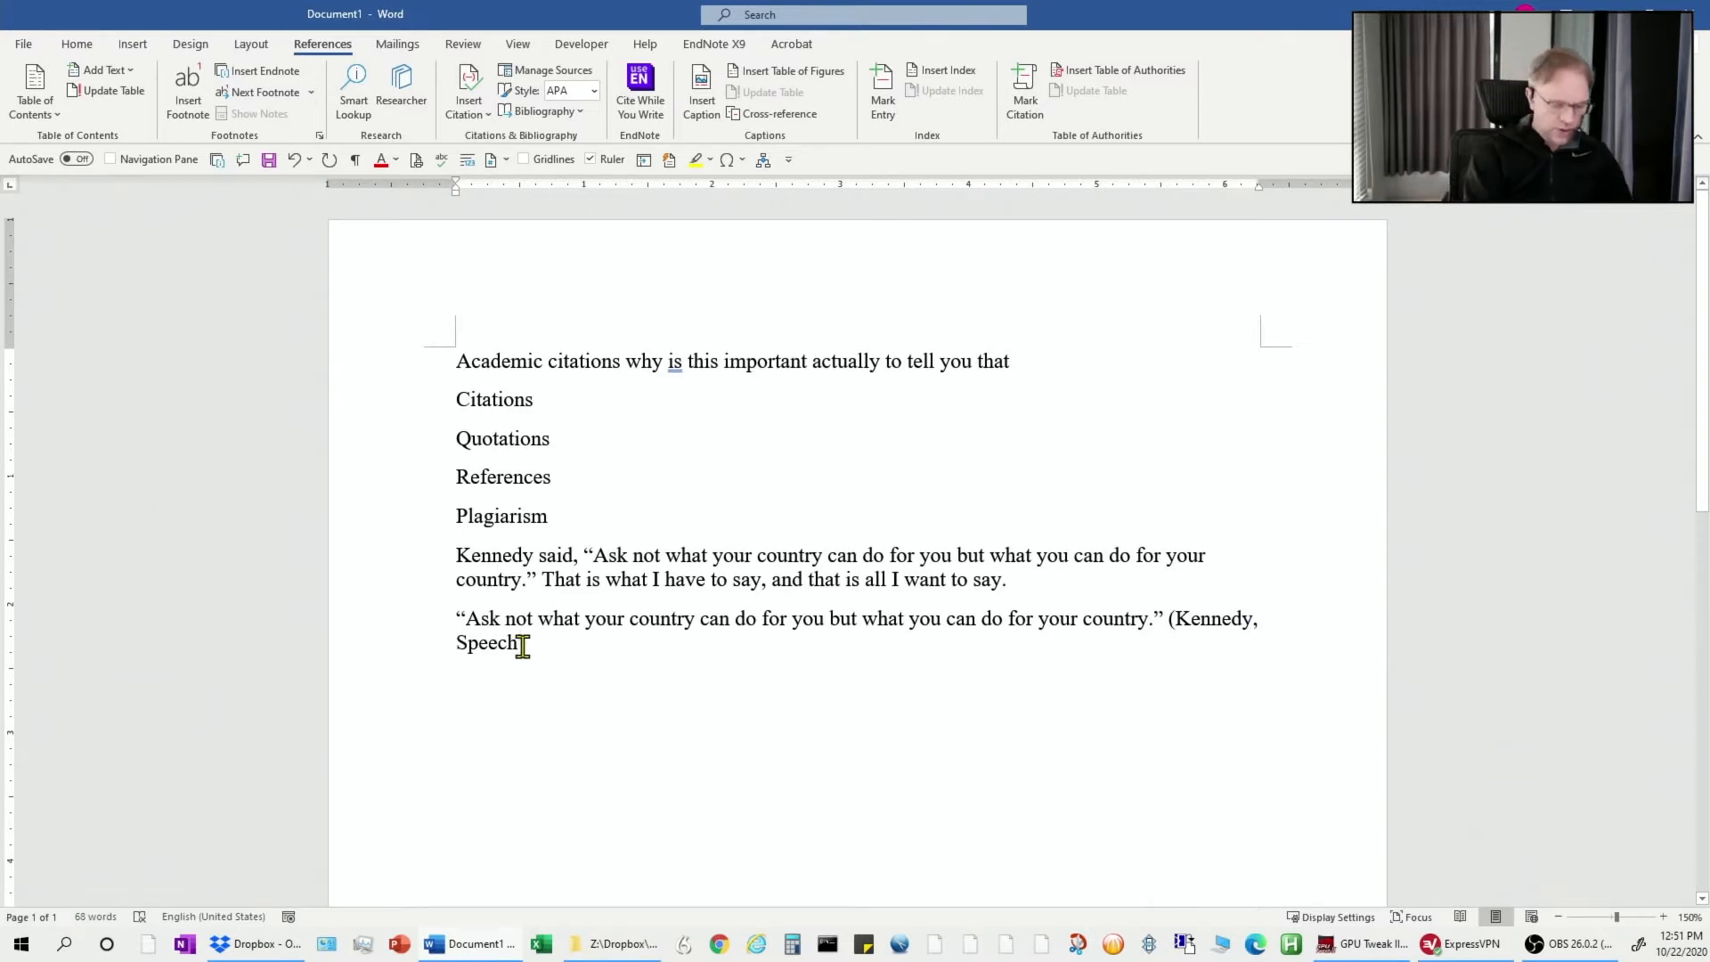
type(").")
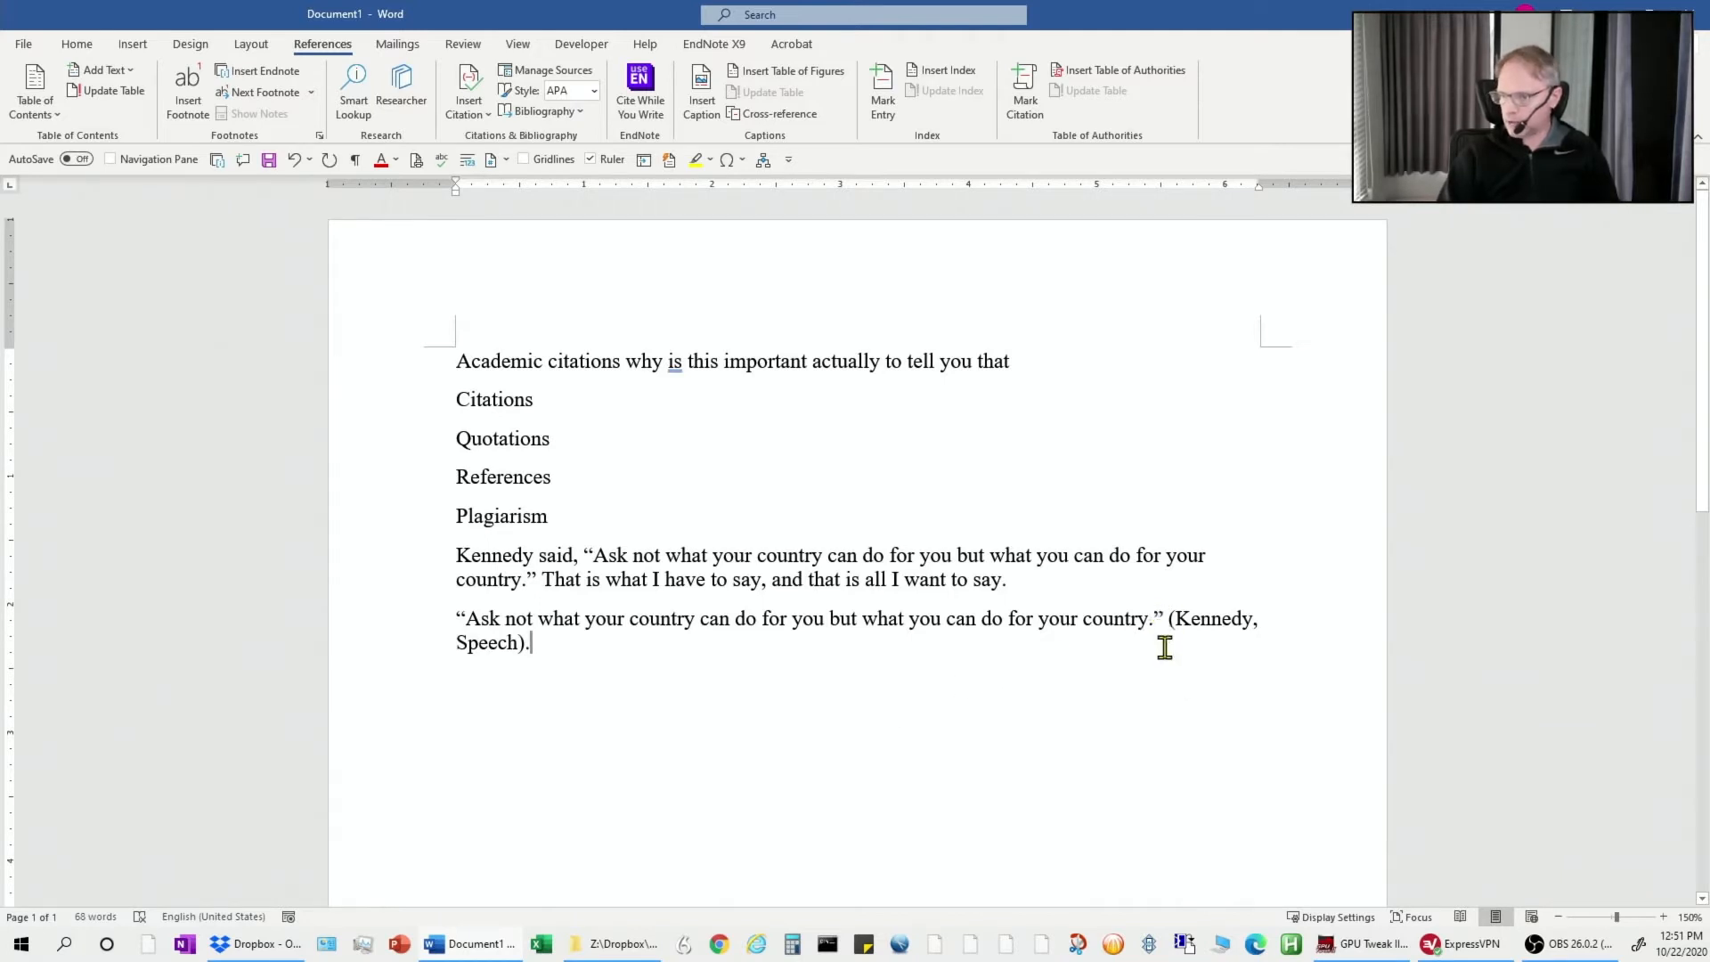
left_click(1156, 618)
key("BackSpace")
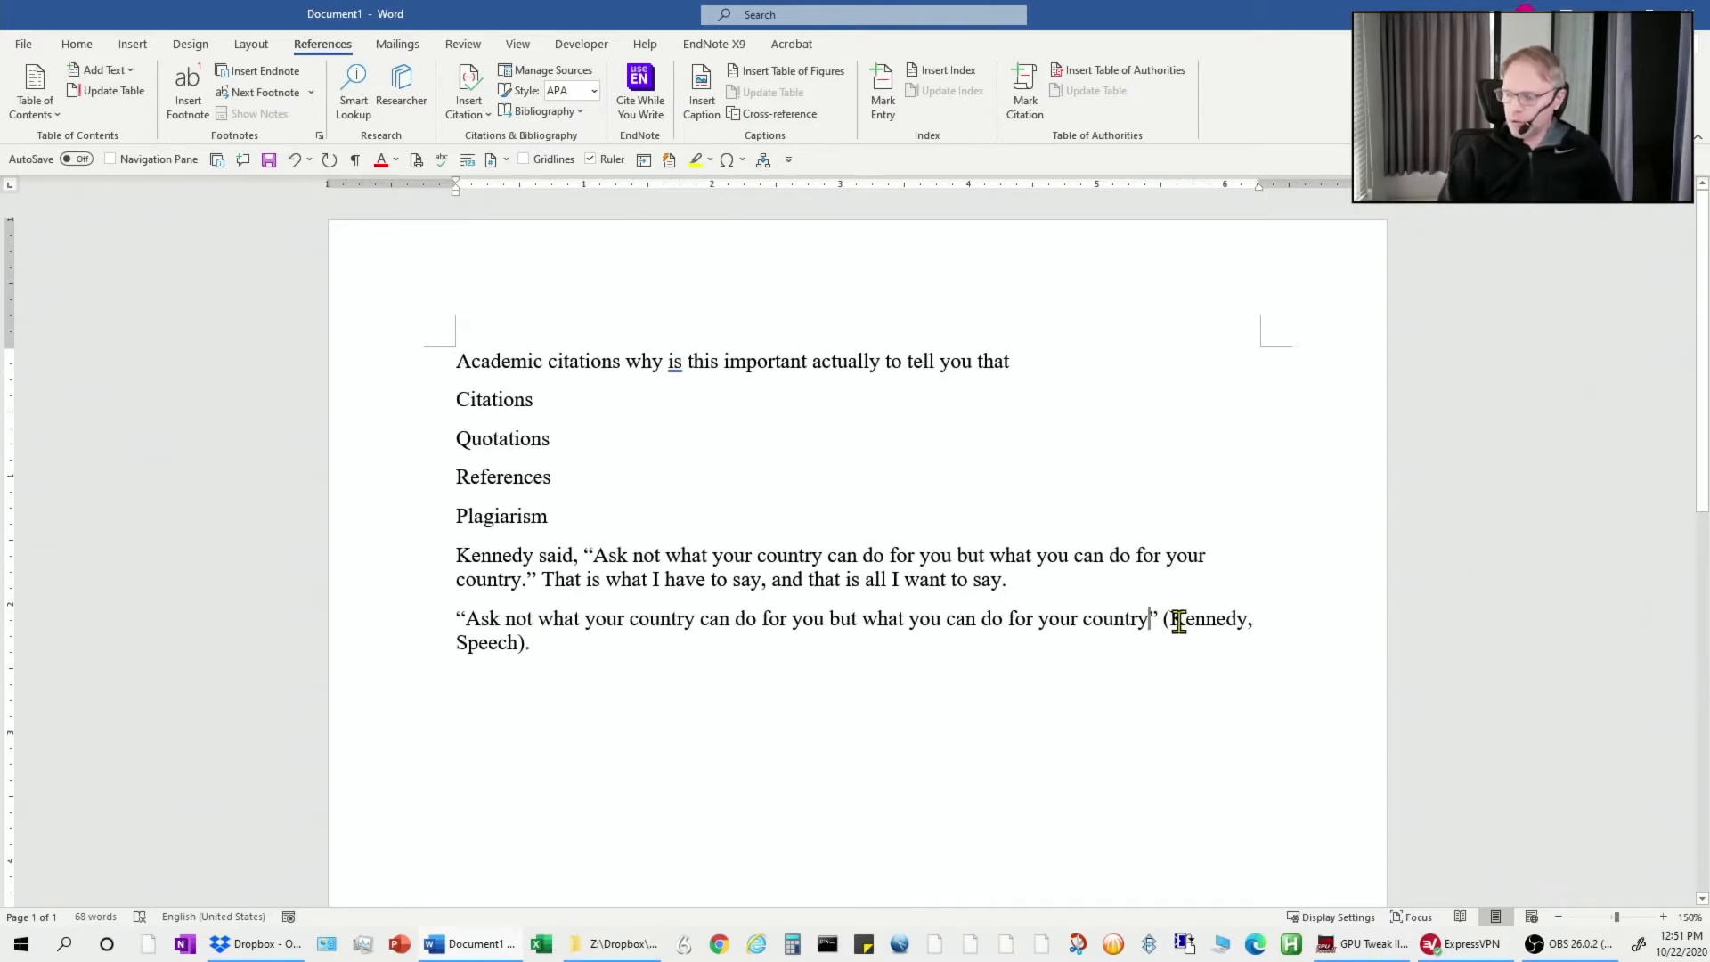
Examine the author and source parts of the in-text citation, and compare them with the paragraph that introduces Kennedy by name
left_click_drag(1170, 621, 1251, 615)
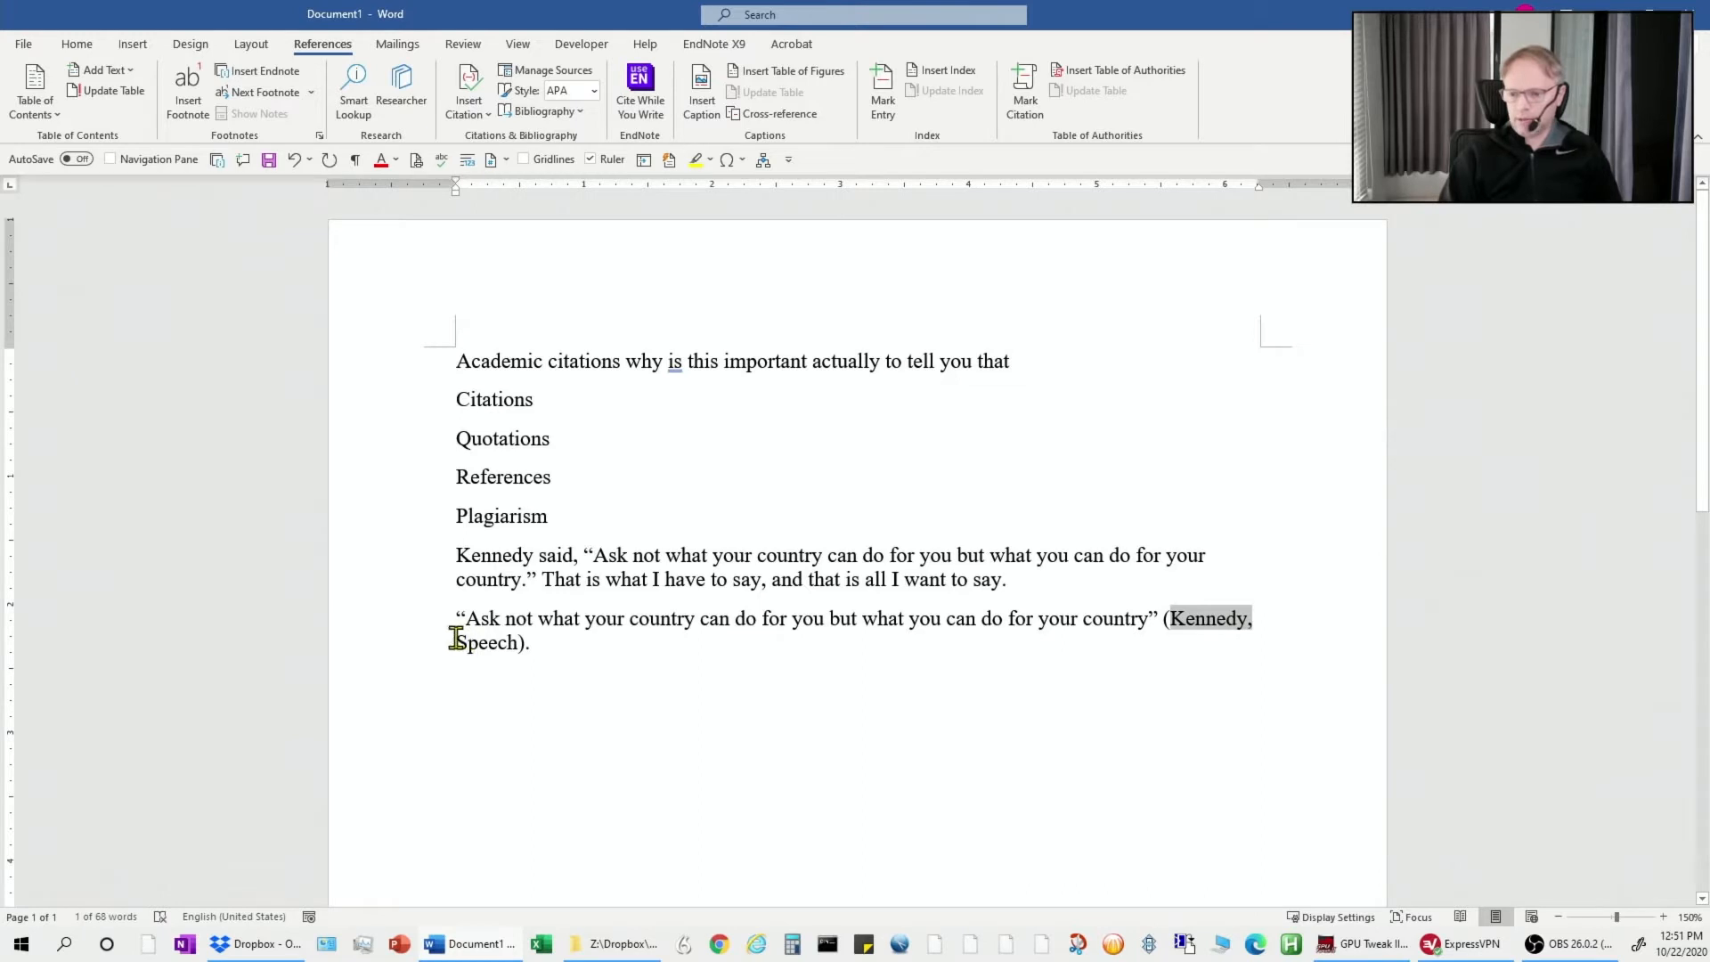
left_click_drag(455, 638, 516, 638)
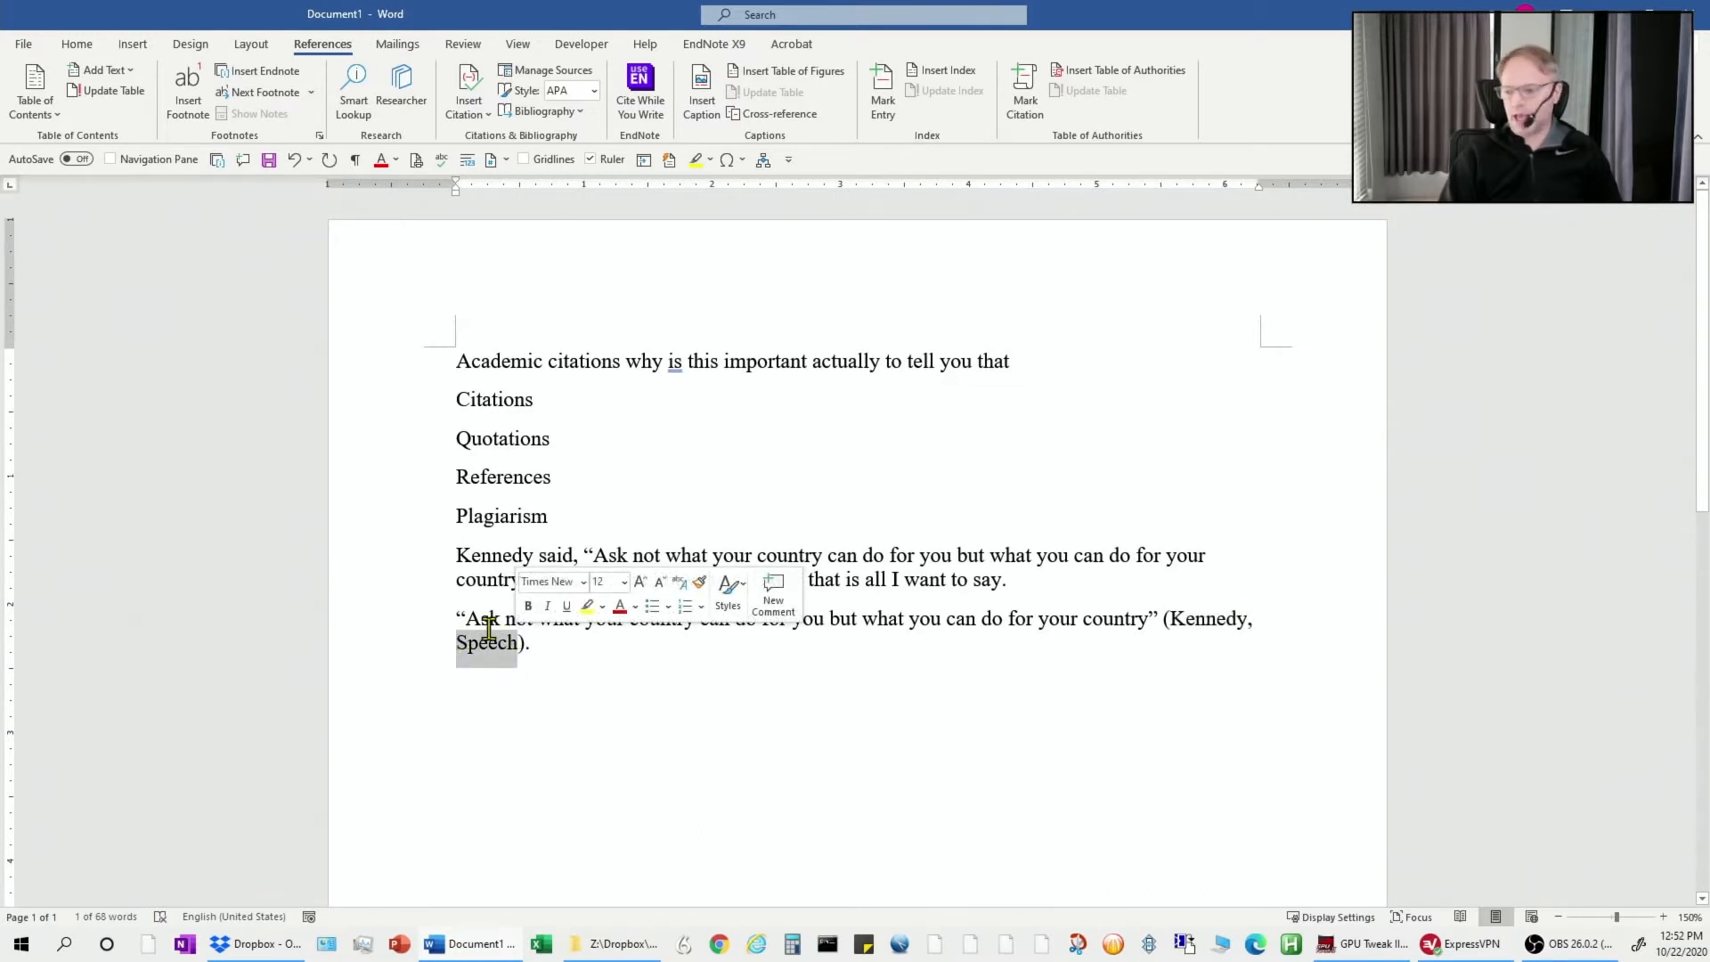
left_click(704, 703)
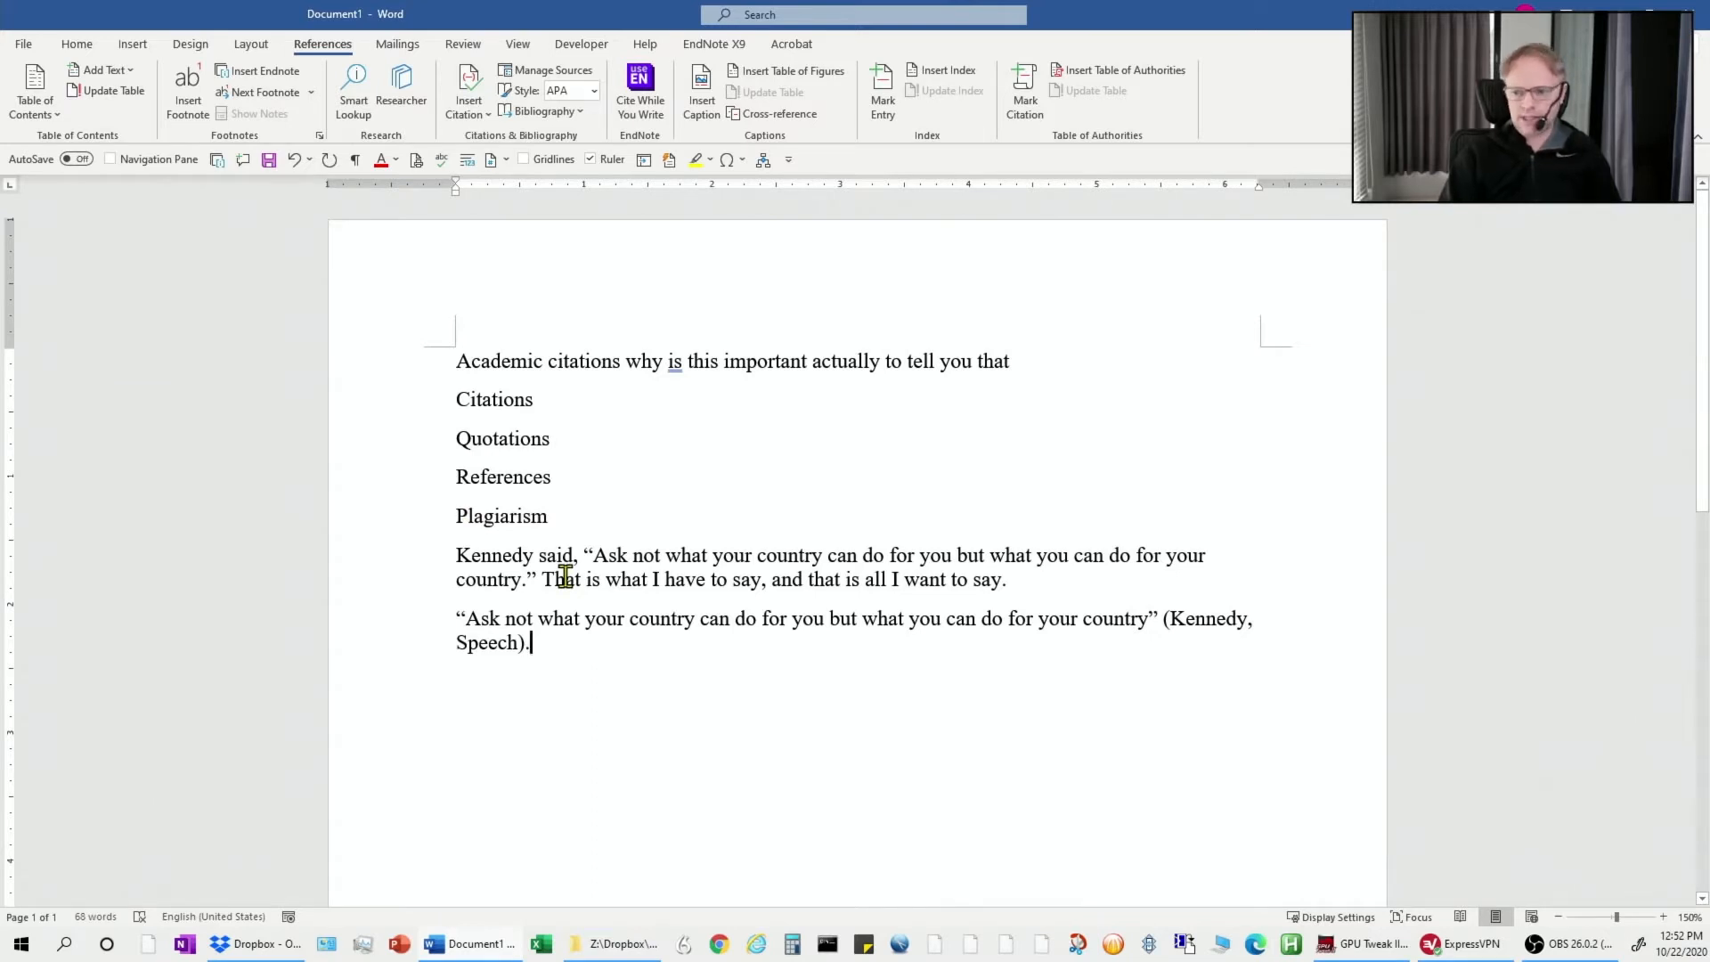
left_click_drag(458, 558, 1016, 575)
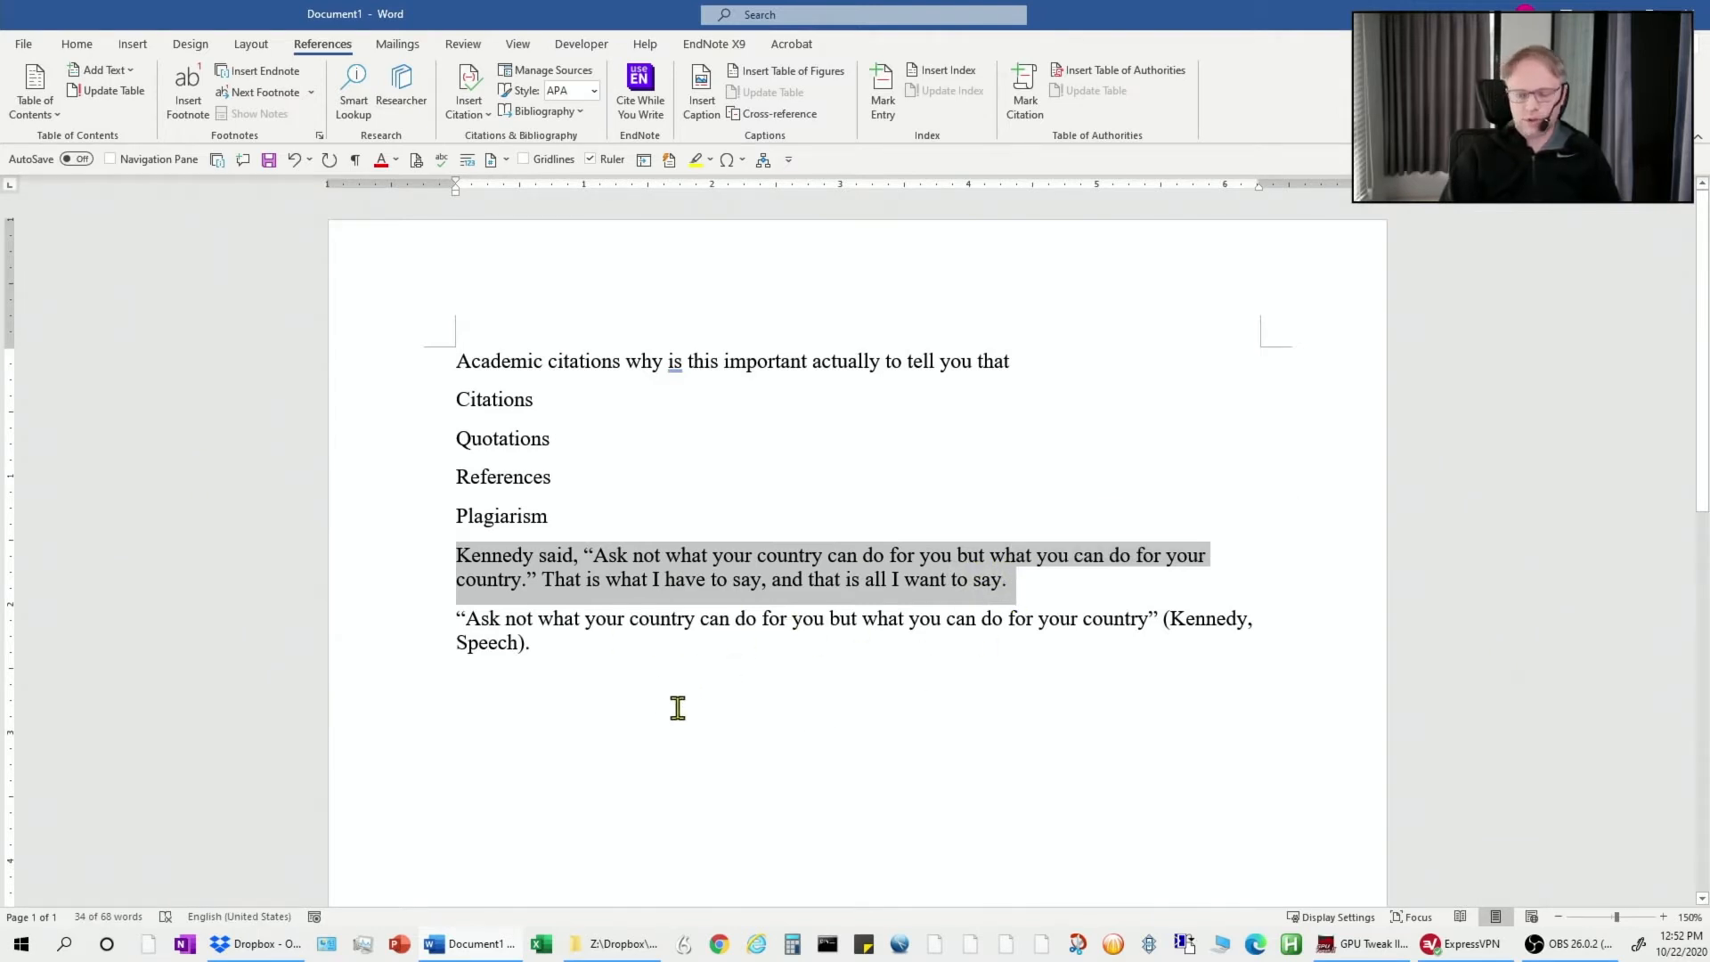
left_click(1104, 652)
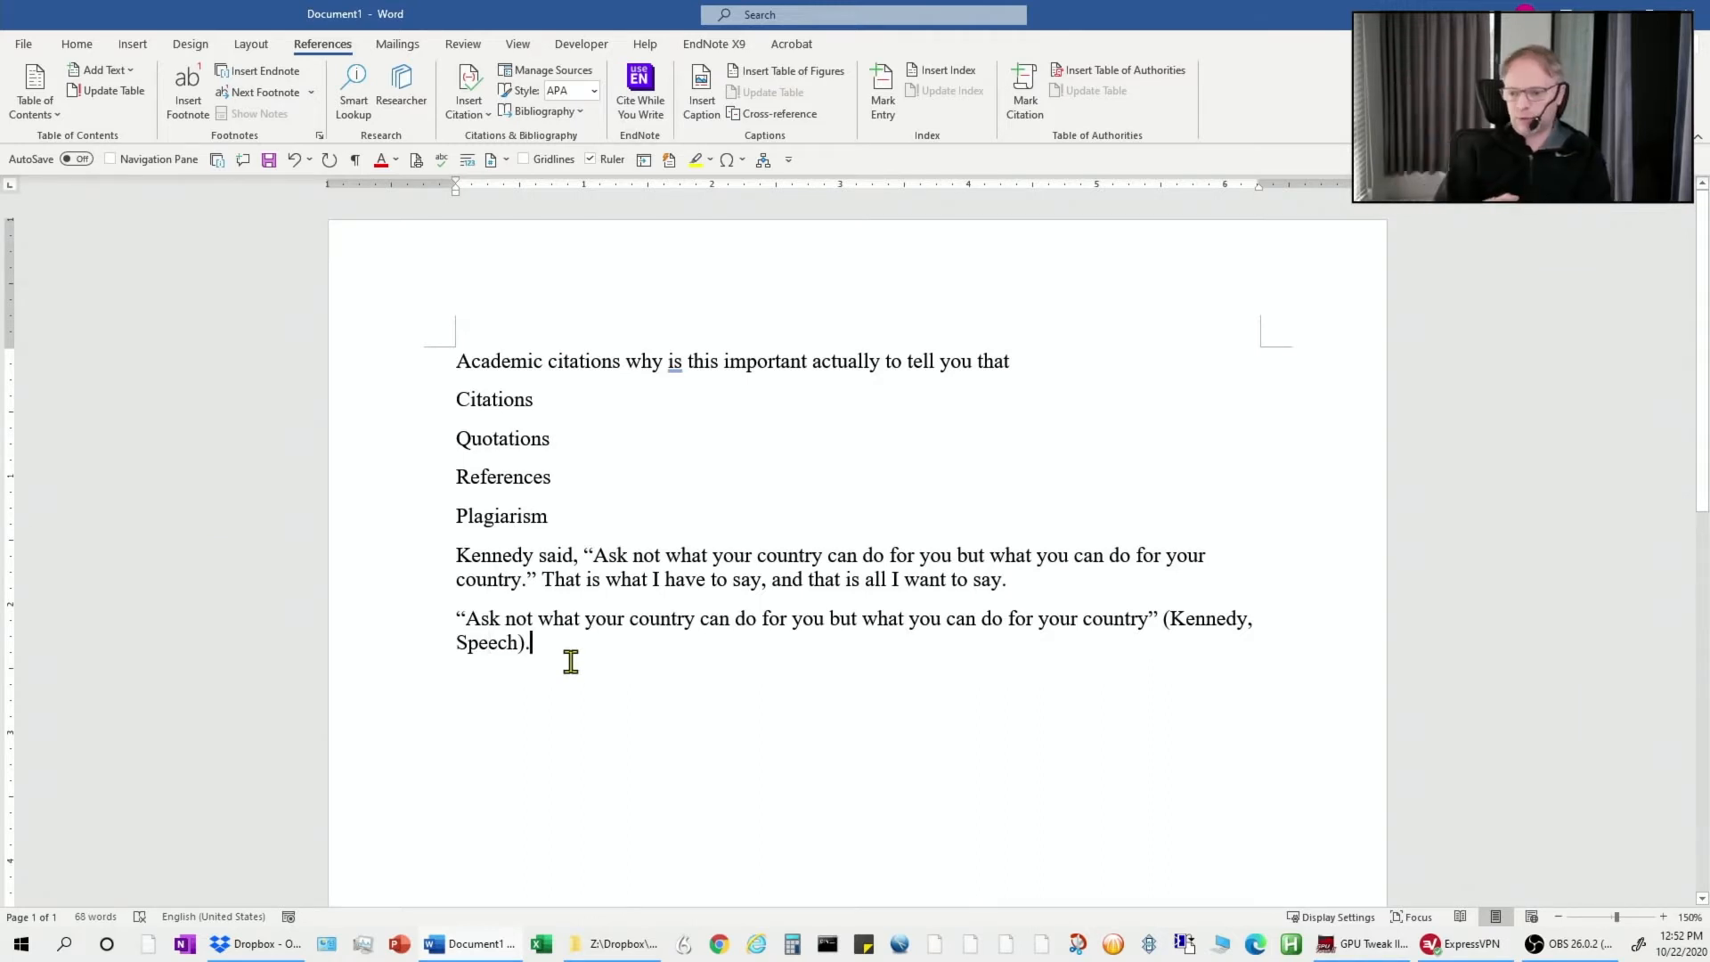
Add a centered "Works Cited" heading on a new page and start a left-aligned line beneath it
key("Return")
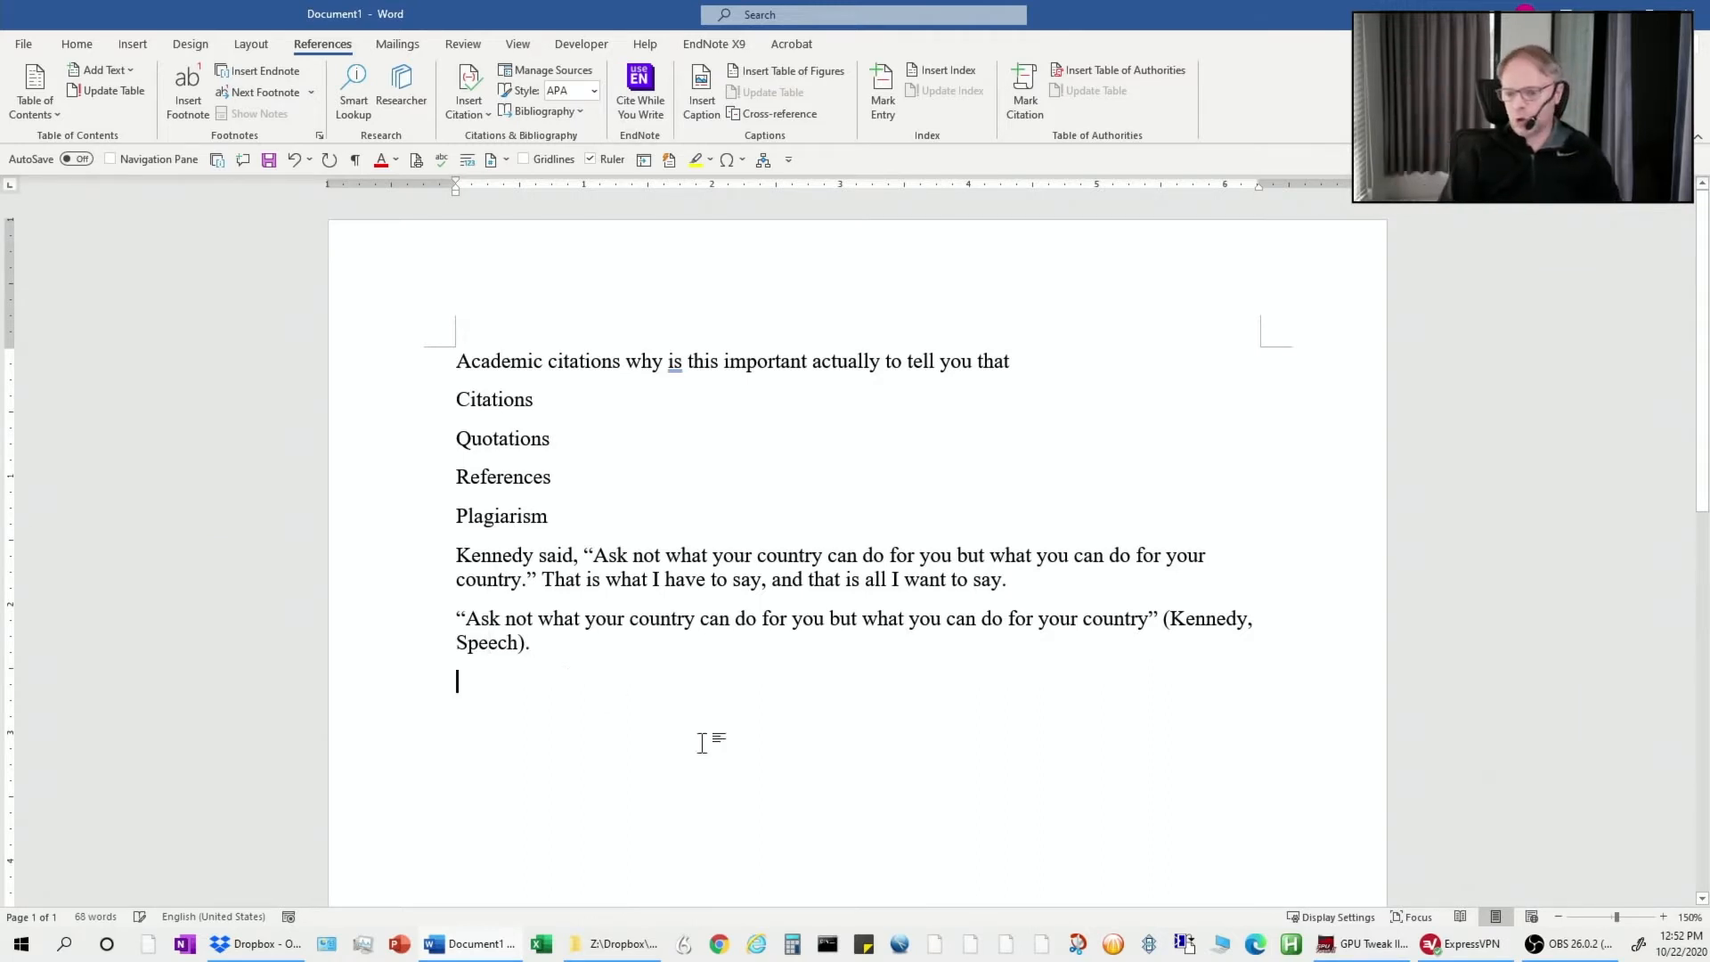
scroll(706, 743, "down", 4)
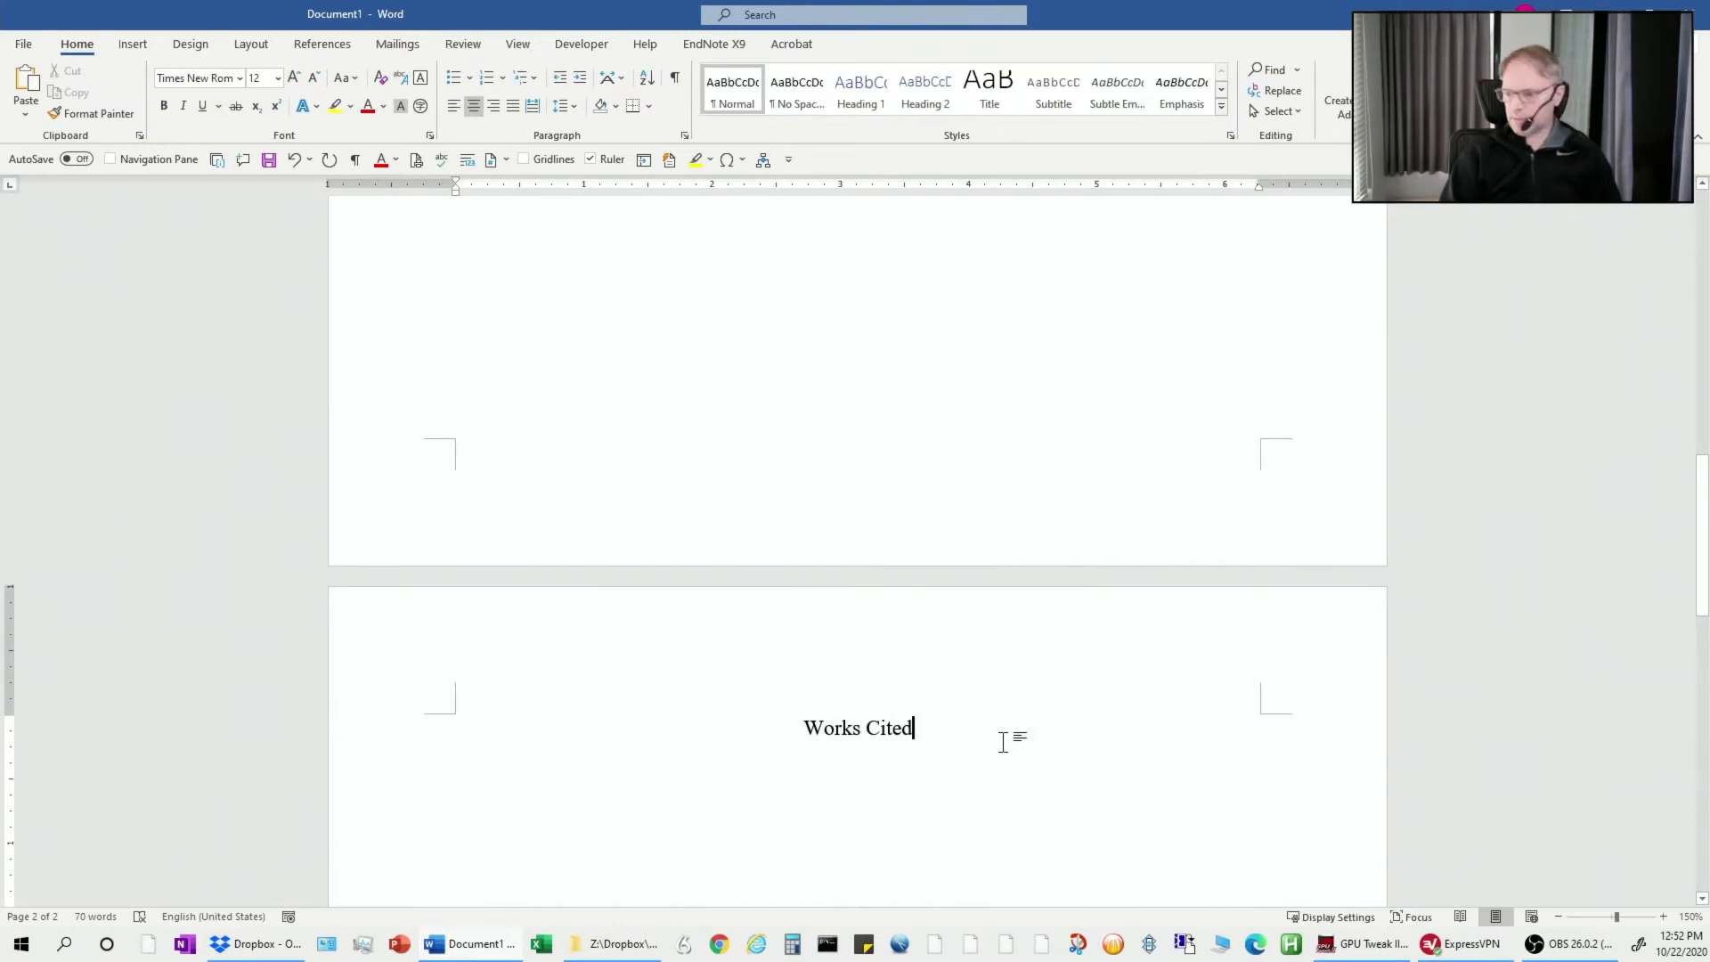
key("Return")
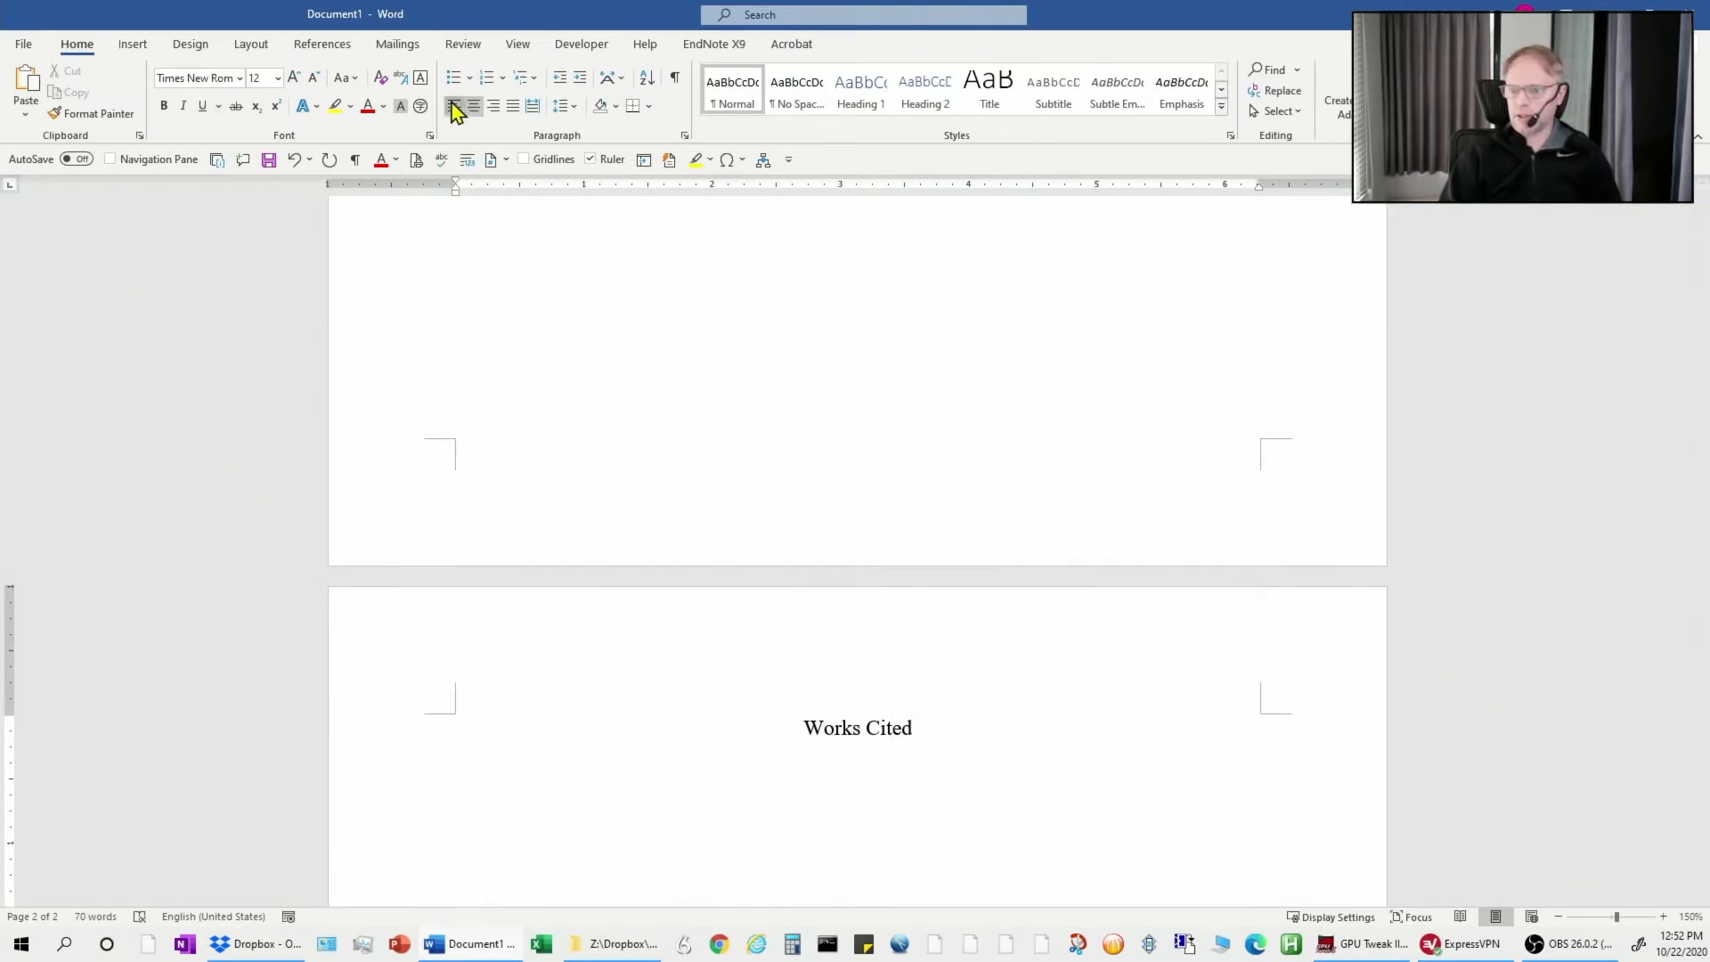
left_click(454, 107)
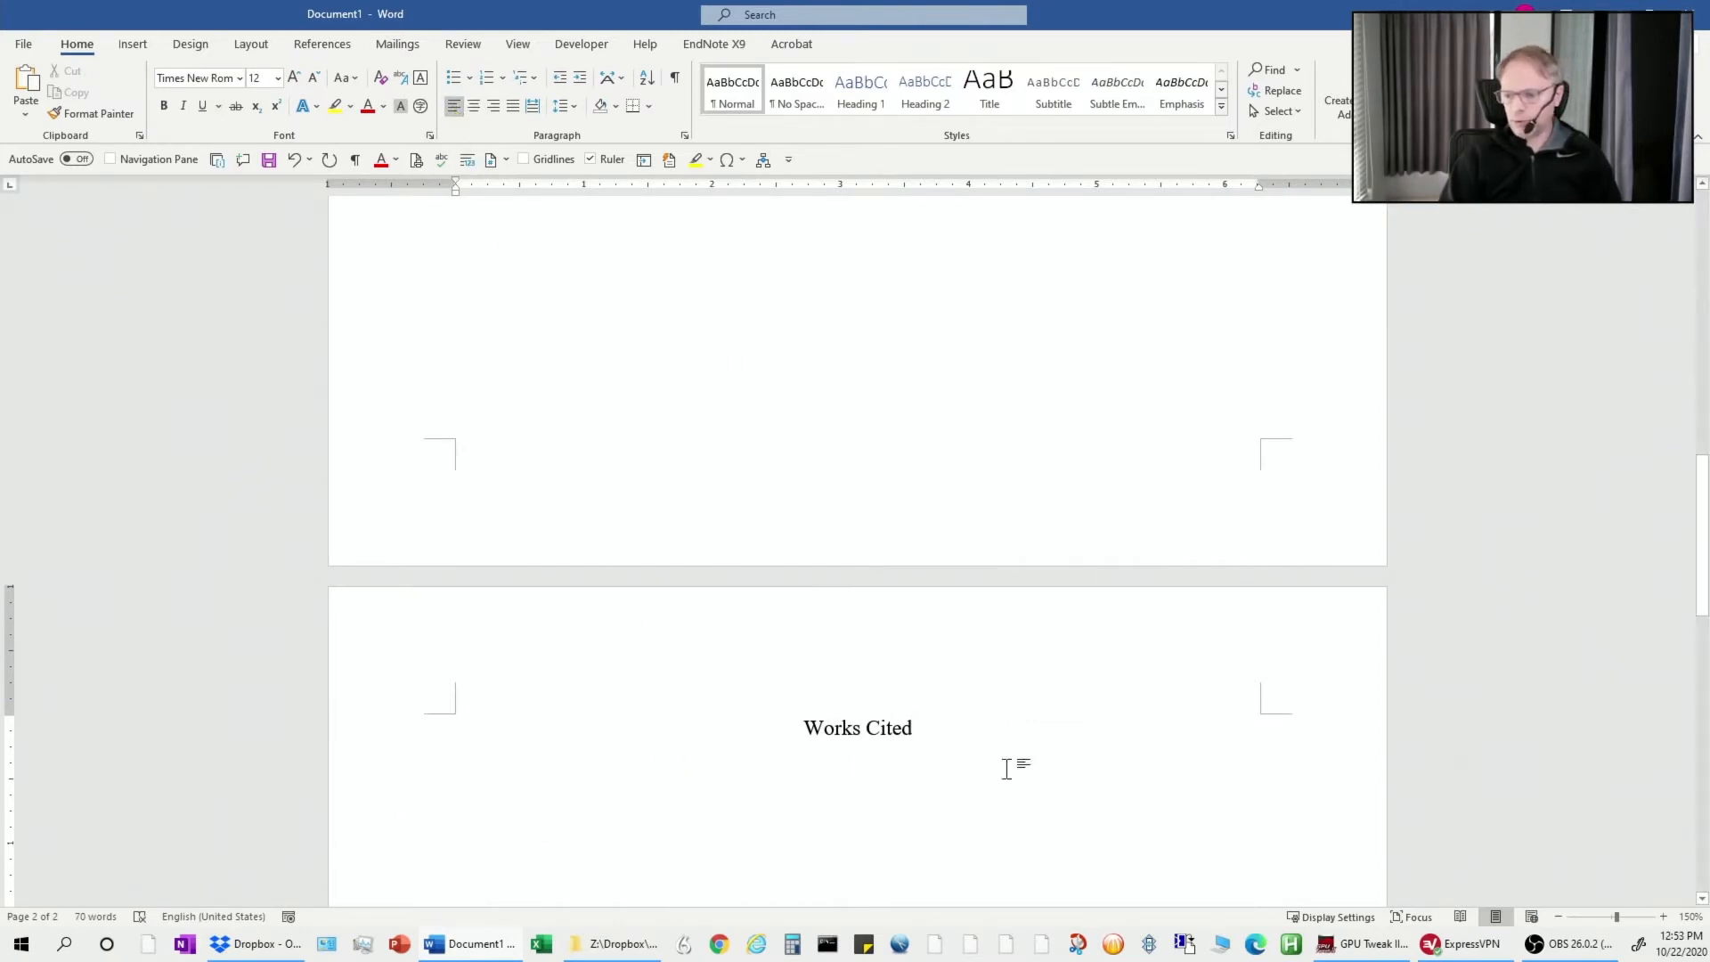
scroll(976, 784, "up", 10)
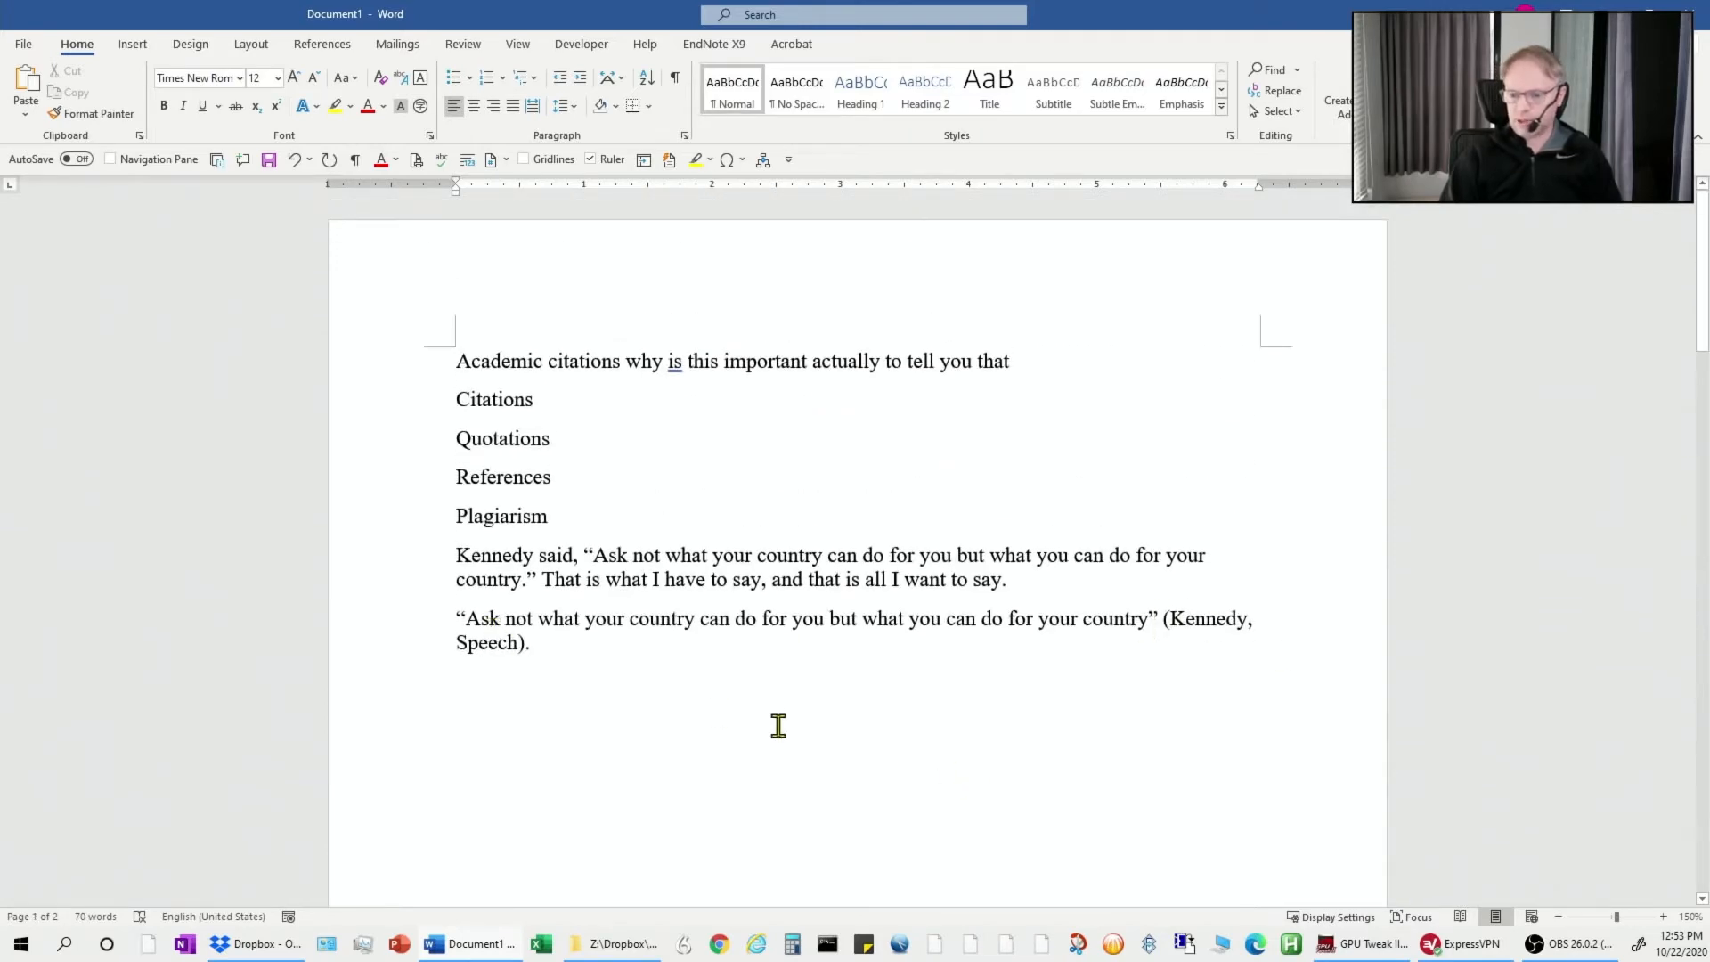
scroll(778, 726, "down", 10)
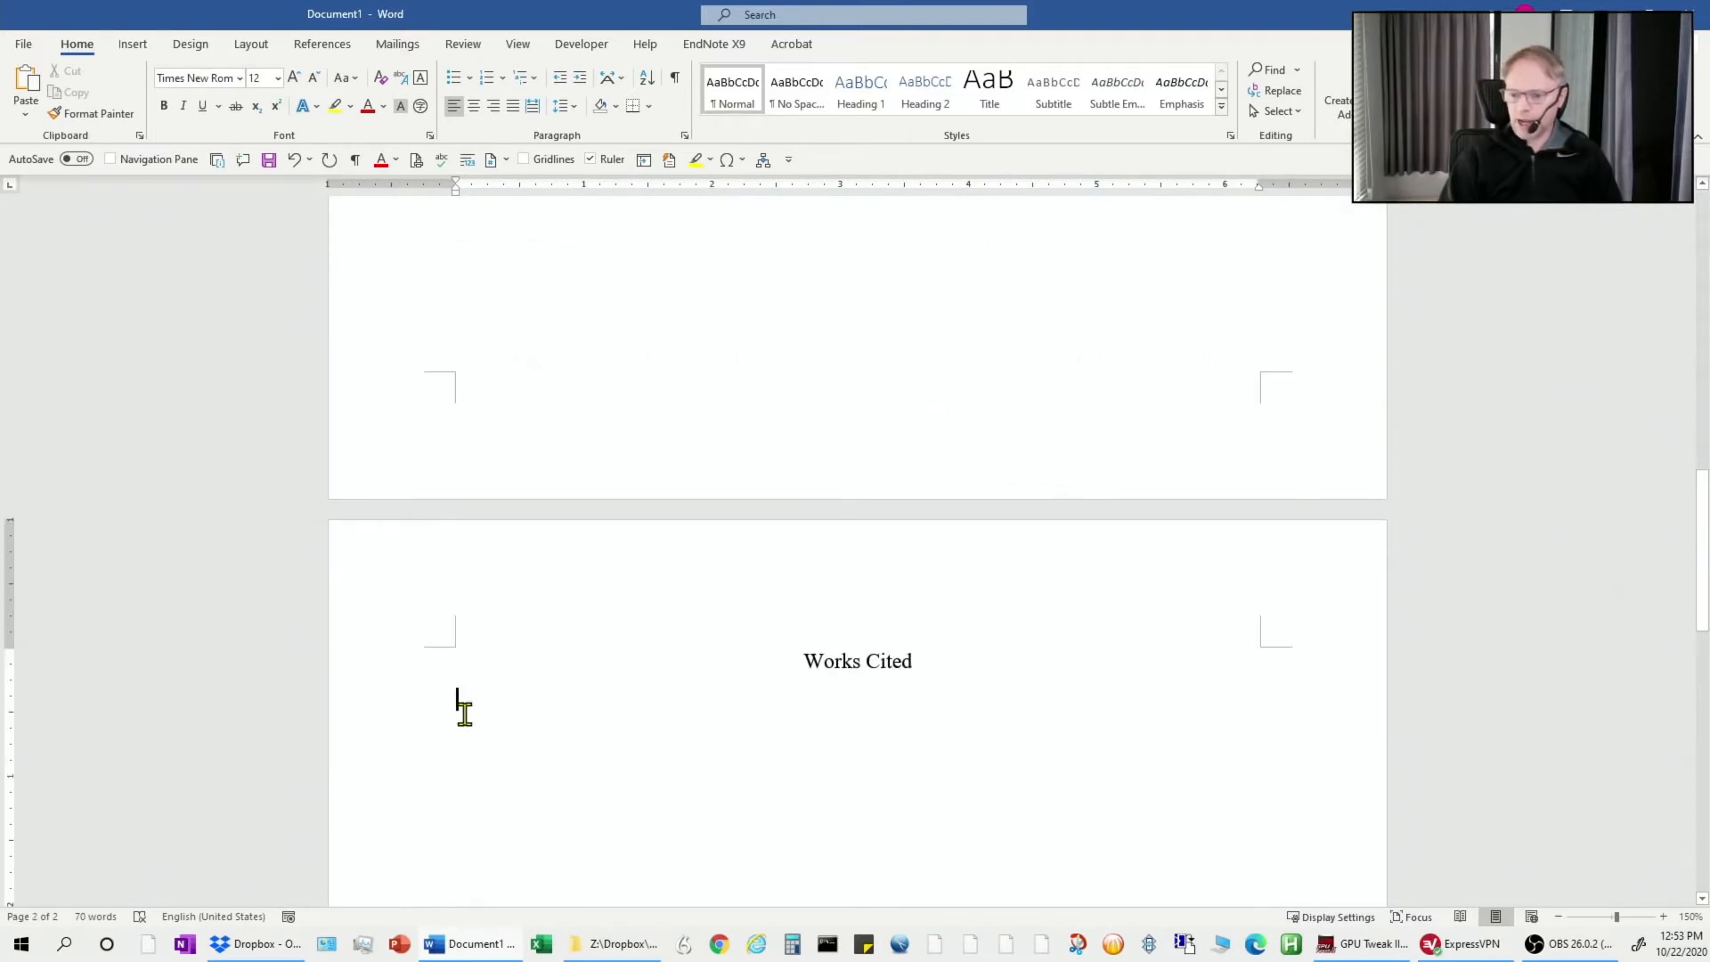
left_click(1025, 715)
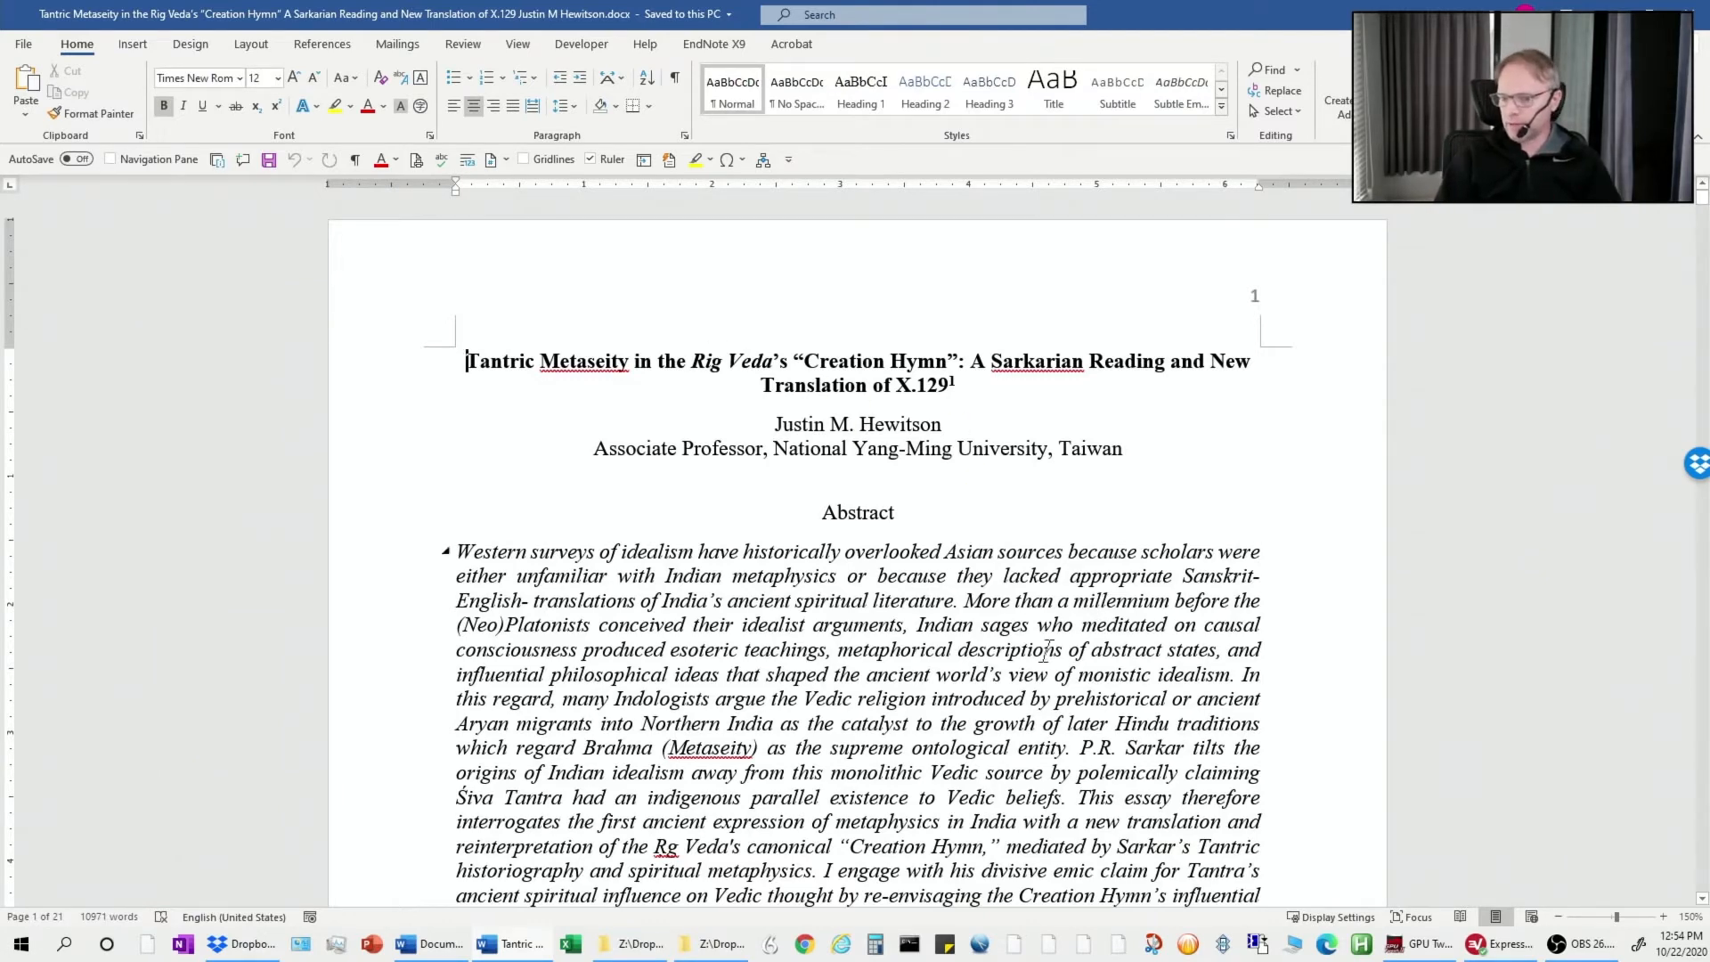
In the Rig Veda "Creation Hymn" essay, examine the quotations and page citations in the paragraph below the keywords
scroll(1046, 650, "down", 10)
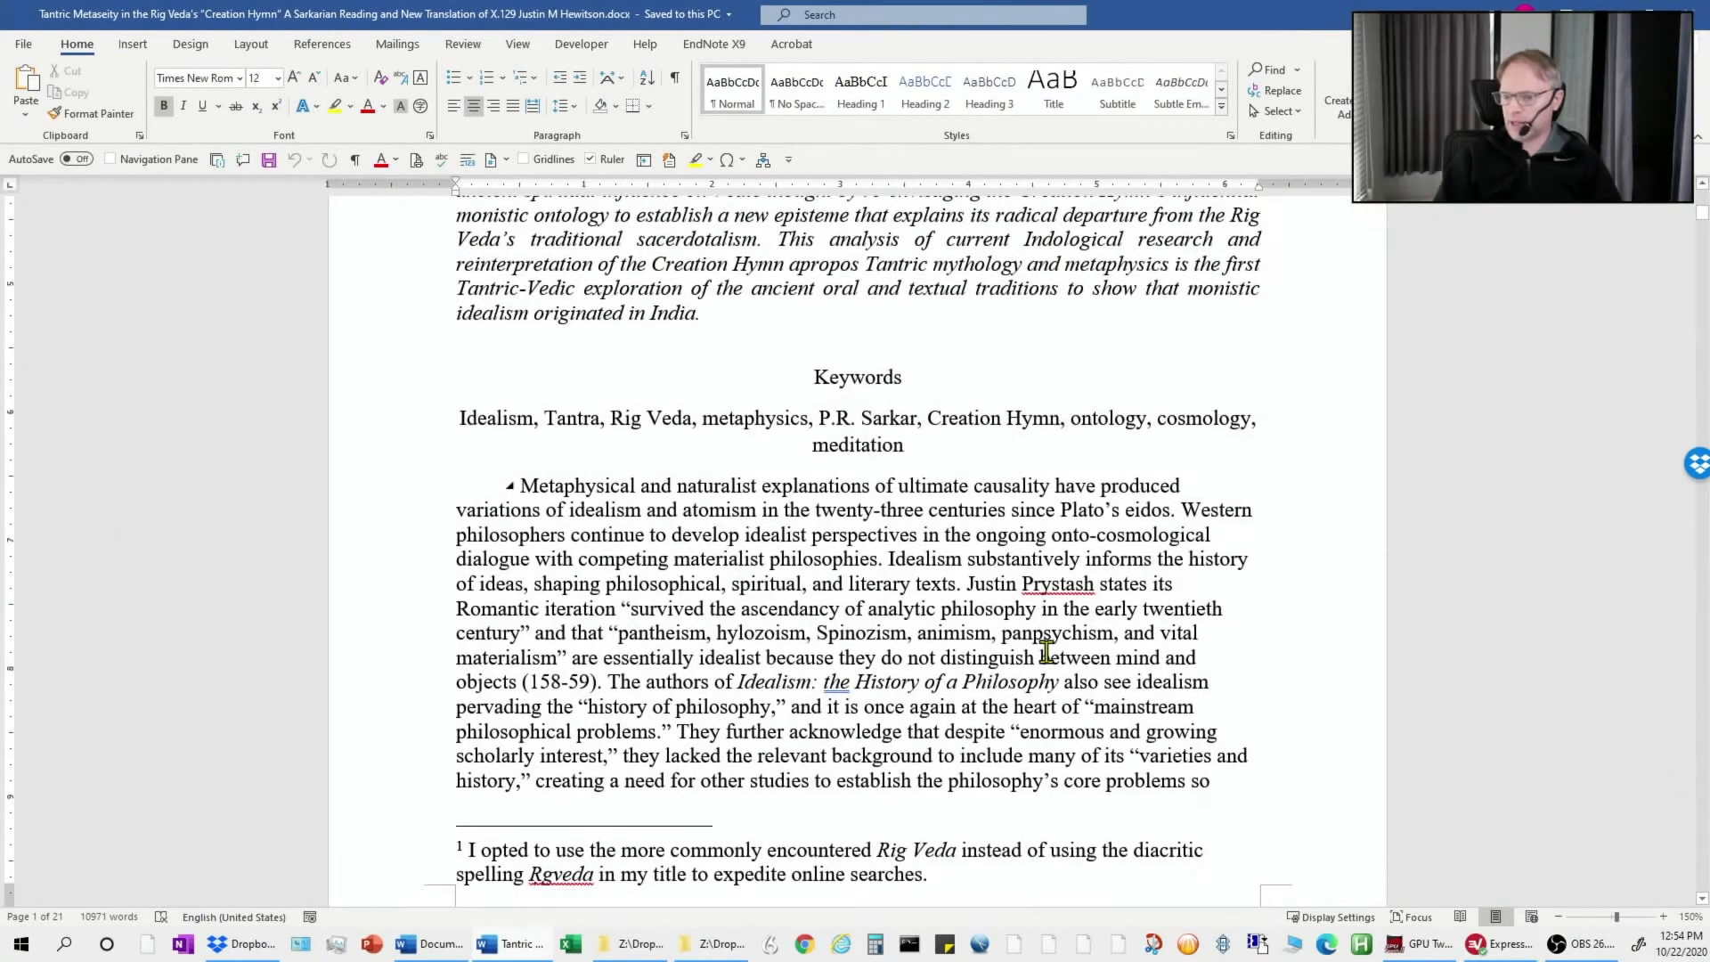
scroll(1046, 651, "down", 1)
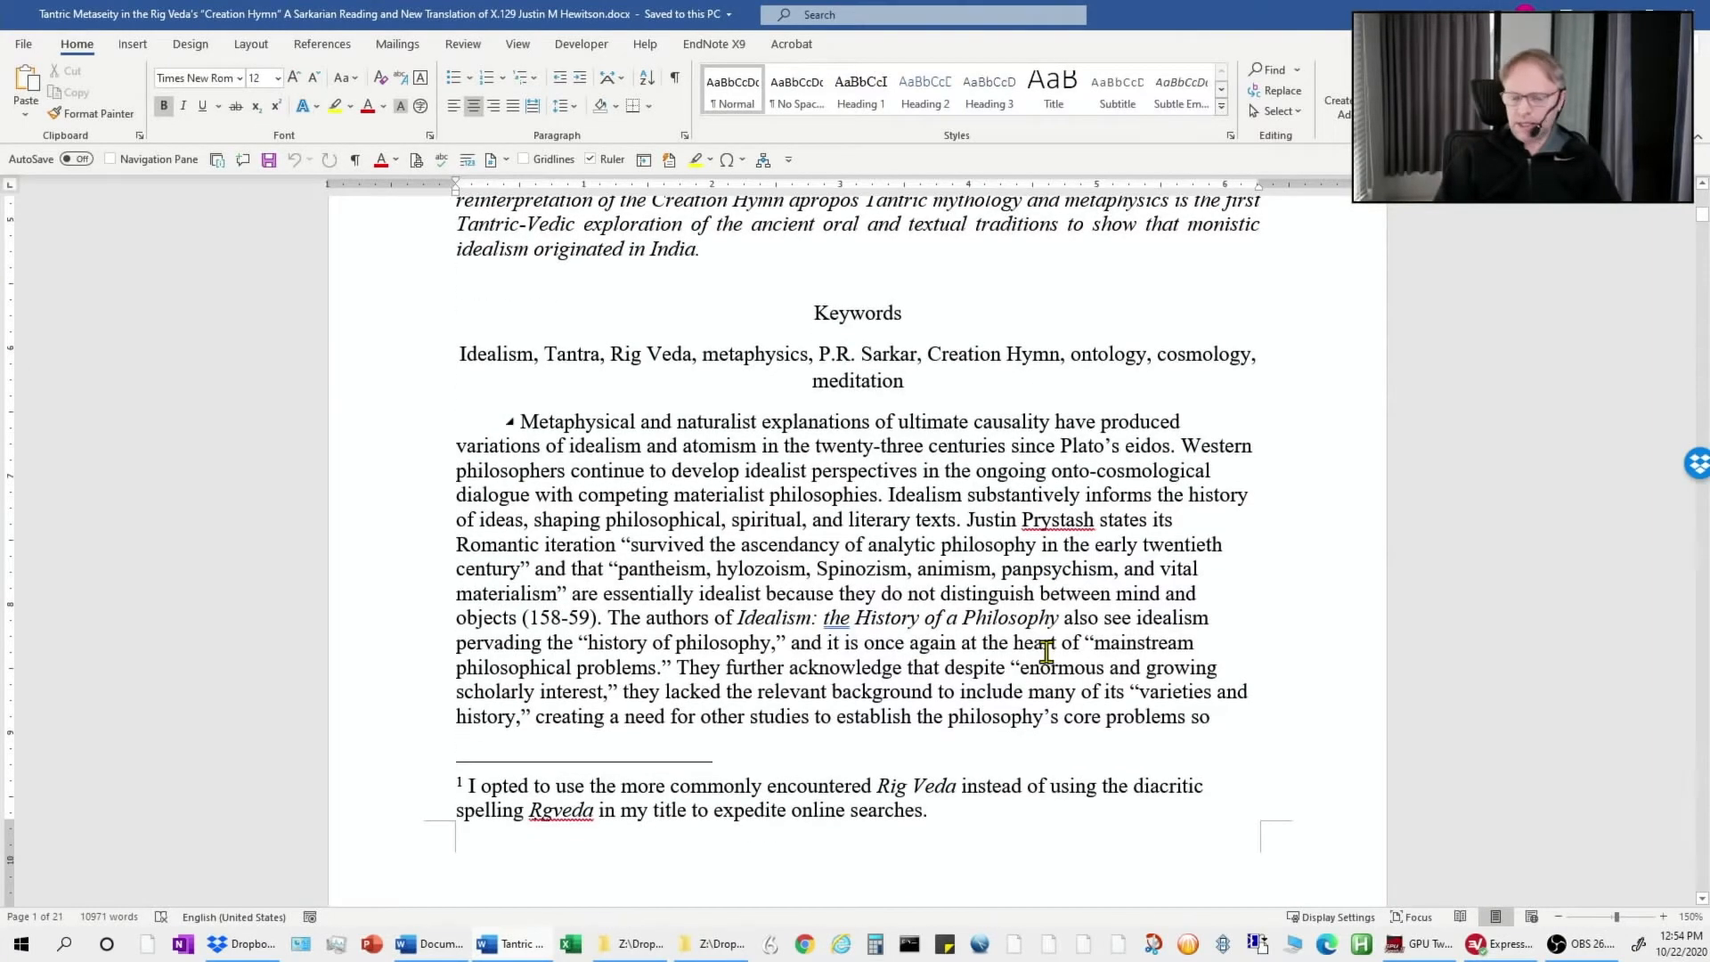
scroll(842, 638, "down", 9)
scroll(837, 697, "up", 10)
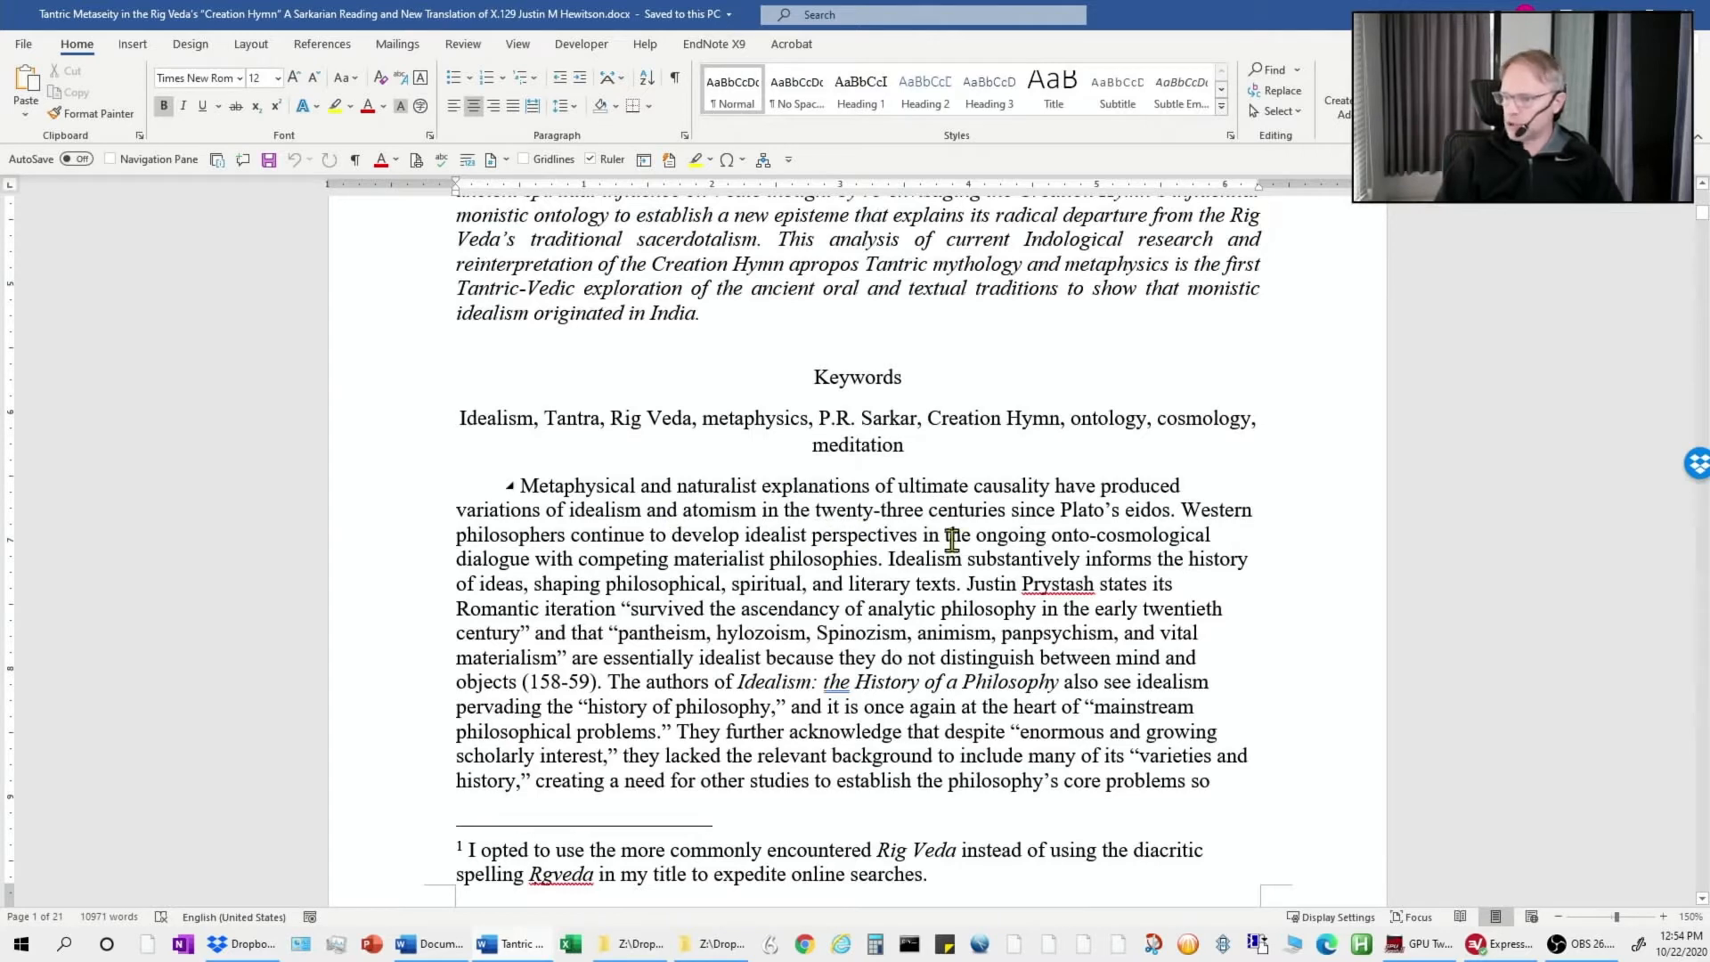
scroll(1060, 528, "down", 2)
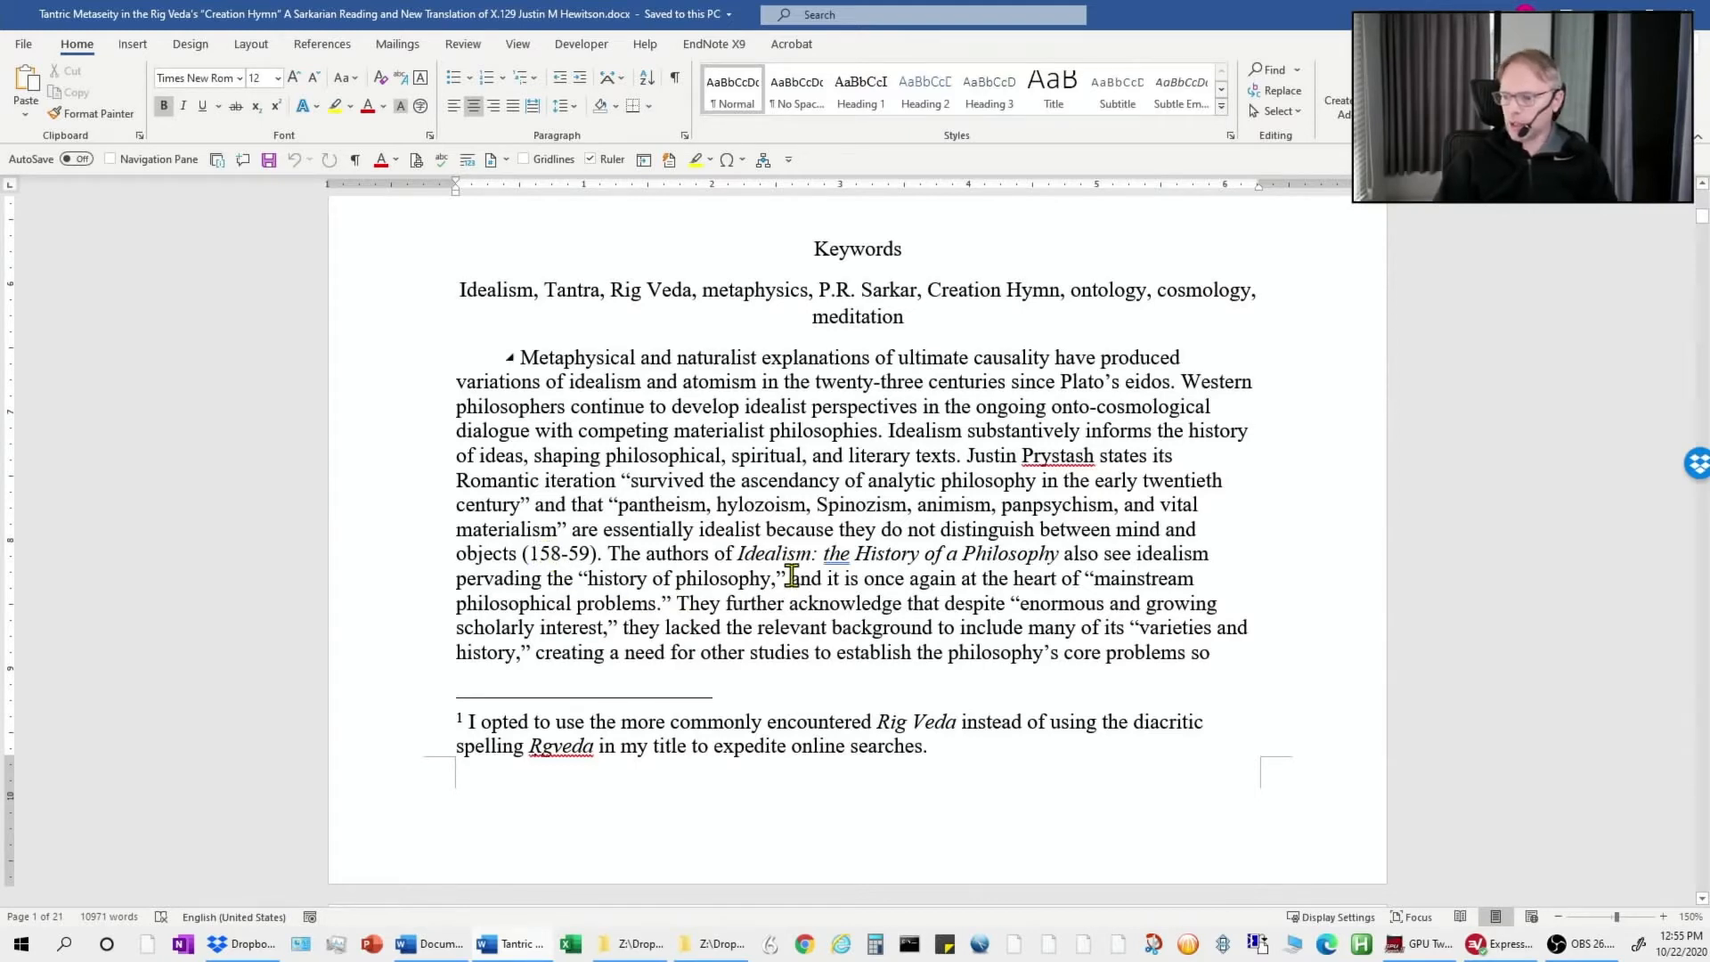
Find the Works Cited list at the end of the essay and examine its heading and first entries
scroll(792, 578, "down", 20)
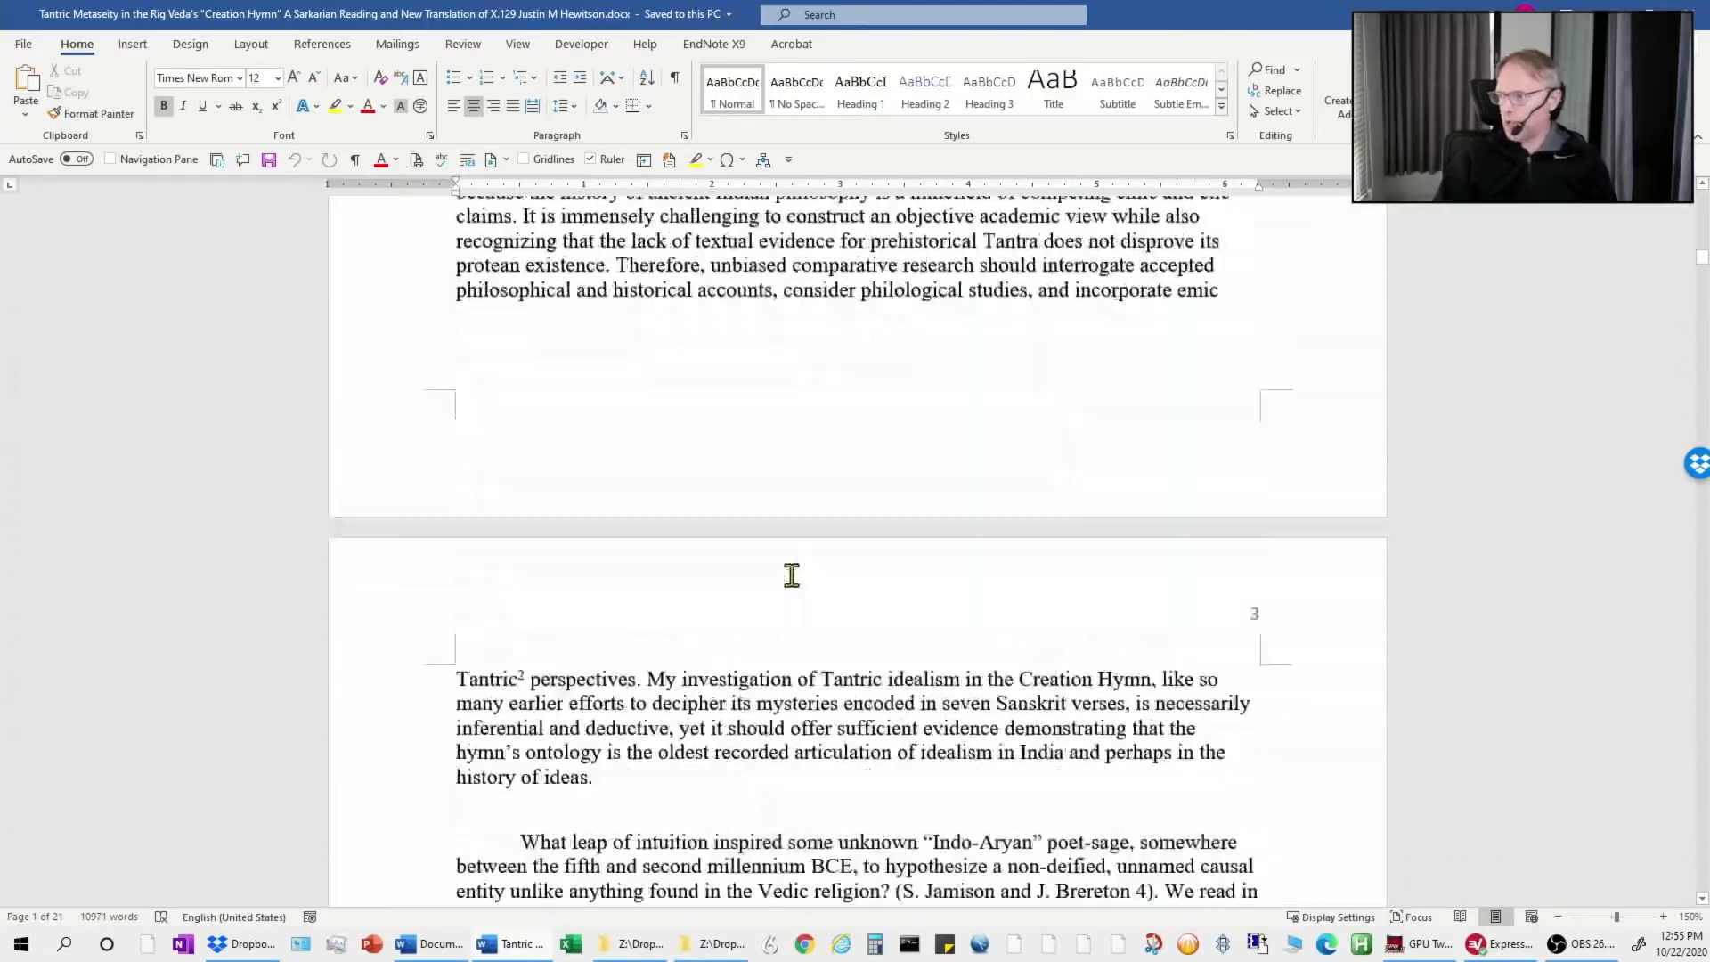
scroll(798, 588, "down", 20)
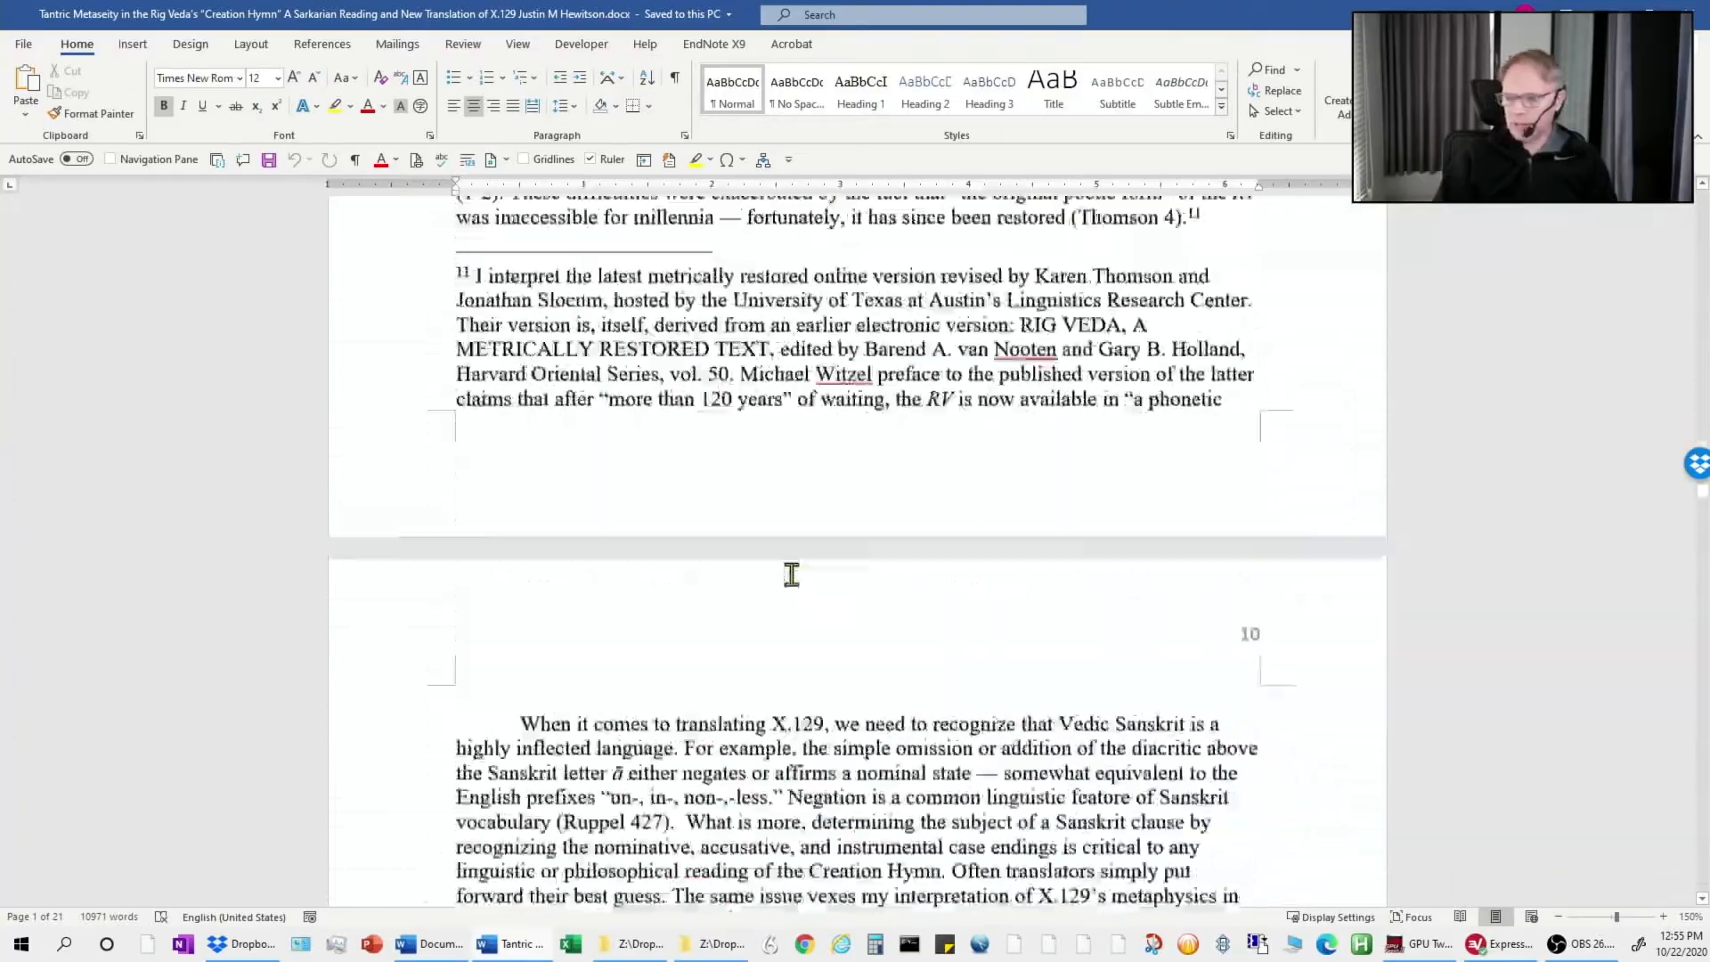
scroll(792, 573, "down", 20)
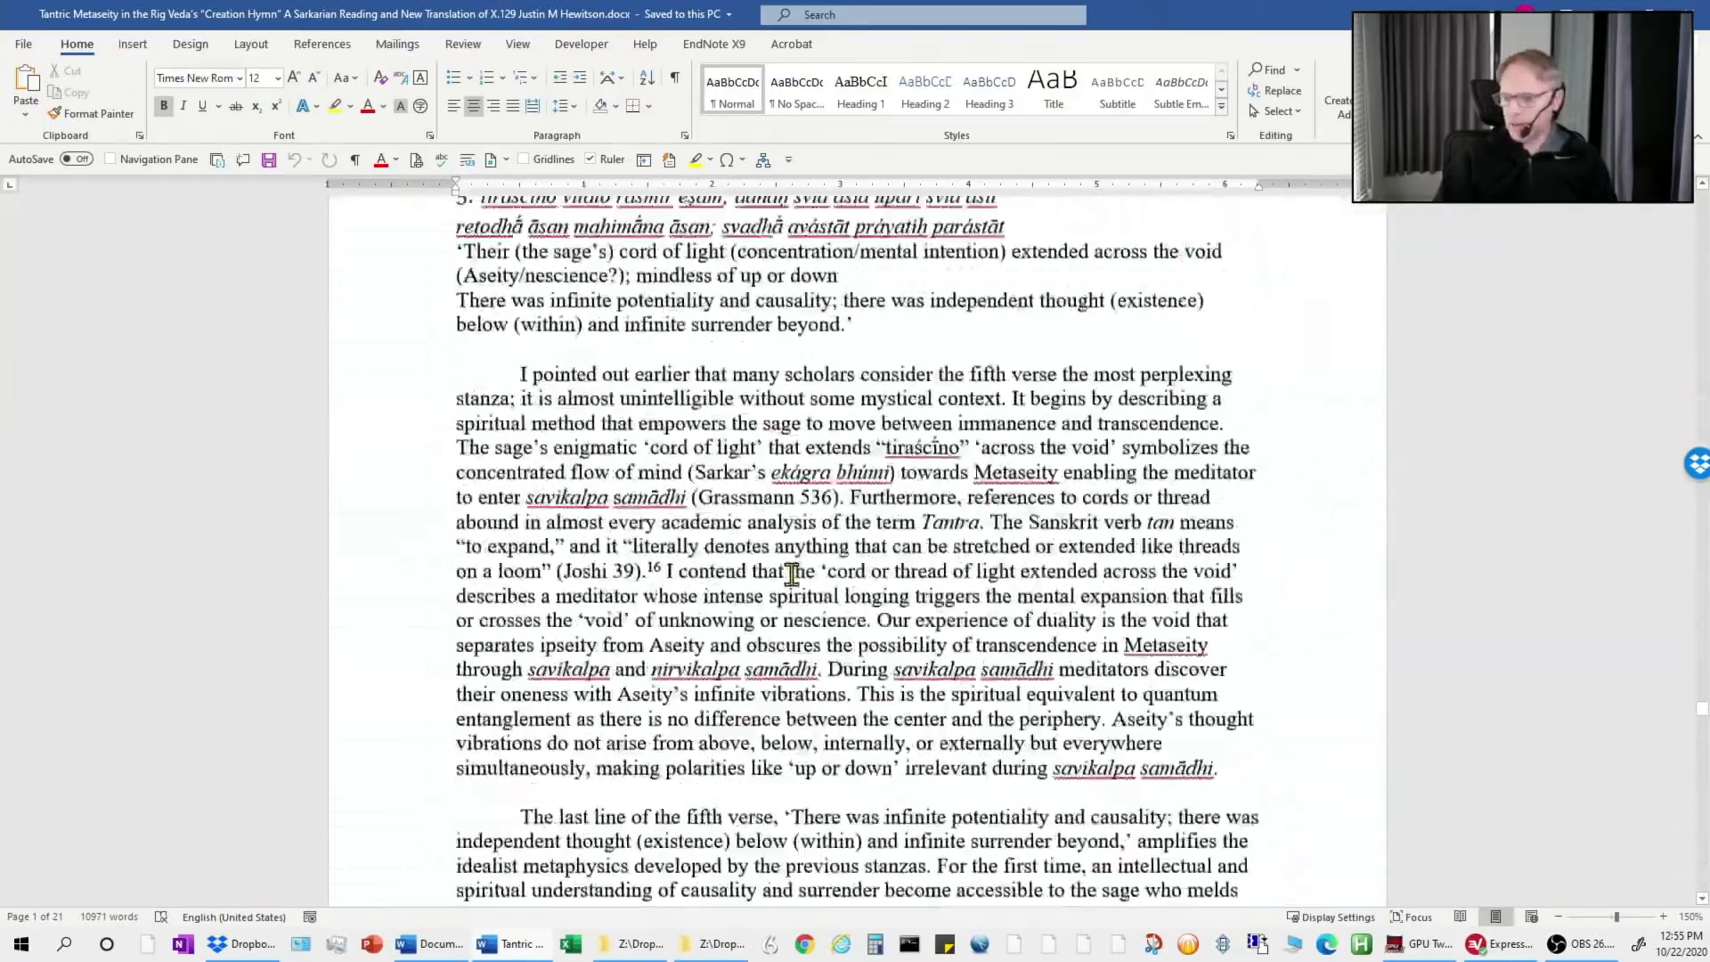
scroll(792, 573, "down", 20)
scroll(792, 573, "up", 12)
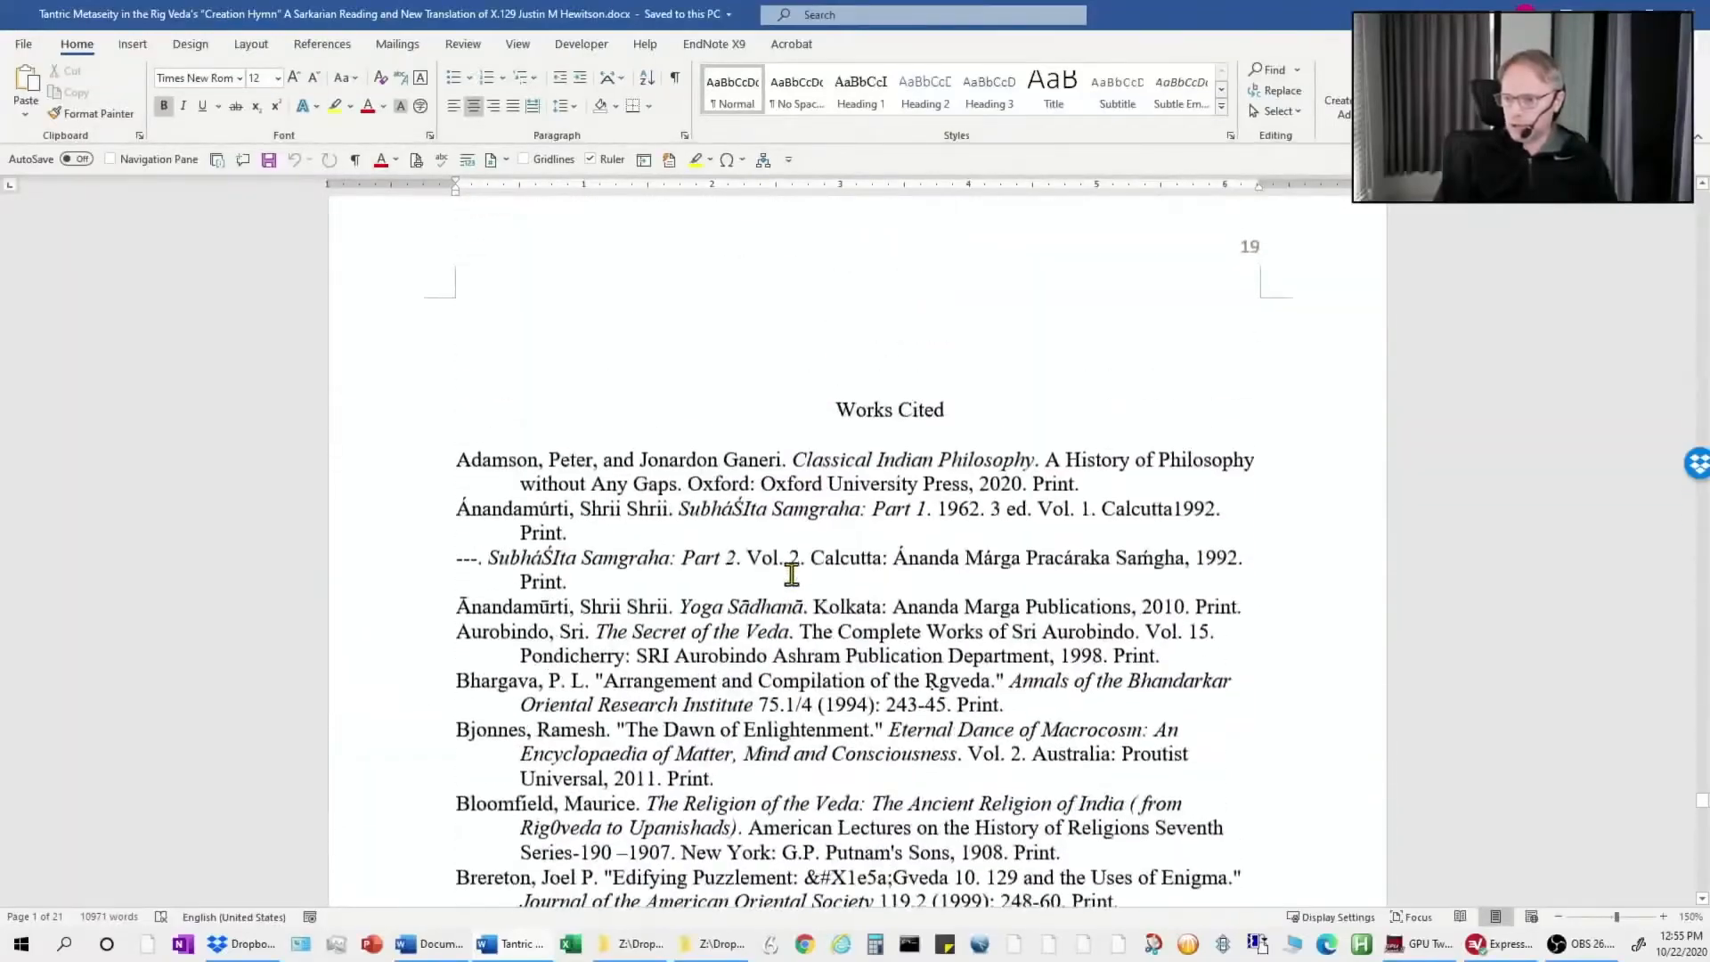
scroll(792, 574, "up", 1)
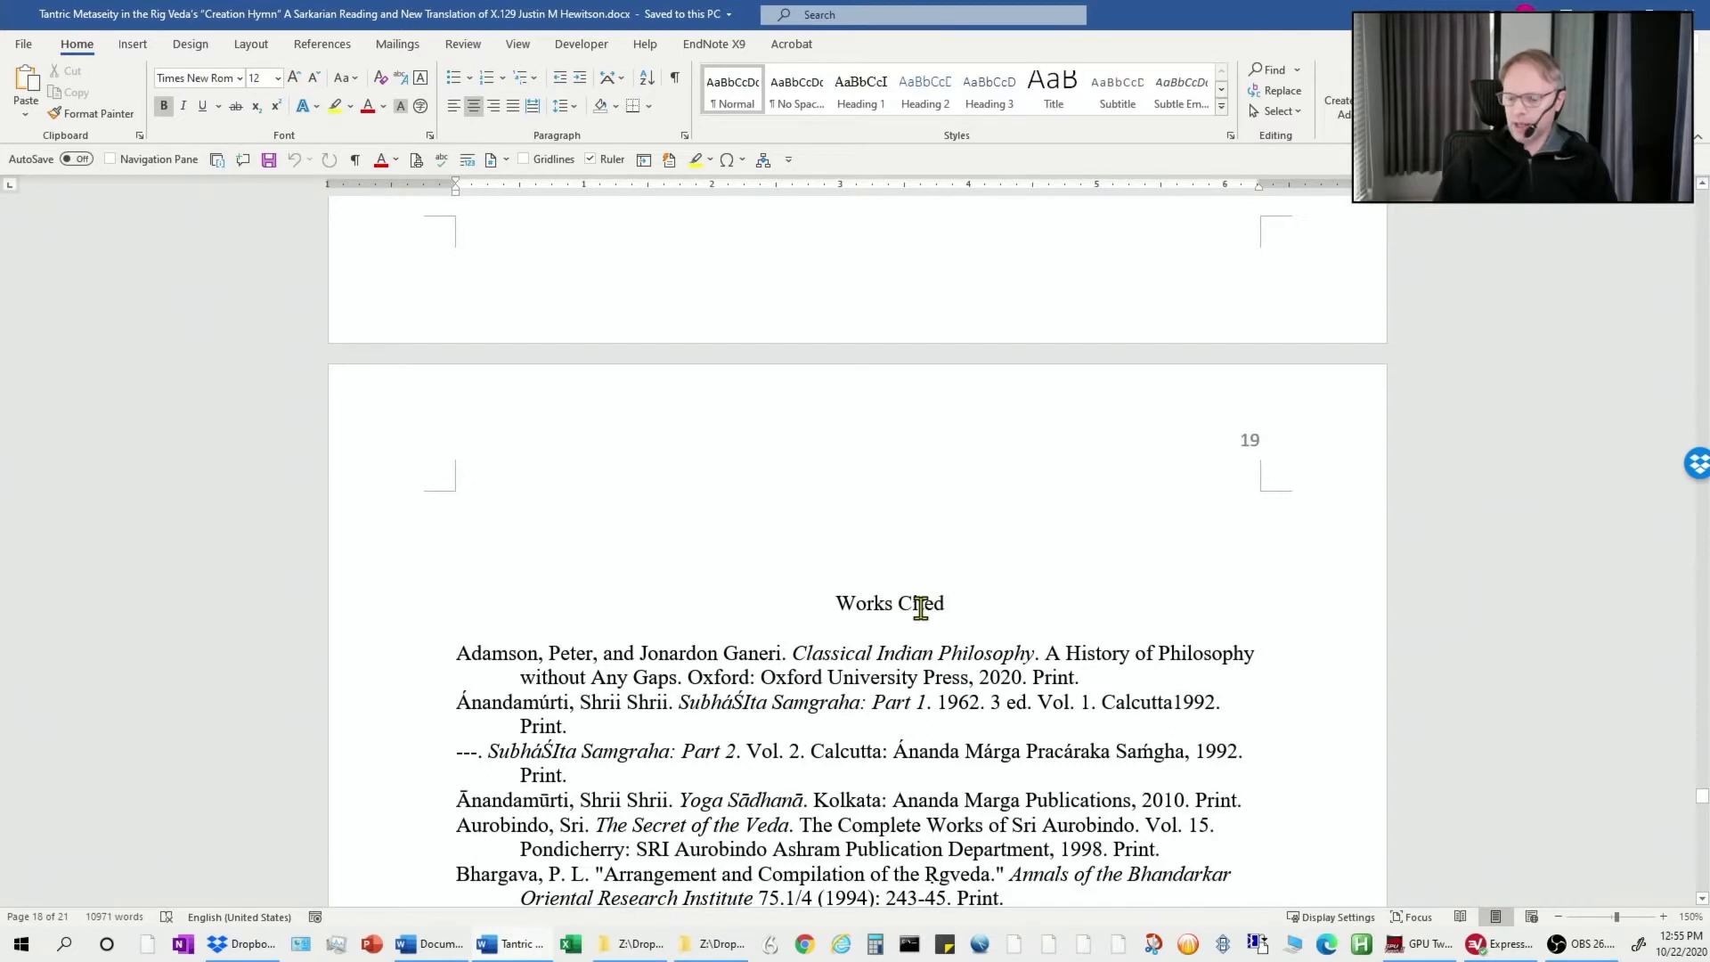
scroll(594, 553, "down", 2)
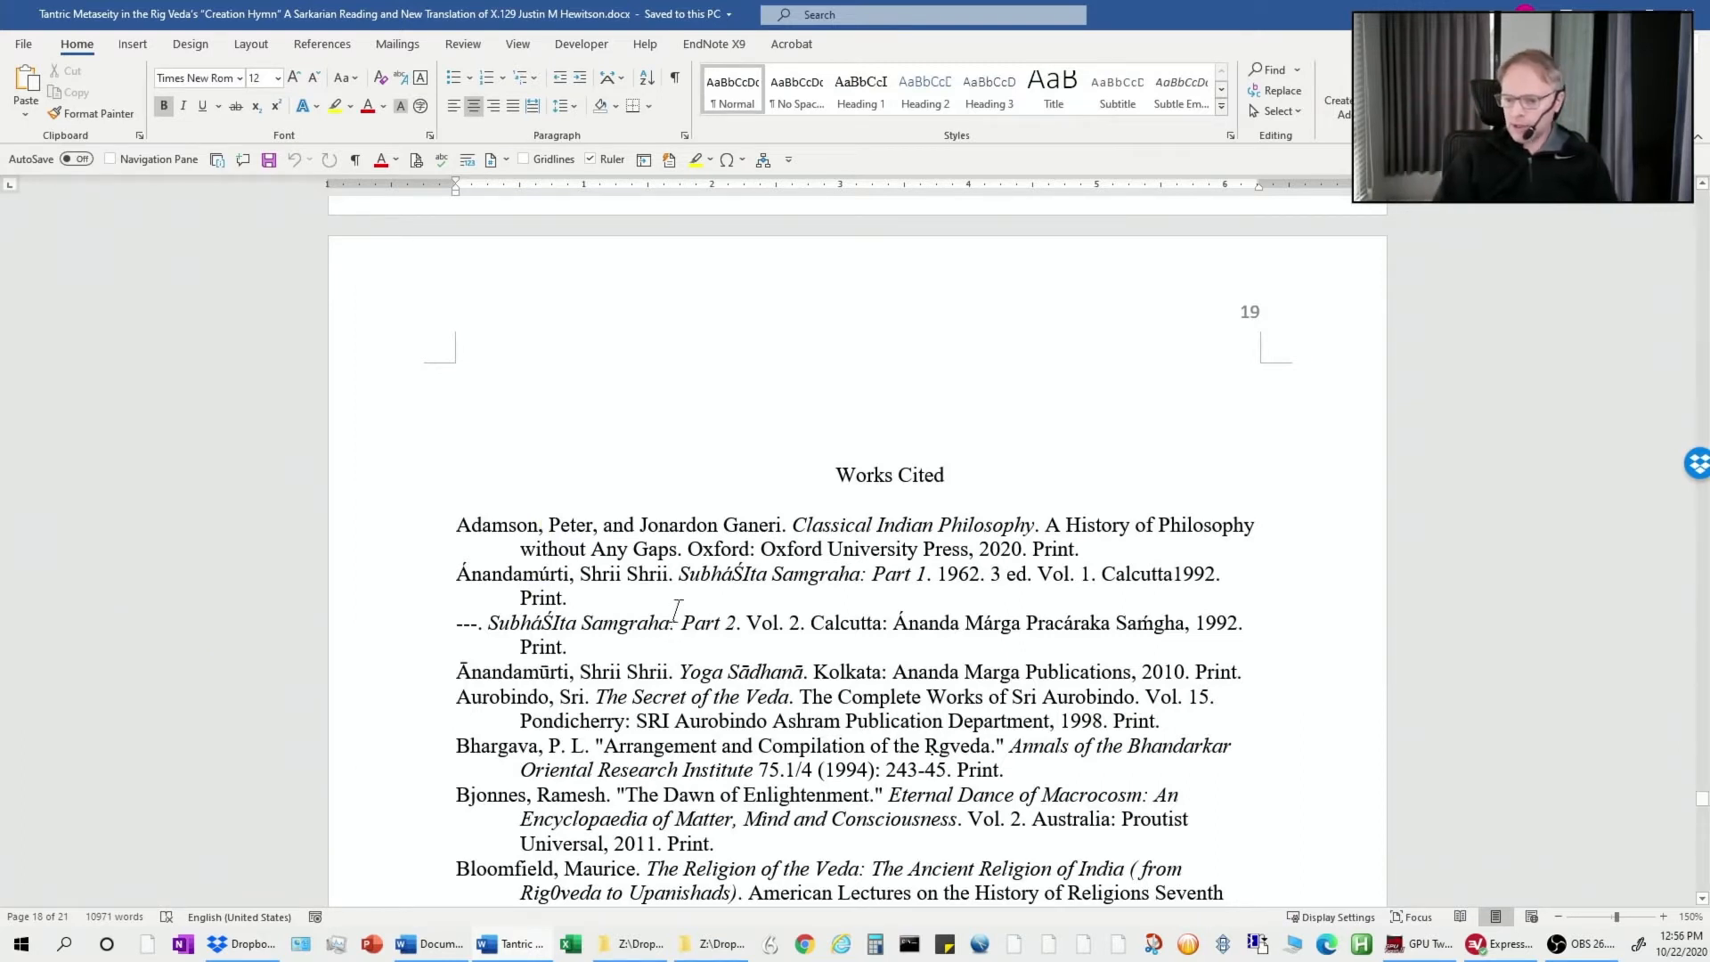
Examine the chapter title and container title of the "Vexed Meditation" entry in the Works Cited list
scroll(677, 611, "down", 20)
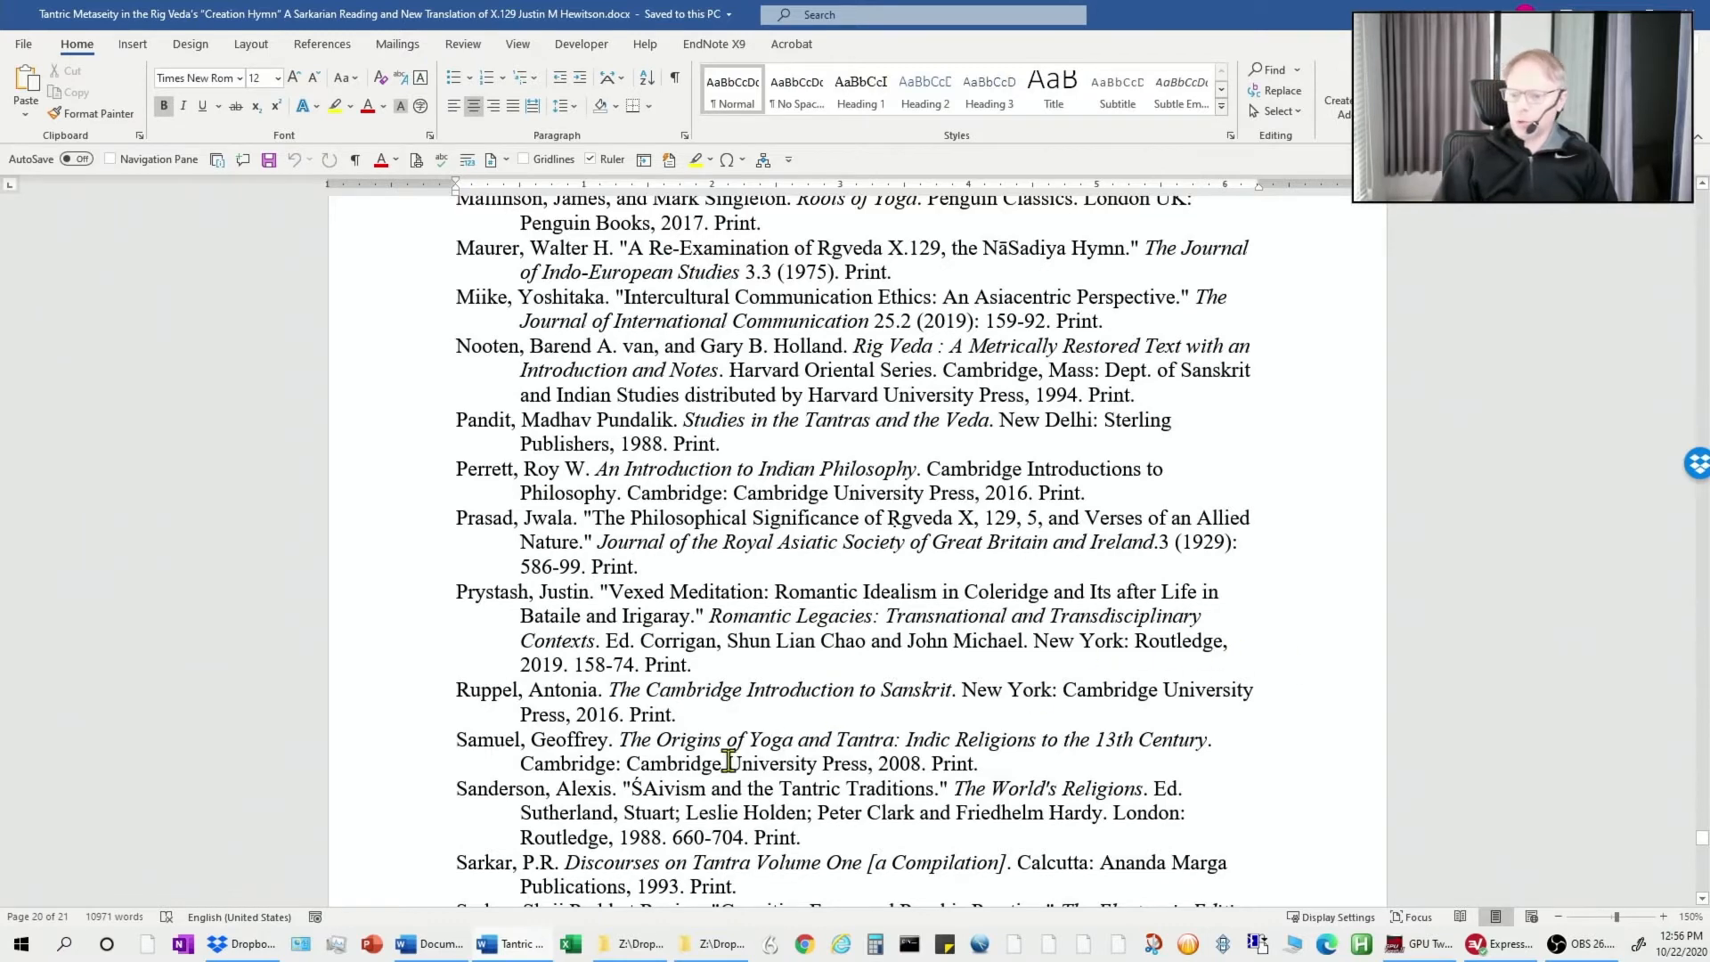
scroll(728, 758, "up", 1)
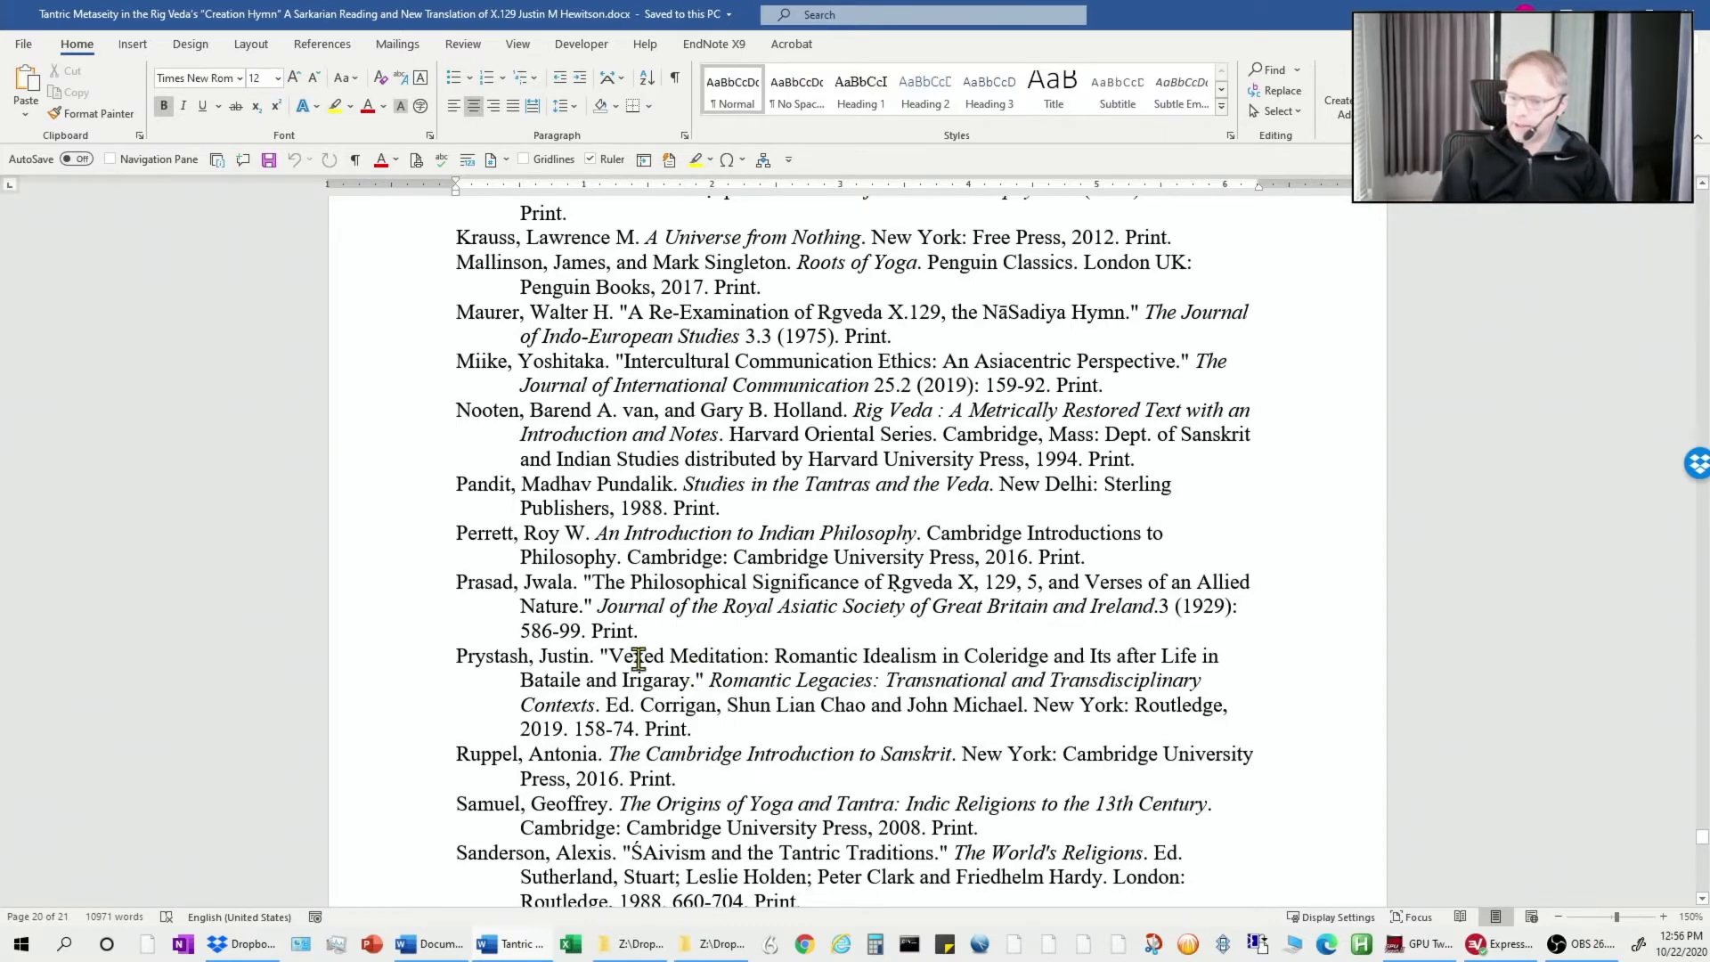
left_click_drag(602, 648, 710, 681)
left_click(742, 704)
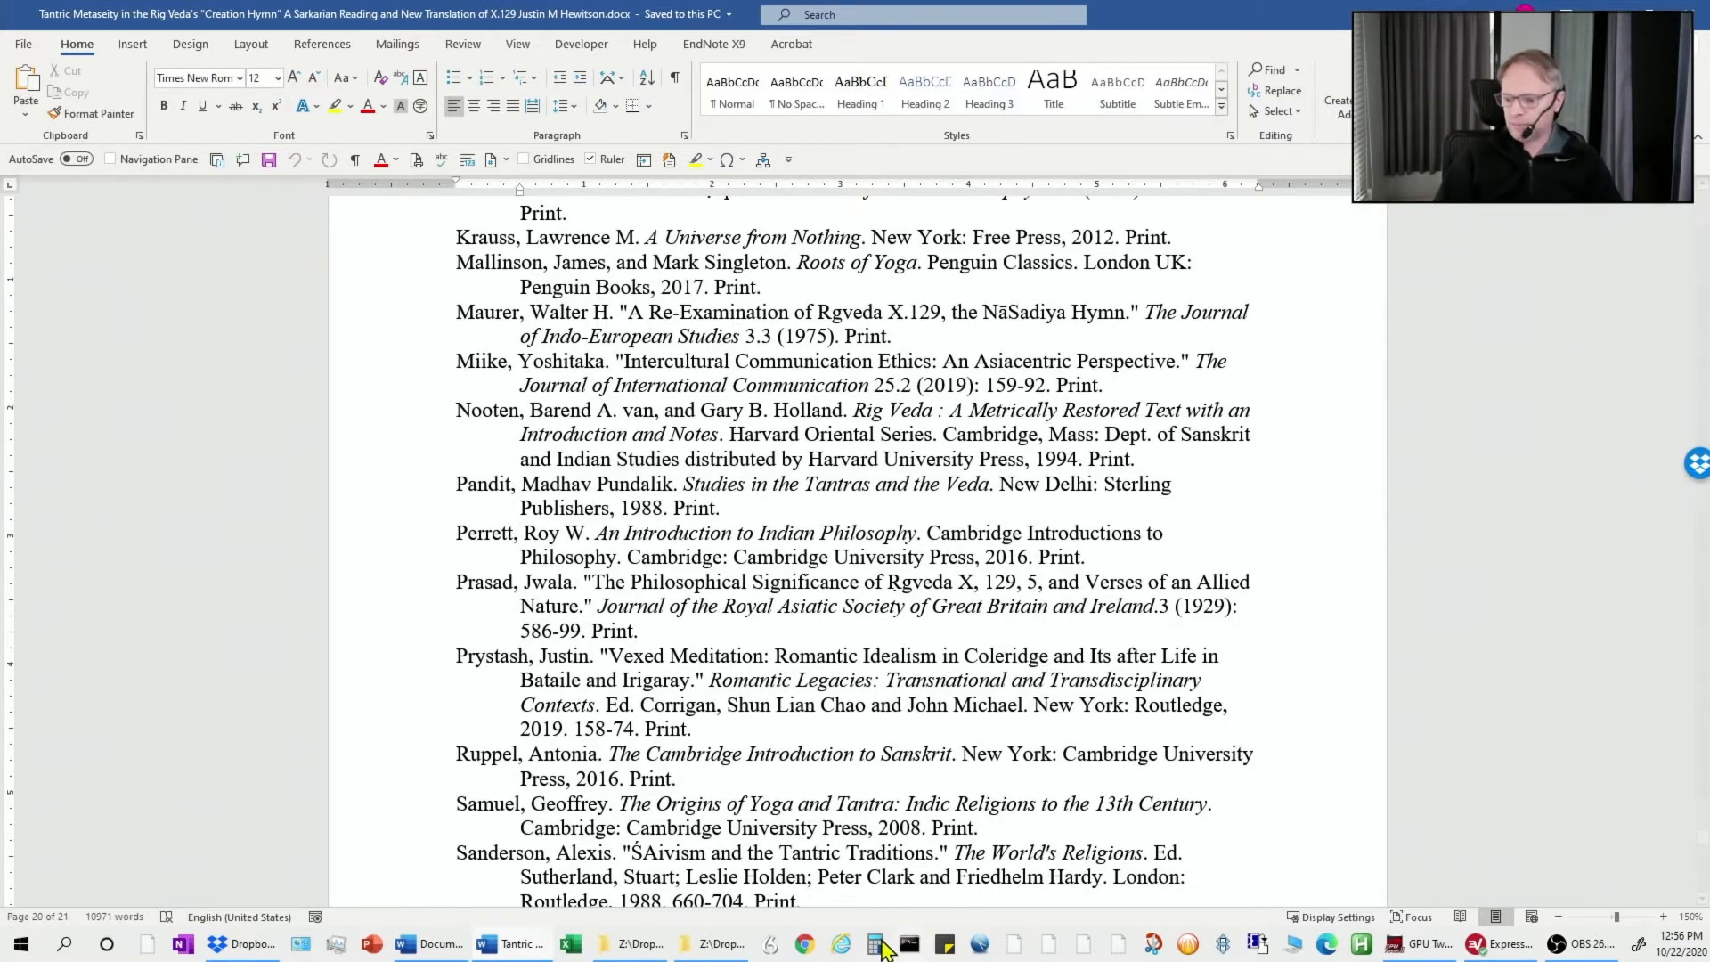
Switch to Chrome, search Google for MLA, and view the topic list of Purdue Writing Lab's MLA Formatting and Style Guide
left_click(799, 946)
left_click(647, 491)
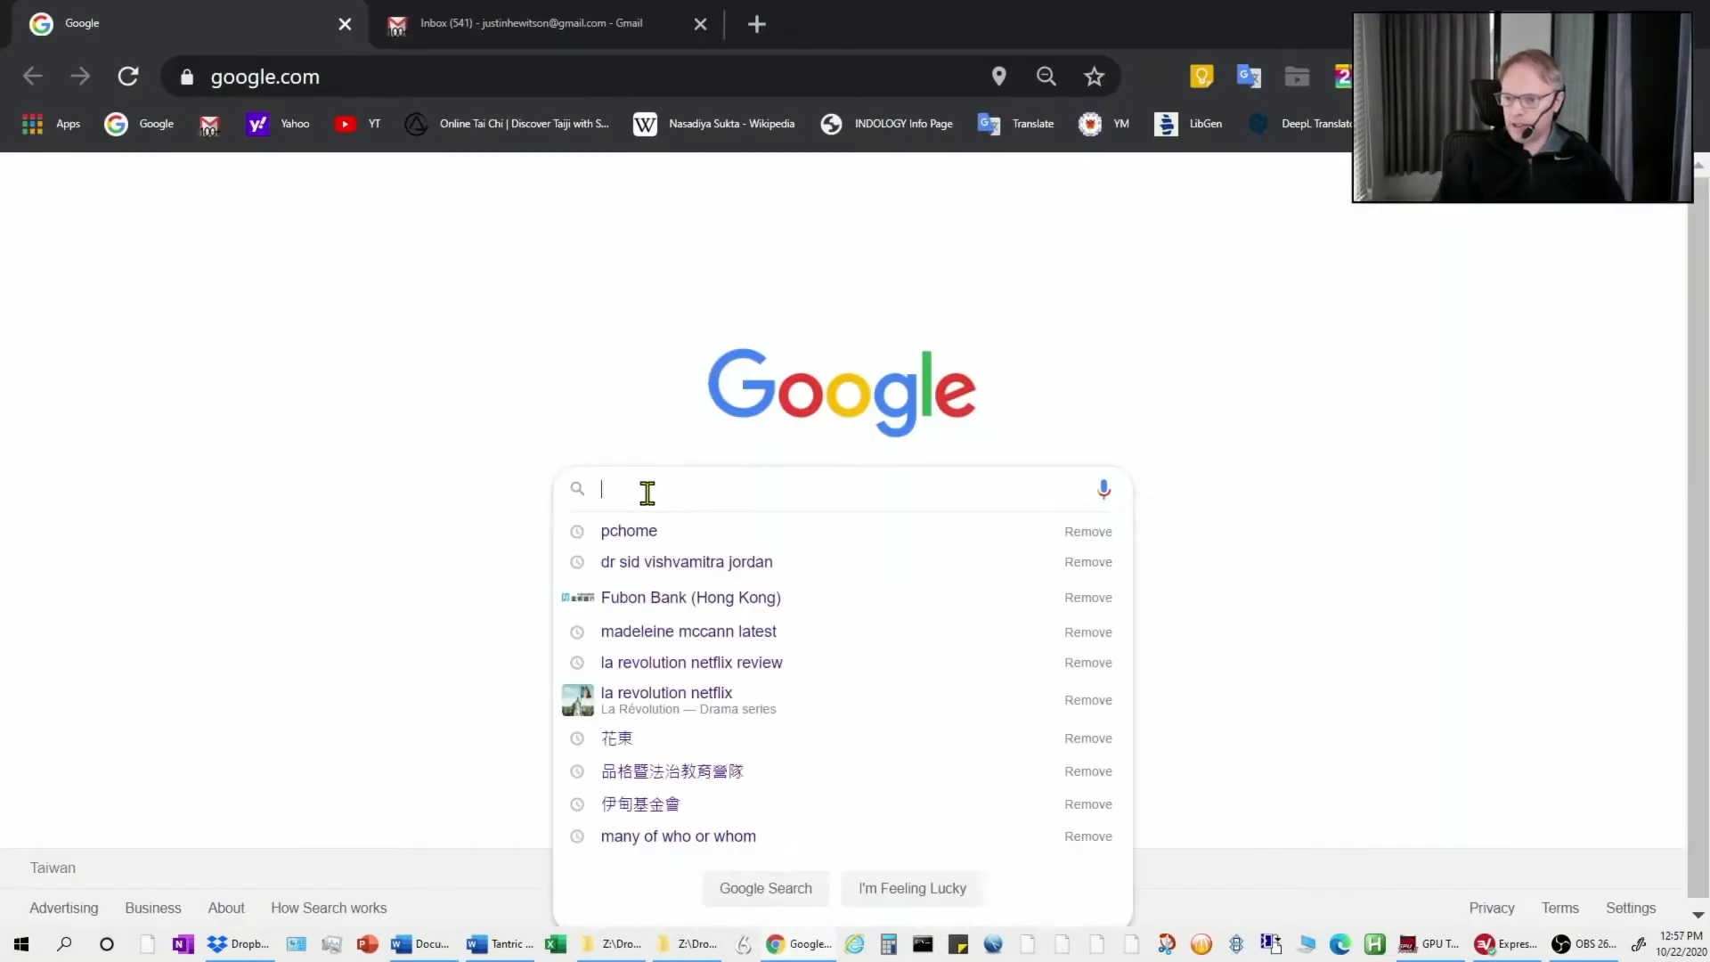
type("MLA")
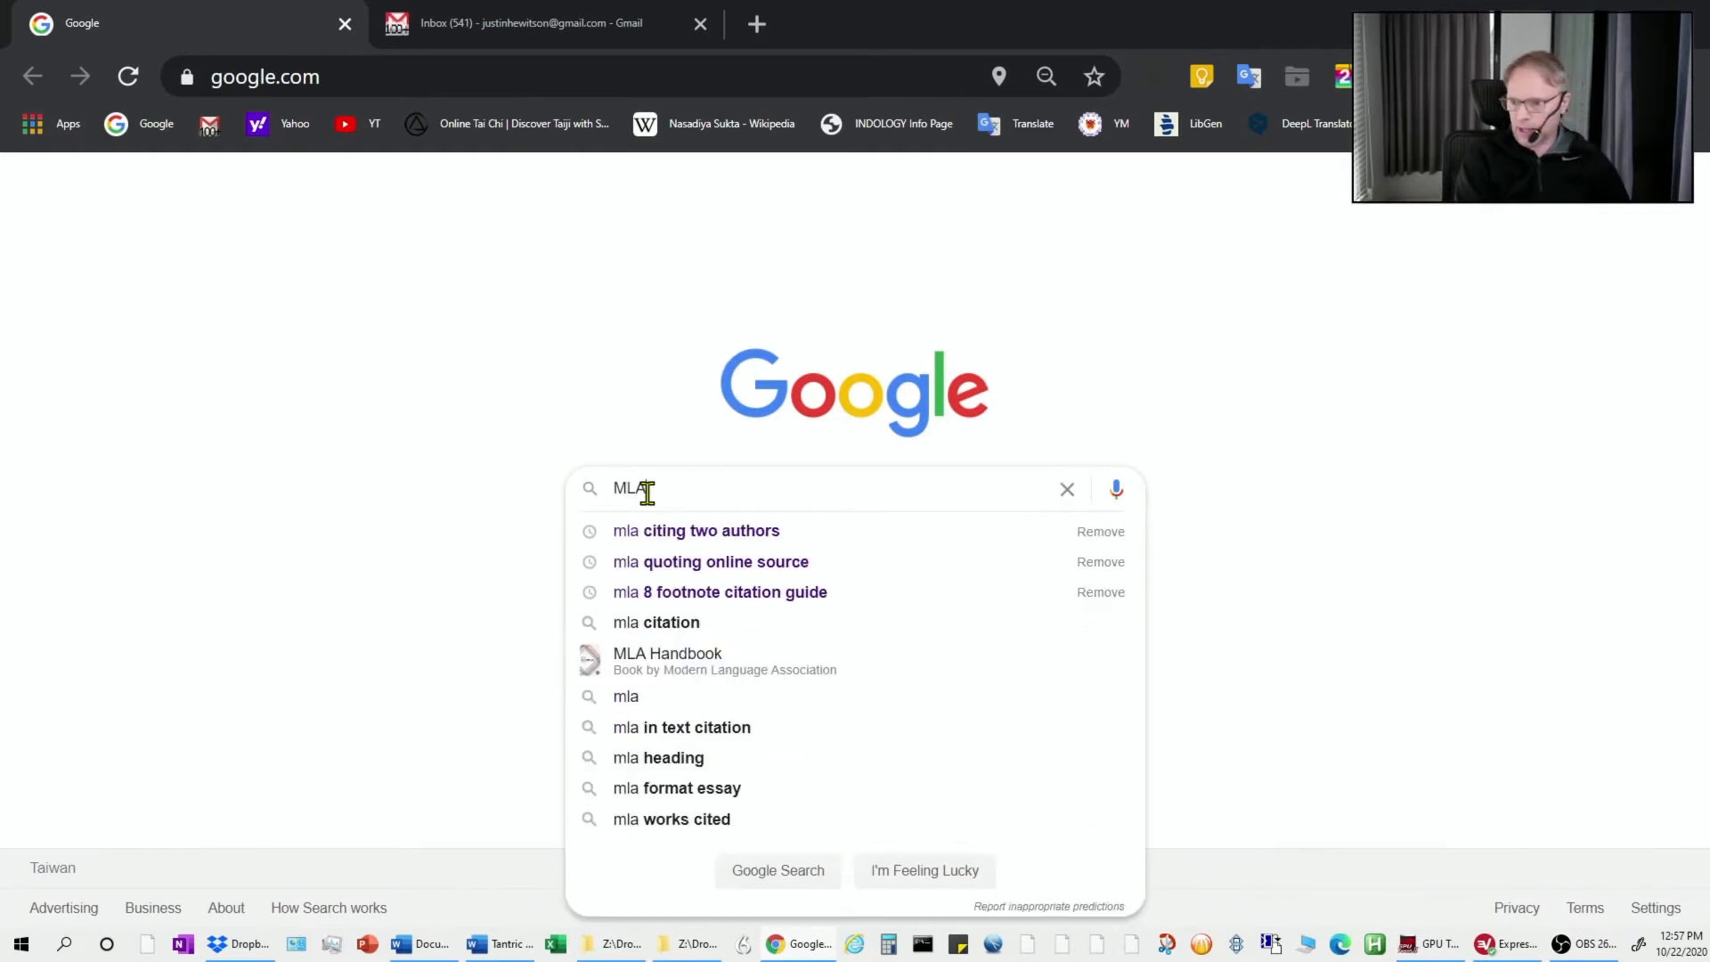
key("Return")
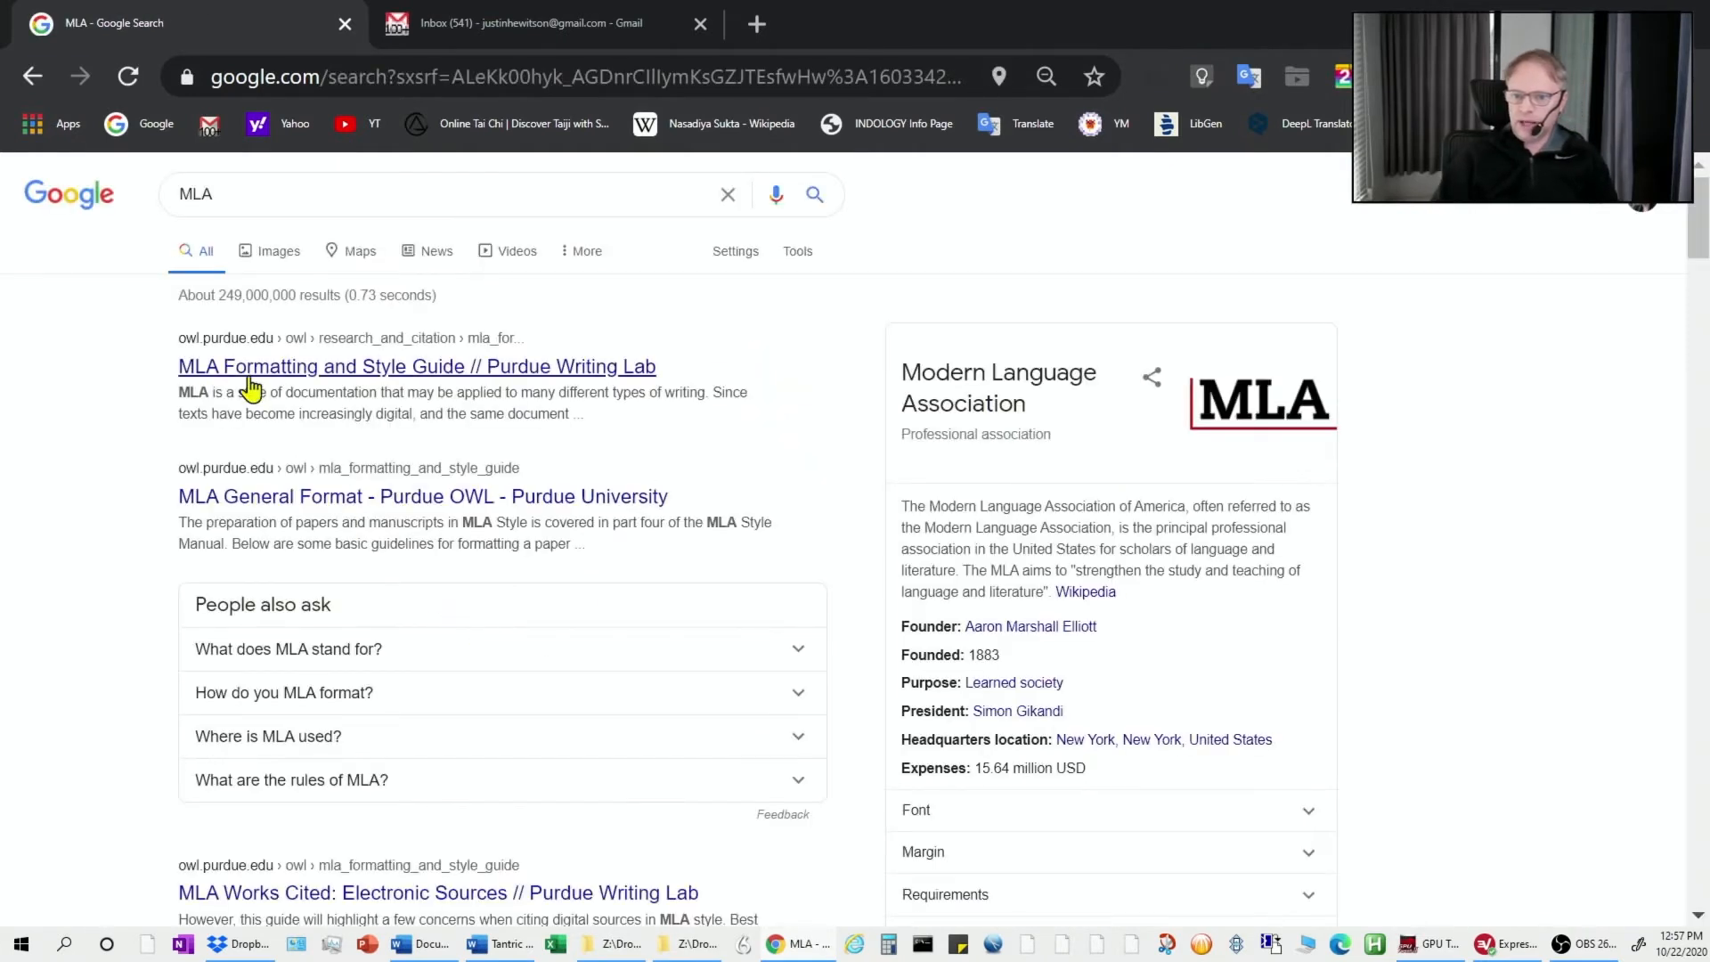
left_click(303, 377)
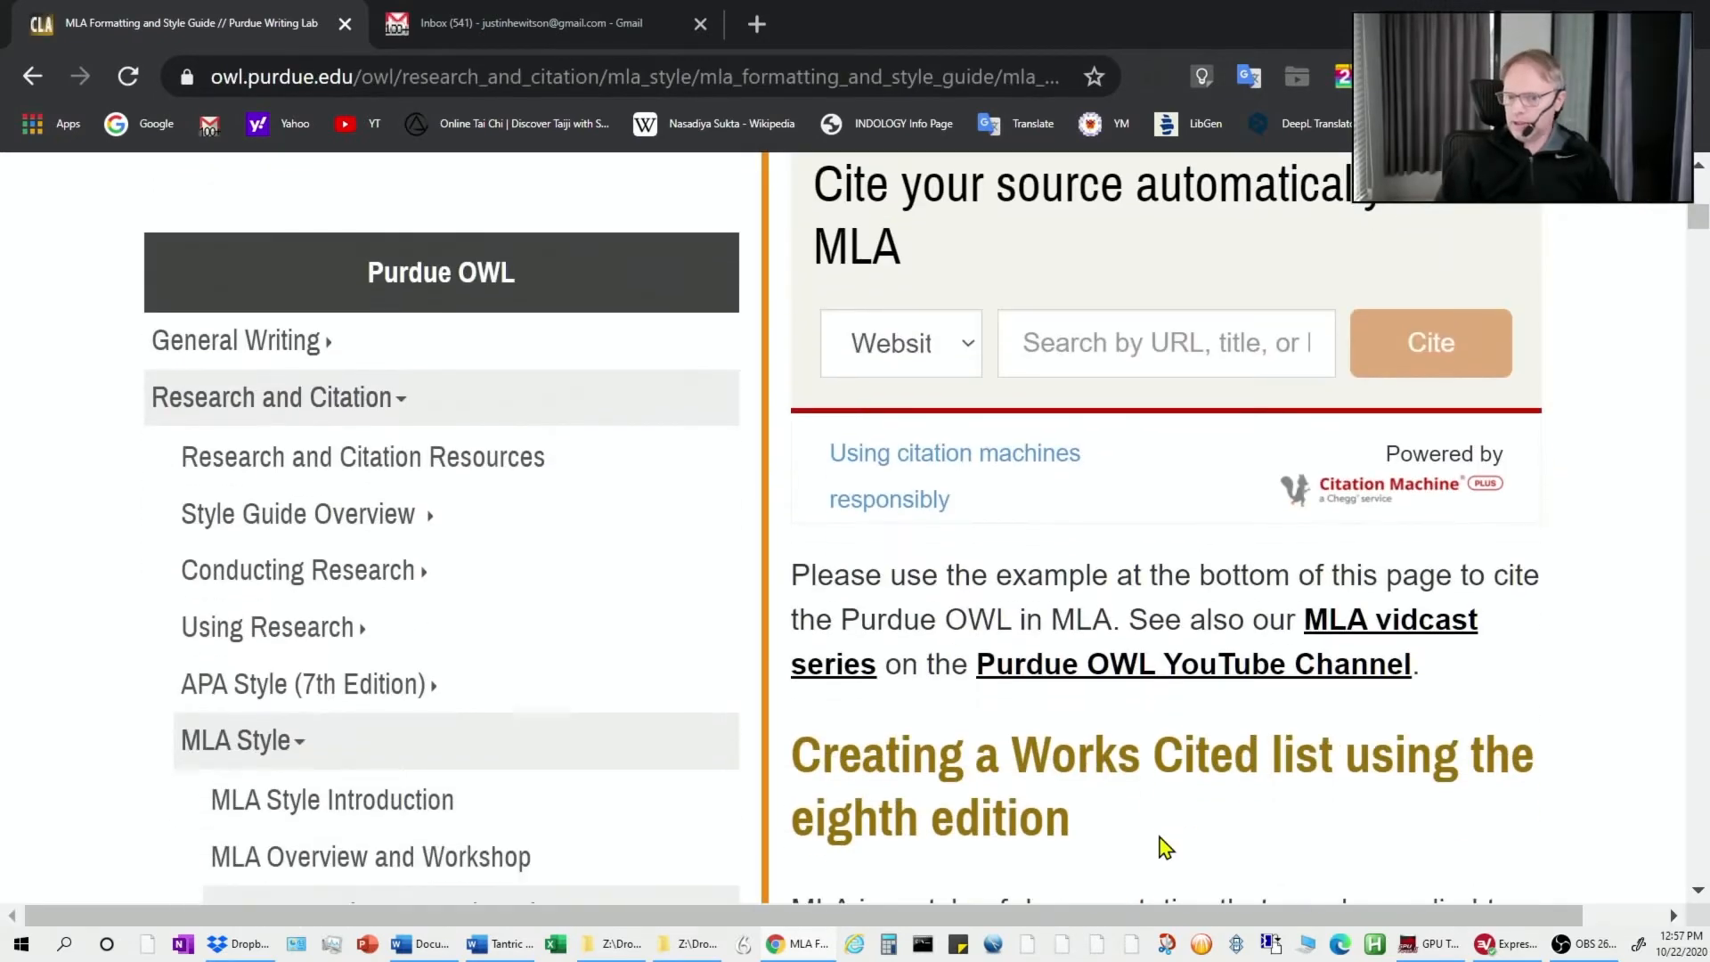
key("ctrl+minus")
scroll(1046, 739, "down", 5)
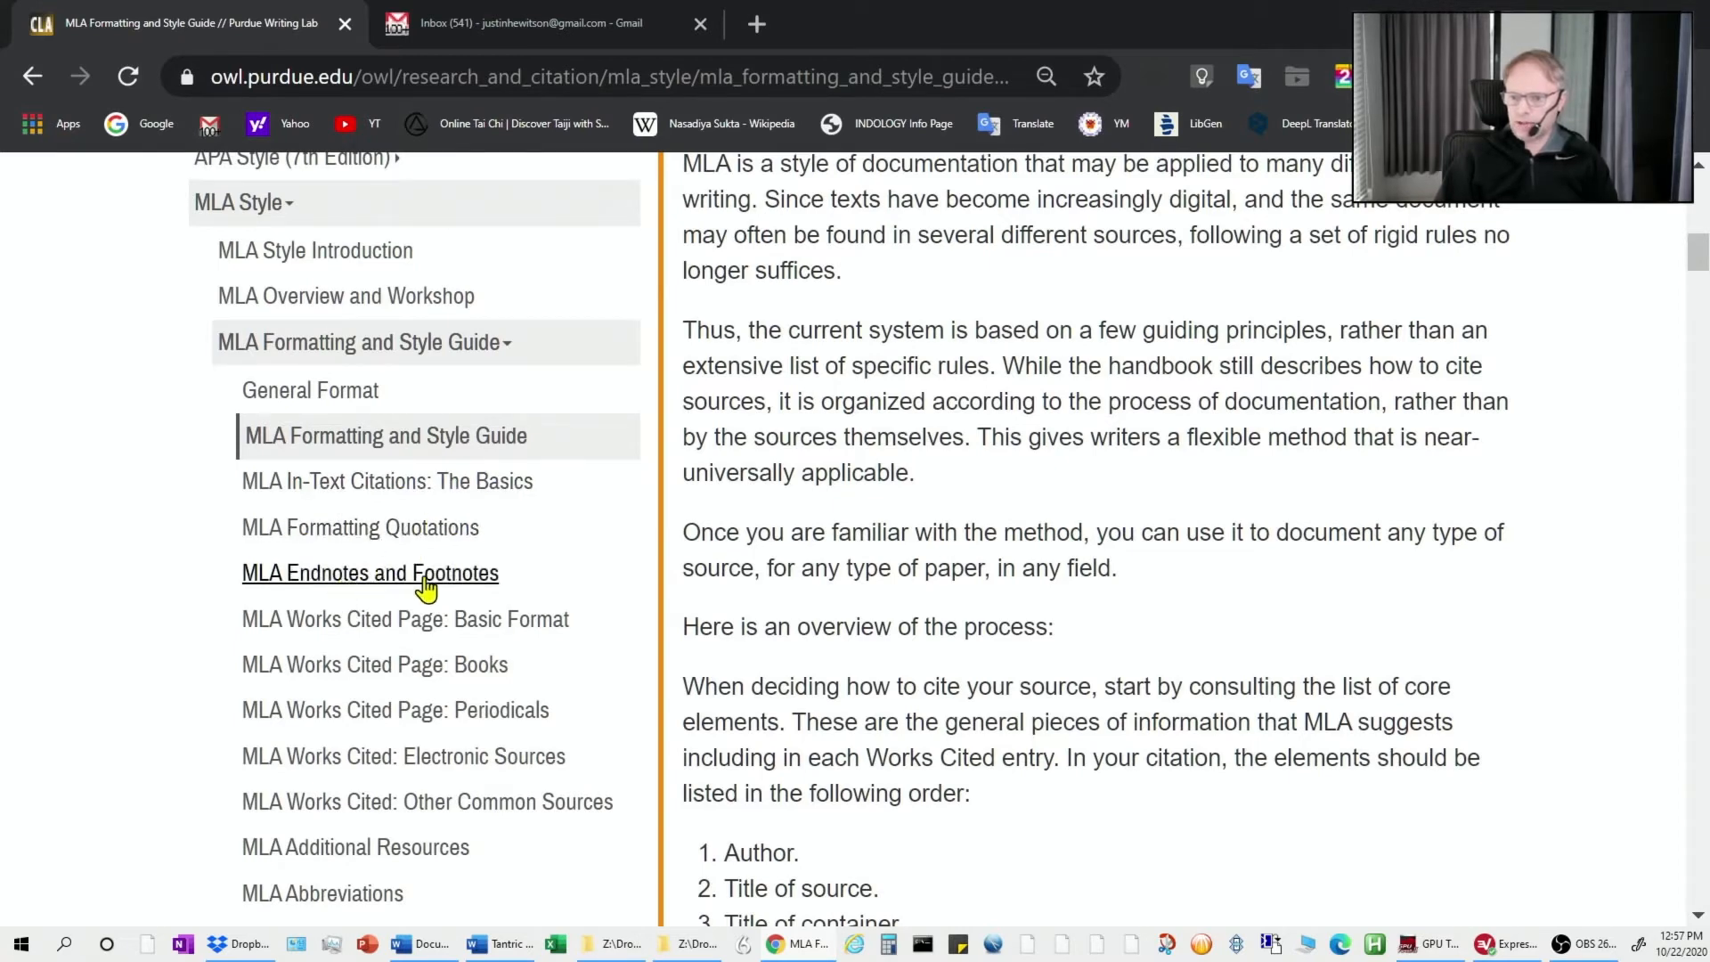
Open the guide's page on the basics of MLA in-text citations and examine the general guidelines and the author-page style section
left_click(371, 497)
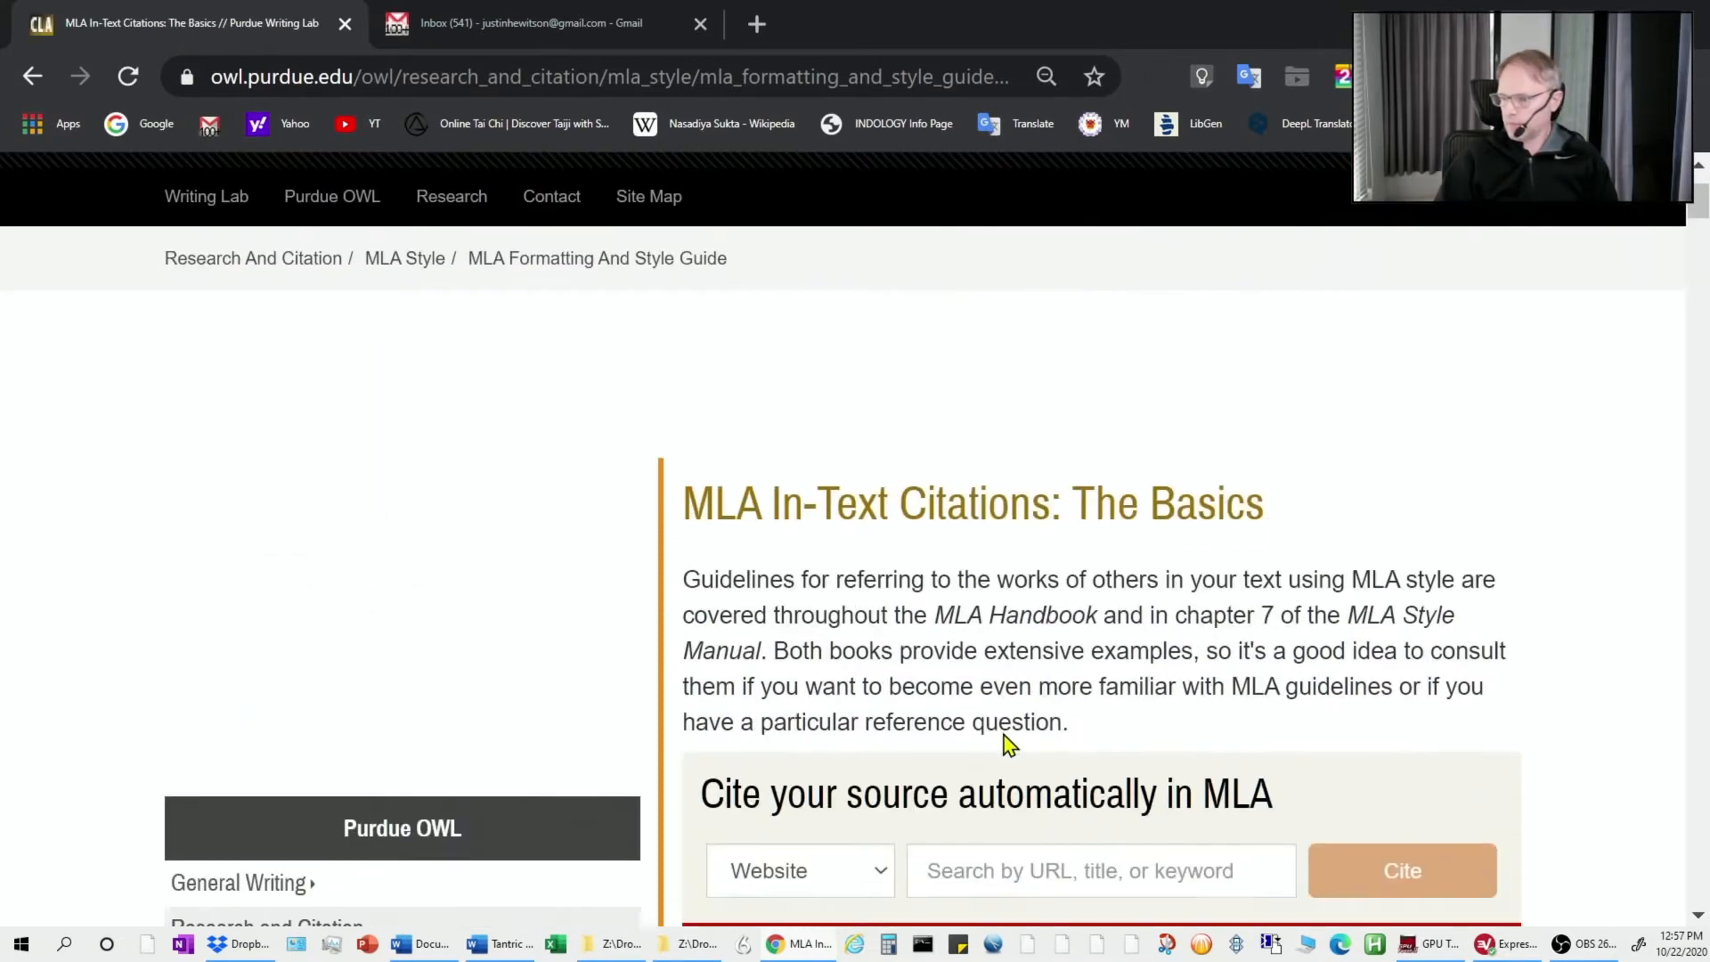
scroll(1006, 744, "down", 6)
scroll(1003, 733, "down", 3)
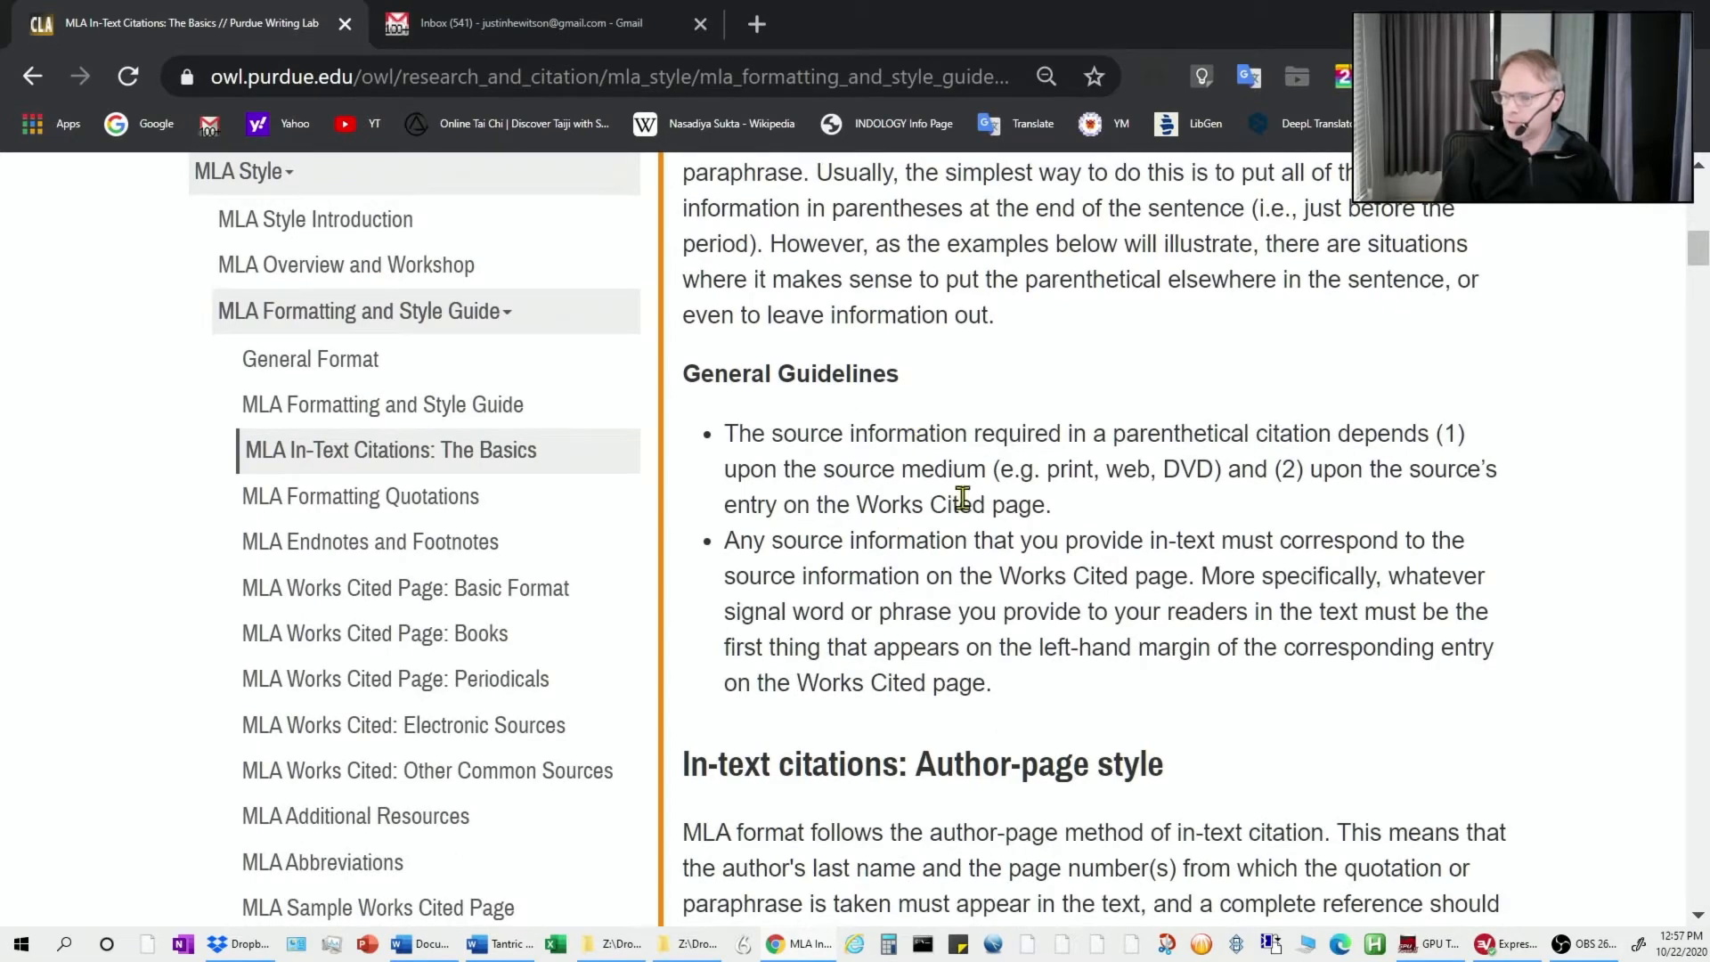
scroll(962, 497, "down", 4)
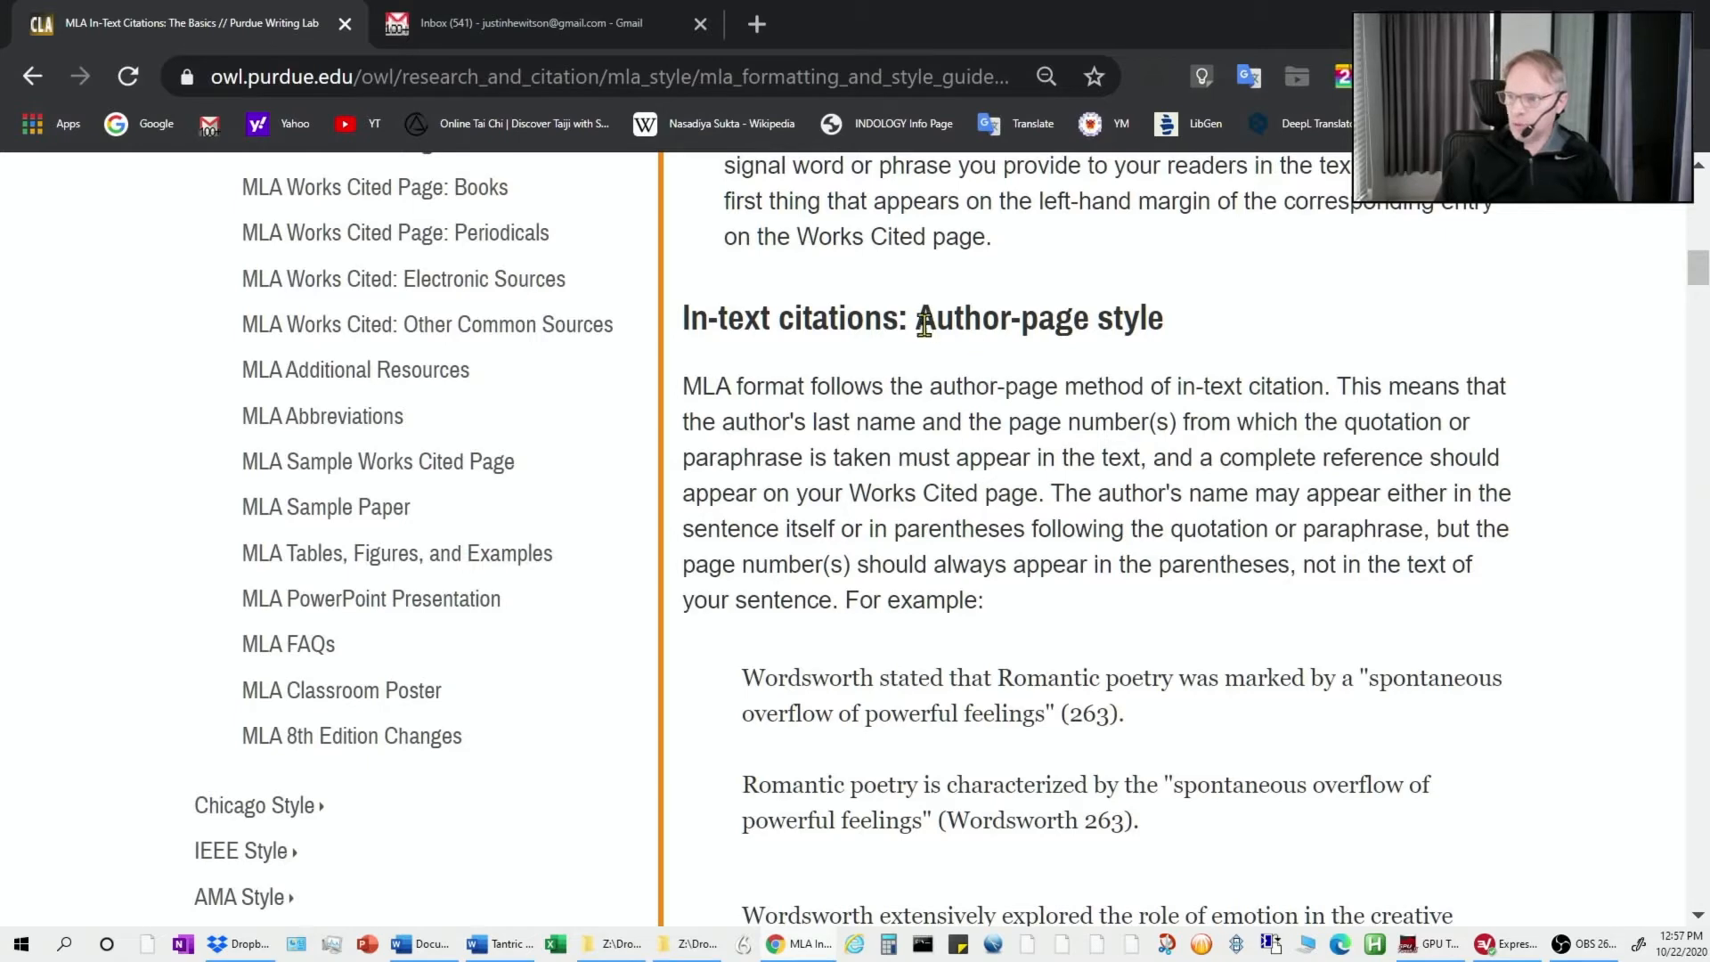
left_click_drag(920, 317, 1082, 320)
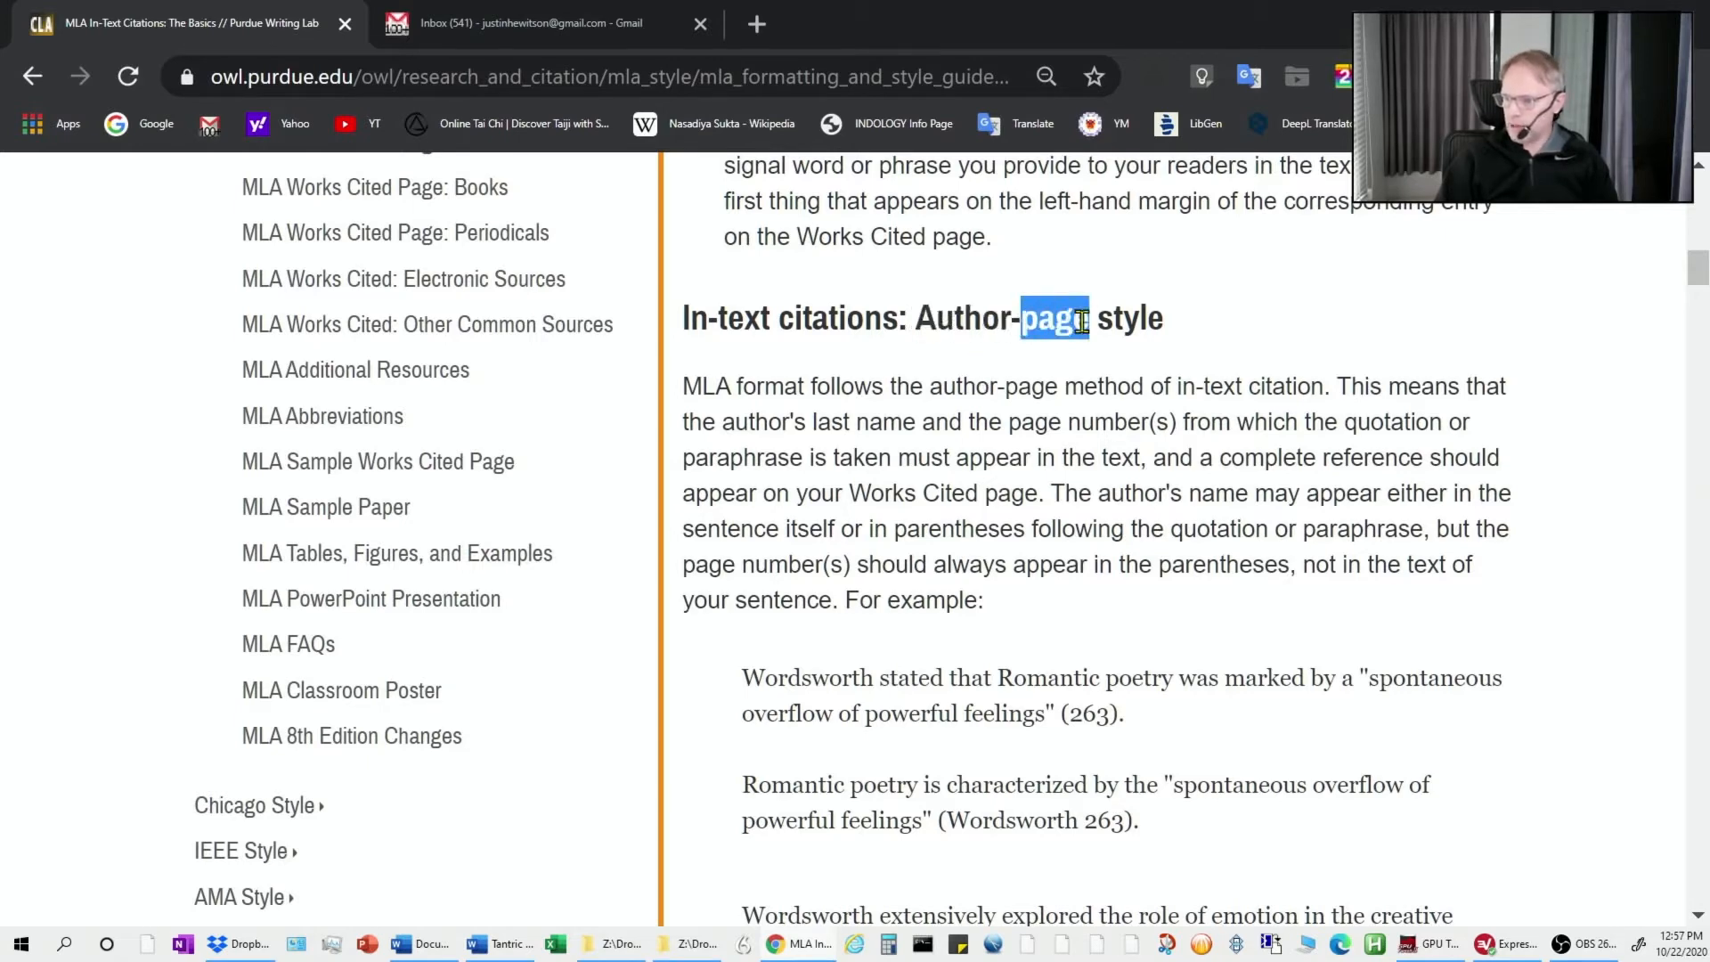
left_click(962, 755)
Examine how the Wordsworth example sentences in the author-page section place page number 263 in parentheses
scroll(962, 761, "down", 2)
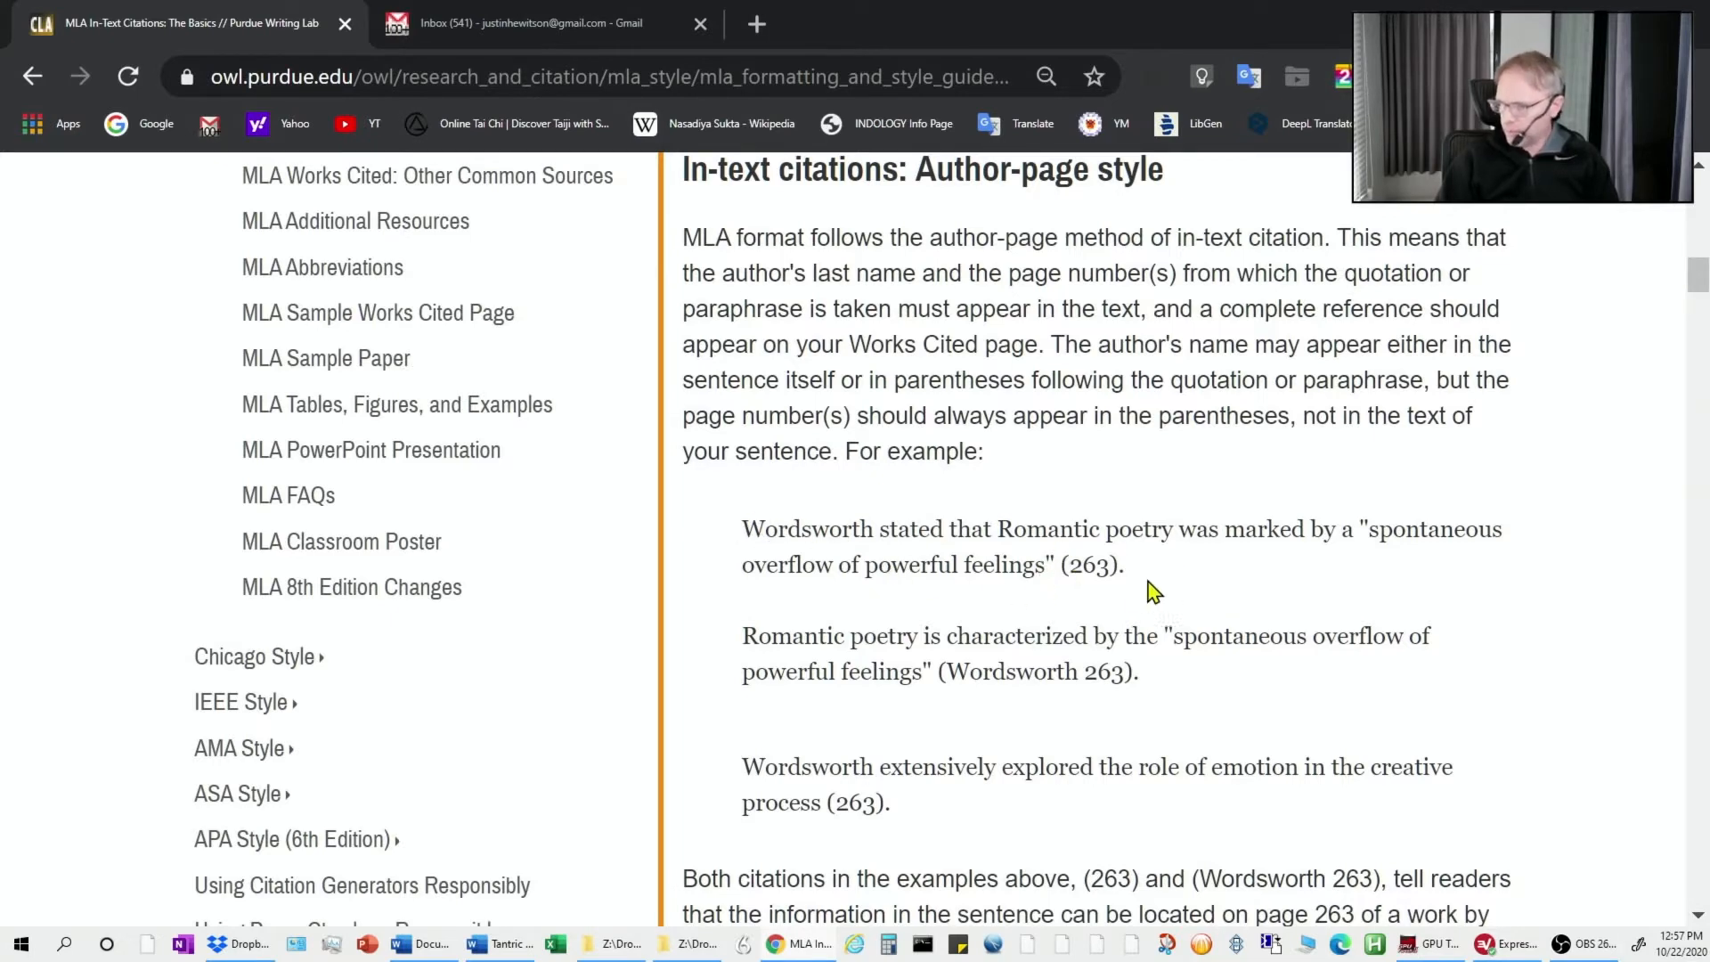
left_click_drag(1061, 564, 1132, 566)
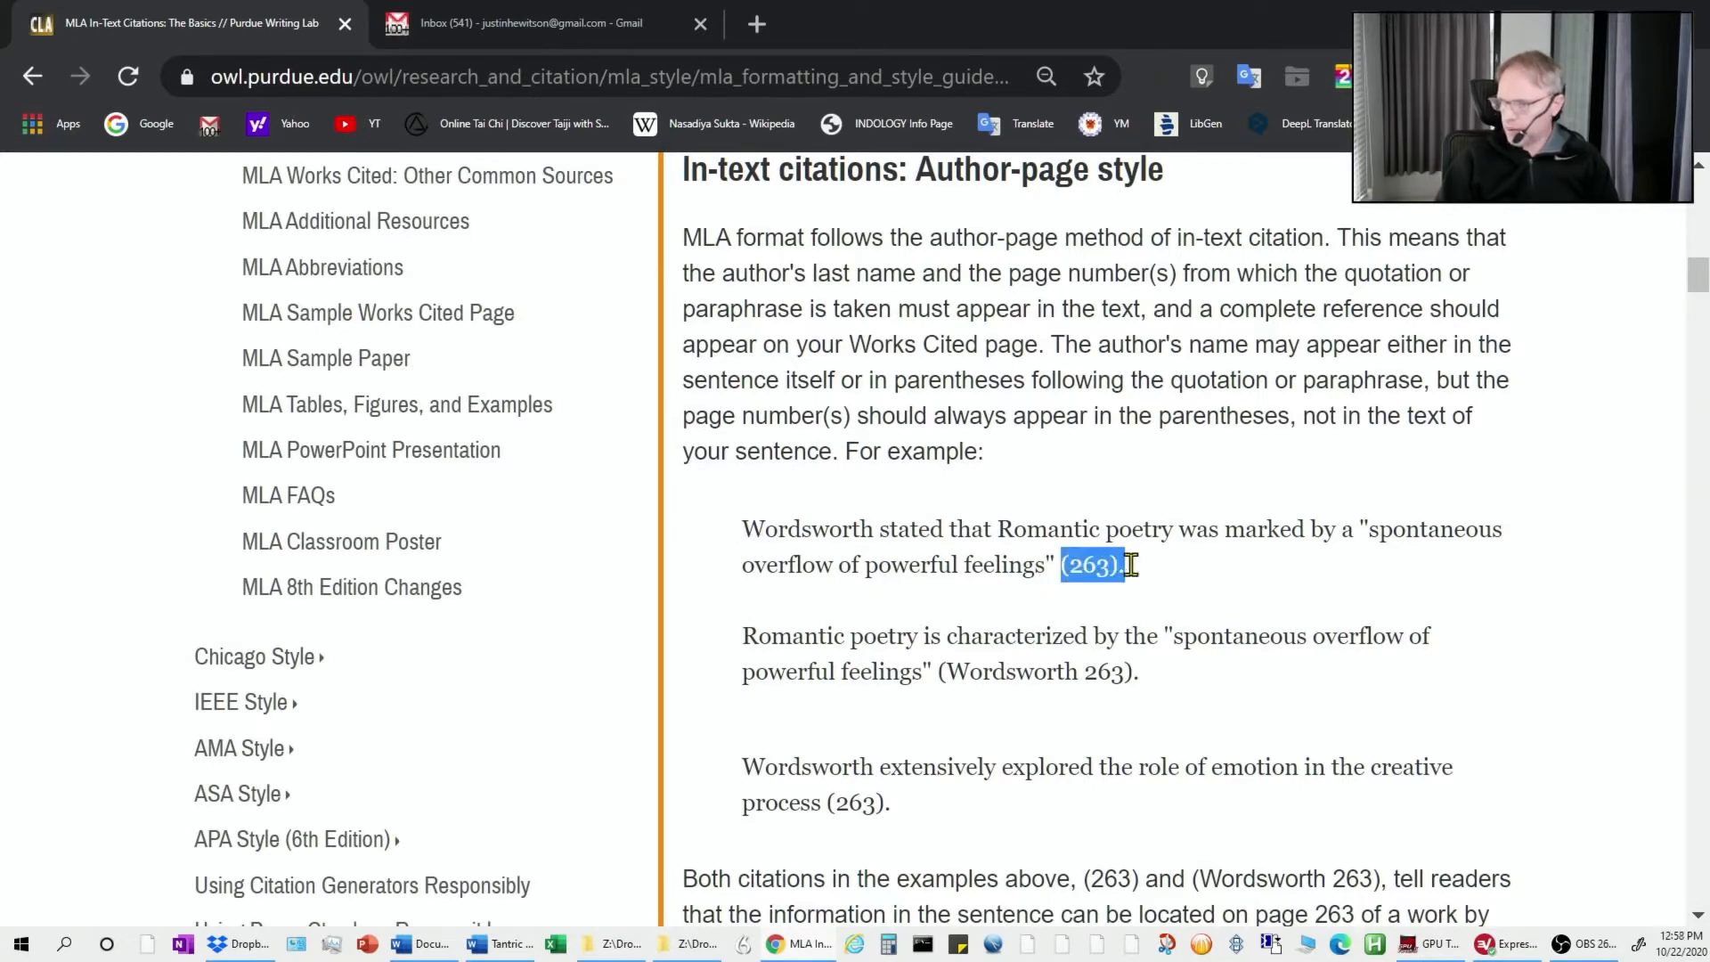
left_click(907, 701)
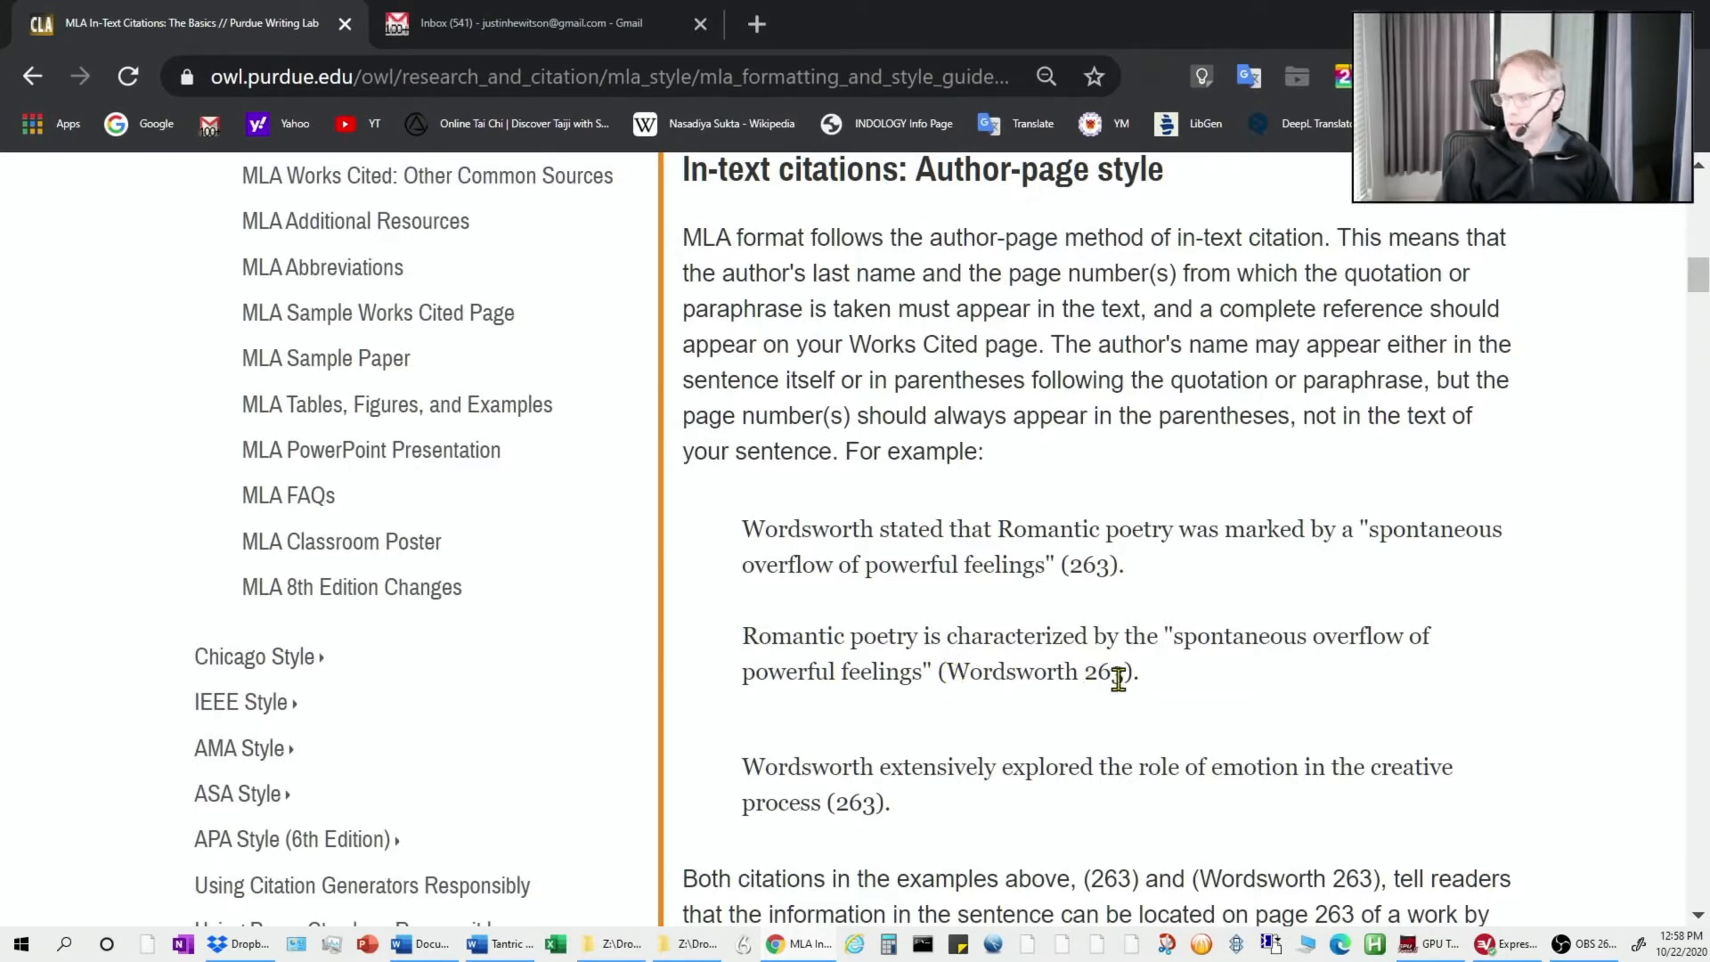
scroll(1120, 679, "down", 2)
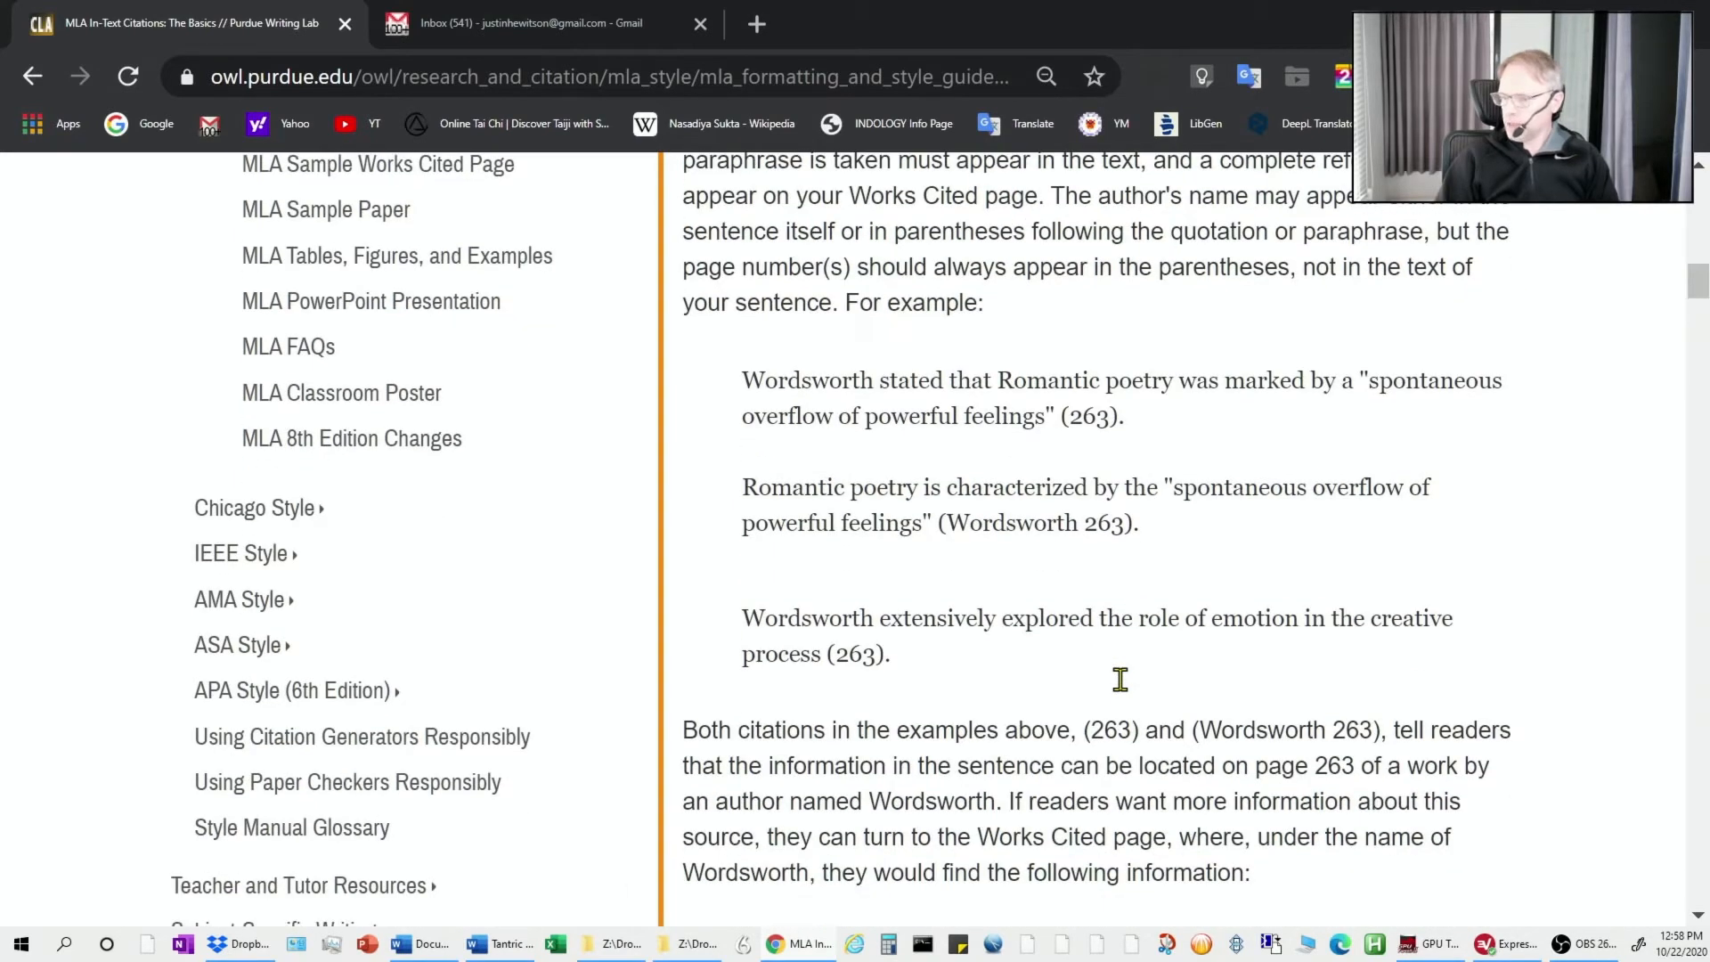
Examine the explanation of the Works Cited page and the title element in the Wordsworth entry for Lyrical Ballads
scroll(1121, 679, "down", 4)
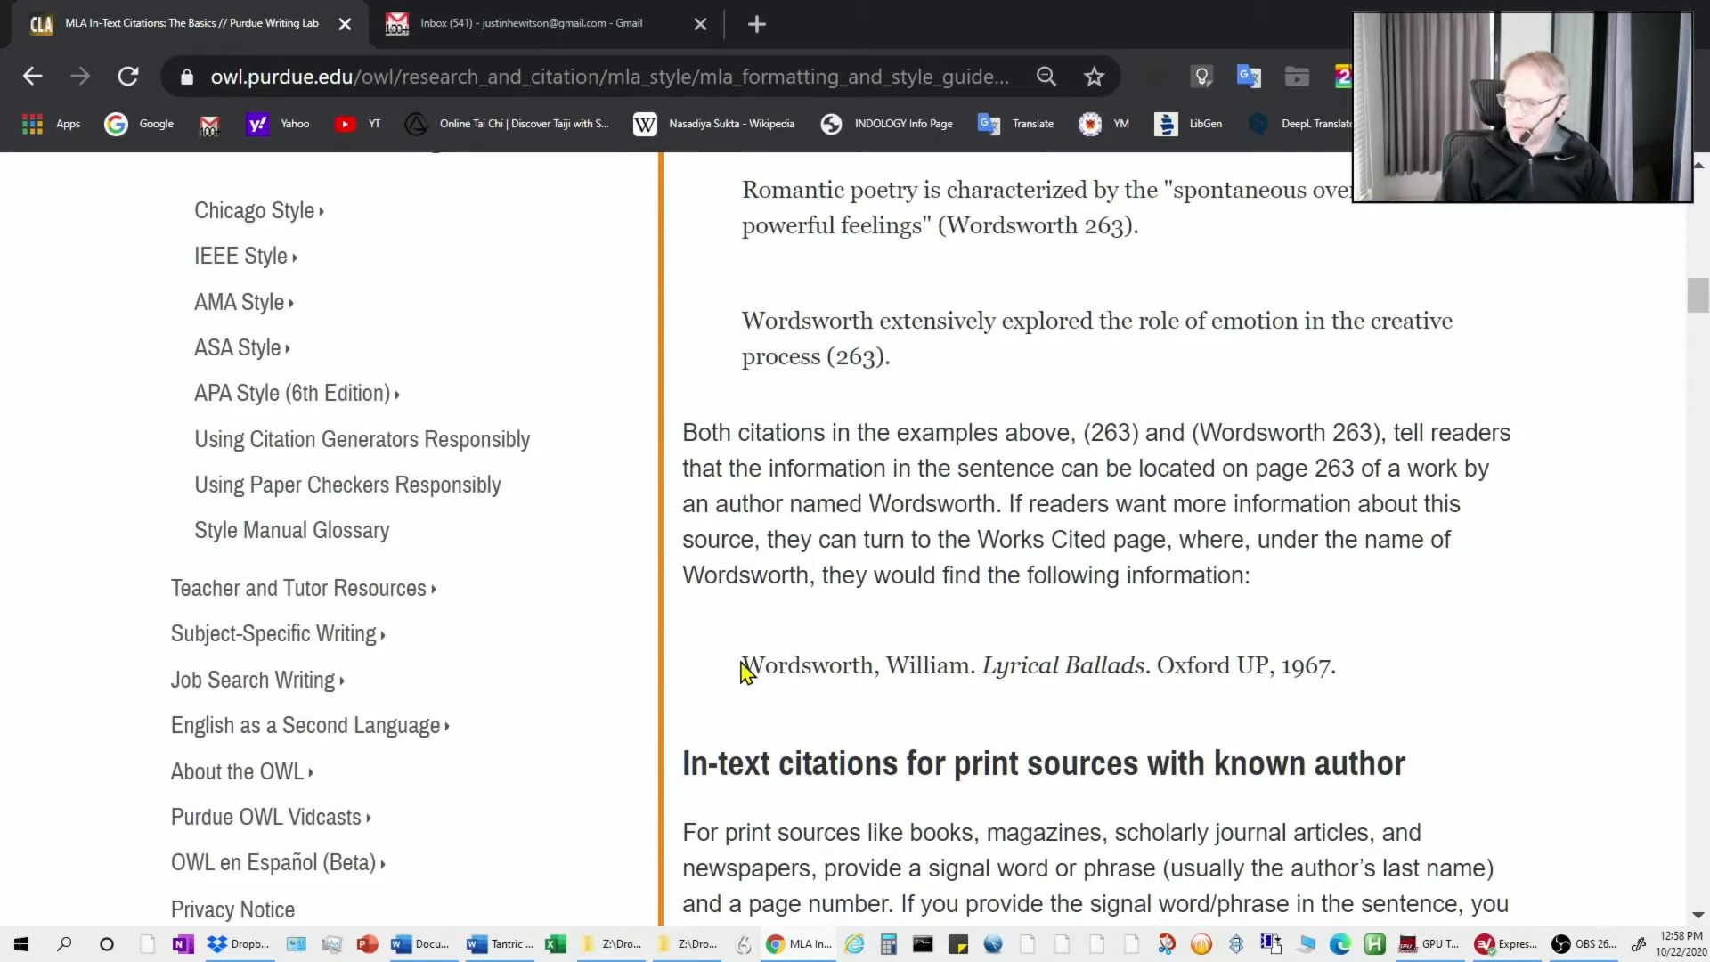
double_click(985, 540)
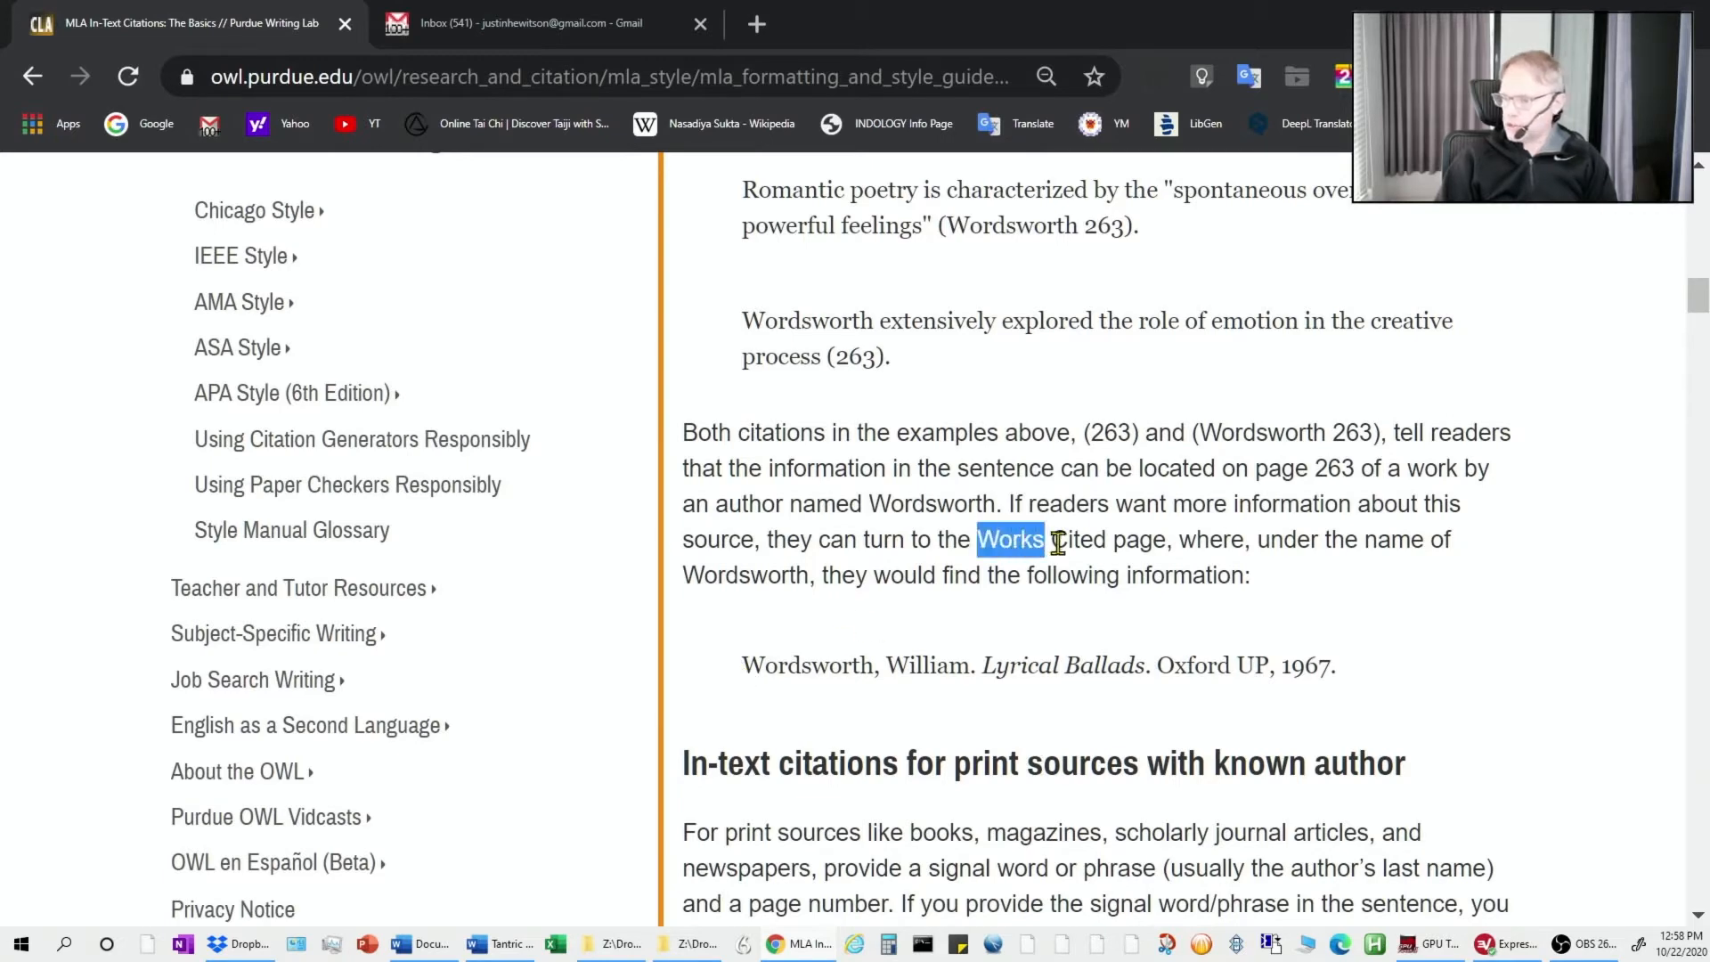
left_click_drag(1057, 542, 1167, 545)
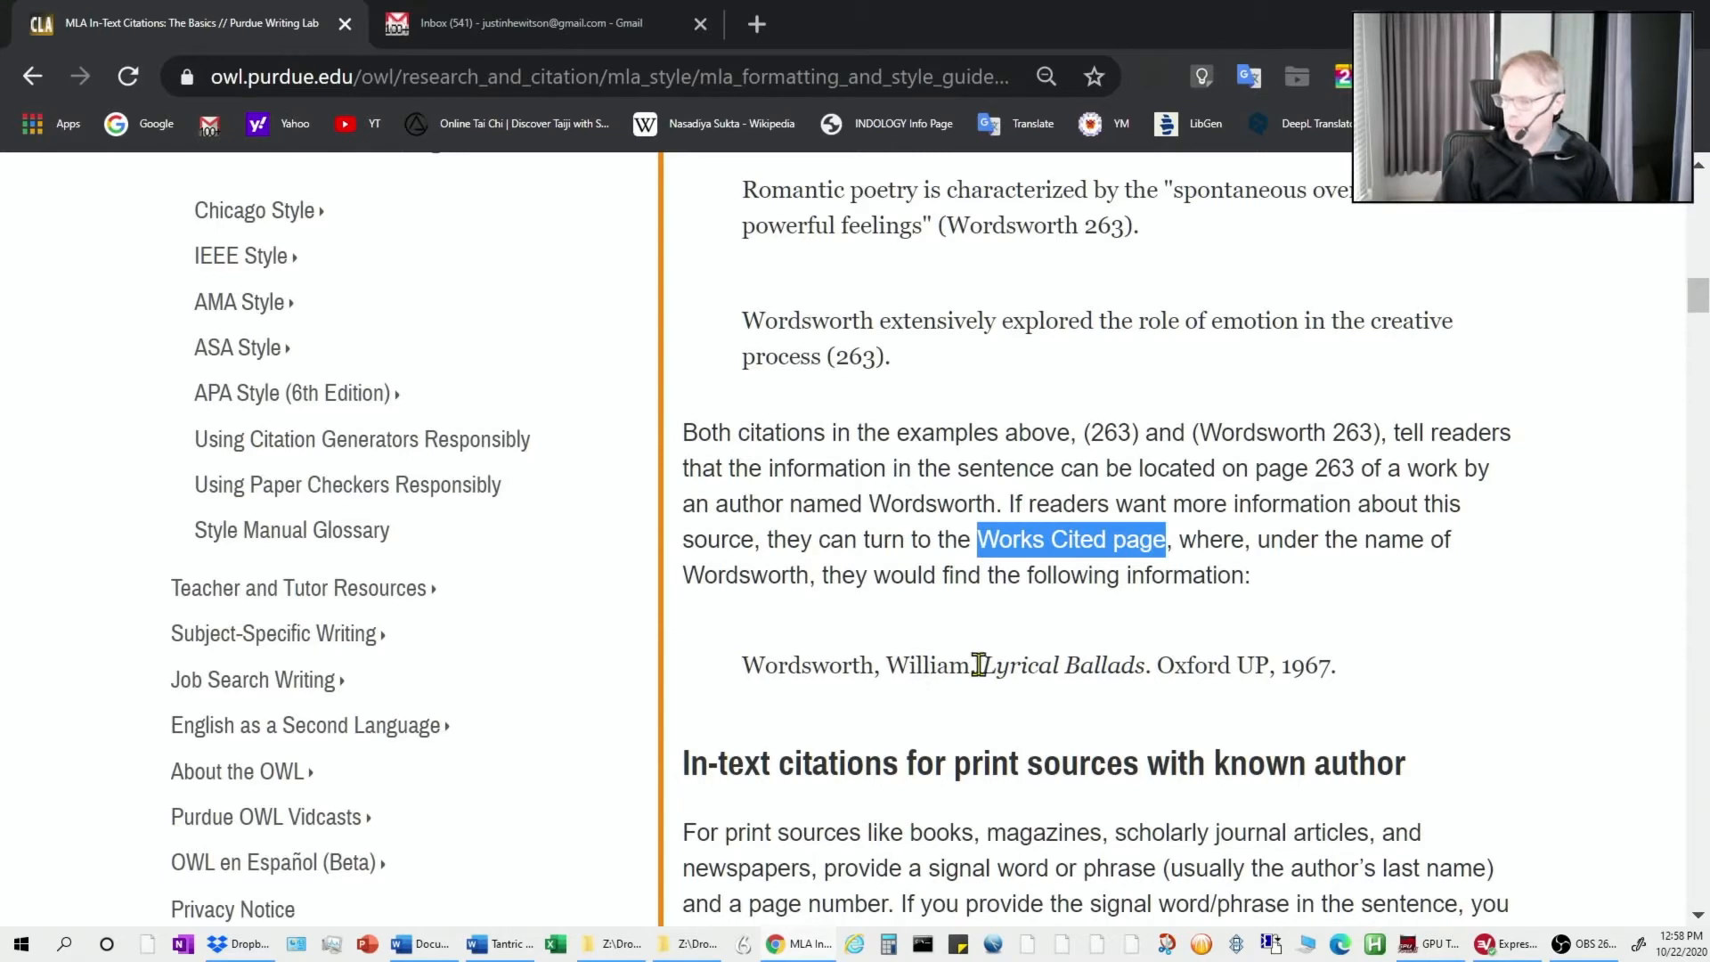
left_click_drag(982, 663, 1122, 669)
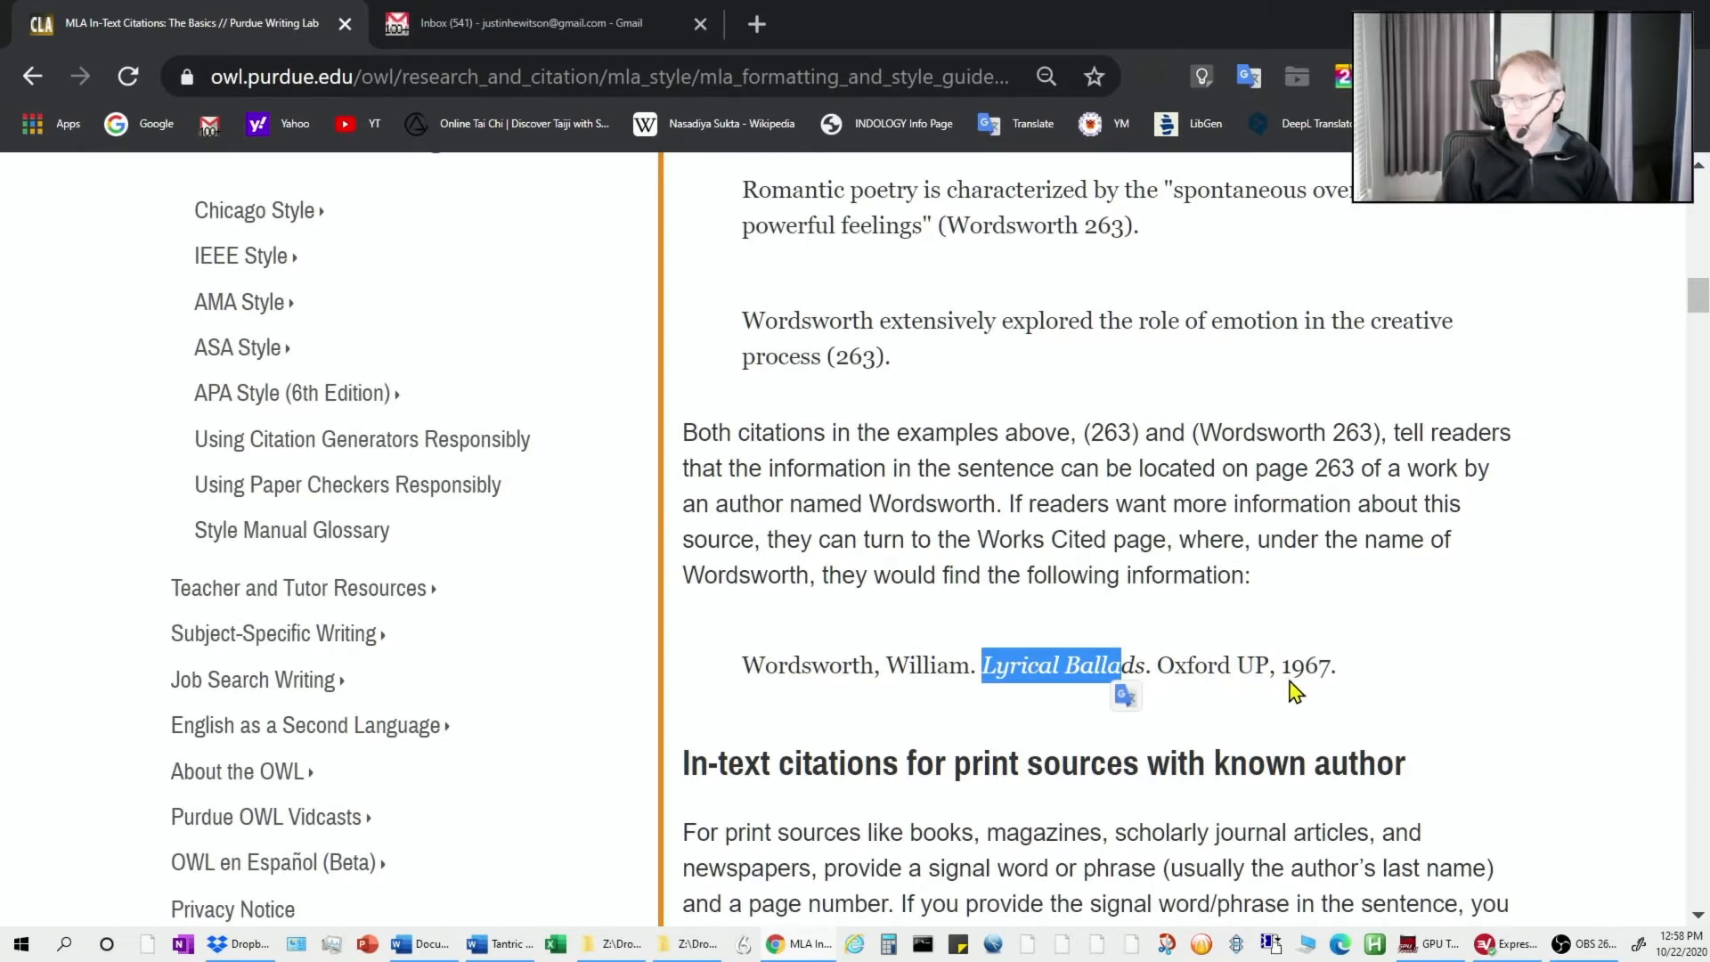
left_click(1289, 747)
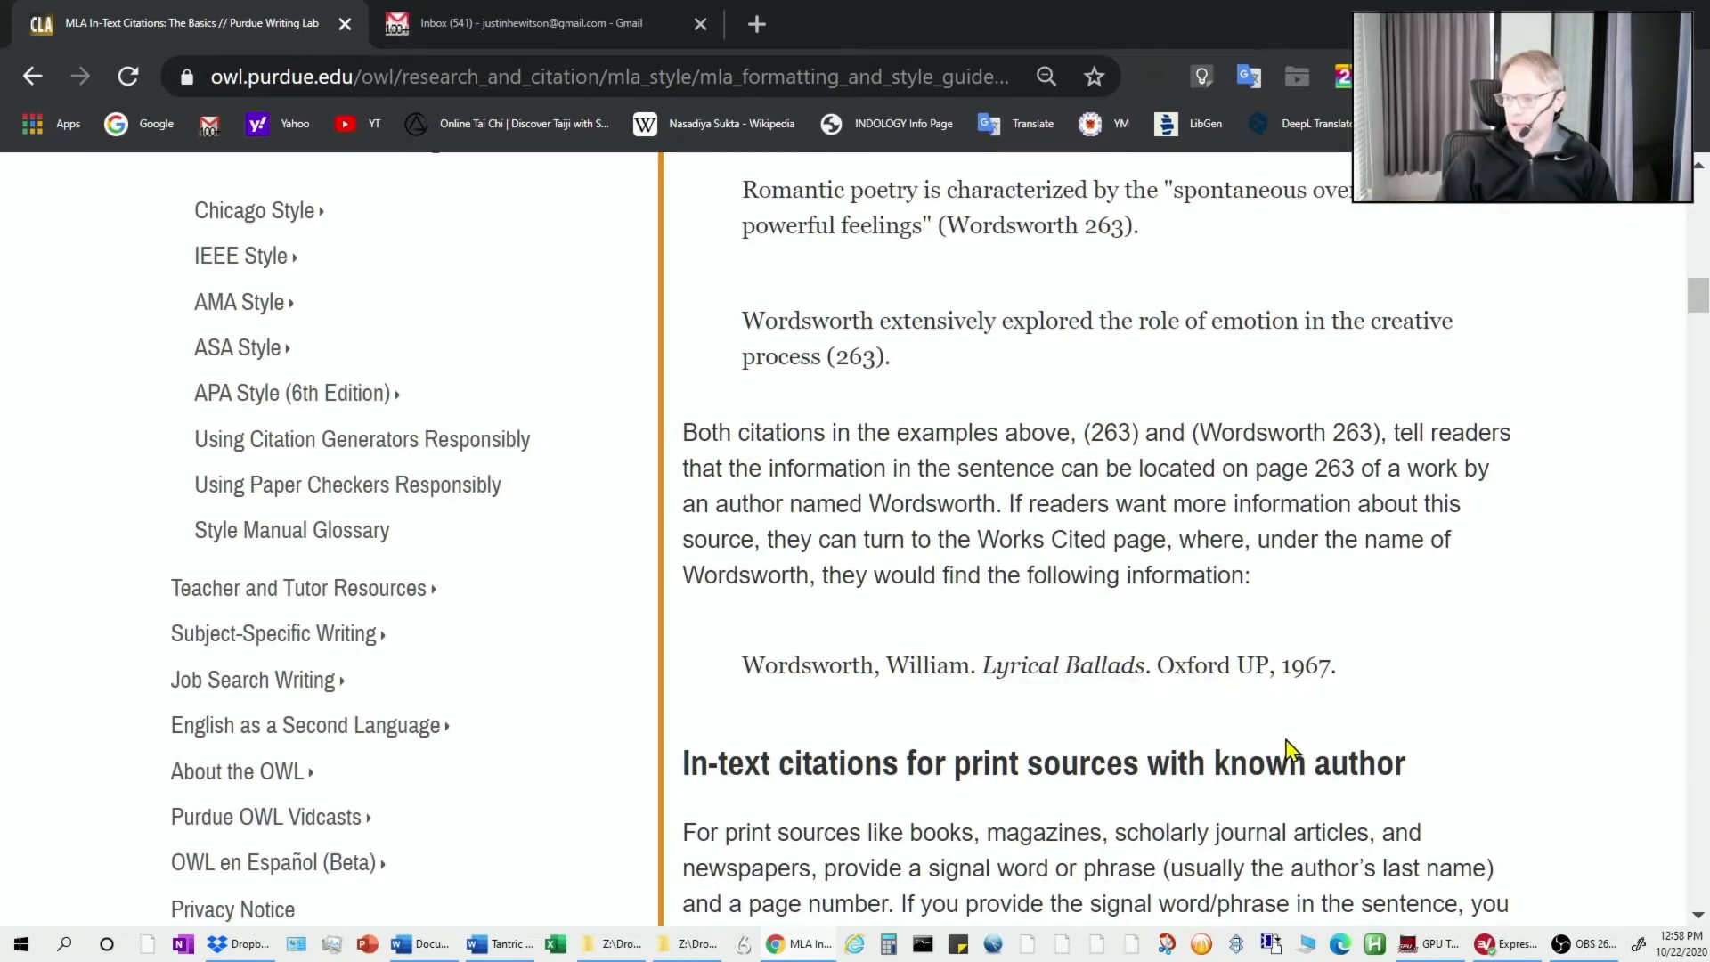
Review the Burke citation examples for print sources with a known author, including the matching Works Cited entry
scroll(1289, 747, "down", 3)
scroll(891, 704, "down", 5)
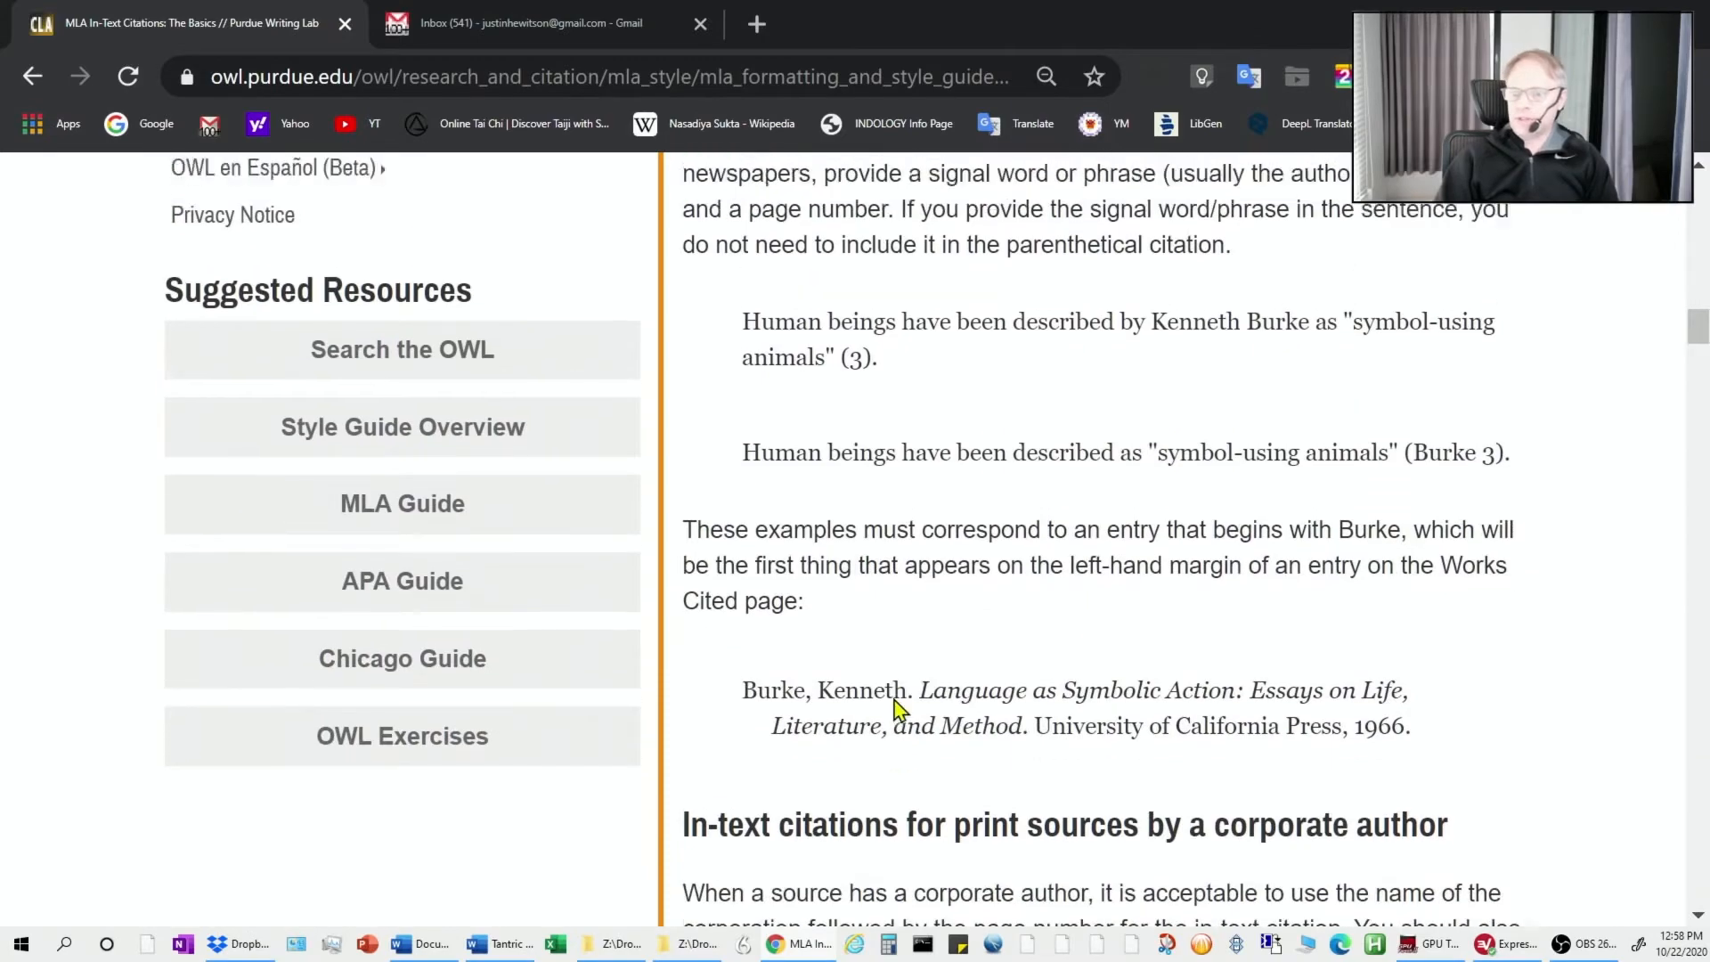
scroll(896, 708, "up", 10)
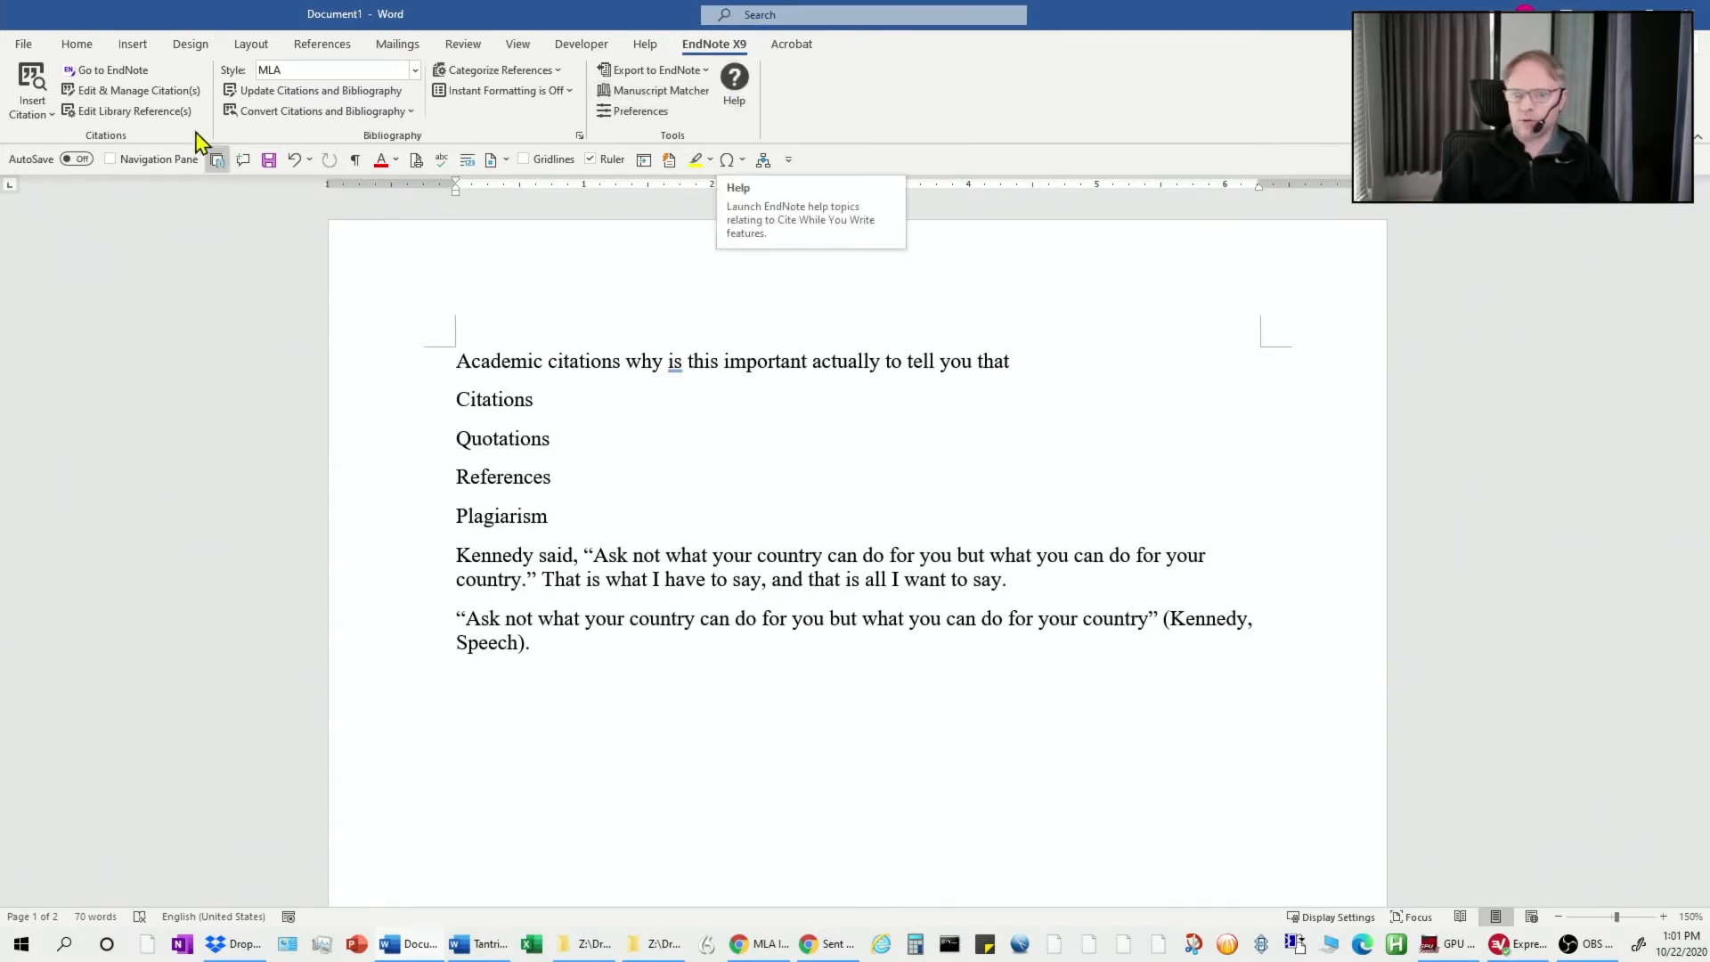
Switch from the Word document to EndNote and browse the list of all references in the library
left_click(114, 77)
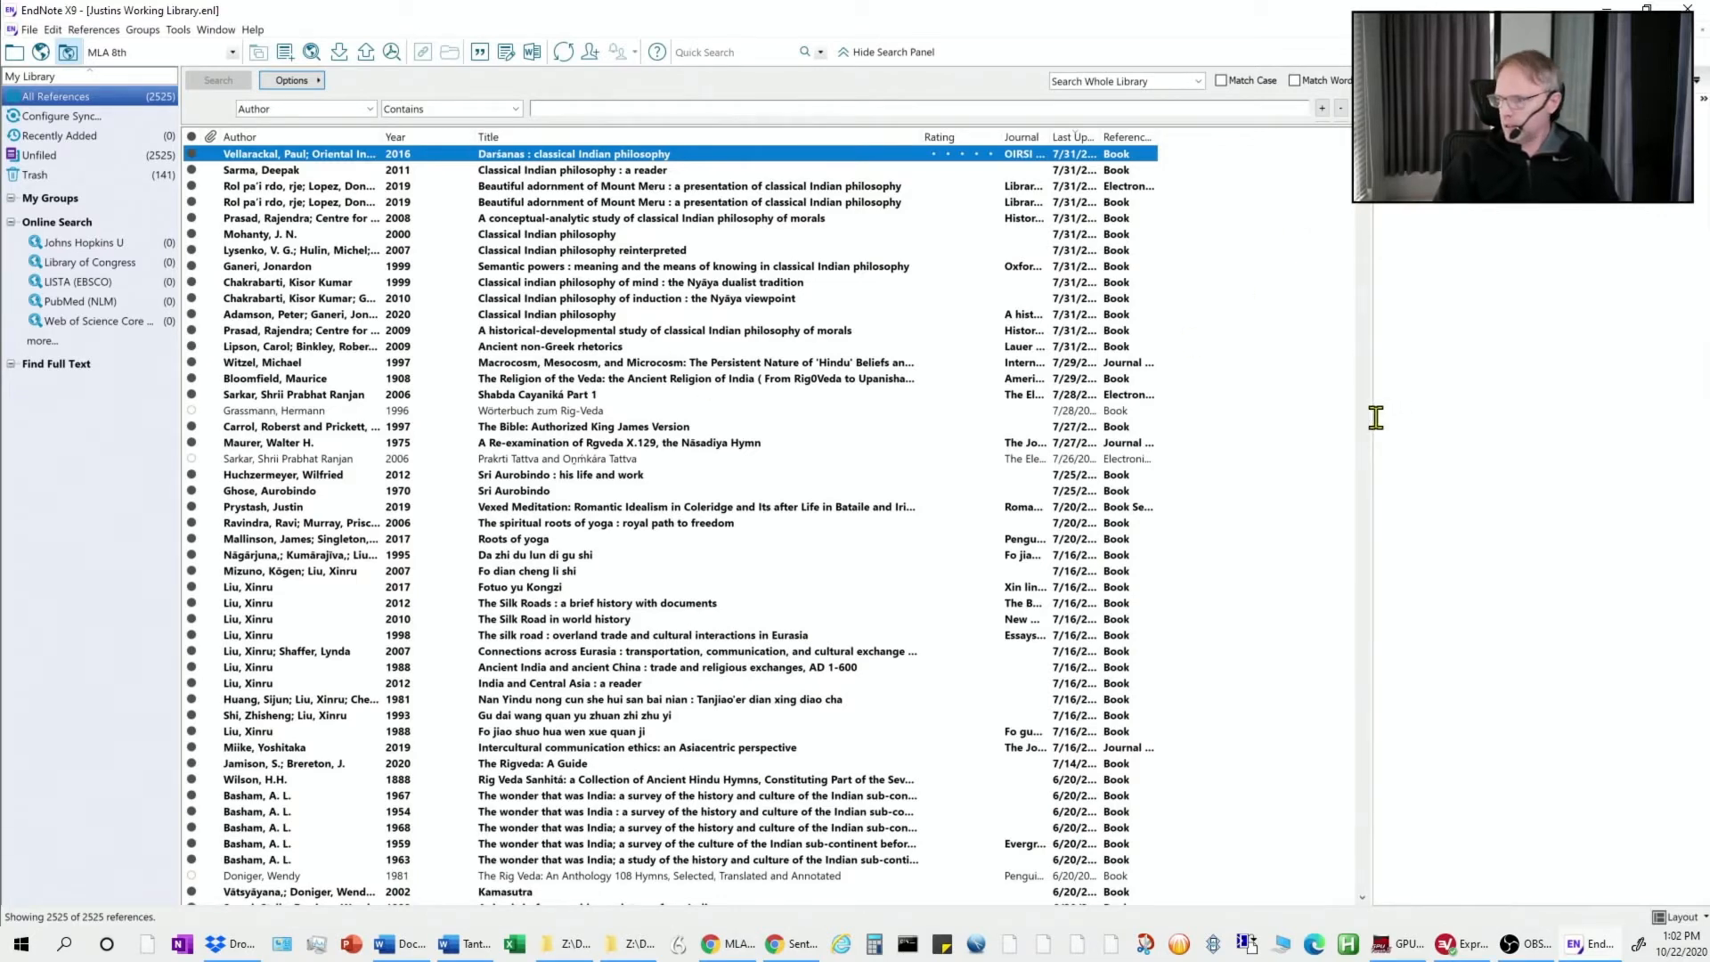
left_click_drag(1367, 413, 1462, 416)
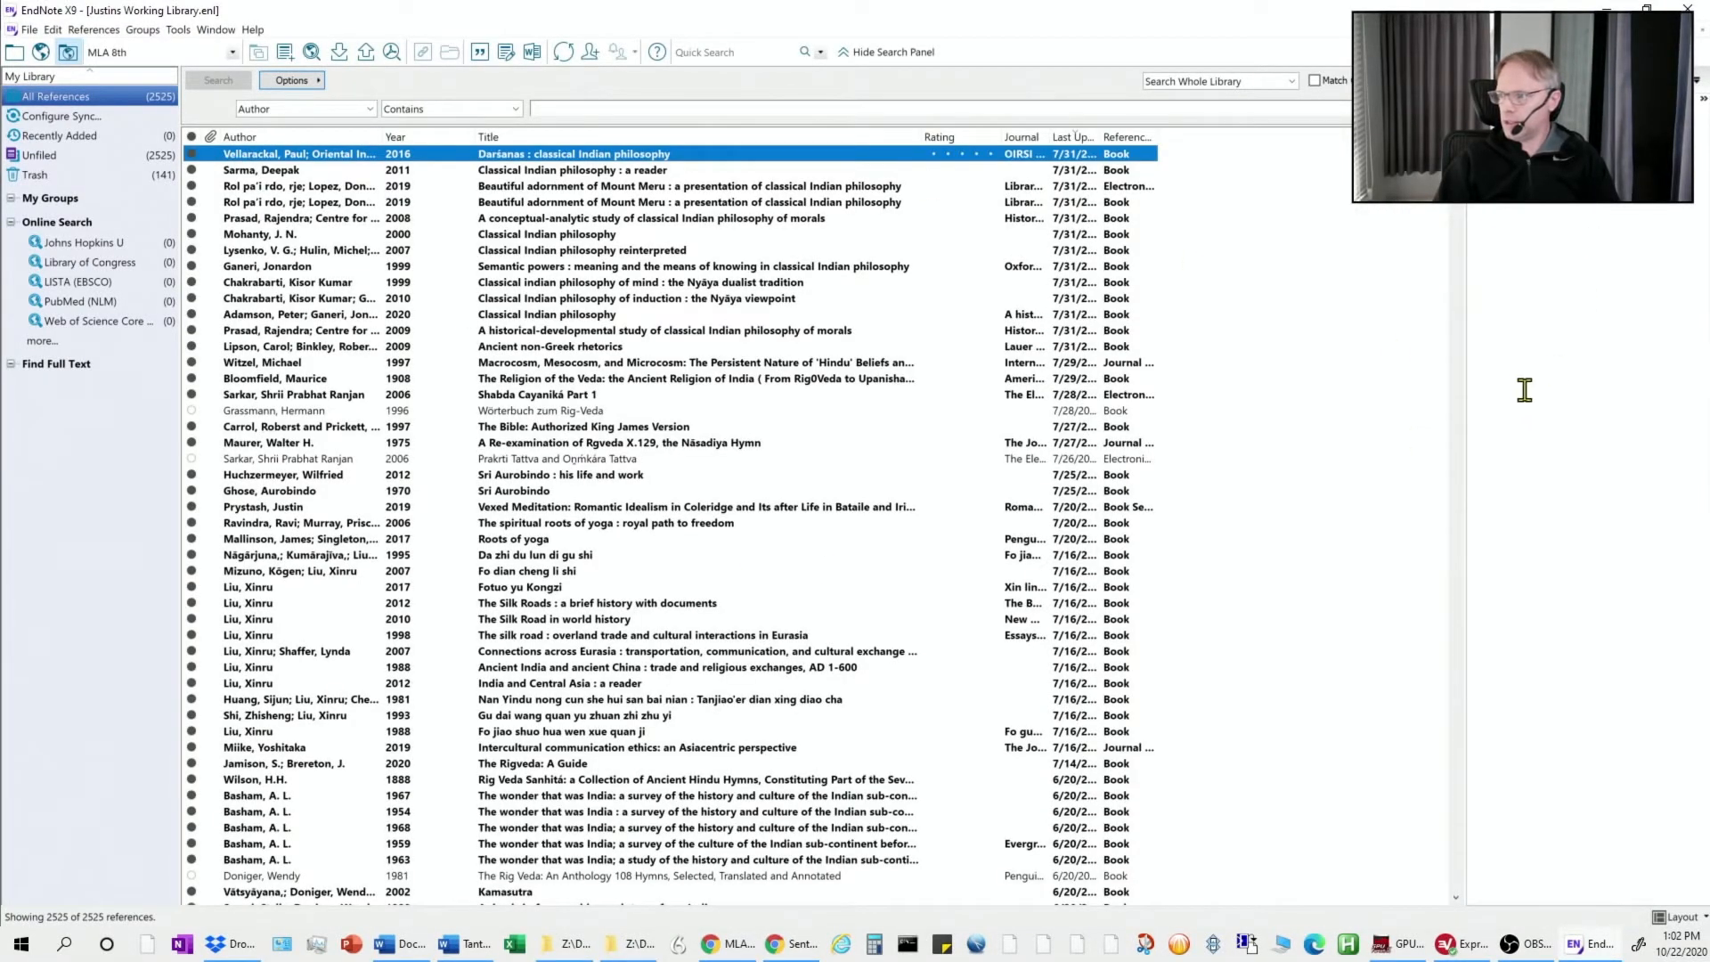
scroll(1195, 520, "down", 3)
scroll(1195, 519, "up", 3)
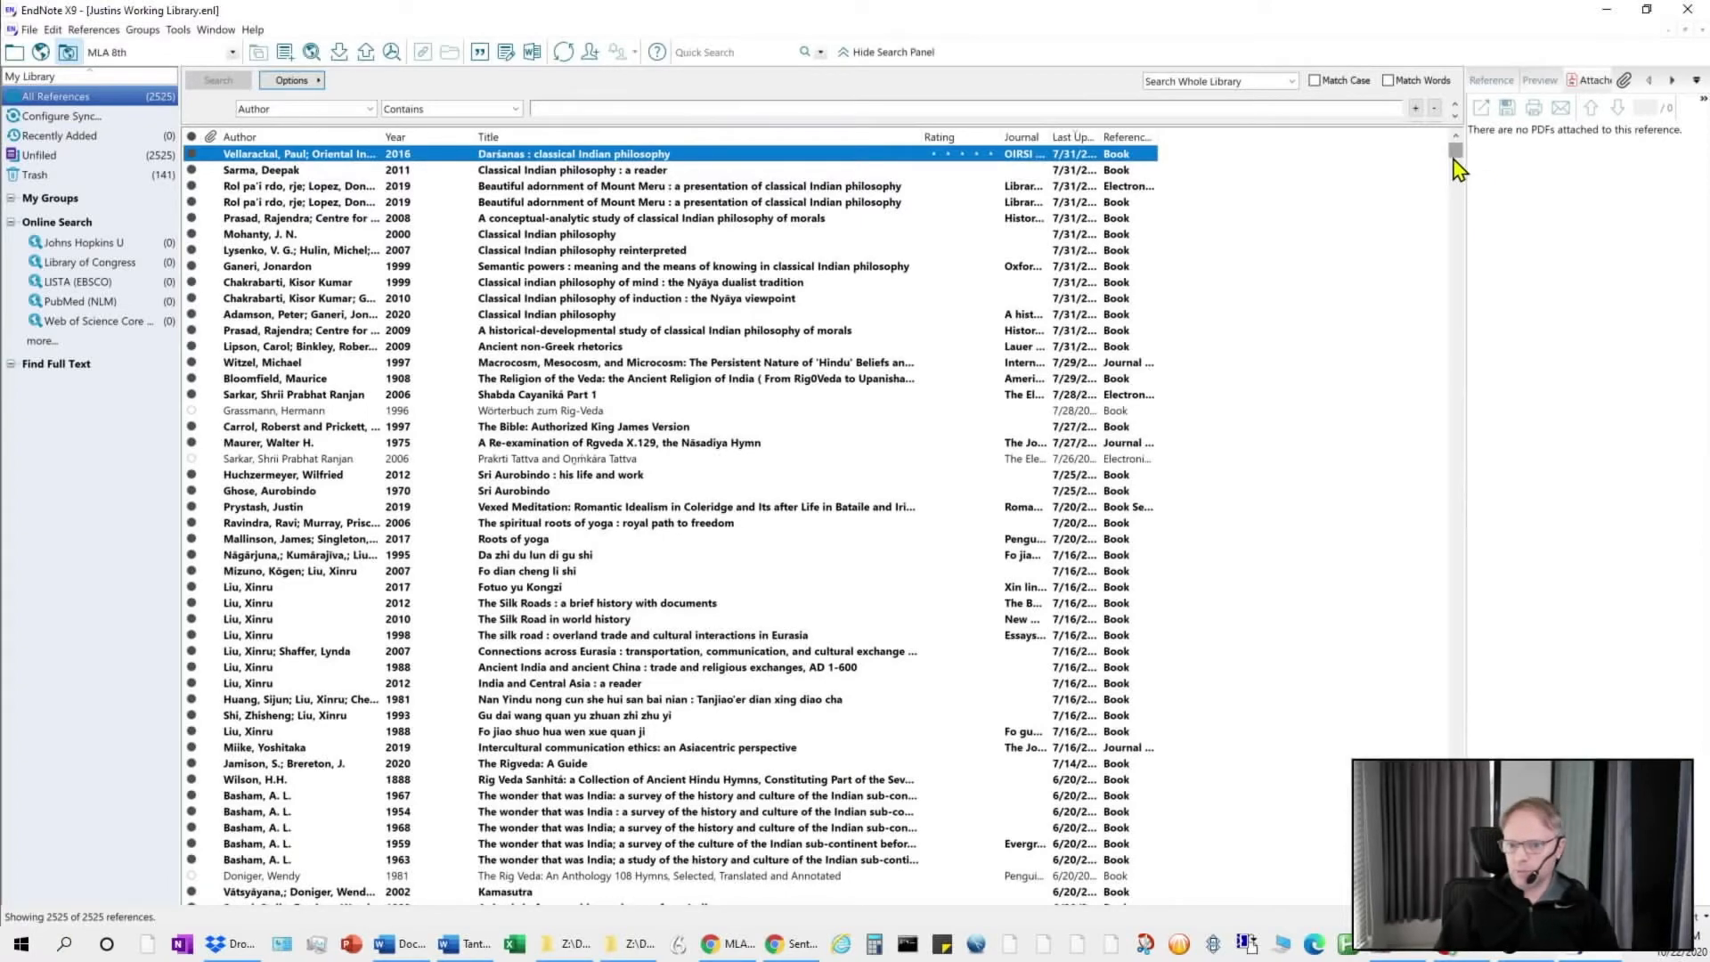
left_click_drag(1455, 152, 1455, 160)
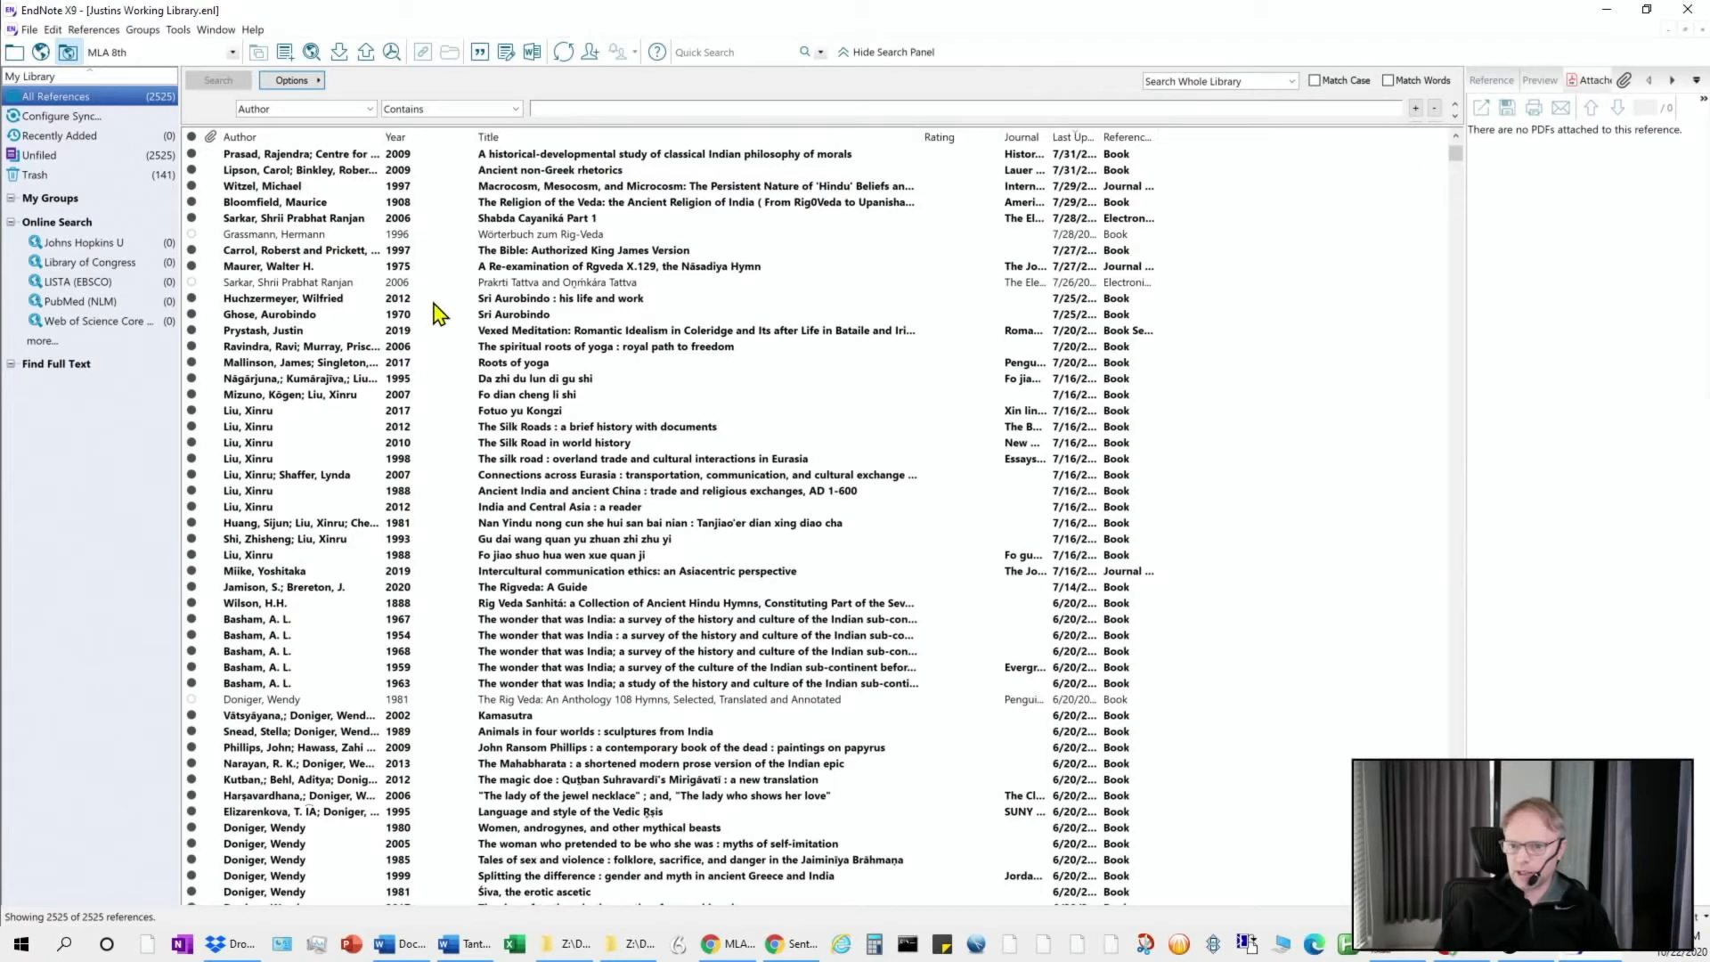
Preview the MLA 8th citation of the 1997 "Macrocosm, Mesocosm, and Microcosm" article and widen the preview area
left_click(263, 186)
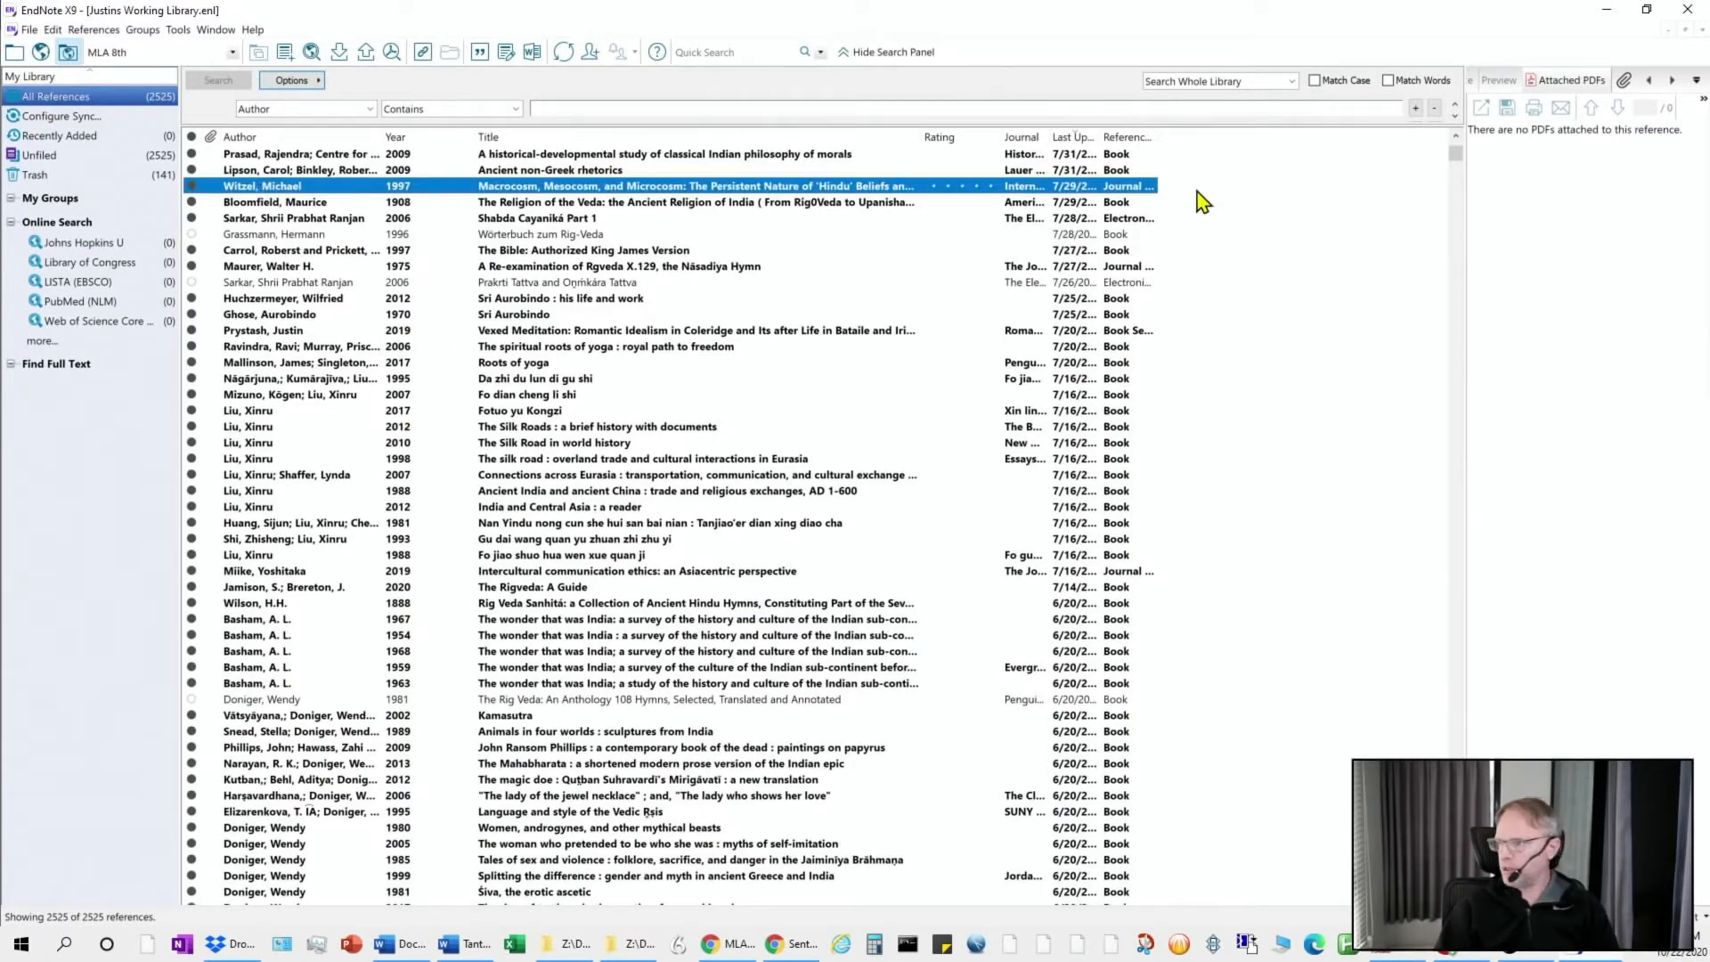
left_click(1499, 81)
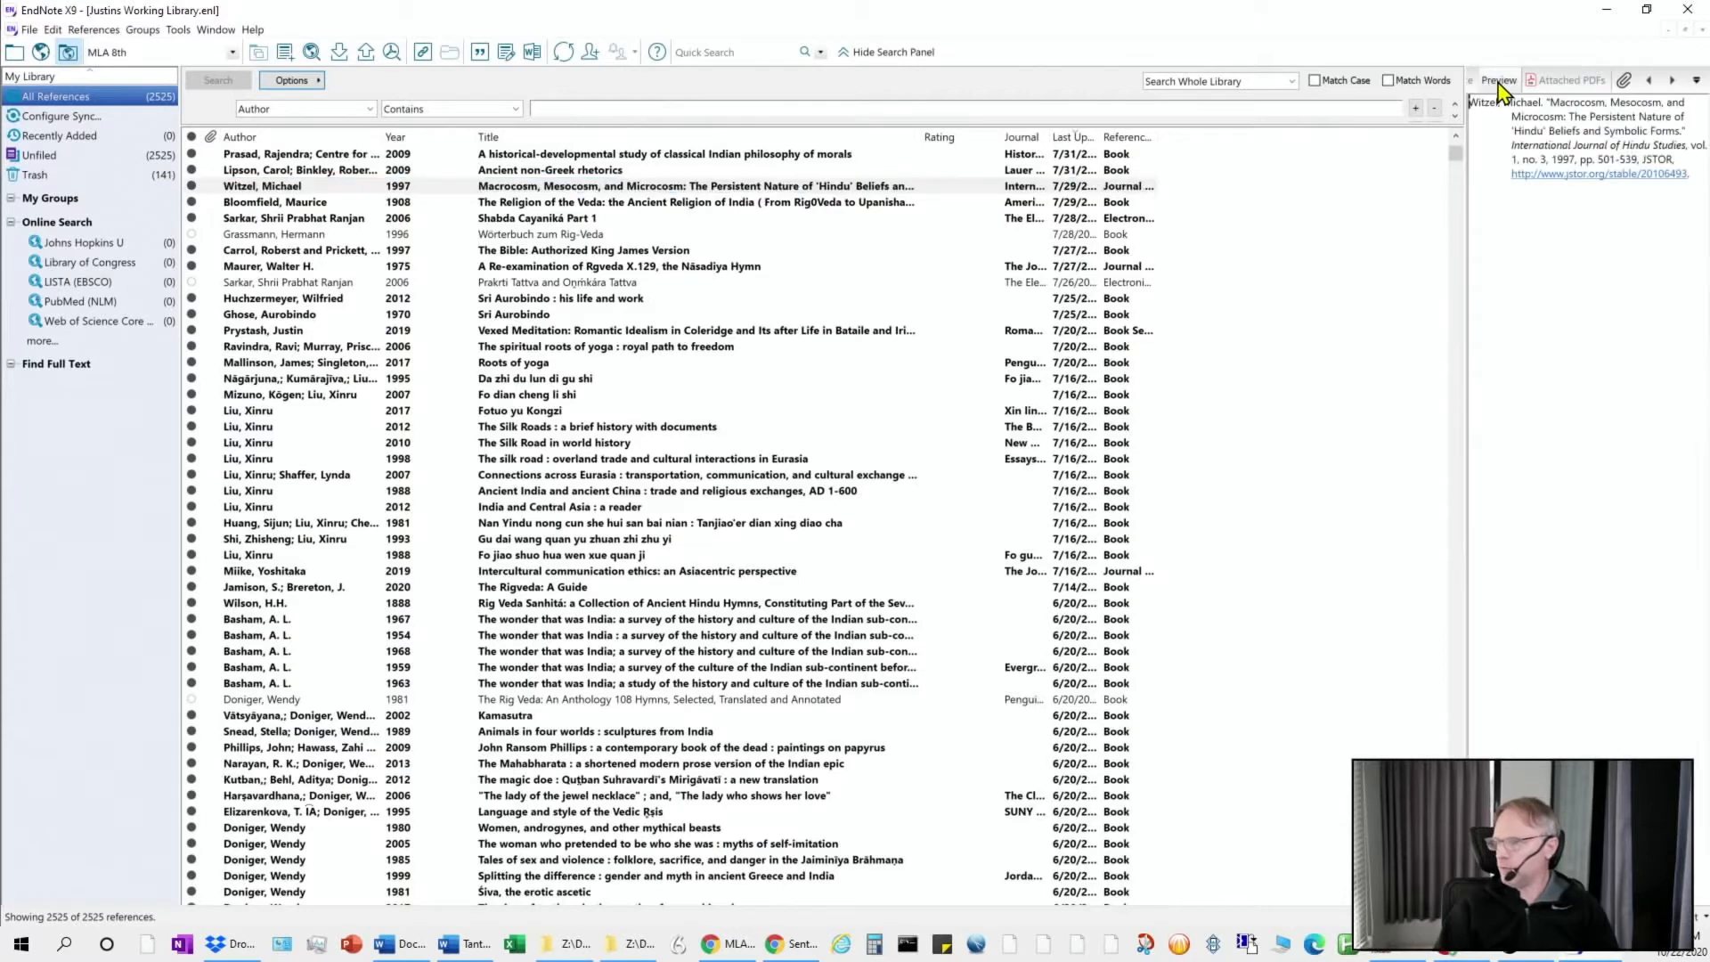
left_click_drag(1465, 335, 1273, 368)
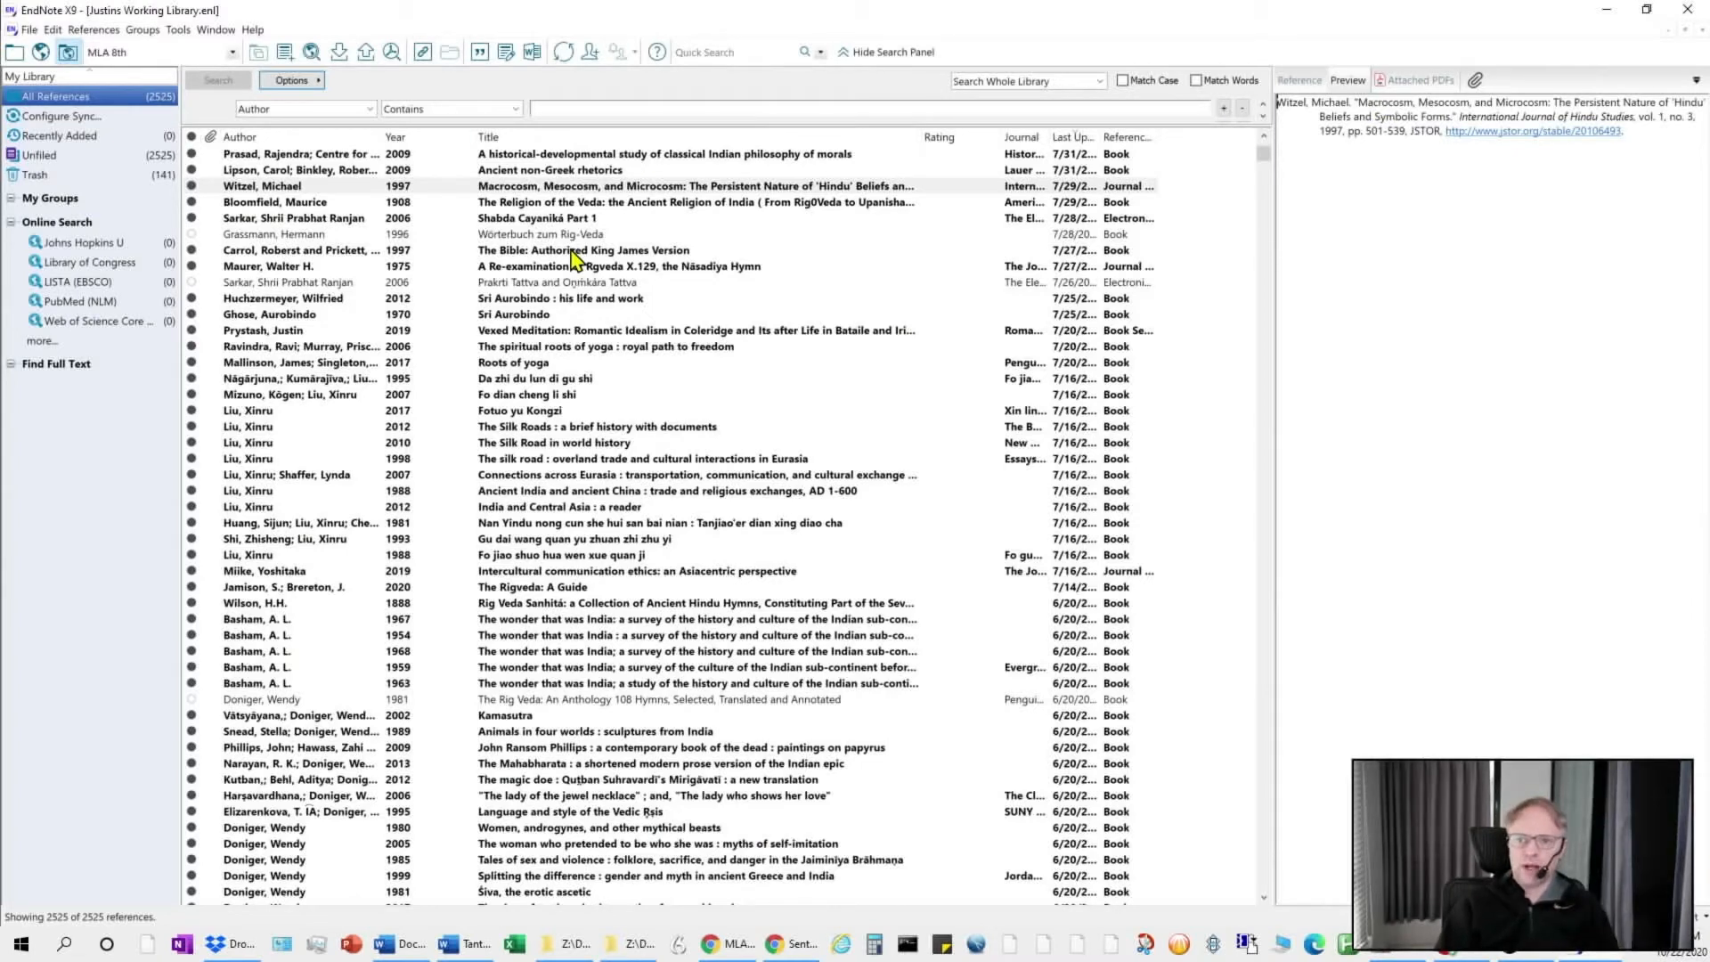
Create a new reference, filling in the author's name, the year 1922 and the title "A Silly Example"
left_click(92, 30)
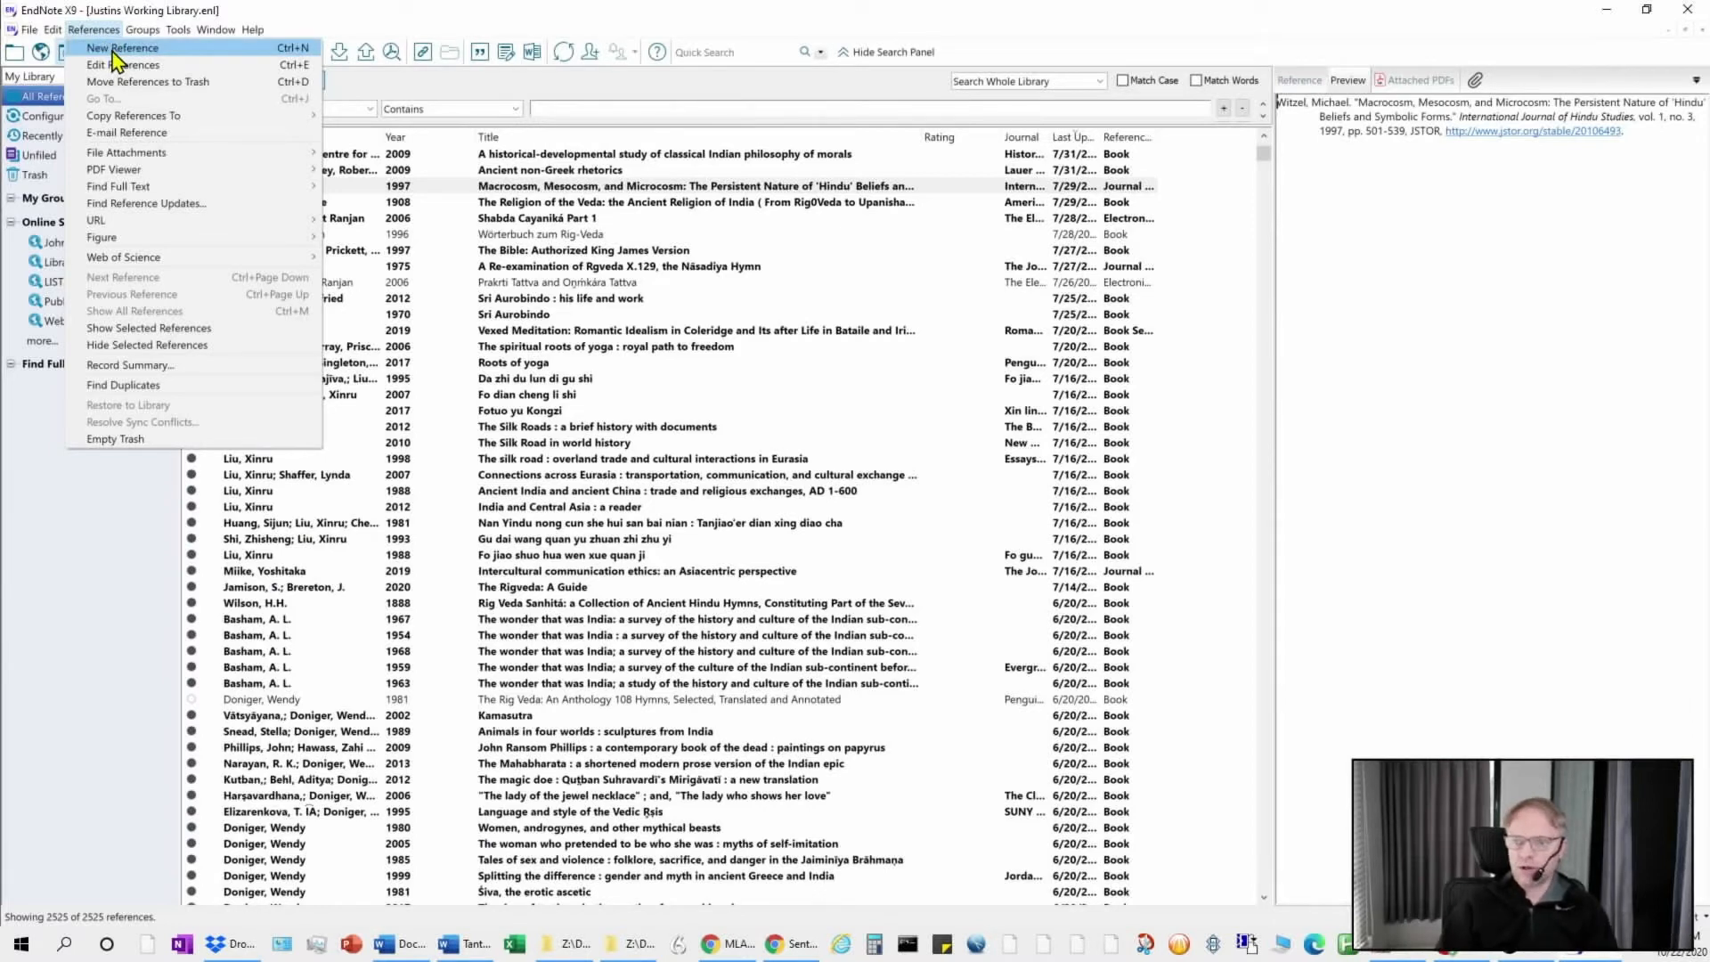
left_click(114, 49)
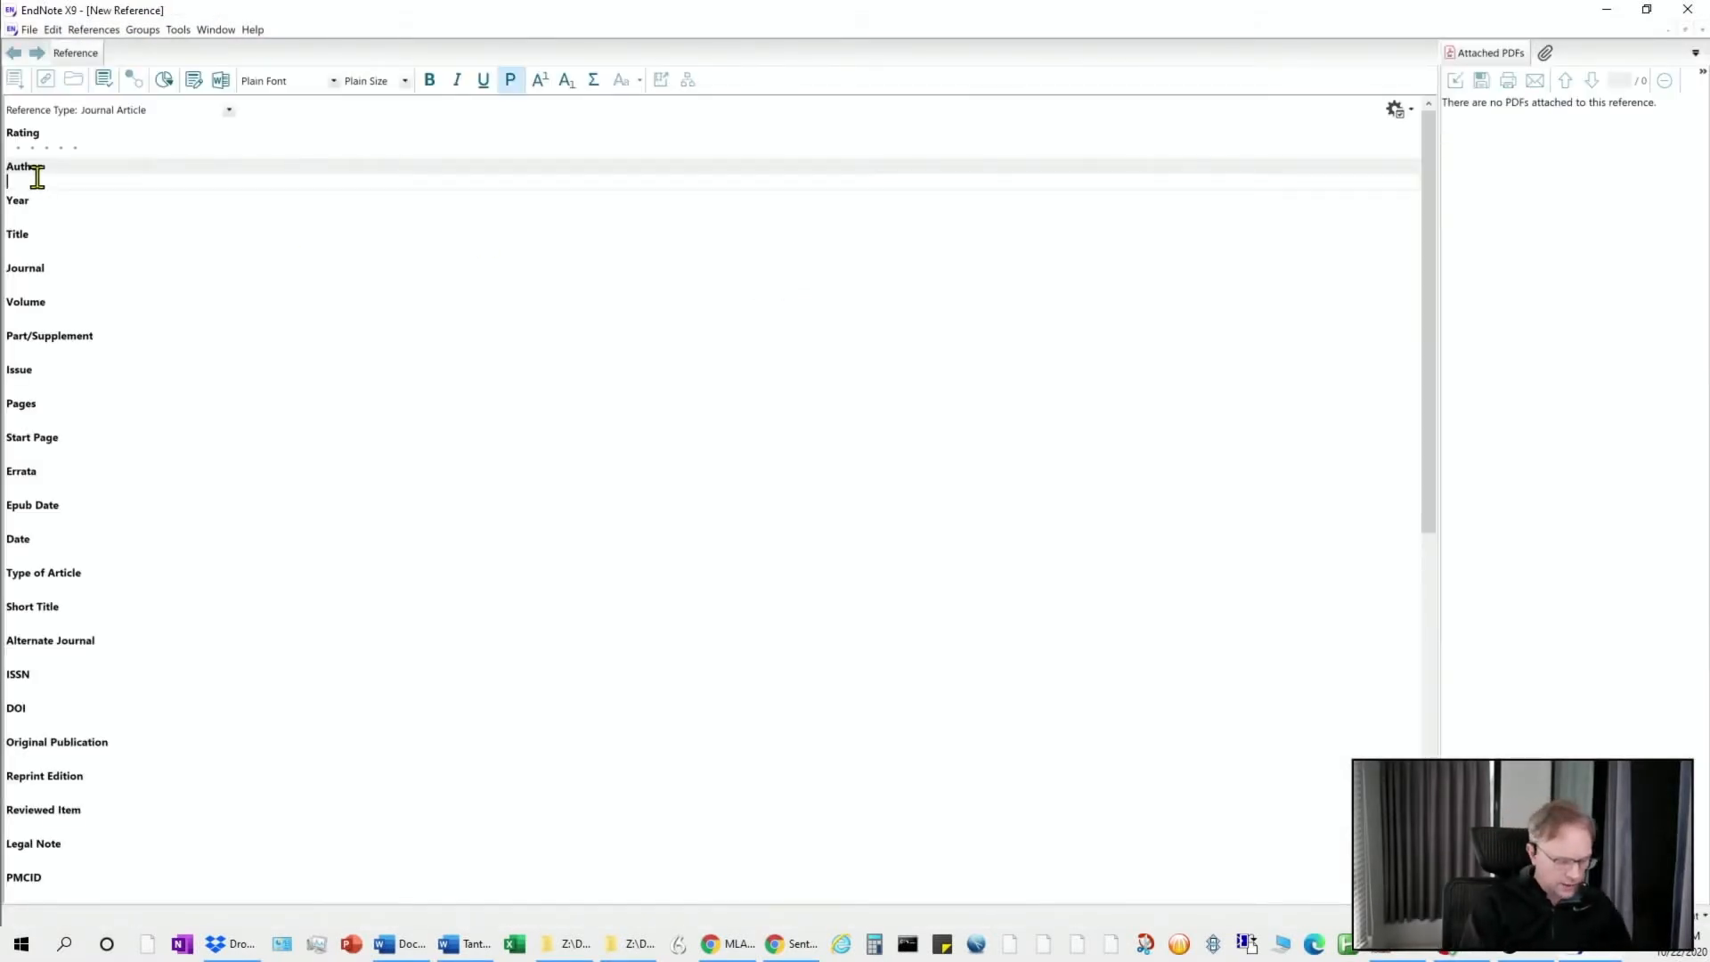
type("Seus, Hero")
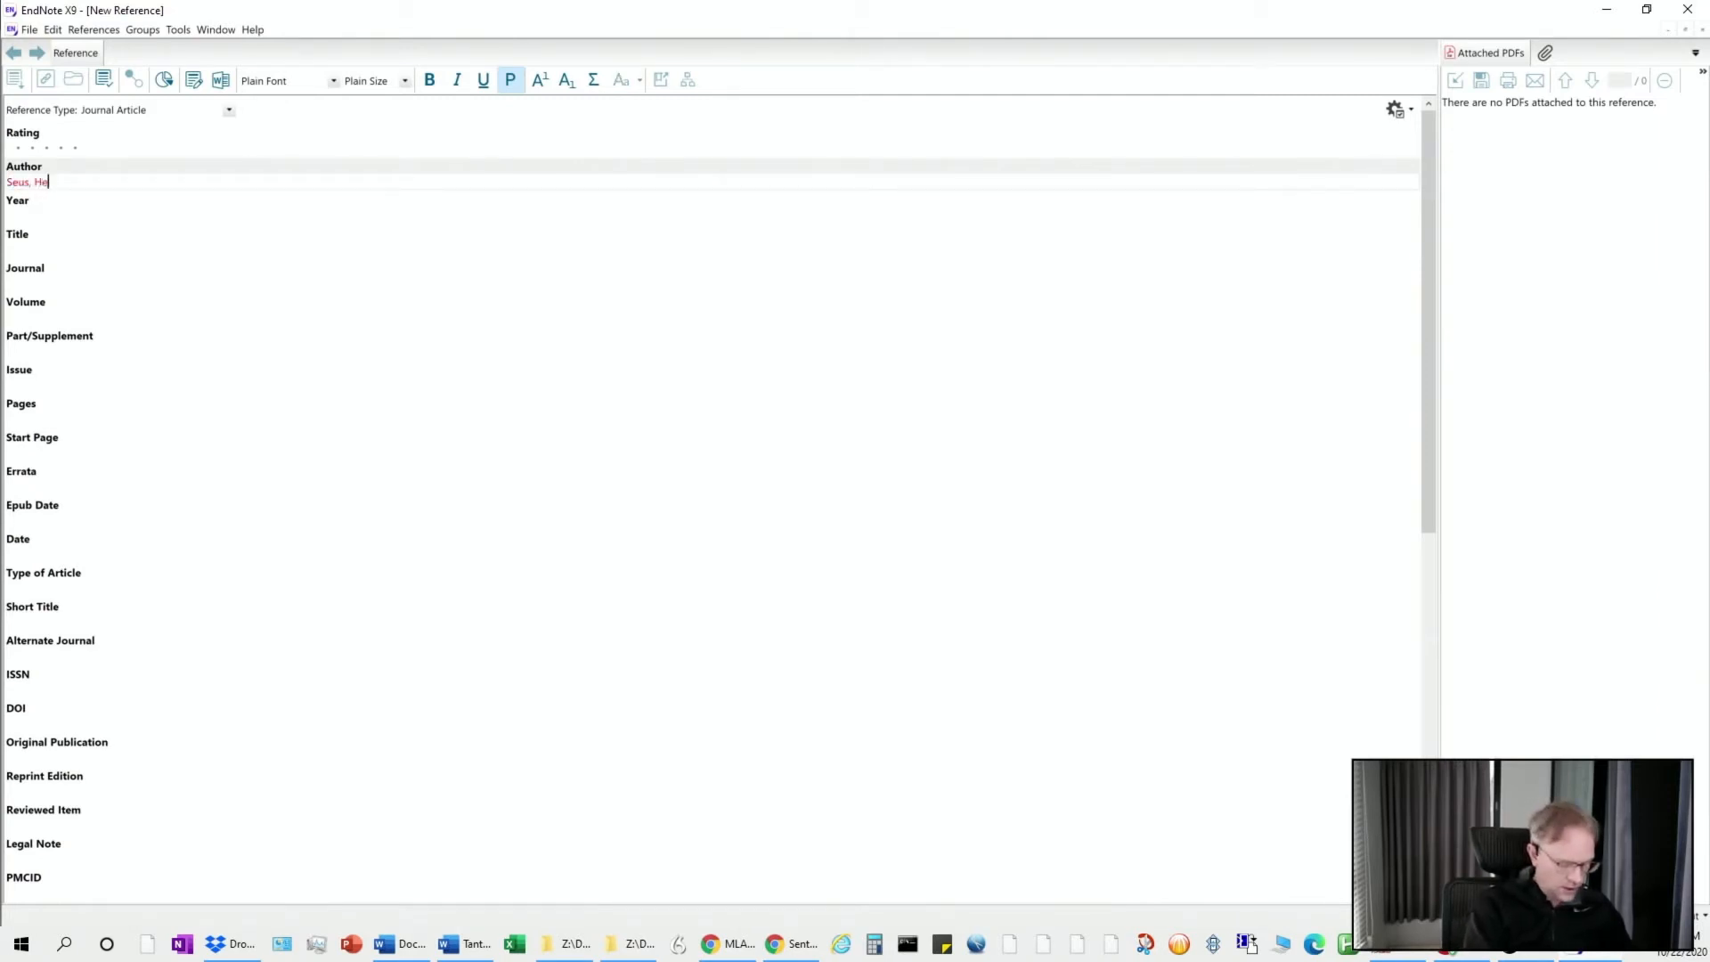
left_click(95, 212)
type("1922")
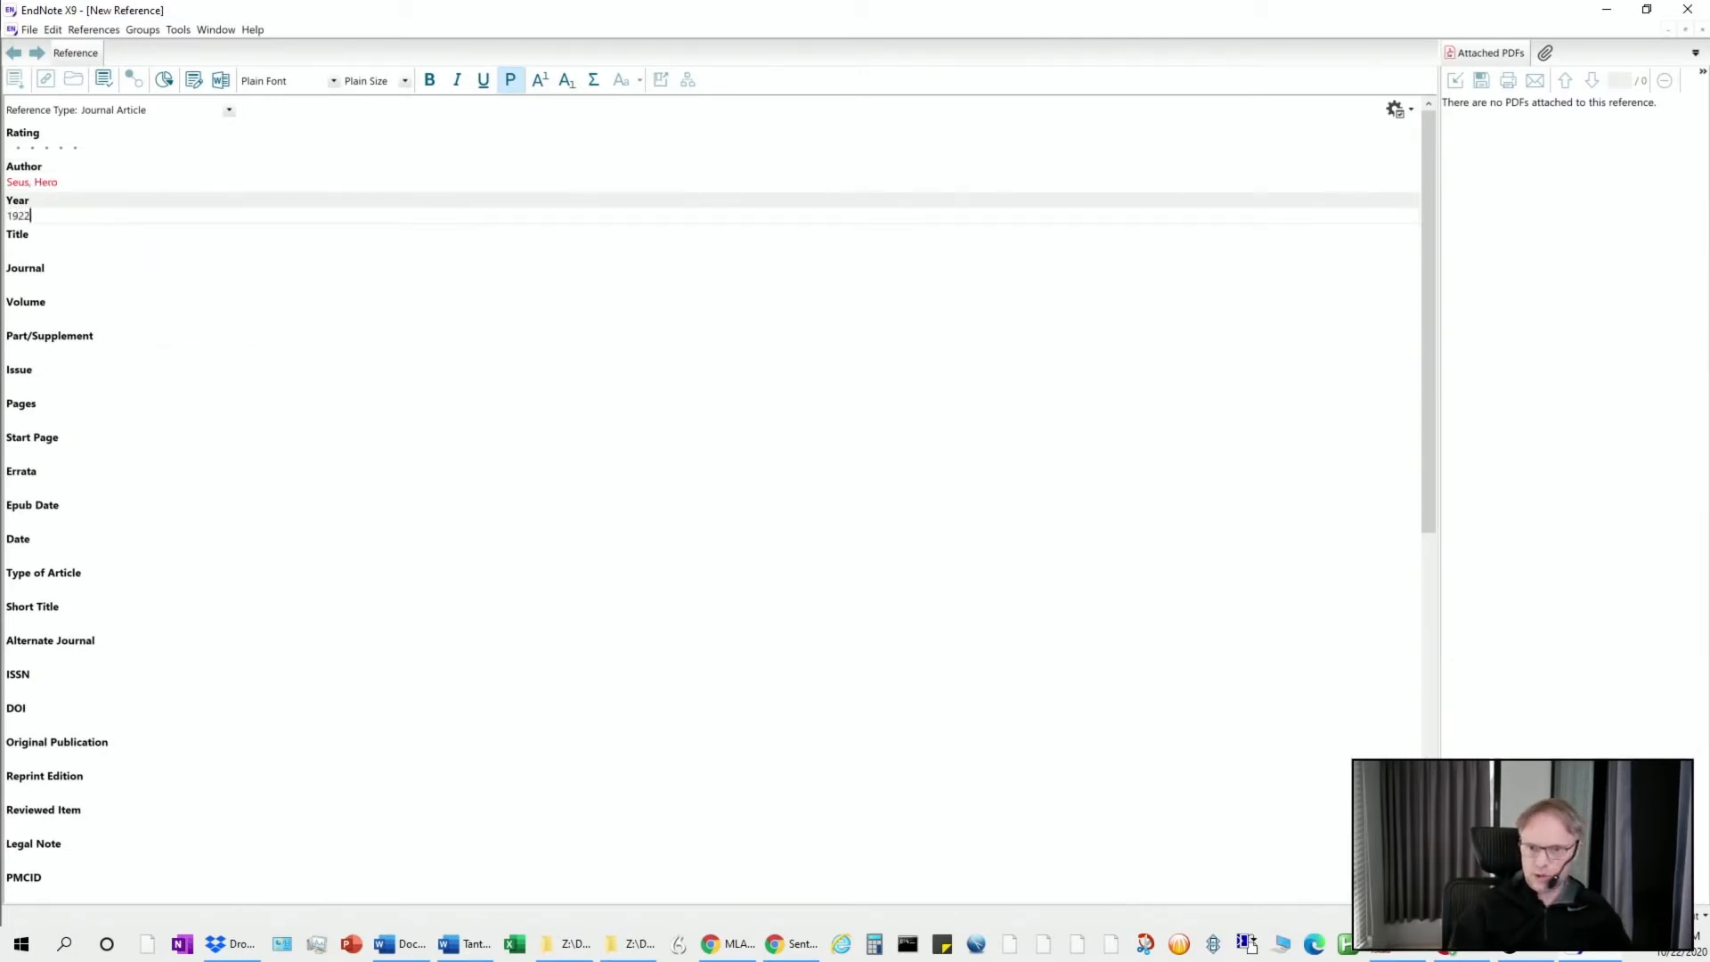
left_click(60, 244)
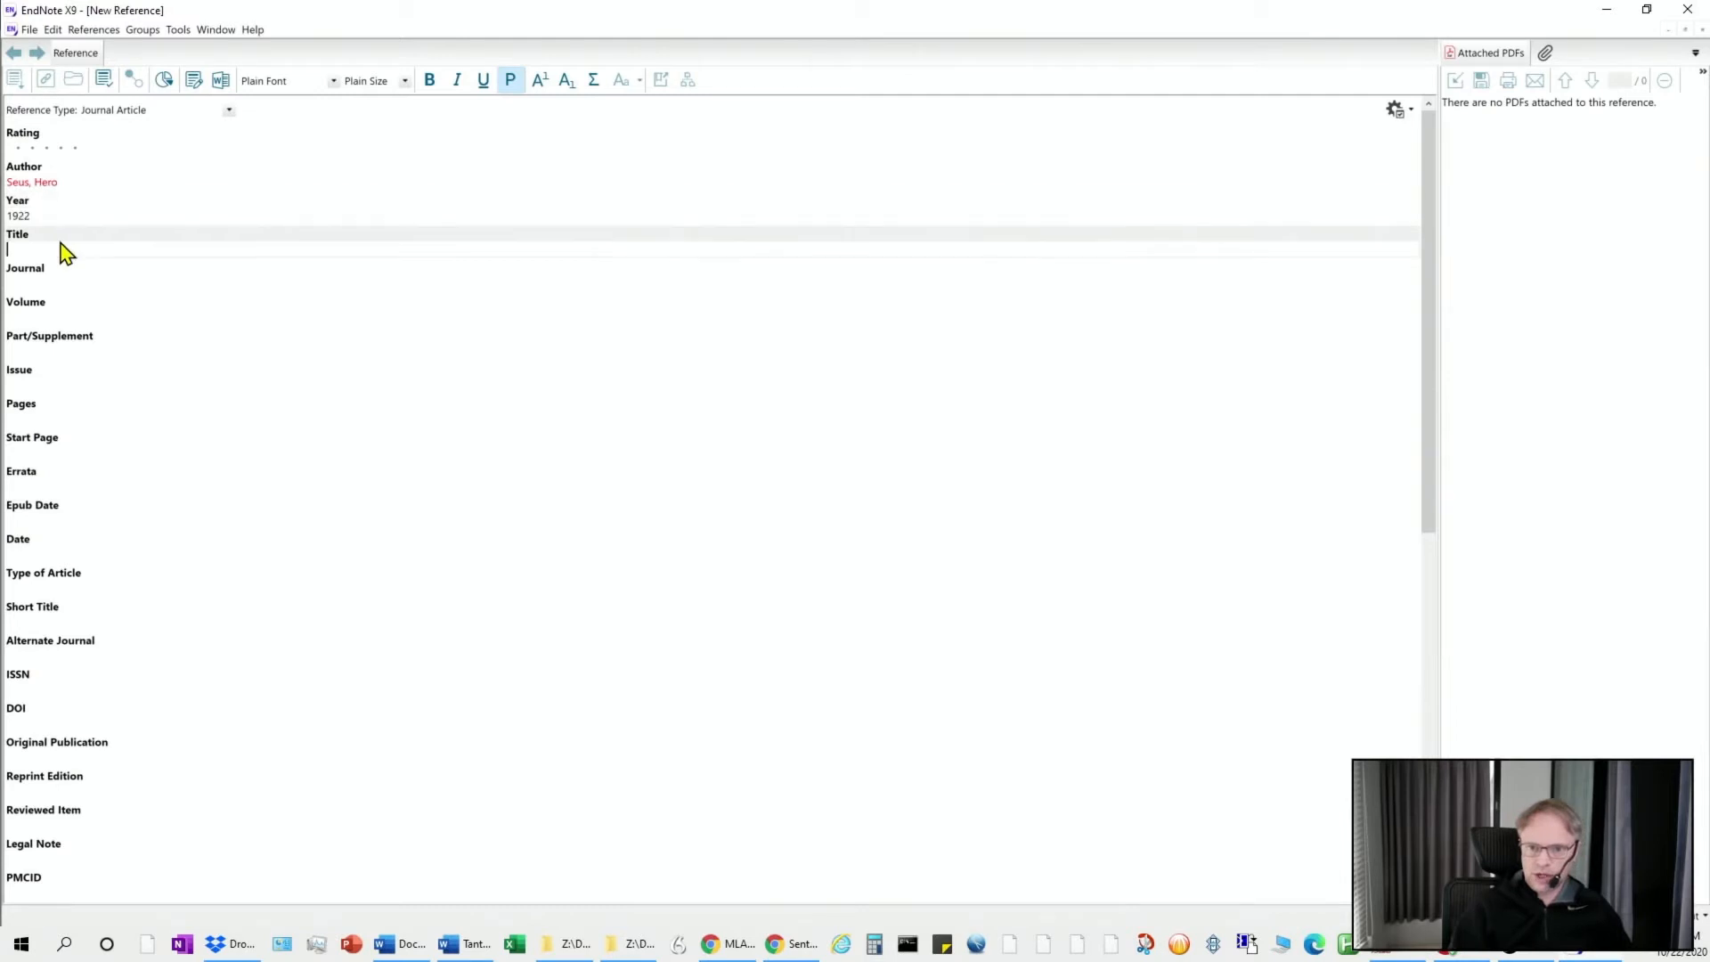
type("A S")
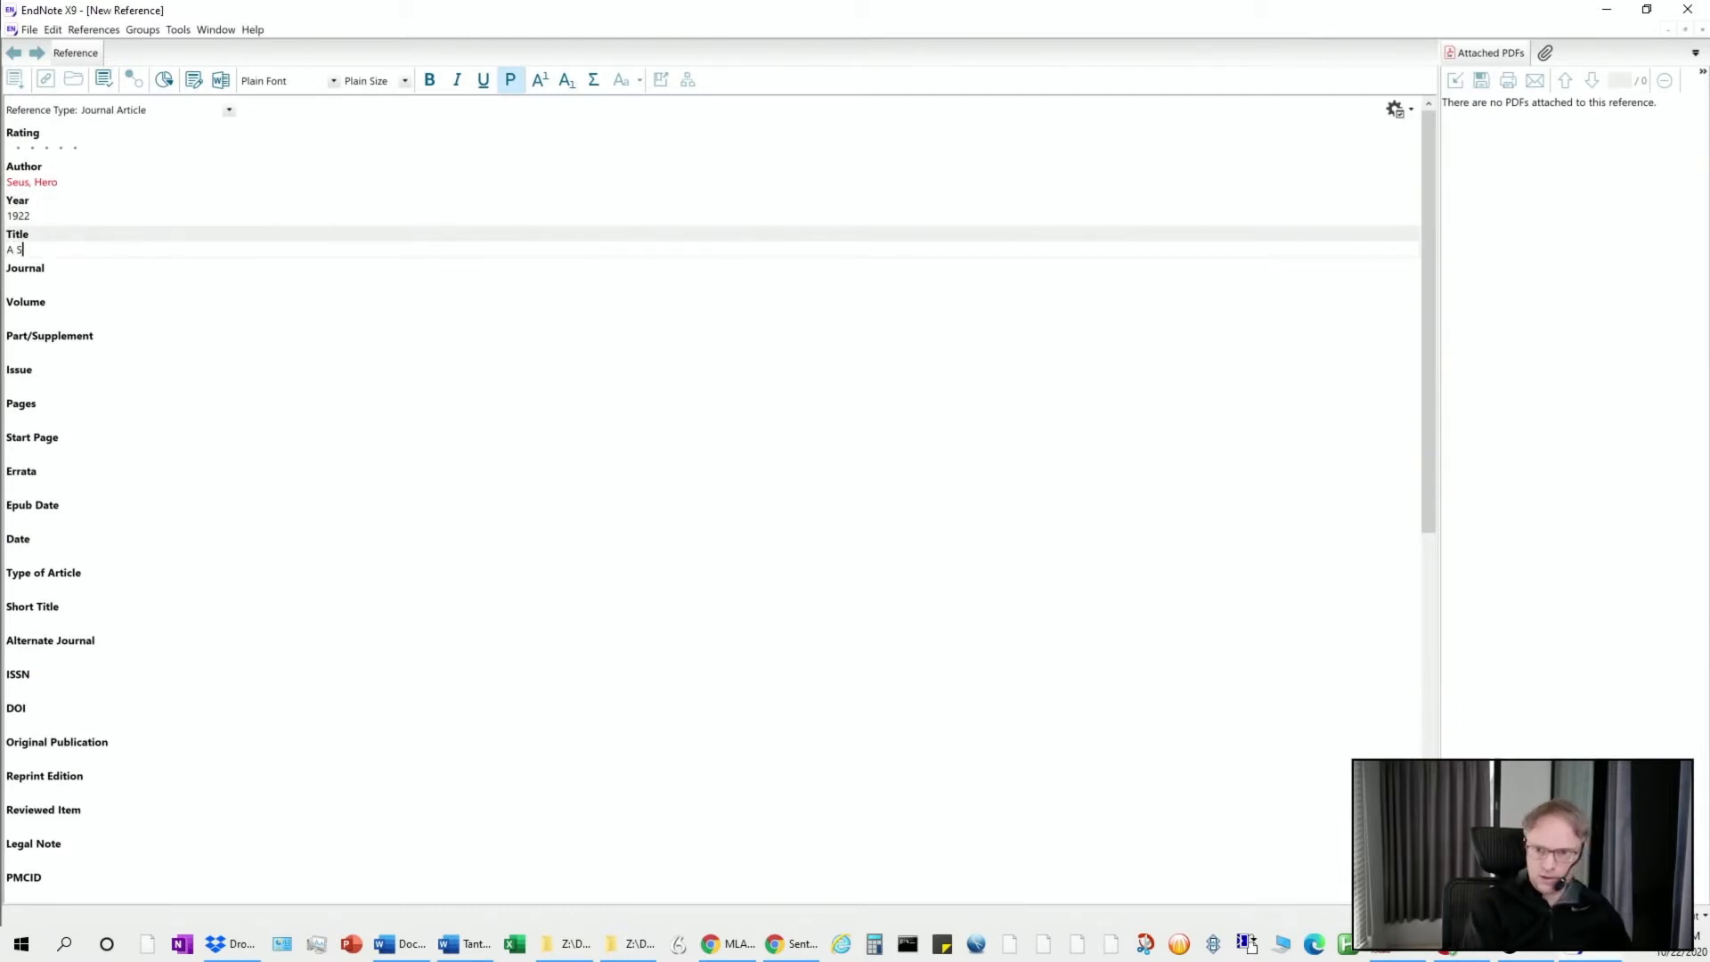
type("illy ")
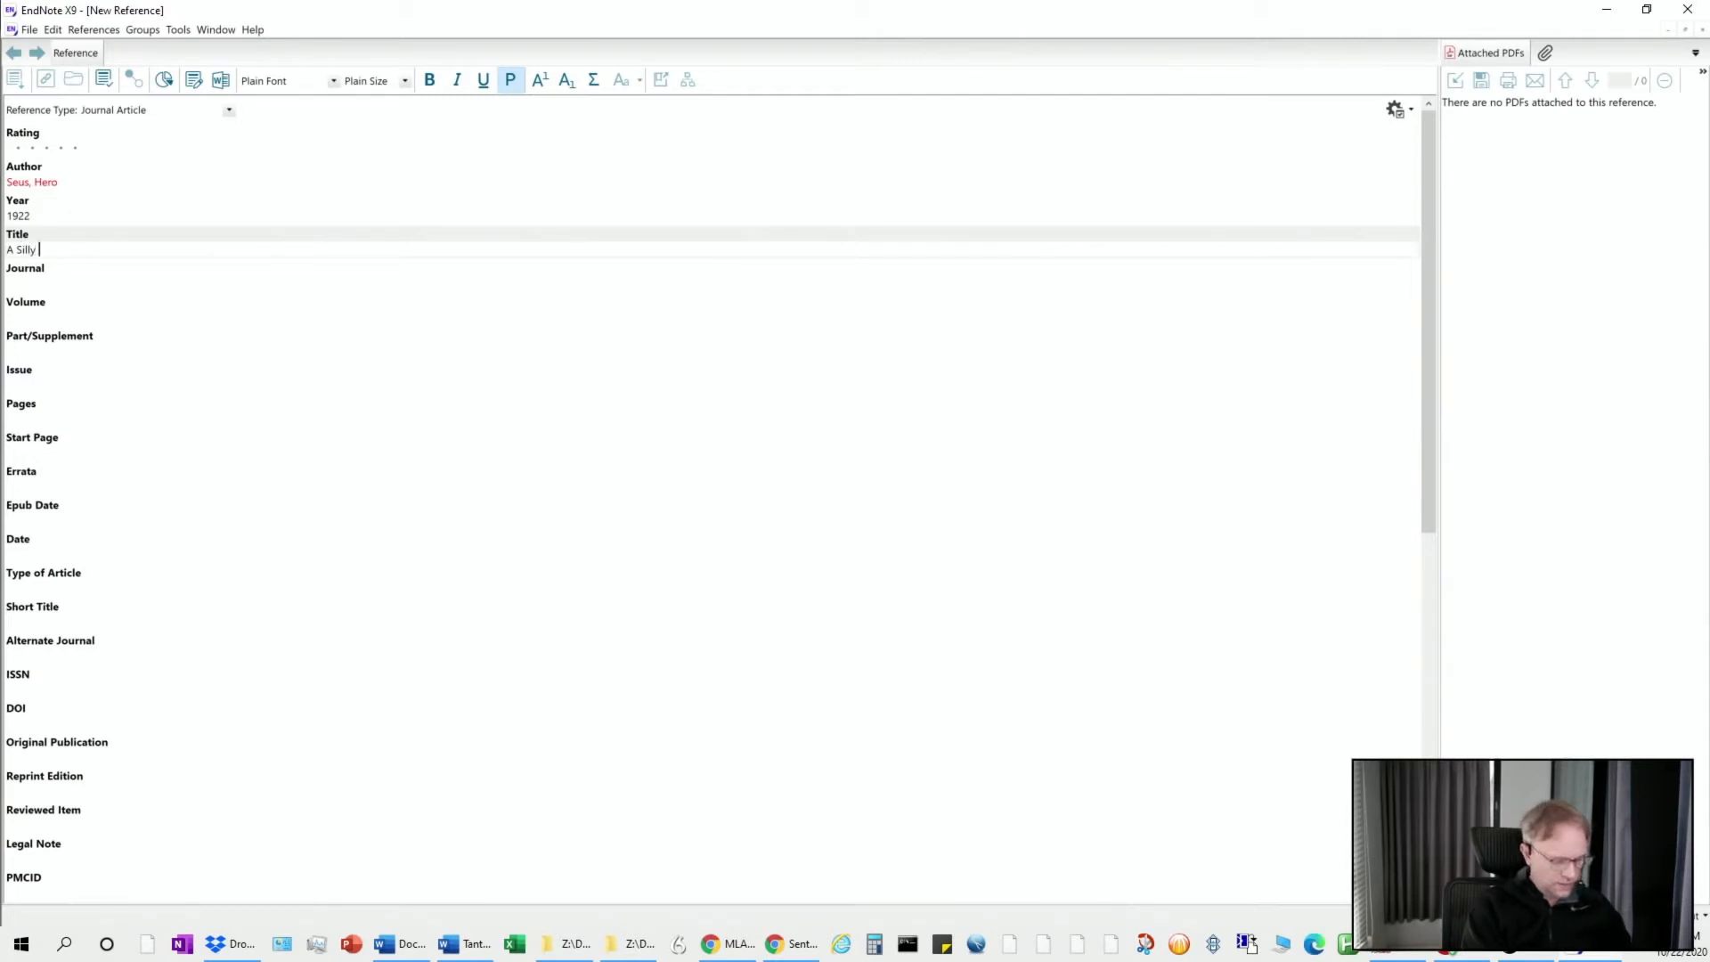
type("Example")
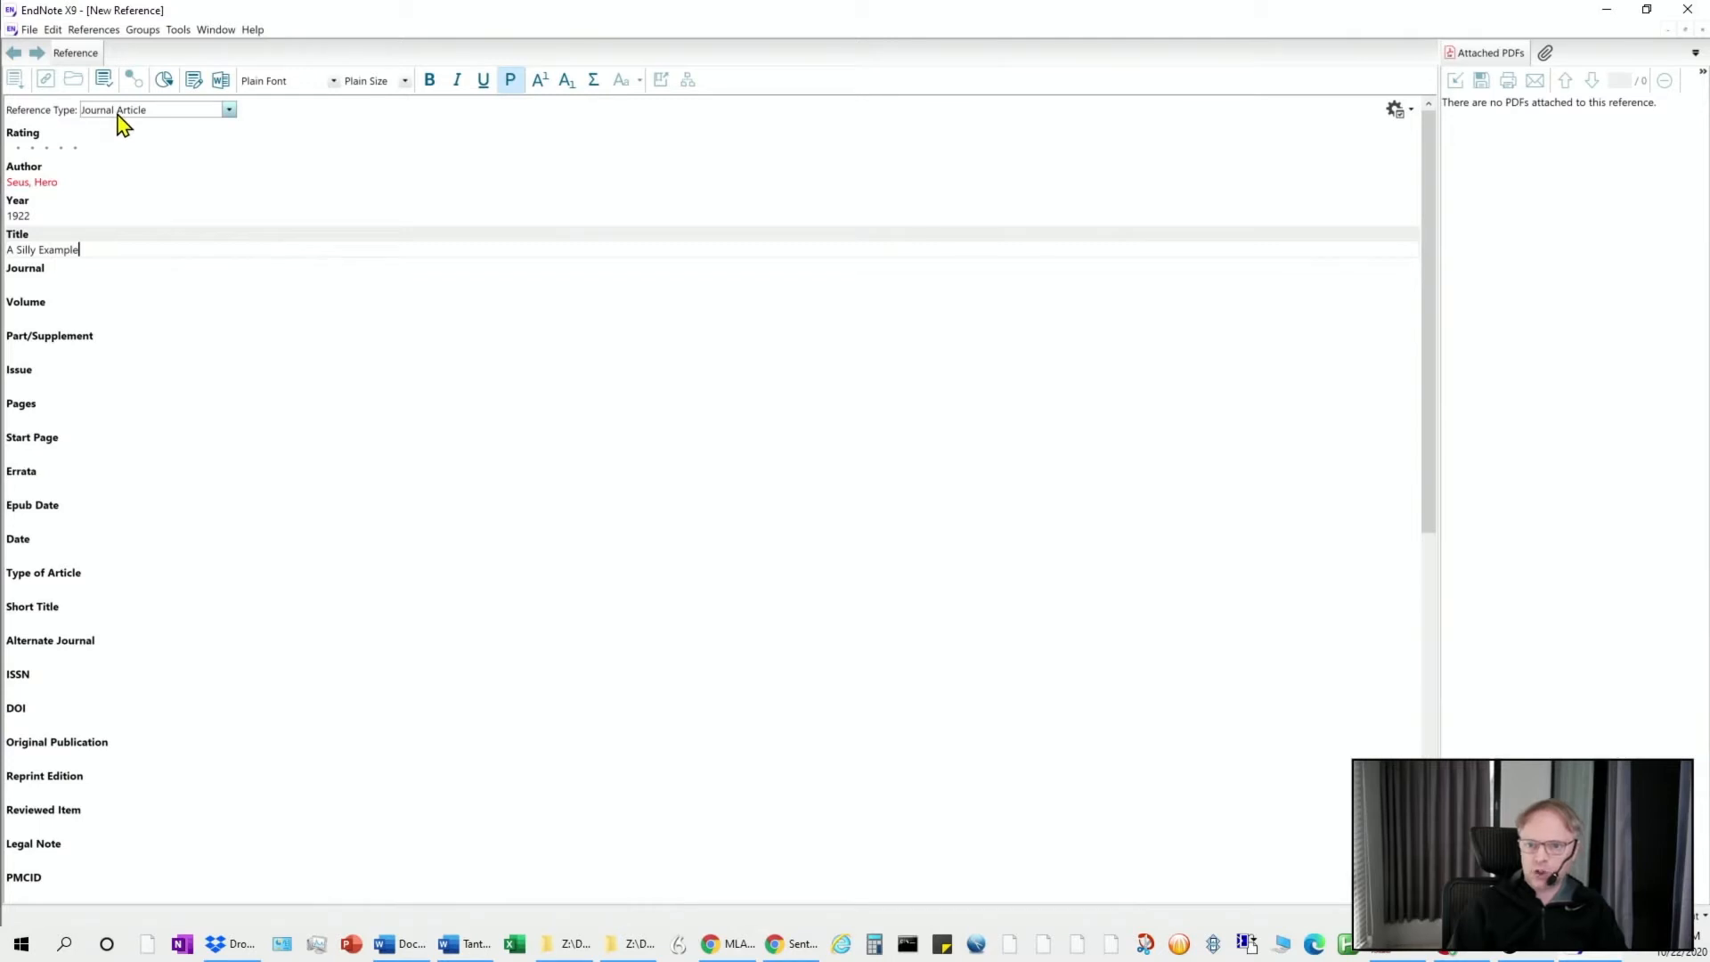
Review the available reference types, change the new reference's type to Book, and set its publisher to "Me"
left_click(229, 112)
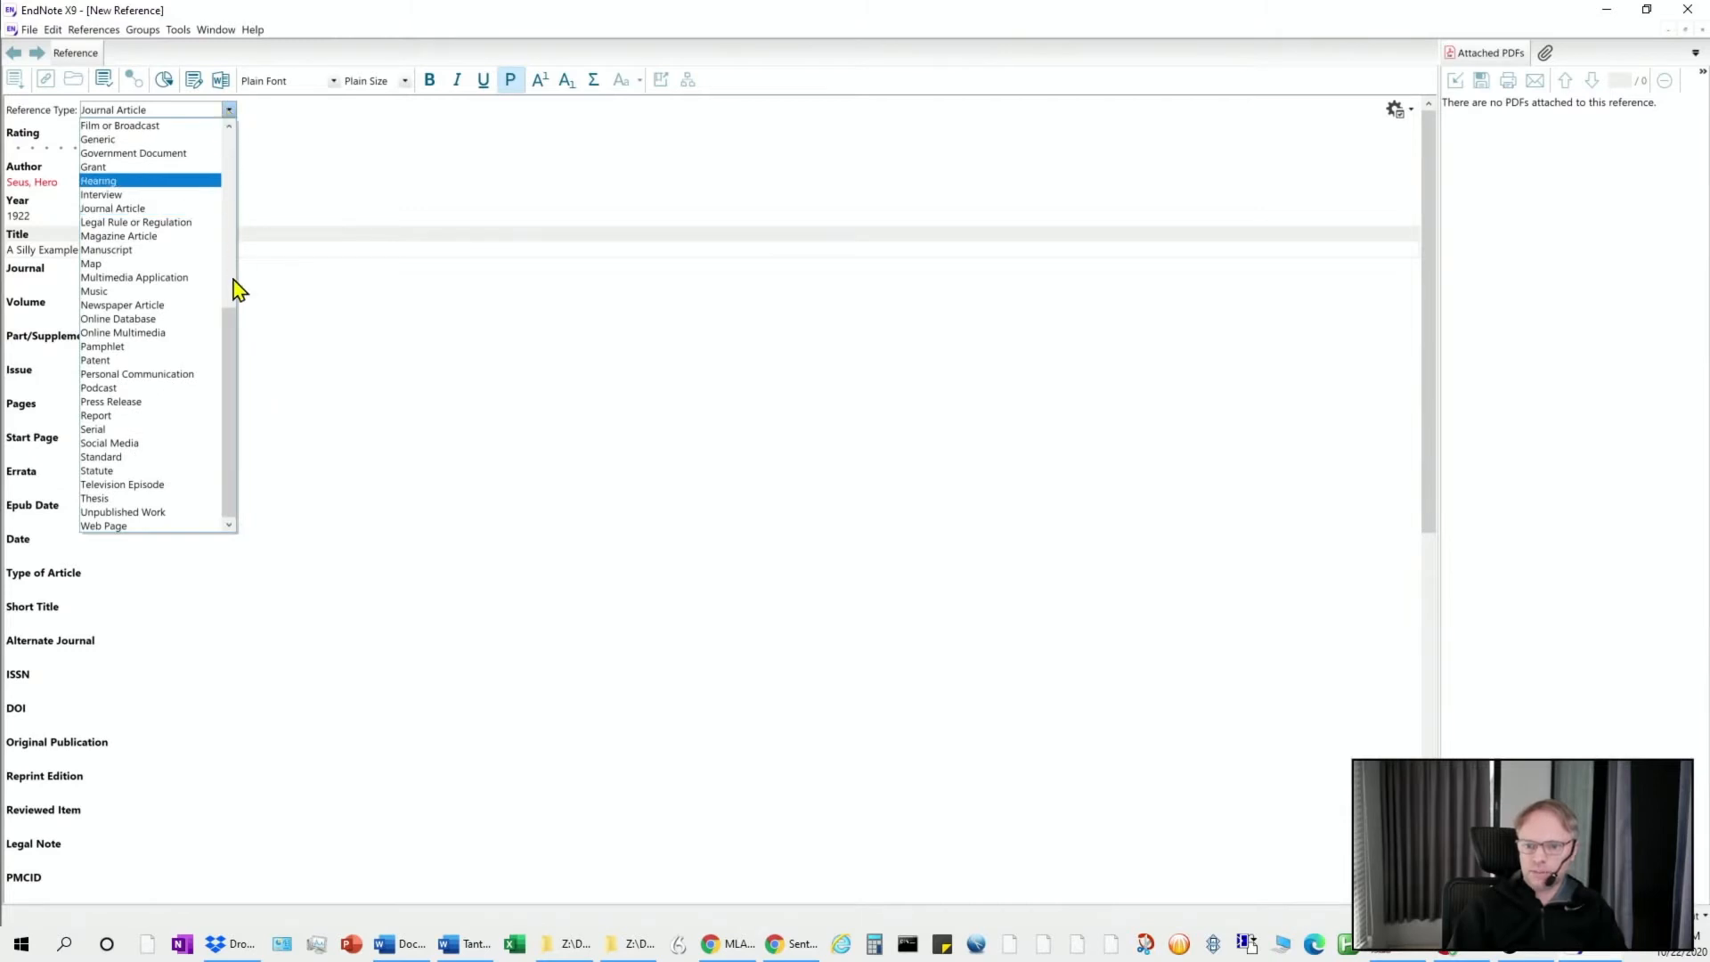
left_click_drag(237, 367, 241, 168)
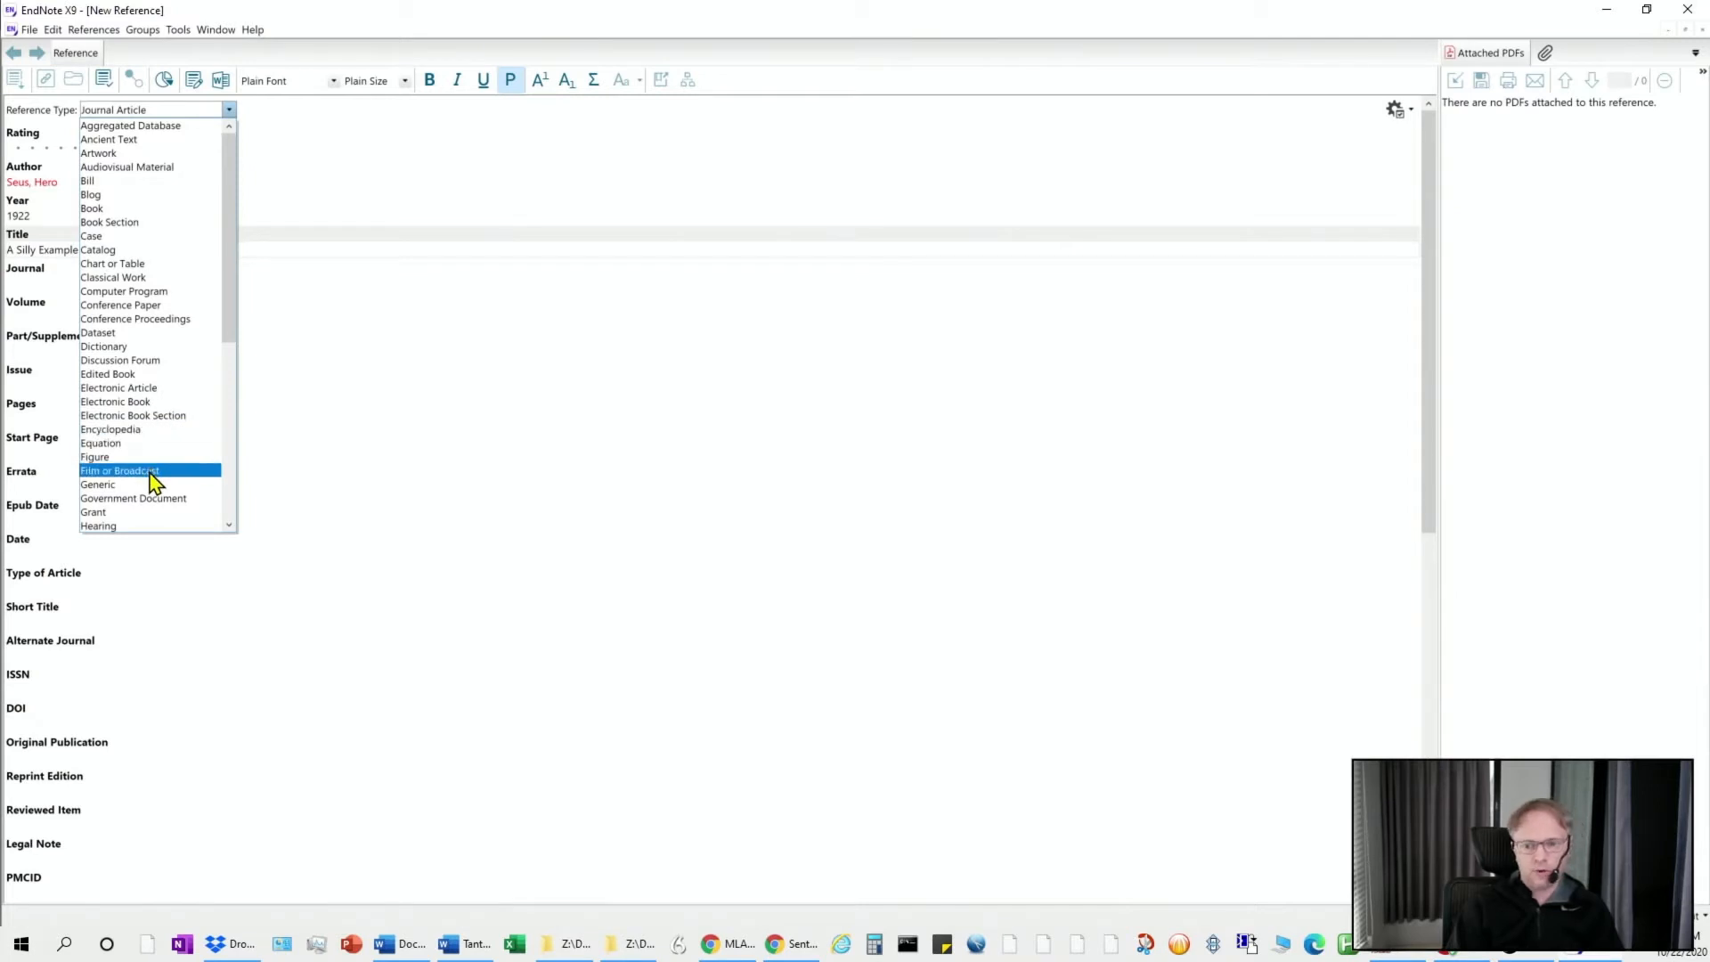
left_click(124, 209)
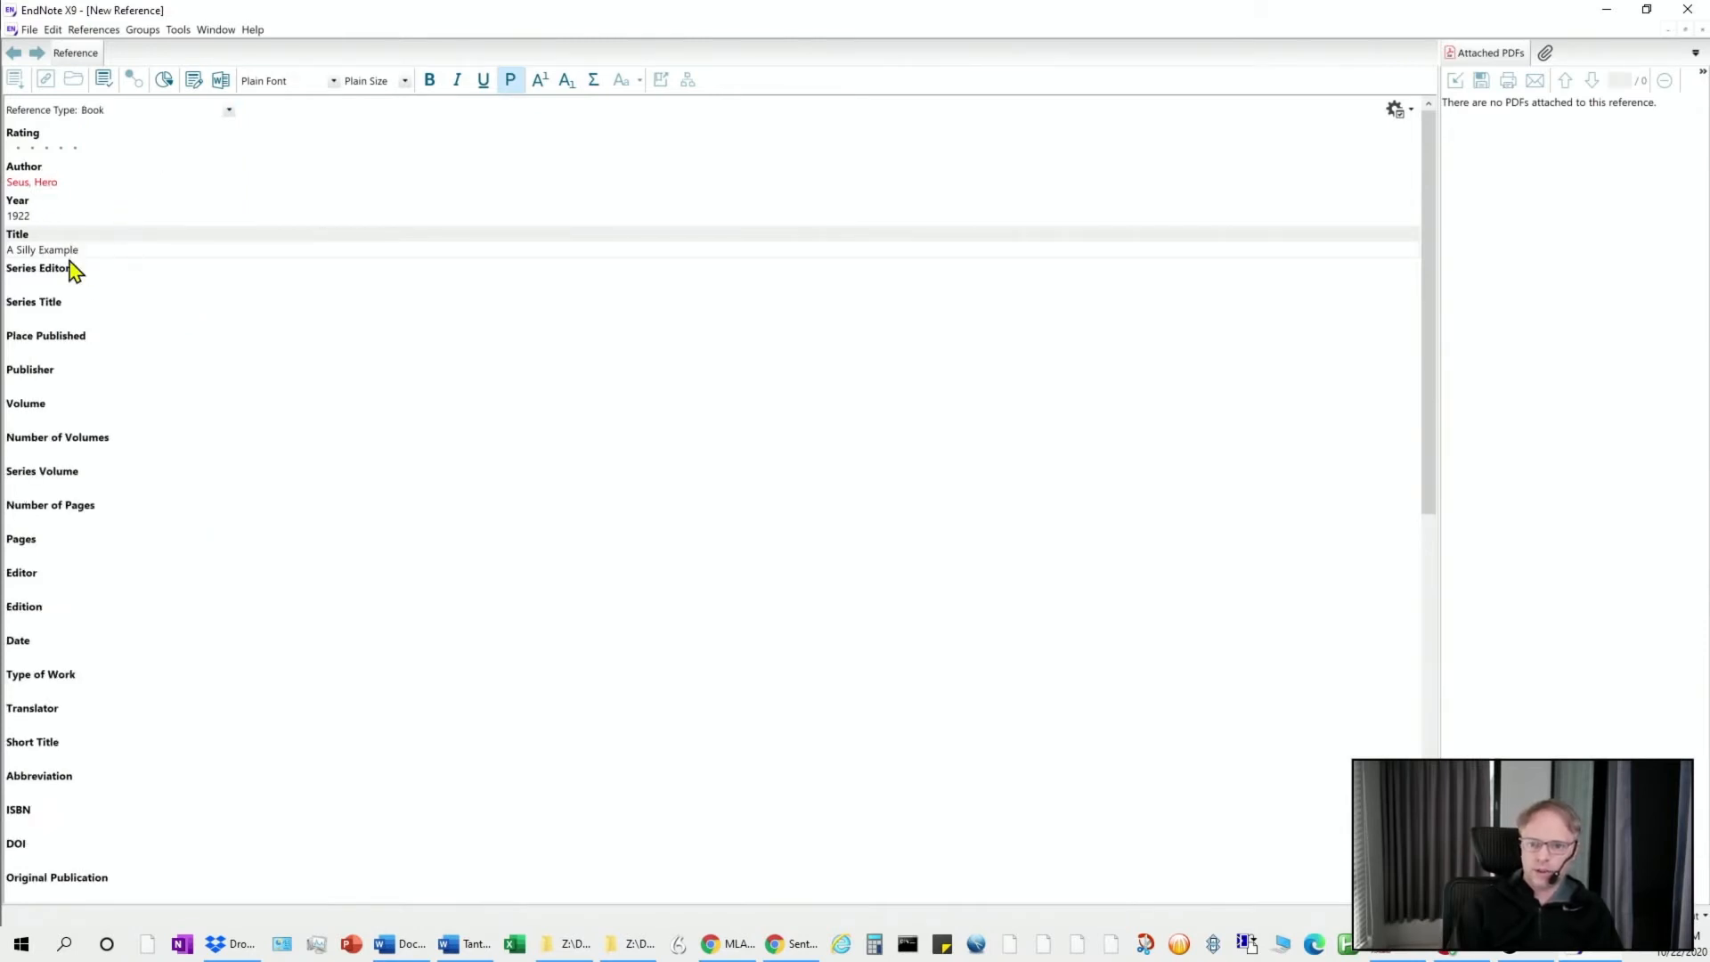
left_click(25, 383)
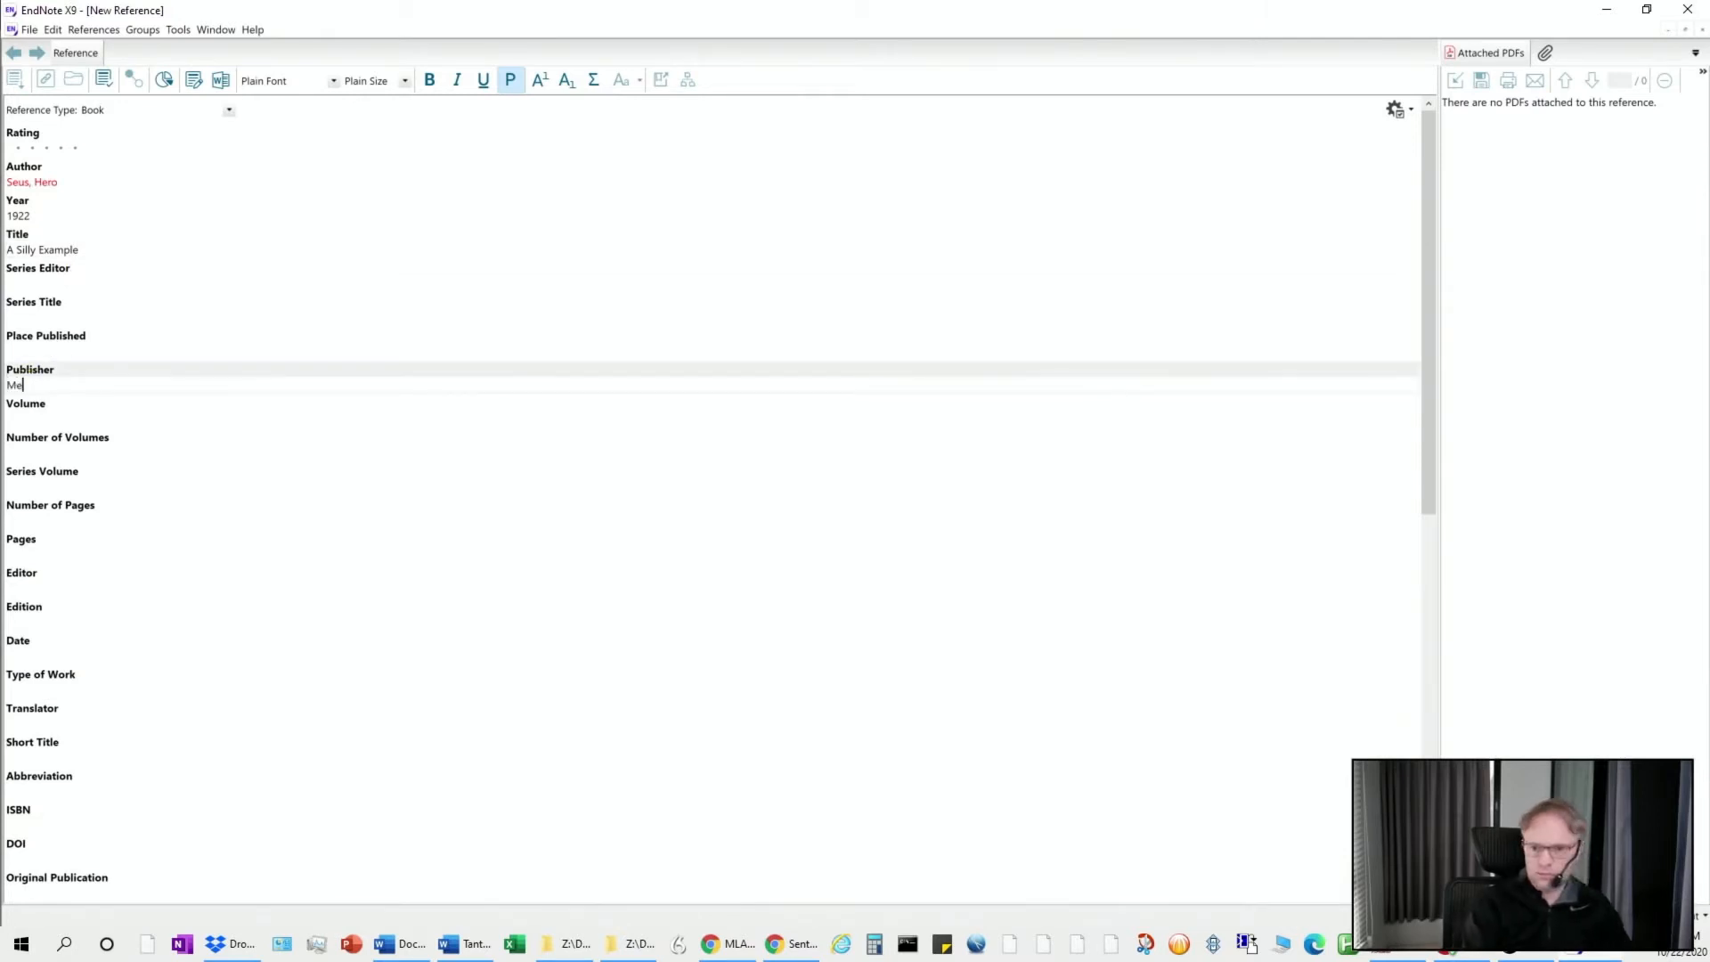
type("Me")
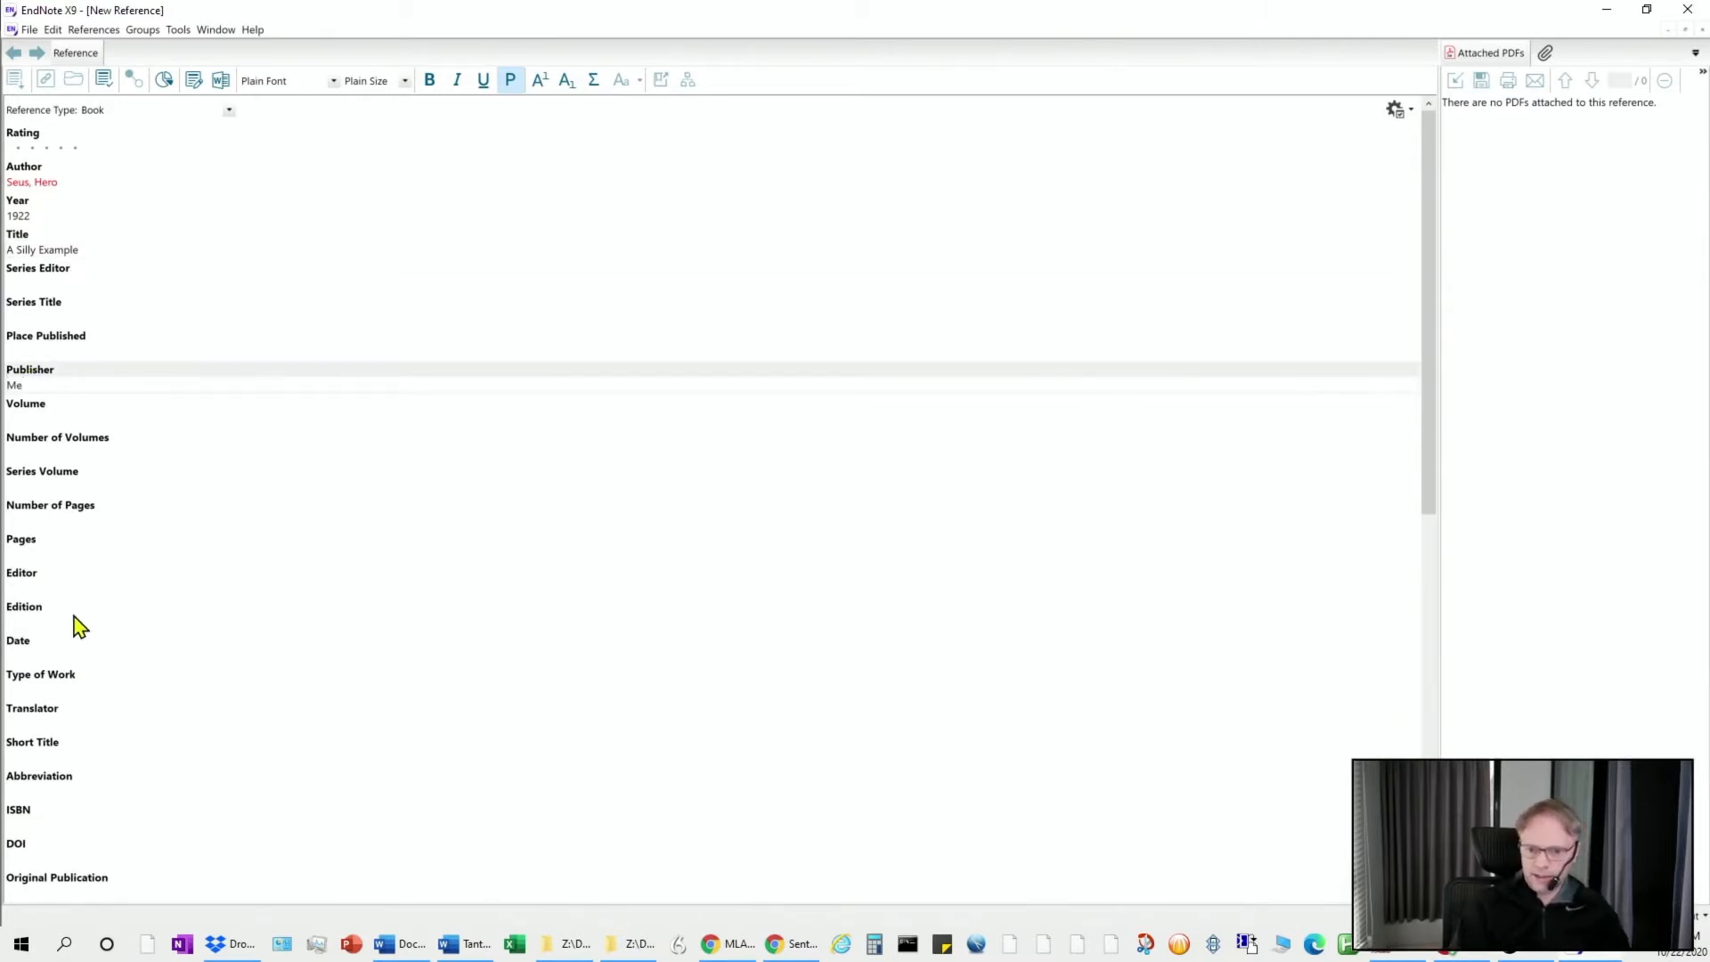
Set the new book reference's edition to 1, save the reference and close it to return to the library
left_click(26, 624)
type("1")
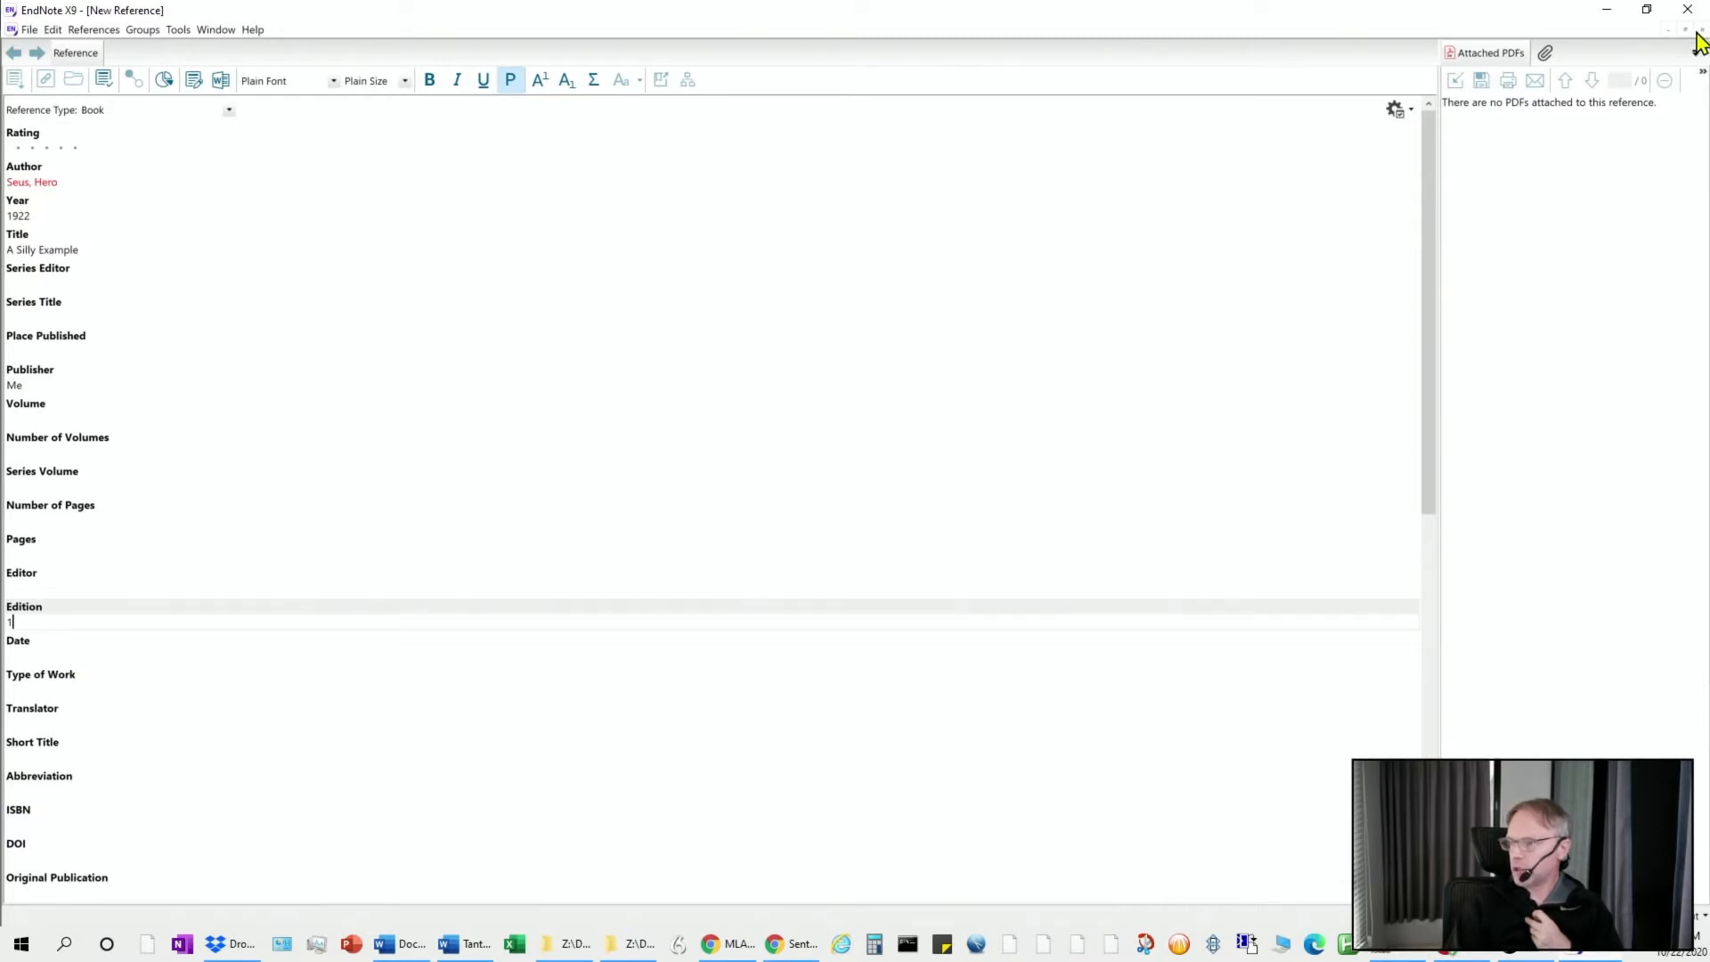
left_click(94, 30)
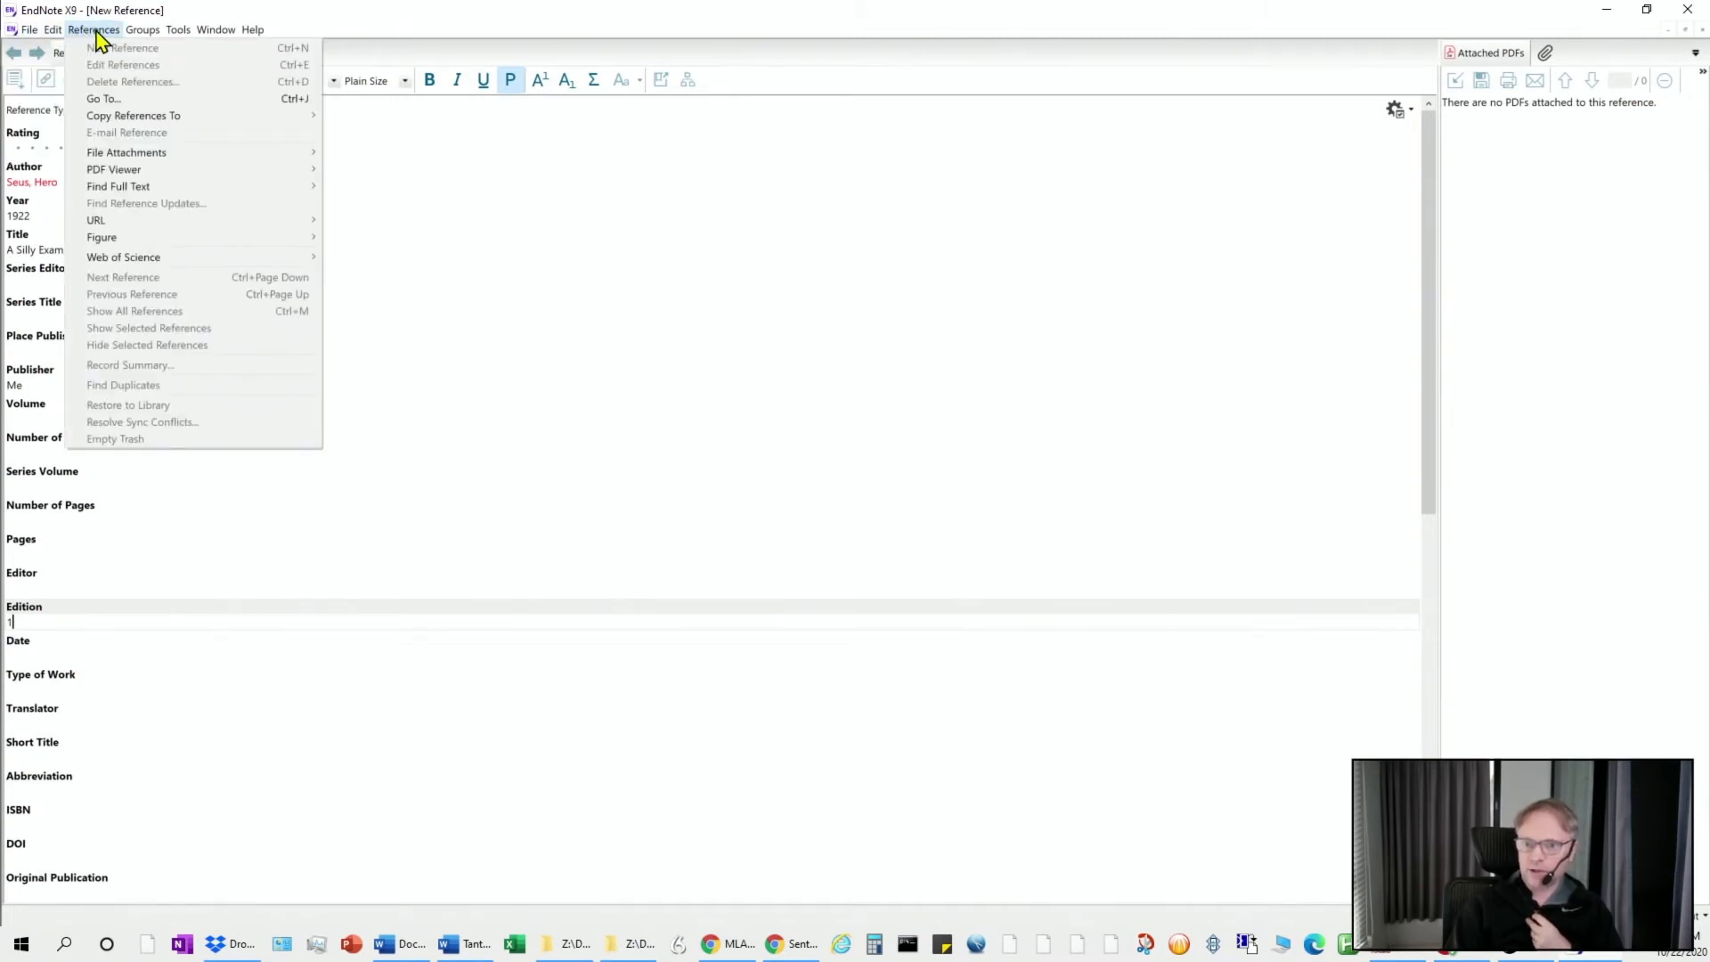
mouse_move(29, 34)
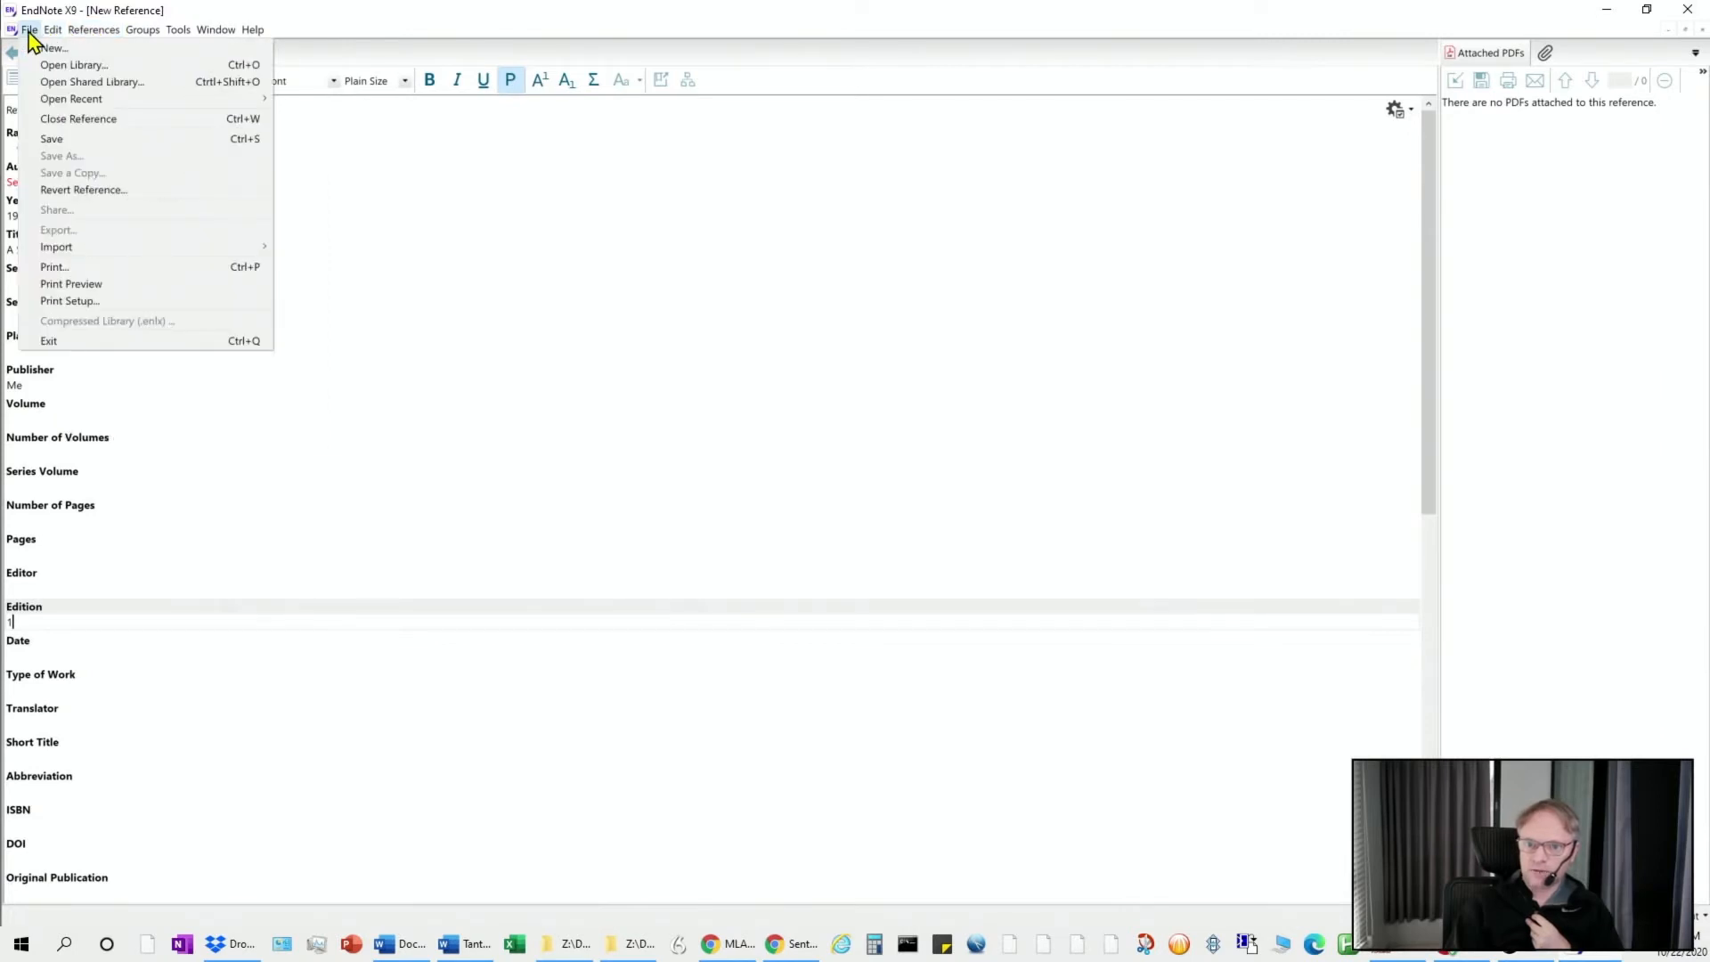
left_click(55, 140)
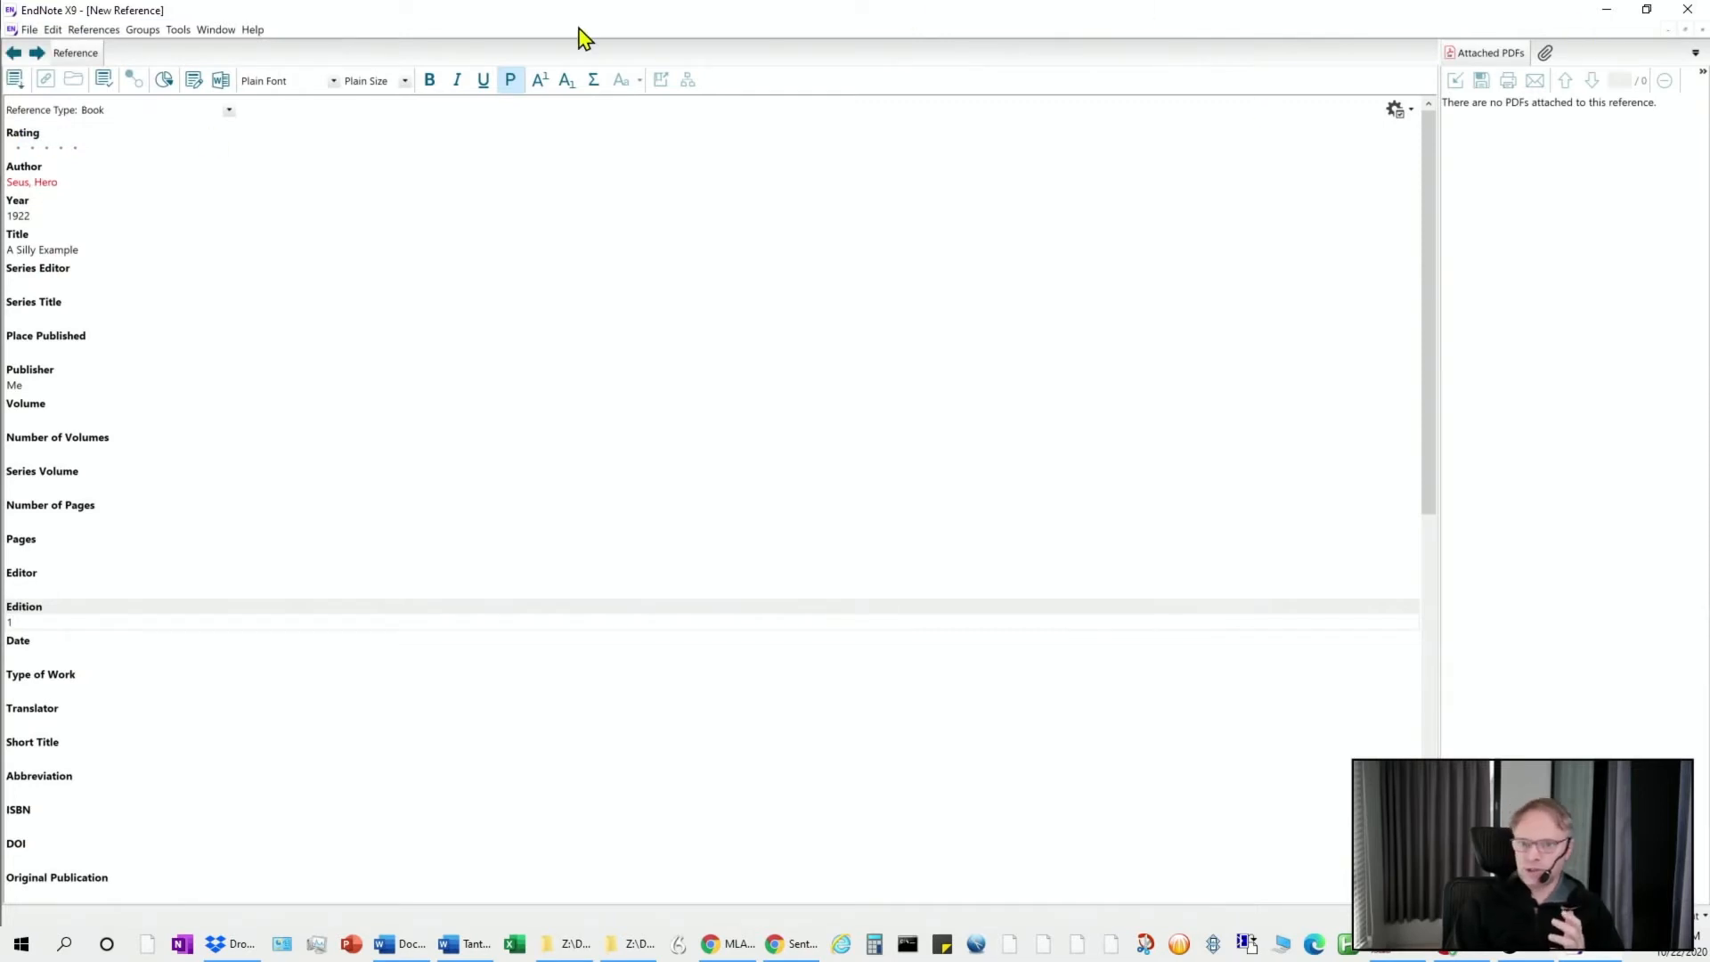
left_click(1703, 32)
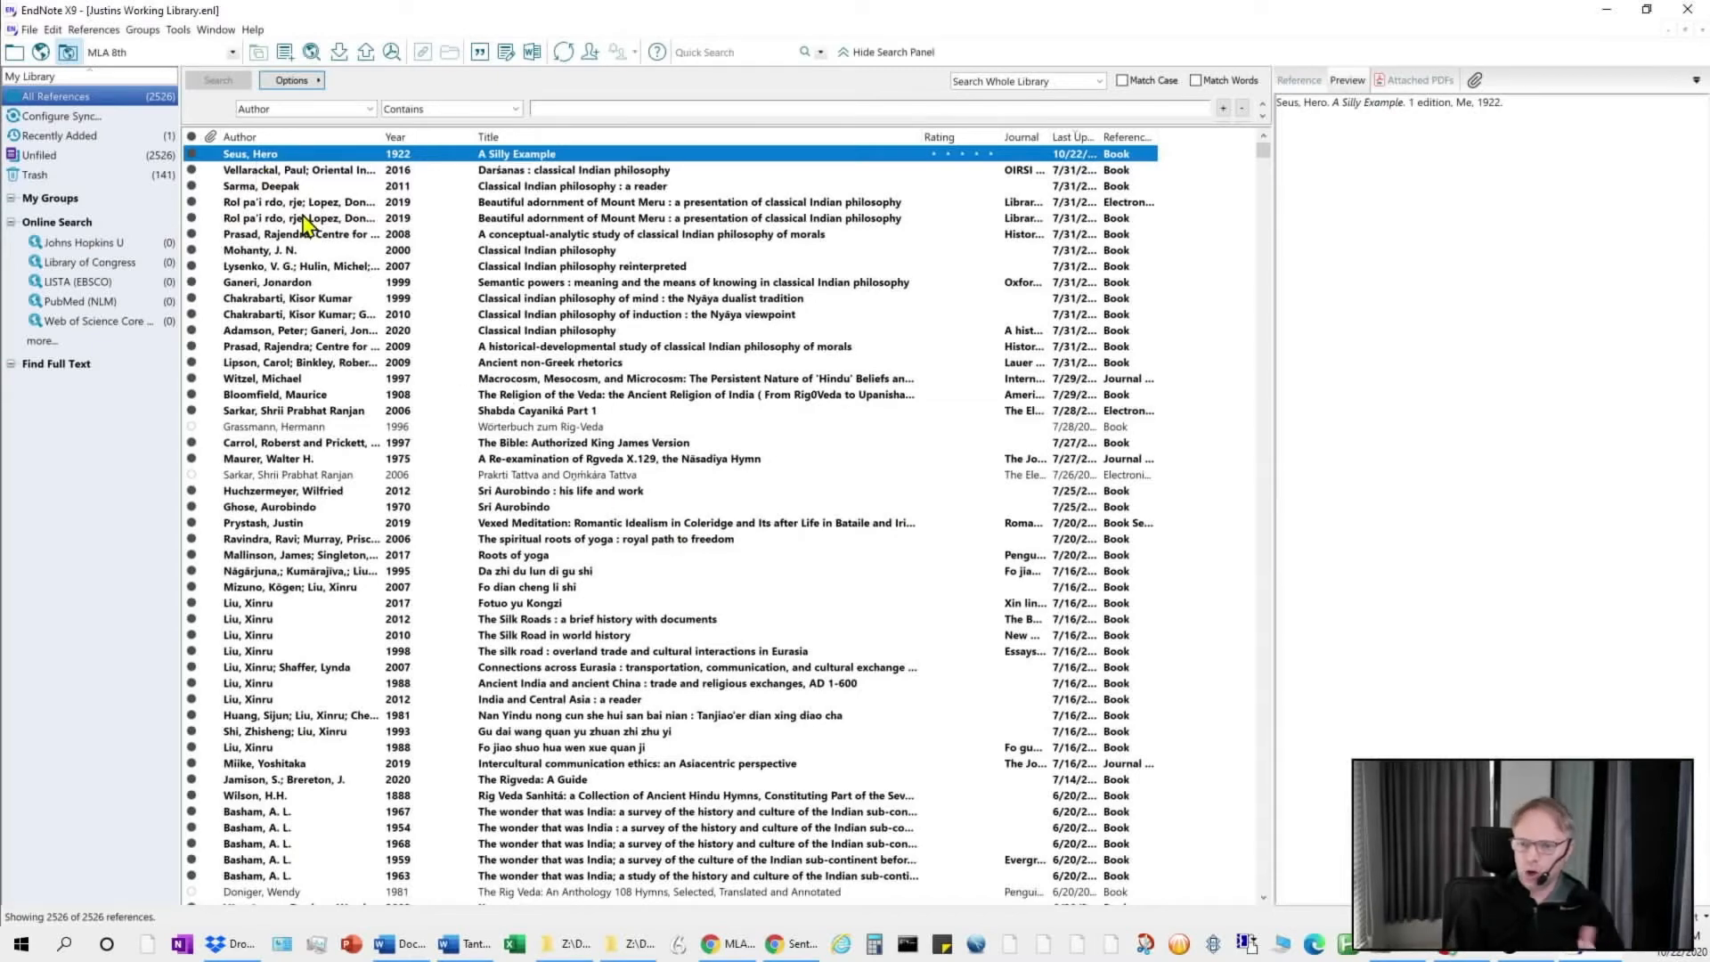
Sort the library's references by author and browse the list from entries without an author through the alphabetical names
left_click(254, 137)
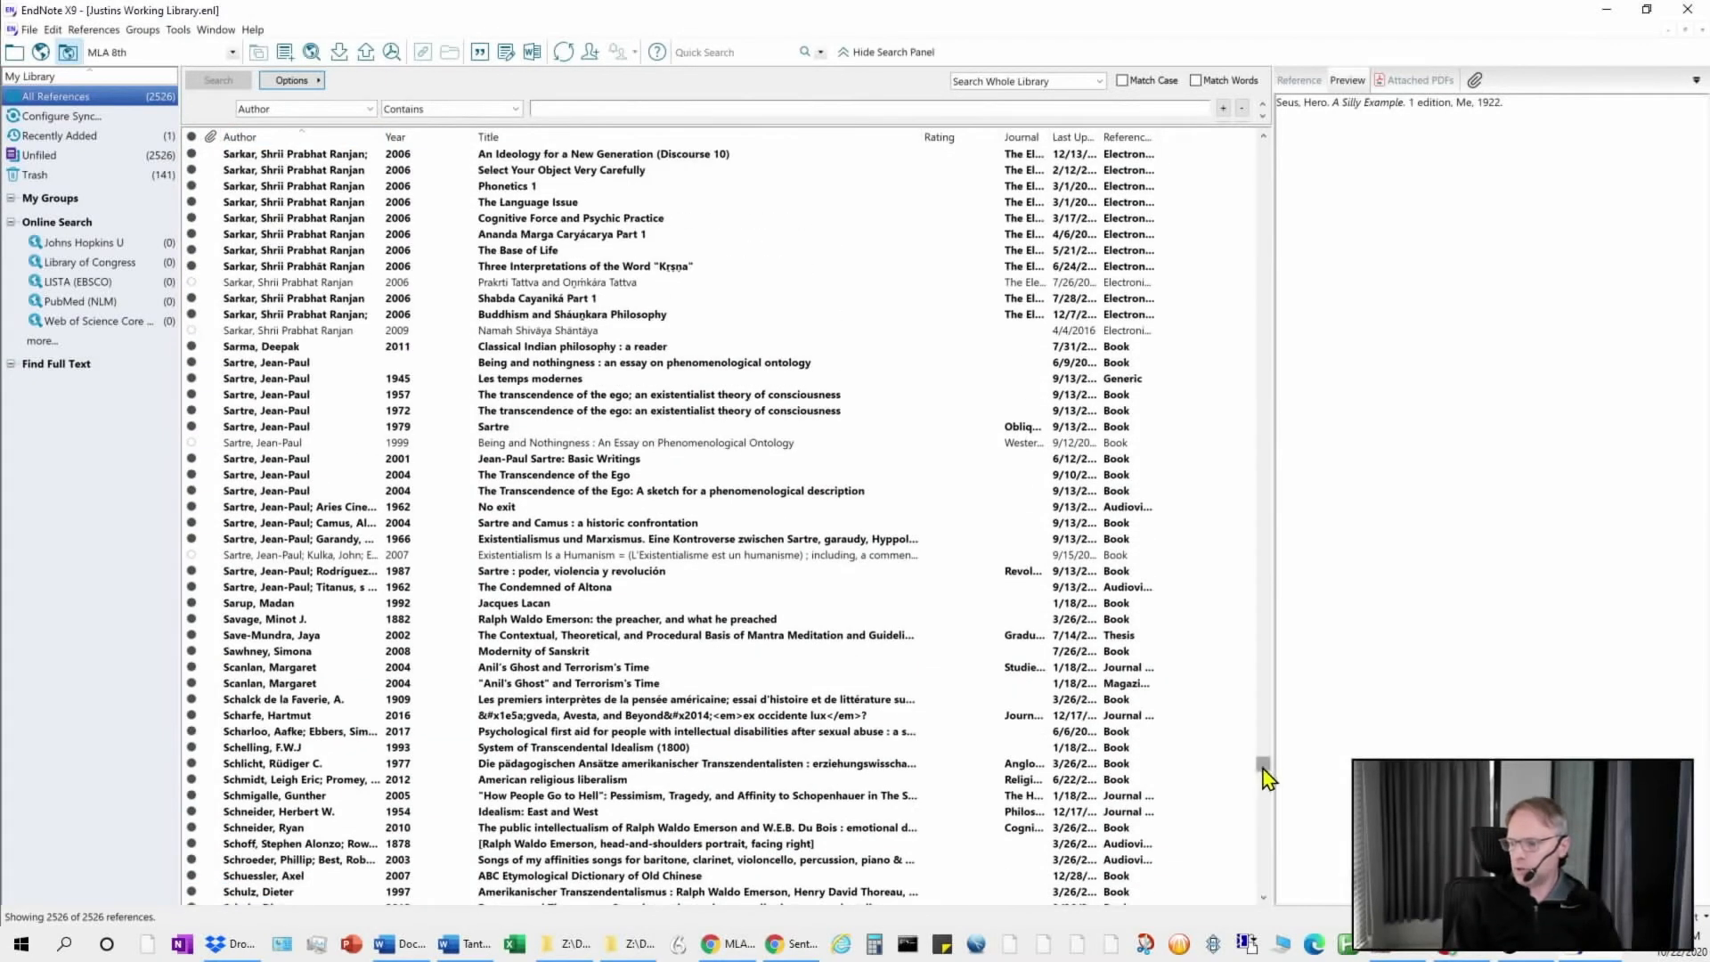
left_click_drag(1263, 768, 1259, 136)
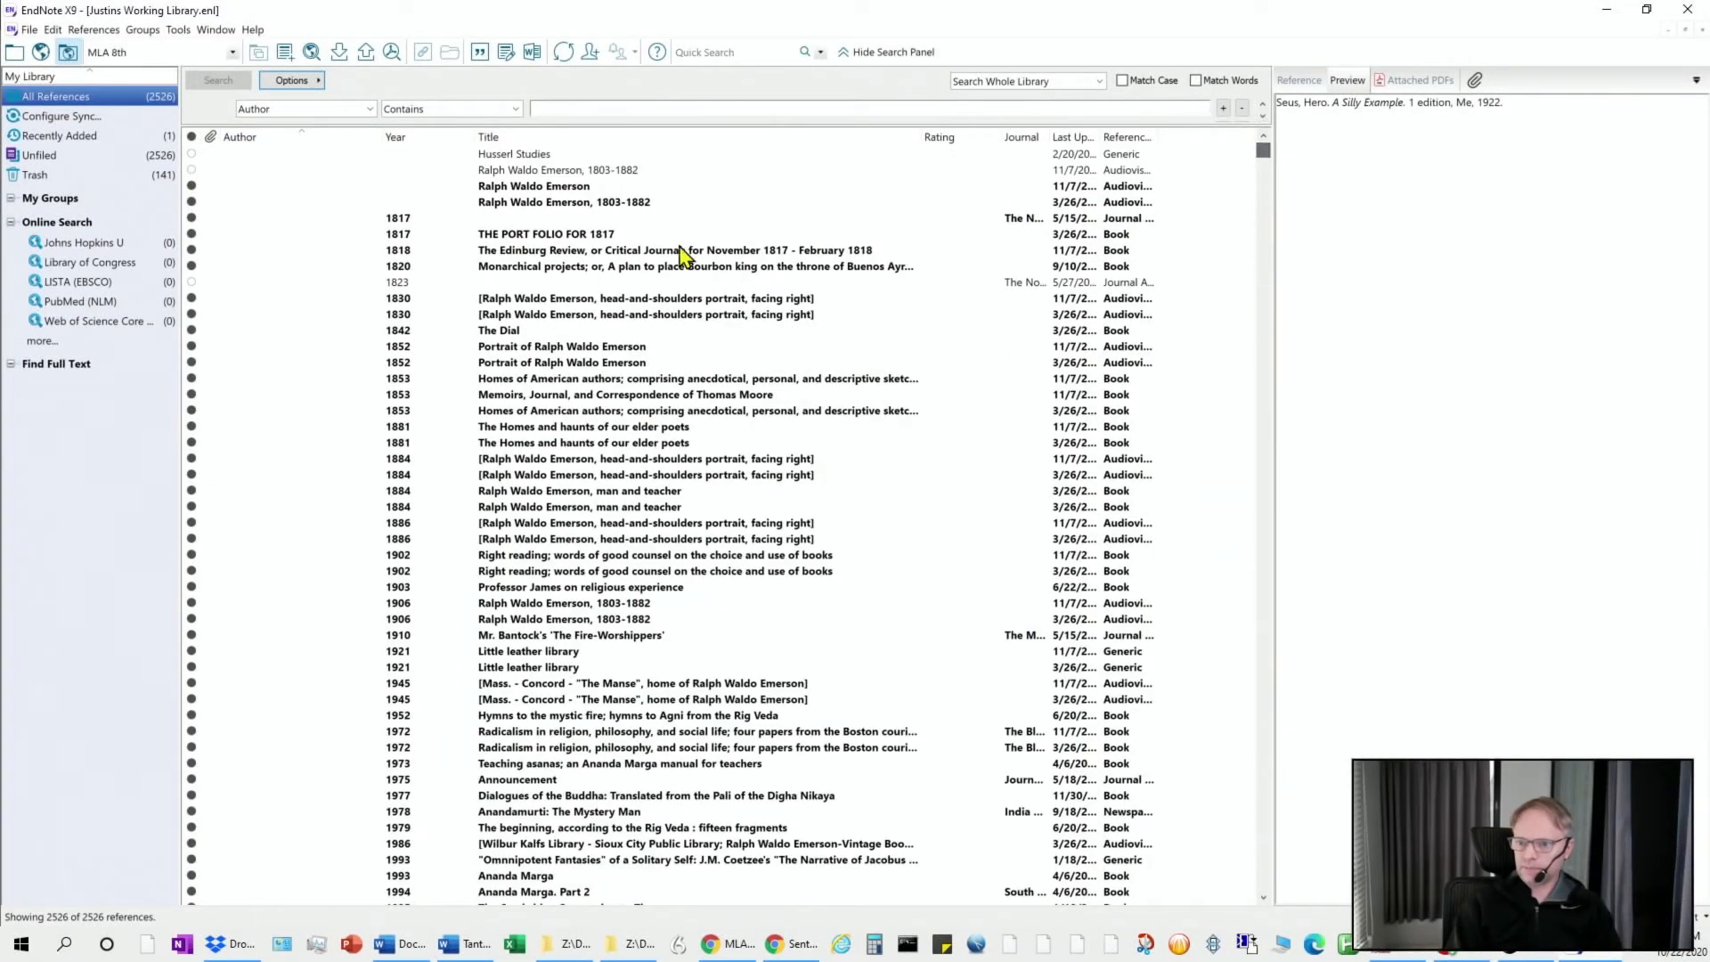
scroll(504, 539, "down", 20)
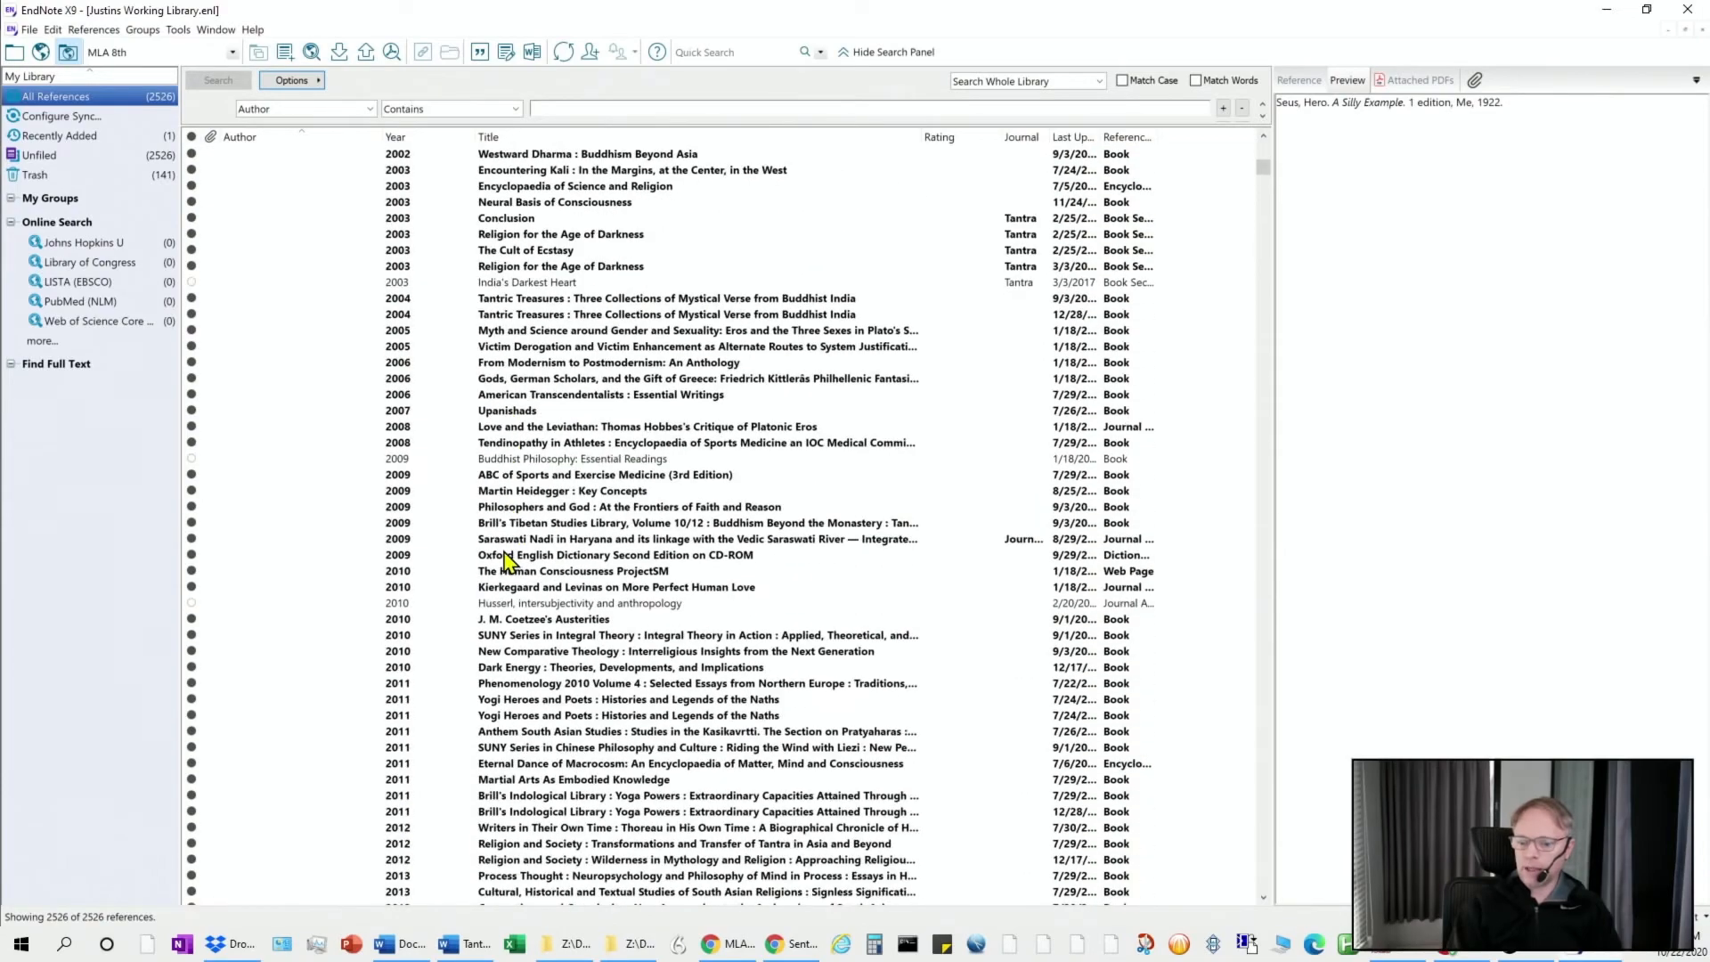
scroll(512, 565, "up", 14)
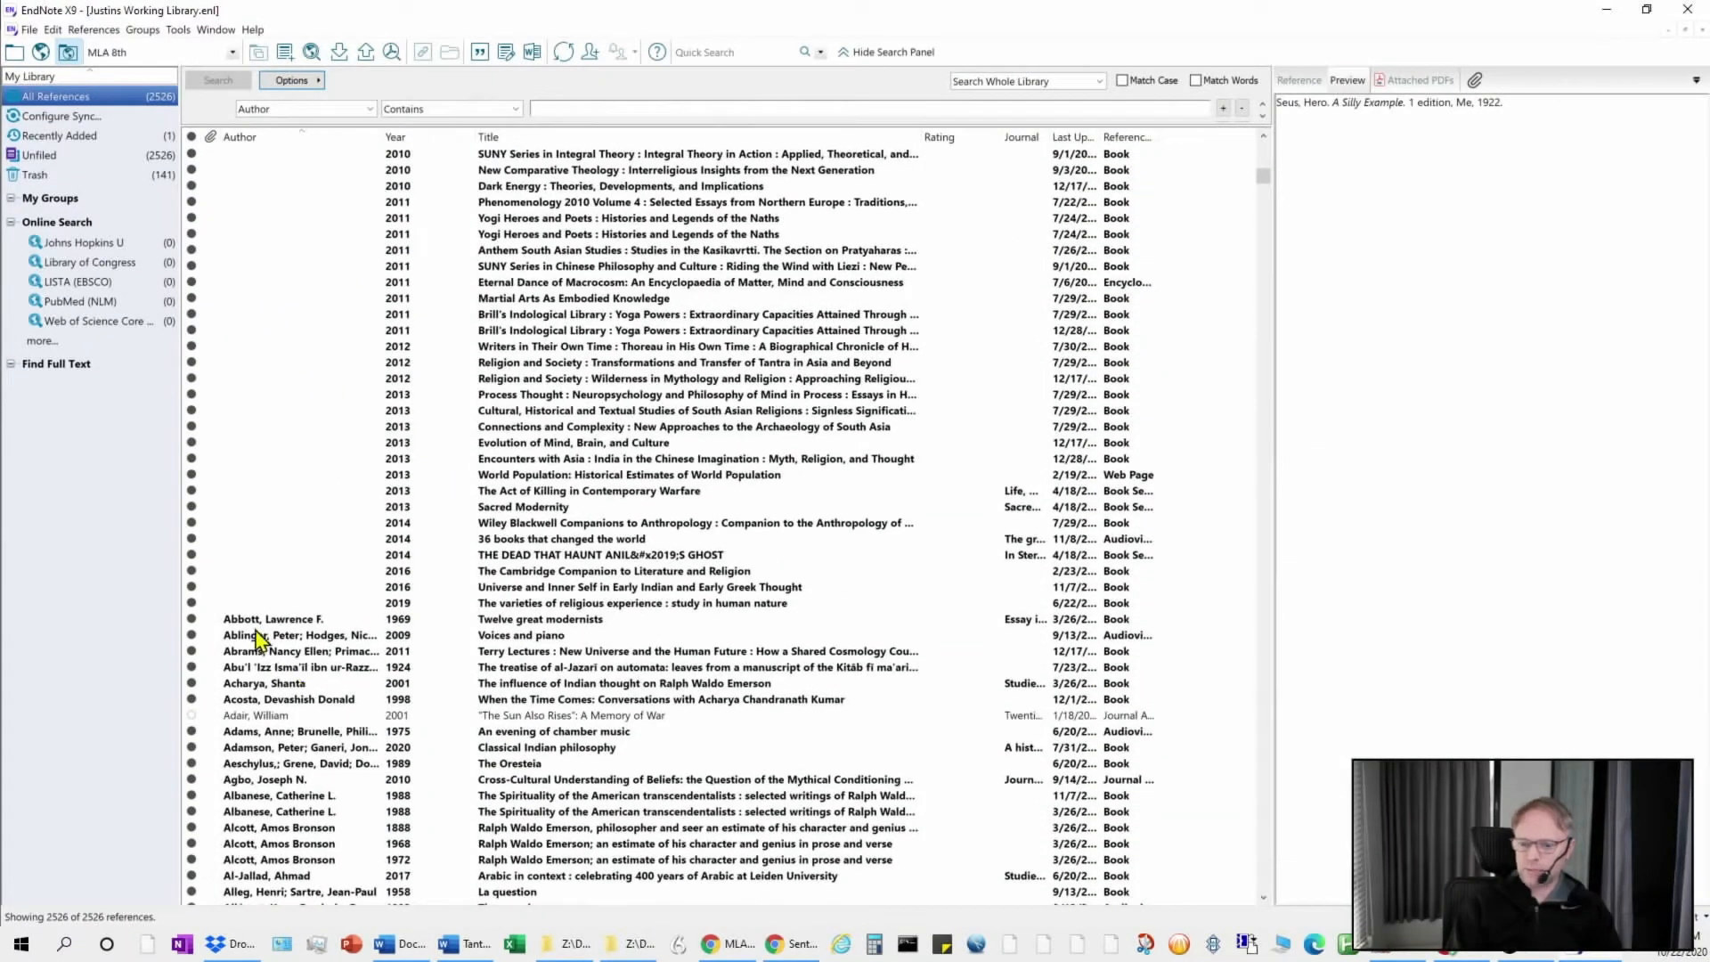
scroll(374, 748, "down", 20)
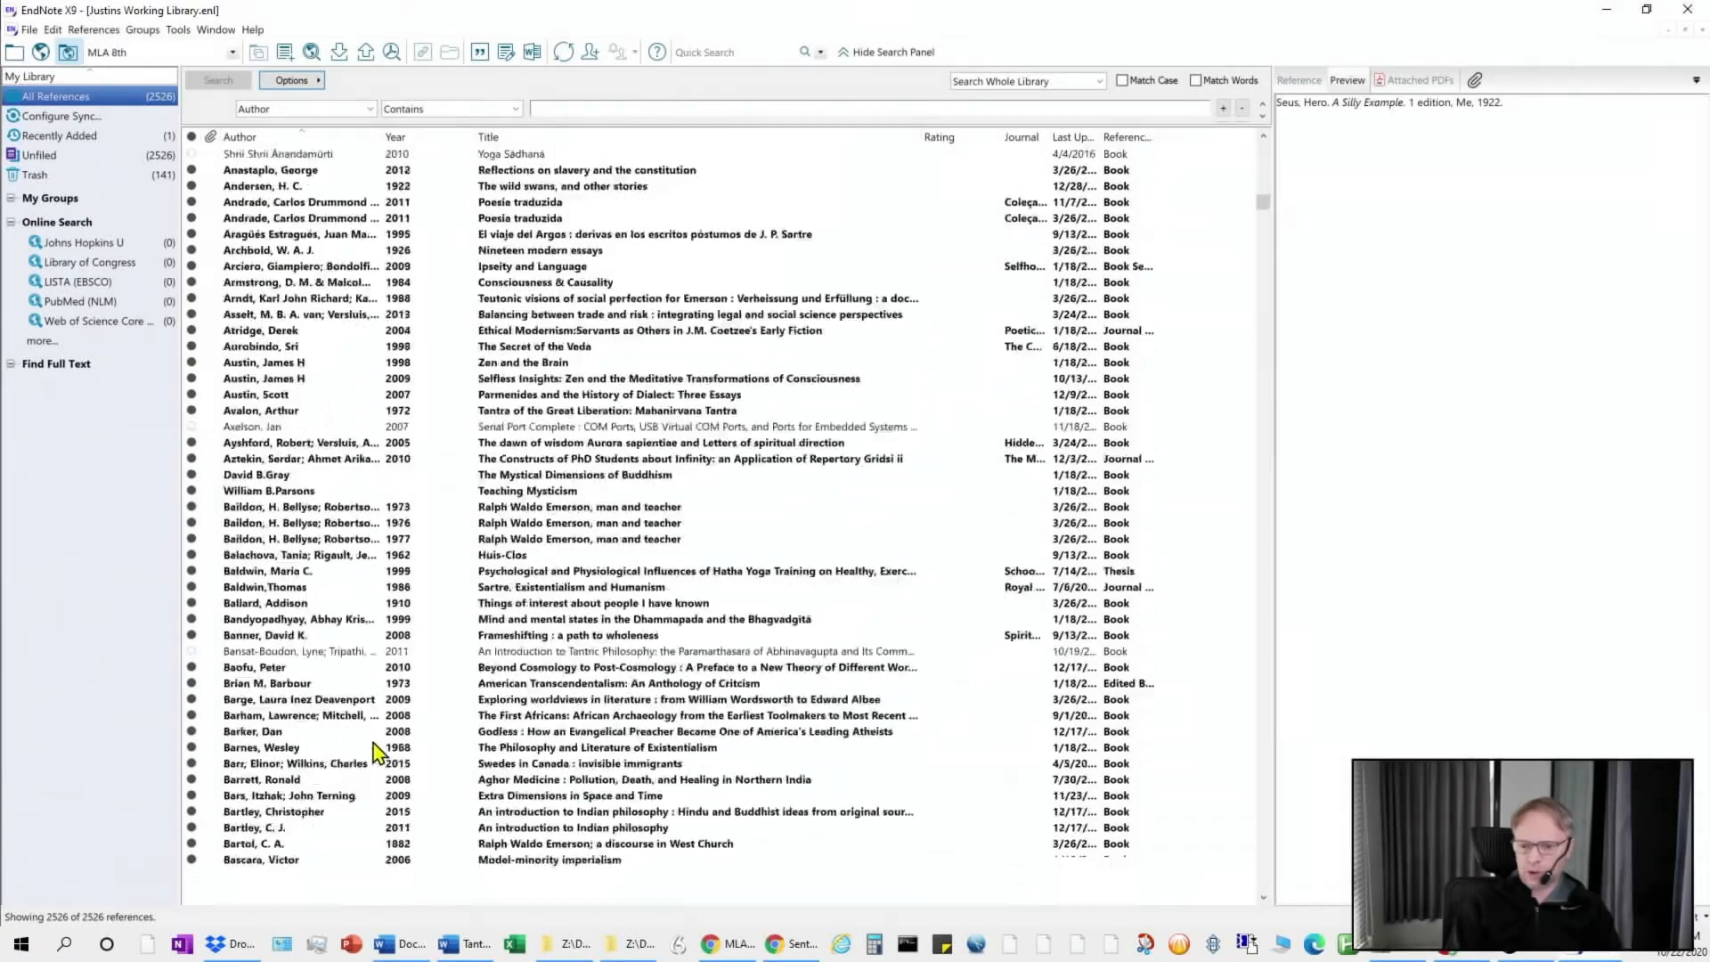
scroll(374, 752, "down", 20)
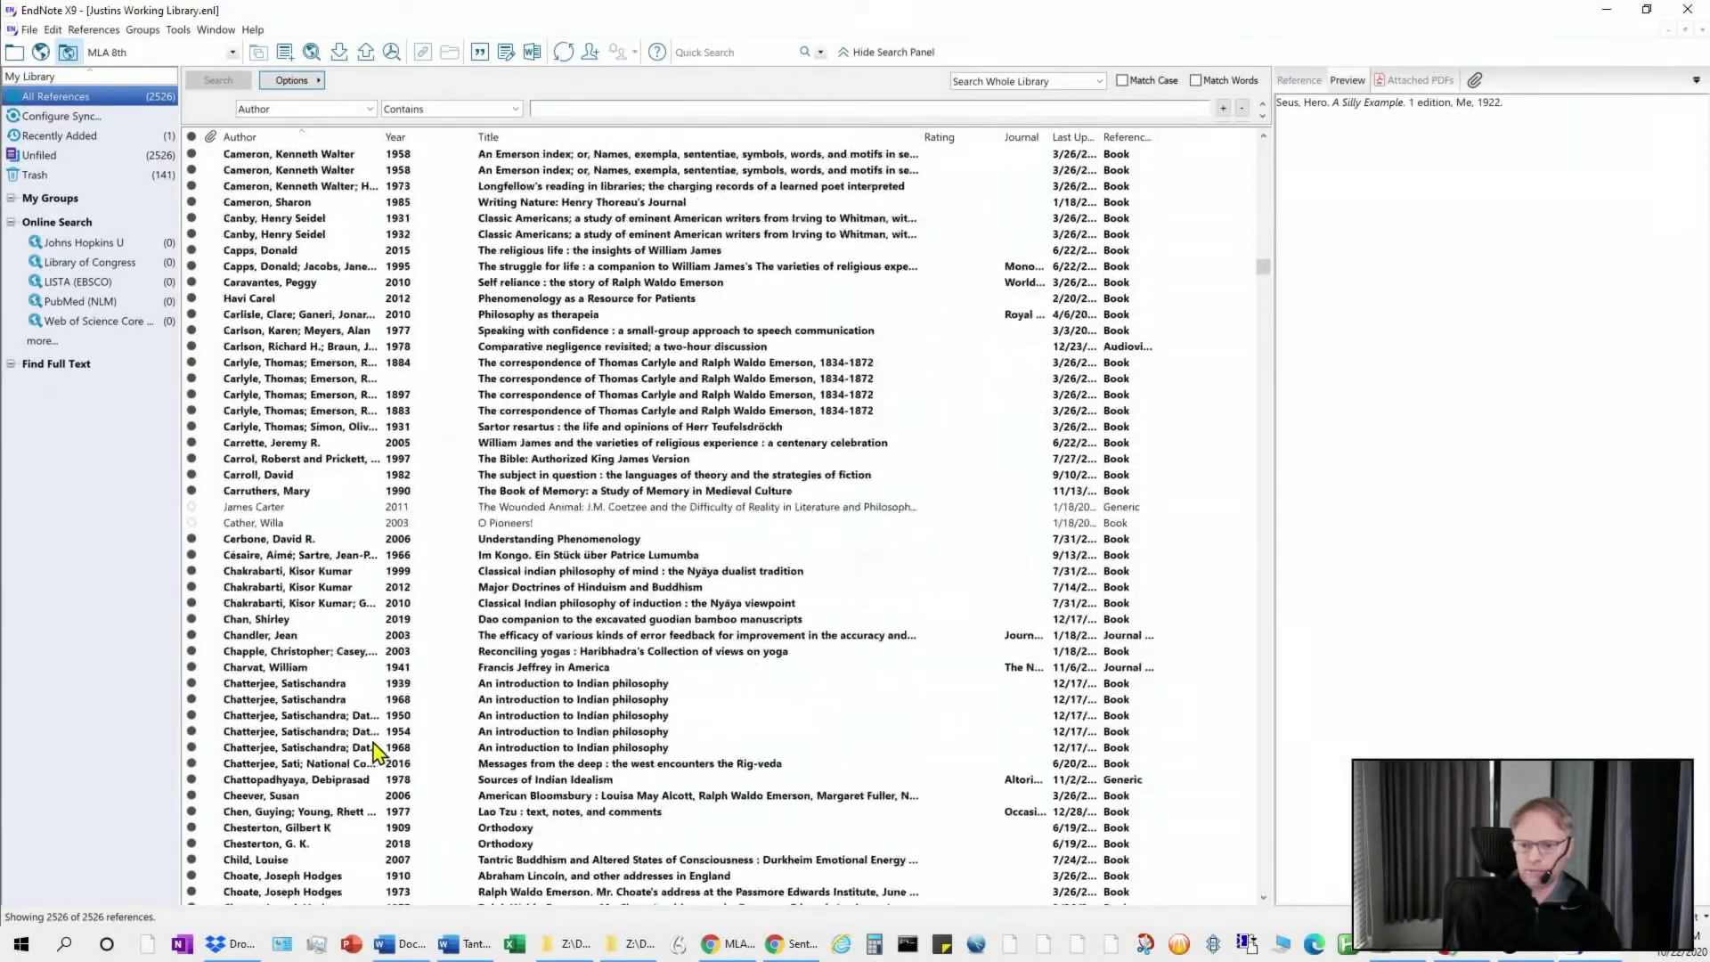
scroll(383, 759, "up", 20)
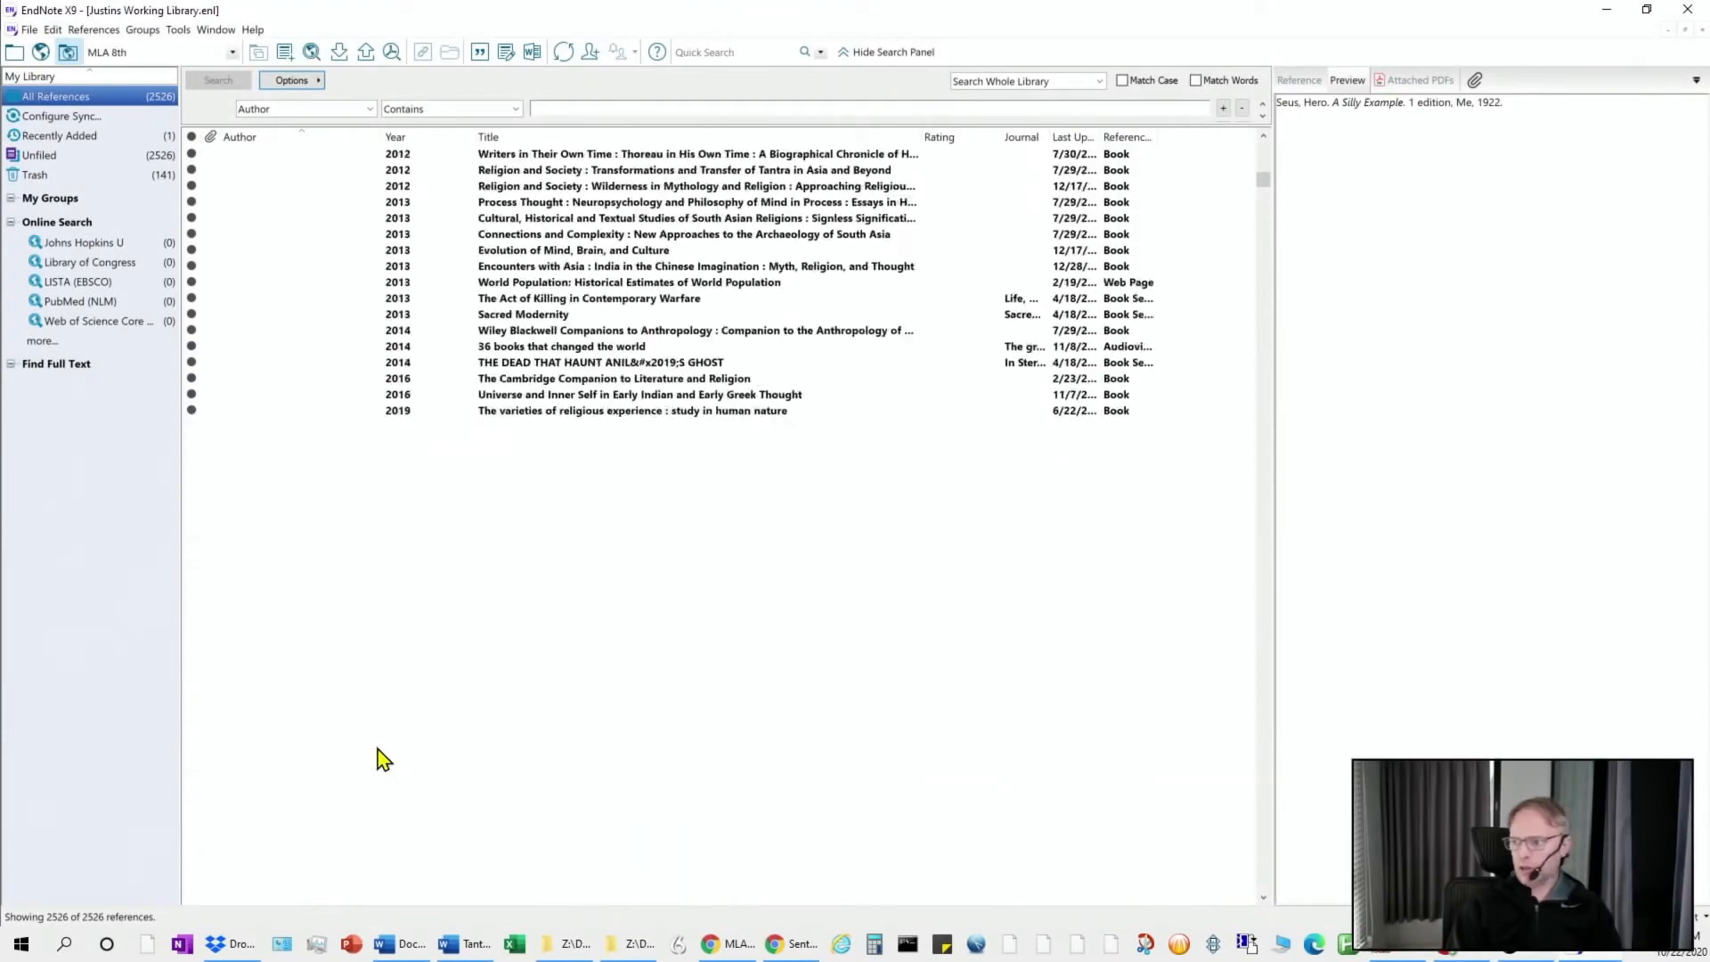
Sort the references by year, browse the undated and earliest entries, and restore the sorting by author
left_click(395, 137)
scroll(578, 490, "up", 5)
scroll(580, 491, "up", 20)
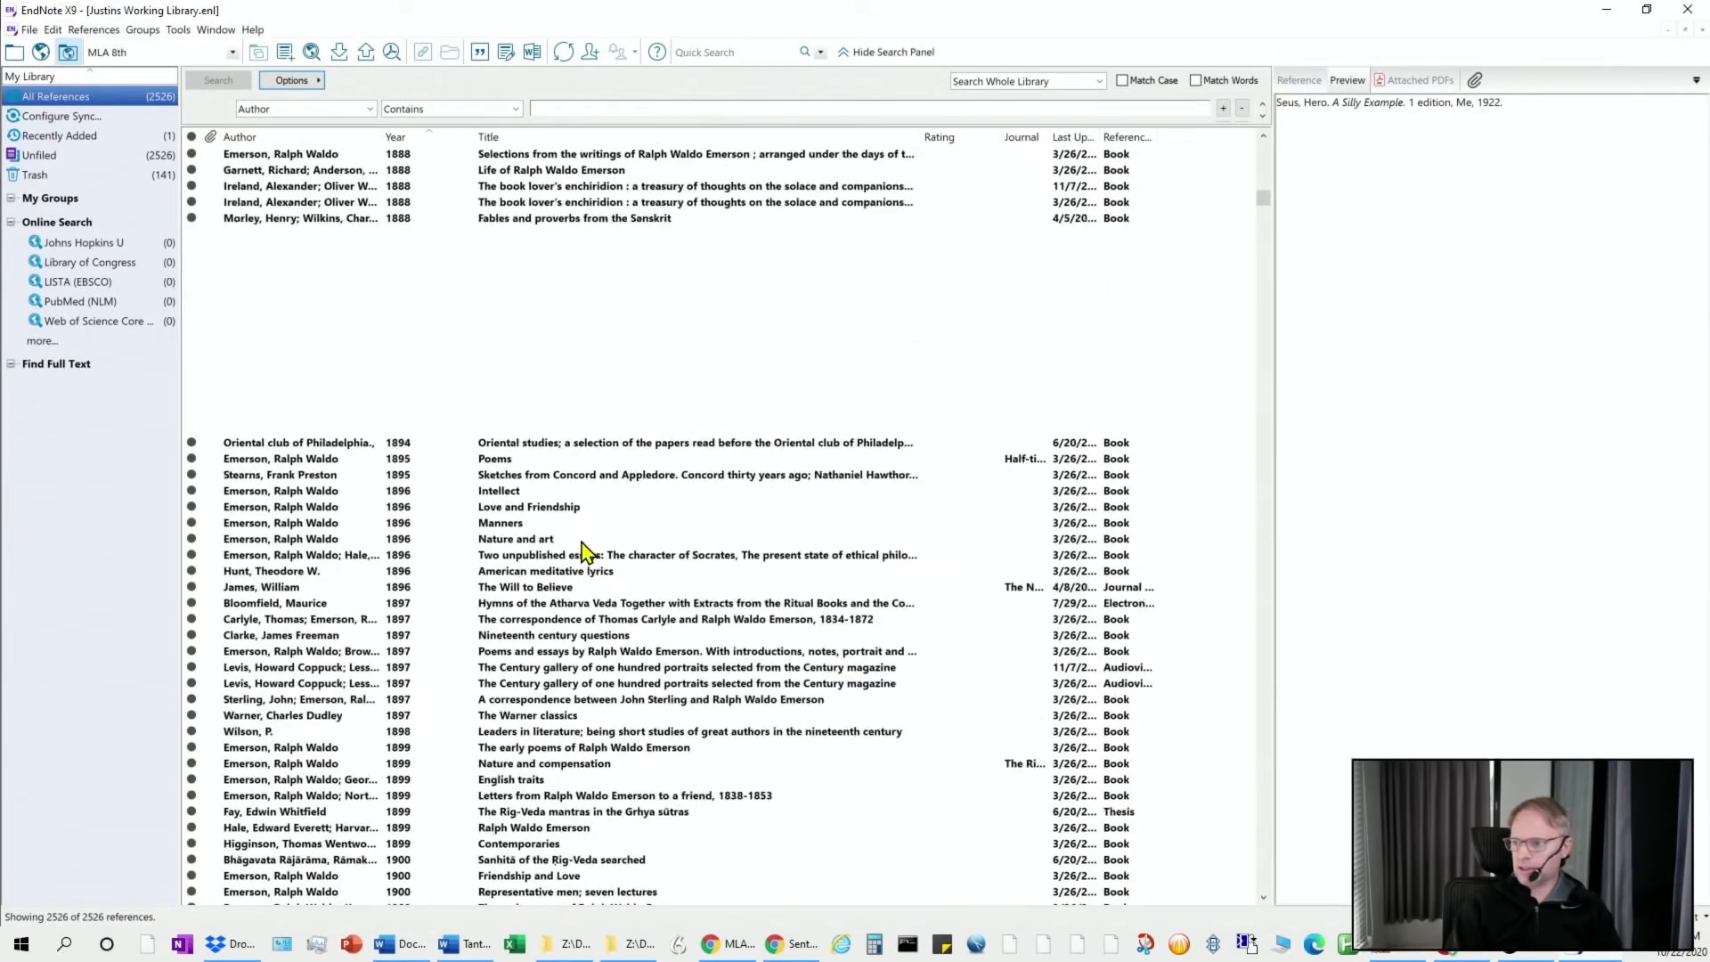
scroll(587, 565, "down", 20)
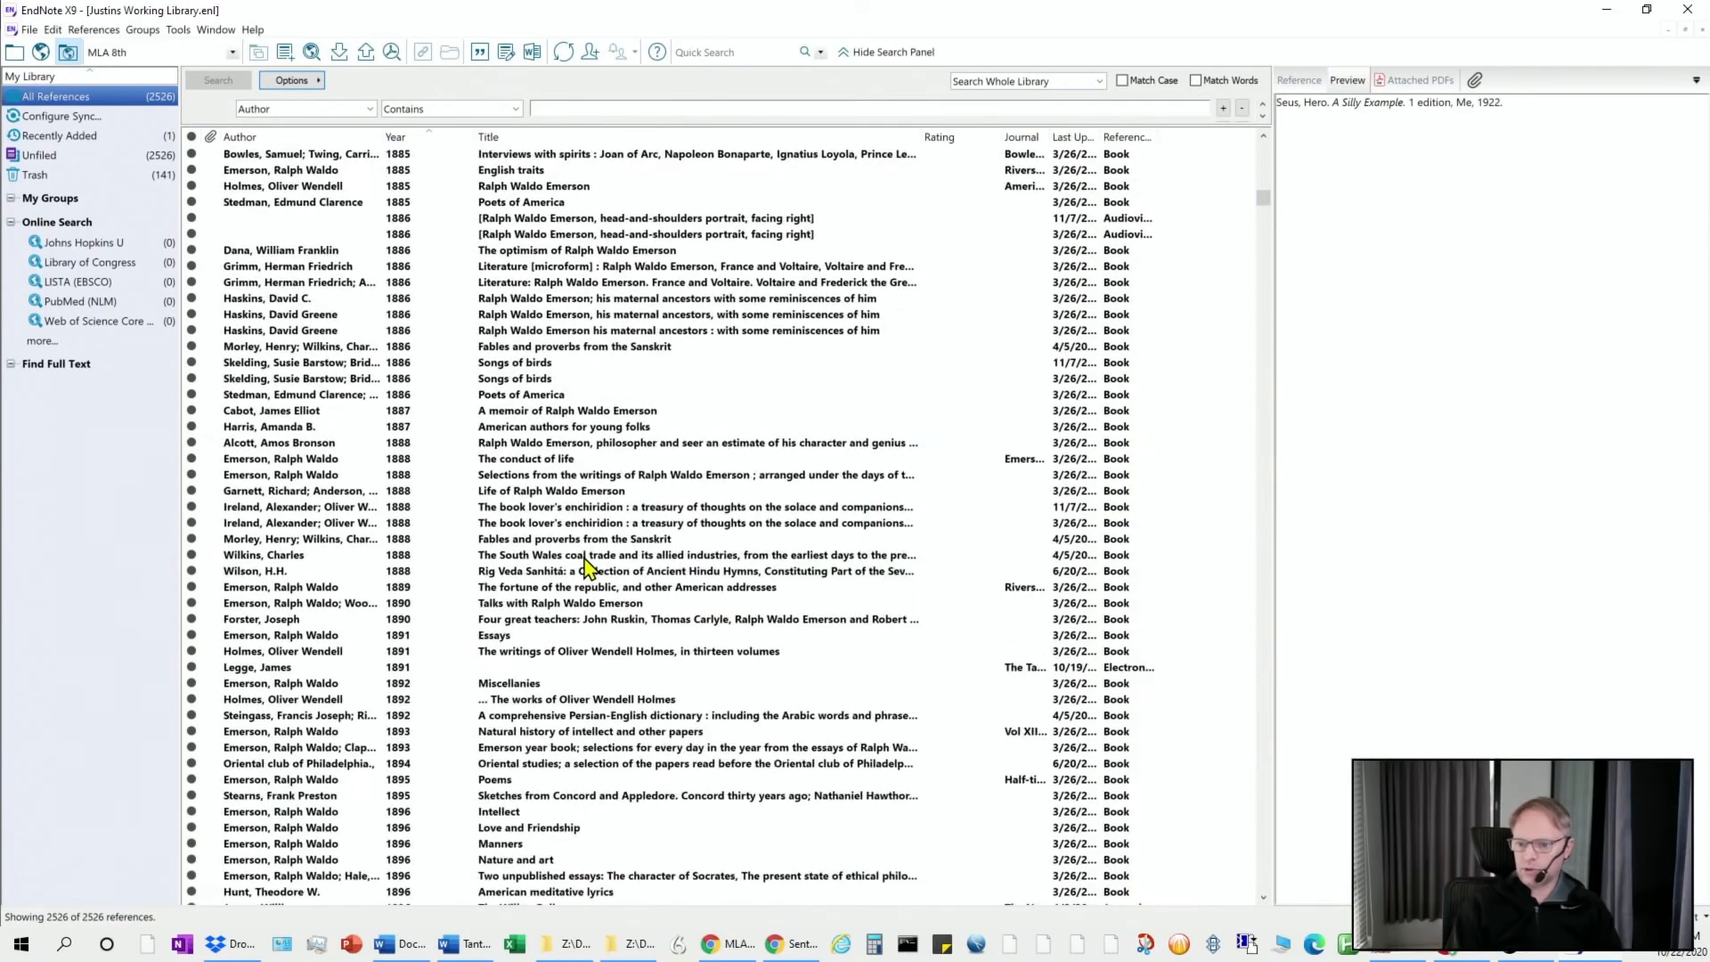
scroll(587, 566, "up", 20)
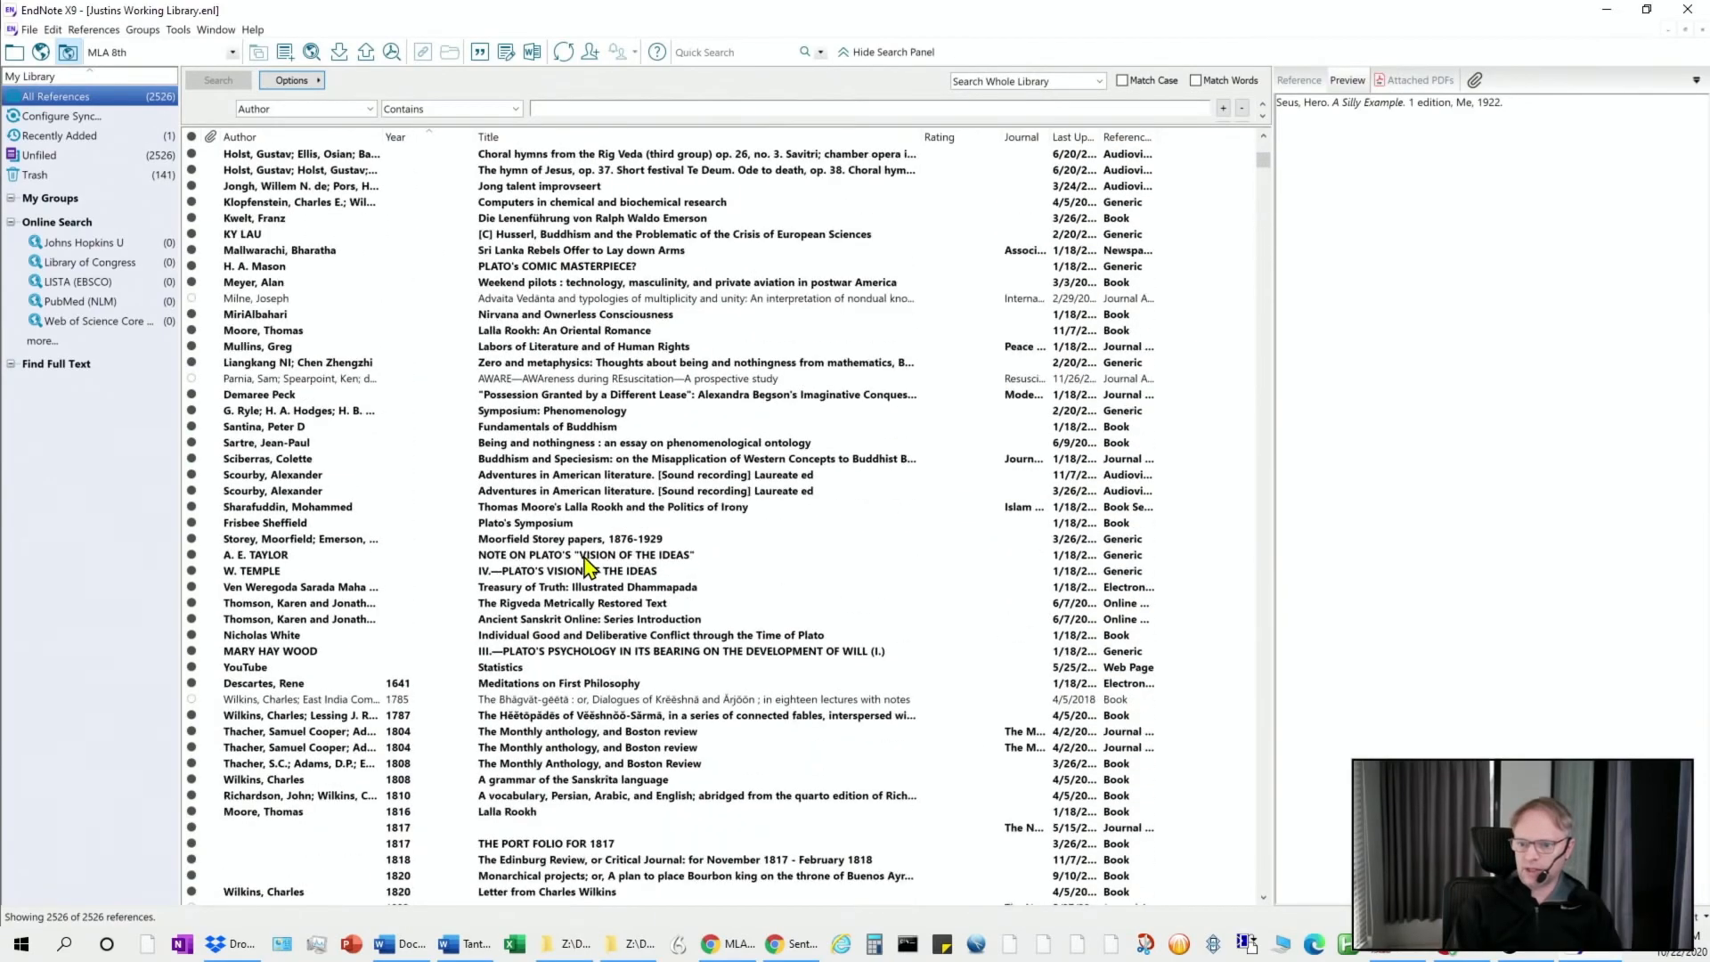
scroll(588, 565, "down", 20)
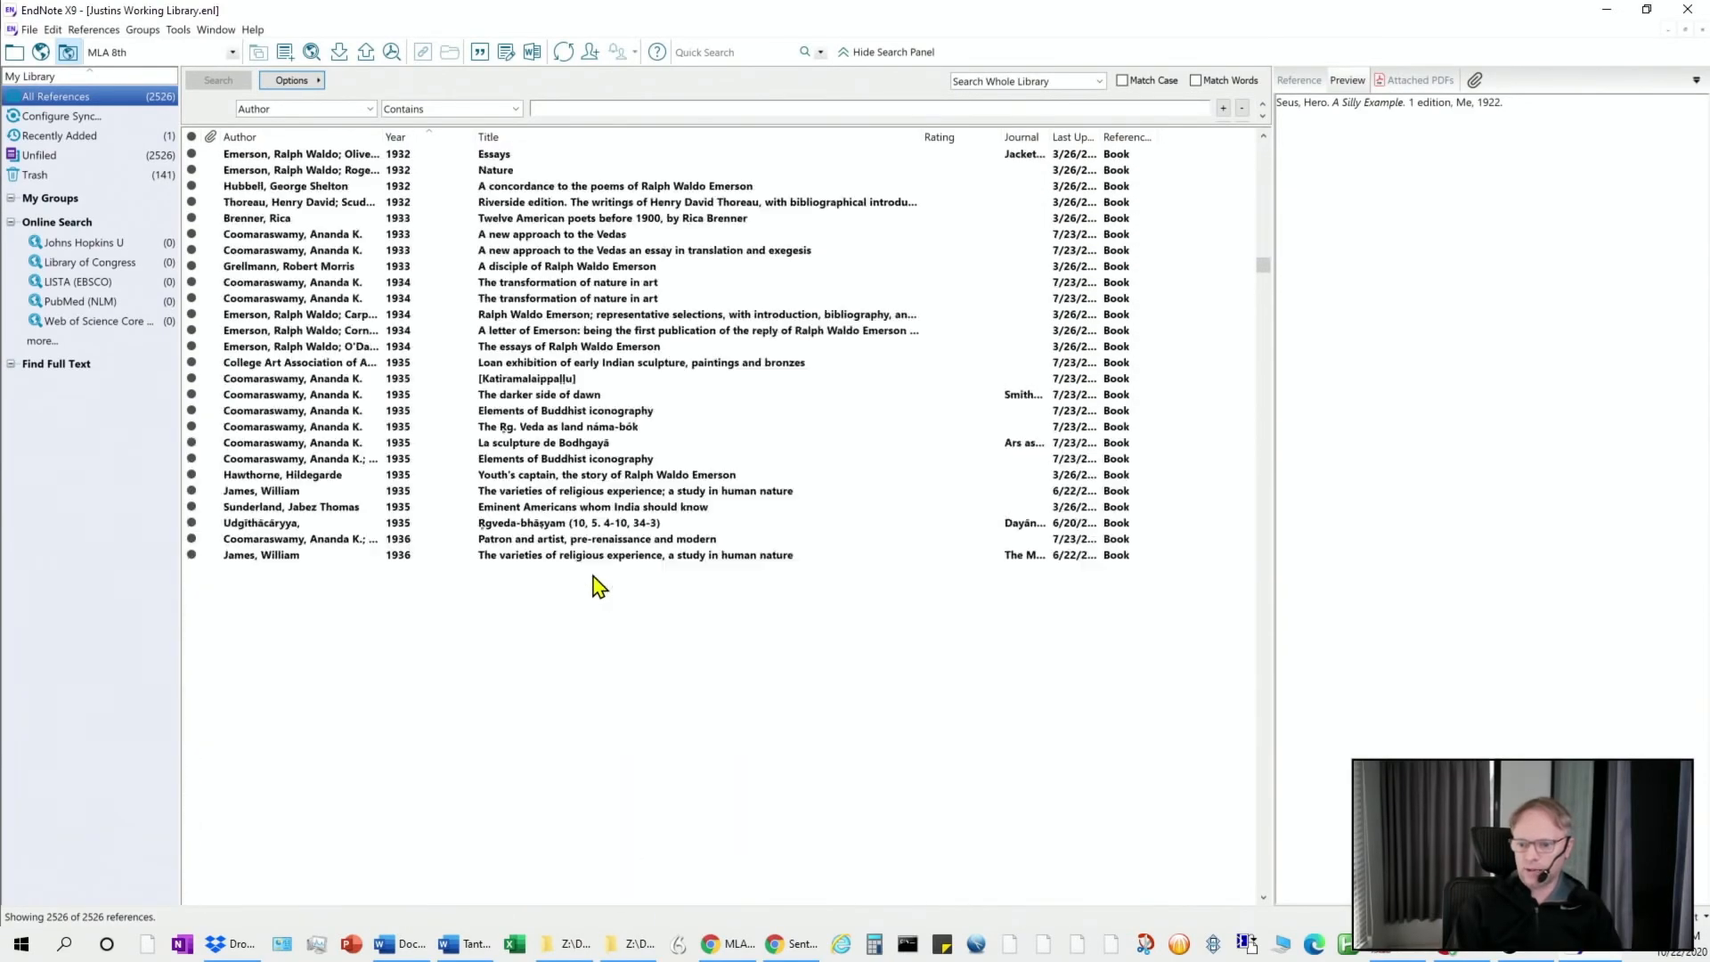
scroll(595, 585, "up", 20)
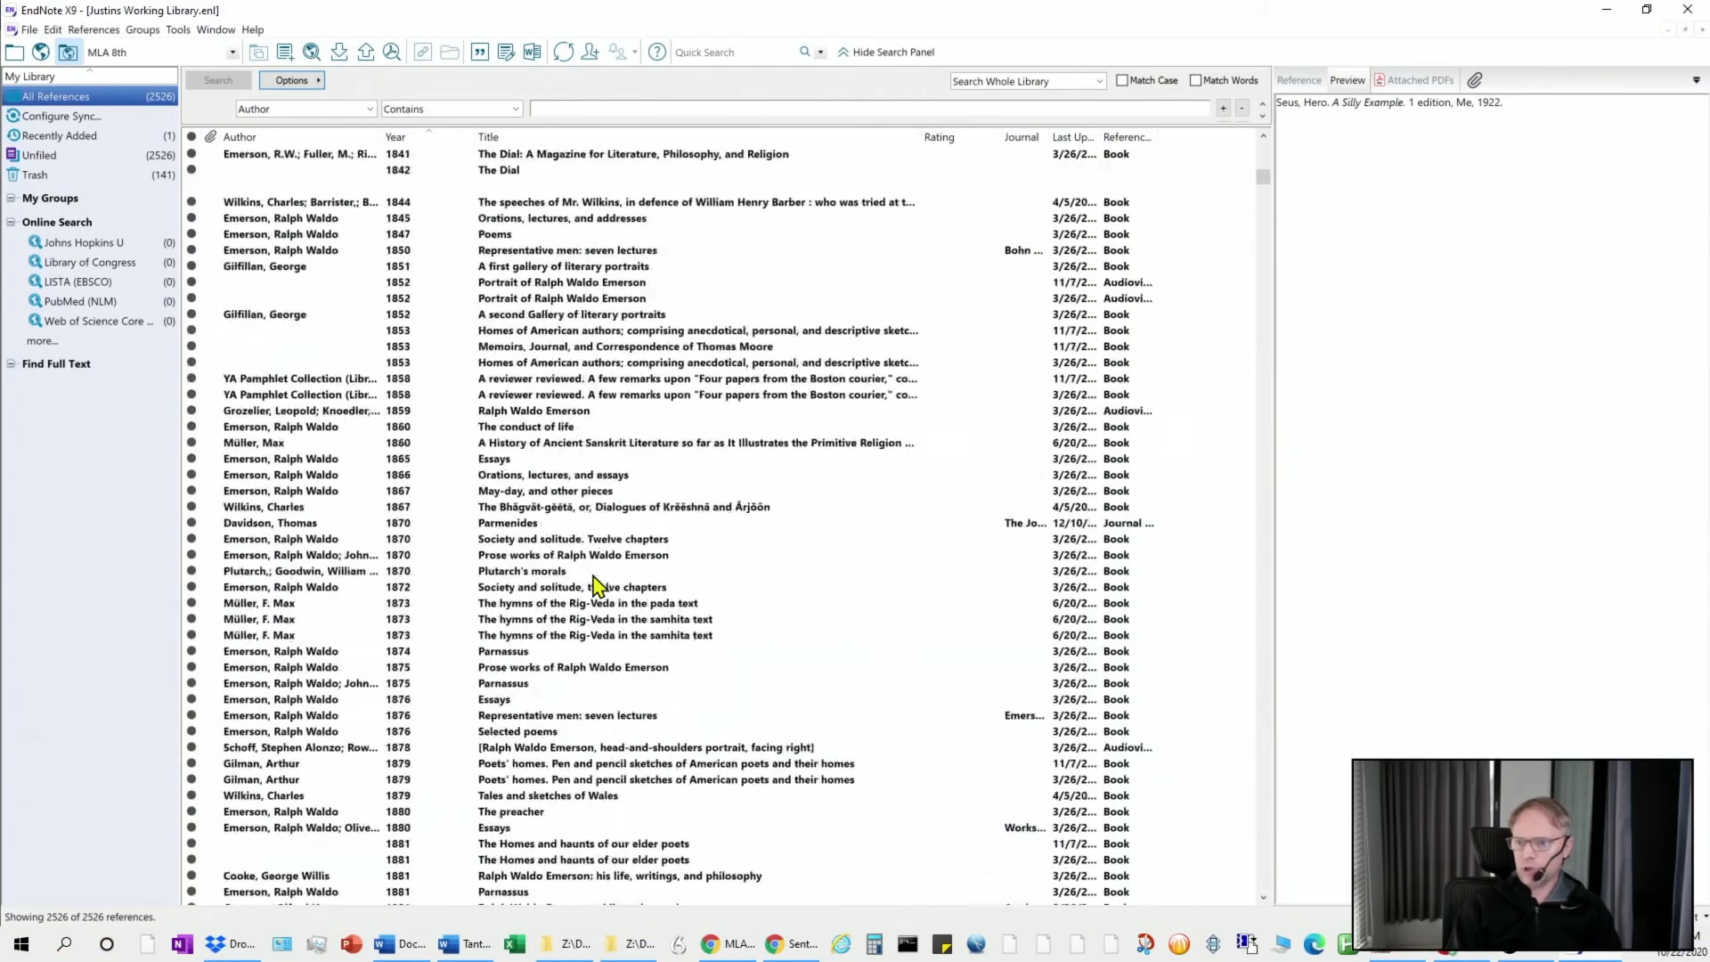
left_click(256, 138)
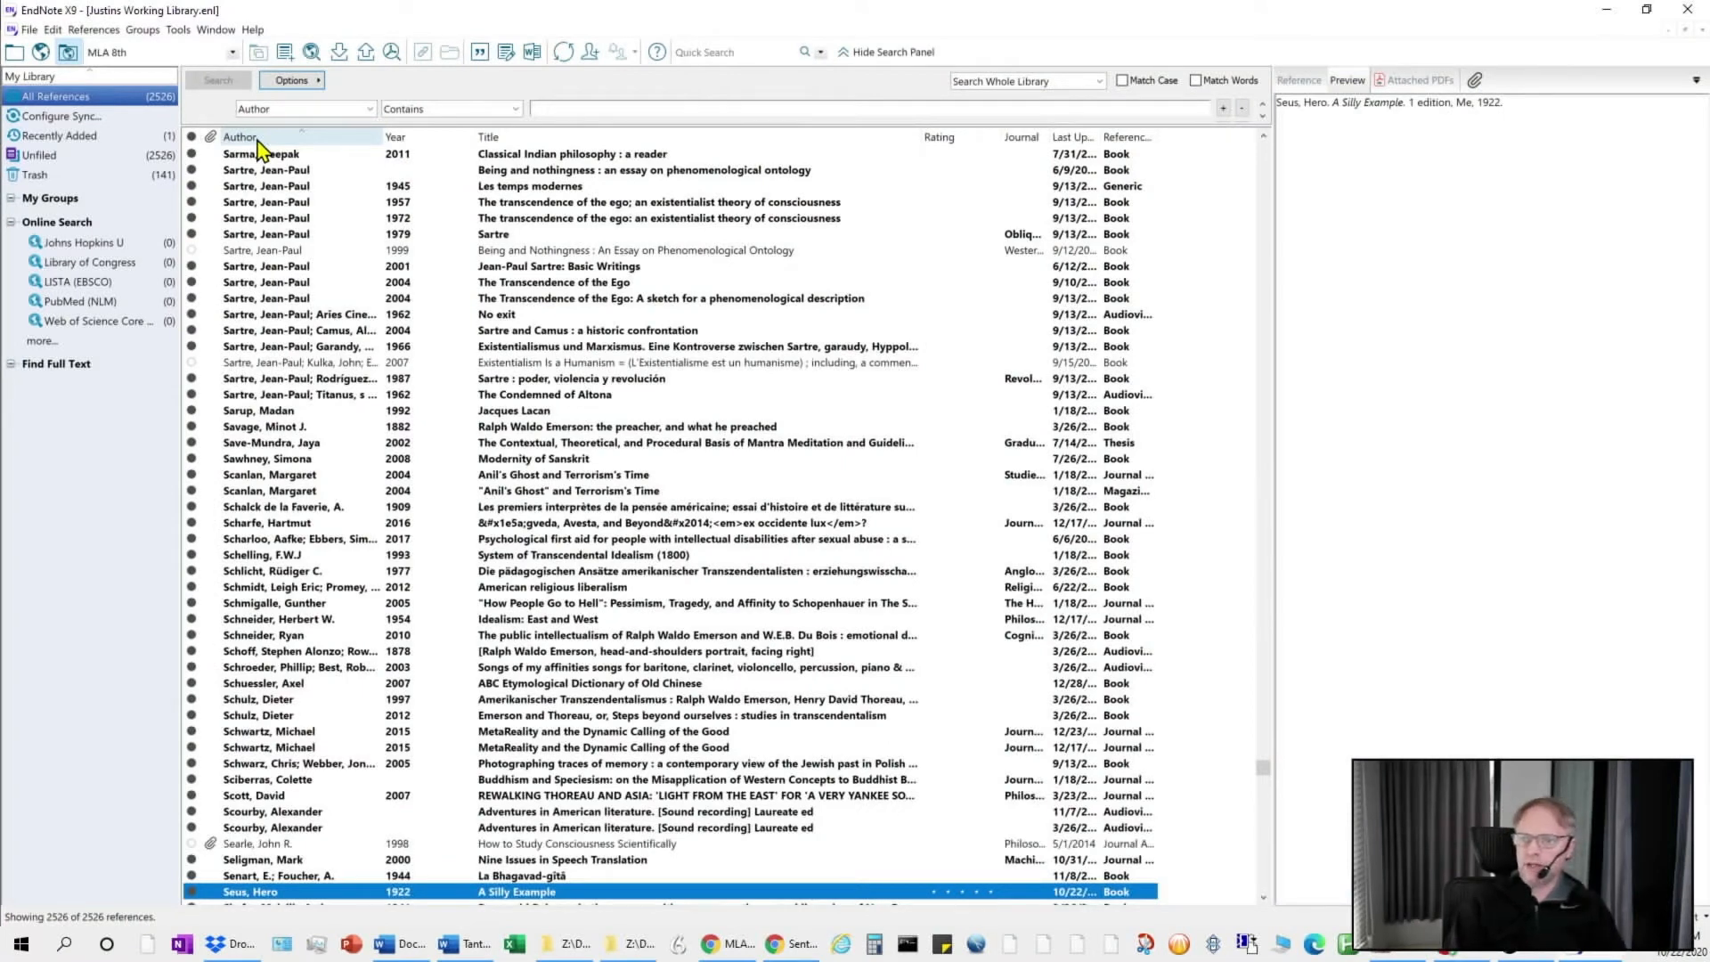
Search the library for references whose title contains "Being" and widen the Title column to show the full titles
left_click(555, 109)
type("B")
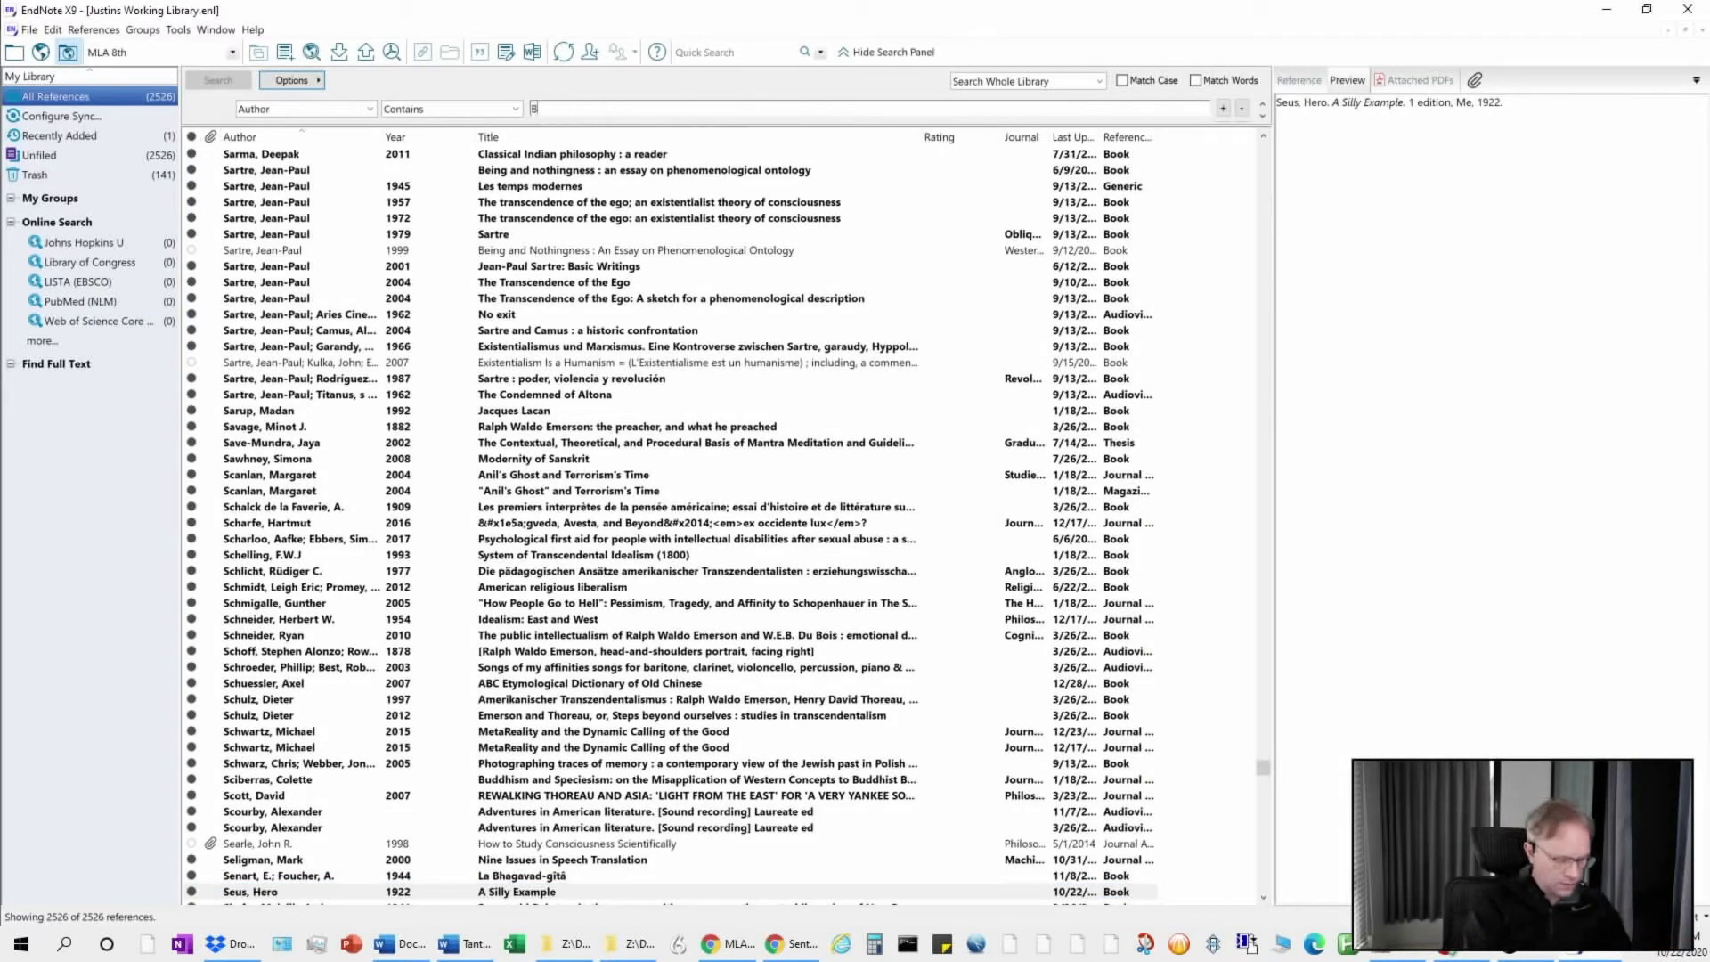
type("ein")
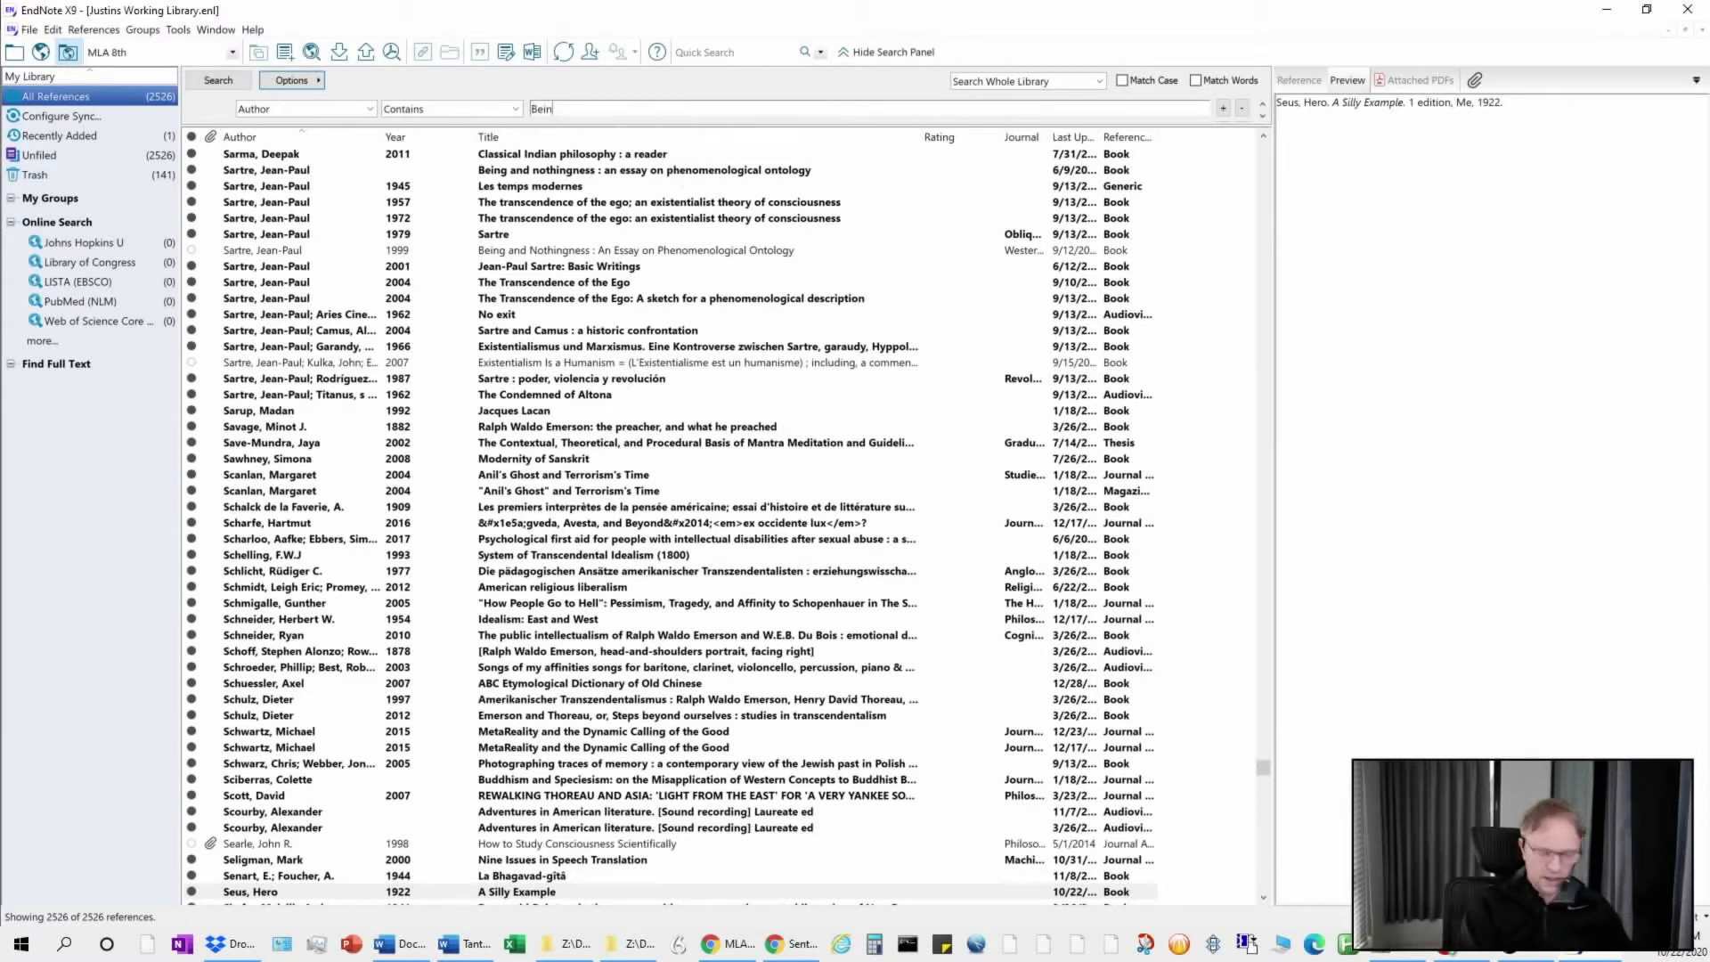
type("bgg")
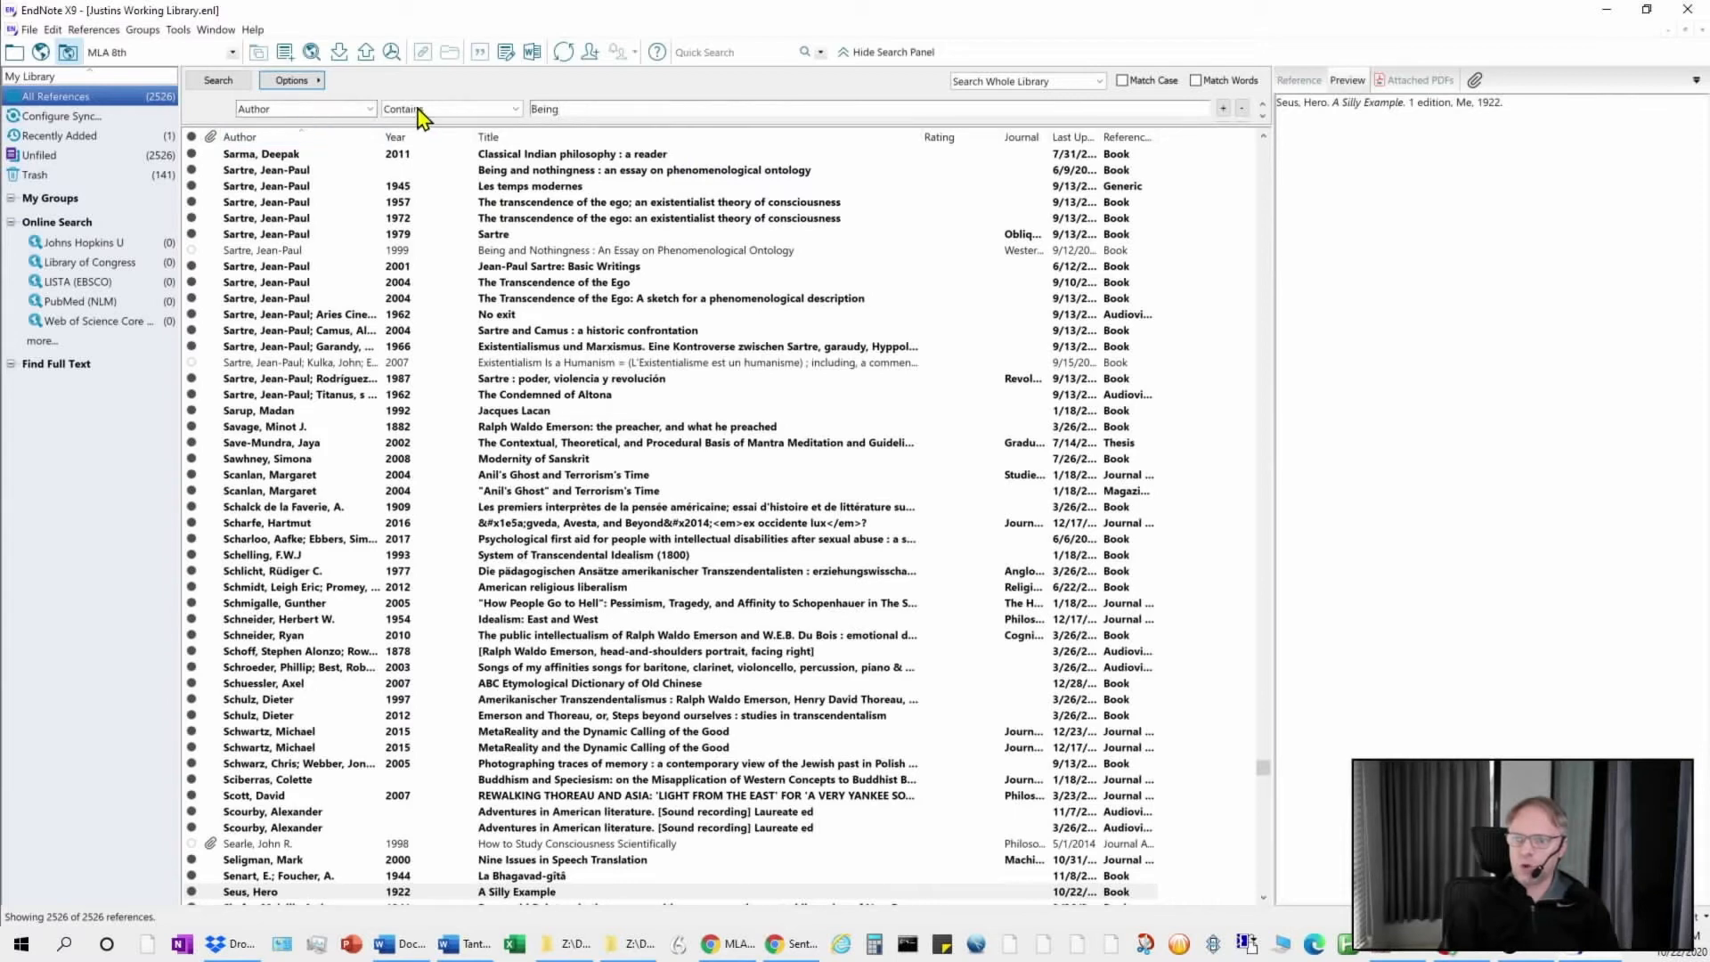
left_click(367, 110)
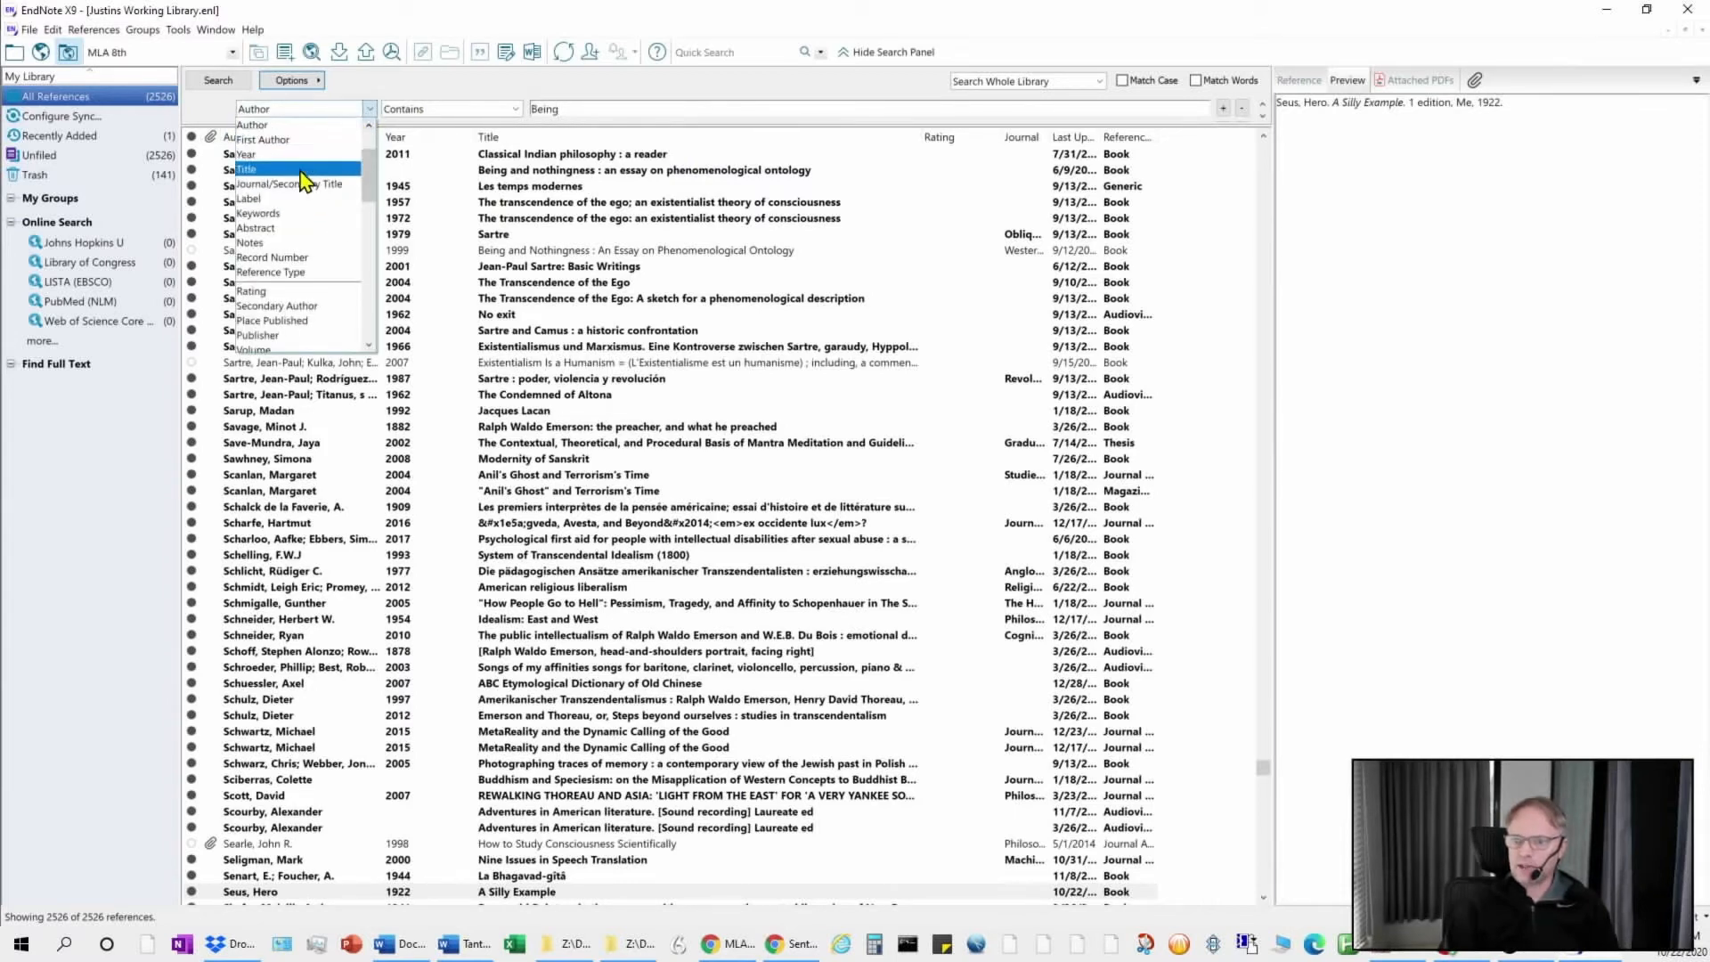
left_click(267, 170)
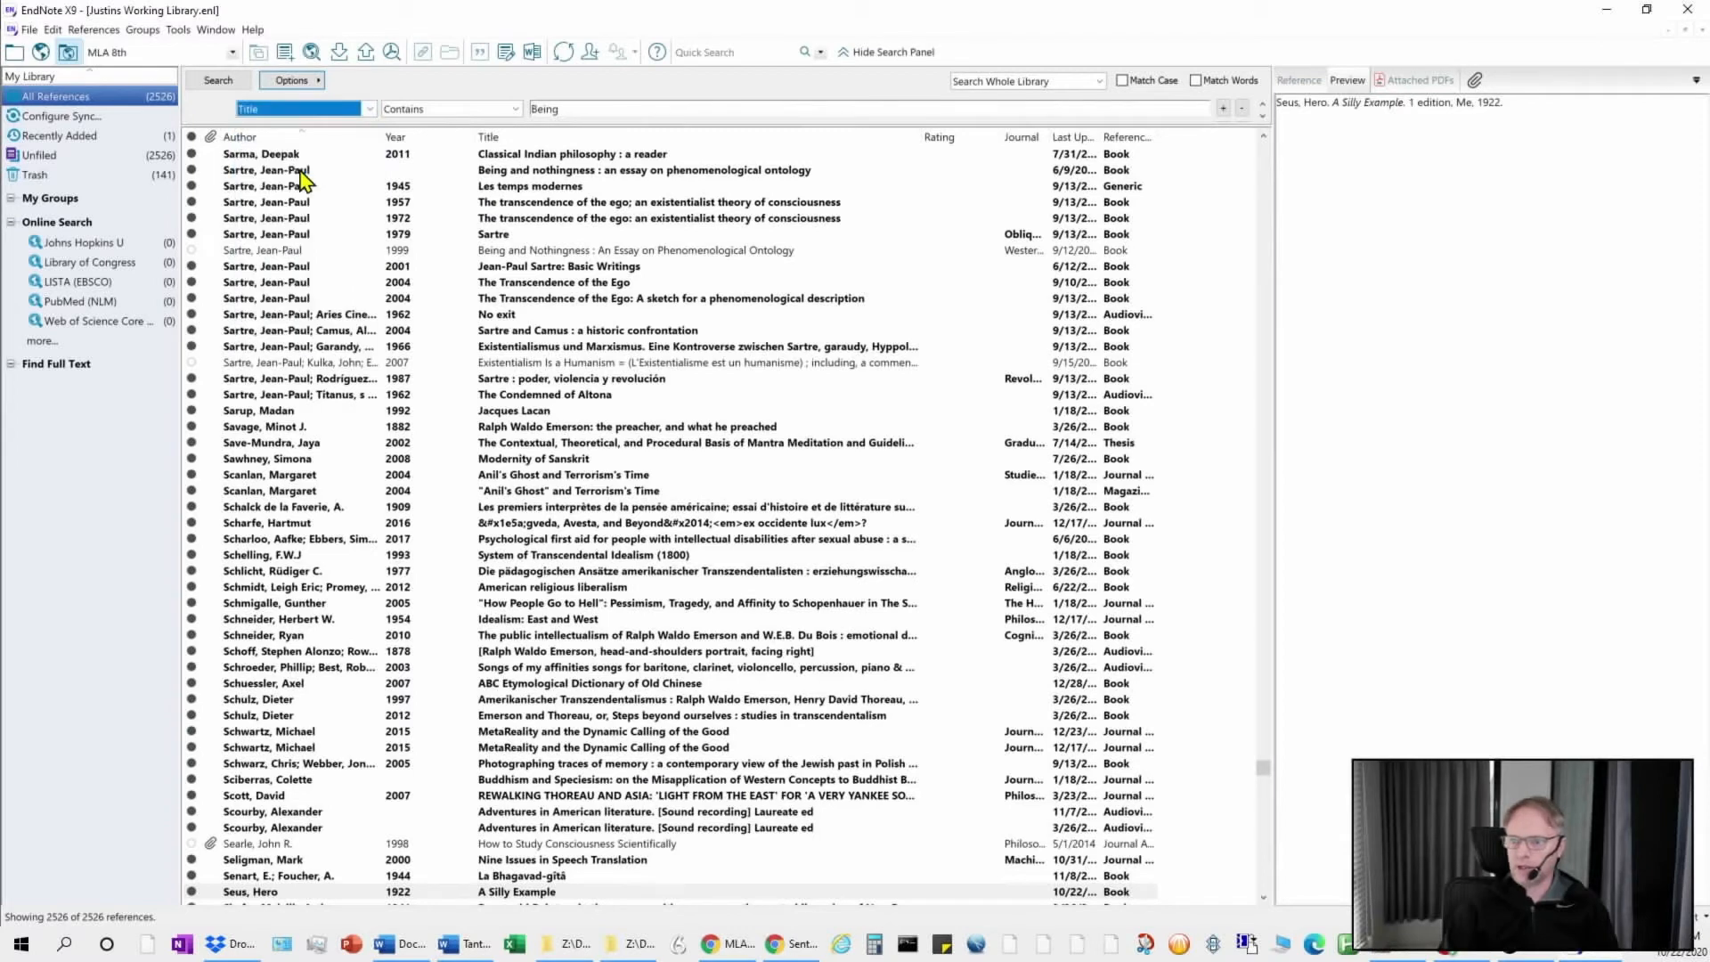
left_click(577, 110)
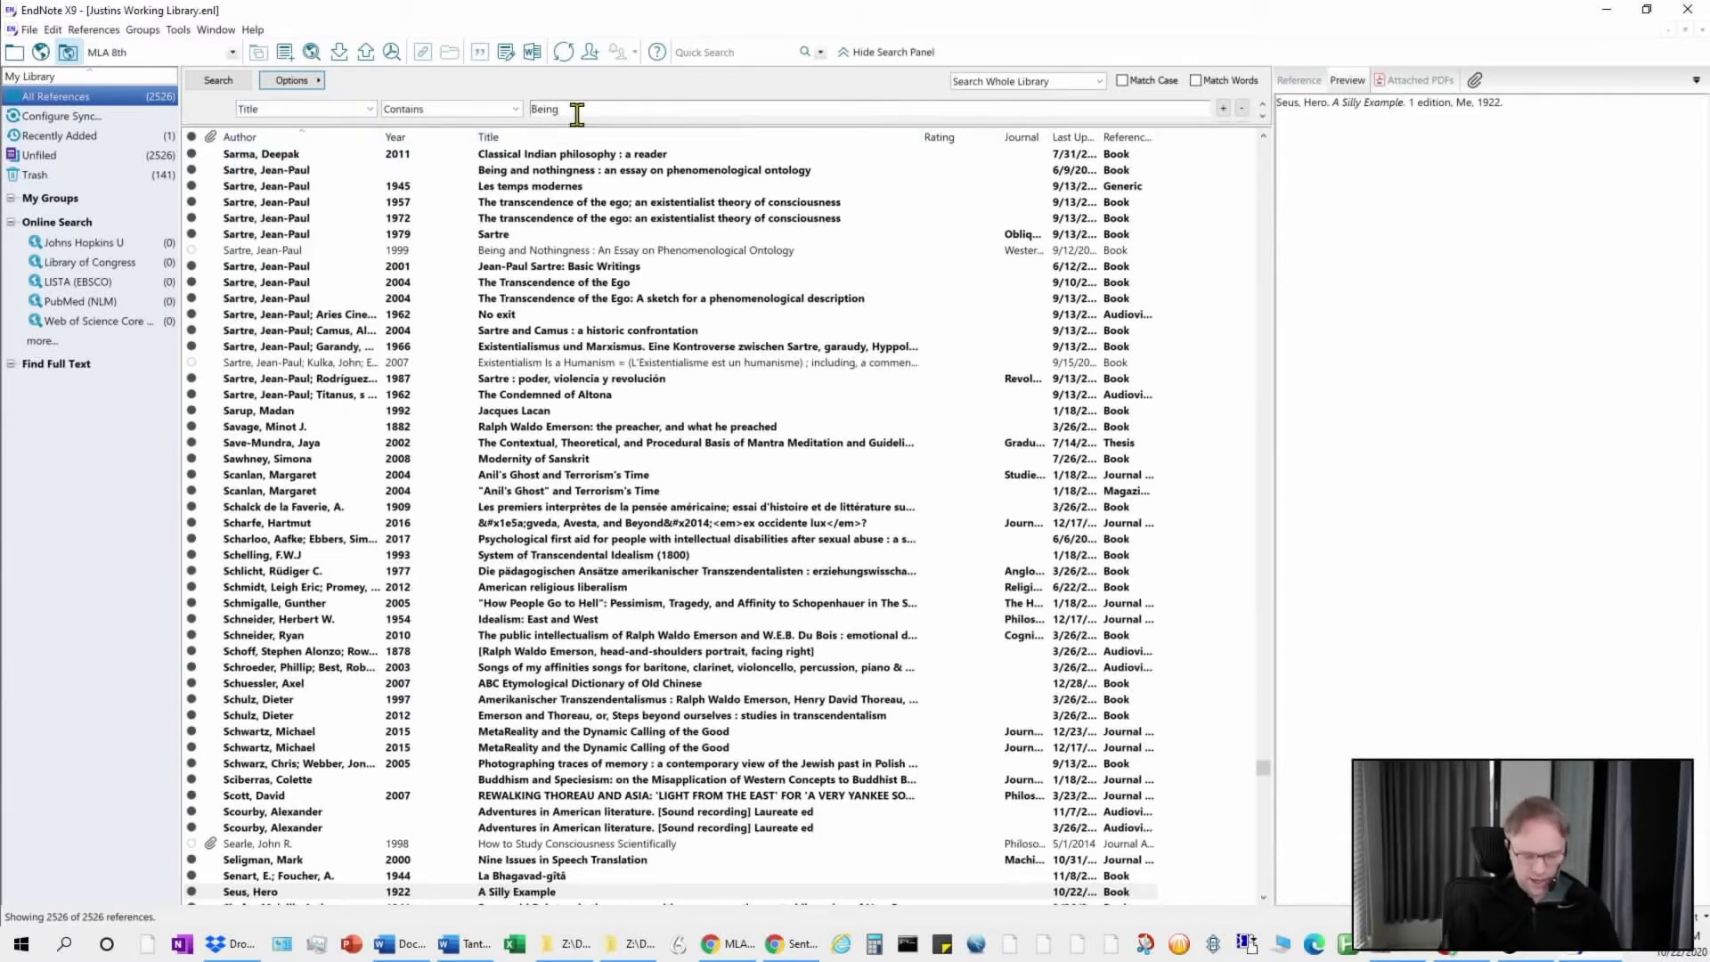
key("Return")
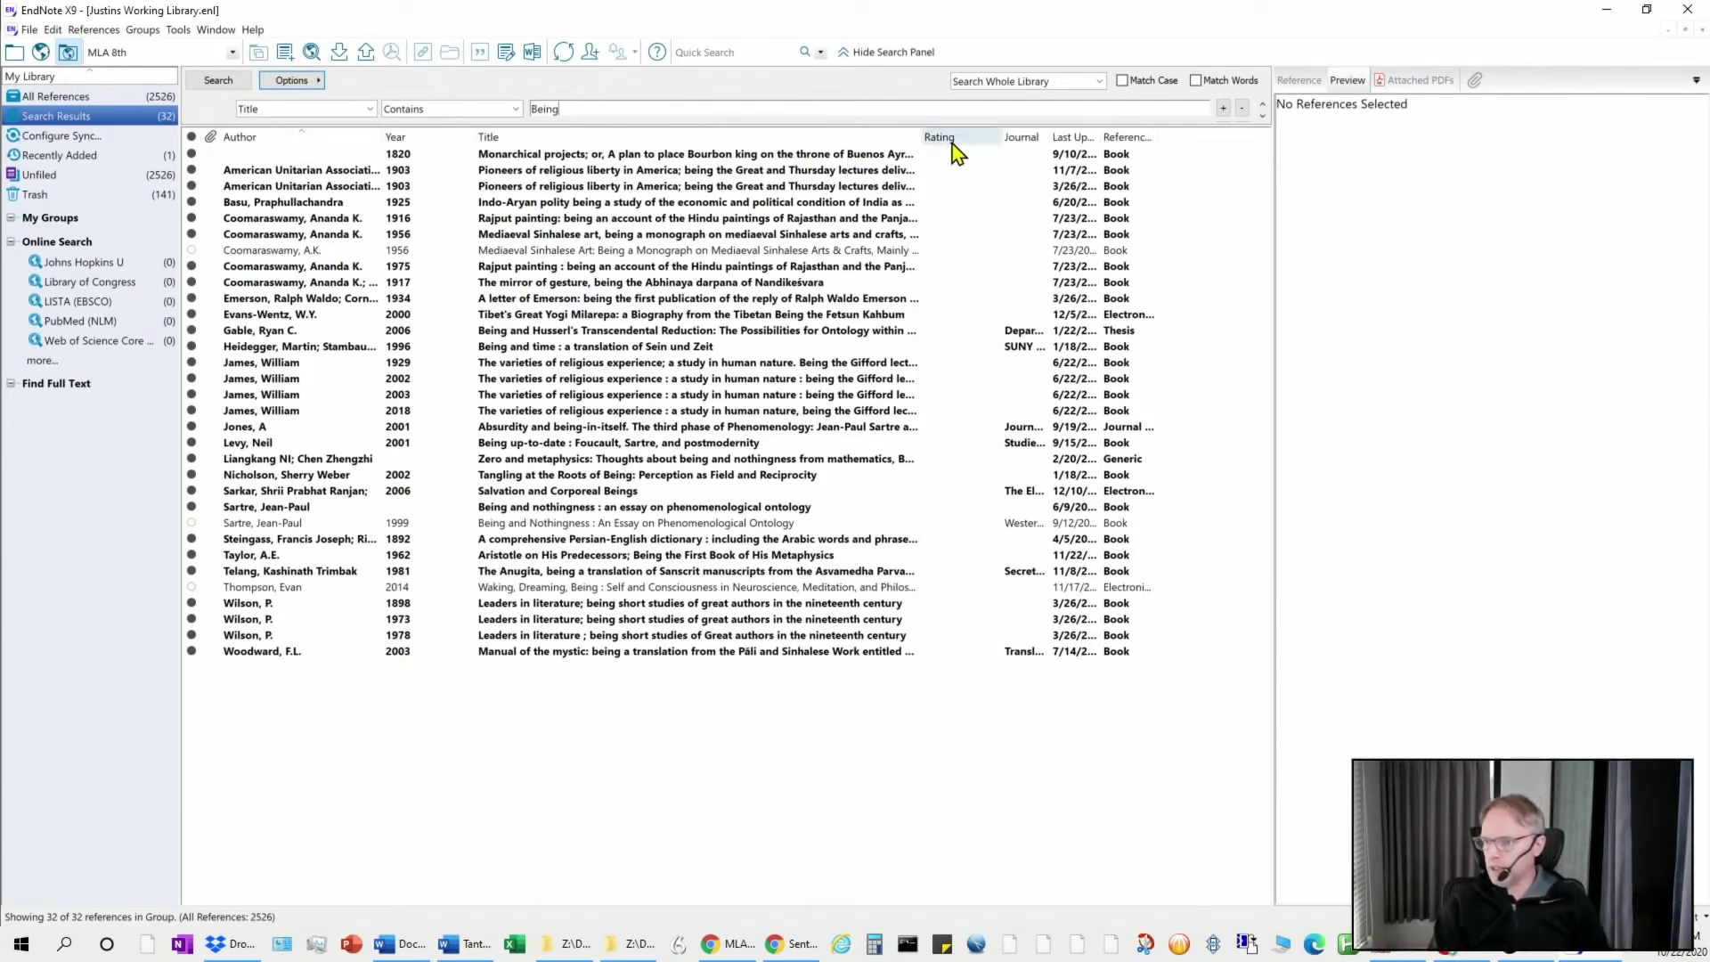
left_click_drag(920, 133, 1280, 112)
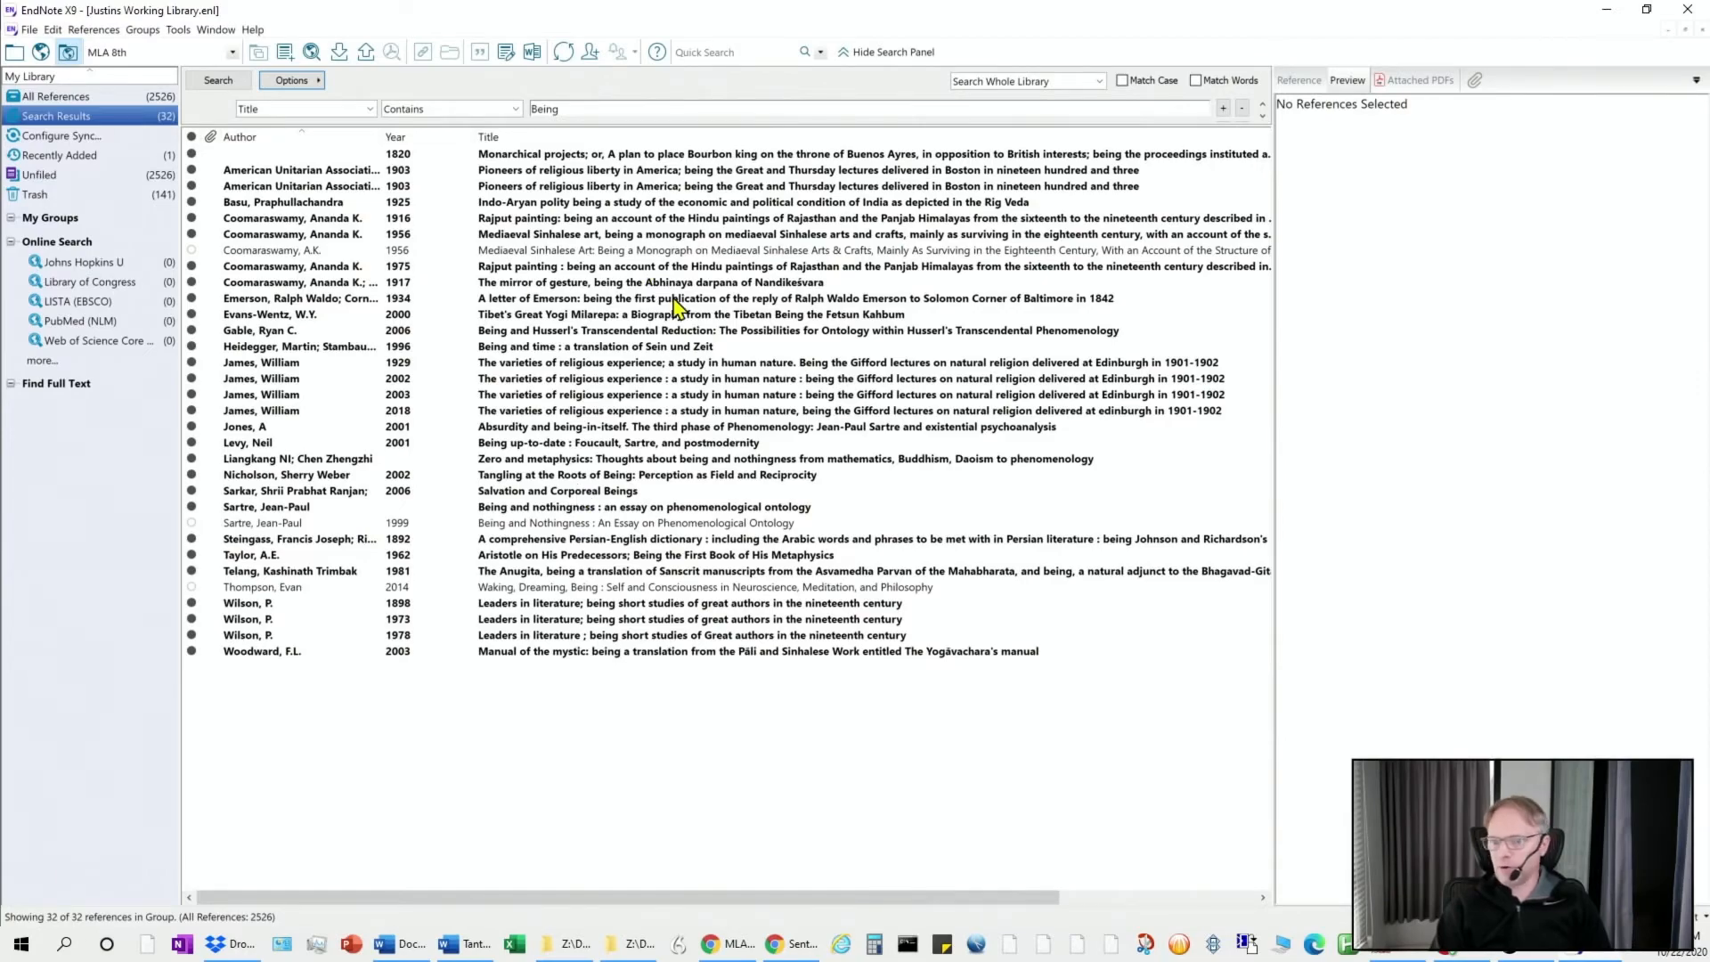
Switch to the Word document and add the line: The world is a messed up place and are only solution “is to never give up.”
key("super+Tab")
left_click(798, 350)
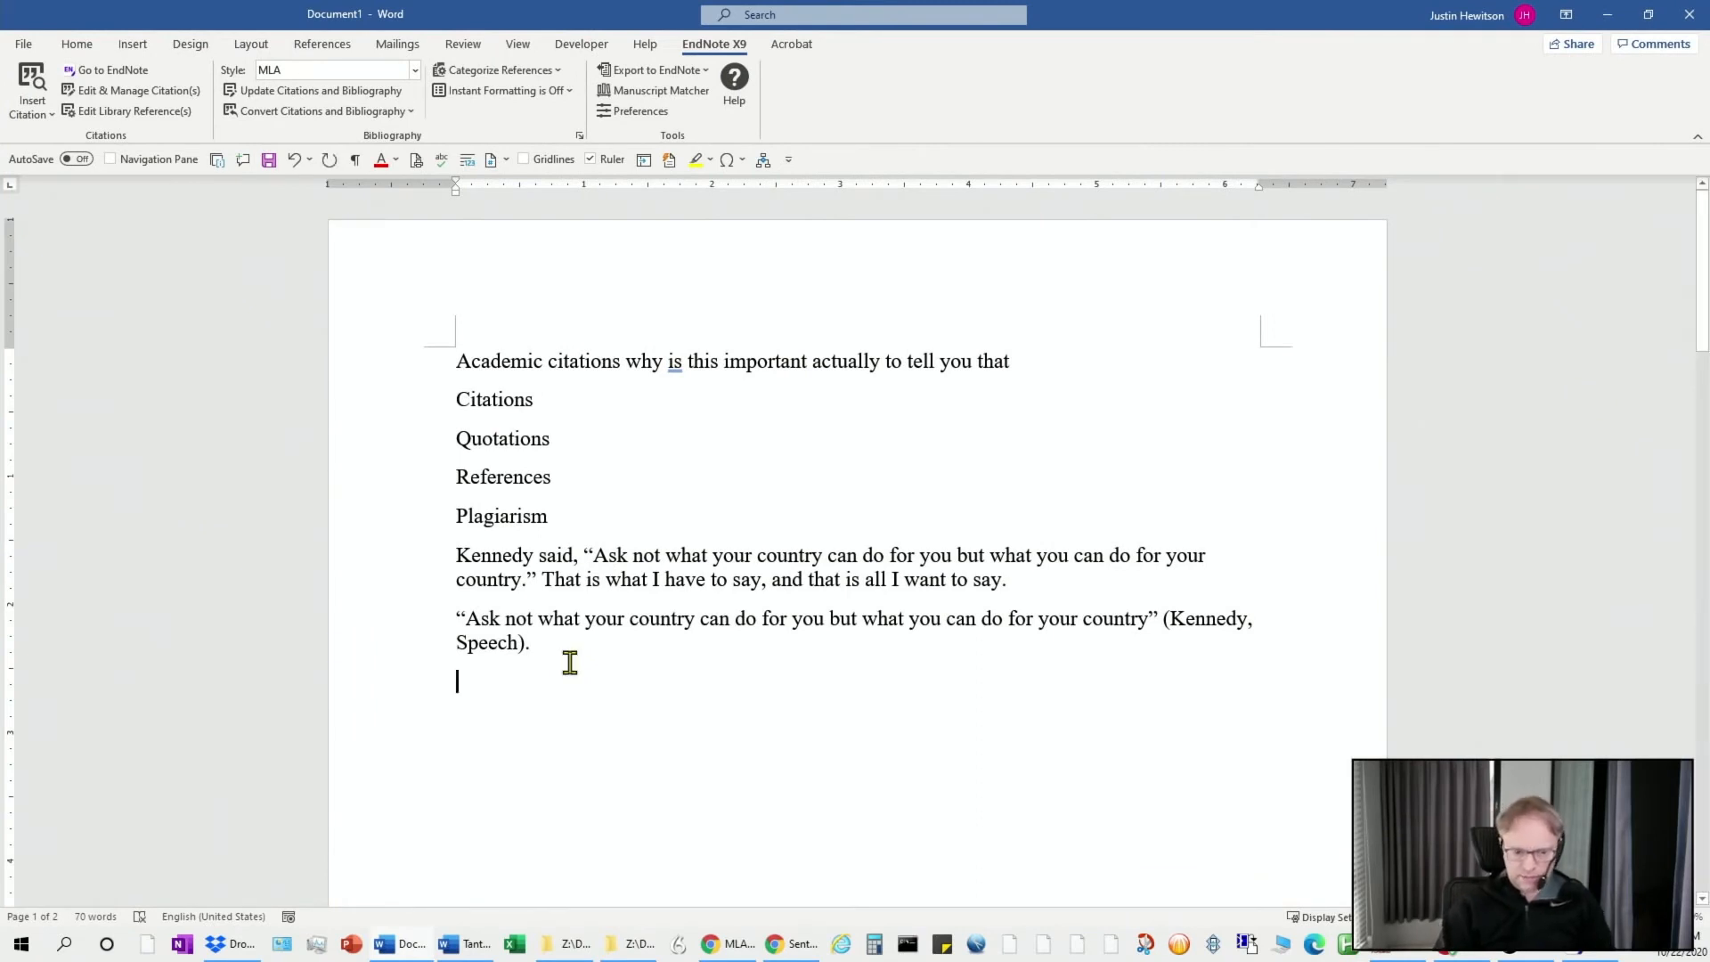
type("The world")
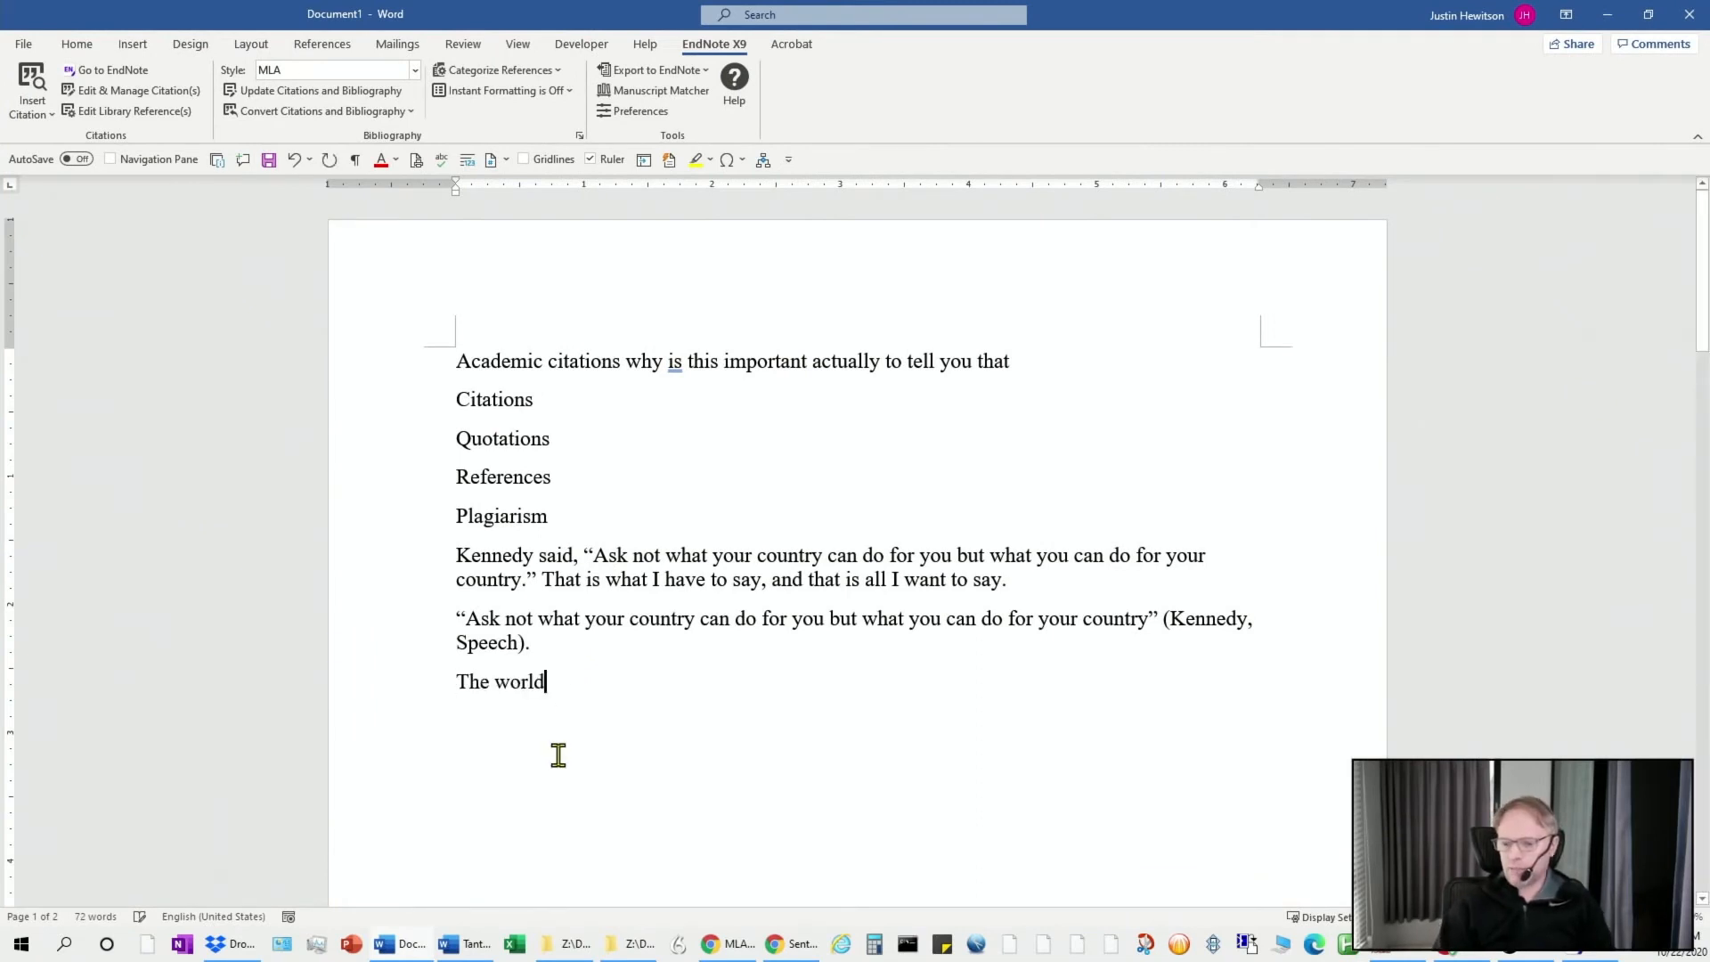
type(" is a messed up place and")
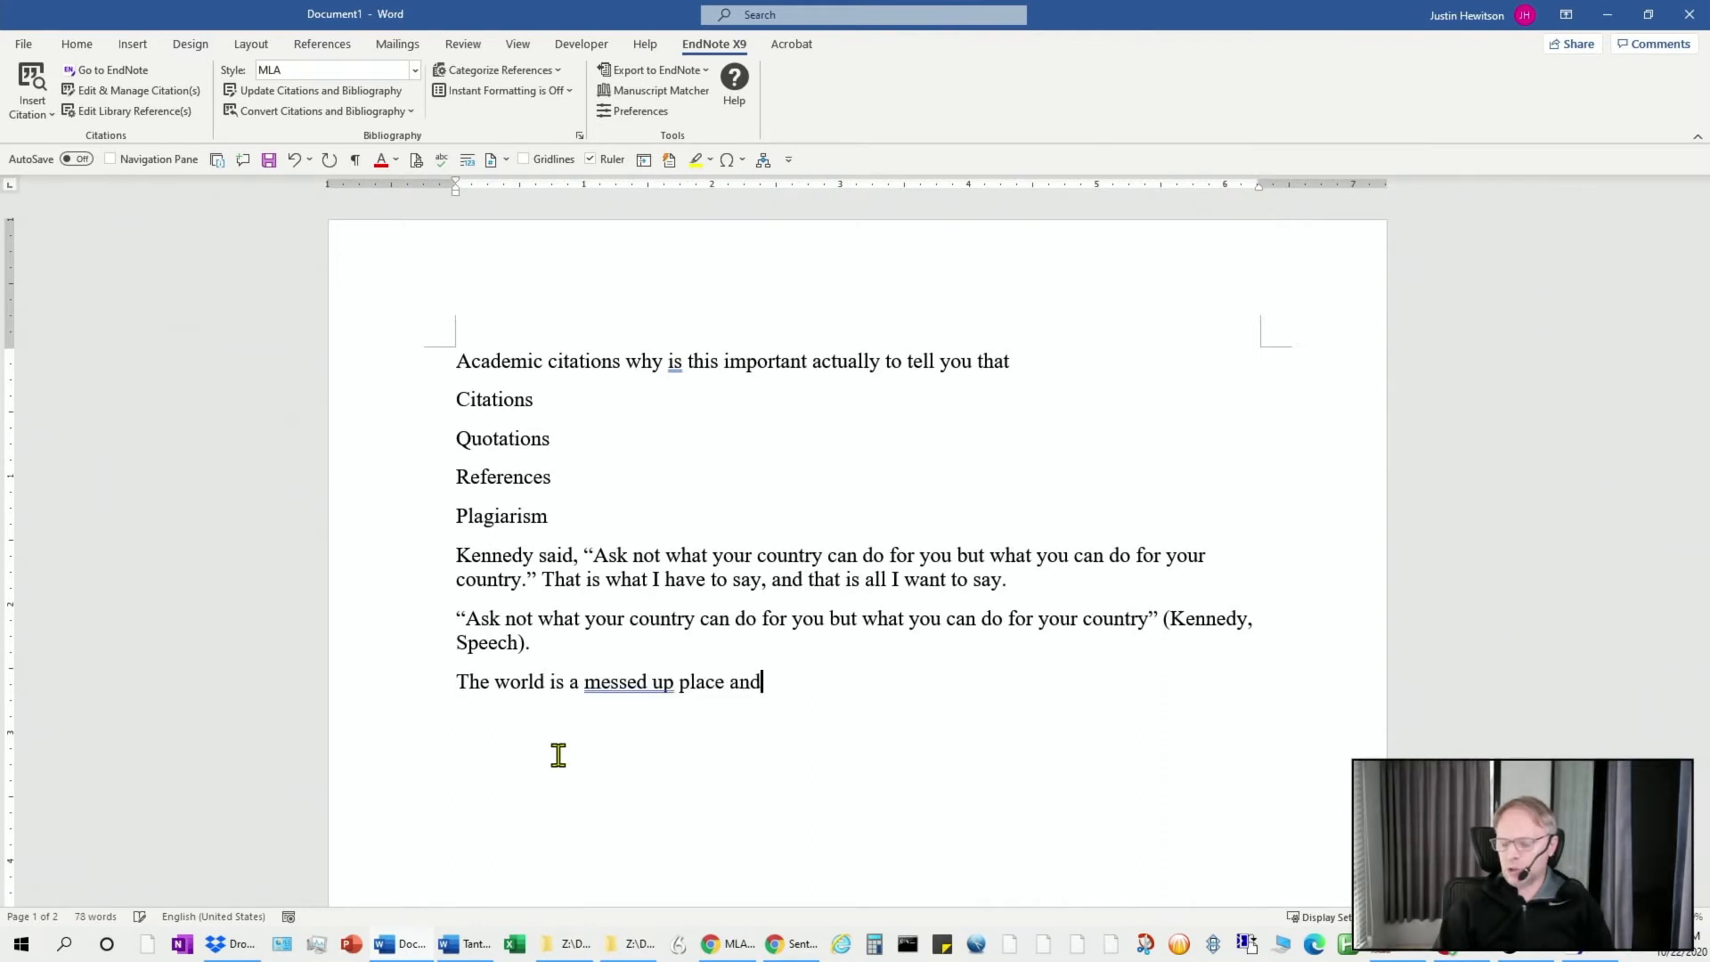
type(" are only solution “")
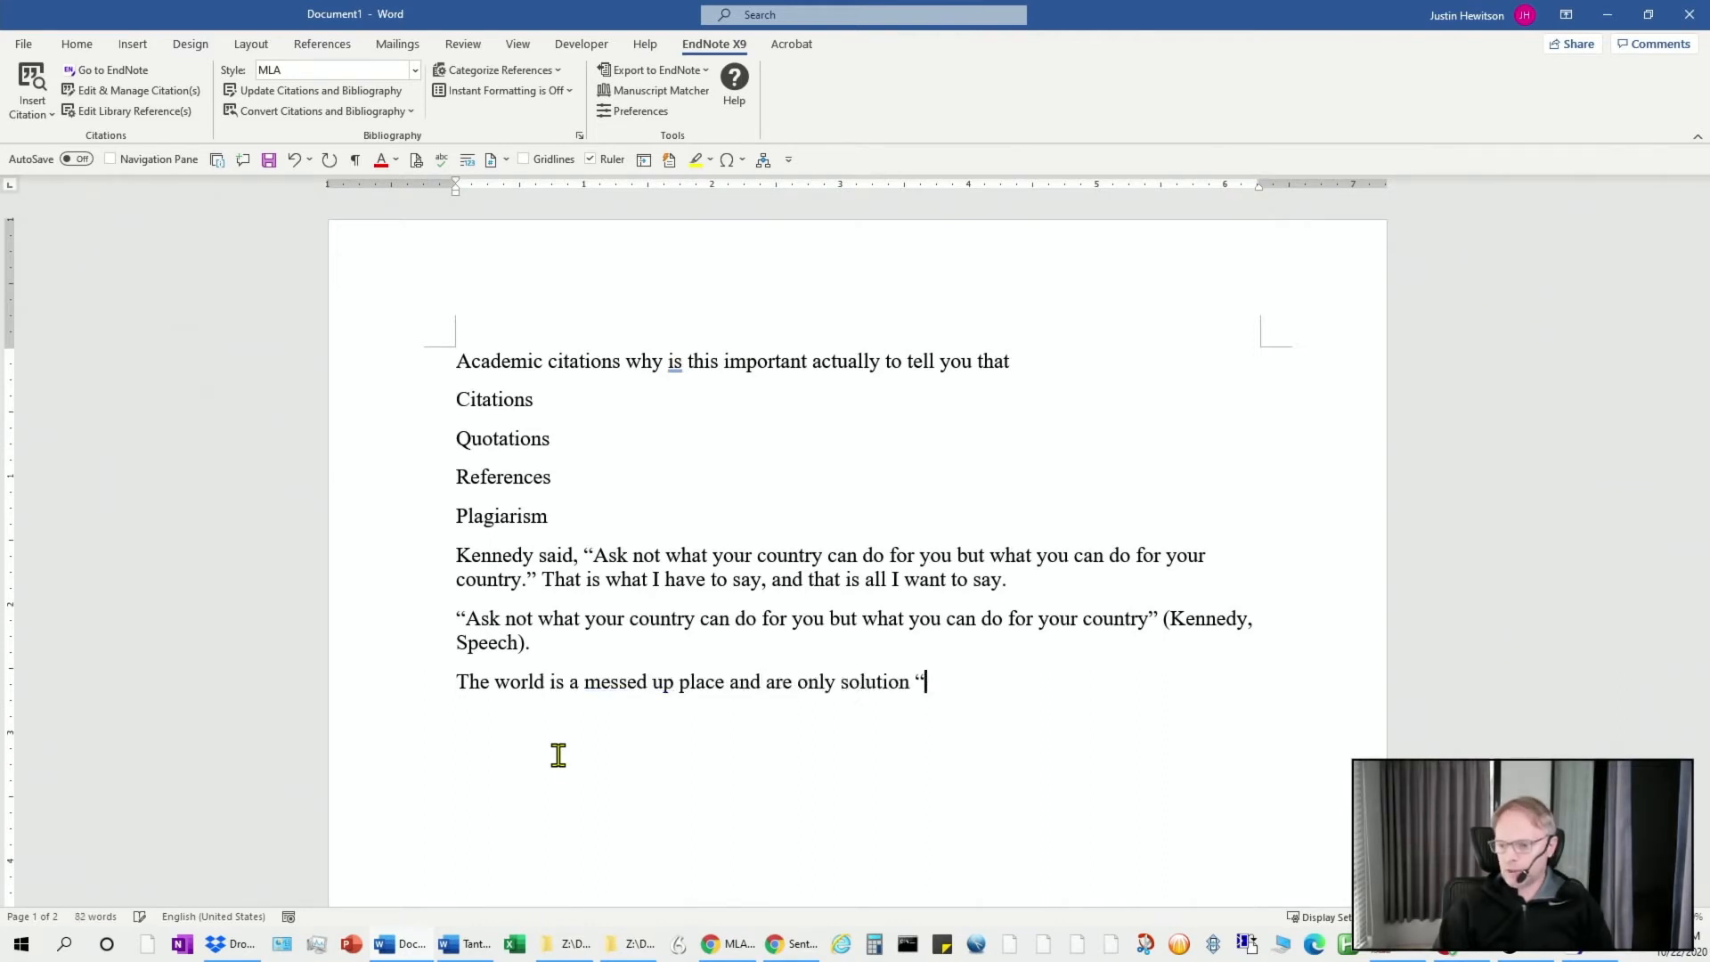
type("is to never")
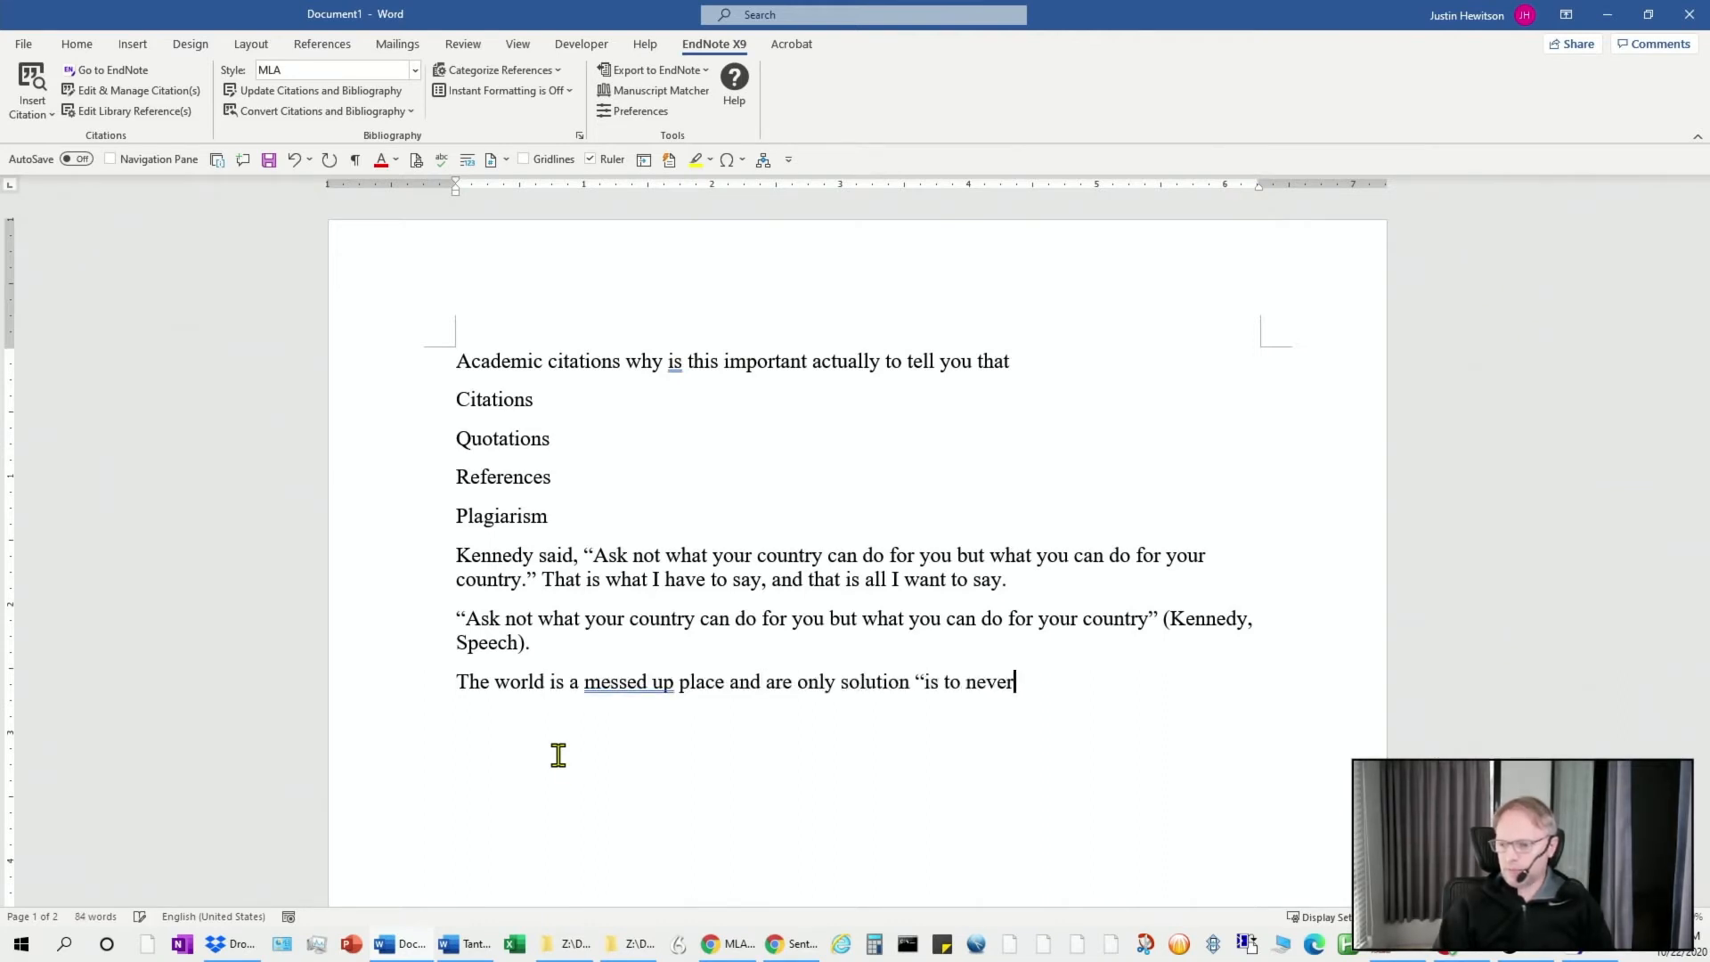
type(" give up.\"")
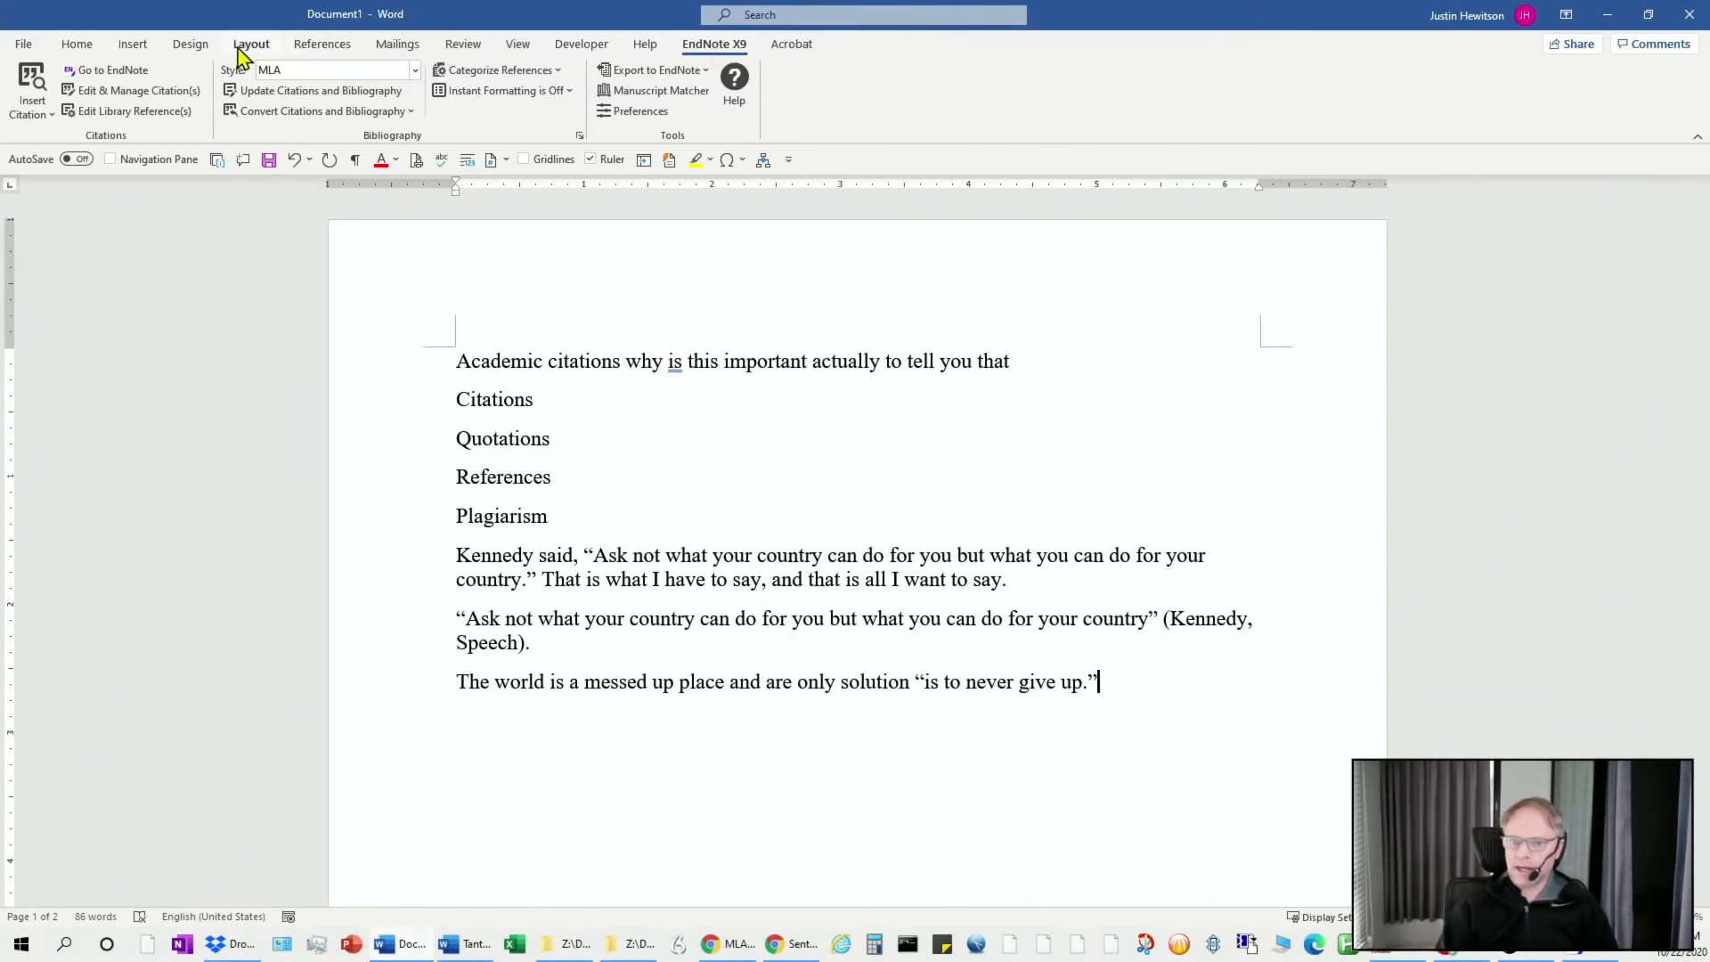
Search the EndNote library by the author's surname and insert "A Silly Example" as a citation after the last sentence's quotation
left_click(42, 90)
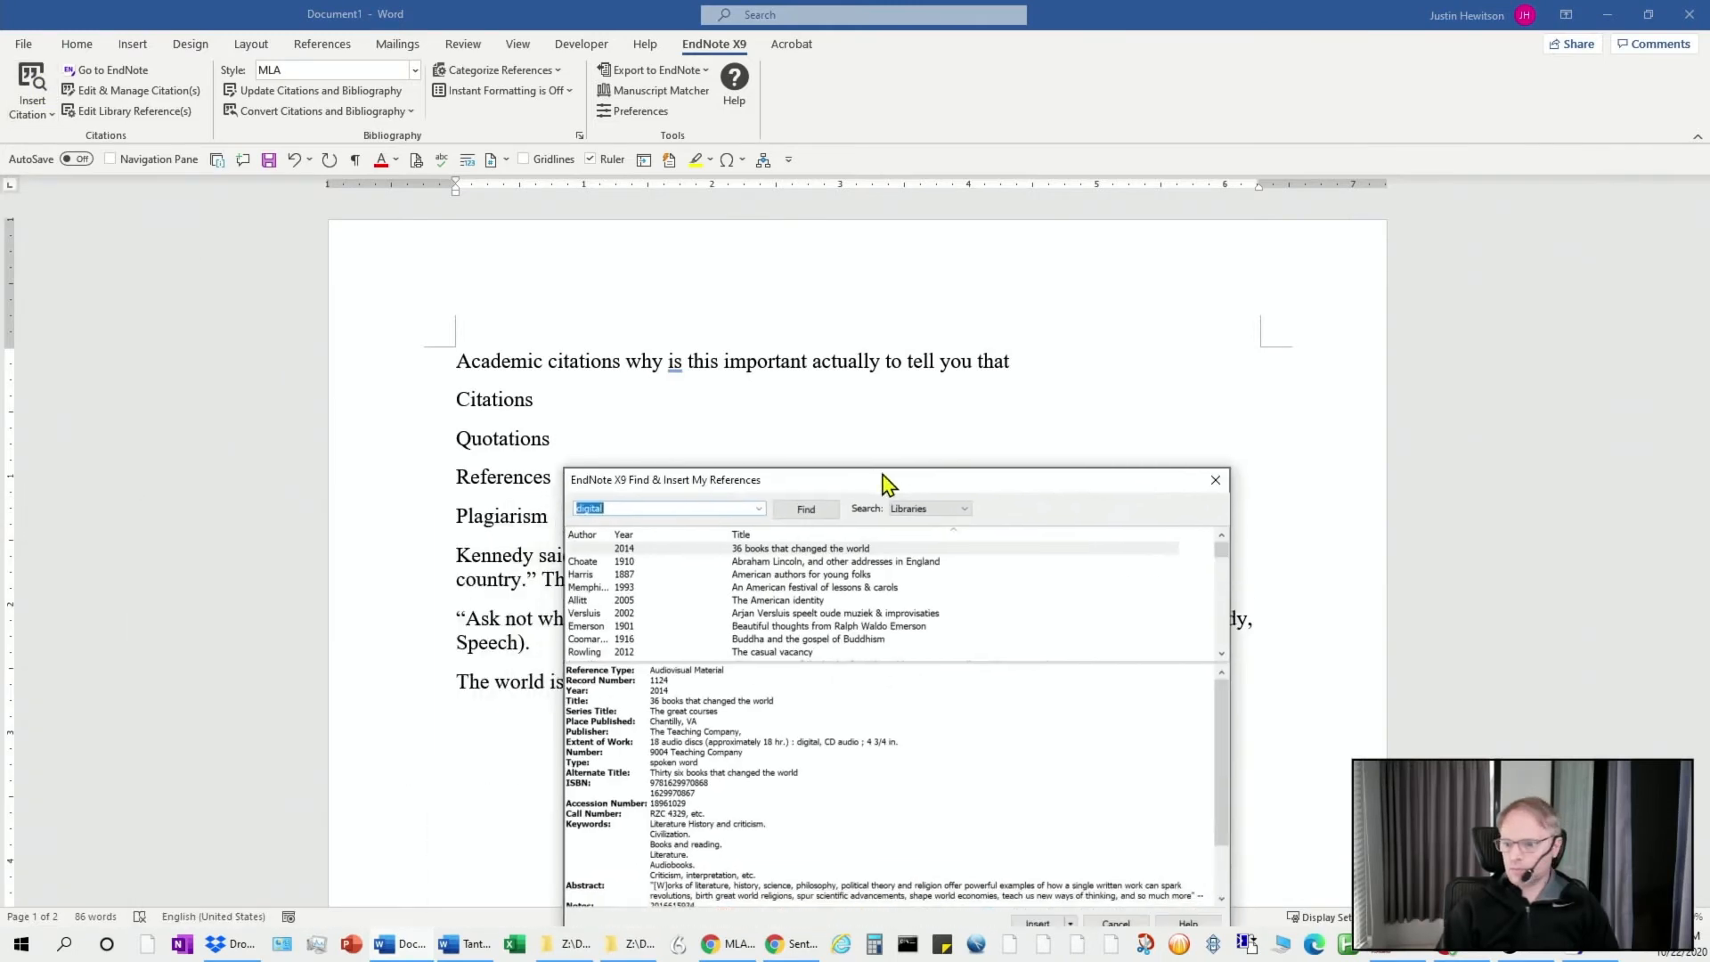
left_click_drag(886, 484, 917, 341)
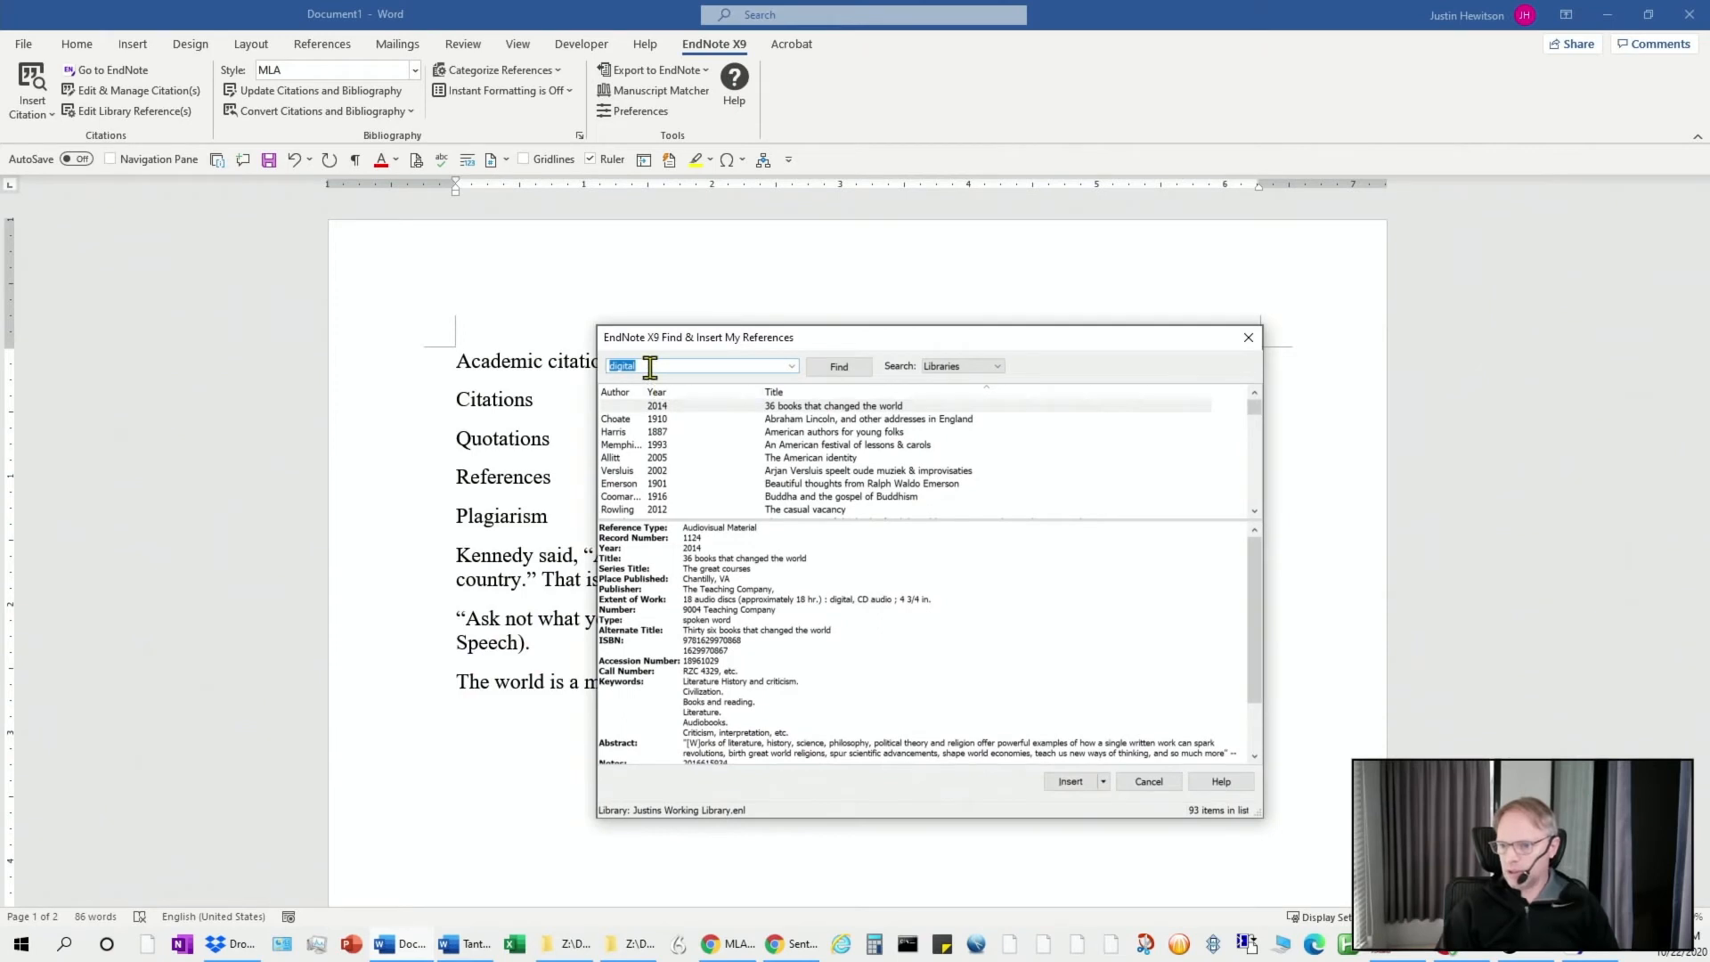
key("BackSpace")
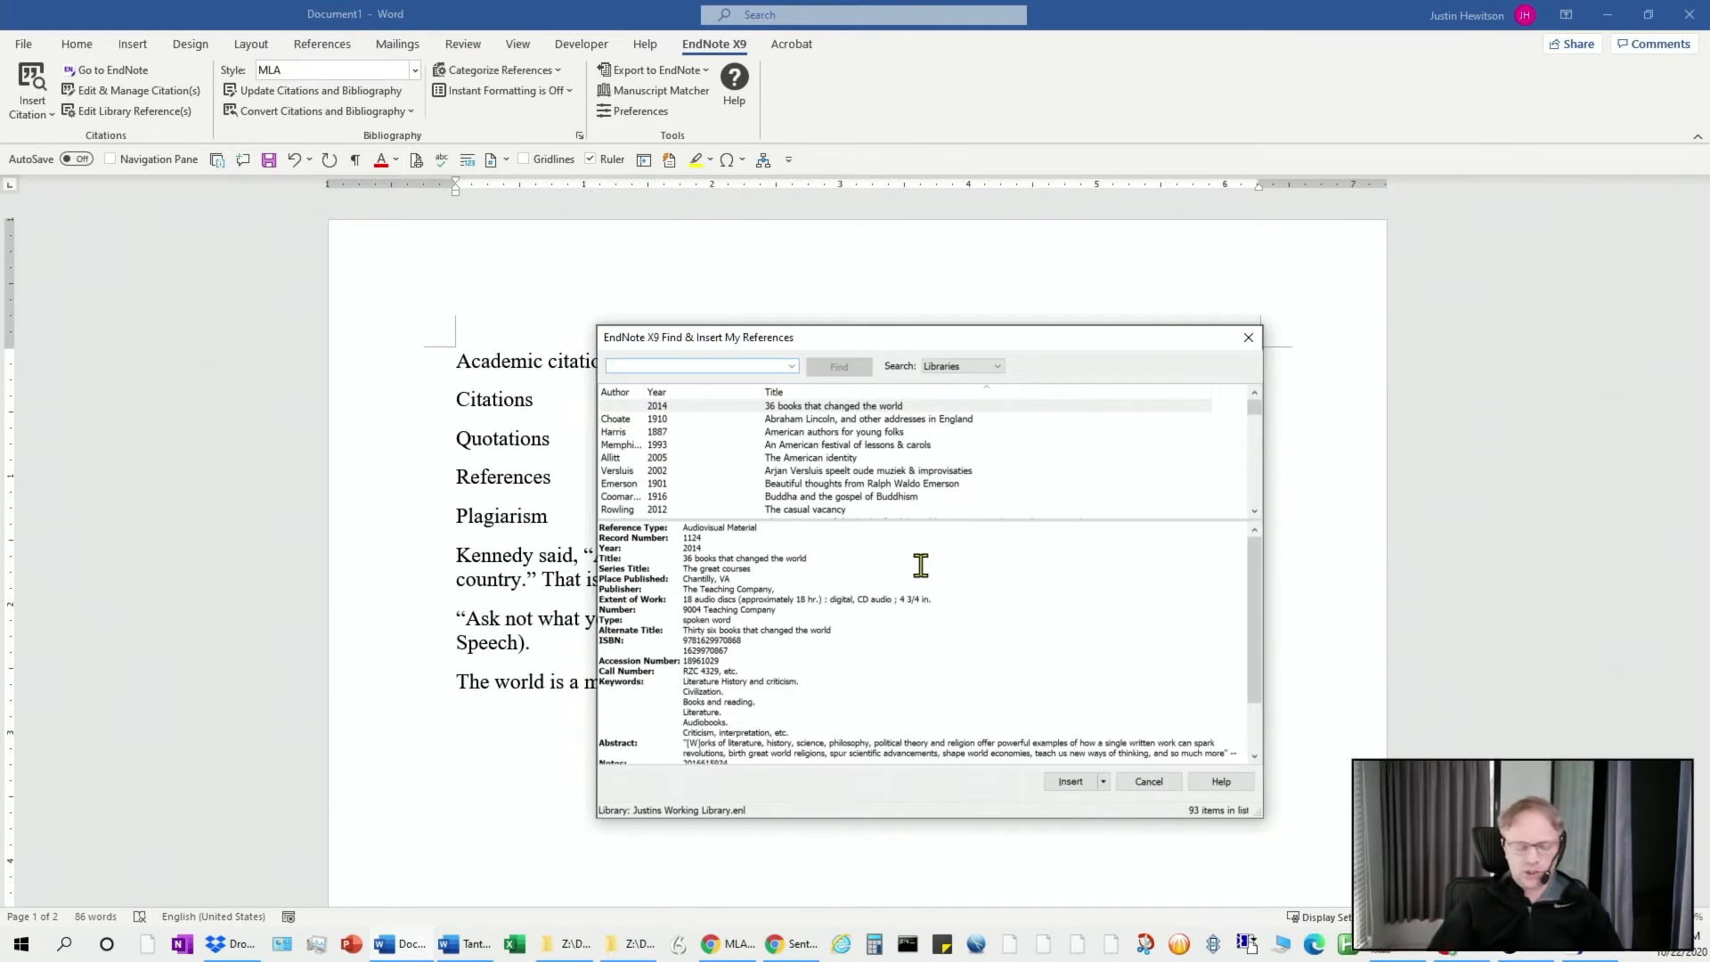
type("seu")
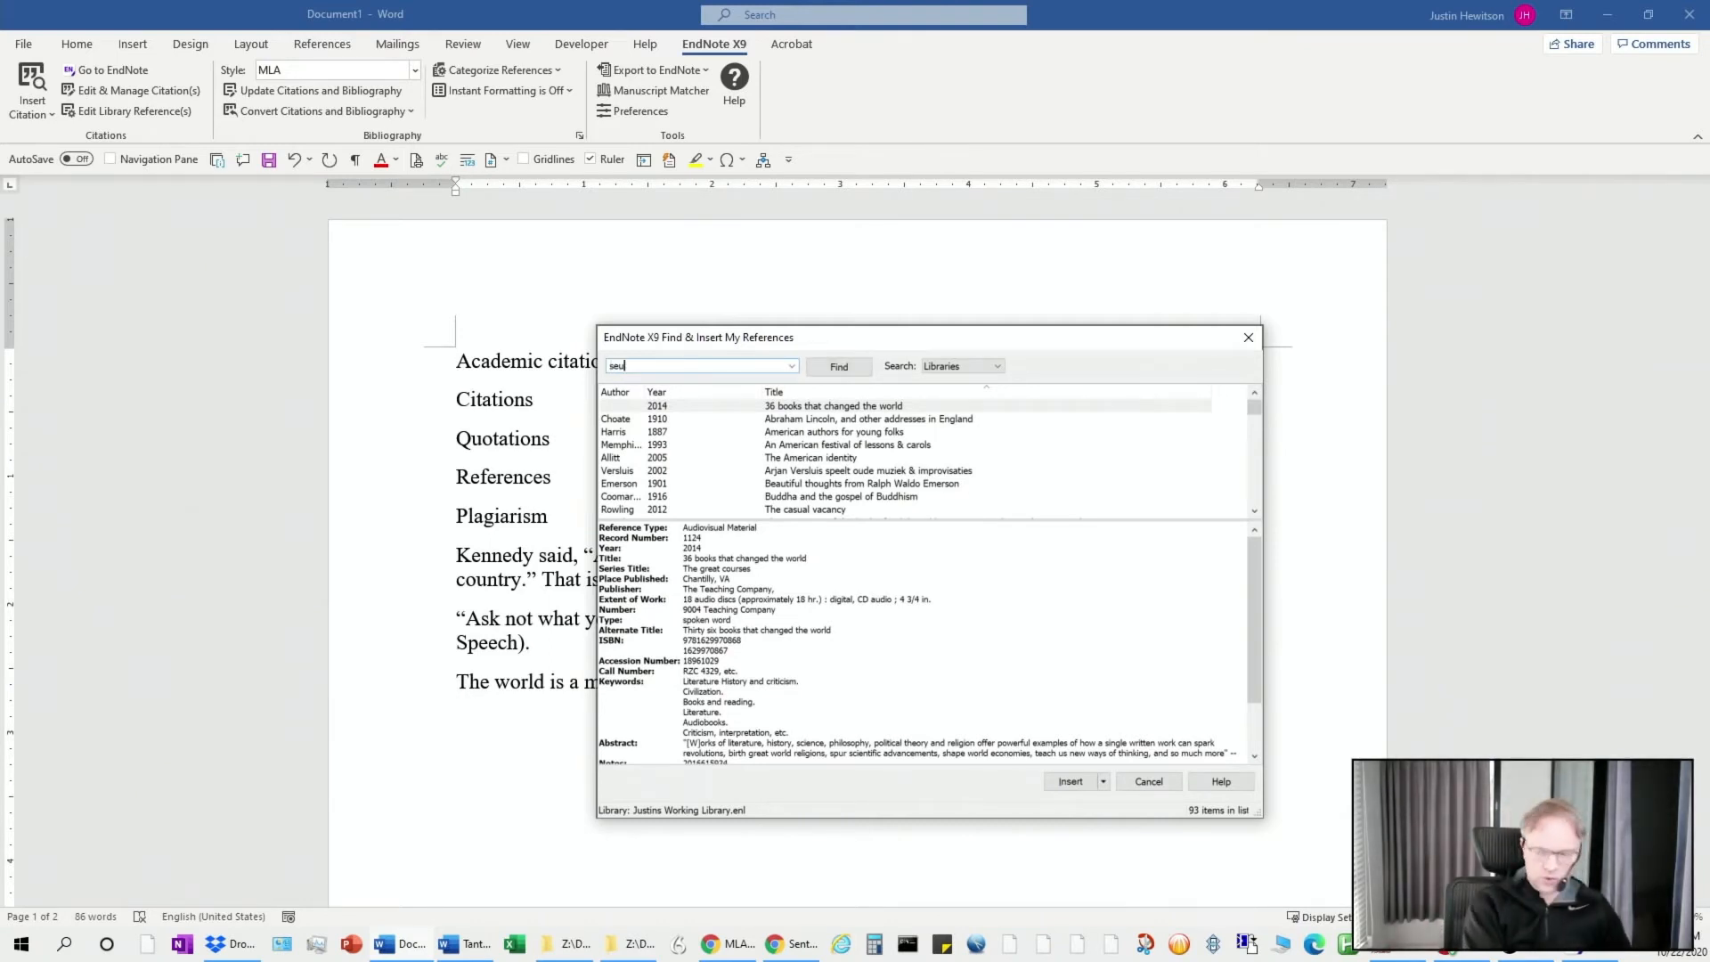
type("s")
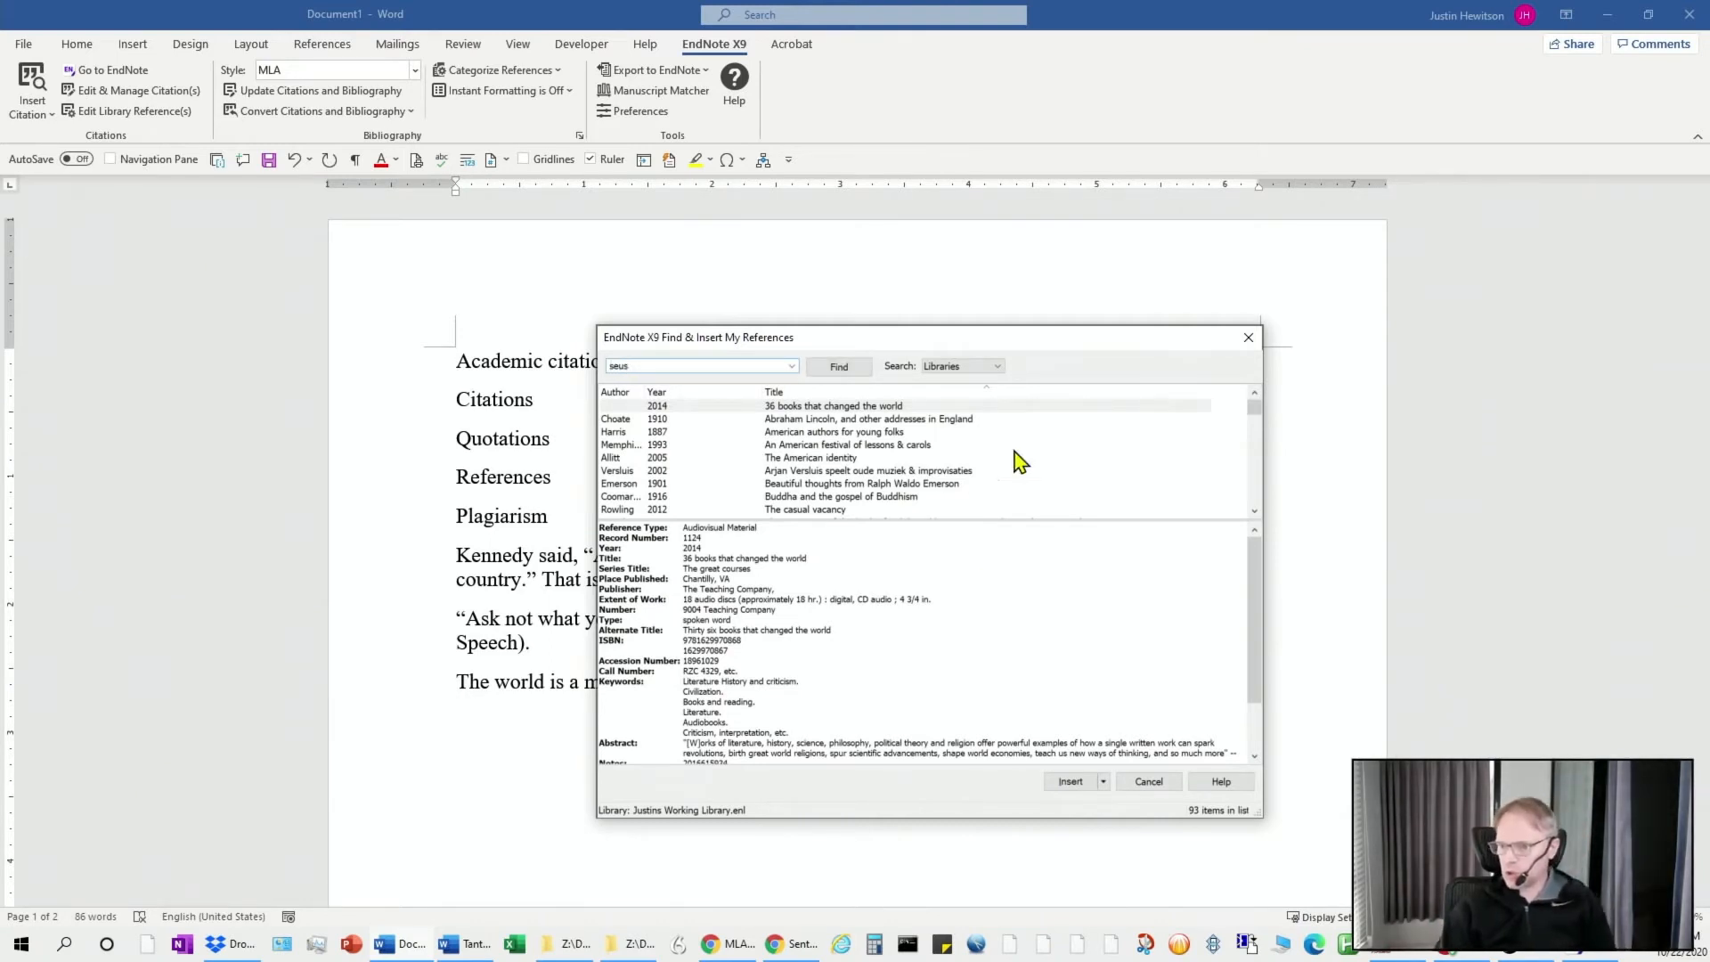
left_click(842, 368)
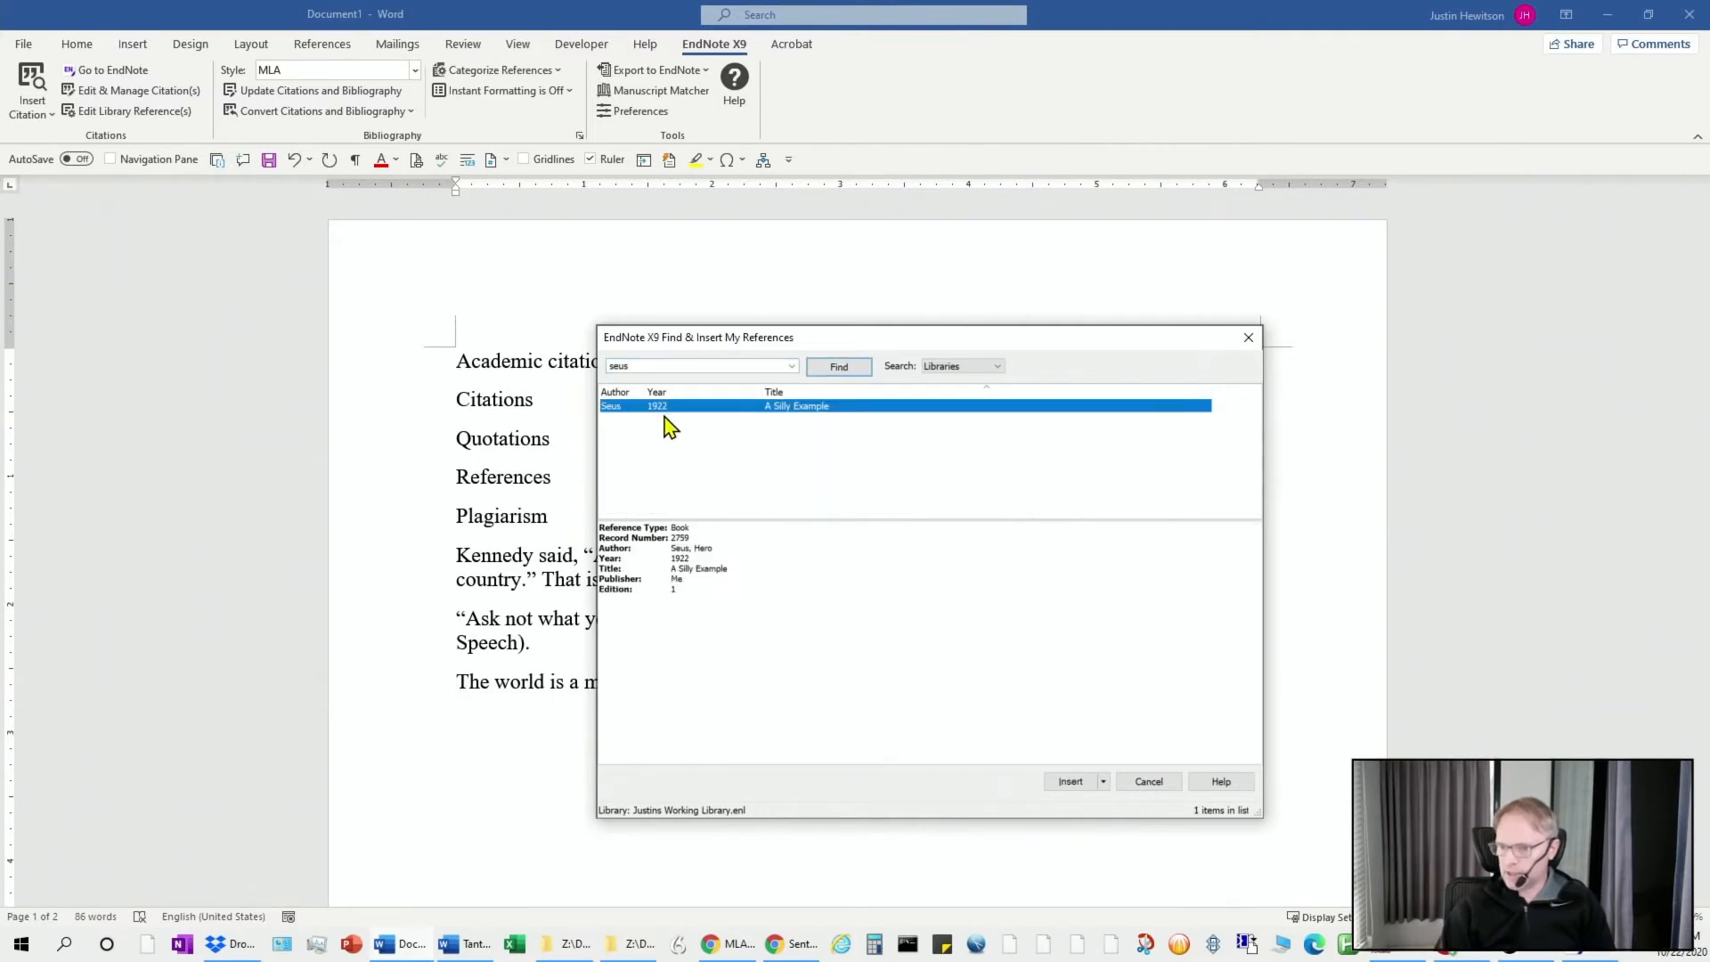
left_click(1072, 782)
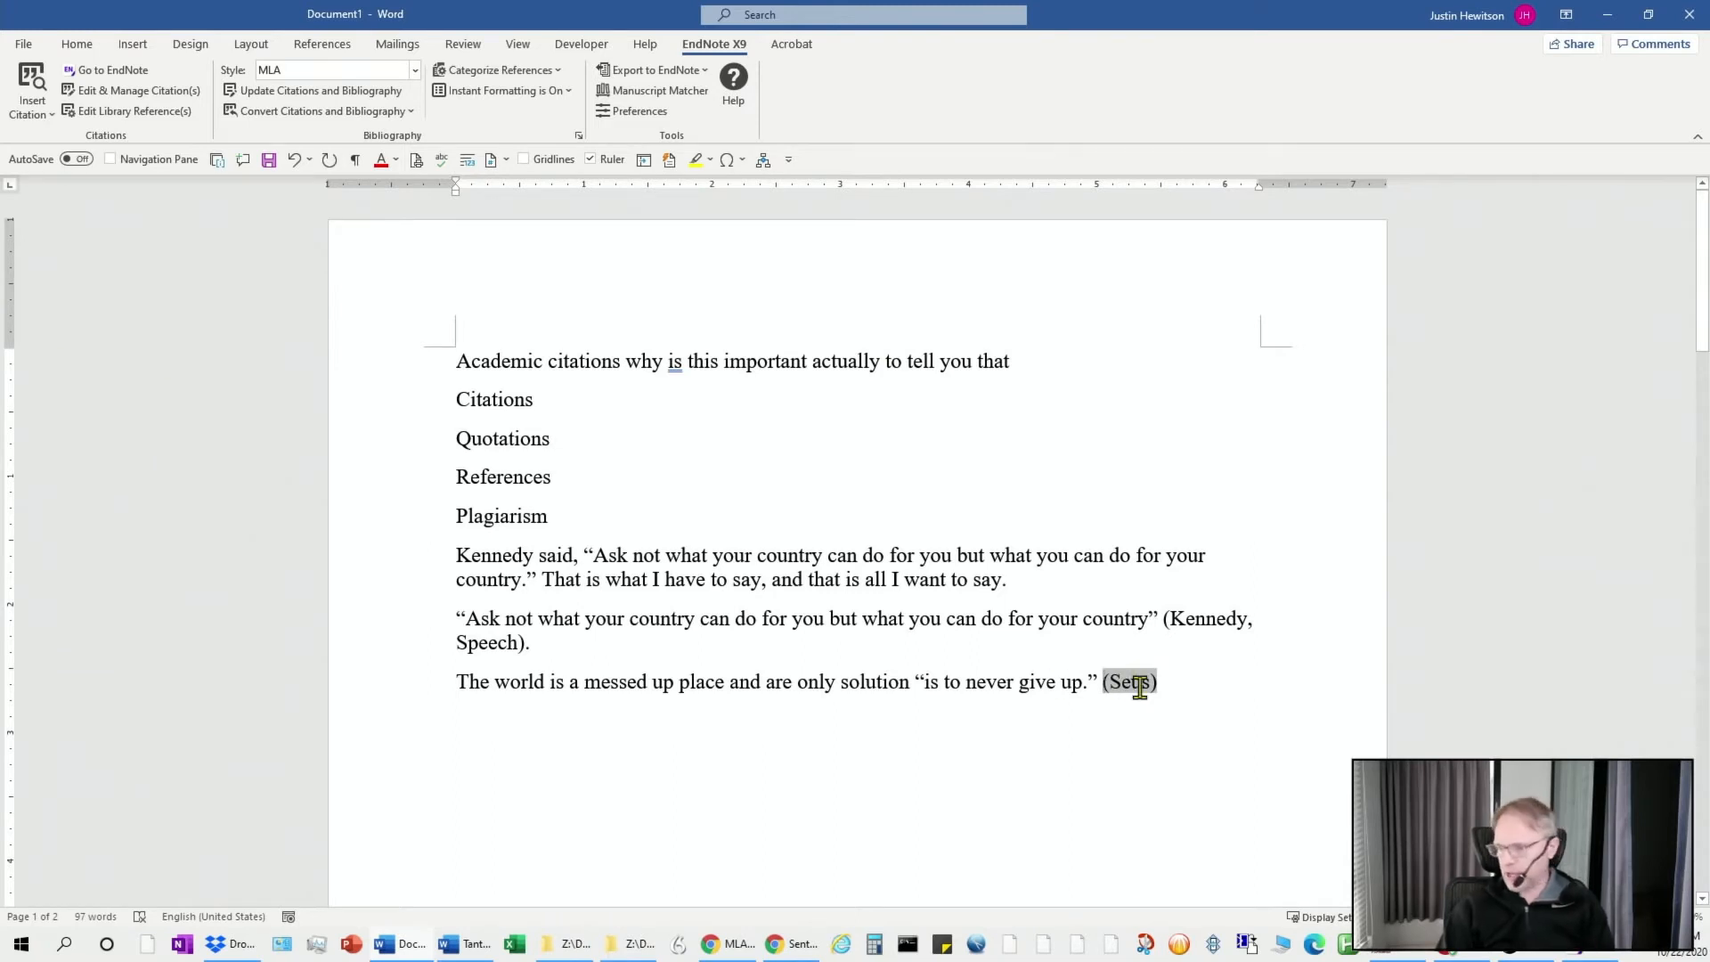
Edit the newly inserted citation to include page 56
right_click(1138, 682)
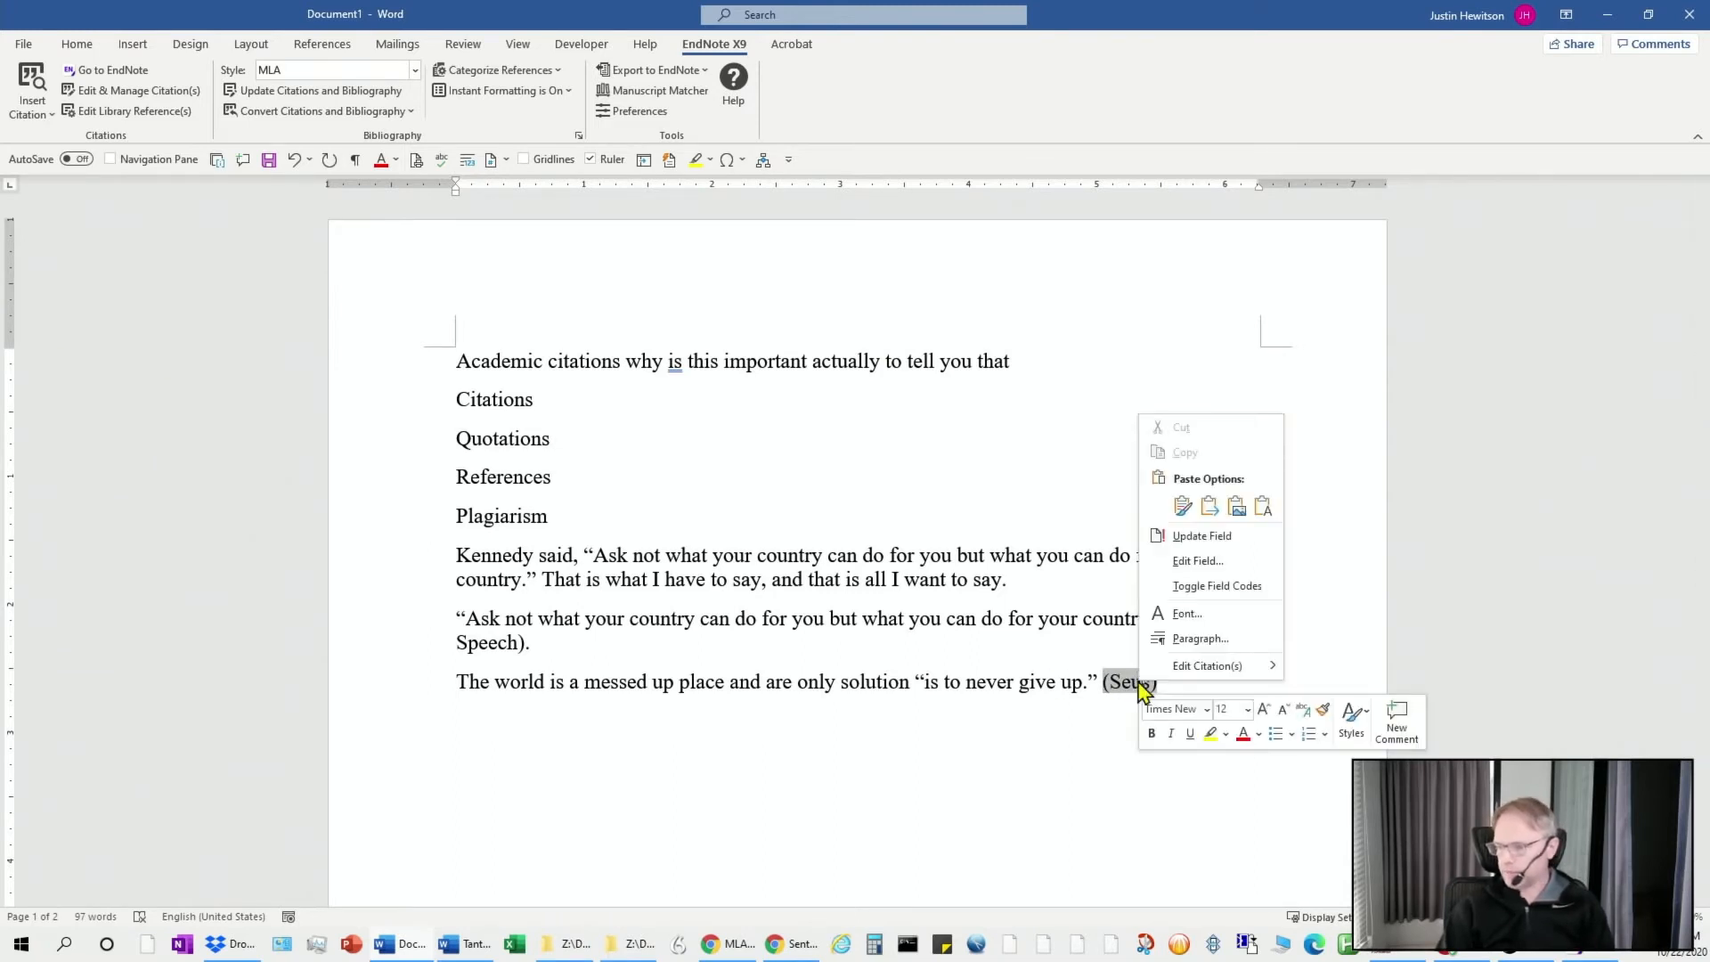
mouse_move(1196, 675)
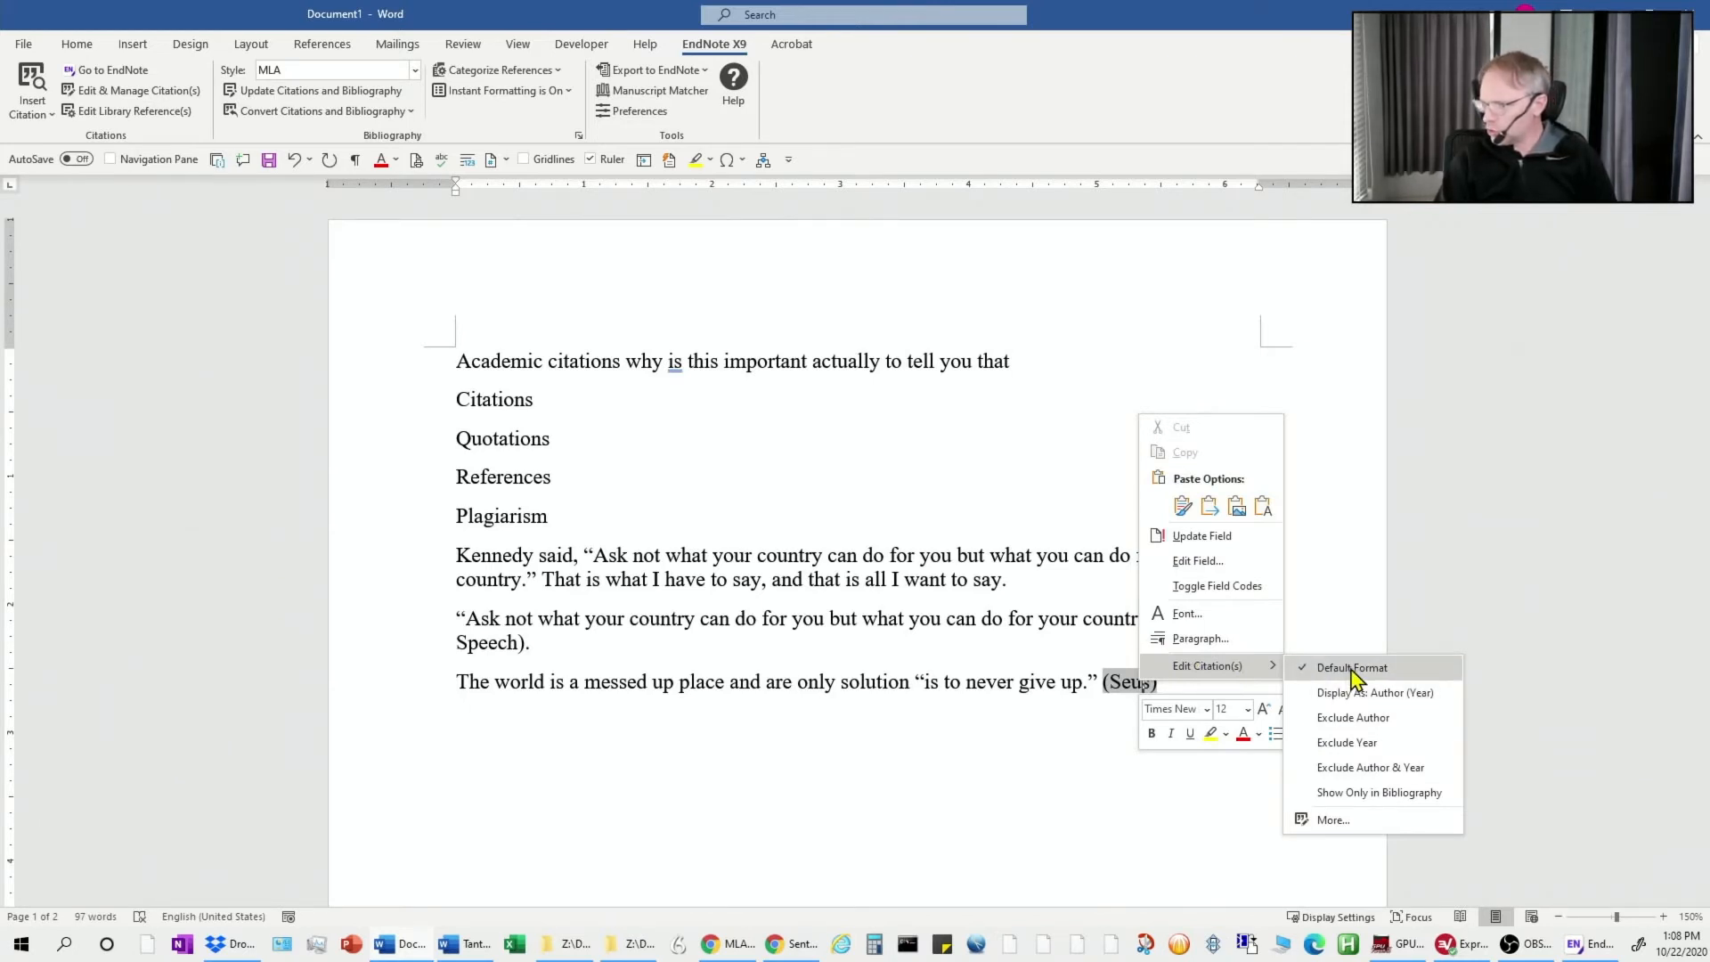
left_click(1317, 825)
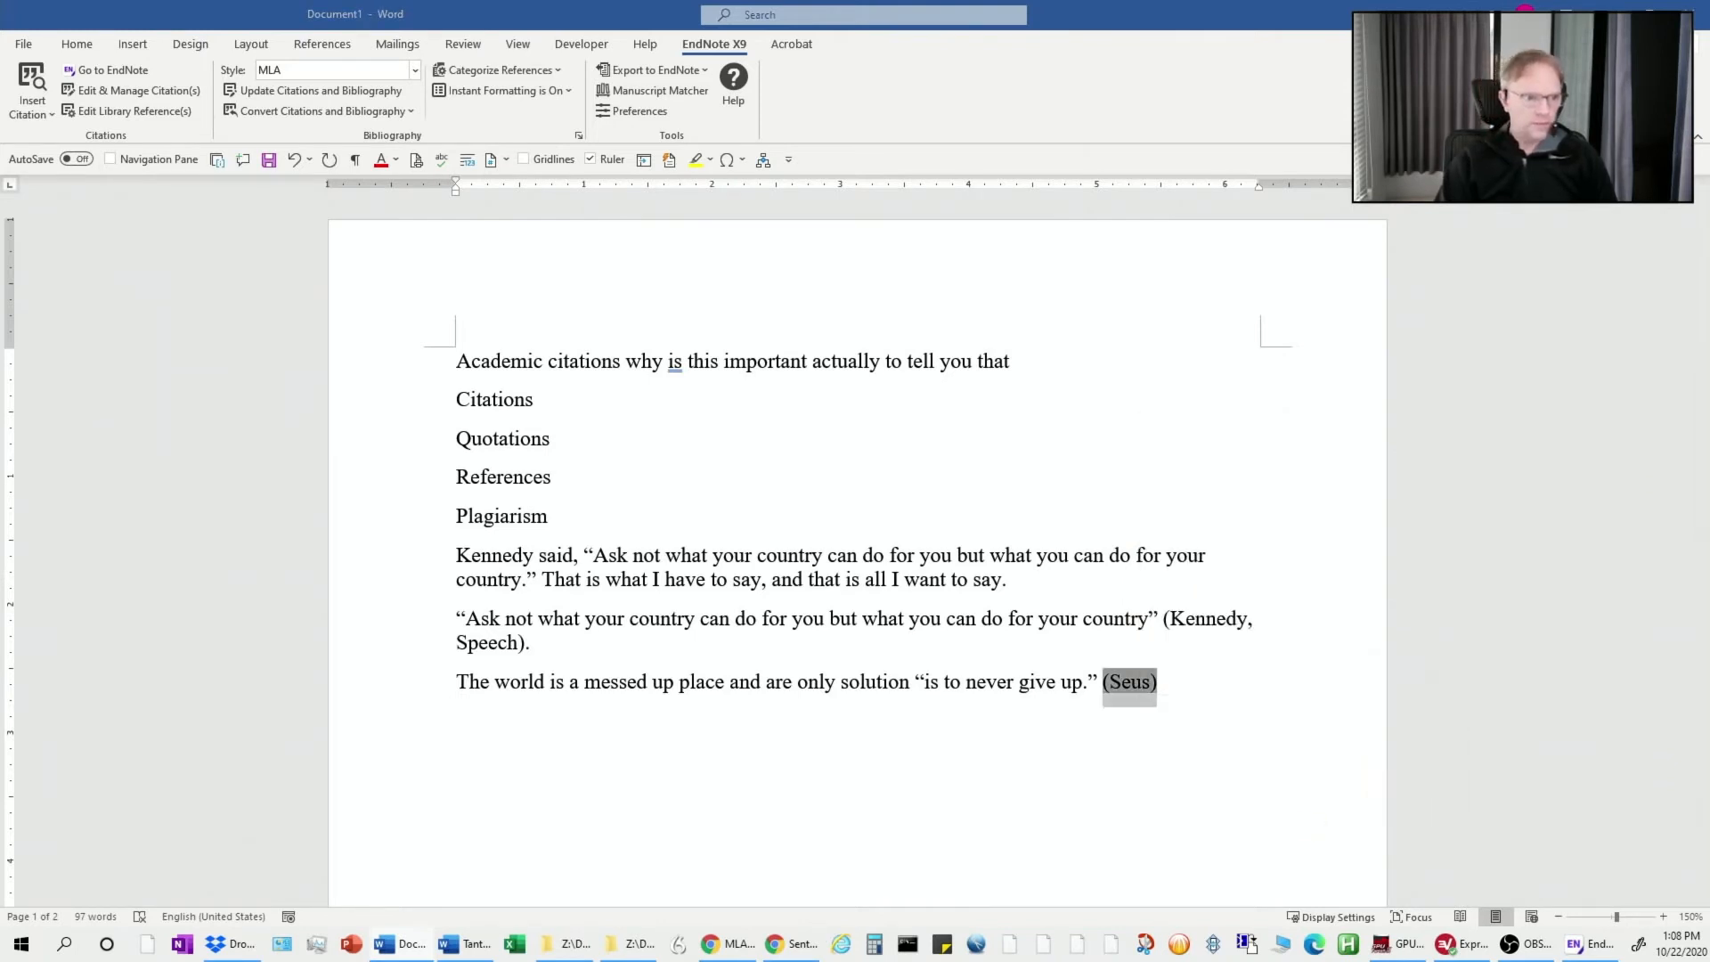
left_click_drag(214, 475, 1185, 377)
left_click_drag(1347, 312, 1453, 327)
left_click(1203, 579)
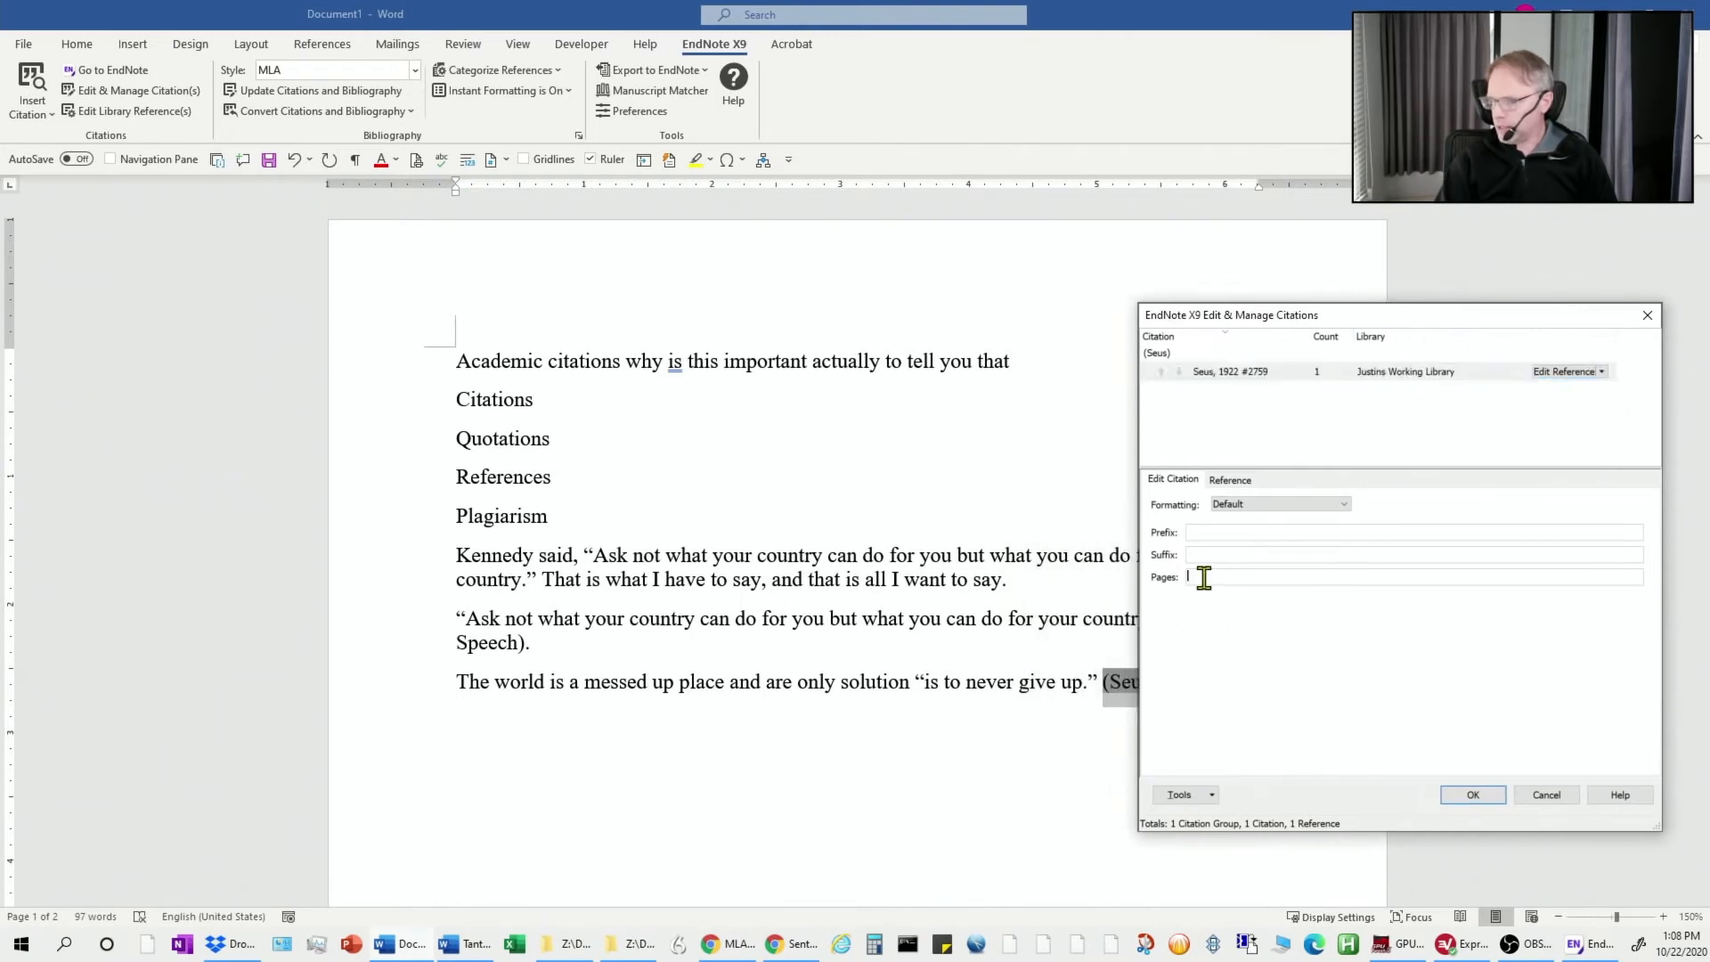
type("56")
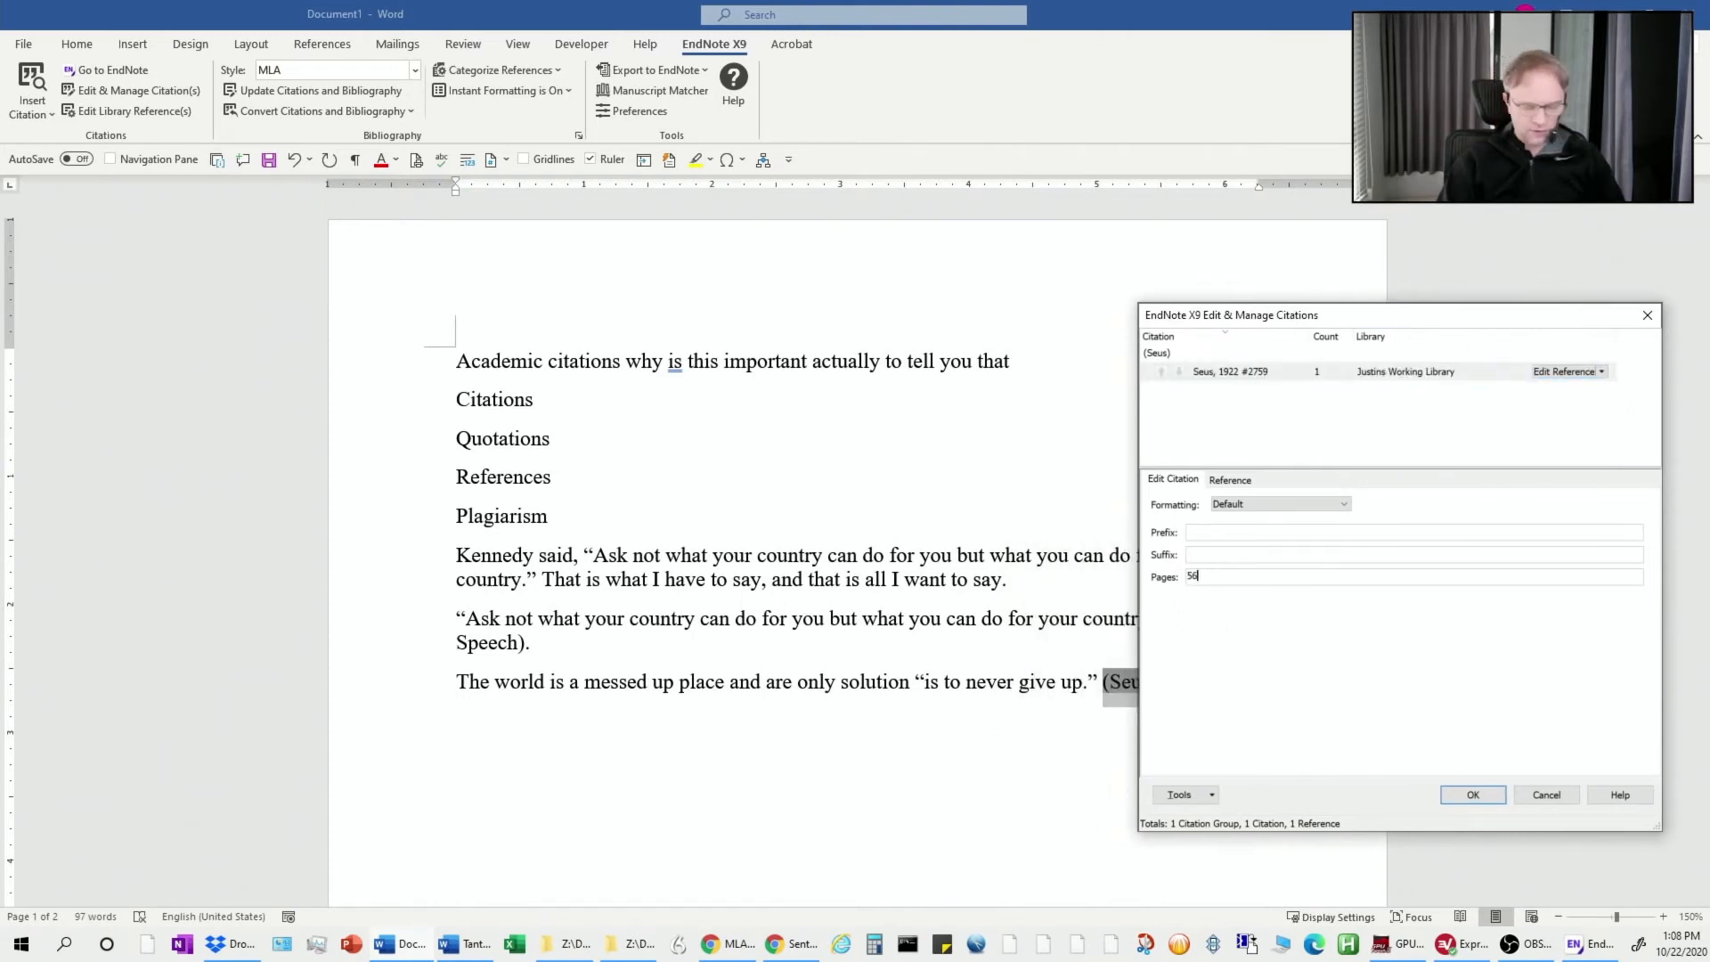
left_click(1474, 794)
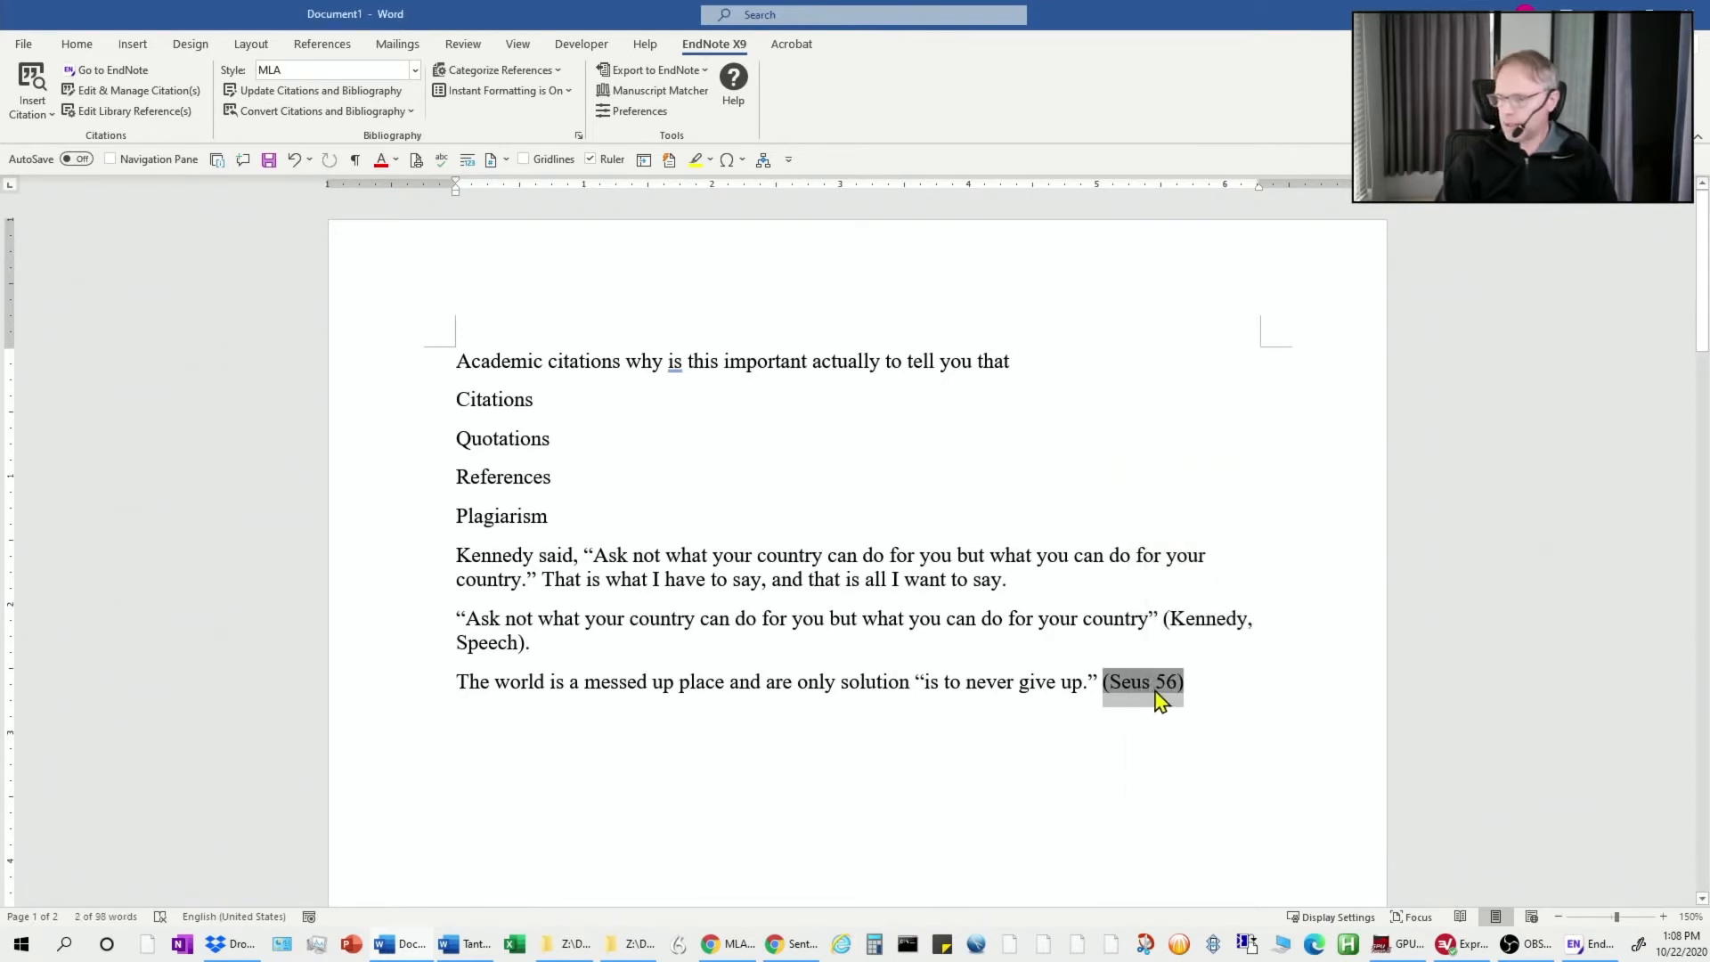
Remove the period inside the last quotation and place one after the parenthetical citation
left_click(1127, 766)
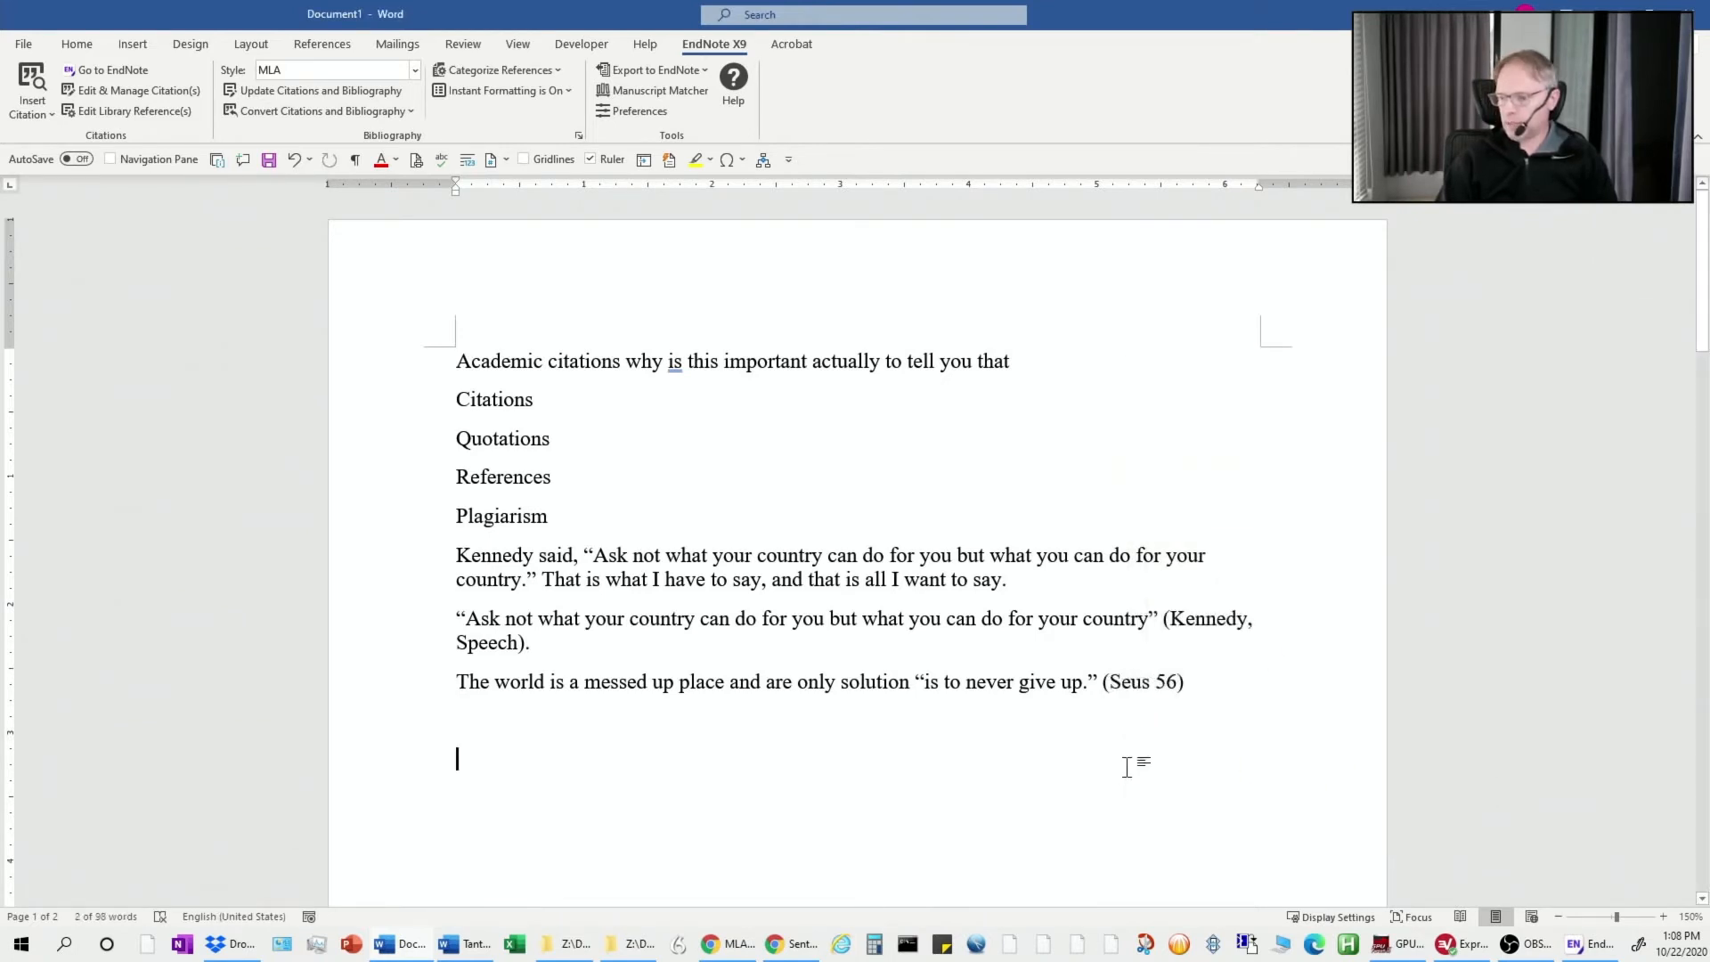
left_click(1088, 682)
key("BackSpace")
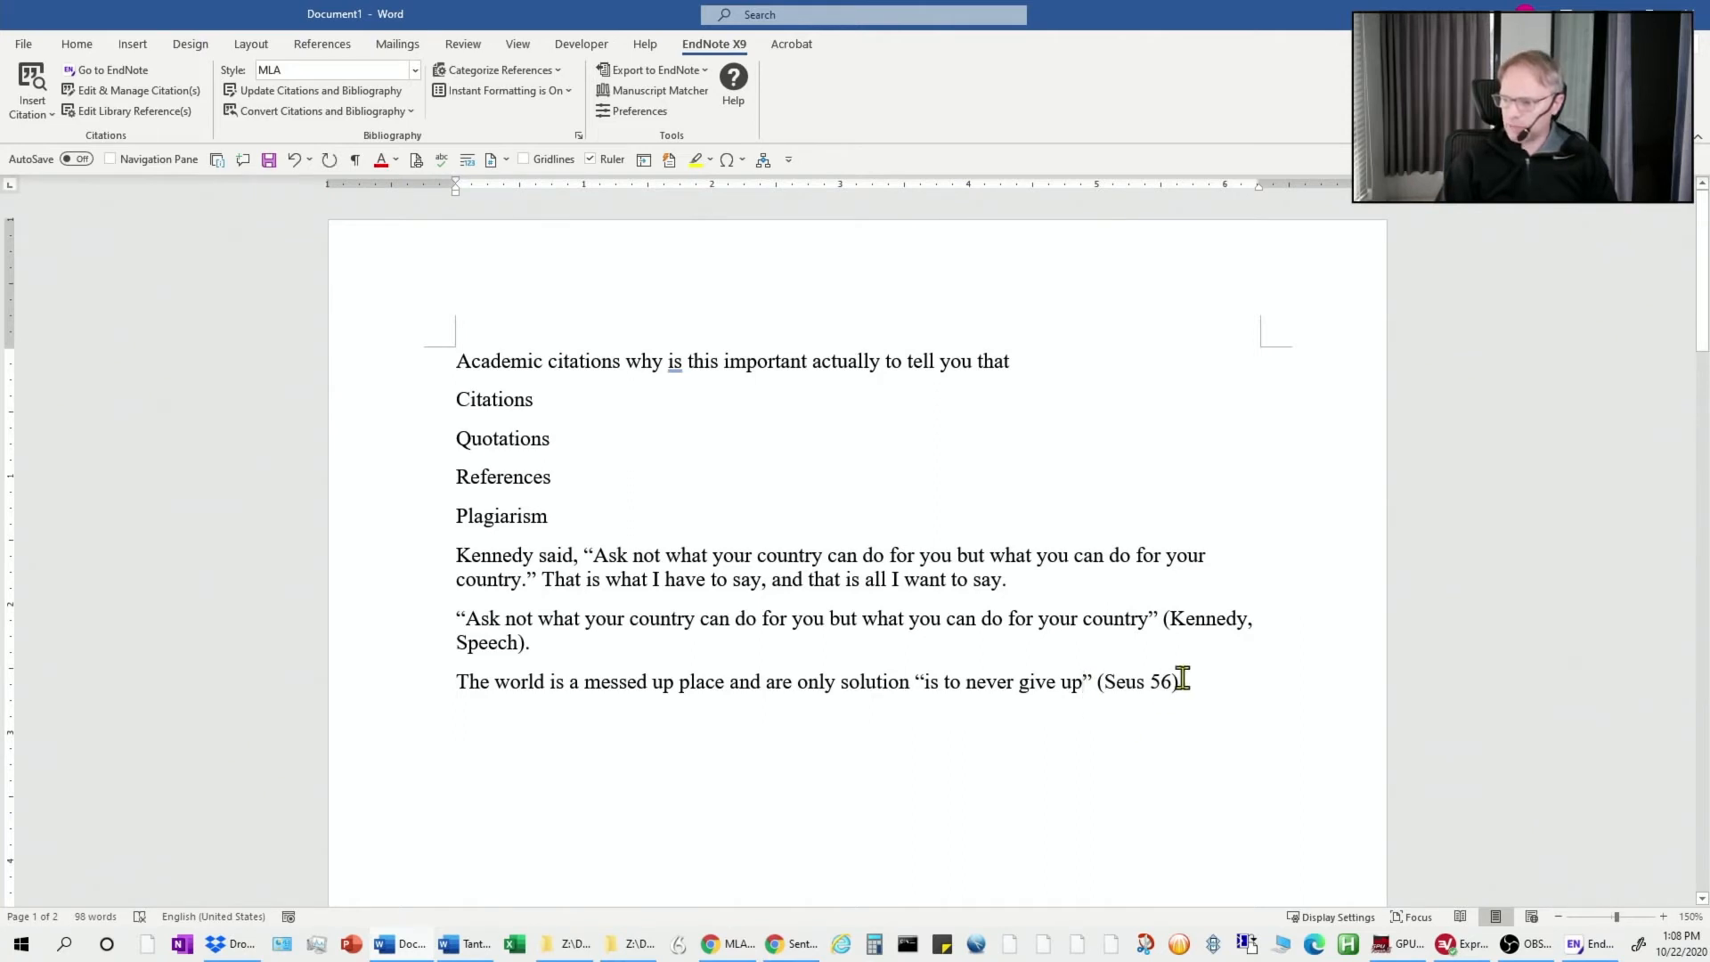
left_click(1178, 683)
type(".")
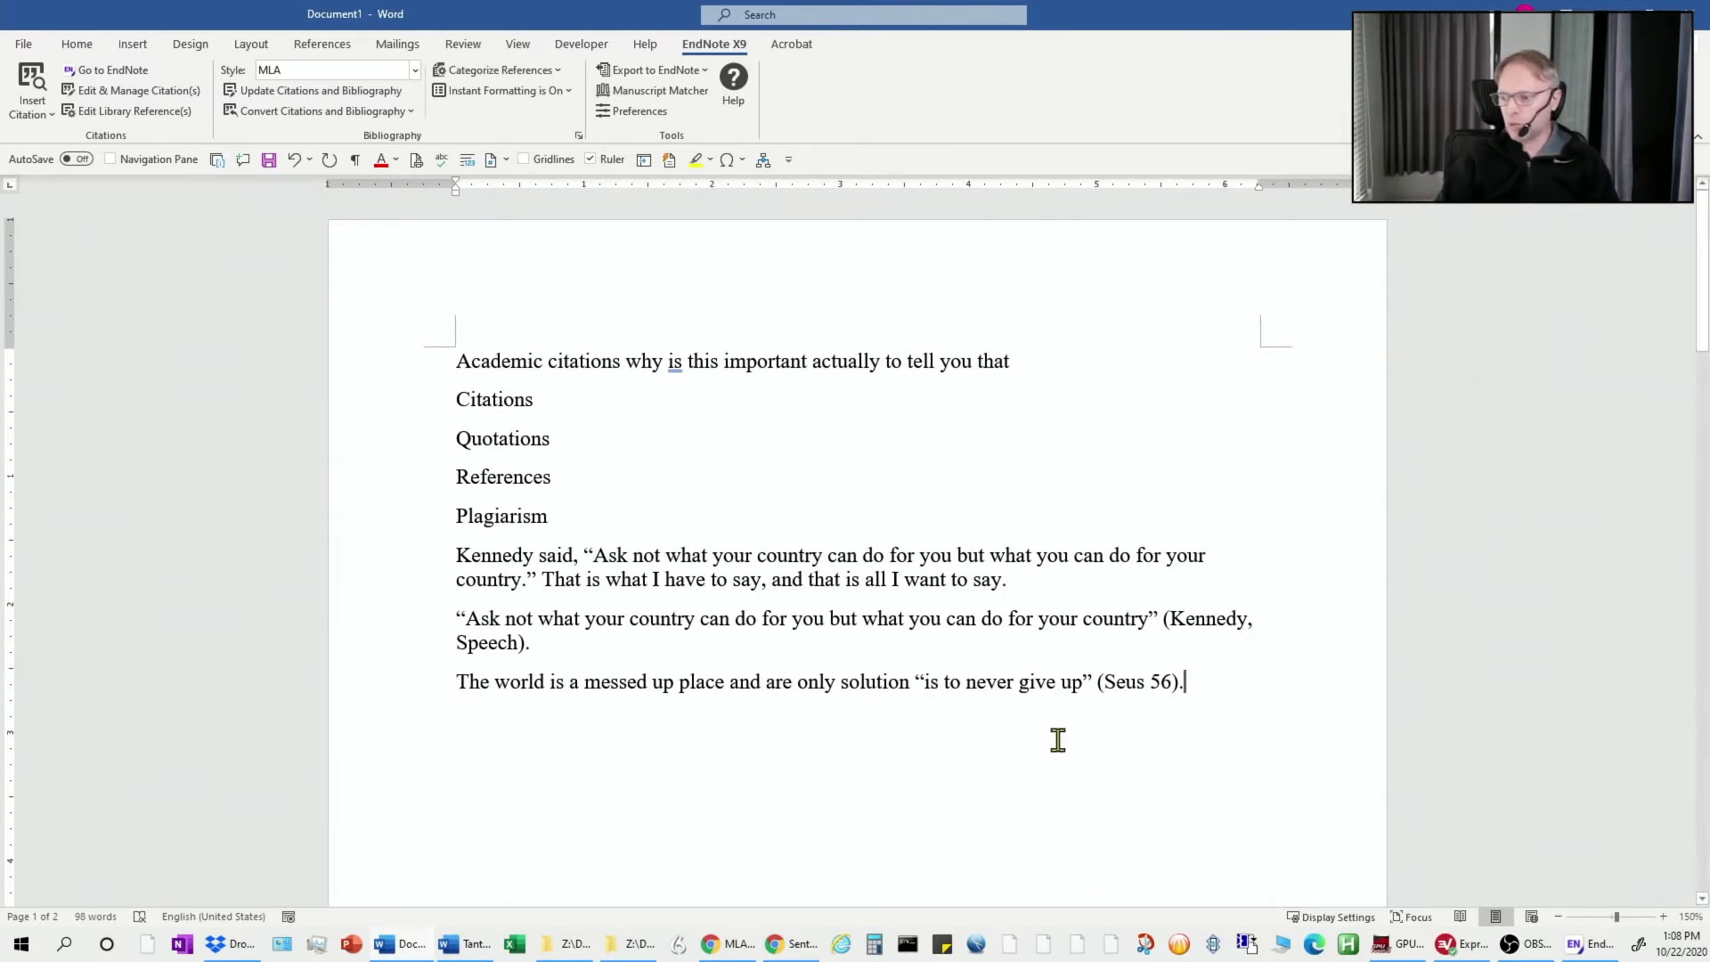
Review the entry on the Works Cited page and change the bibliography style to APA 6th
scroll(1058, 740, "down", 3)
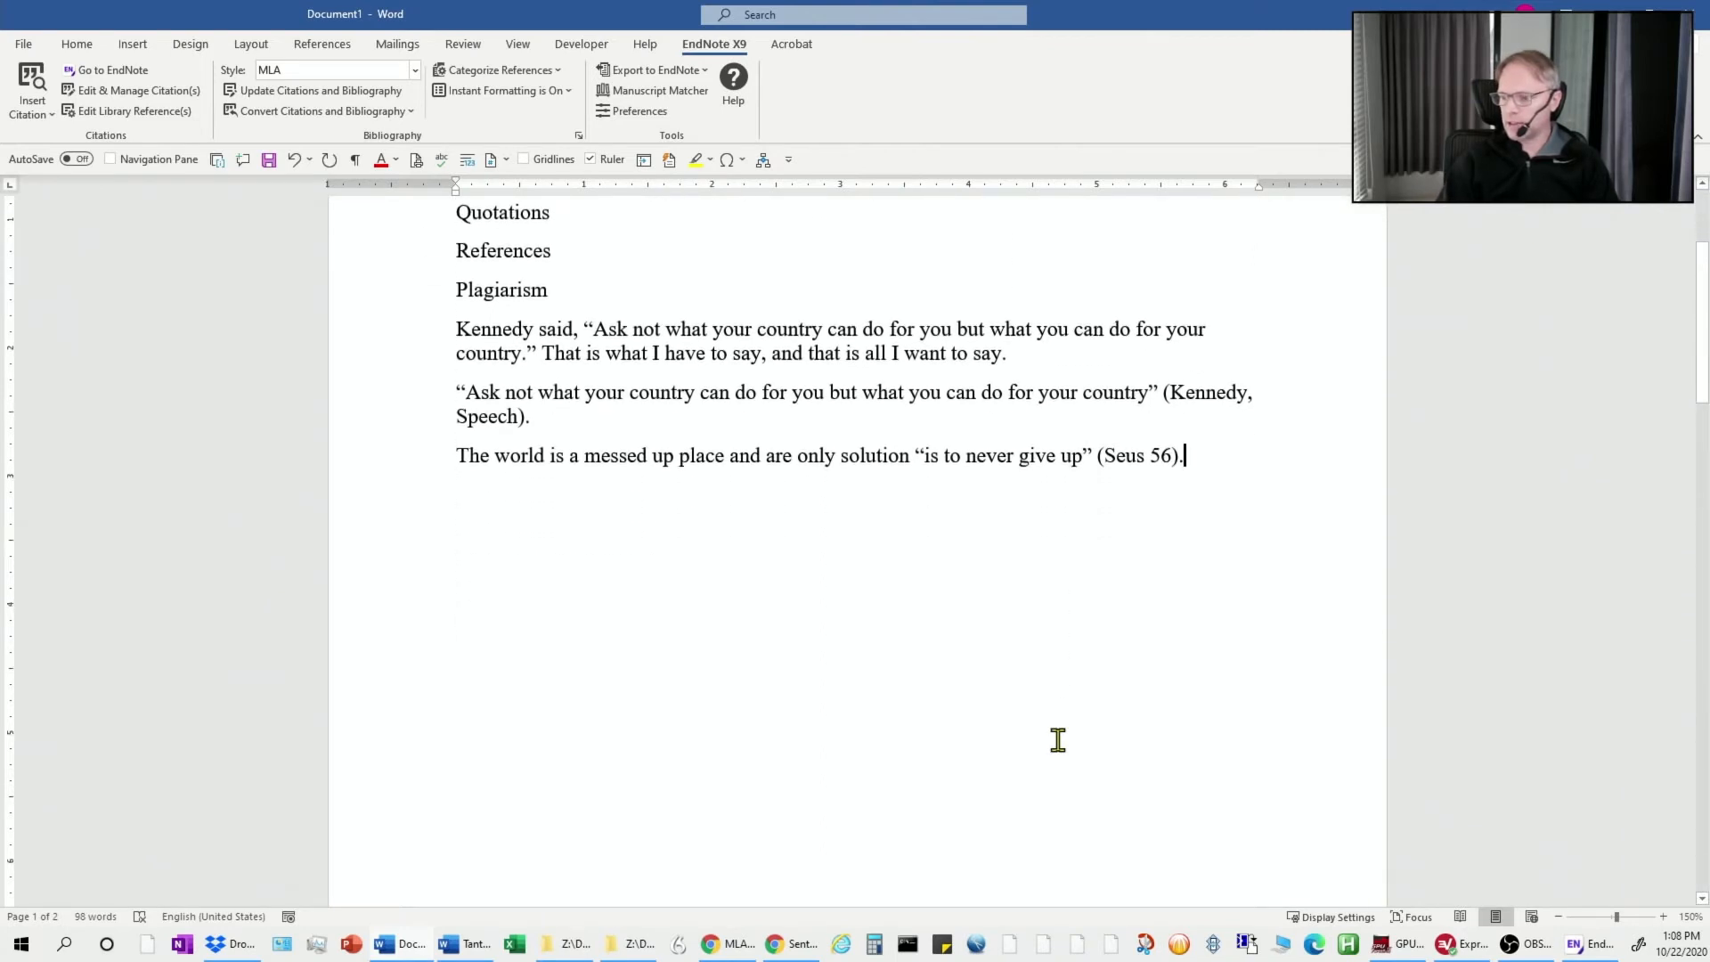
scroll(1058, 740, "down", 10)
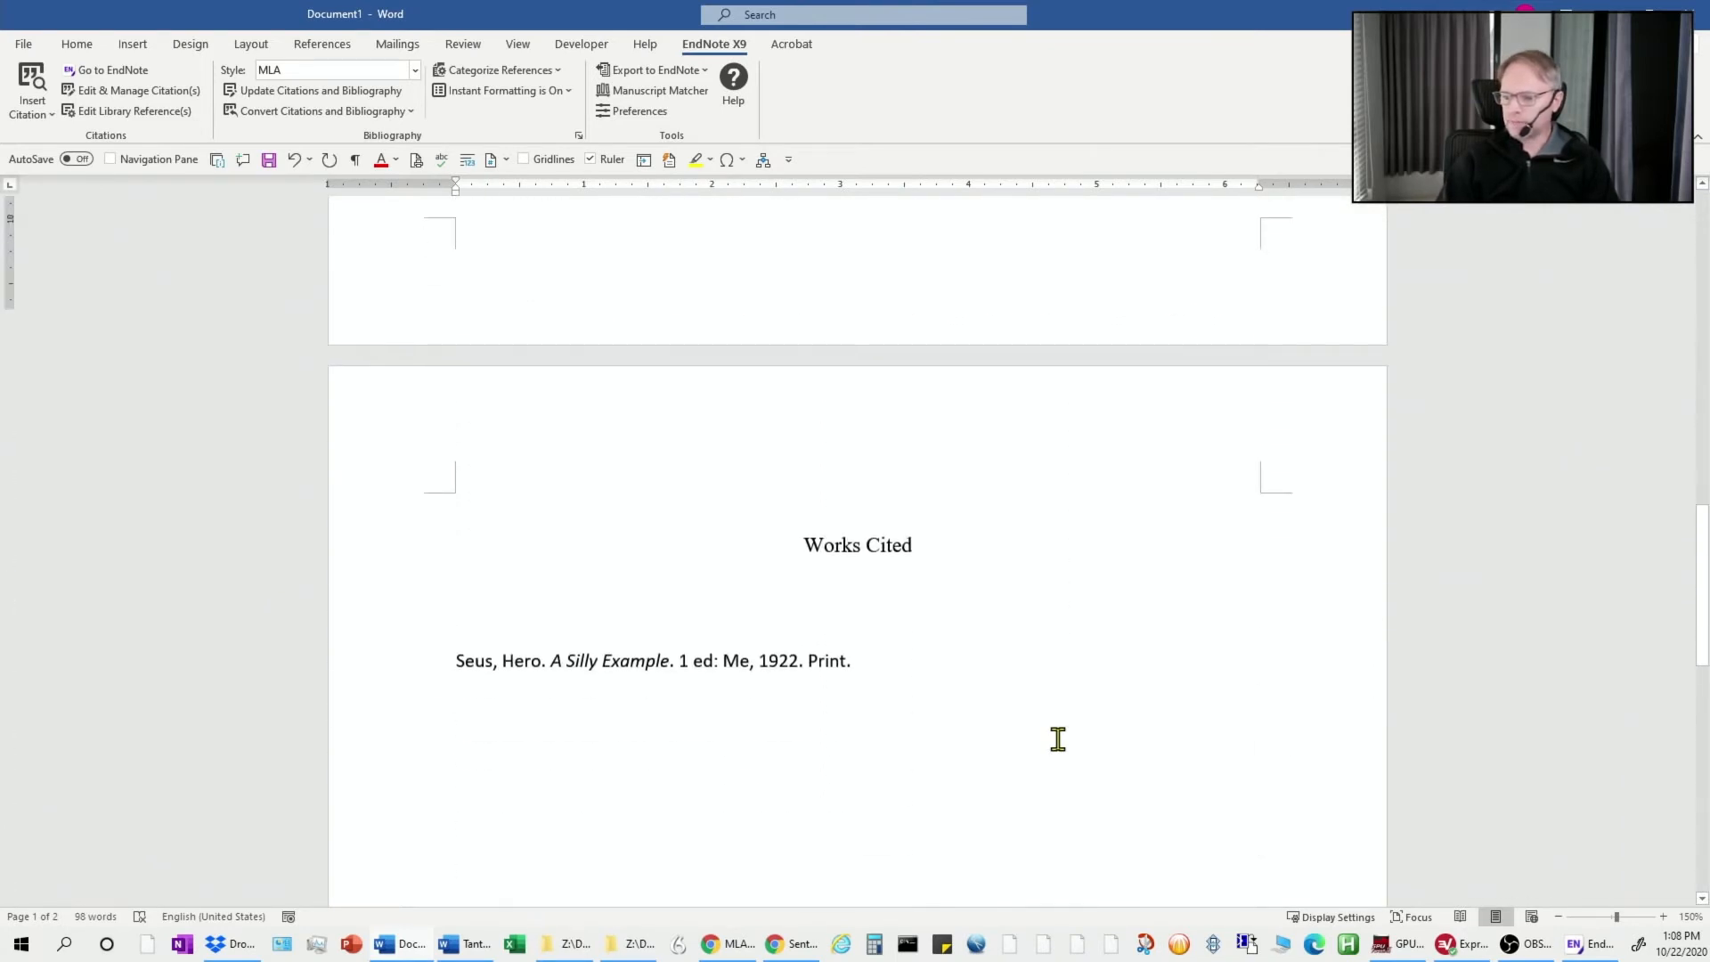
scroll(1058, 741, "down", 2)
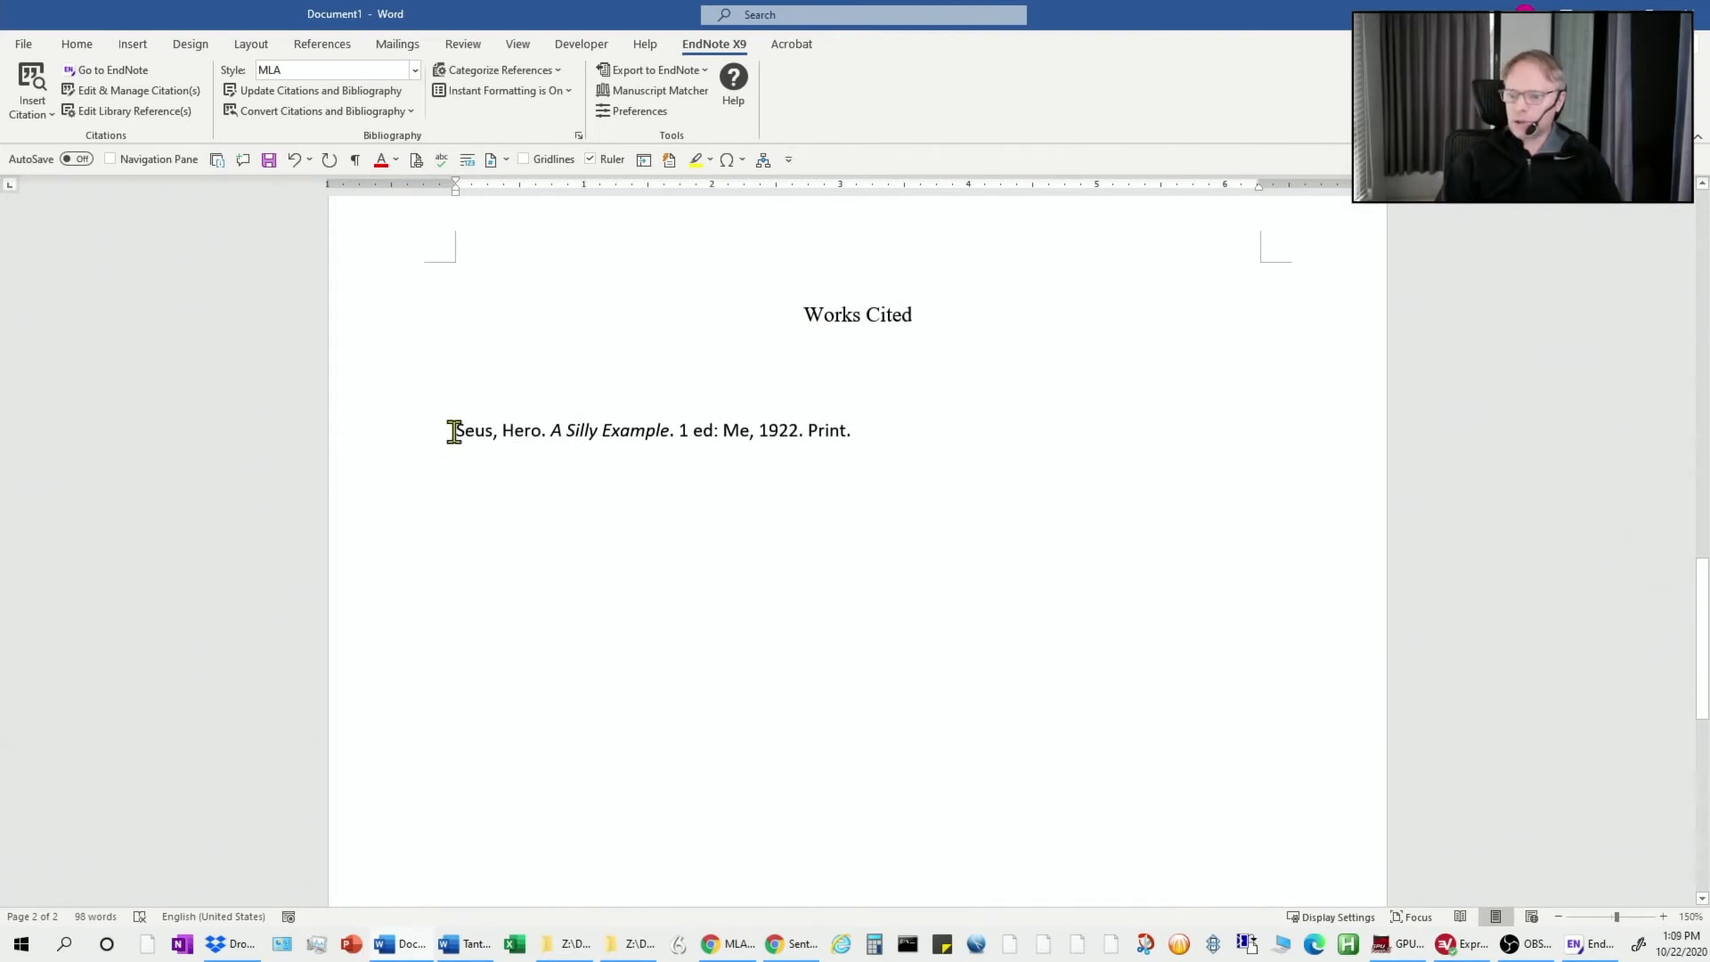
left_click_drag(454, 431, 909, 447)
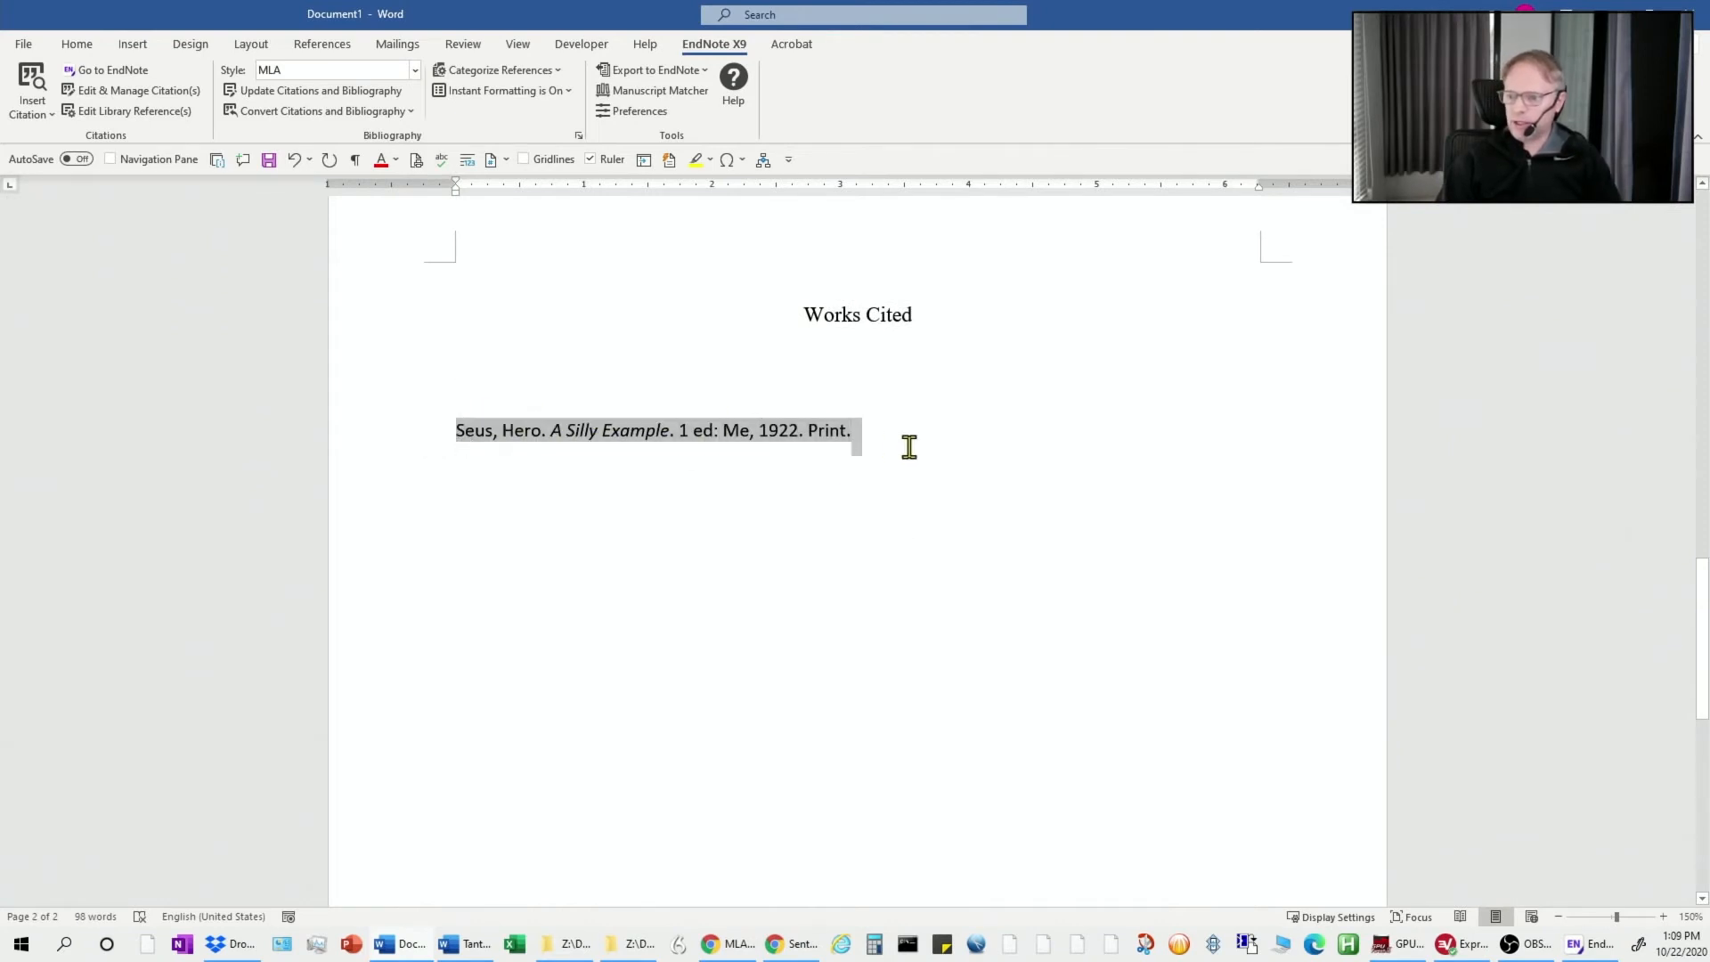
left_click(859, 622)
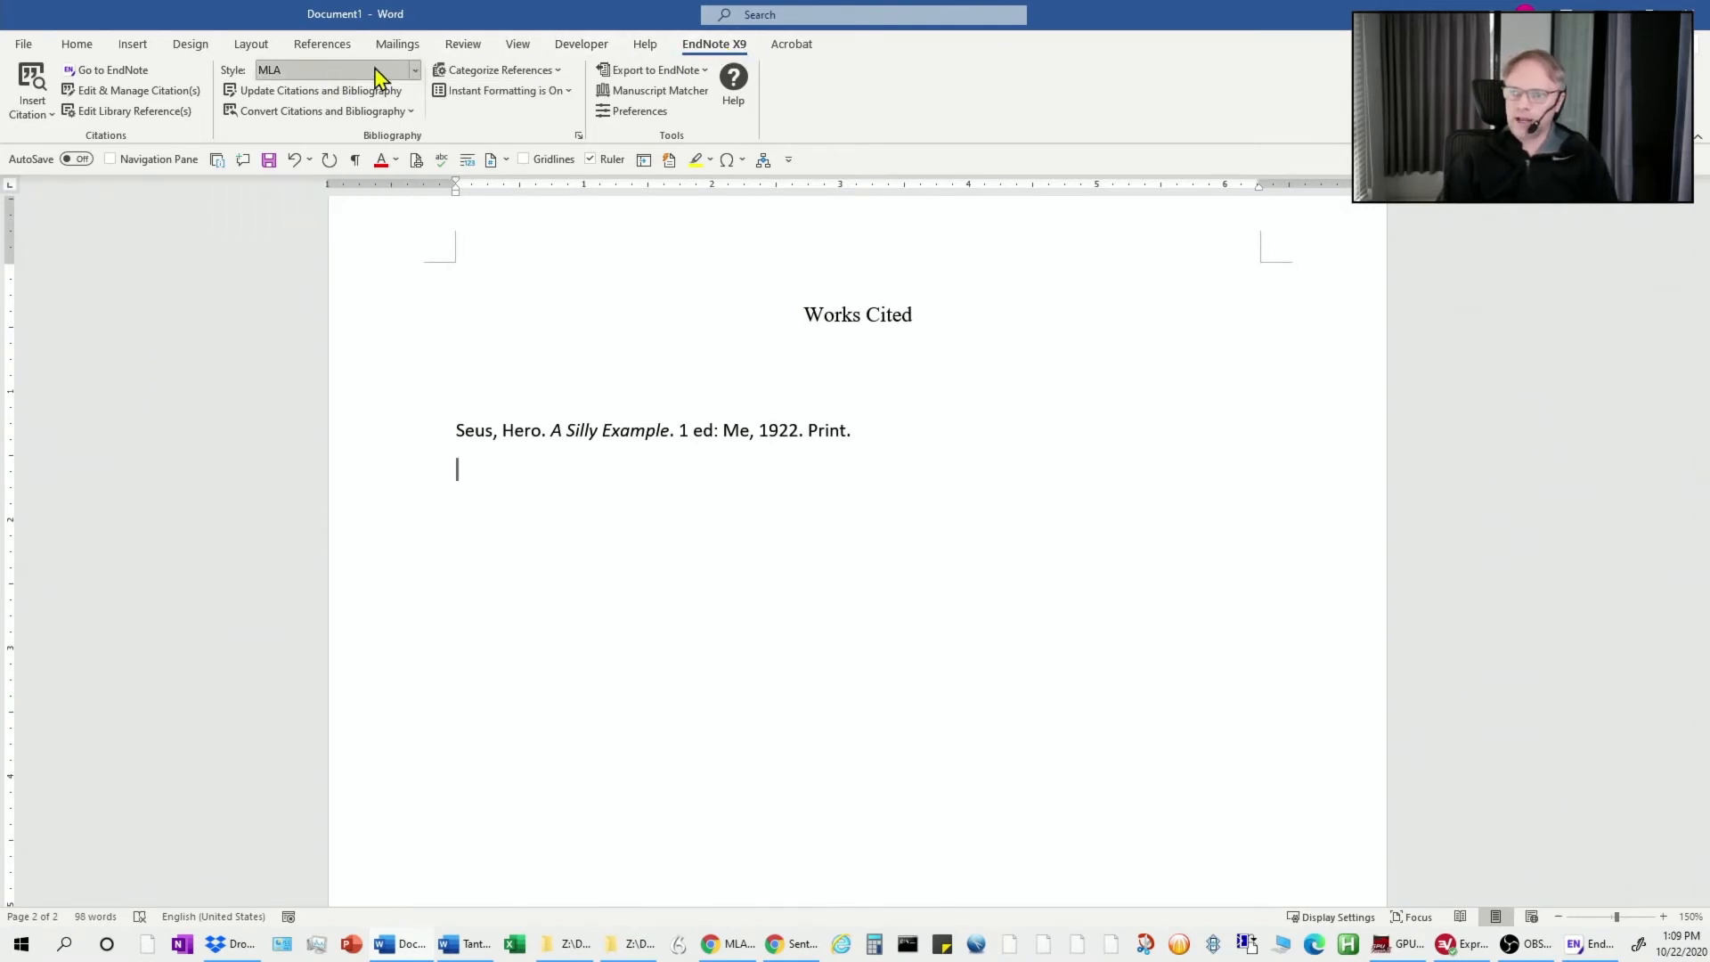
left_click(415, 70)
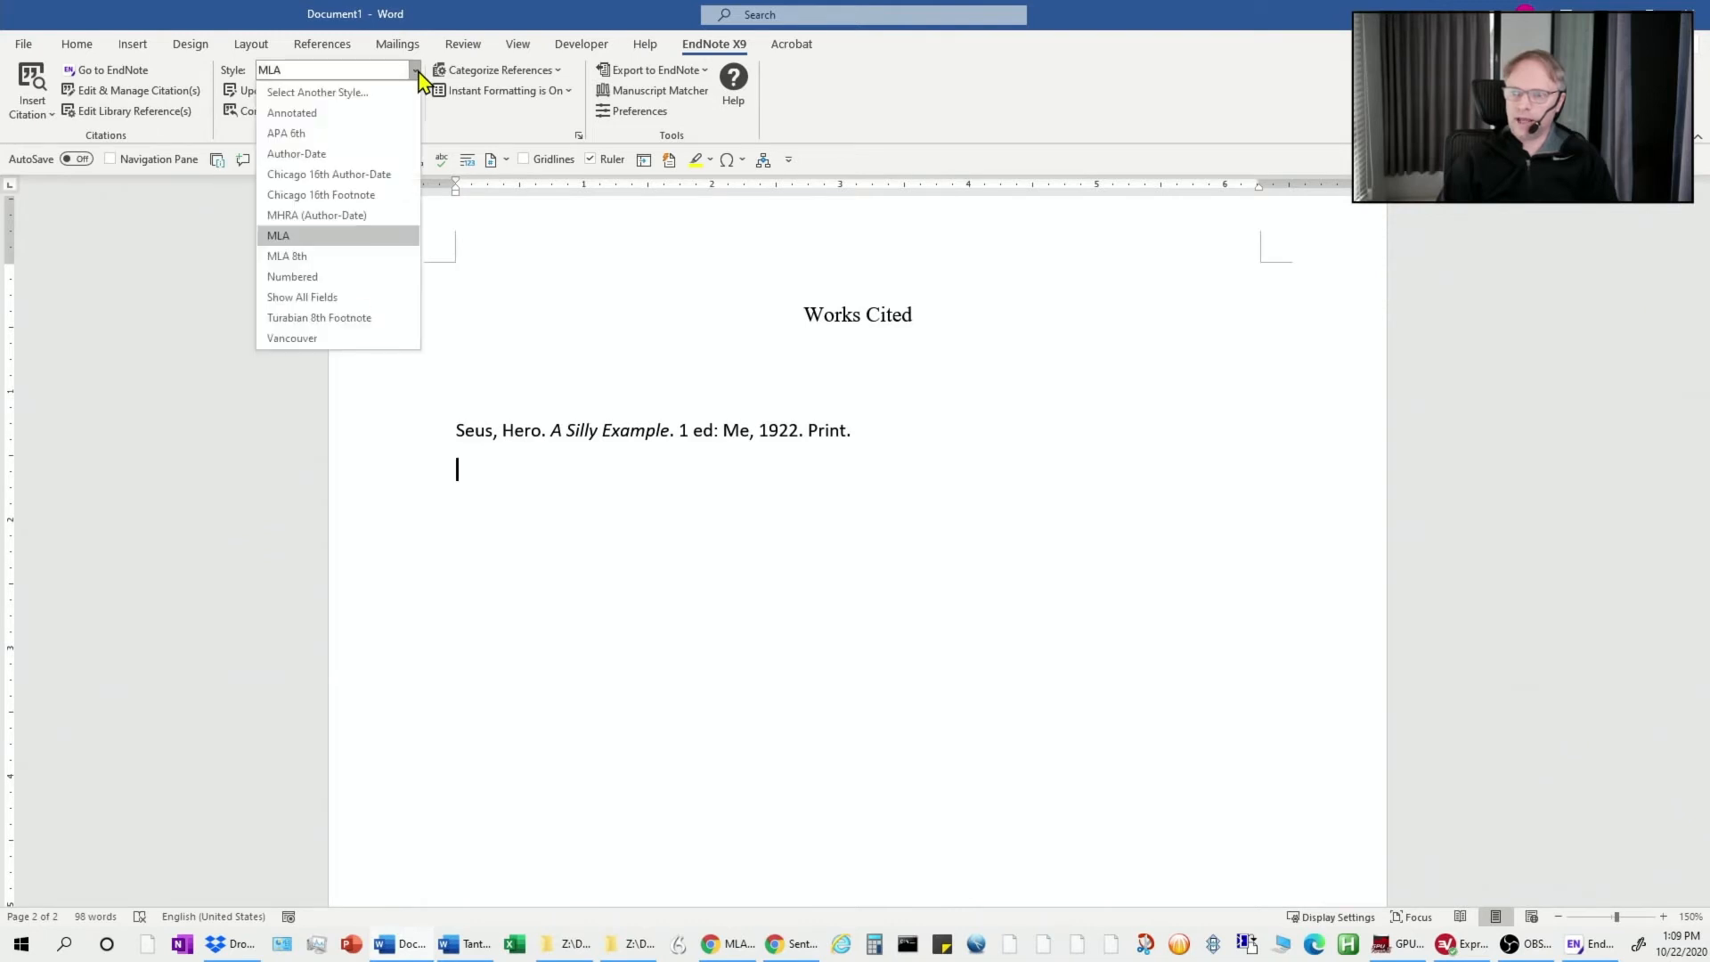
left_click(317, 134)
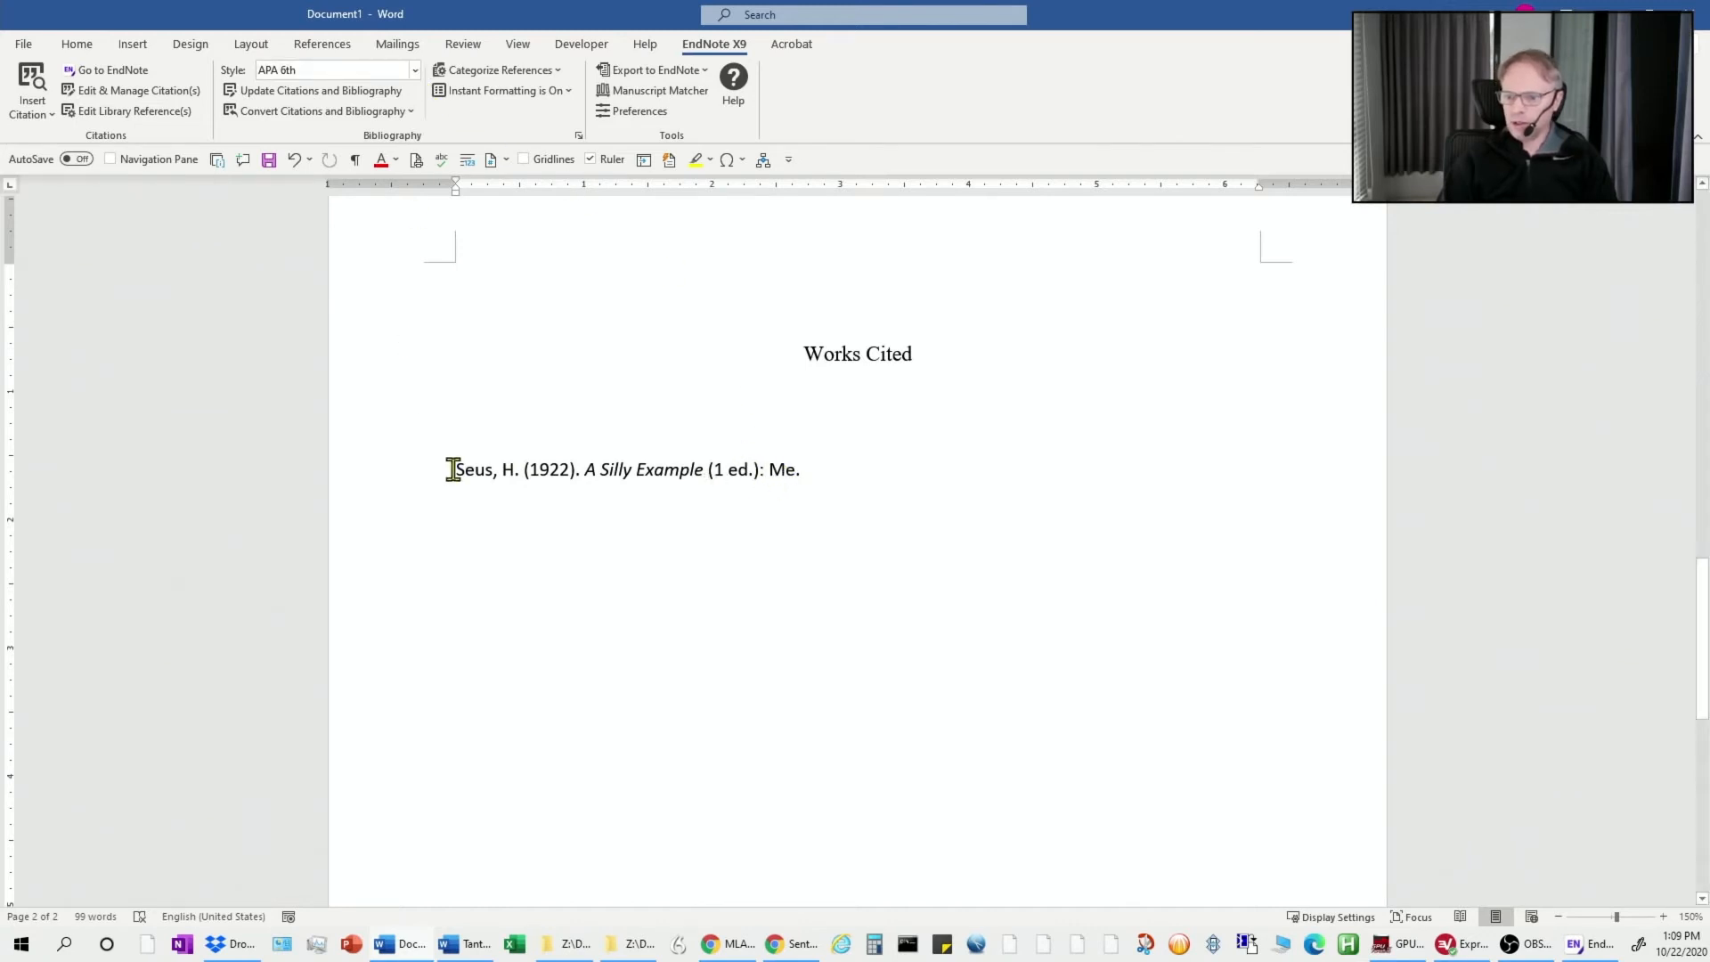
left_click_drag(452, 469, 813, 473)
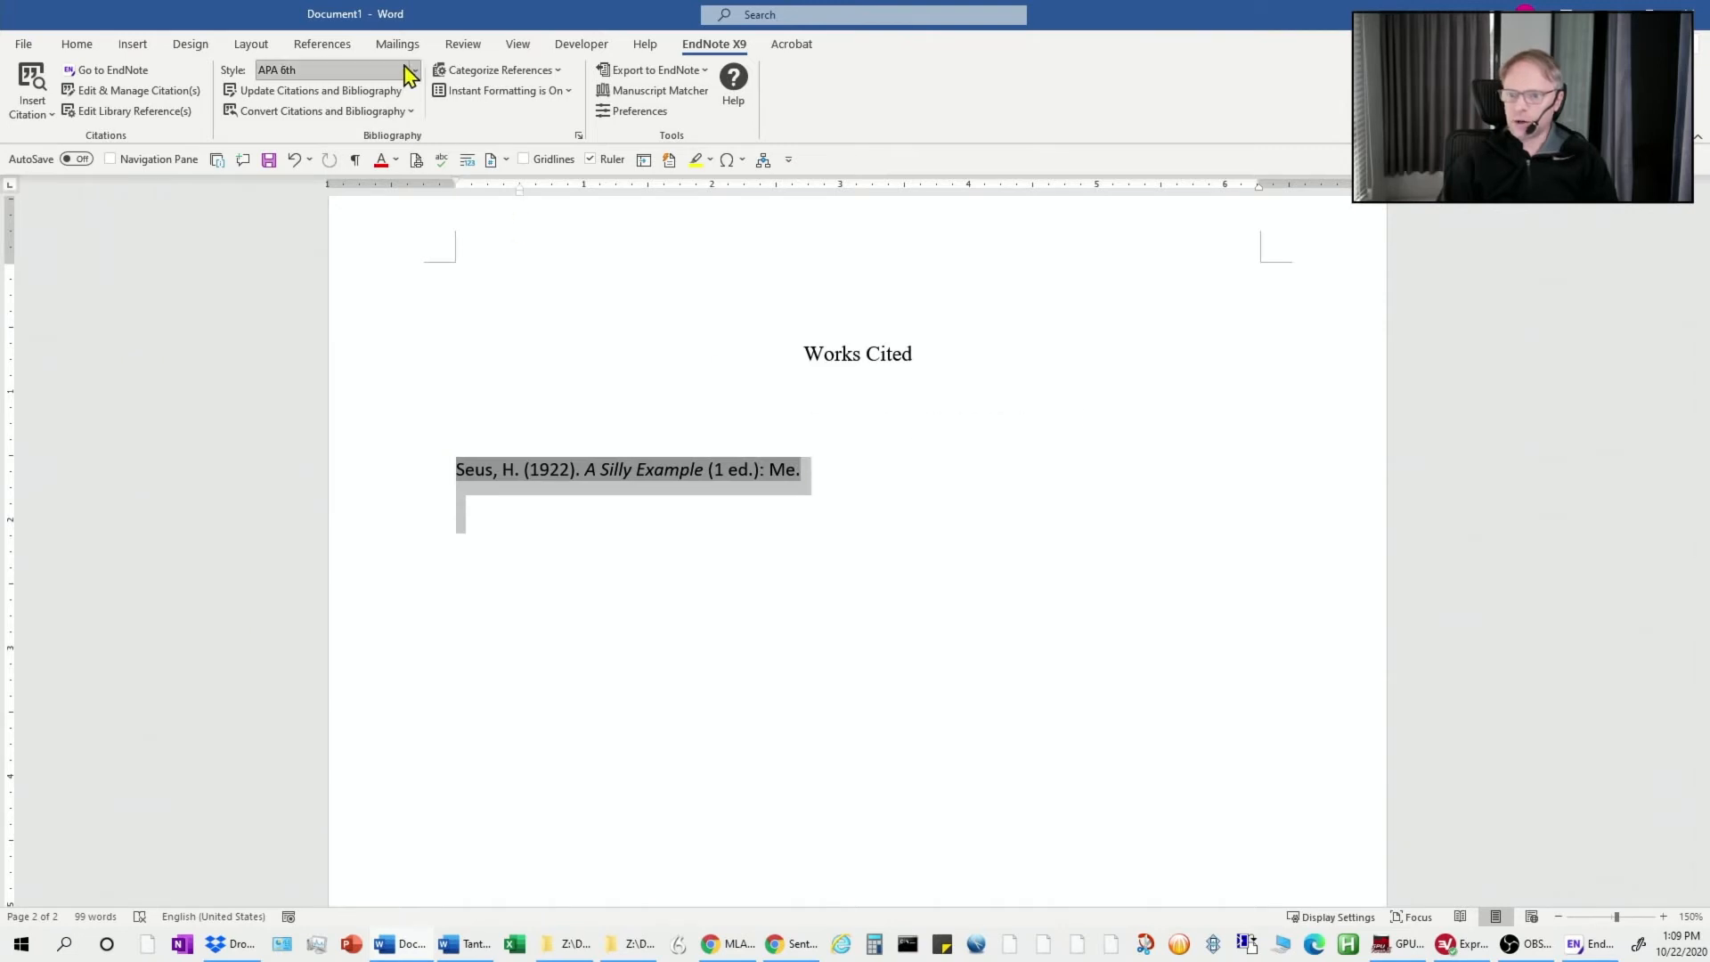
Try the MLA 8th bibliography style and replace it with Chicago 16th Author-Date
left_click(414, 70)
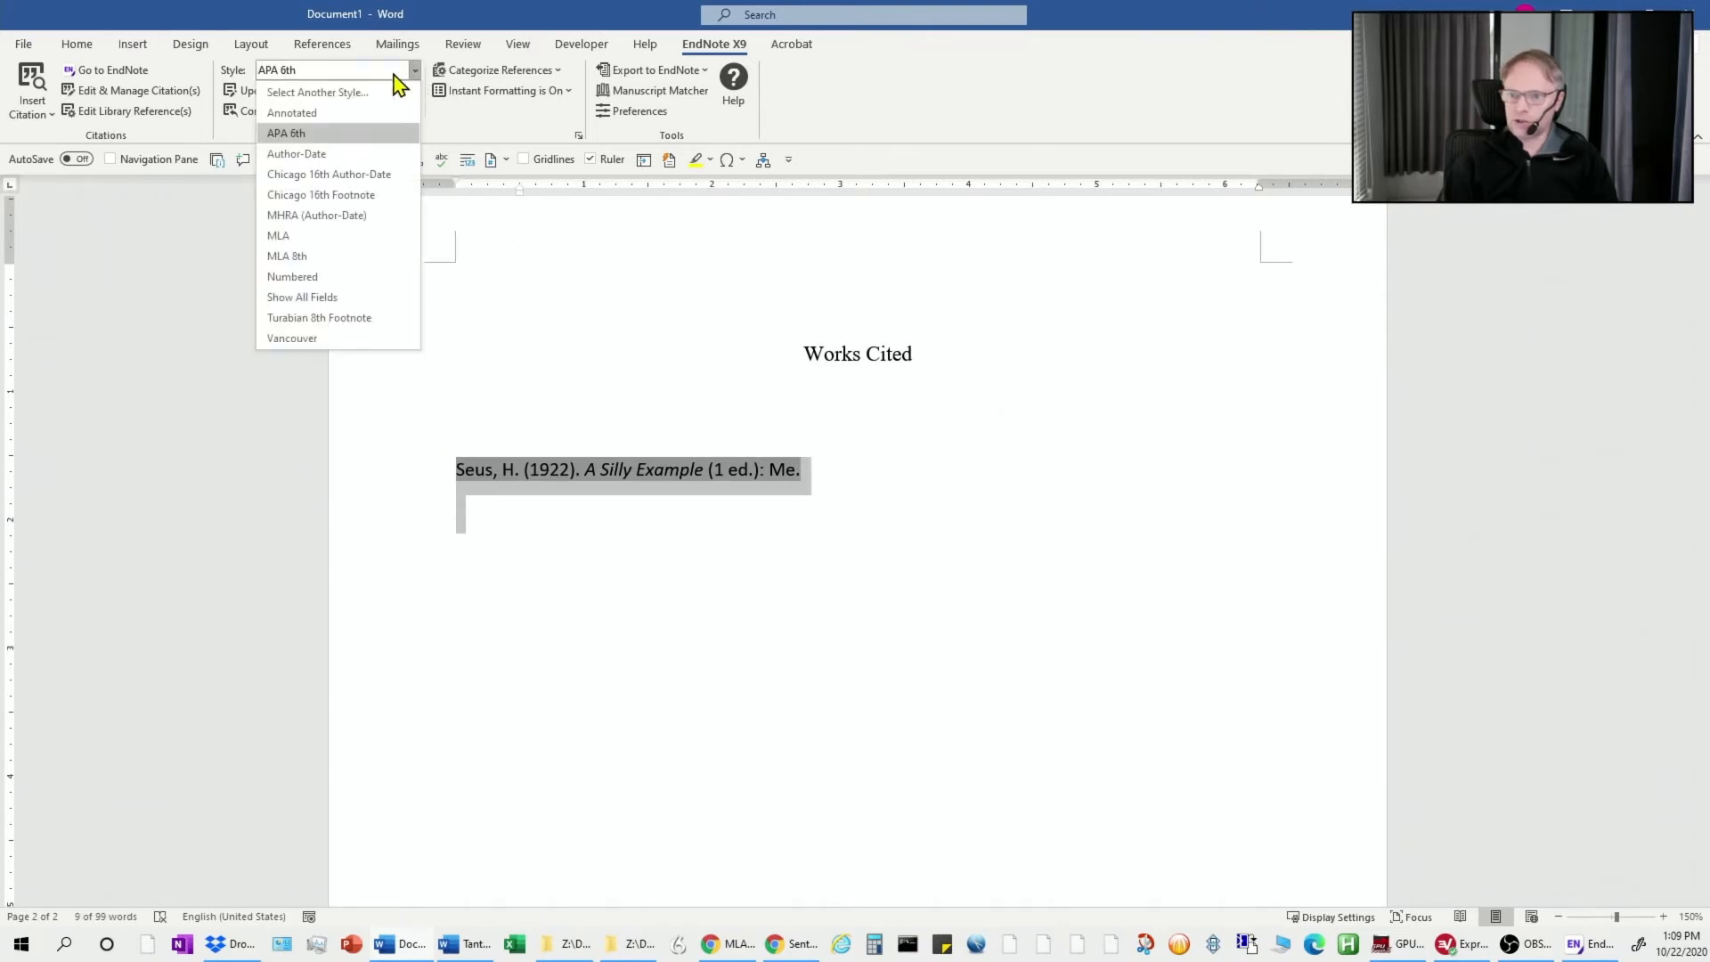
left_click(319, 258)
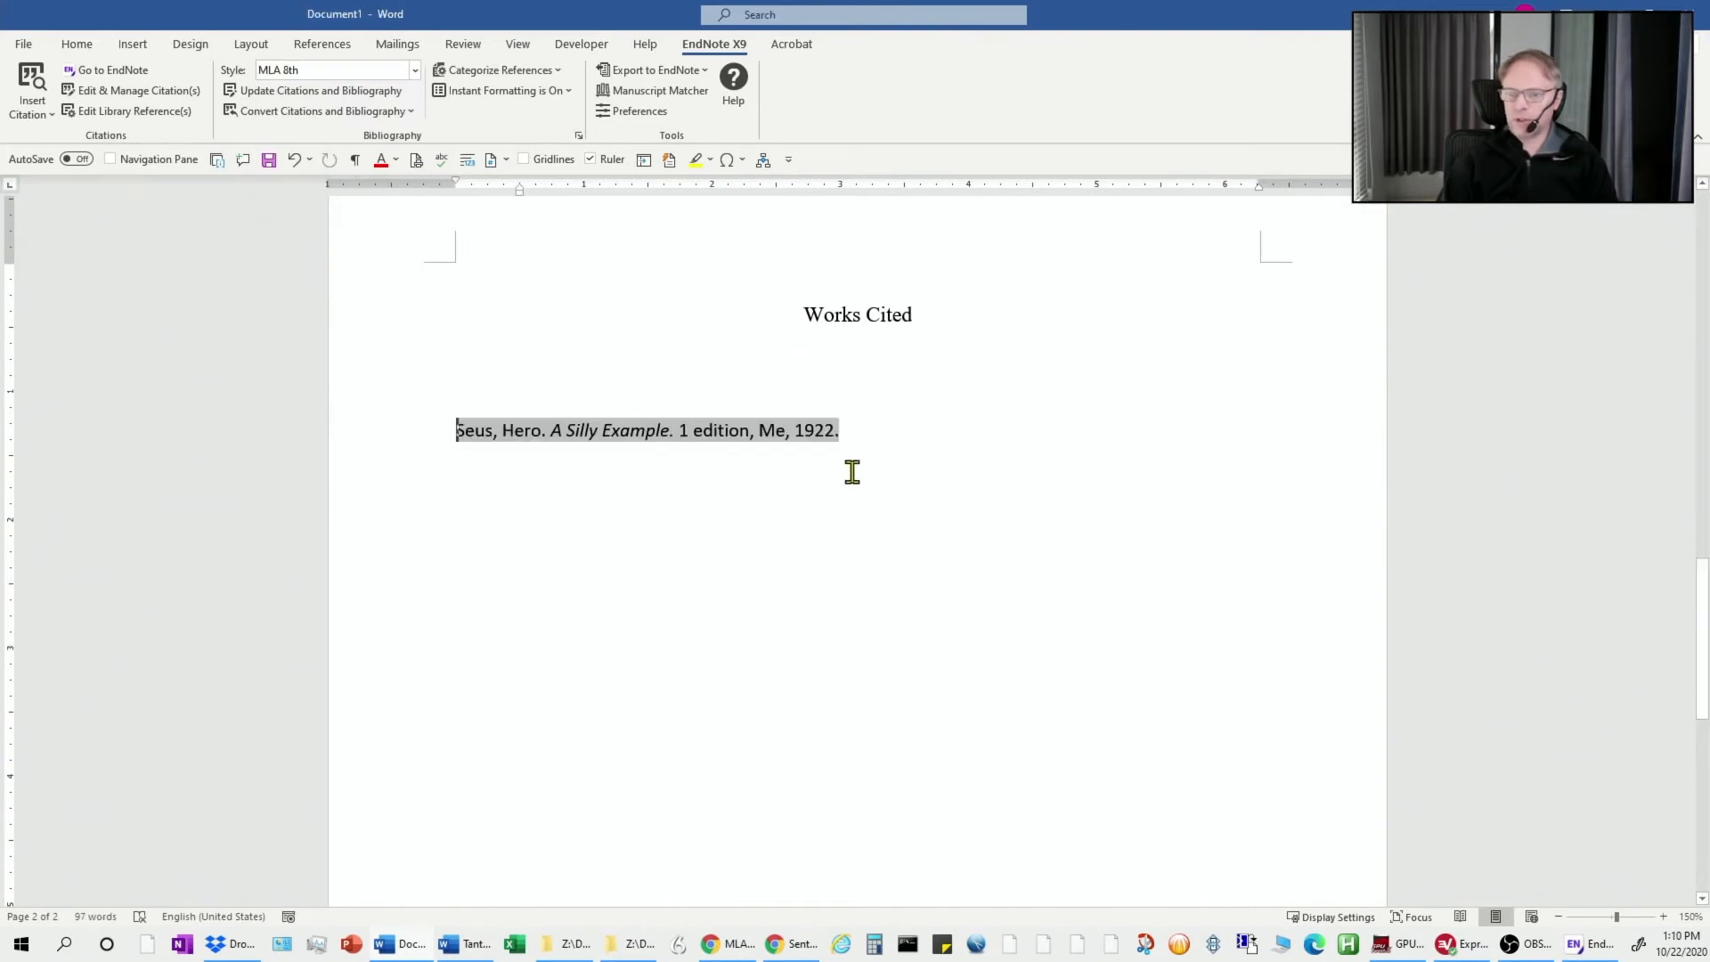
left_click(415, 71)
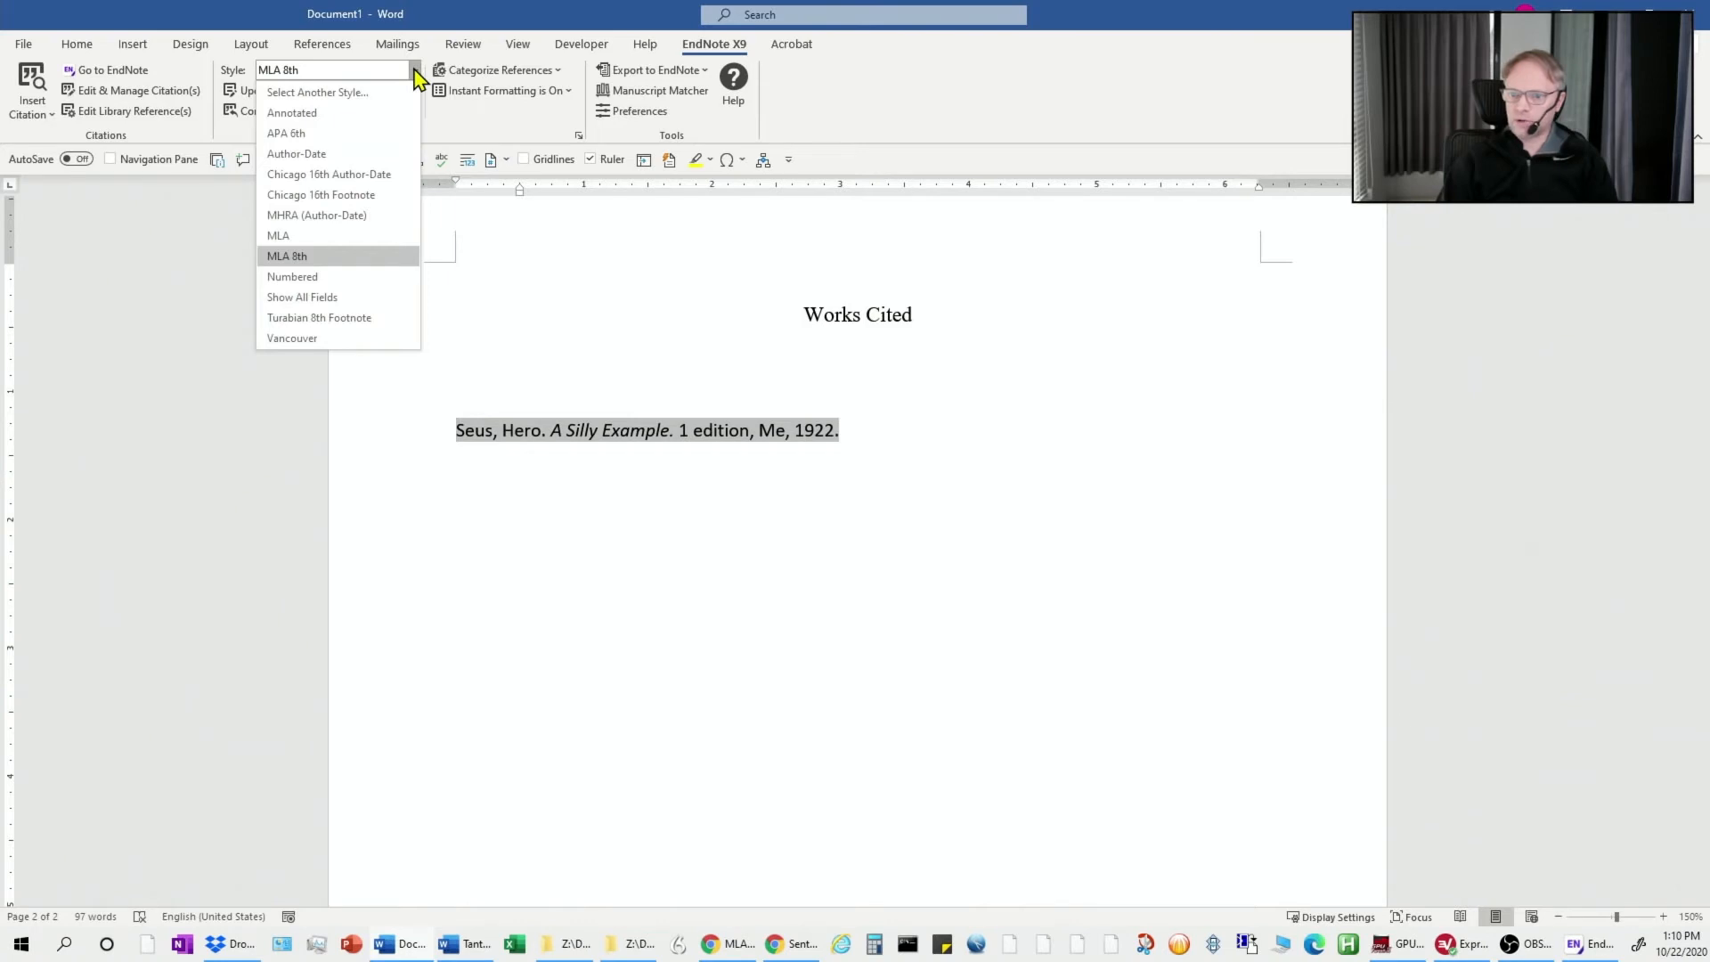
left_click(367, 176)
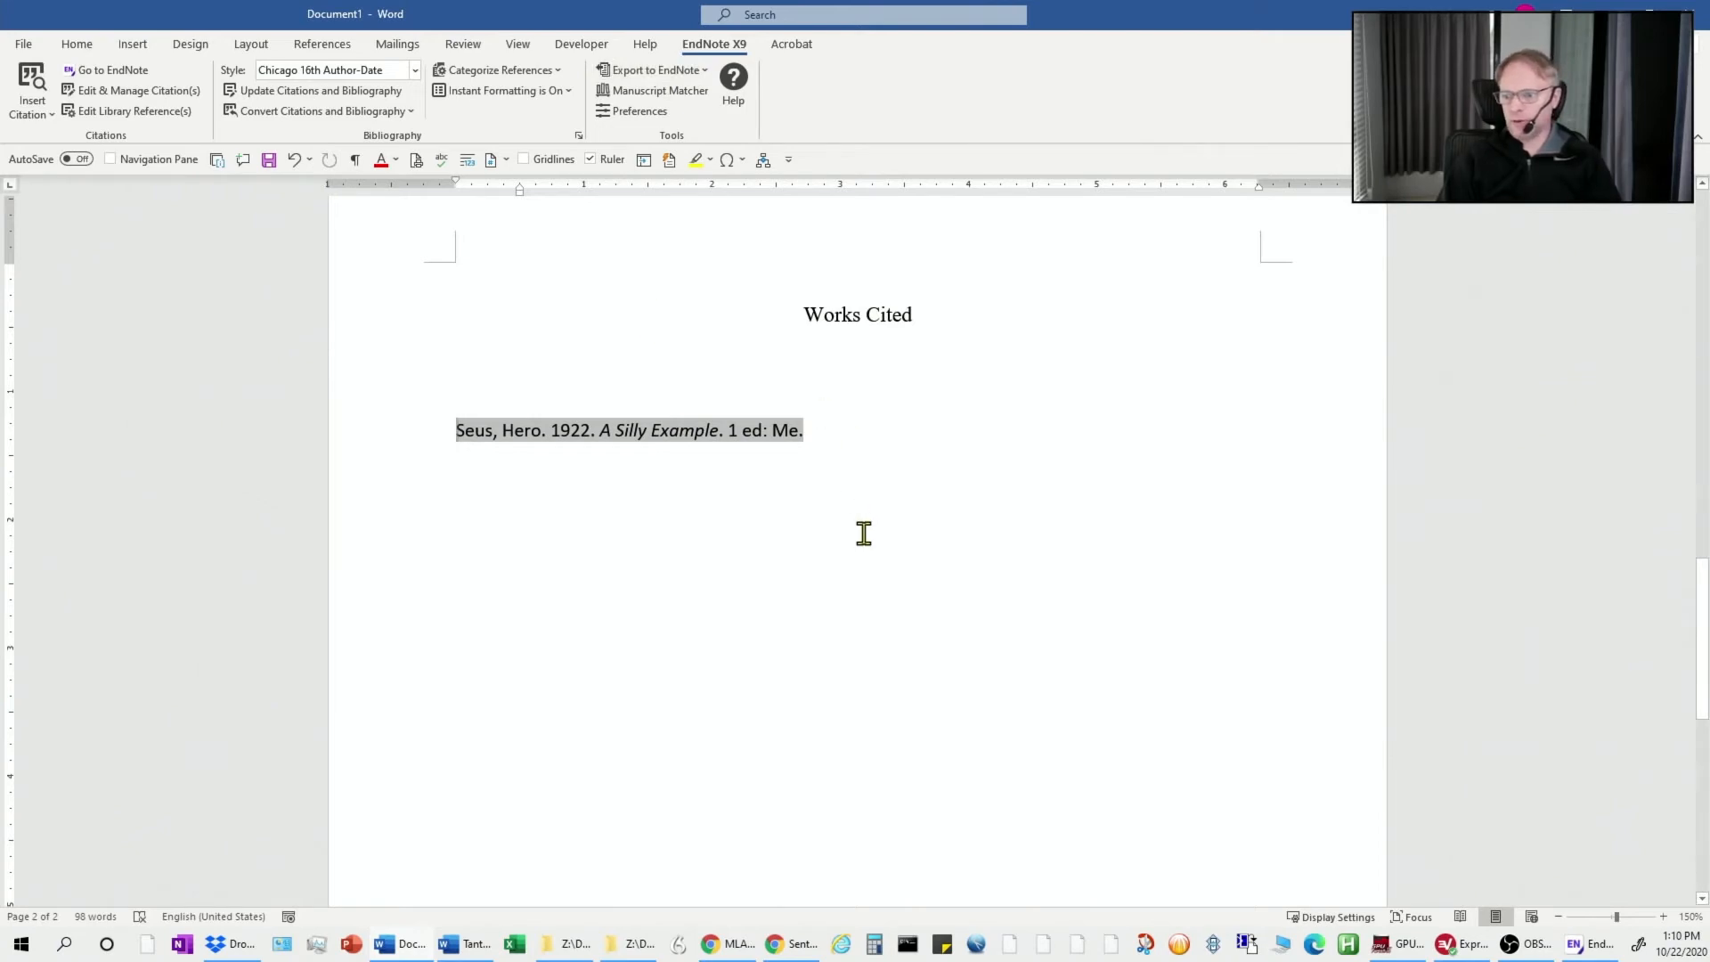
Insert the cited author's surname followed by "said" before the quotation in the last sentence
scroll(1134, 603, "up", 10)
scroll(1143, 617, "down", 1)
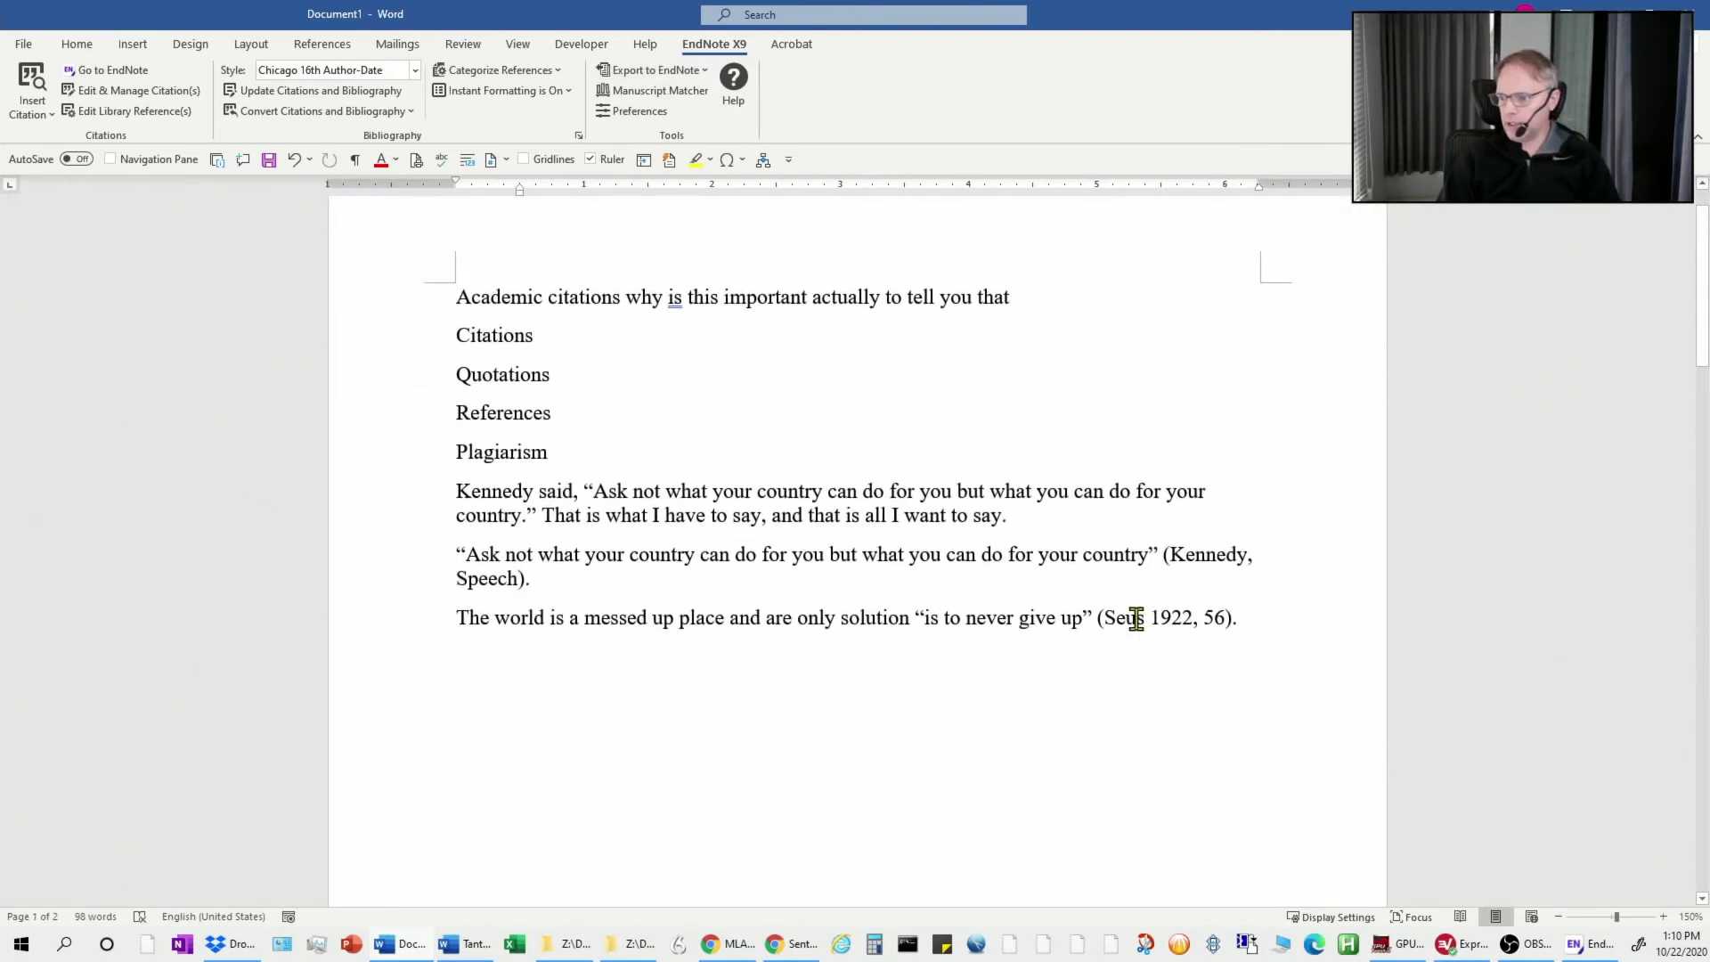
left_click(1144, 618)
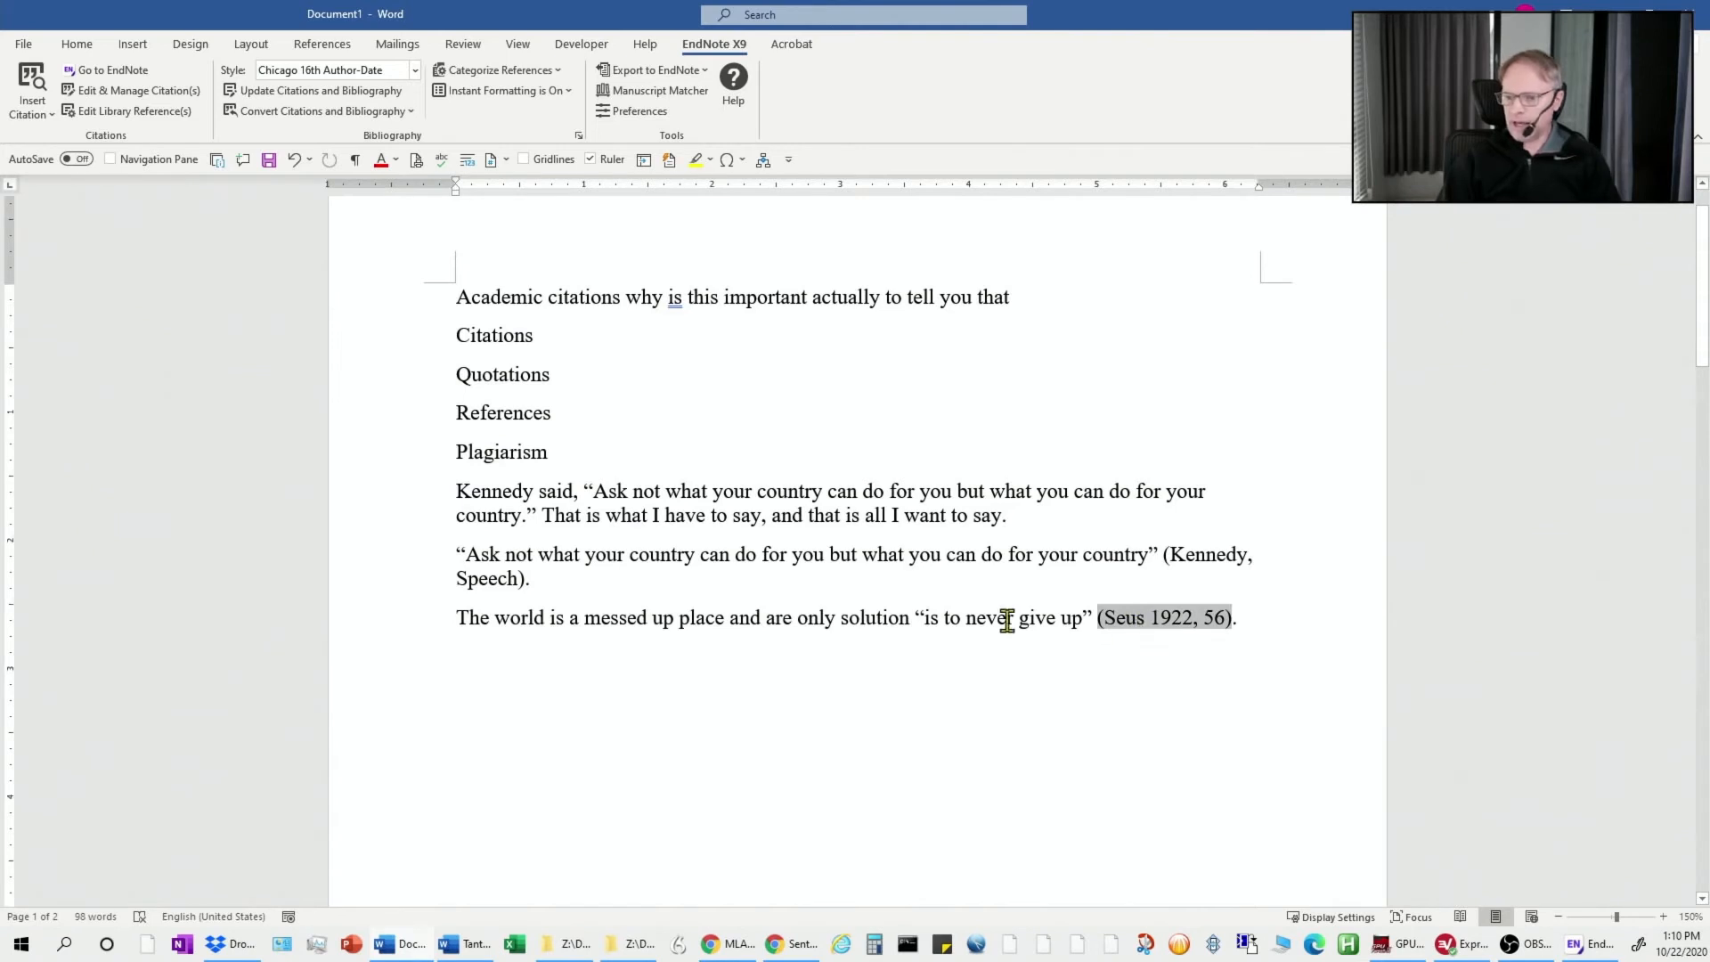
left_click(912, 618)
type("Seus")
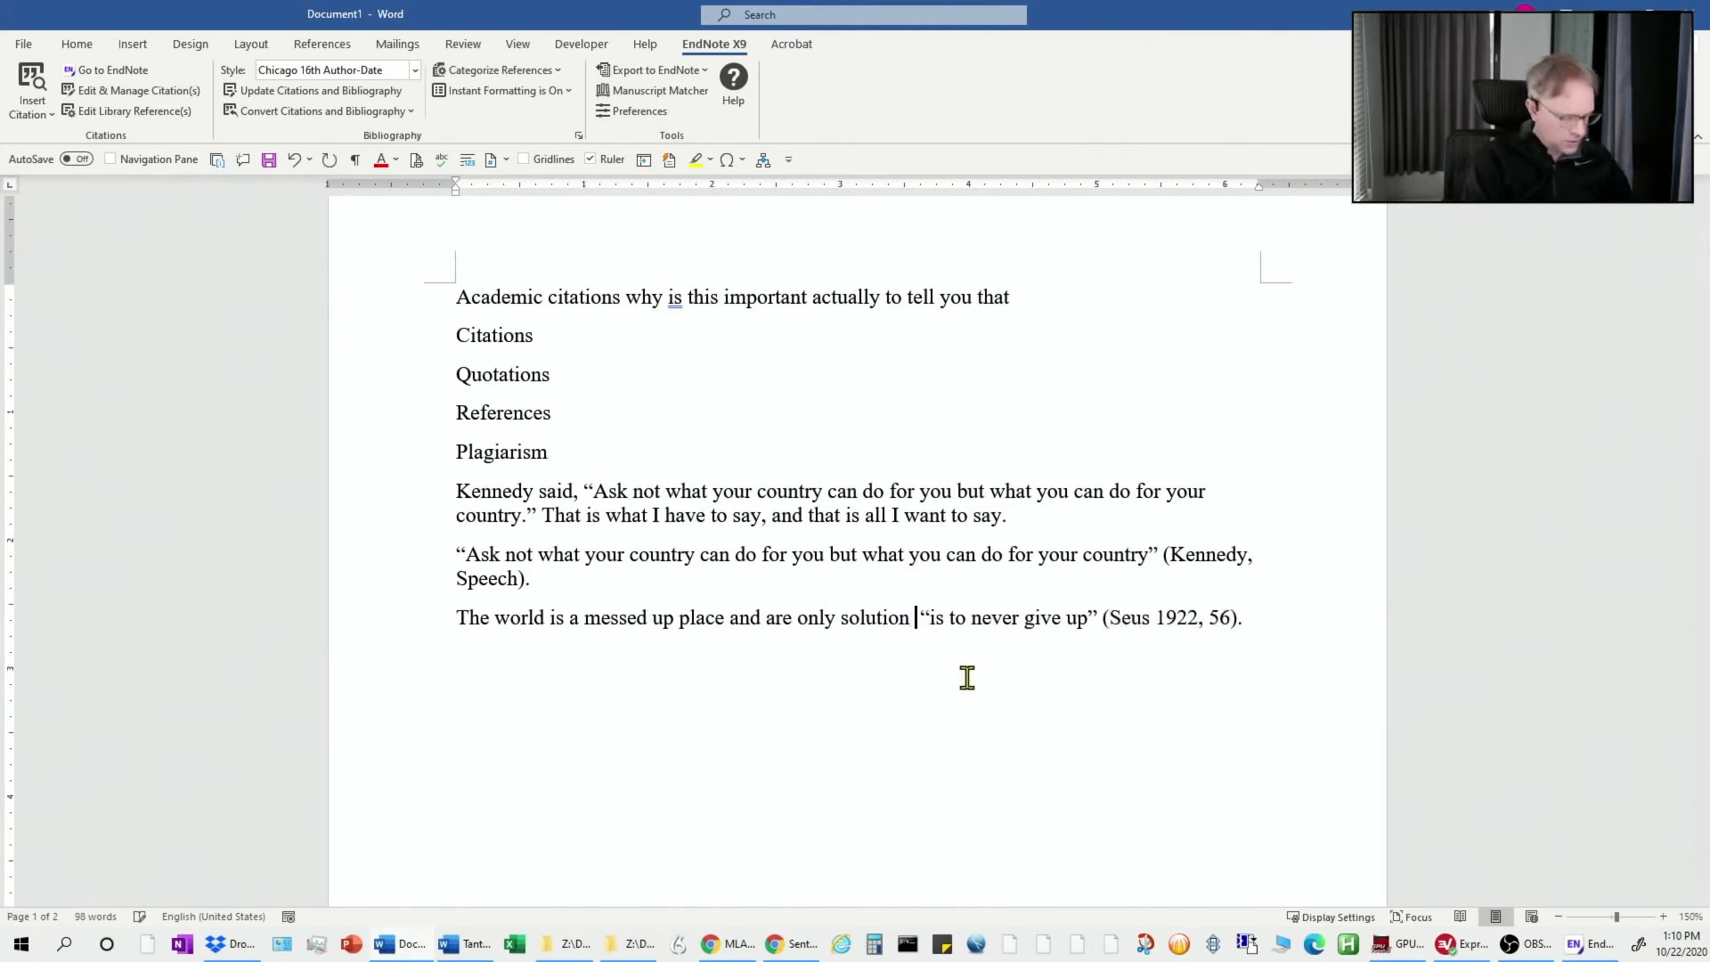
type(" said")
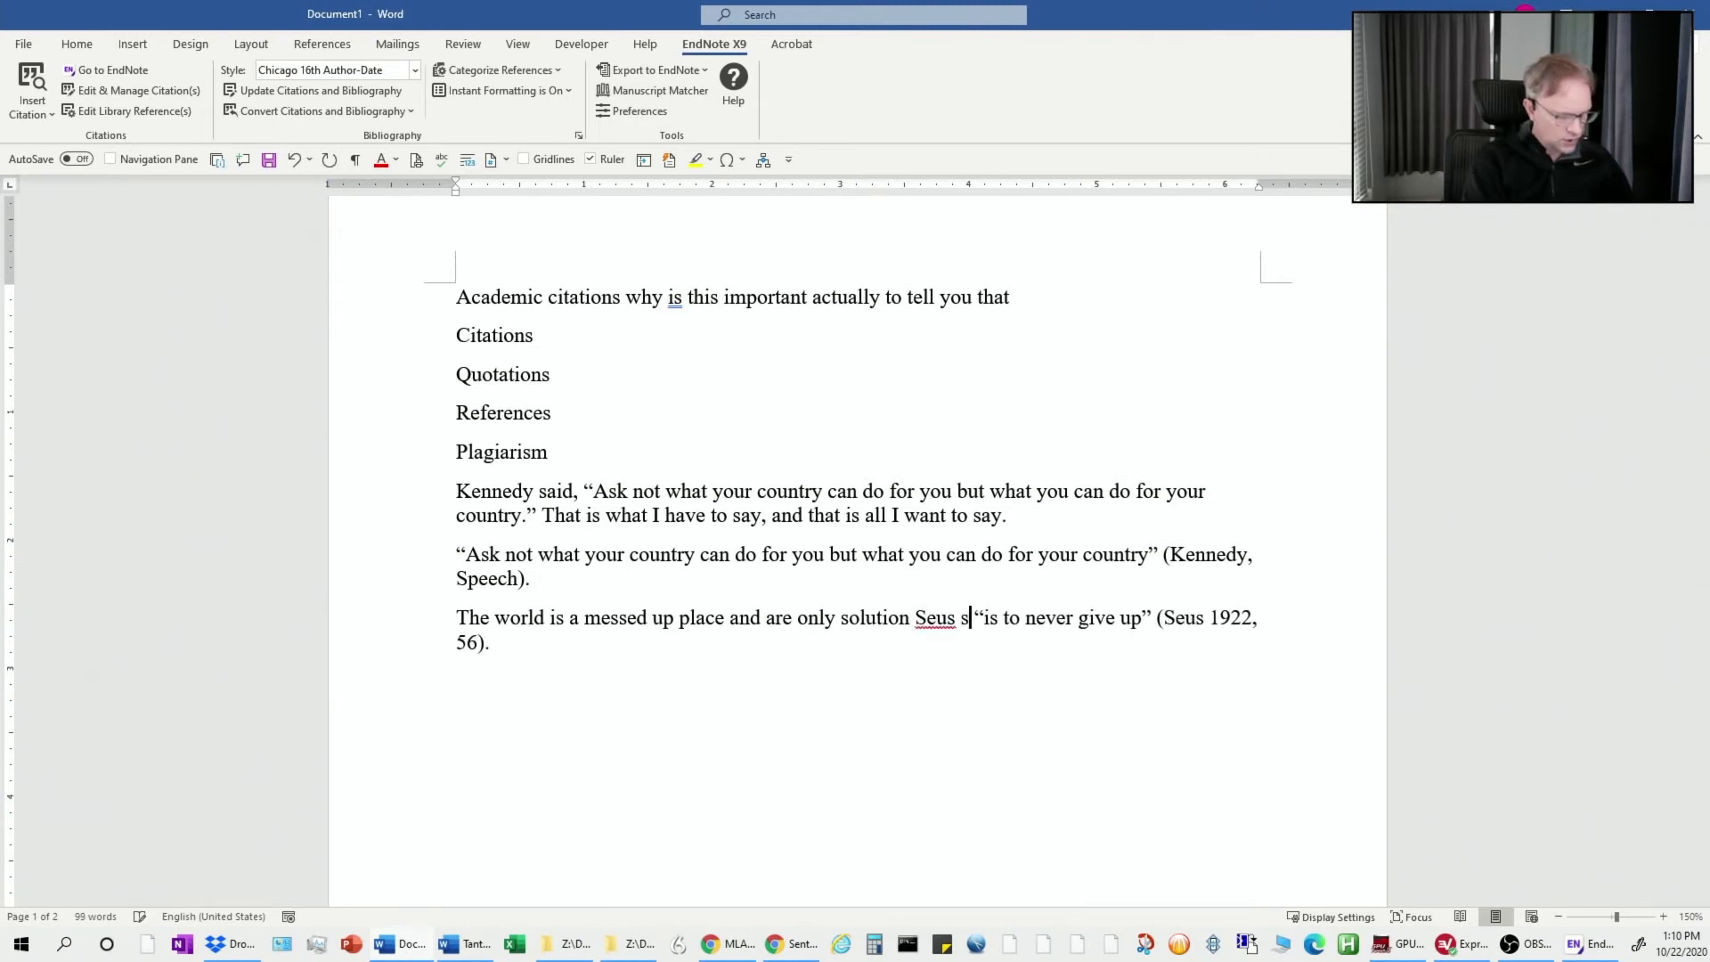
Delete "are only solution" before the author's surname in the last sentence
left_click(910, 617)
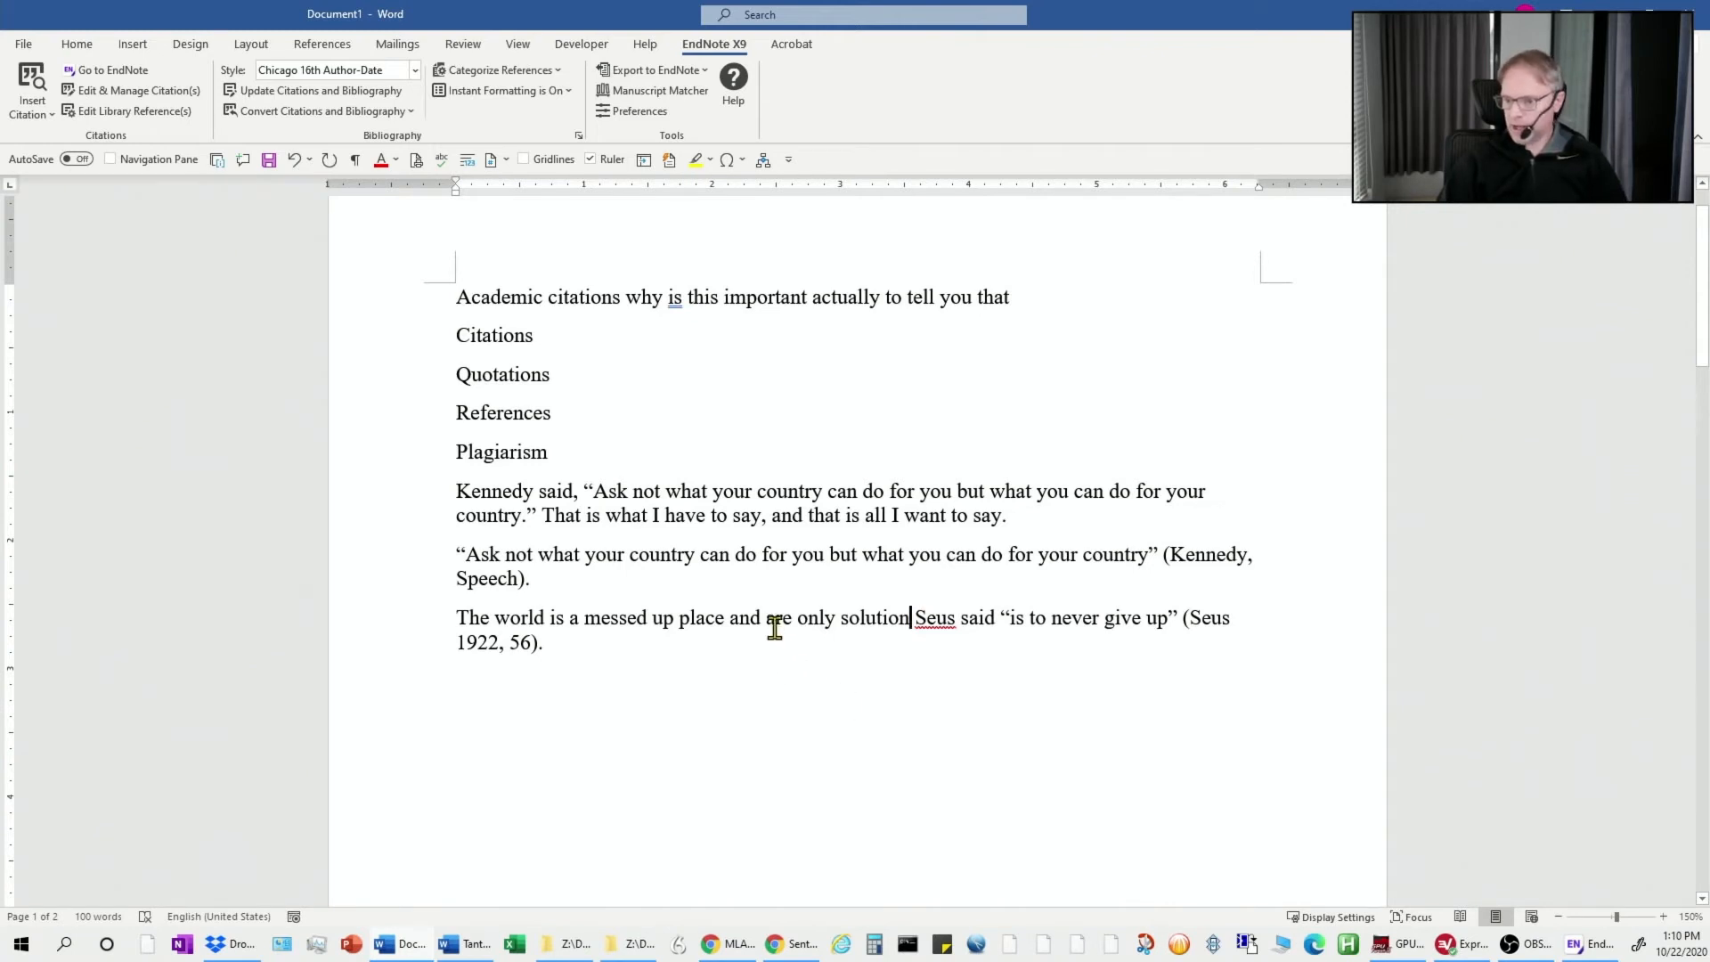
left_click_drag(766, 616, 891, 617)
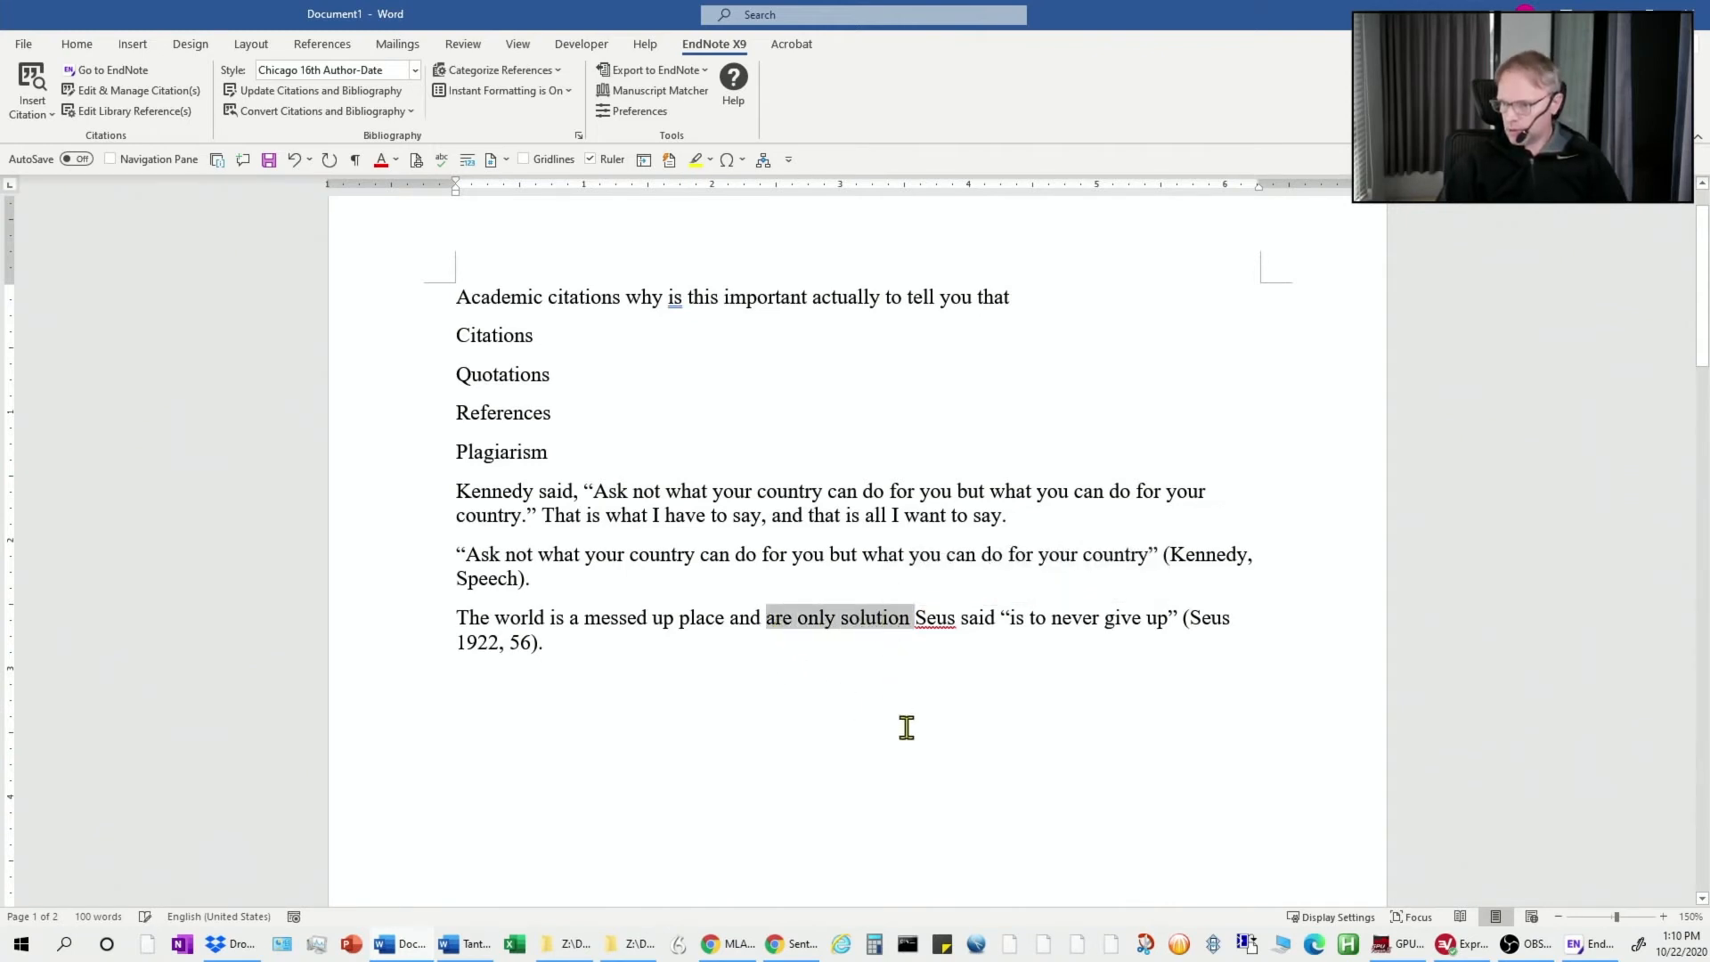
key("BackSpace")
left_click(877, 617)
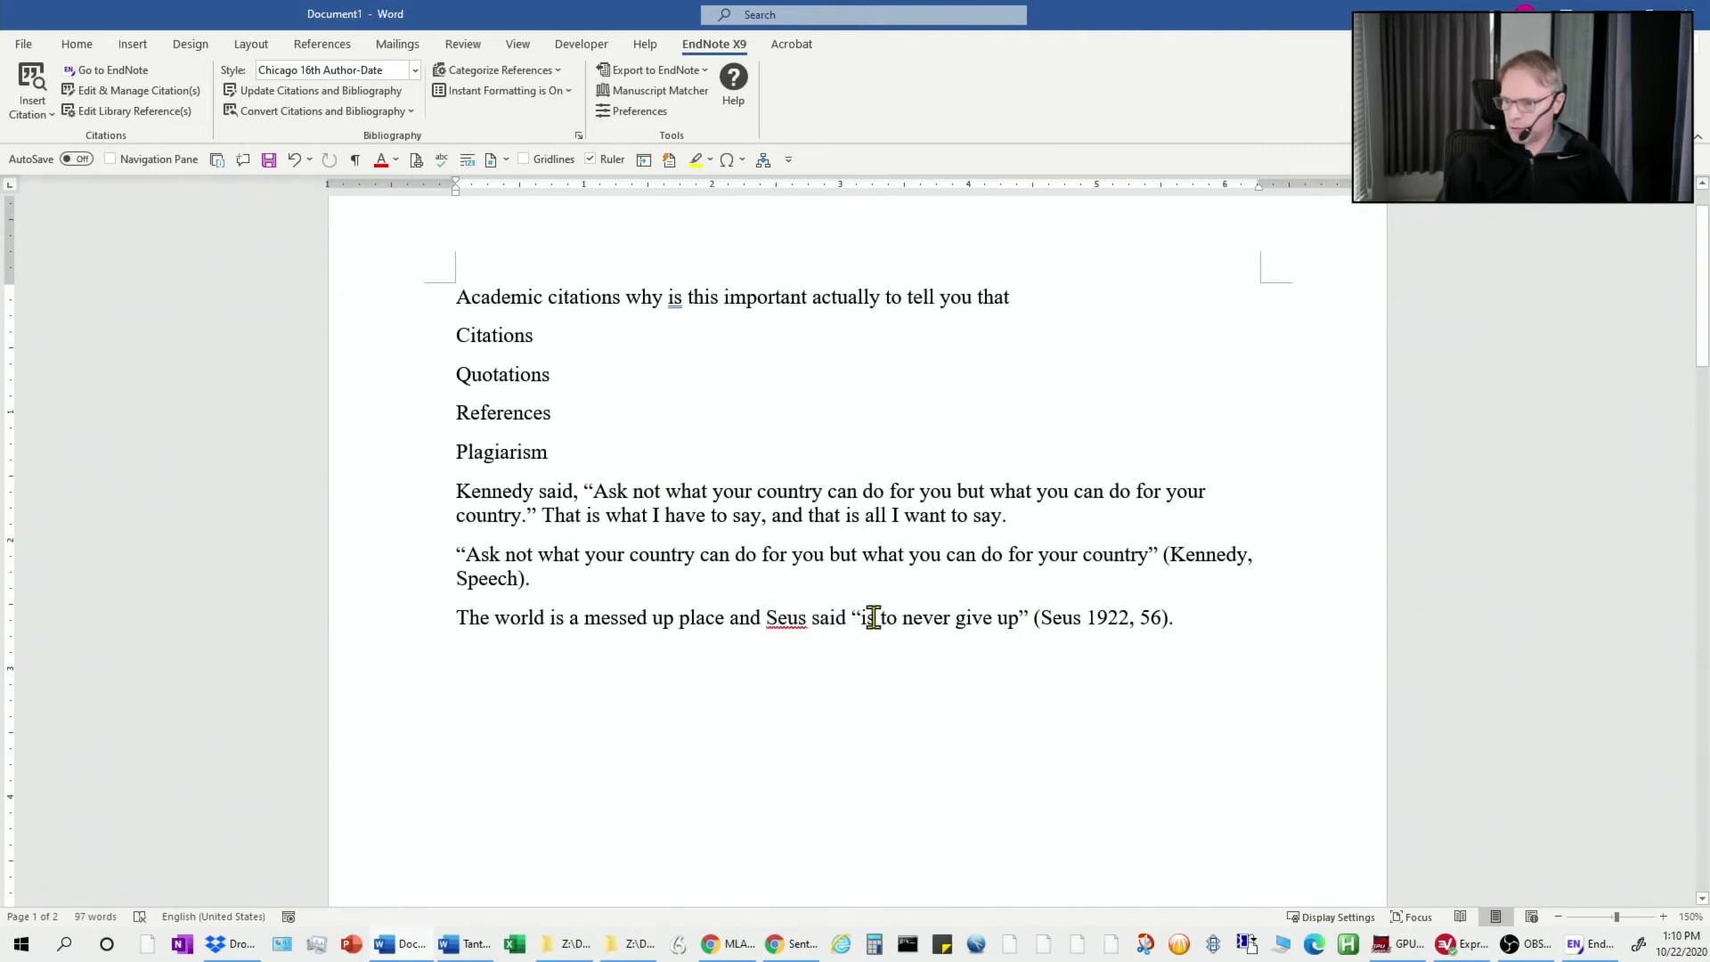
Replace "is to" with "we should" at the start of the quotation in the last sentence
key("BackSpace")
key("BackSpace")
type("we sh")
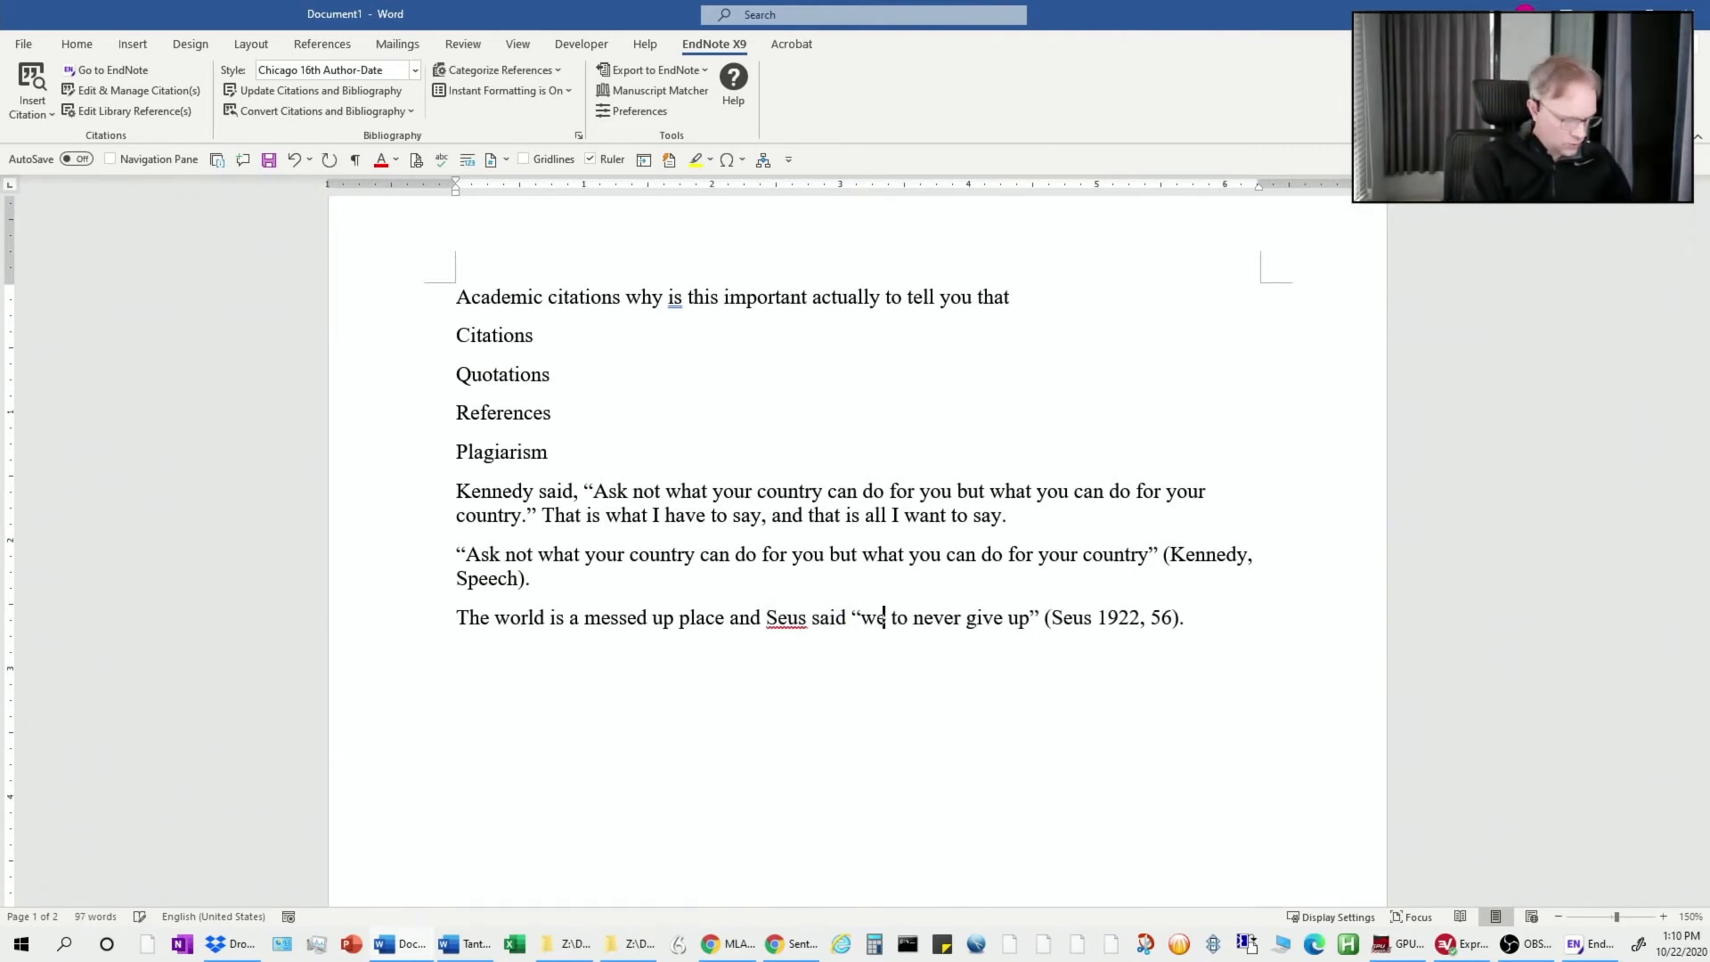
type("ould")
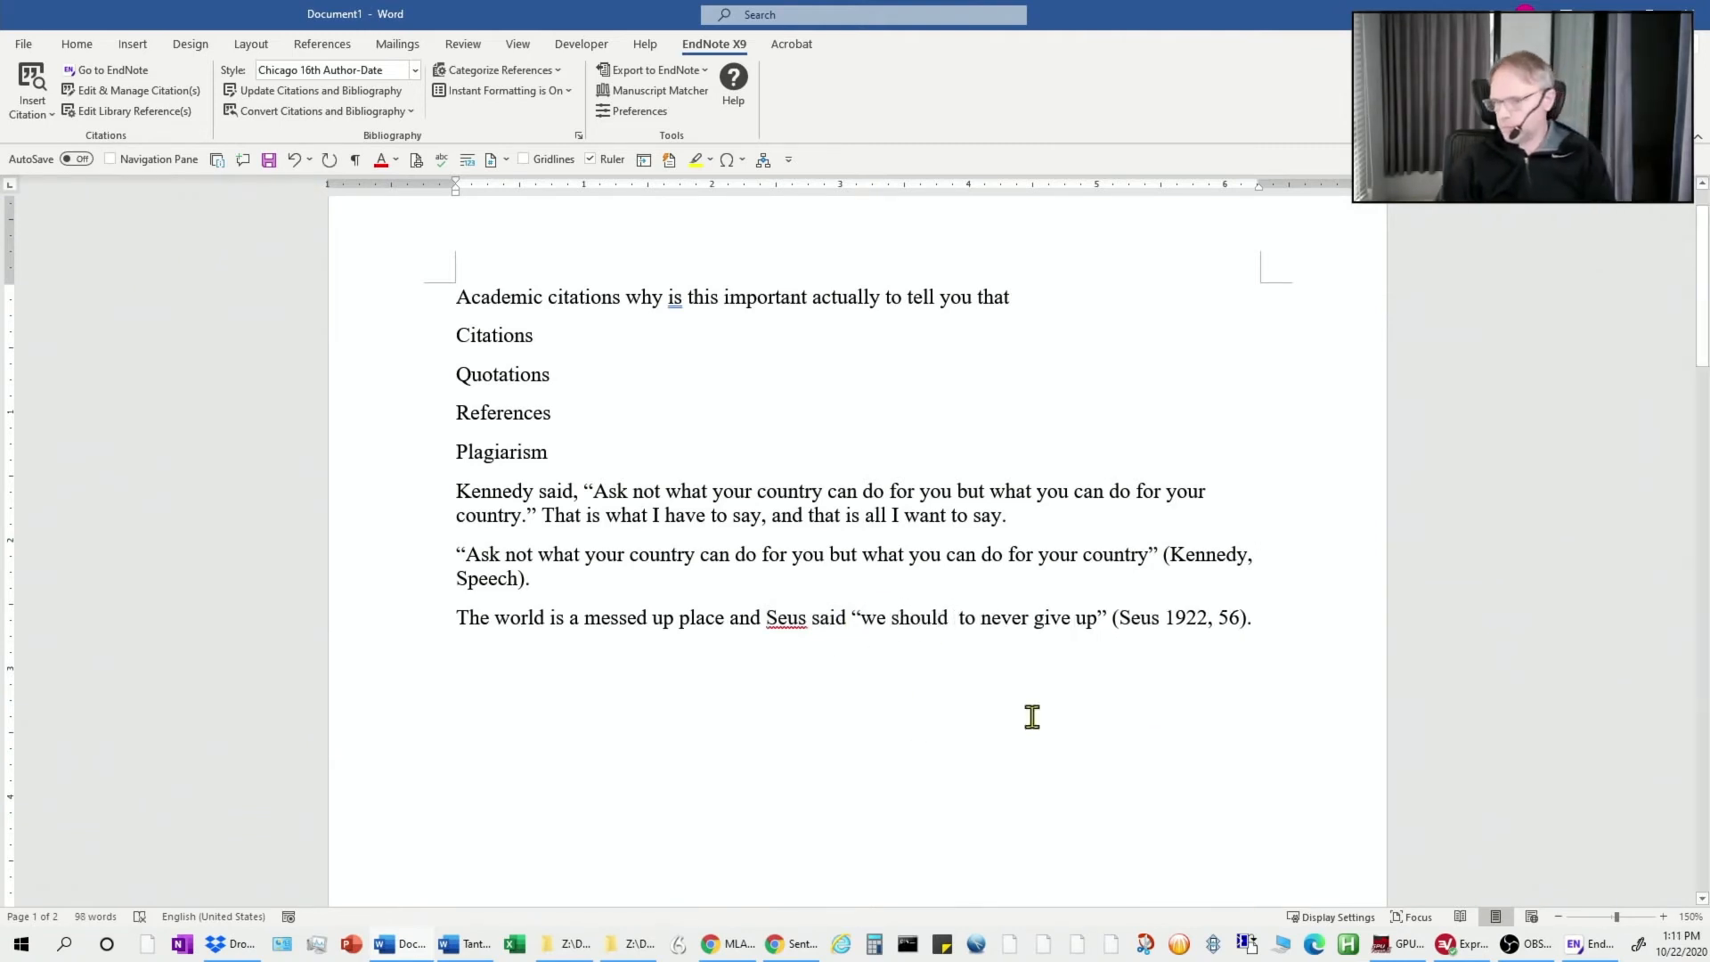
double_click(962, 616)
key("Delete")
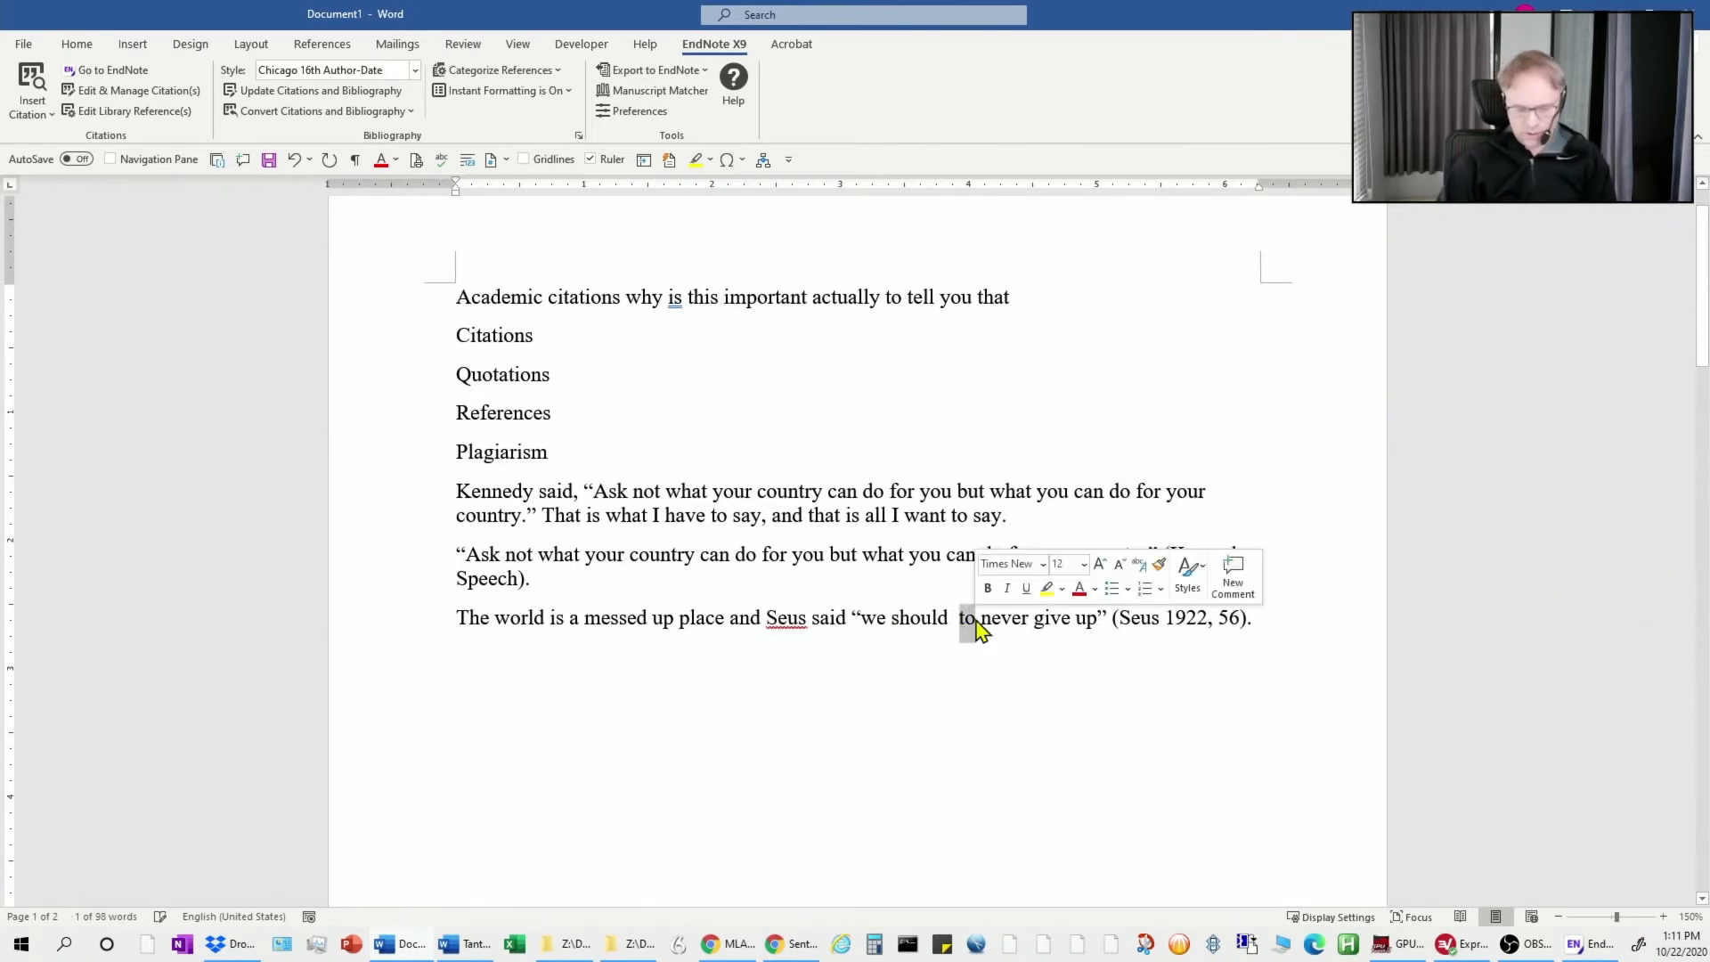
key("BackSpace")
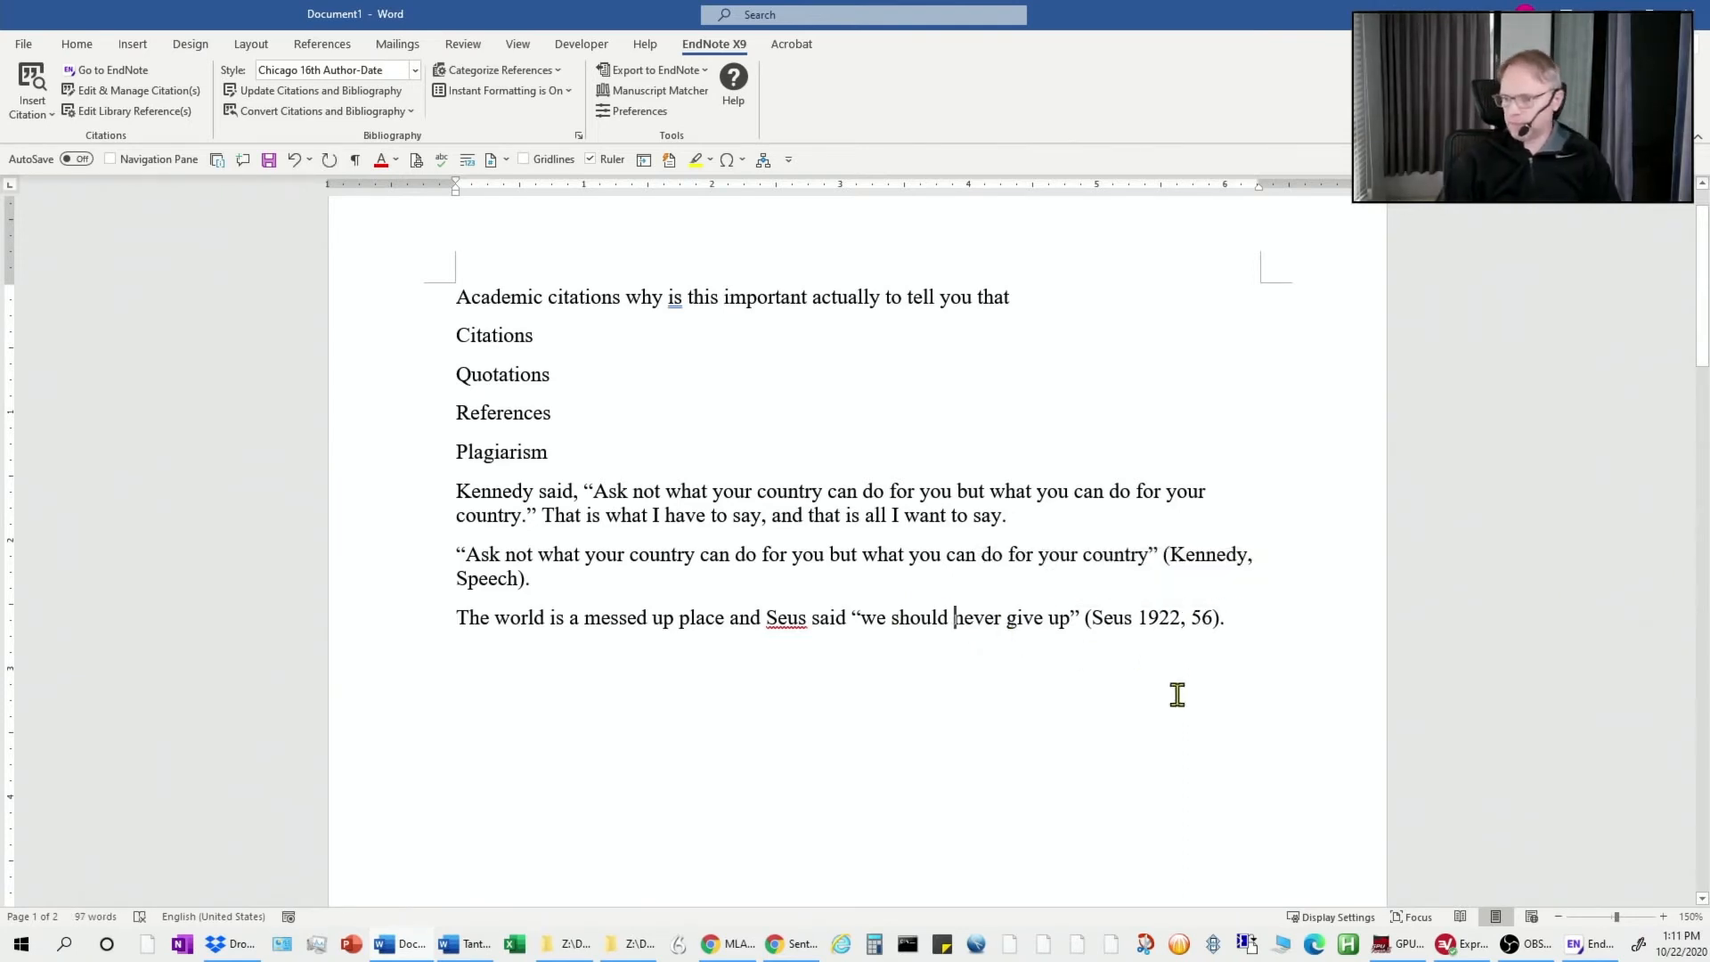
left_click(1116, 732)
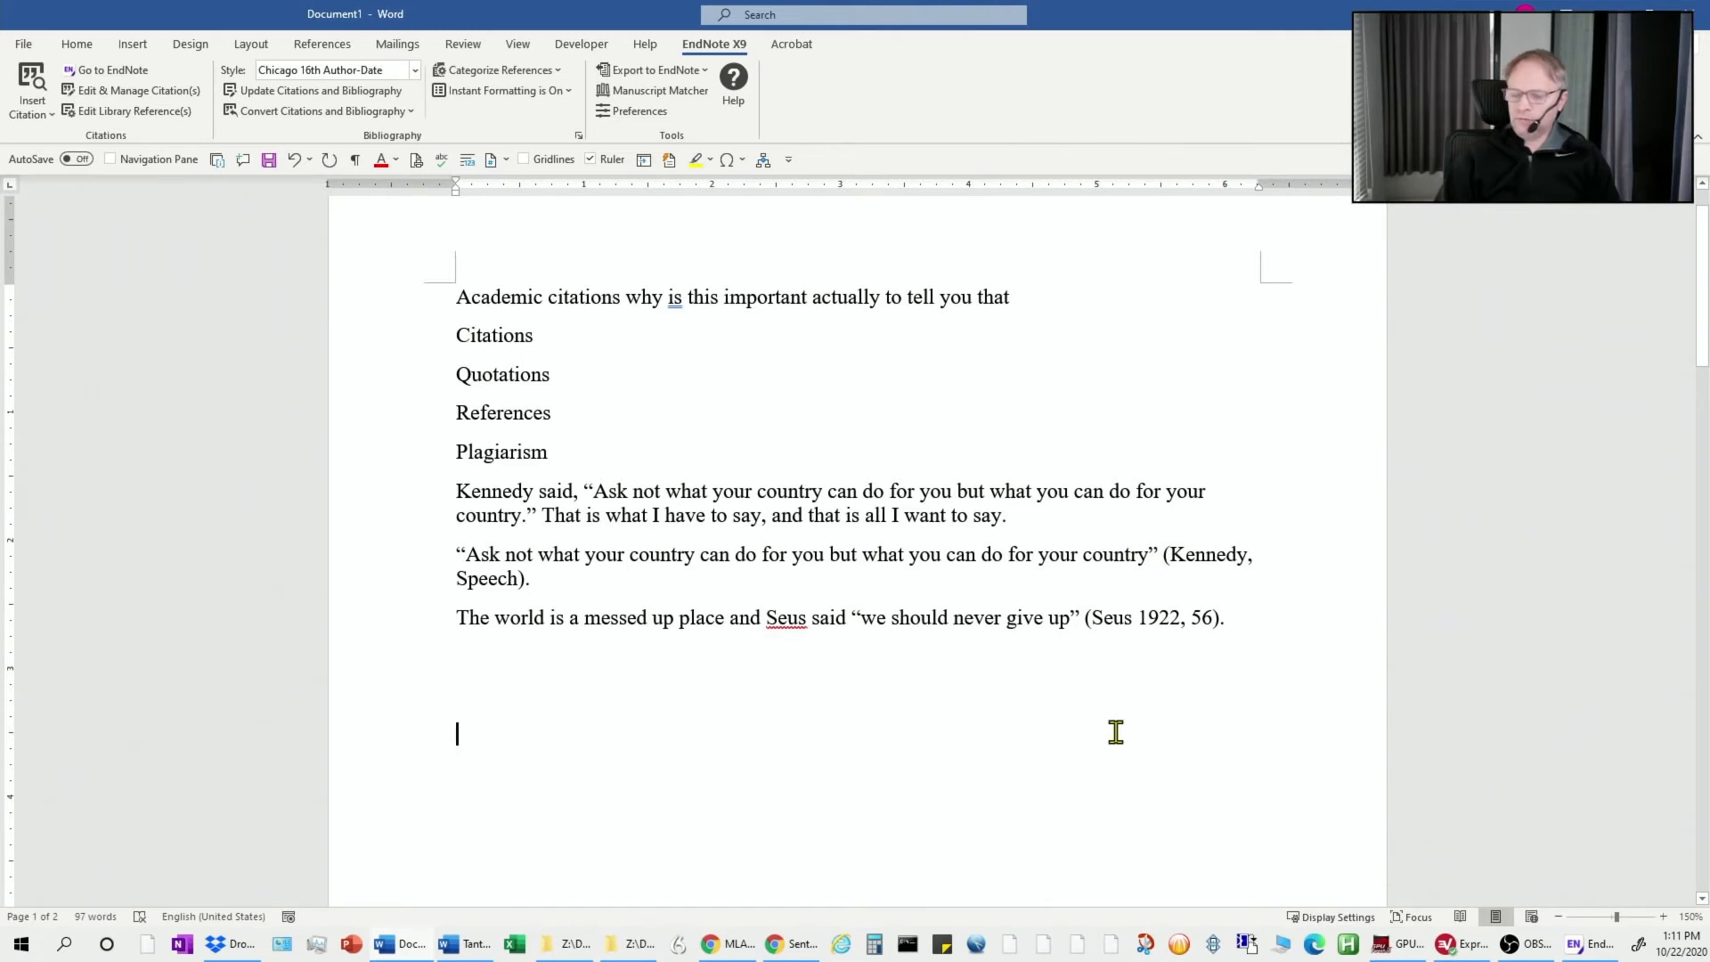
Exclude the author from the EndNote citation at the end of the last sentence
double_click(771, 614)
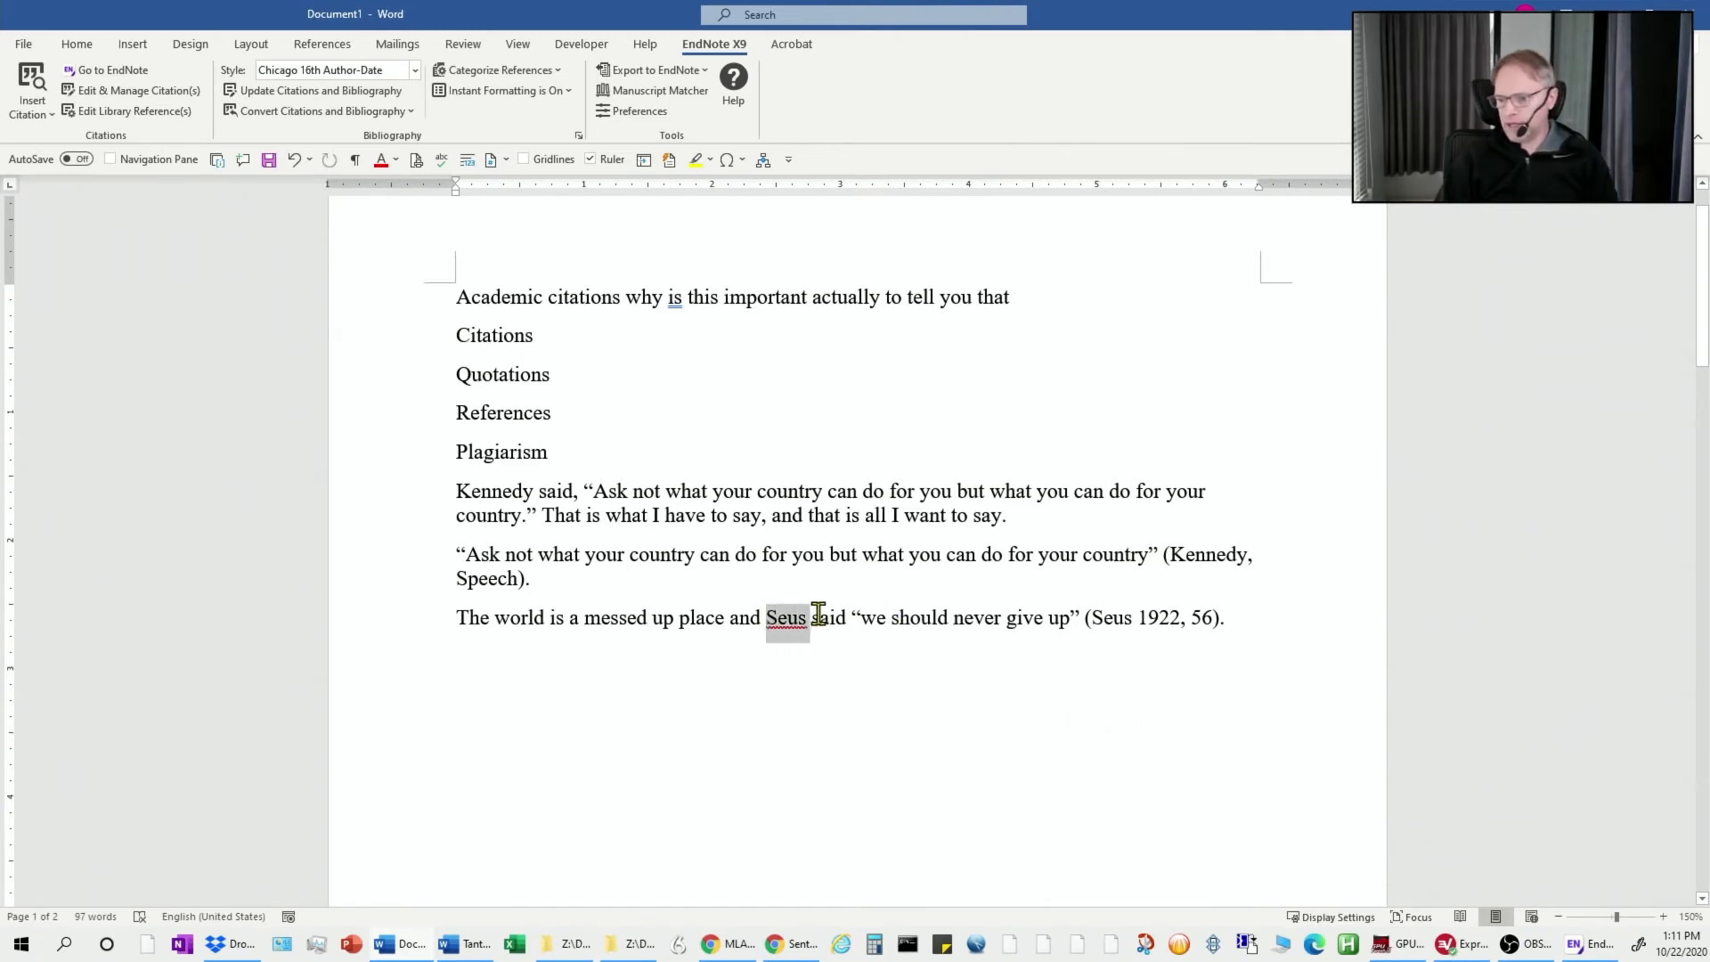
left_click(1141, 618)
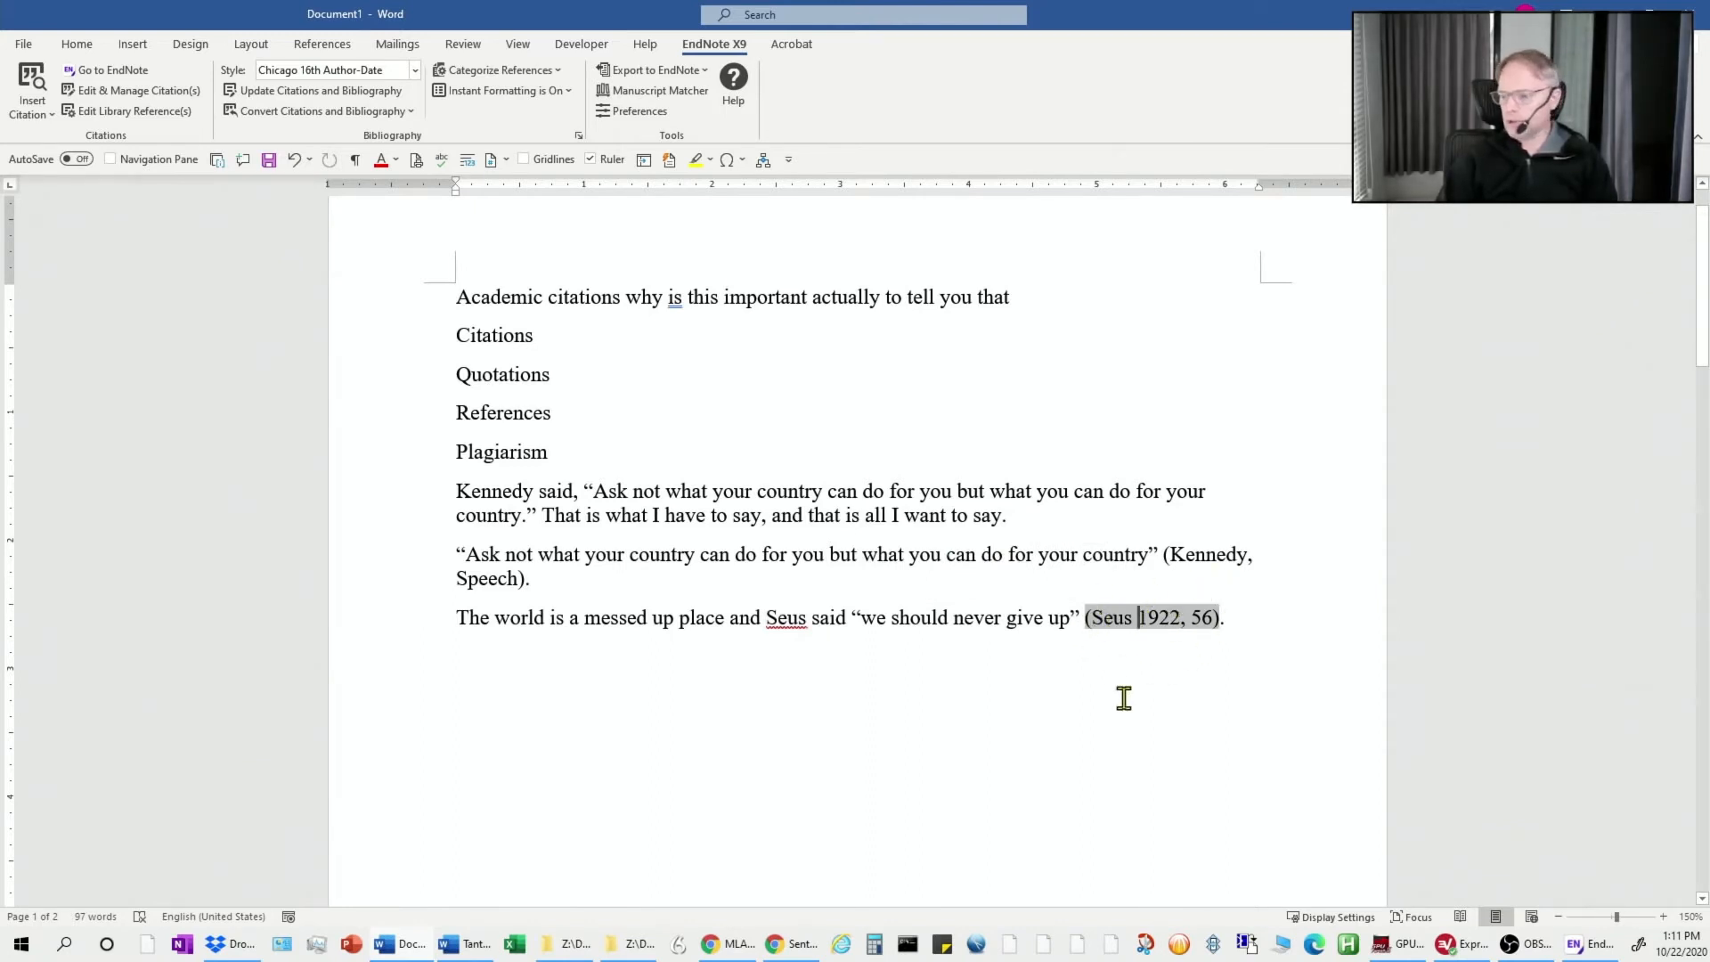
left_click(1164, 673)
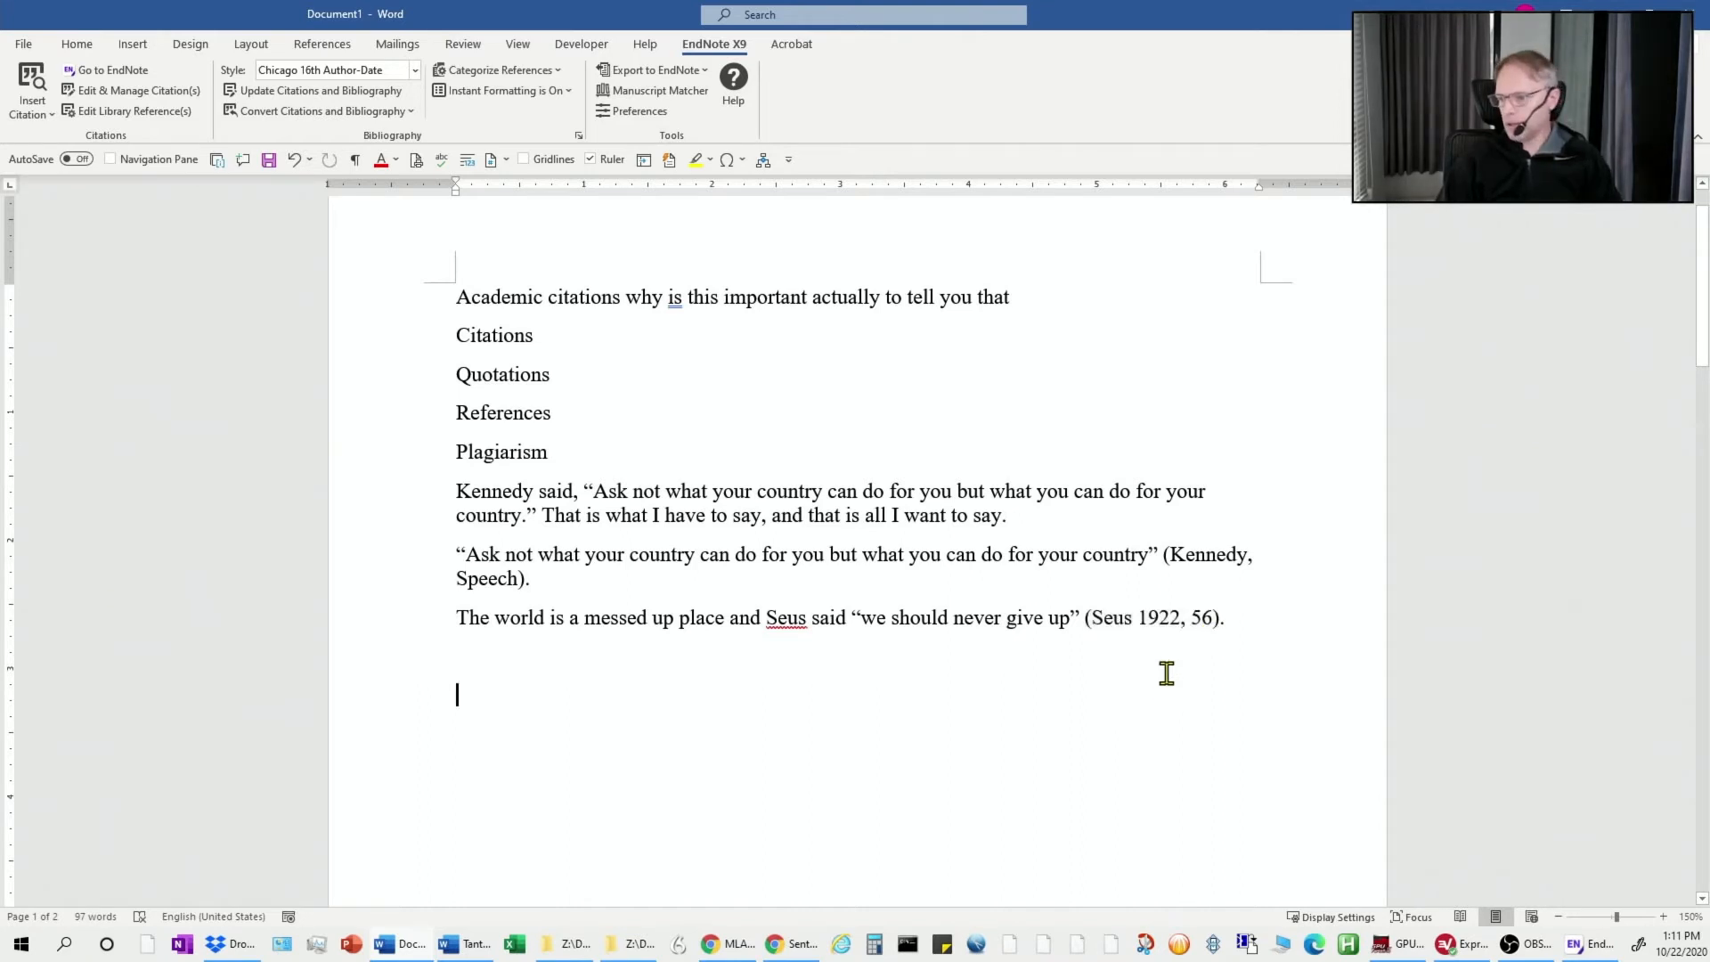
left_click(1147, 621)
right_click(1147, 621)
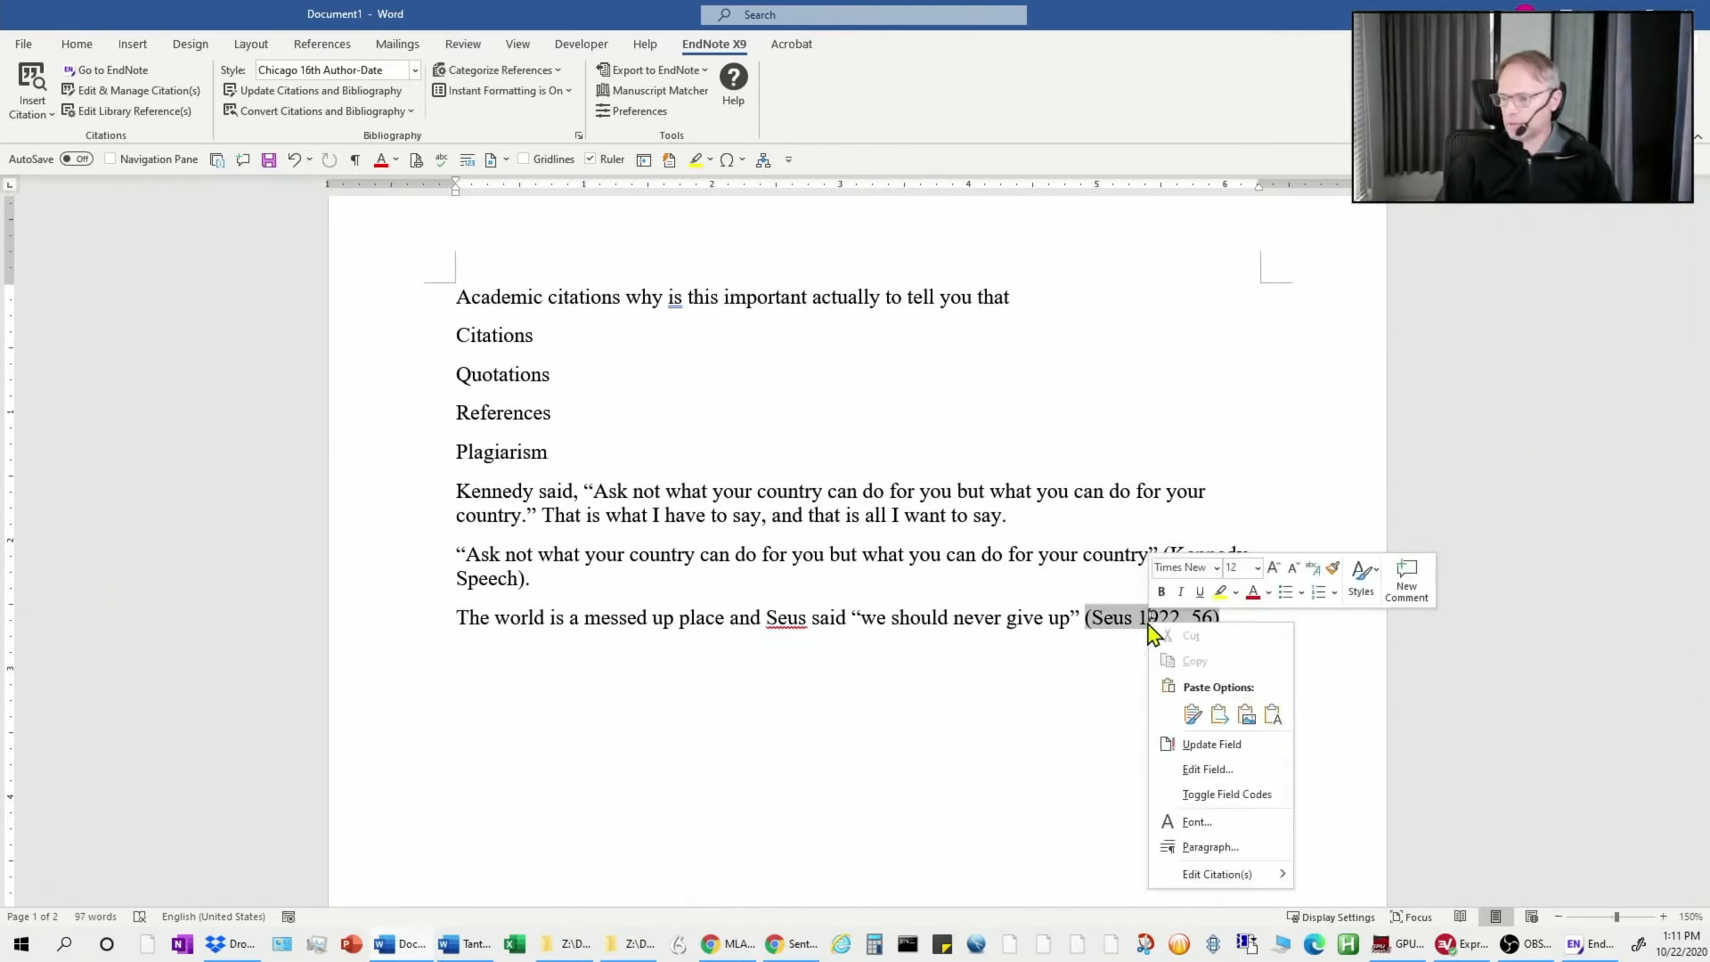
mouse_move(1211, 880)
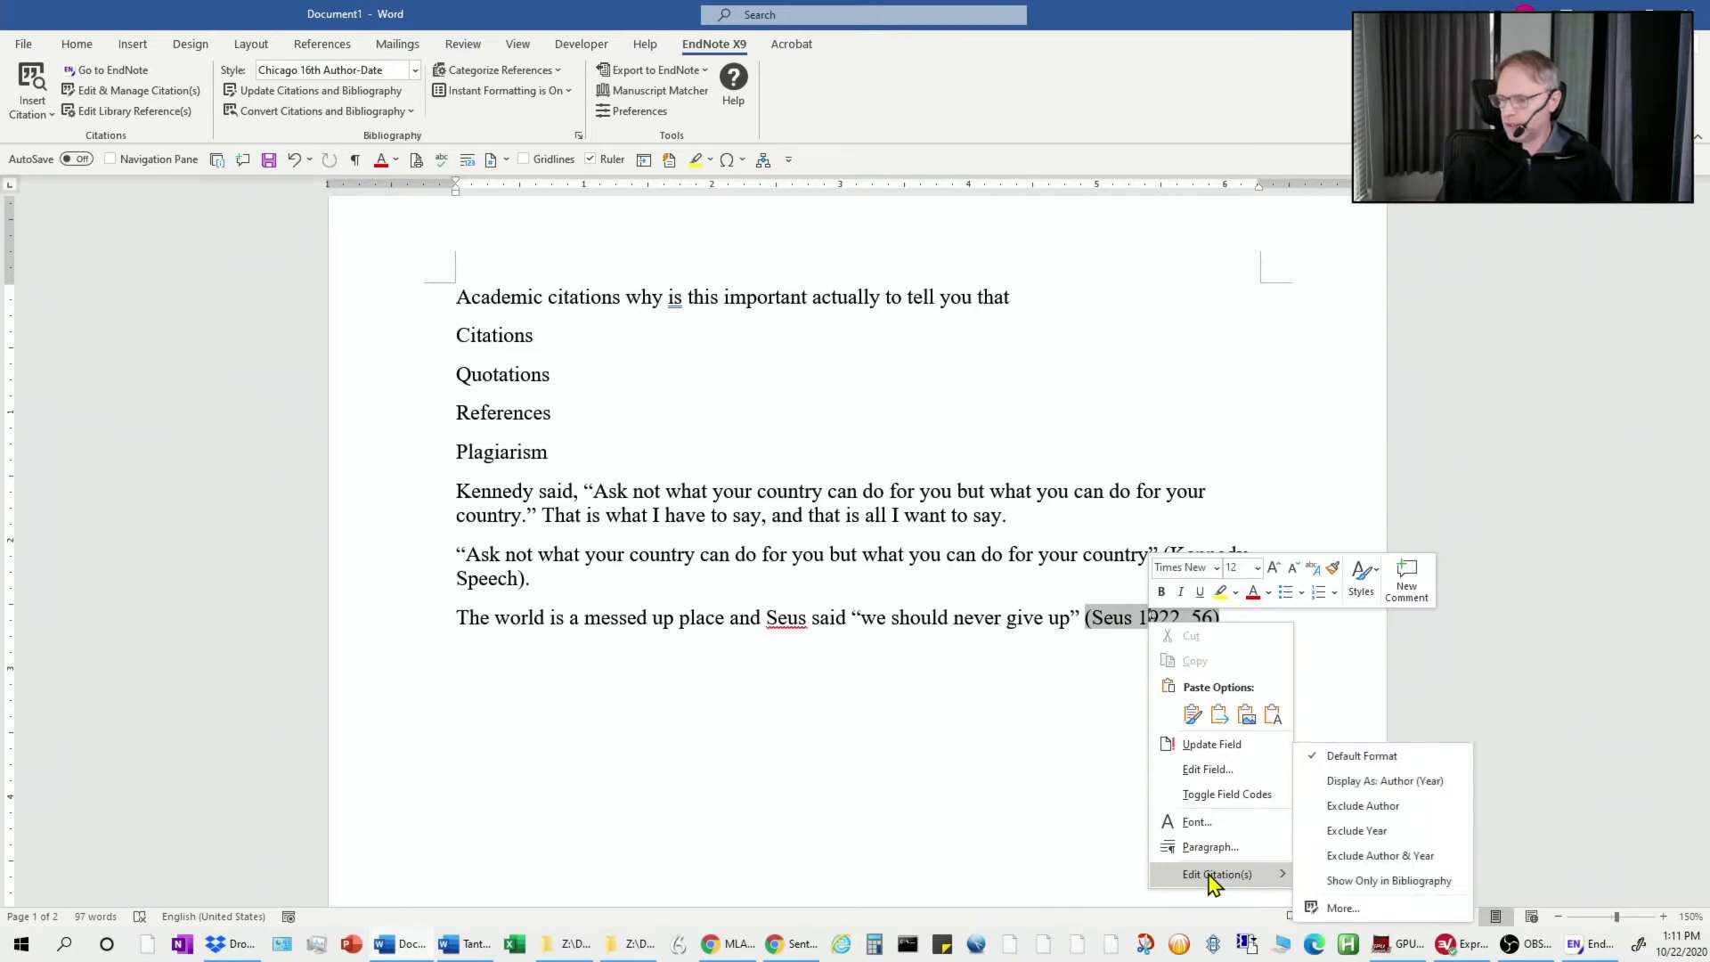
left_click(1358, 808)
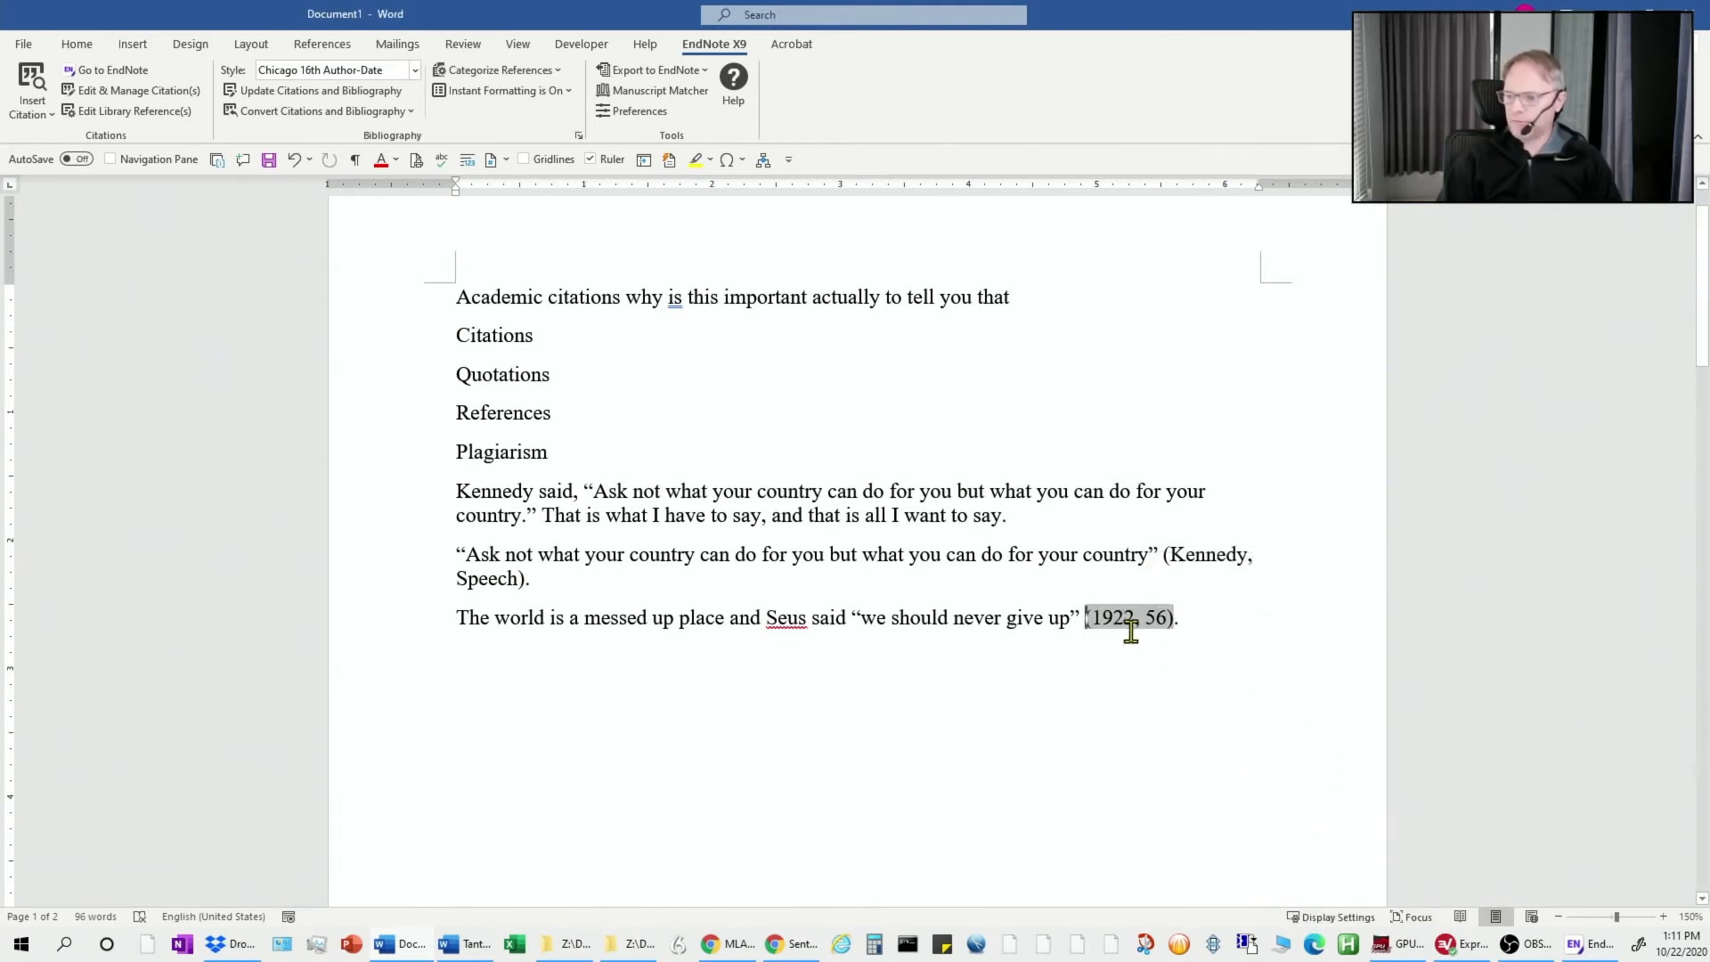
Check the source's entry on the Works Cited page and return to the end of the last sentence
scroll(1113, 650, "down", 15)
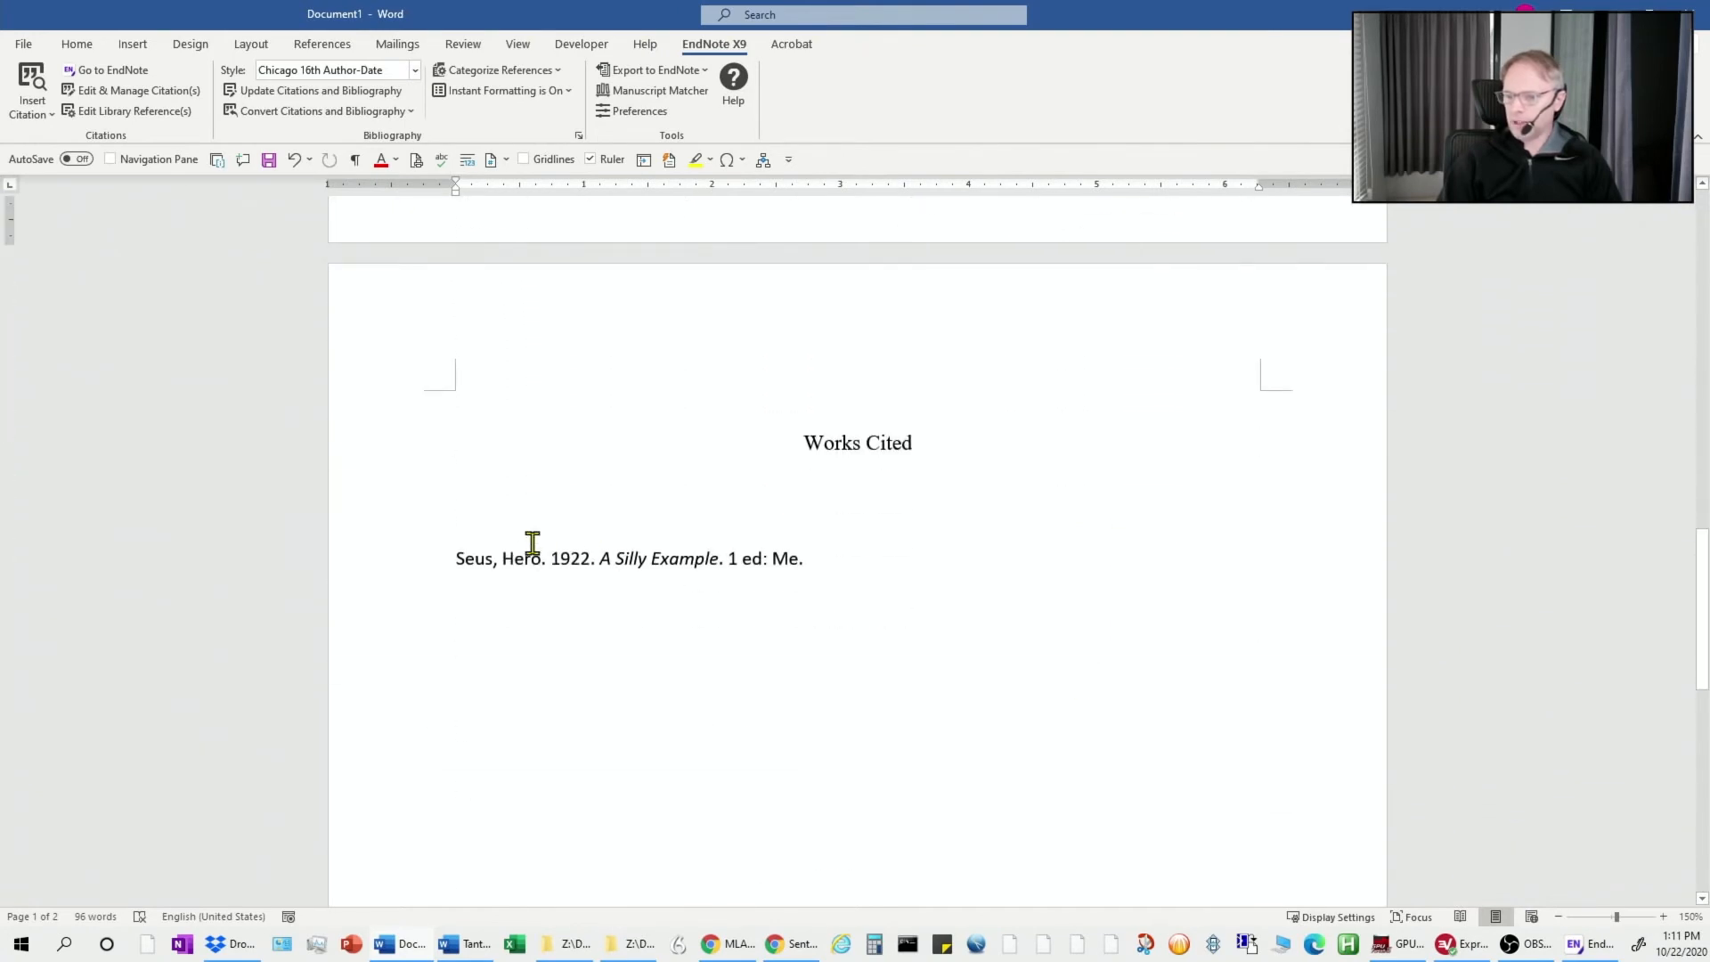
scroll(1032, 867, "up", 4)
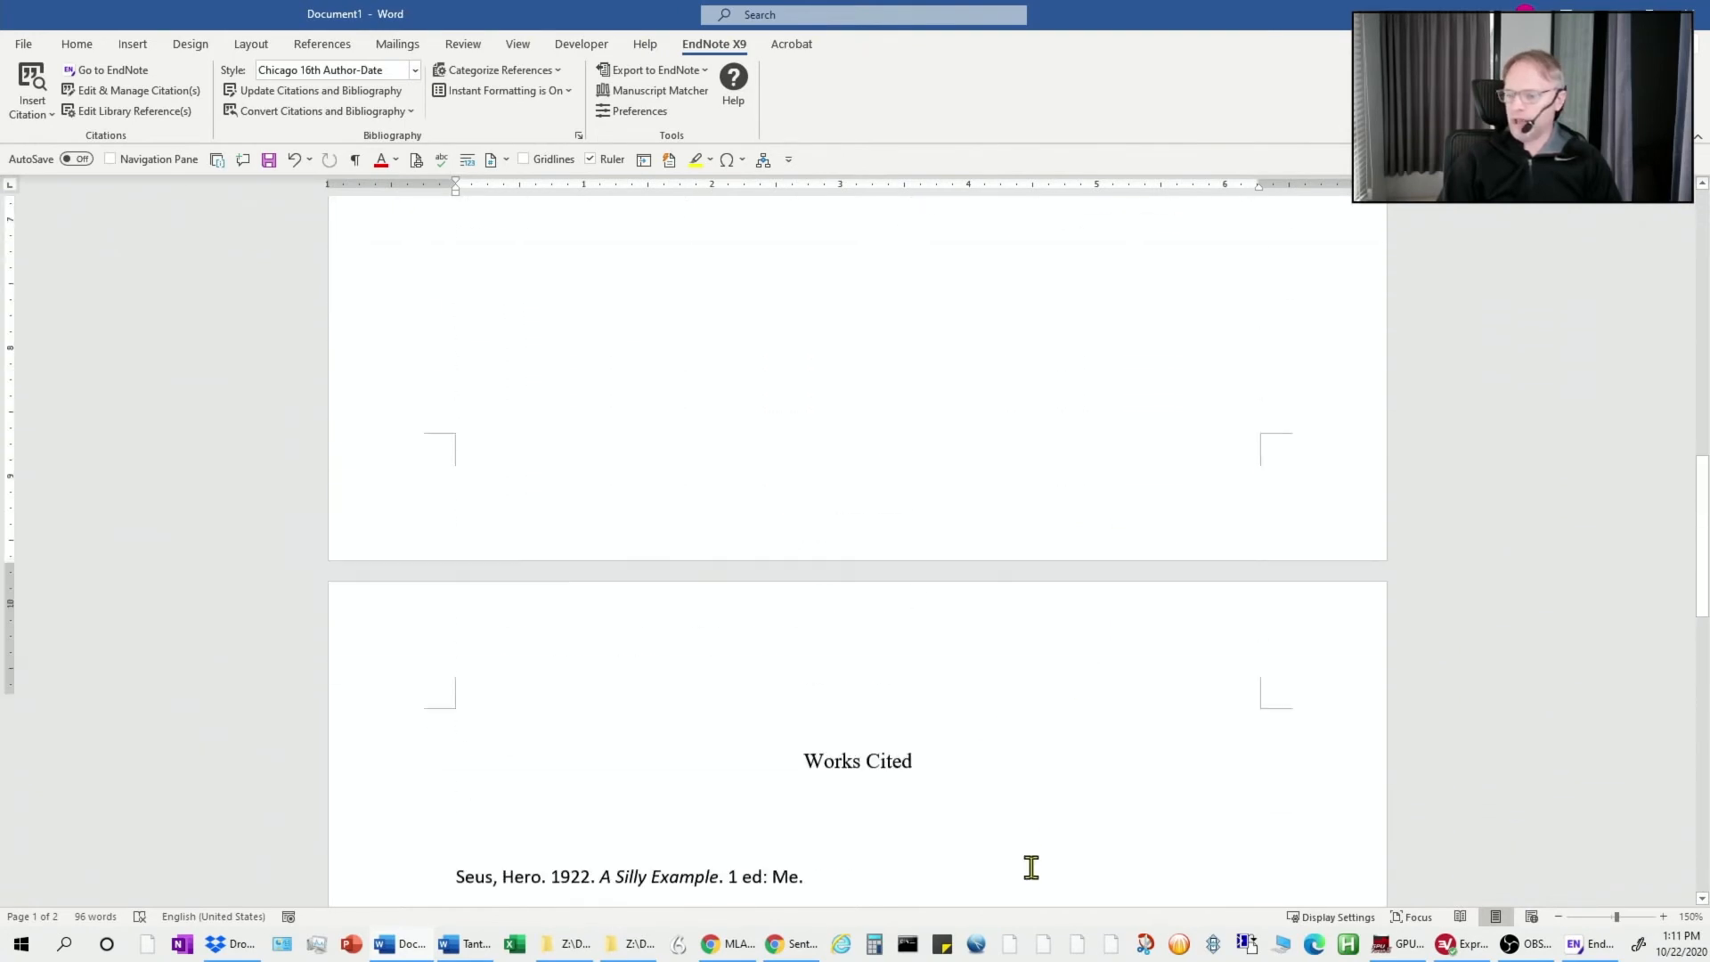
scroll(1032, 868, "up", 13)
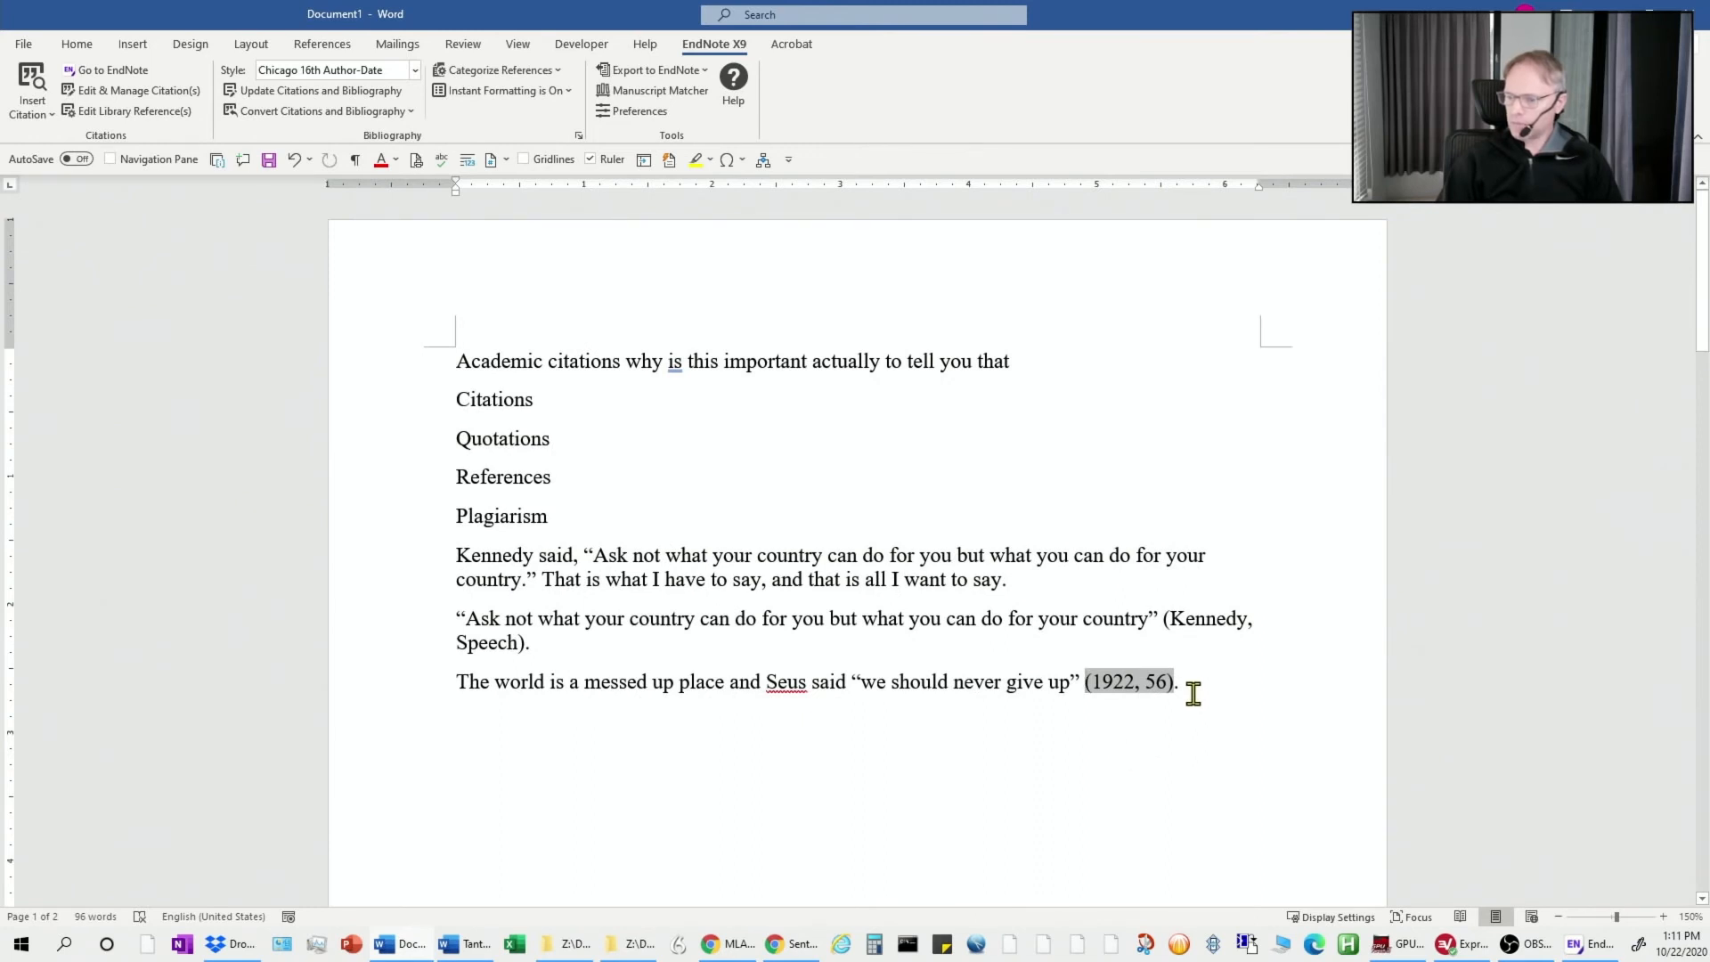
left_click(1194, 693)
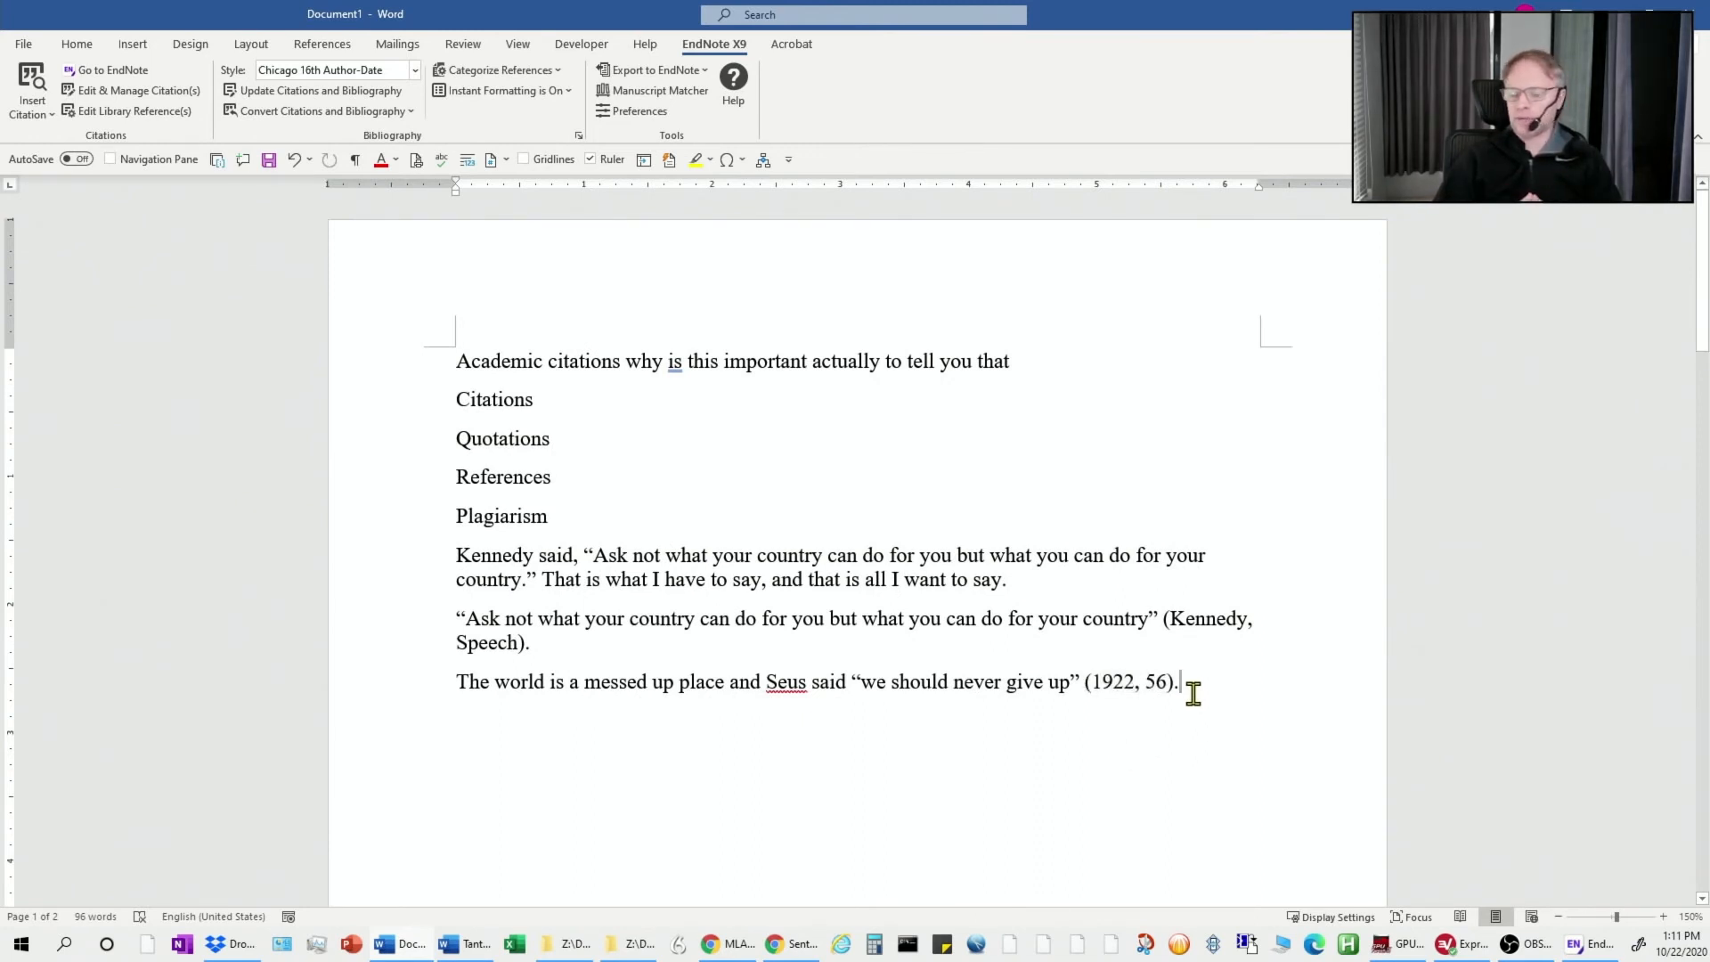
Switch to the Tantric Metaseity document, examine its Works Cited list and body text, and return to Document1
key("super+Tab")
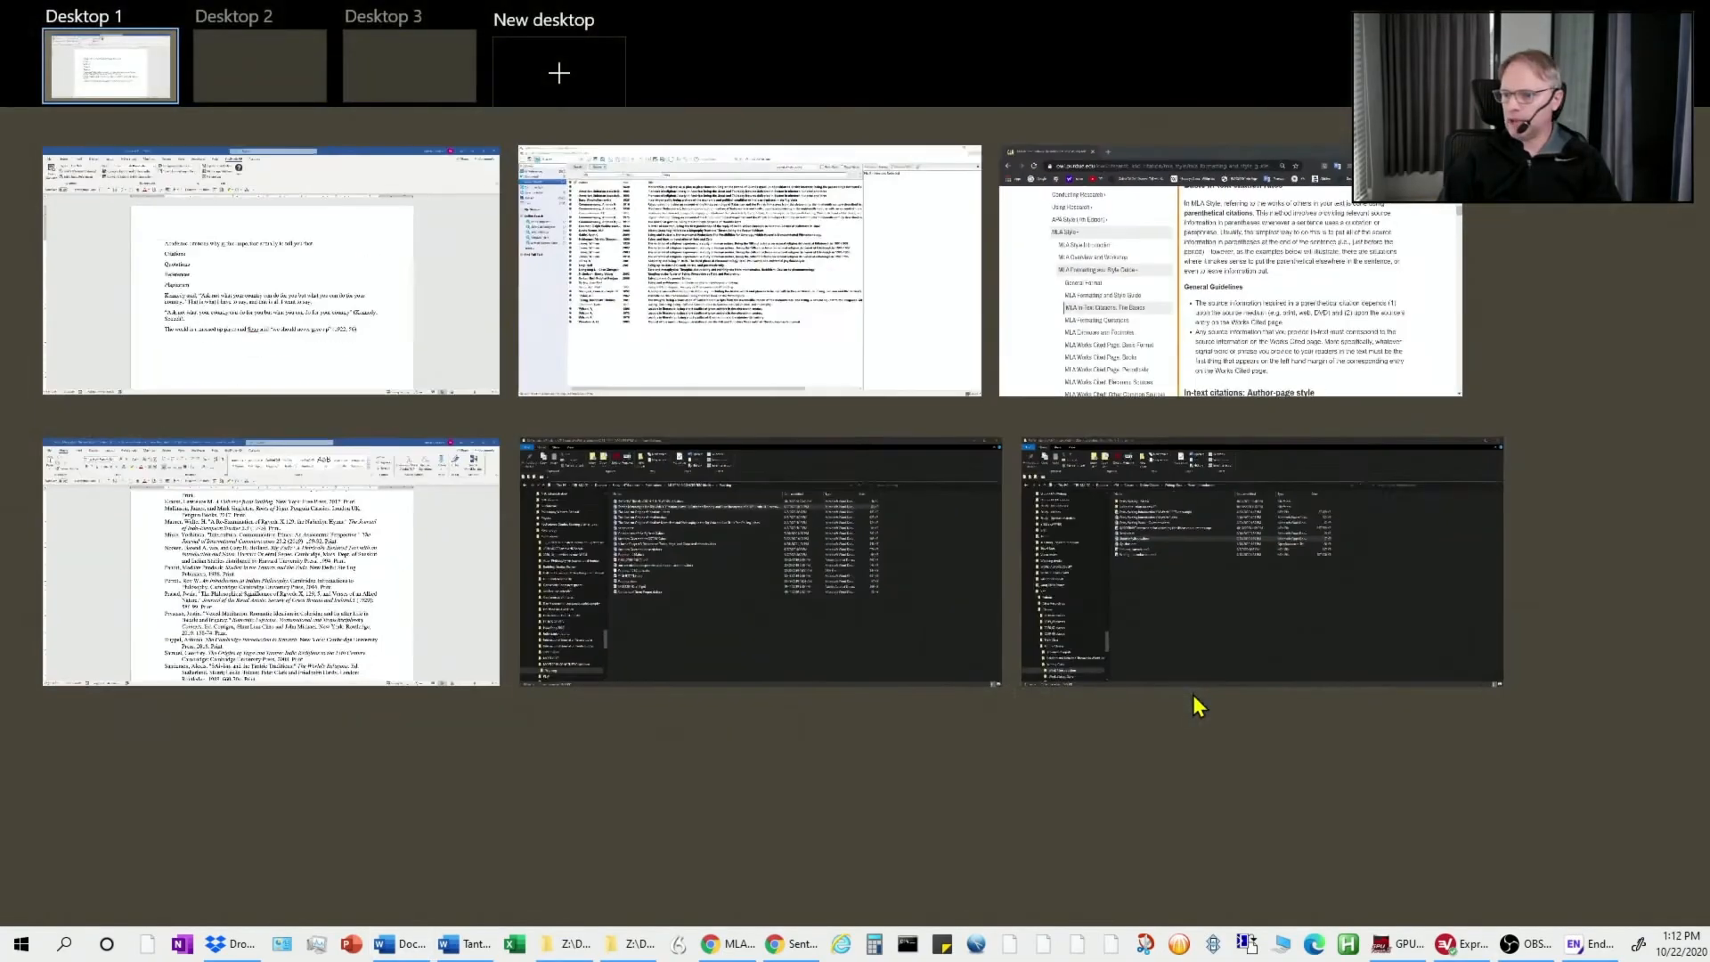
left_click(428, 565)
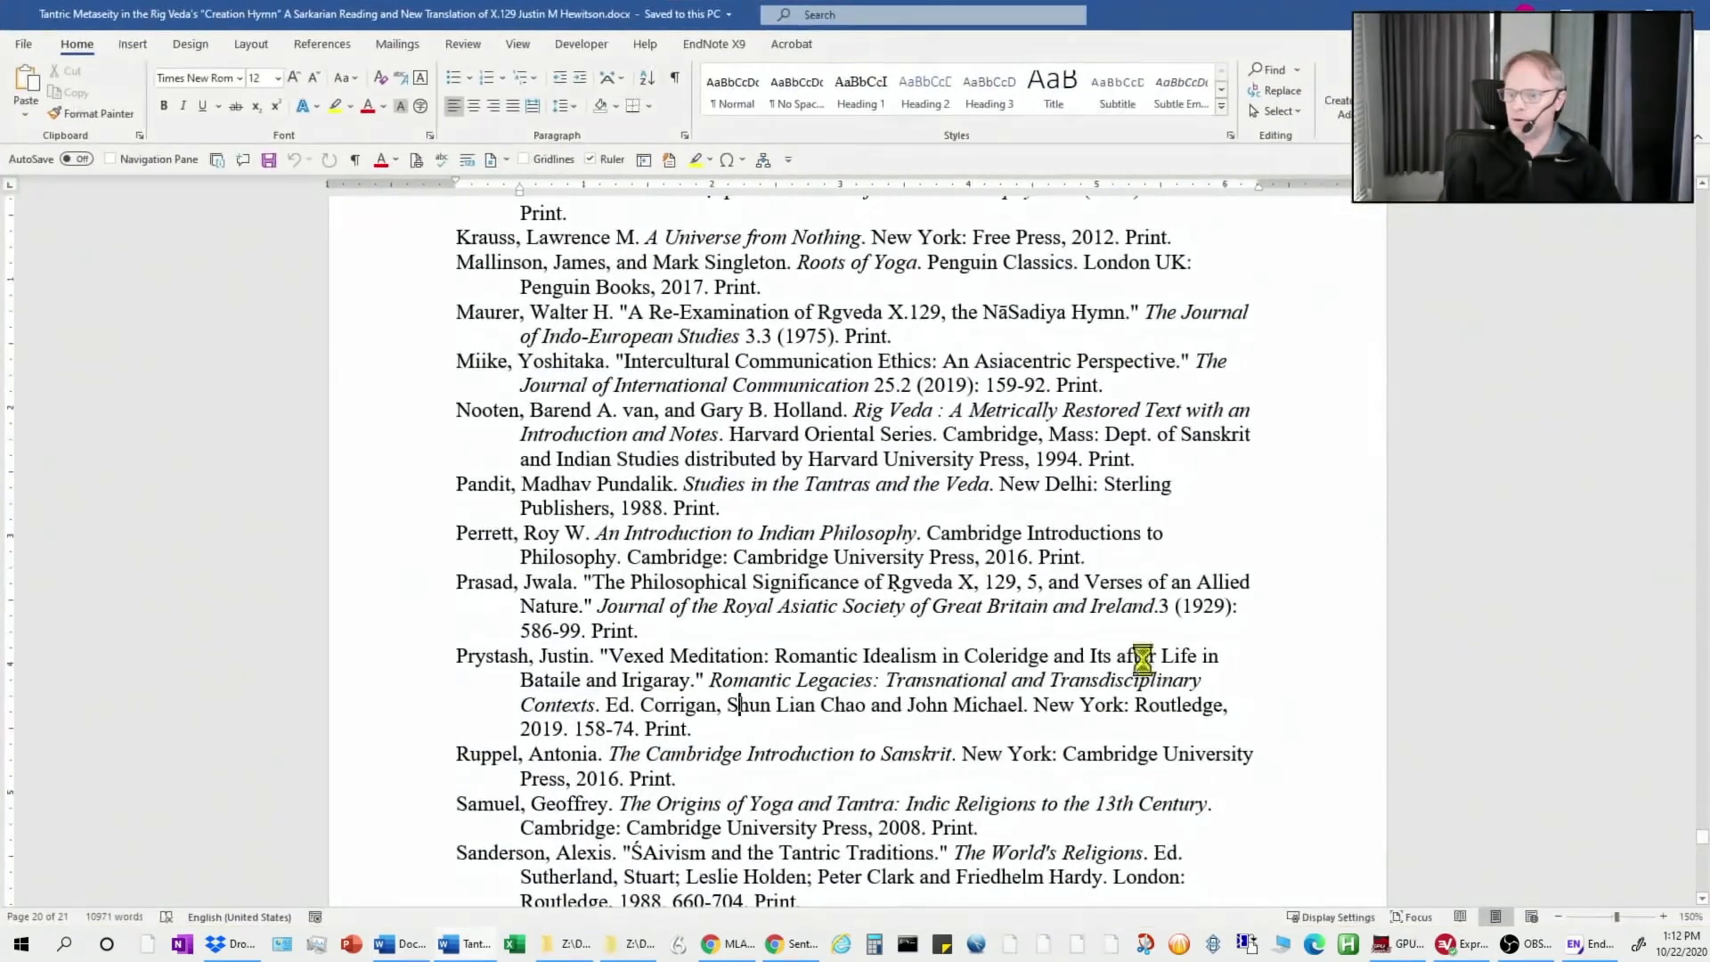
scroll(1158, 712, "up", 10)
scroll(1163, 713, "up", 10)
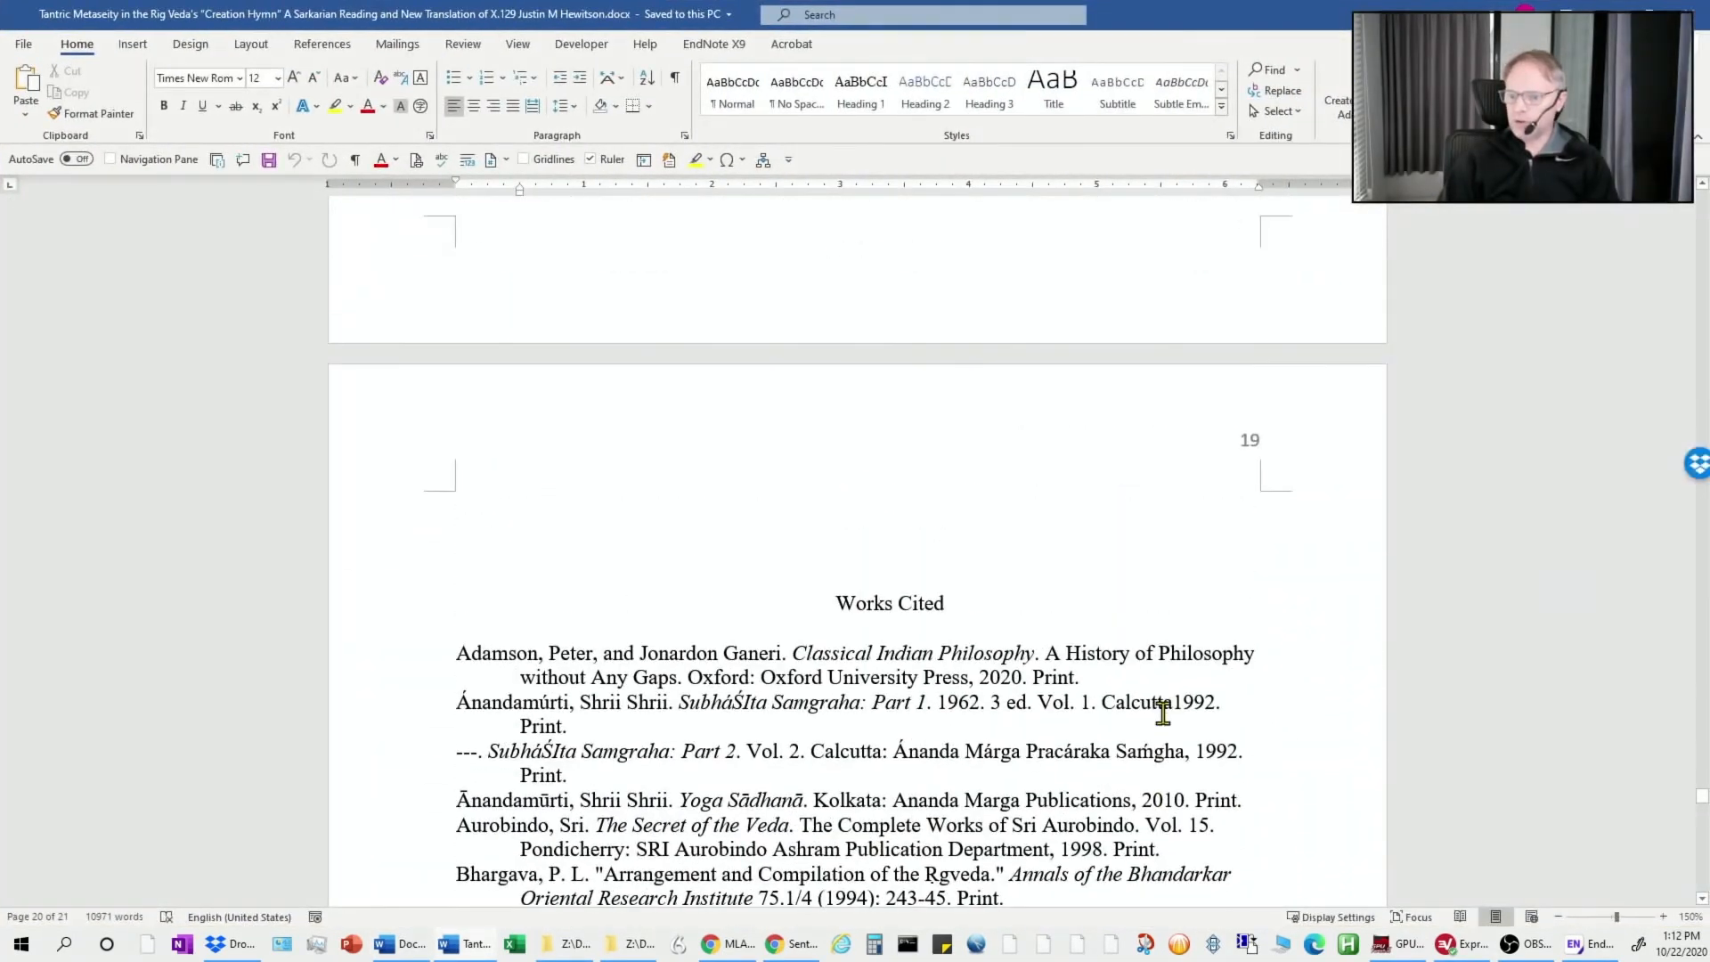
scroll(873, 663, "down", 10)
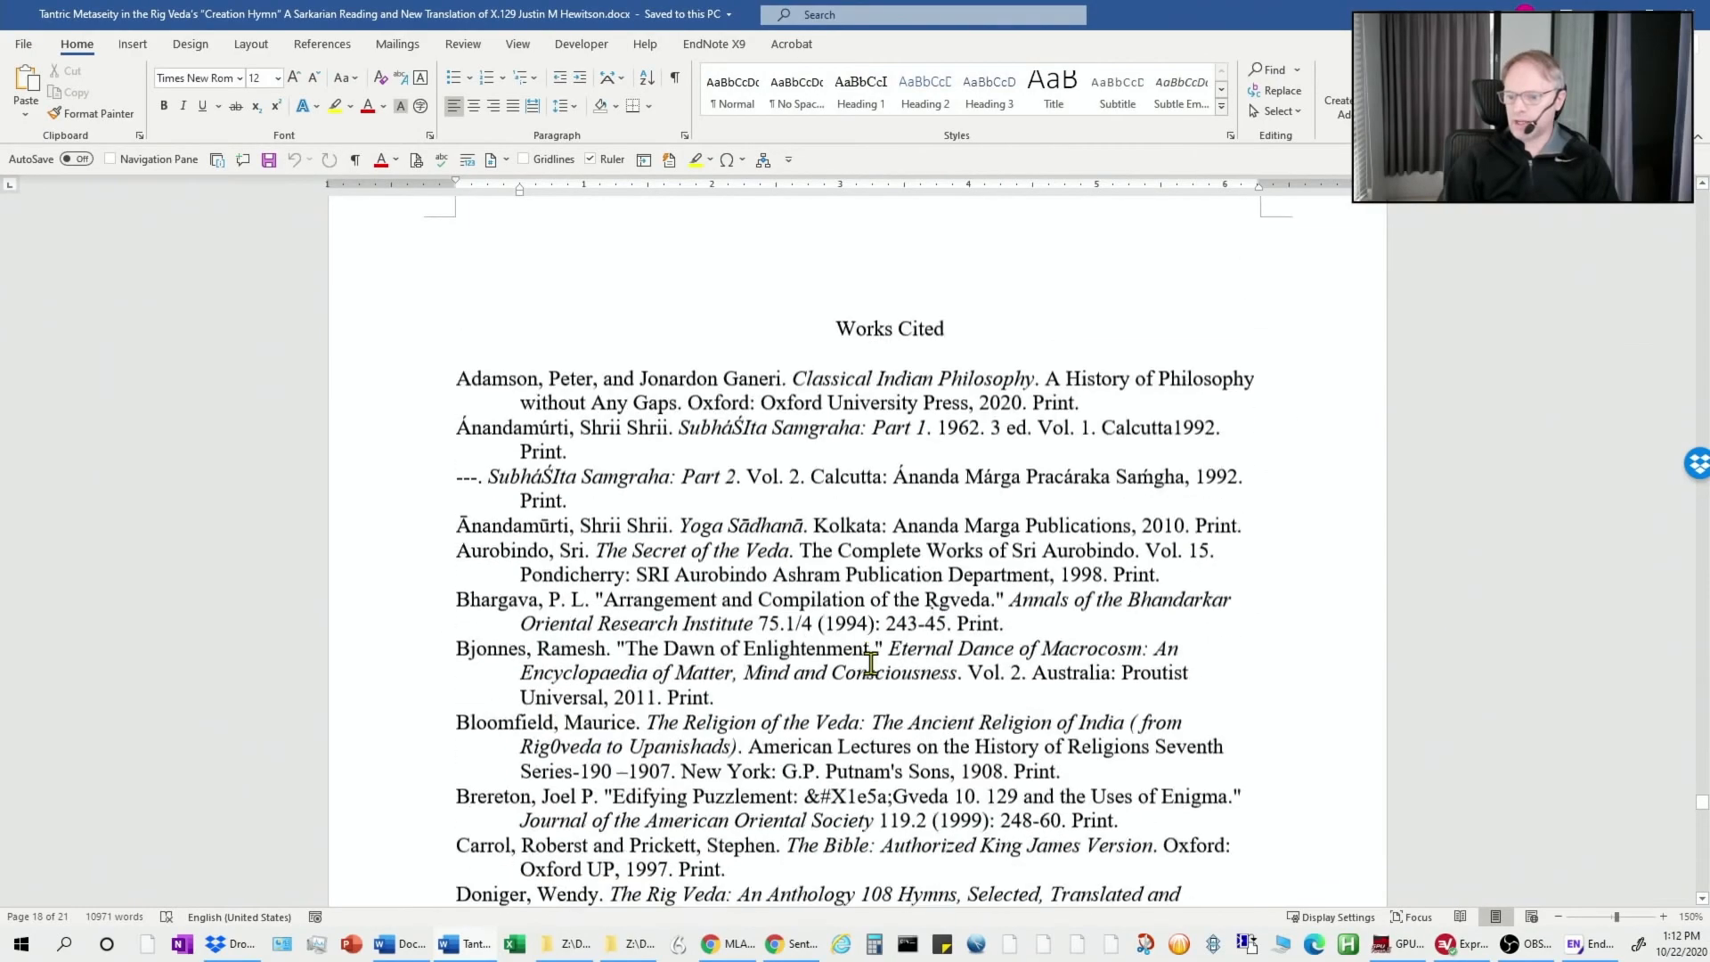
scroll(871, 664, "down", 15)
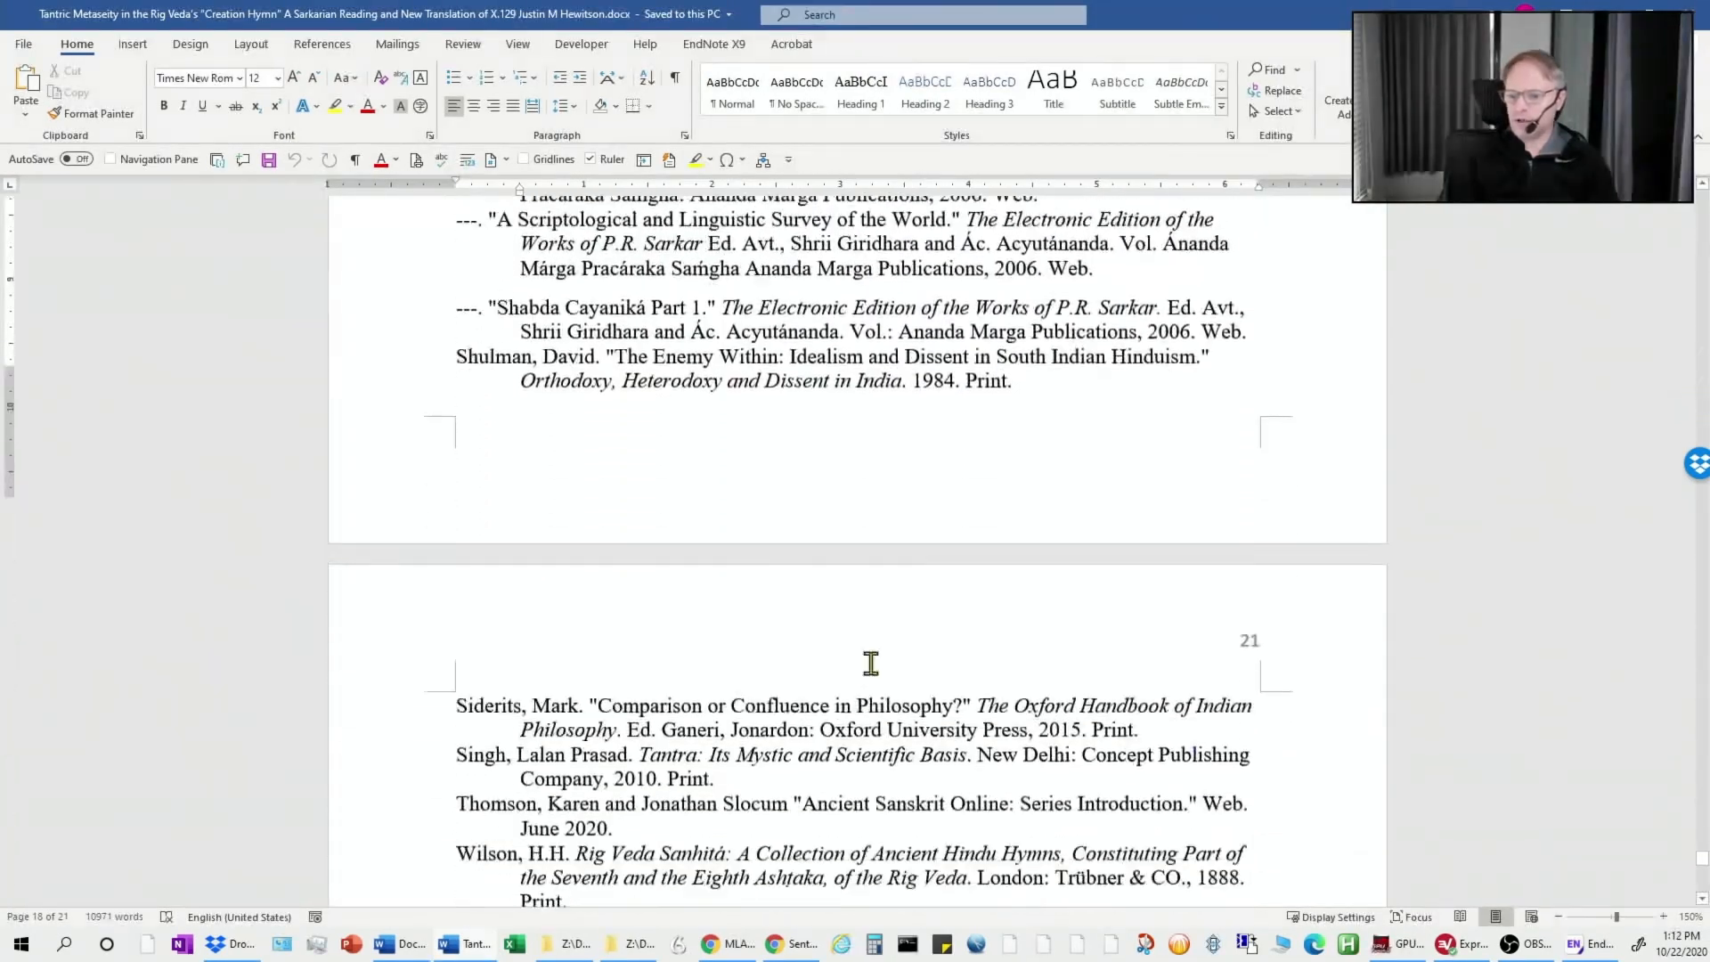
scroll(871, 663, "down", 3)
scroll(872, 663, "up", 20)
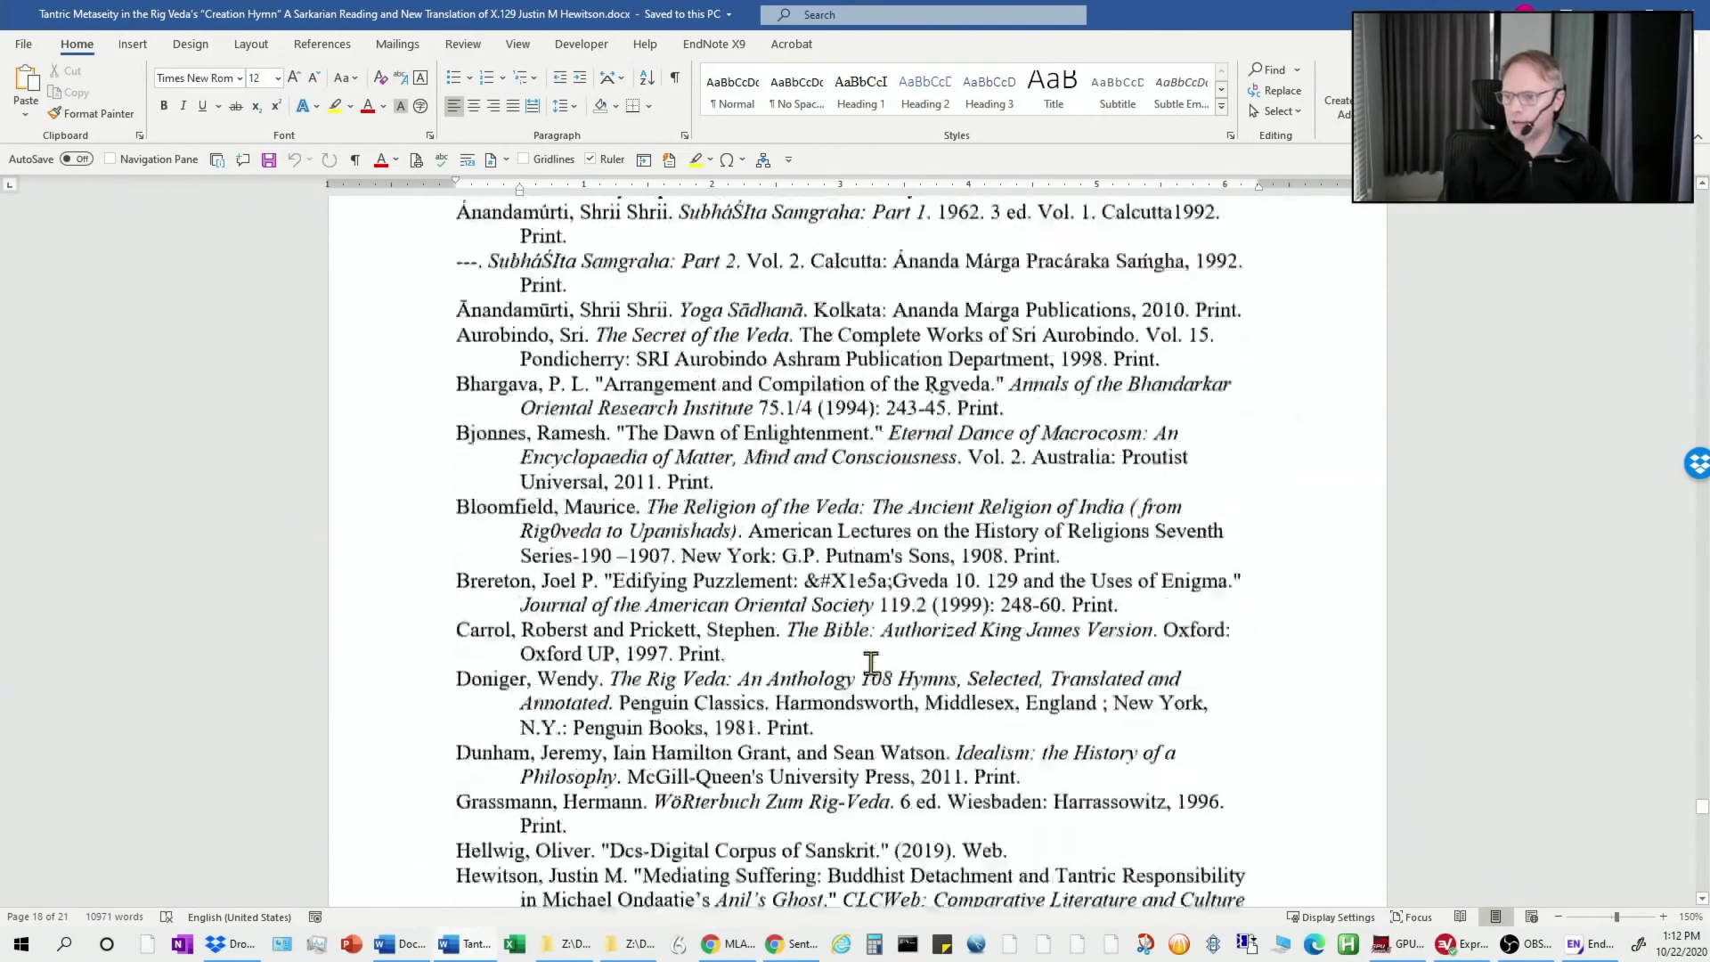
scroll(871, 664, "up", 10)
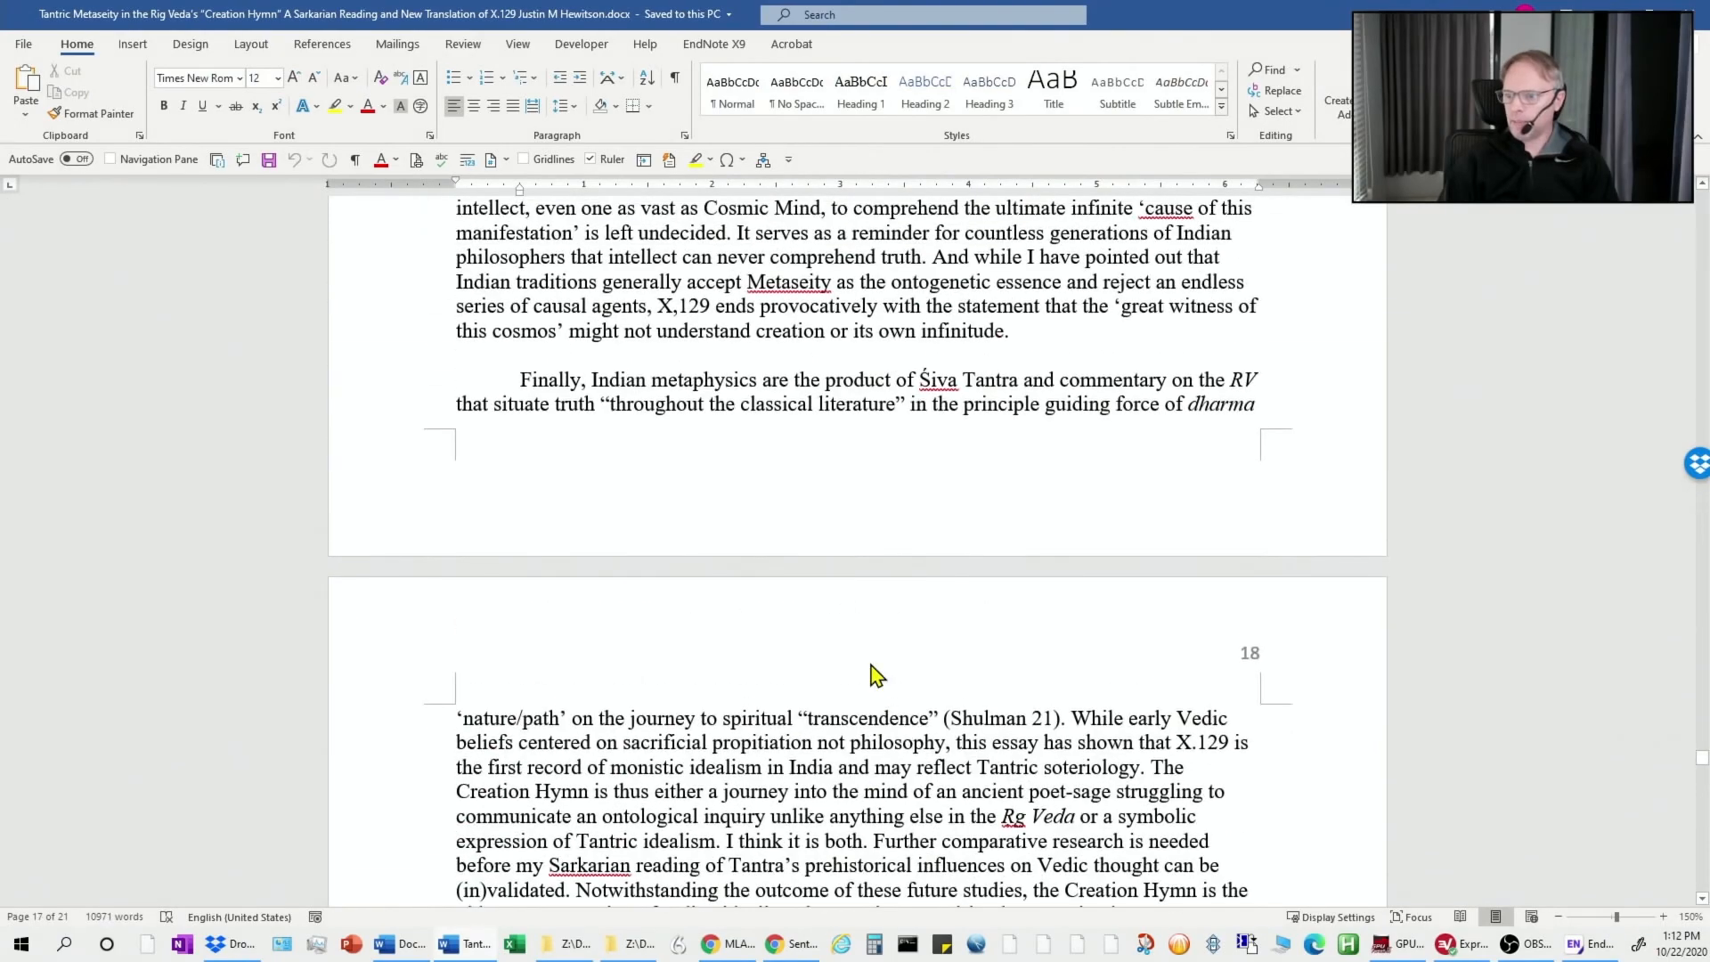
scroll(871, 663, "up", 5)
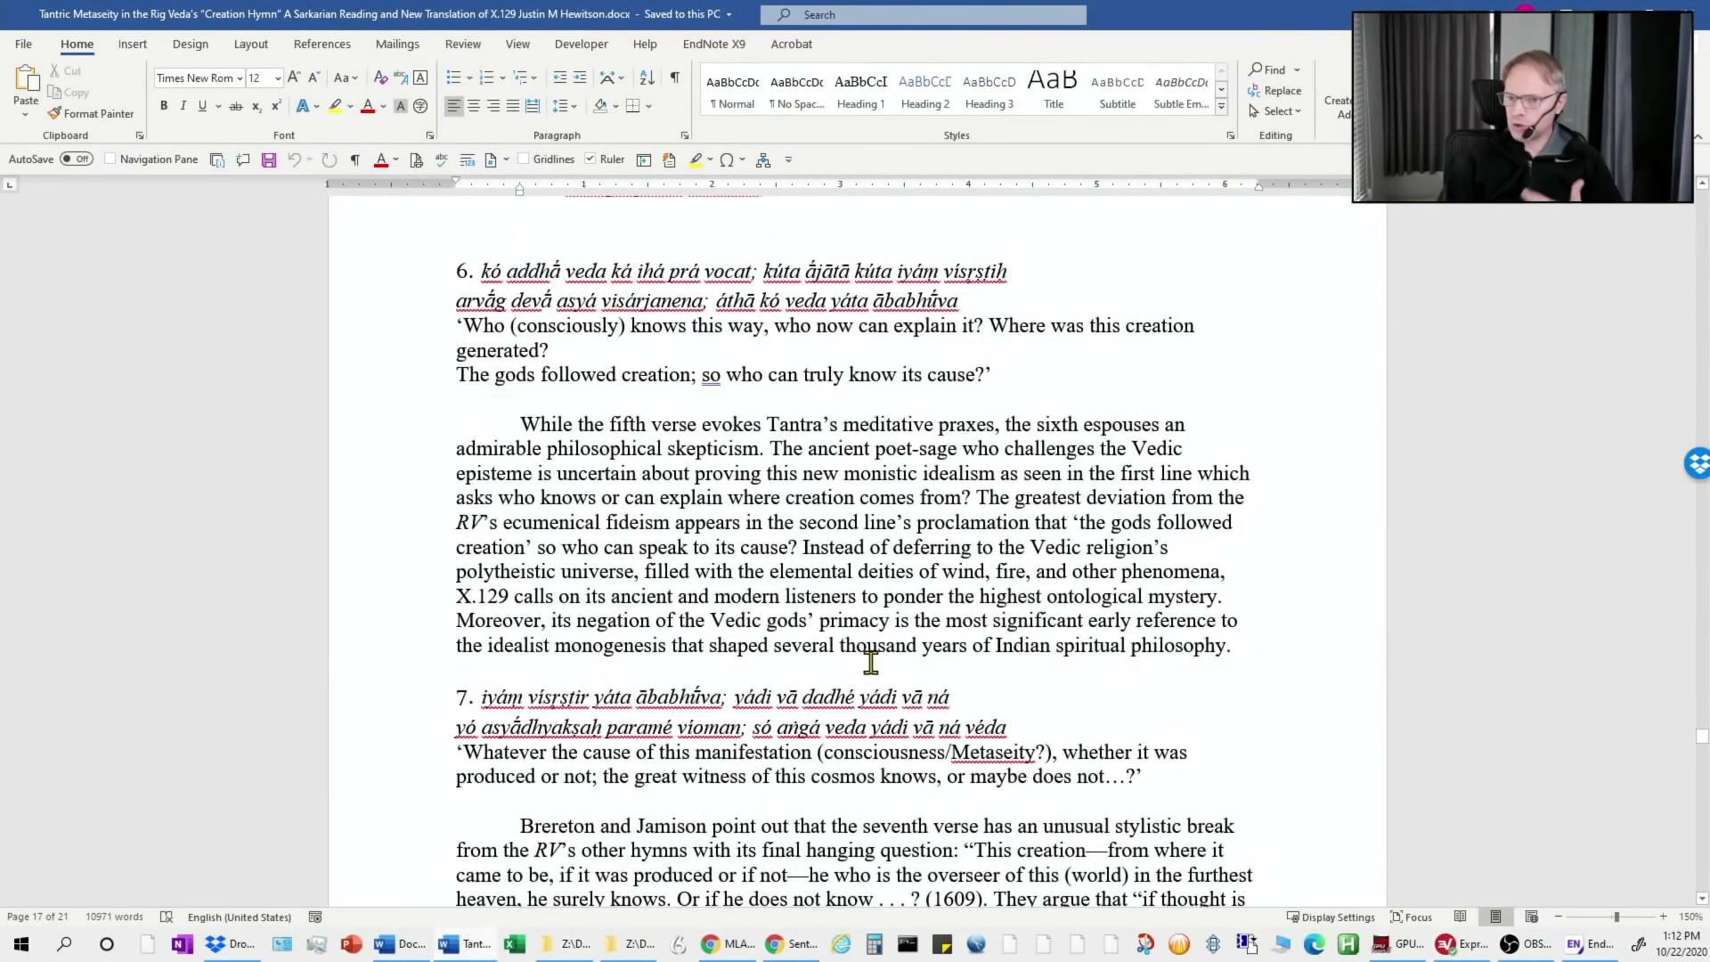
scroll(871, 664, "up", 10)
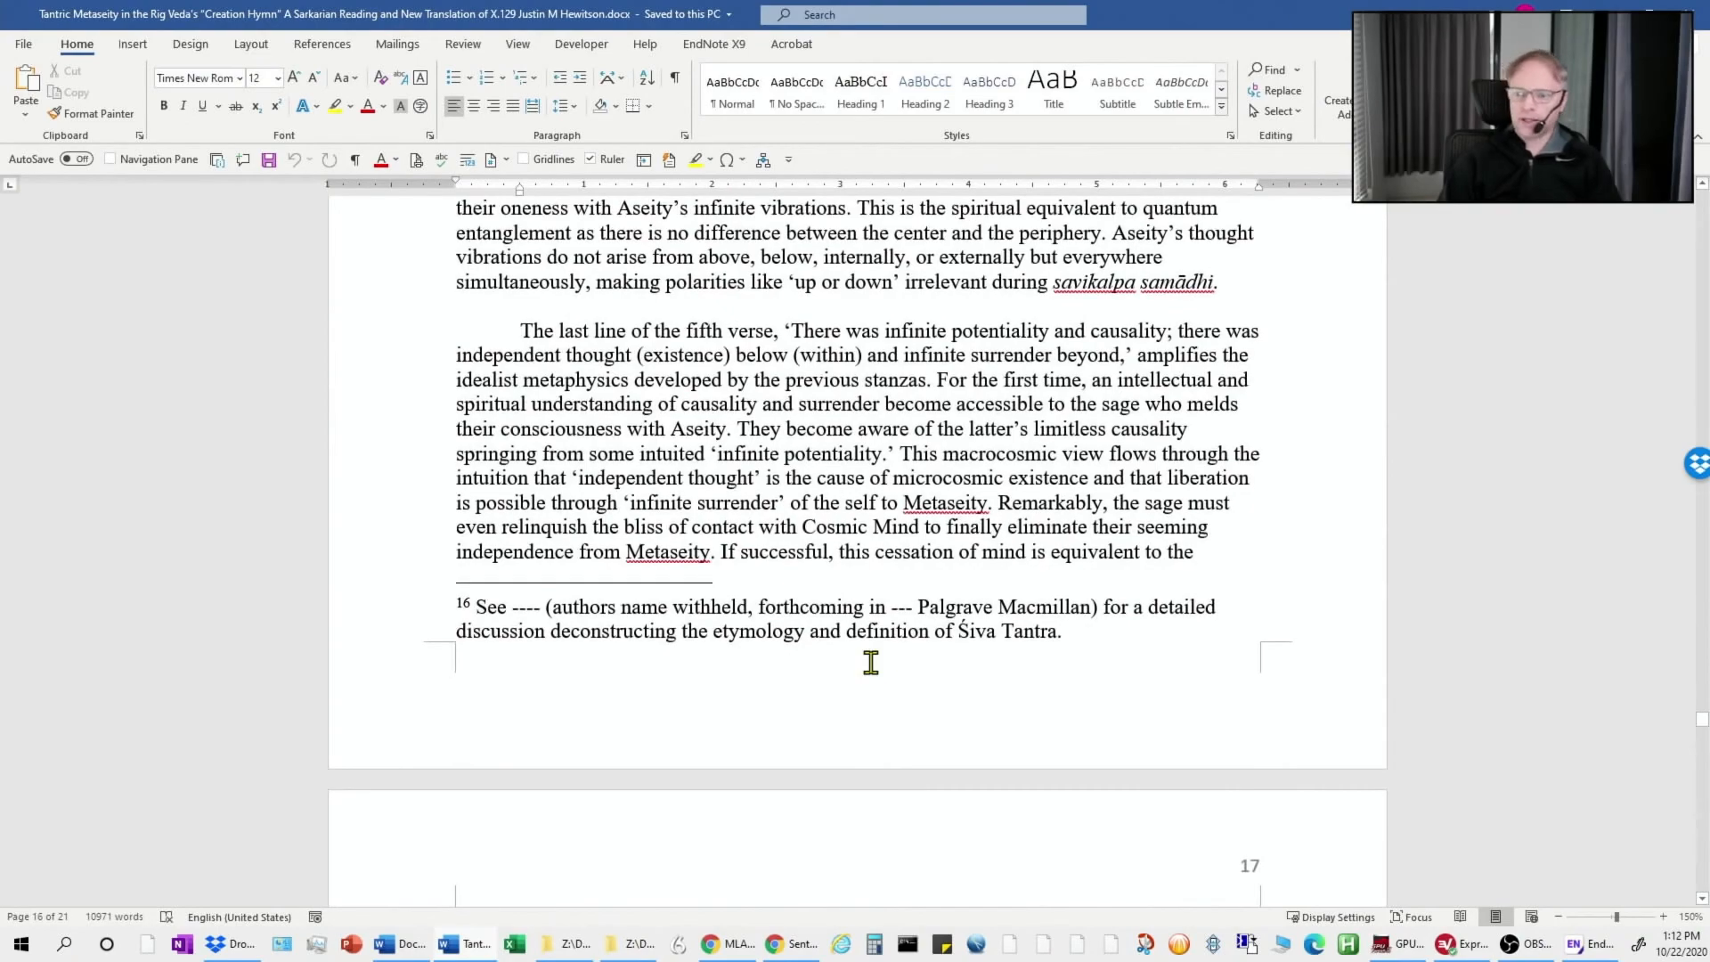
key("super+Tab")
left_click(817, 306)
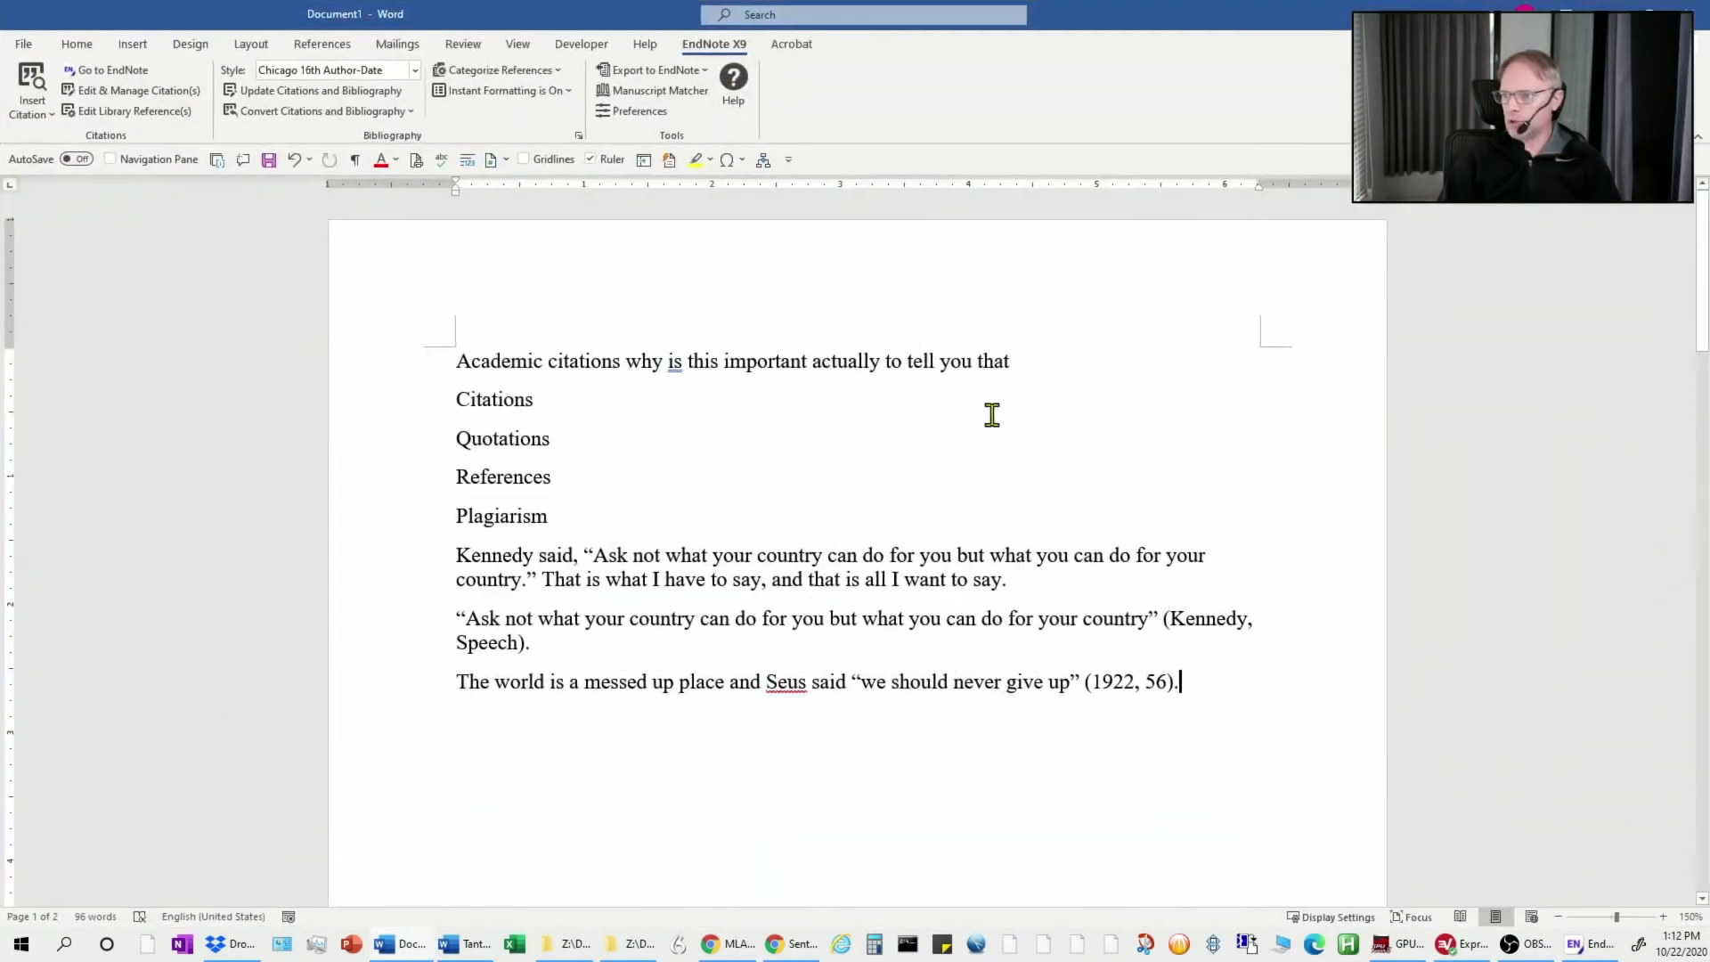
key("super+Tab")
key("super+Tab")
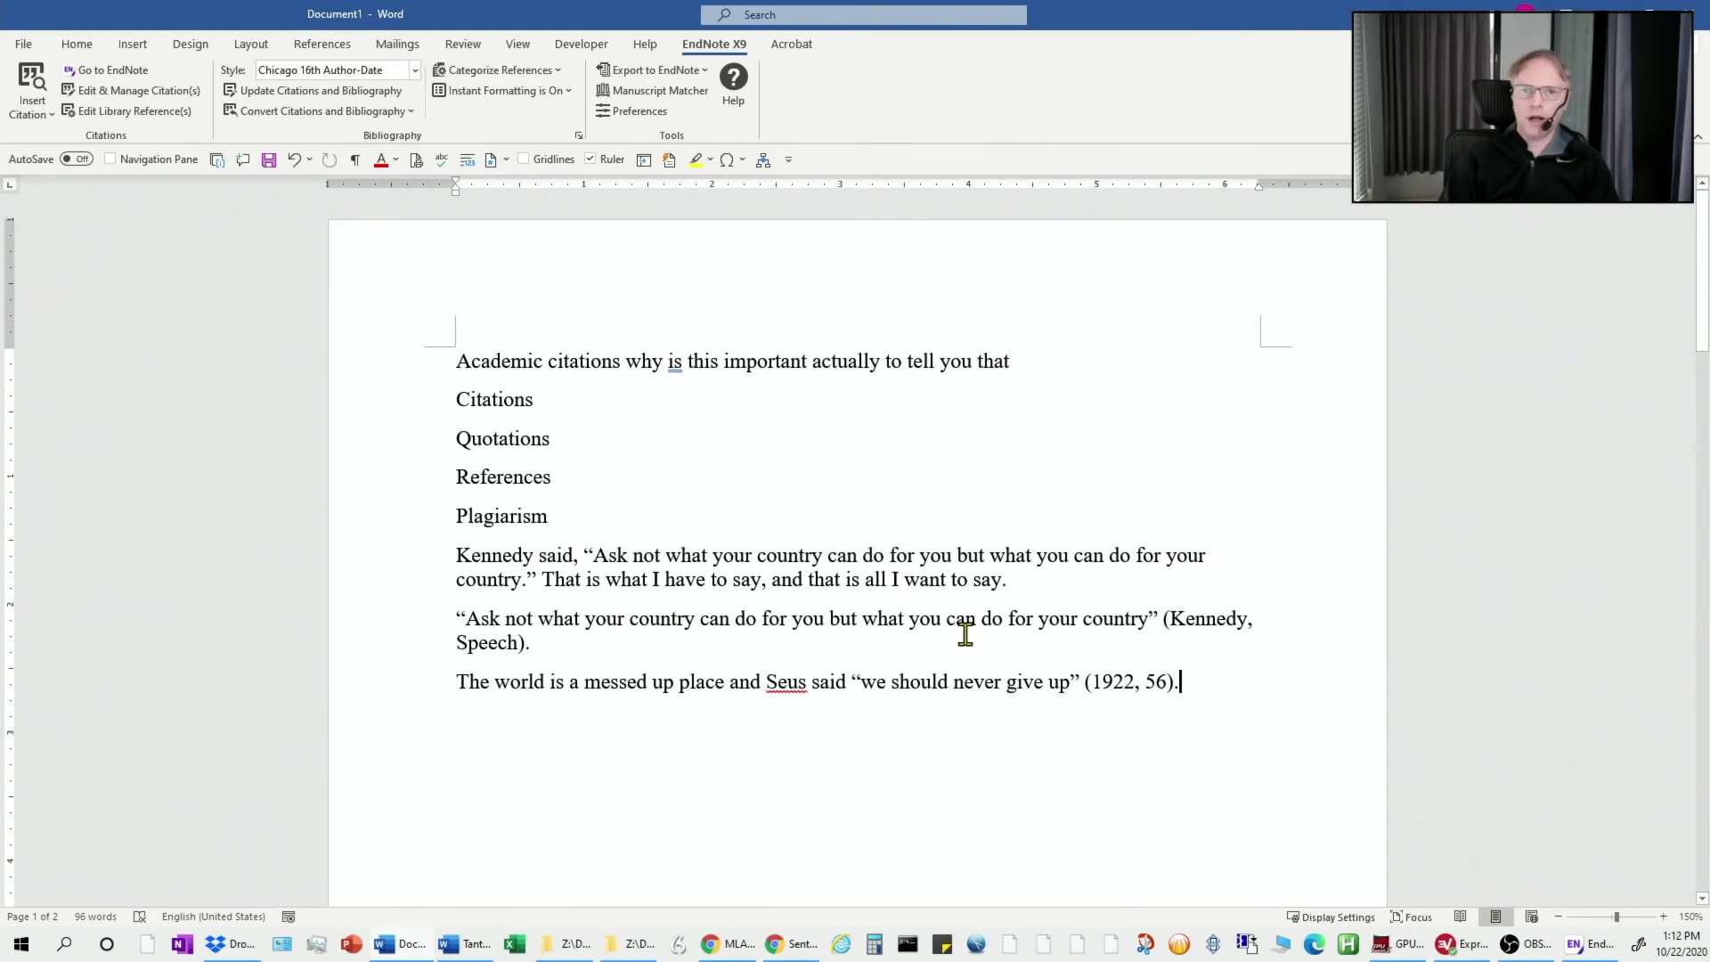
Delete the in-text citation and the period after the quotation in the last sentence
left_click(1083, 683)
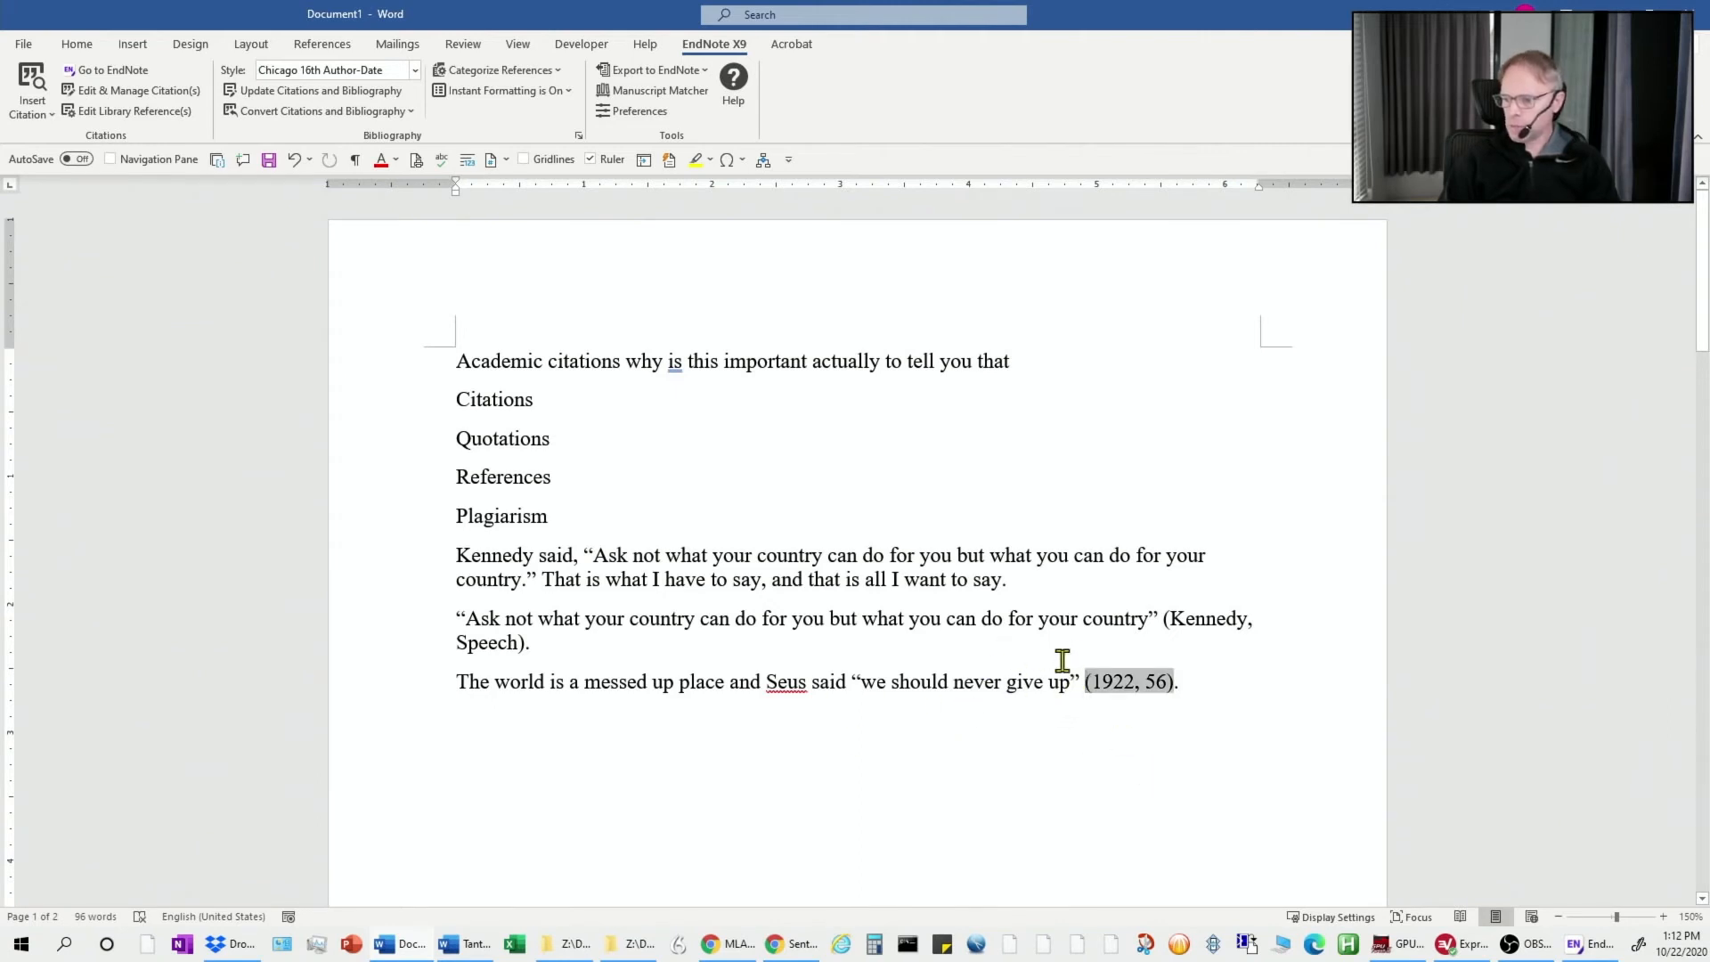
left_click_drag(1088, 682, 1225, 691)
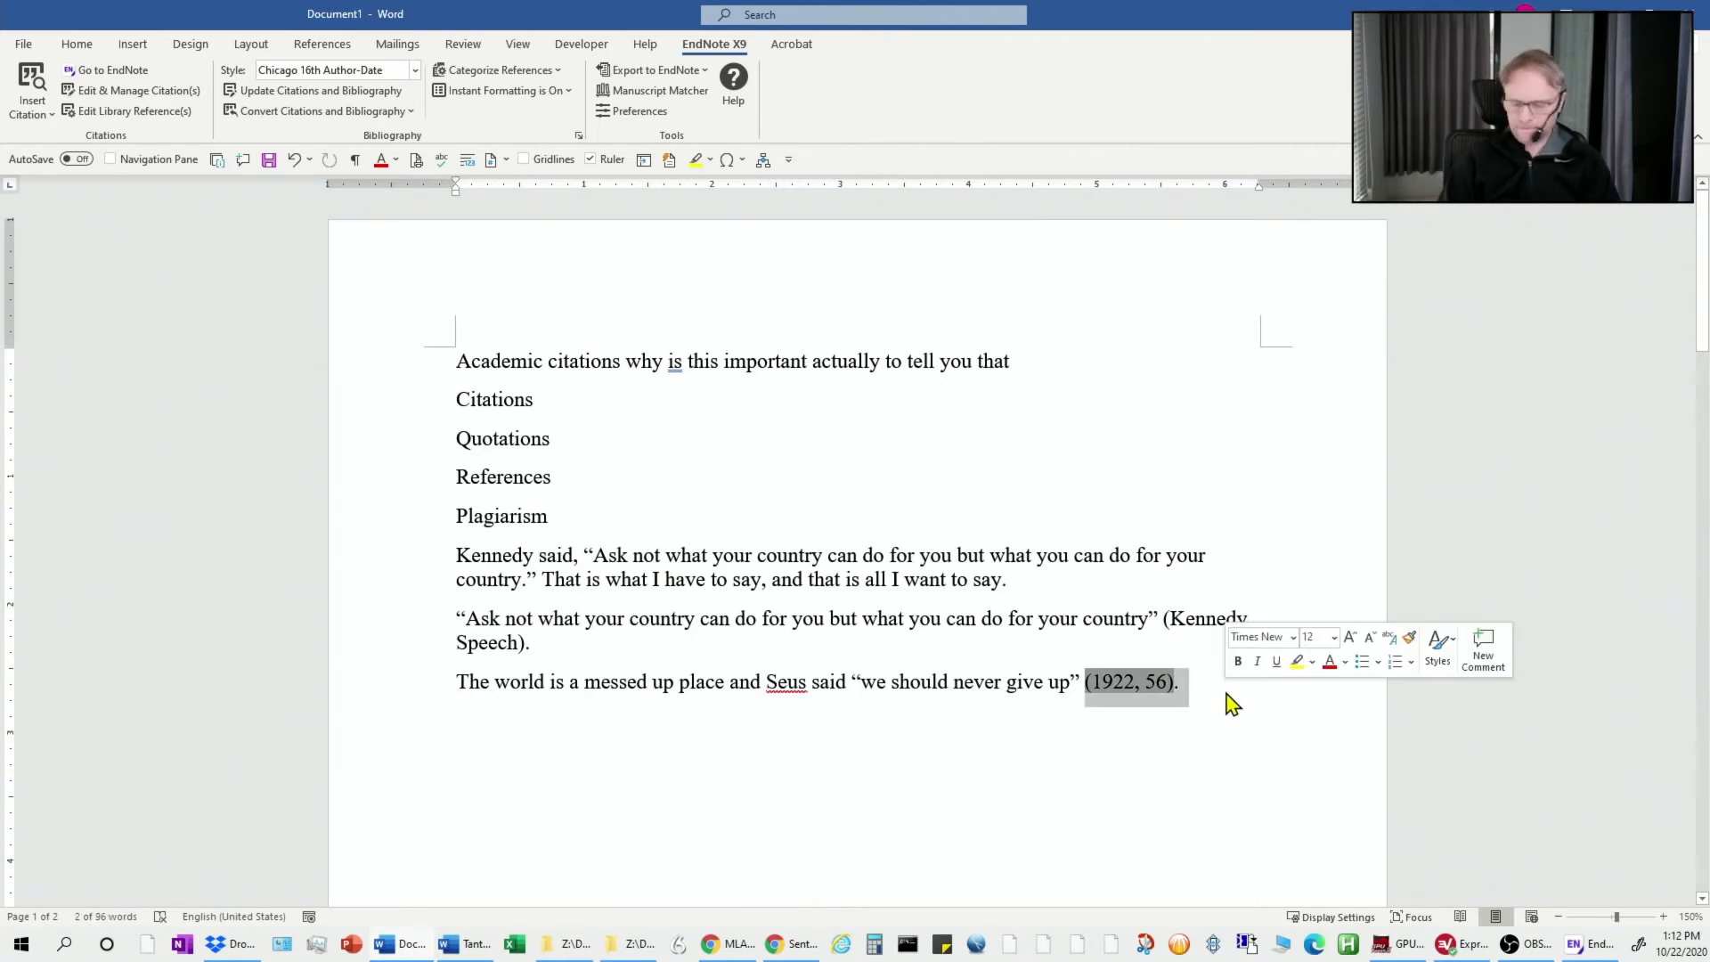
key("Delete")
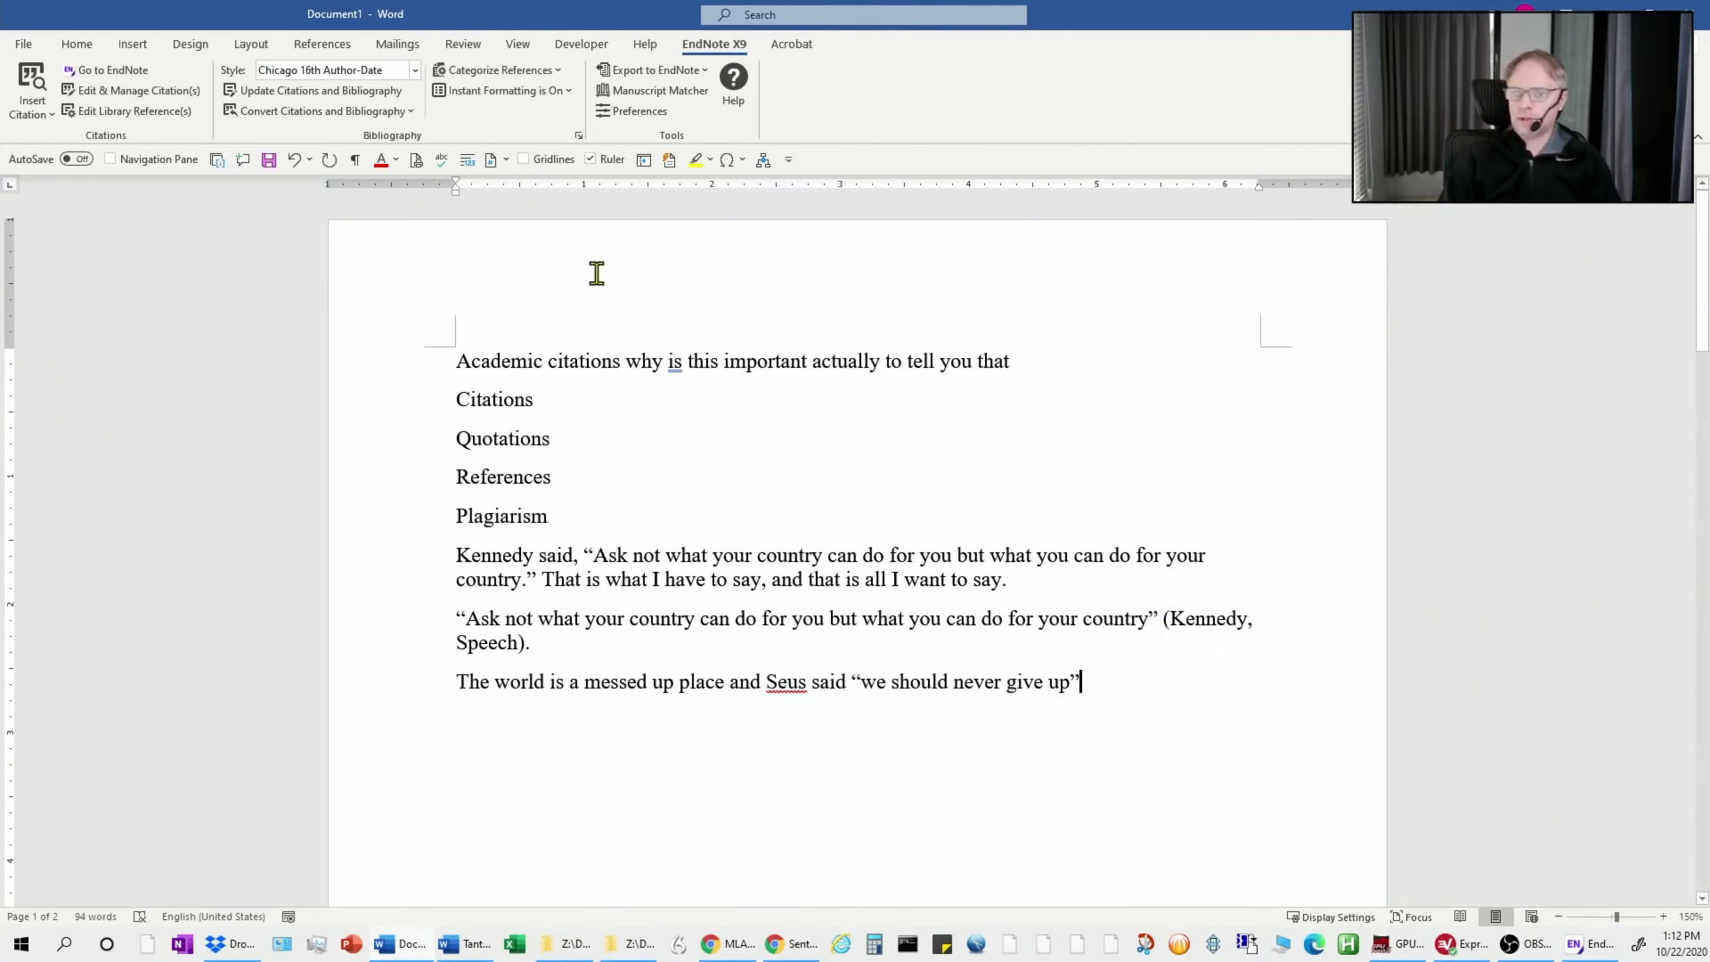
Insert a footnote after the quotation in the last sentence with the text "Kennedy 1967", and check its reference mark
left_click(318, 50)
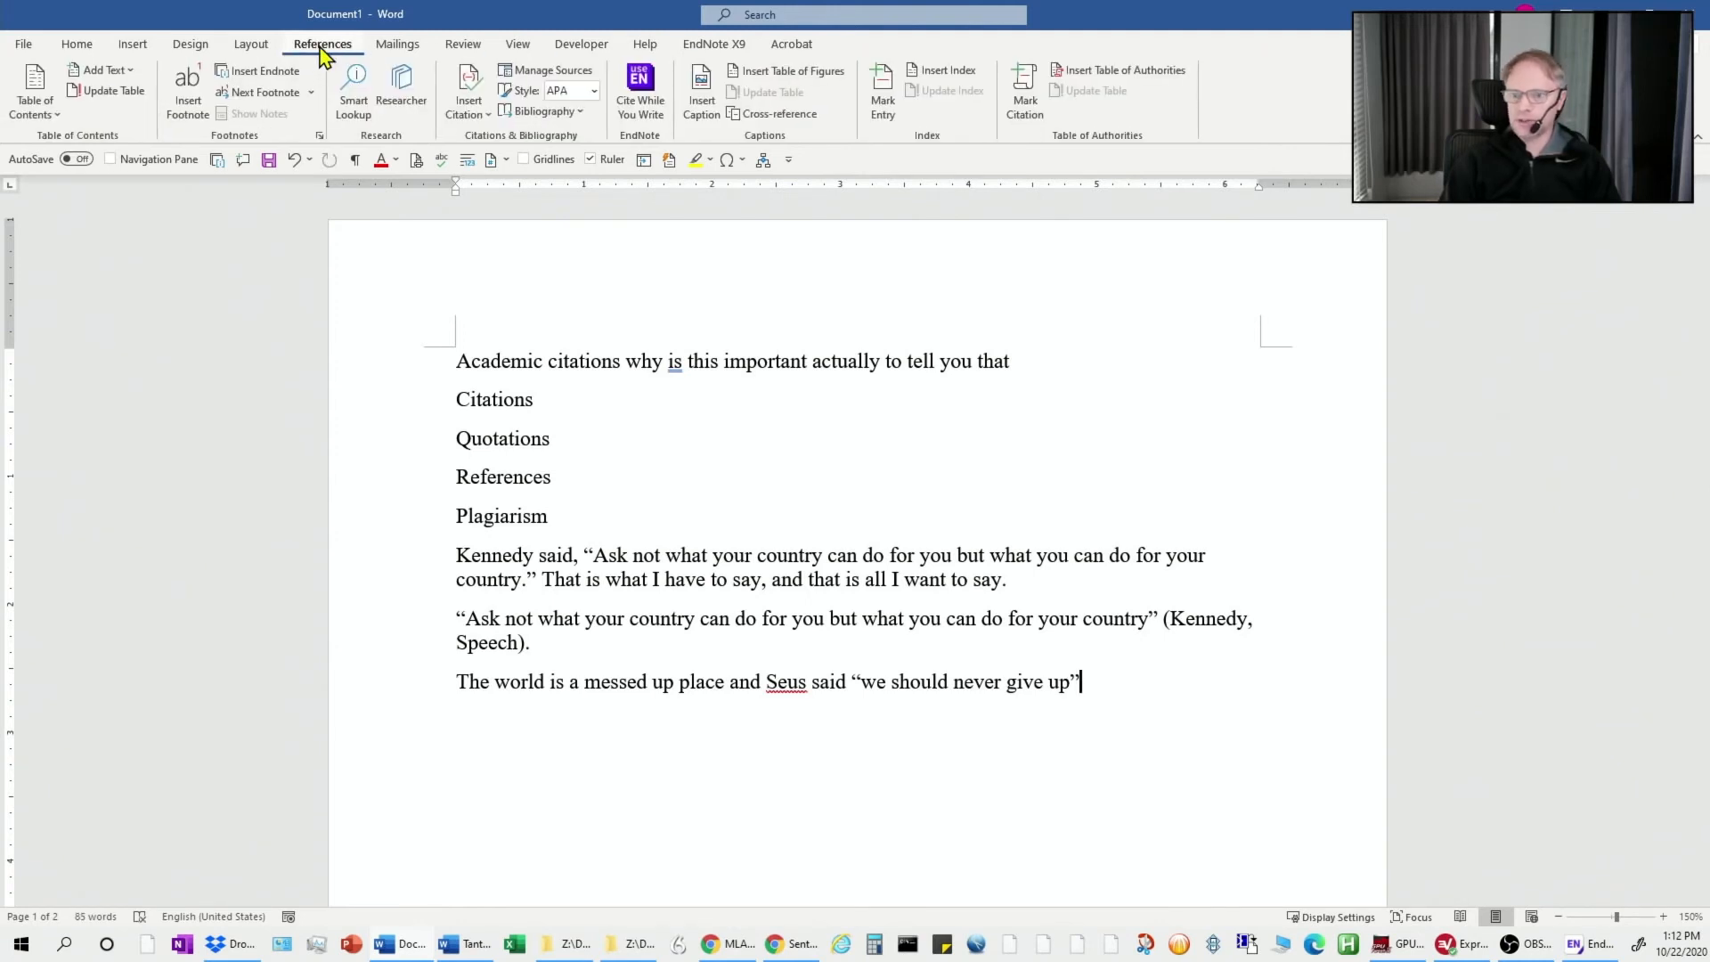
left_click(205, 105)
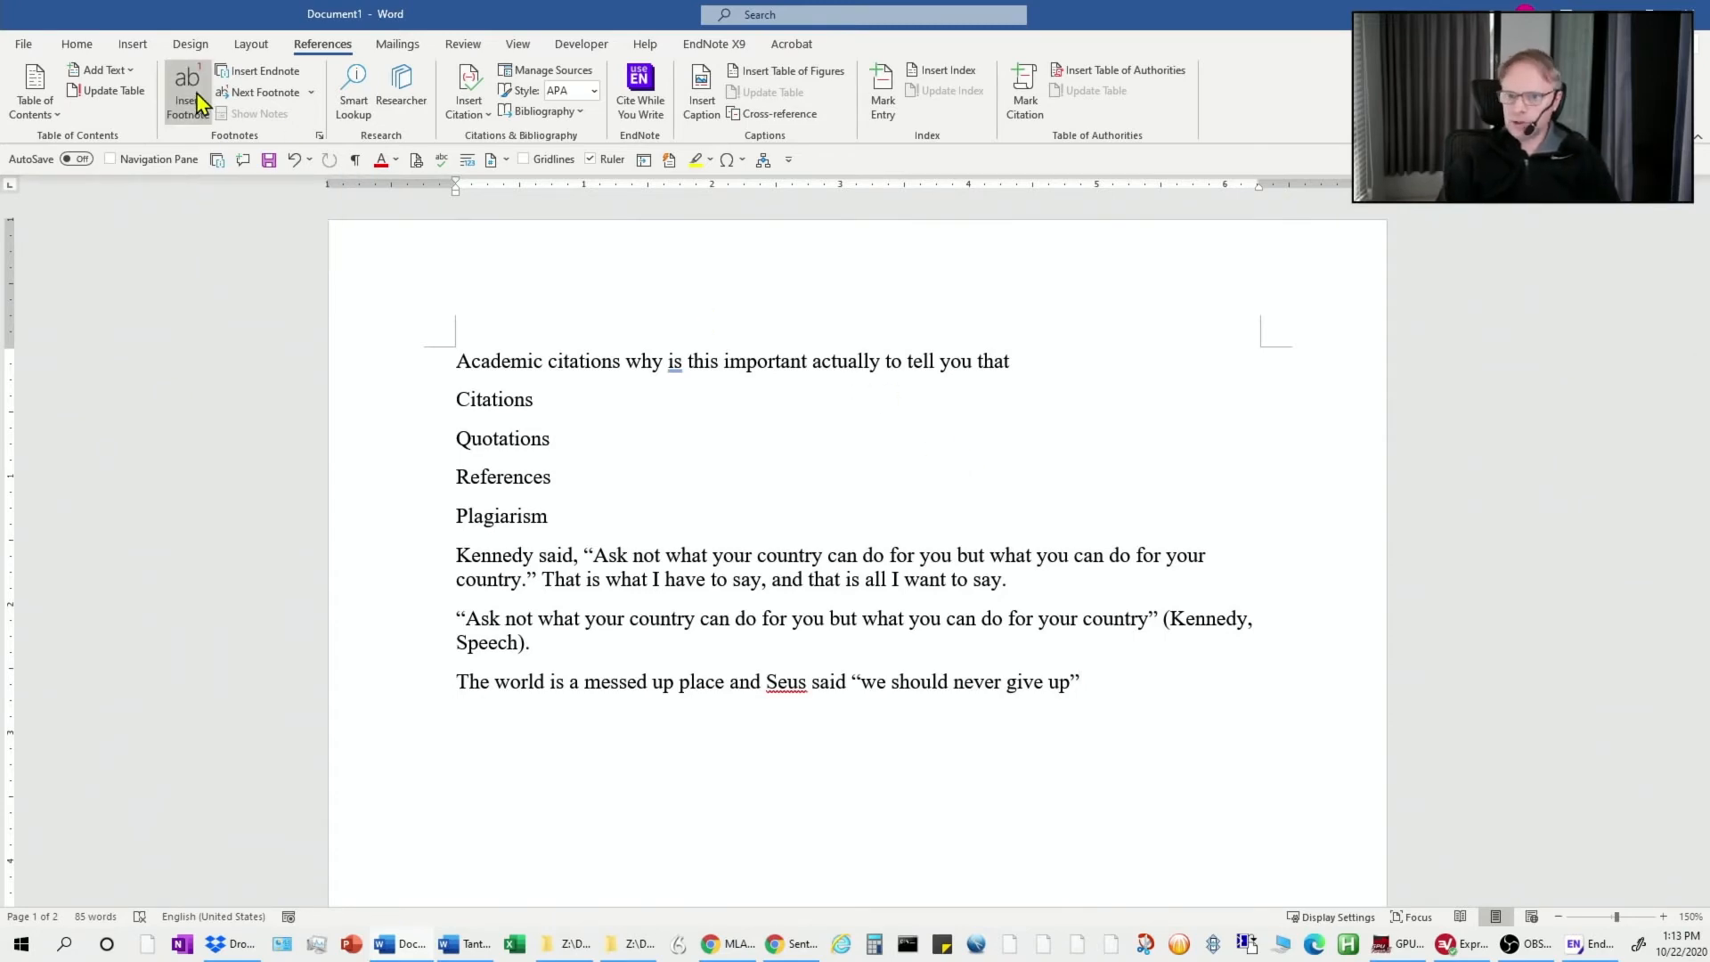
scroll(878, 641, "up", 7)
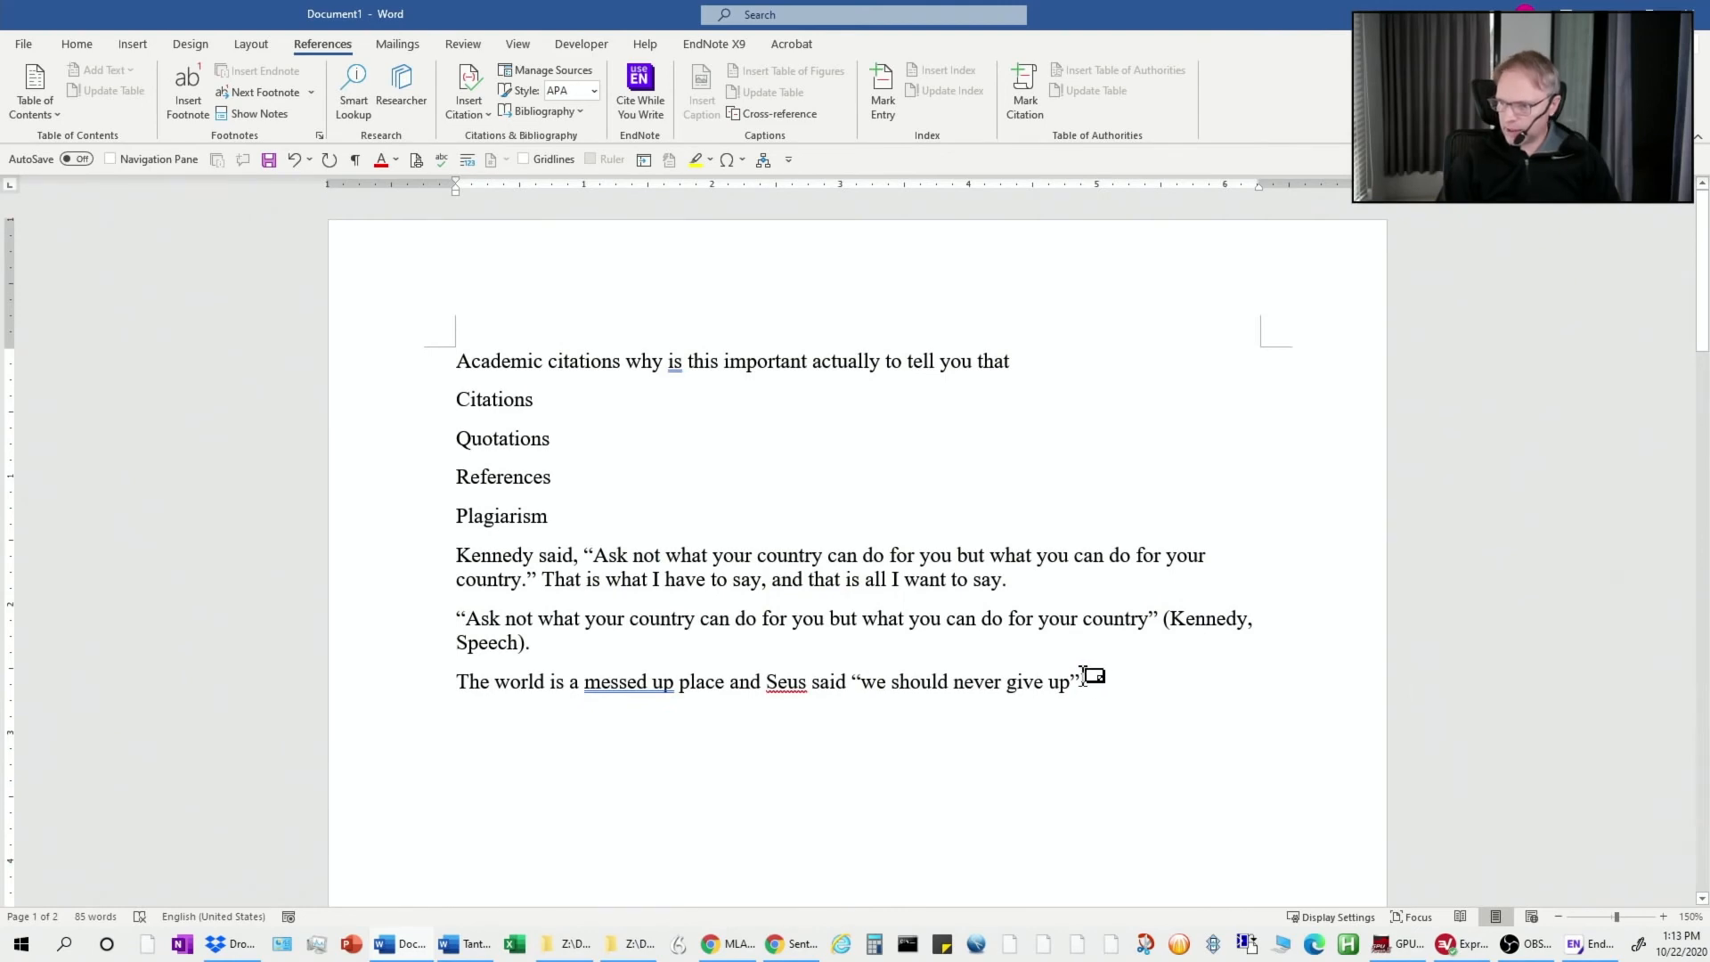
scroll(1105, 699, "down", 7)
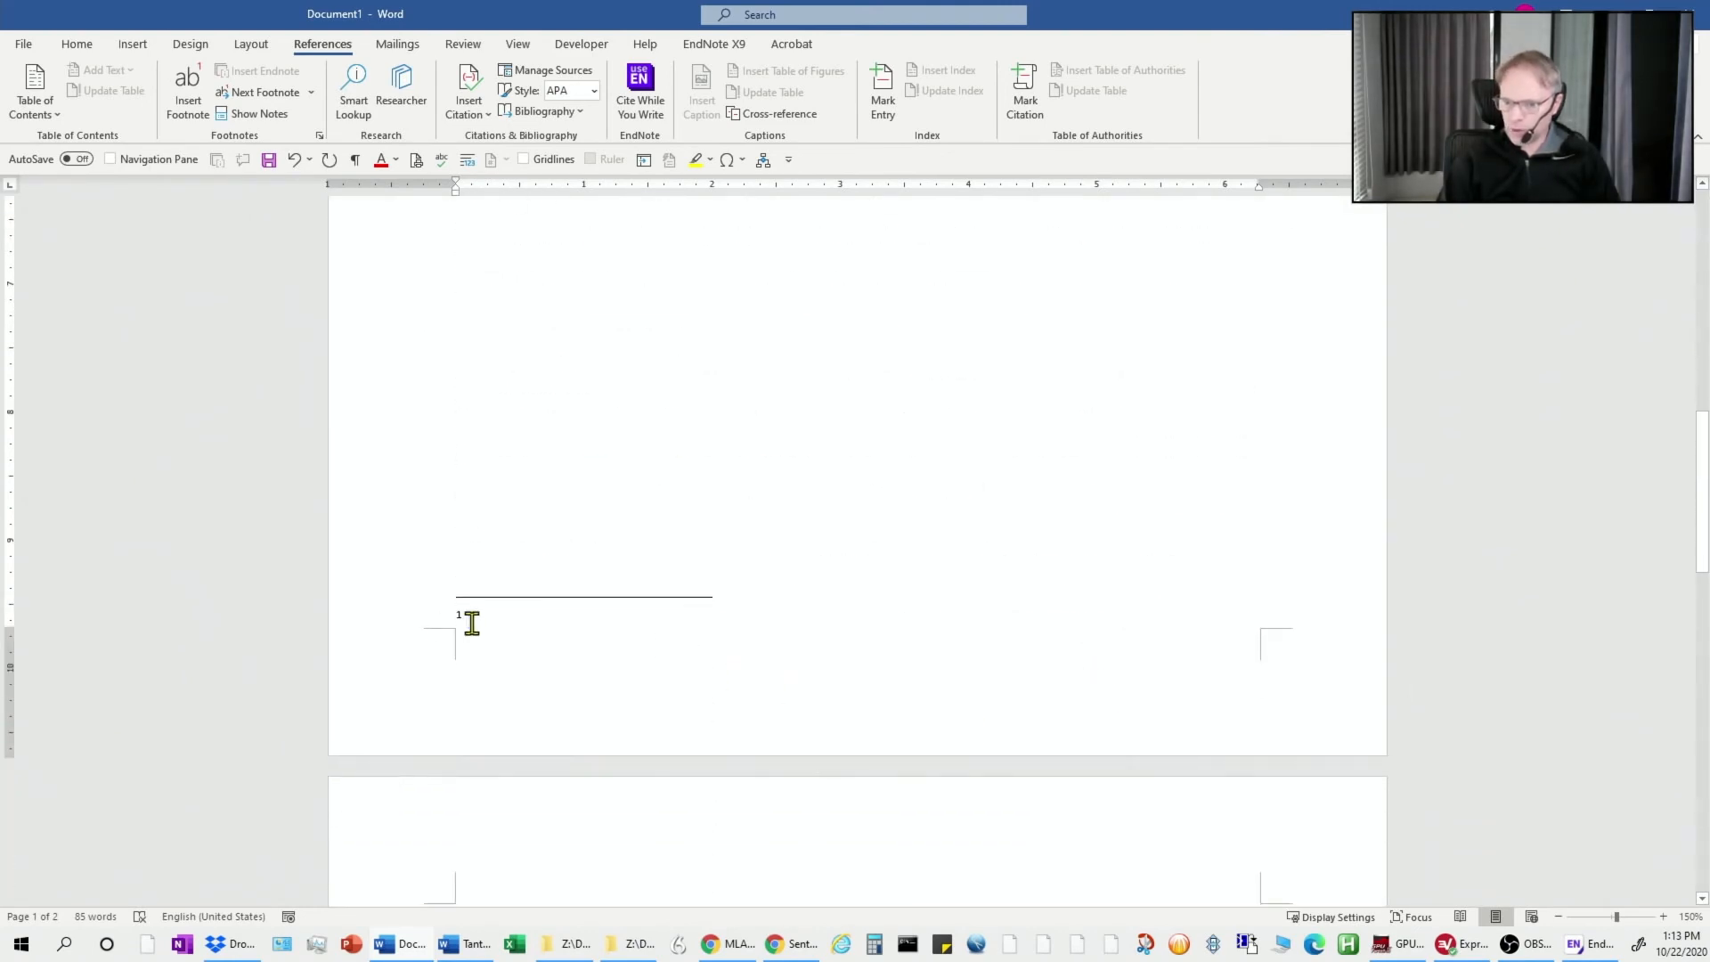
type("Ke")
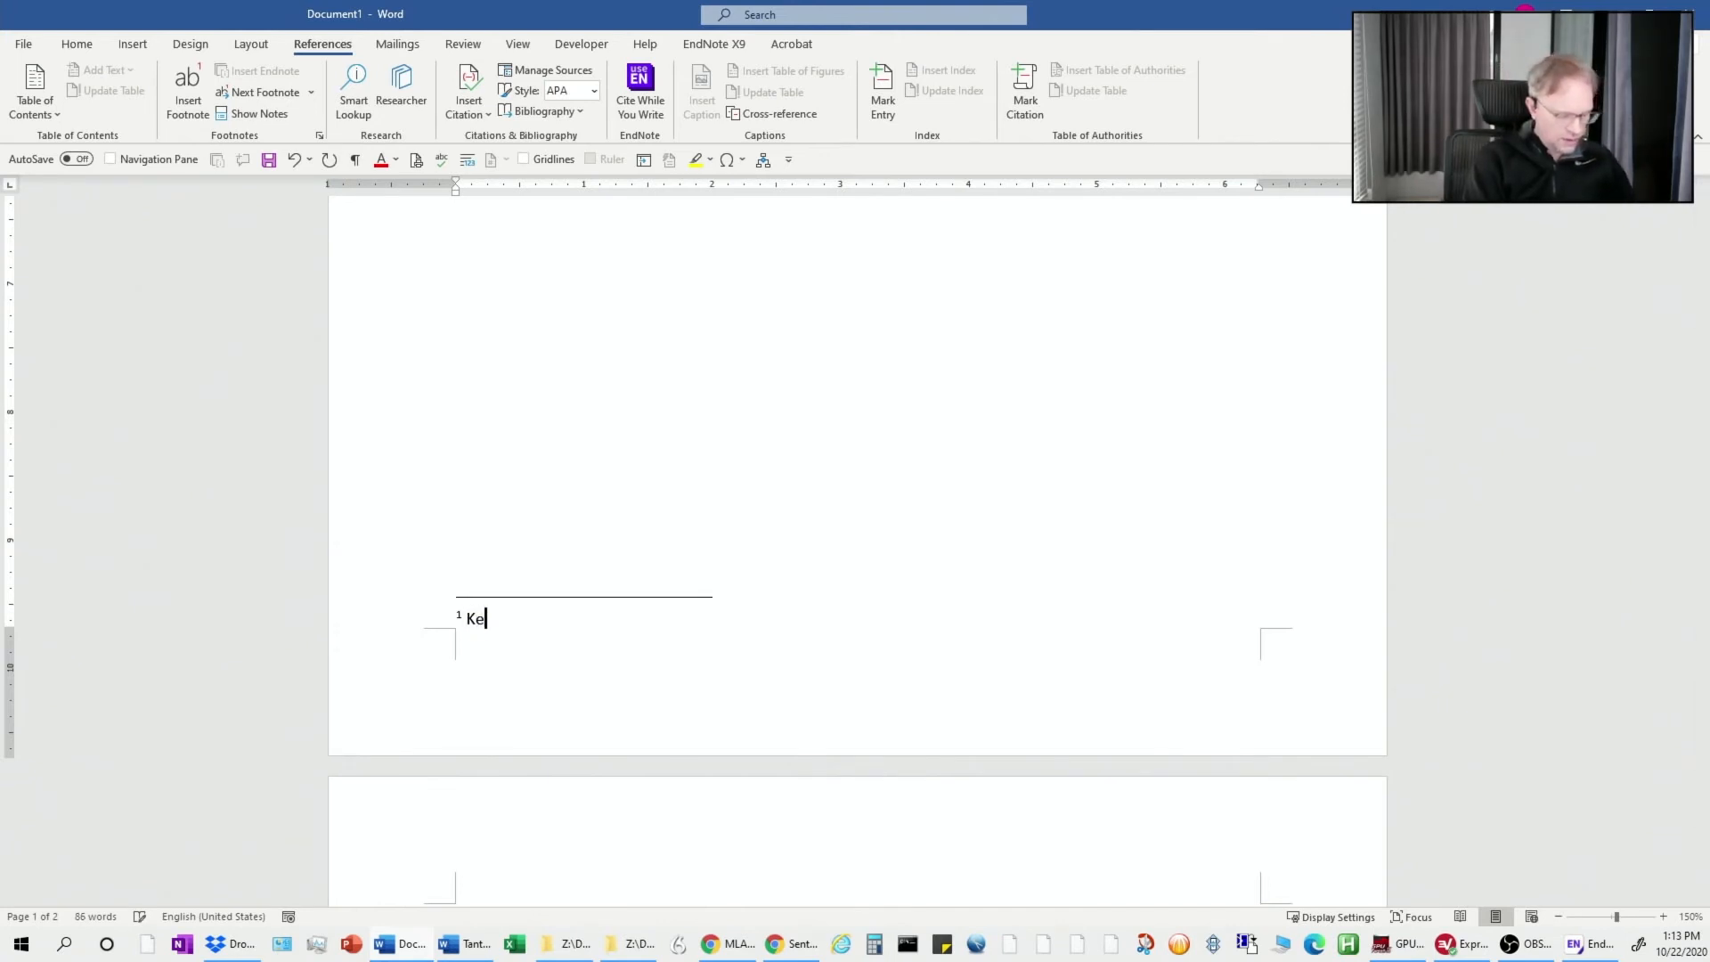
type("nned")
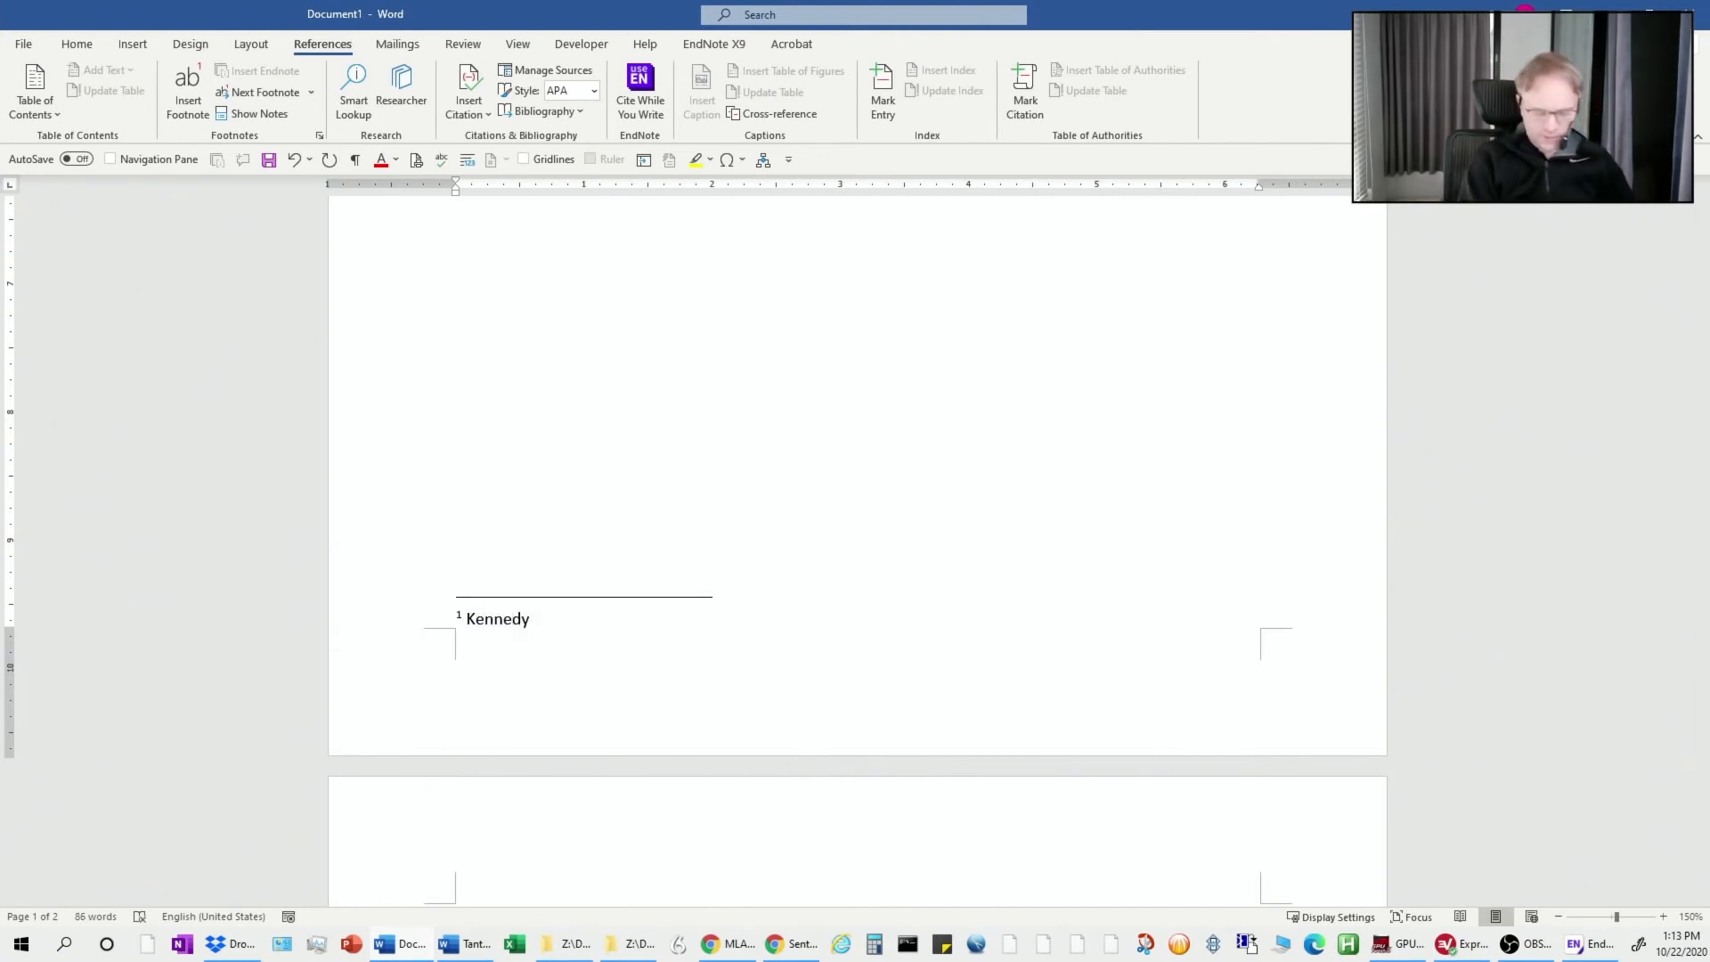
type("y ")
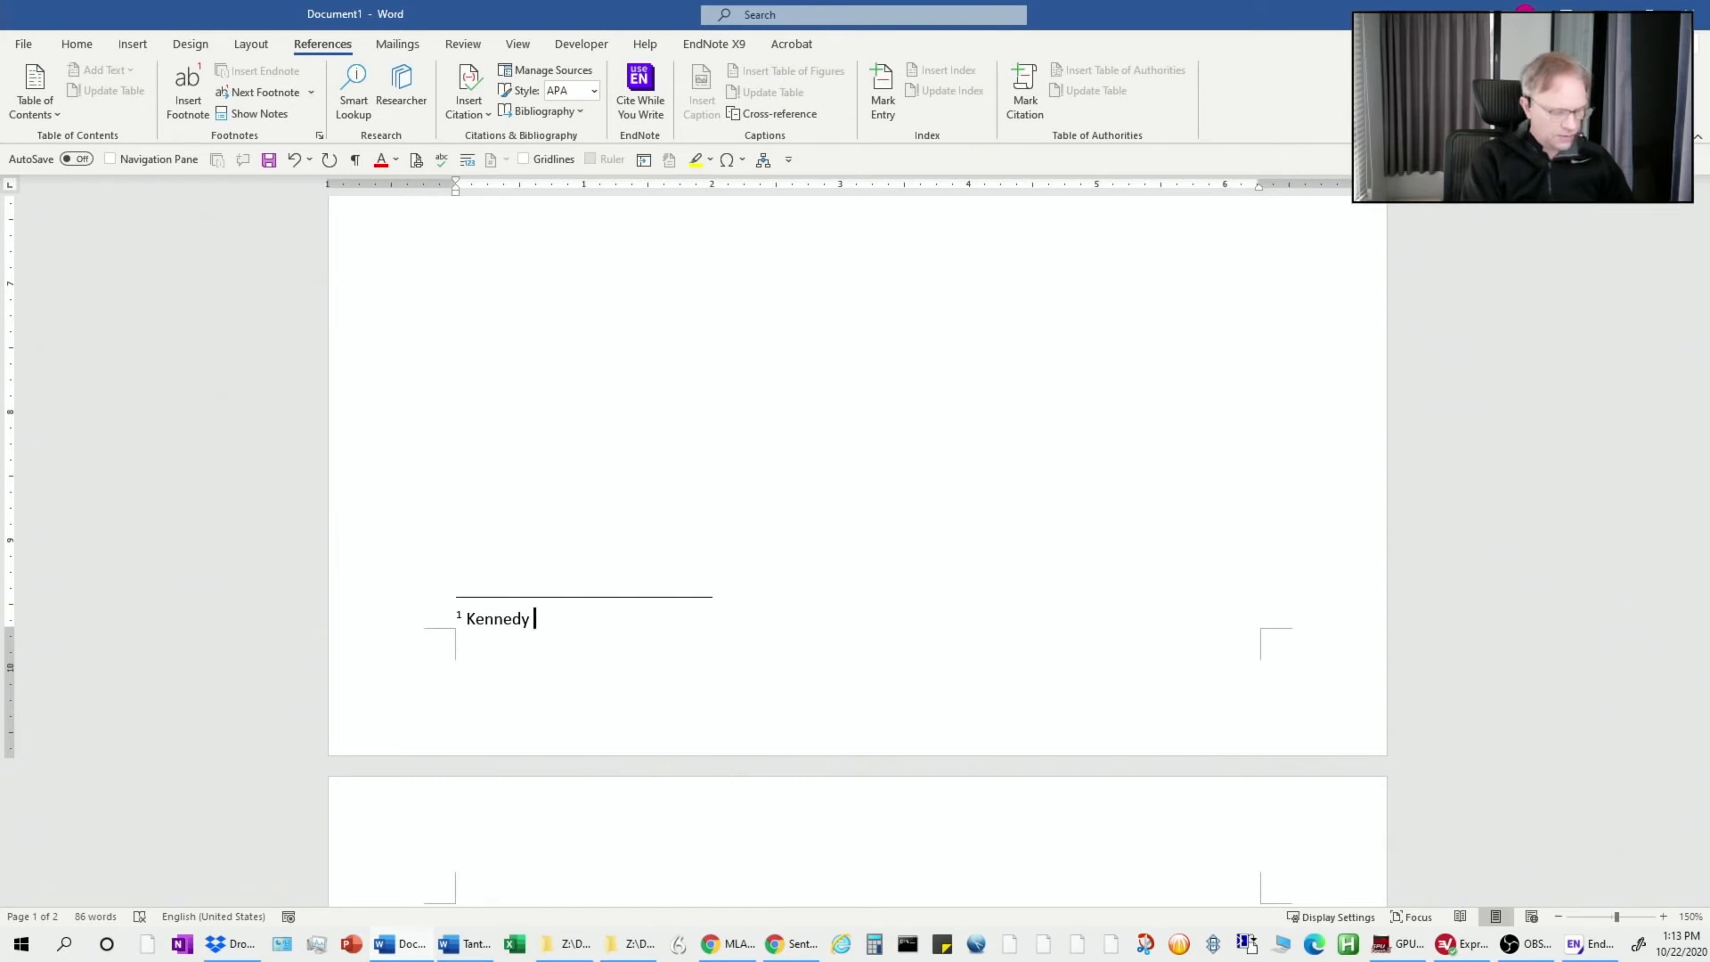
type("1967")
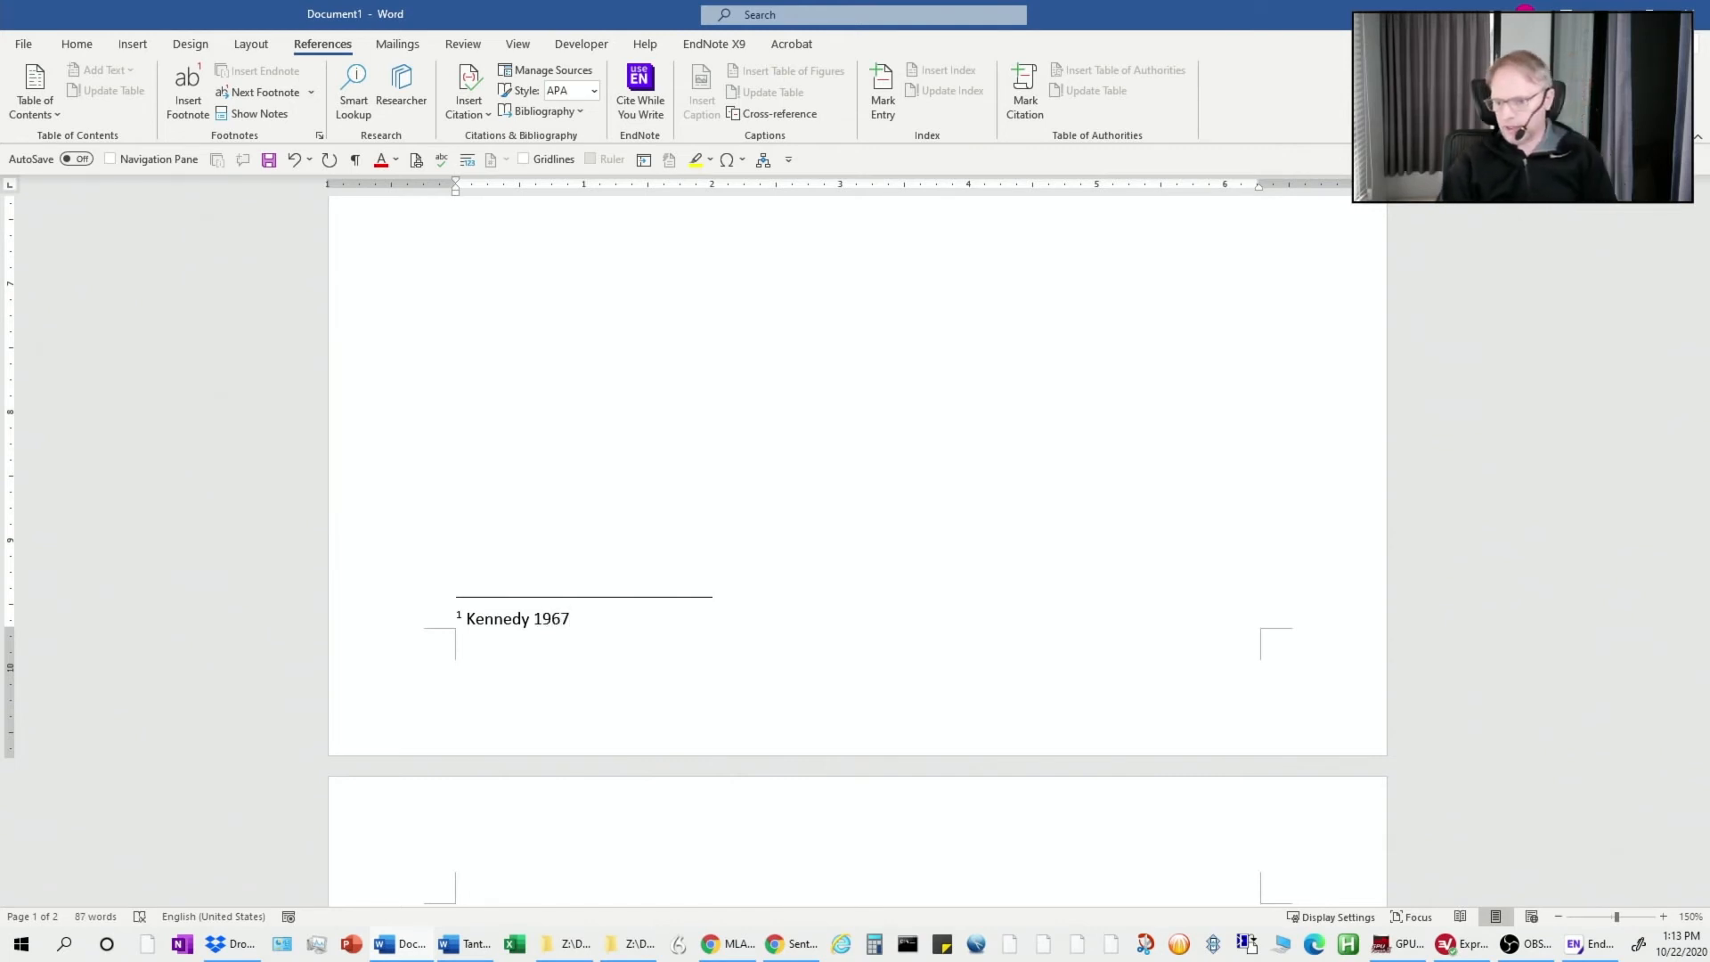
scroll(733, 687, "up", 8)
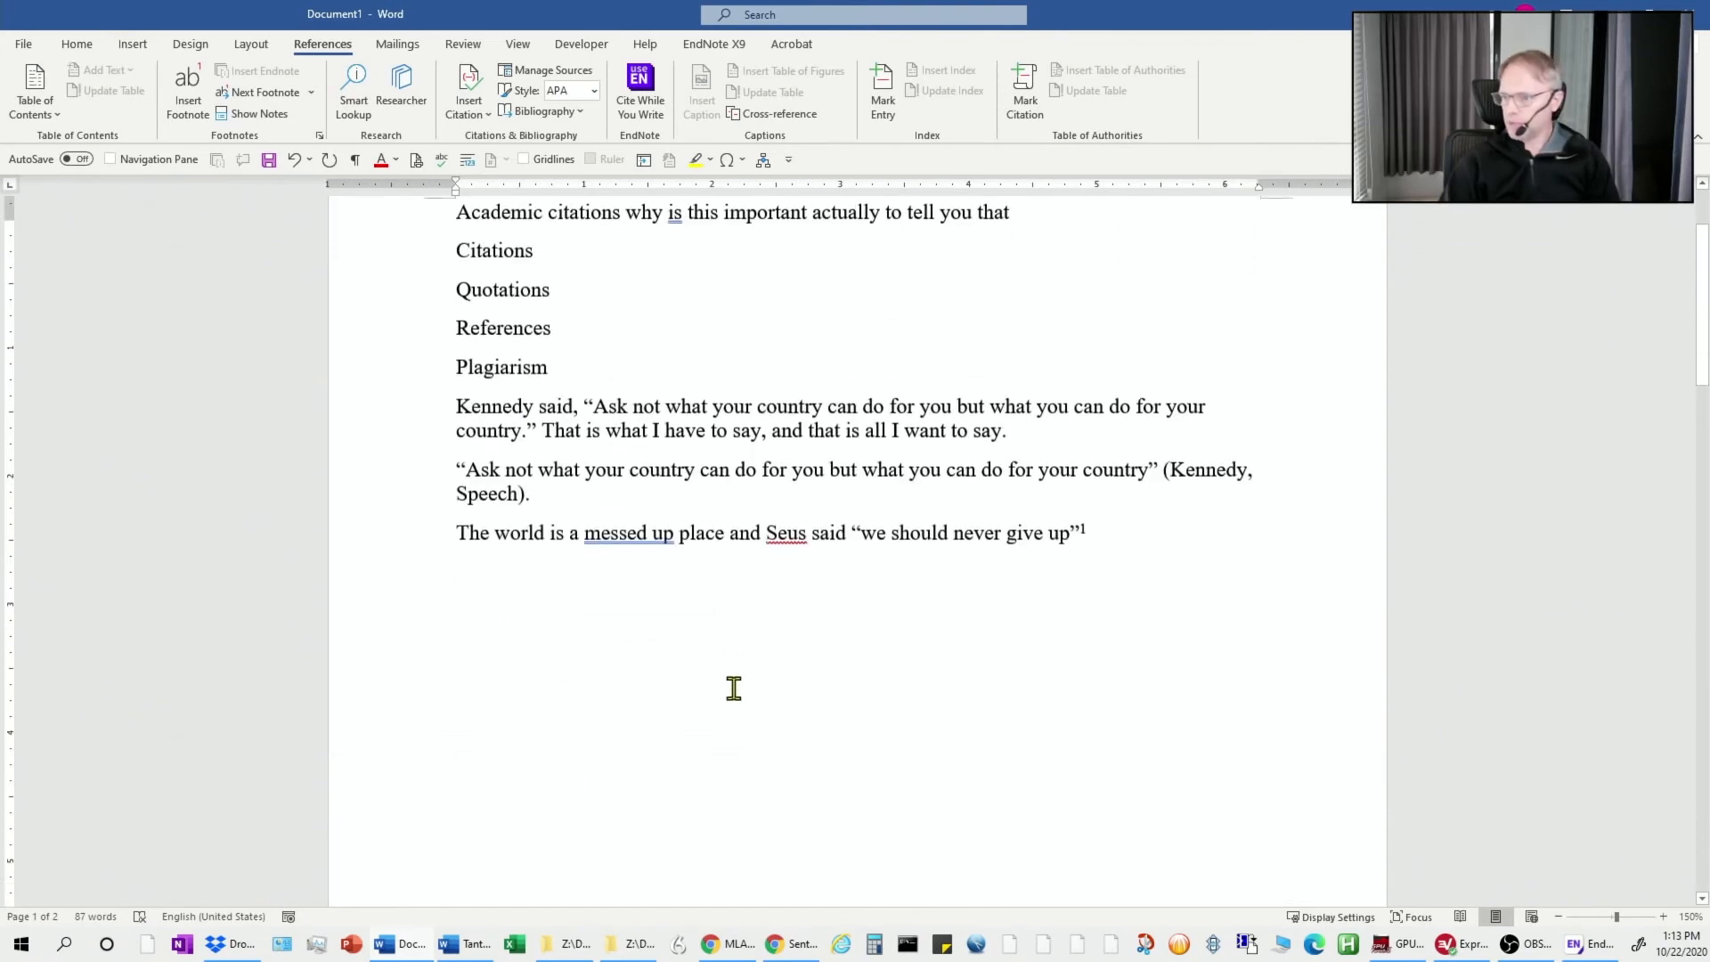
scroll(1019, 653, "down", 8)
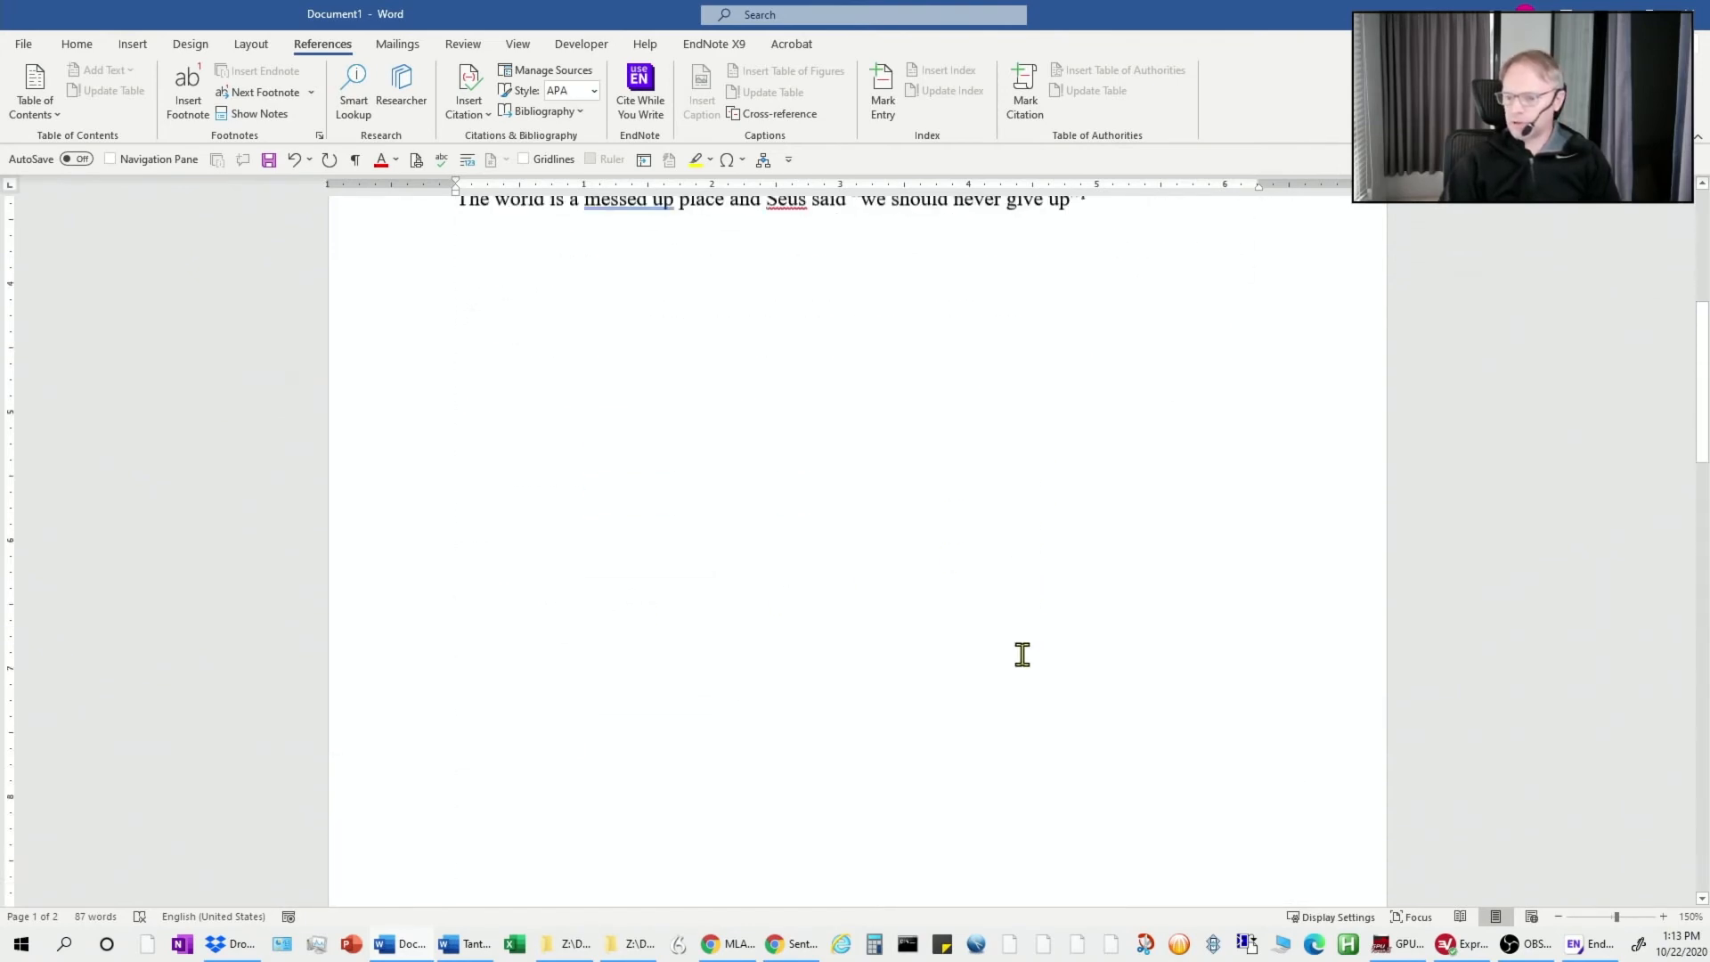
scroll(802, 790, "up", 8)
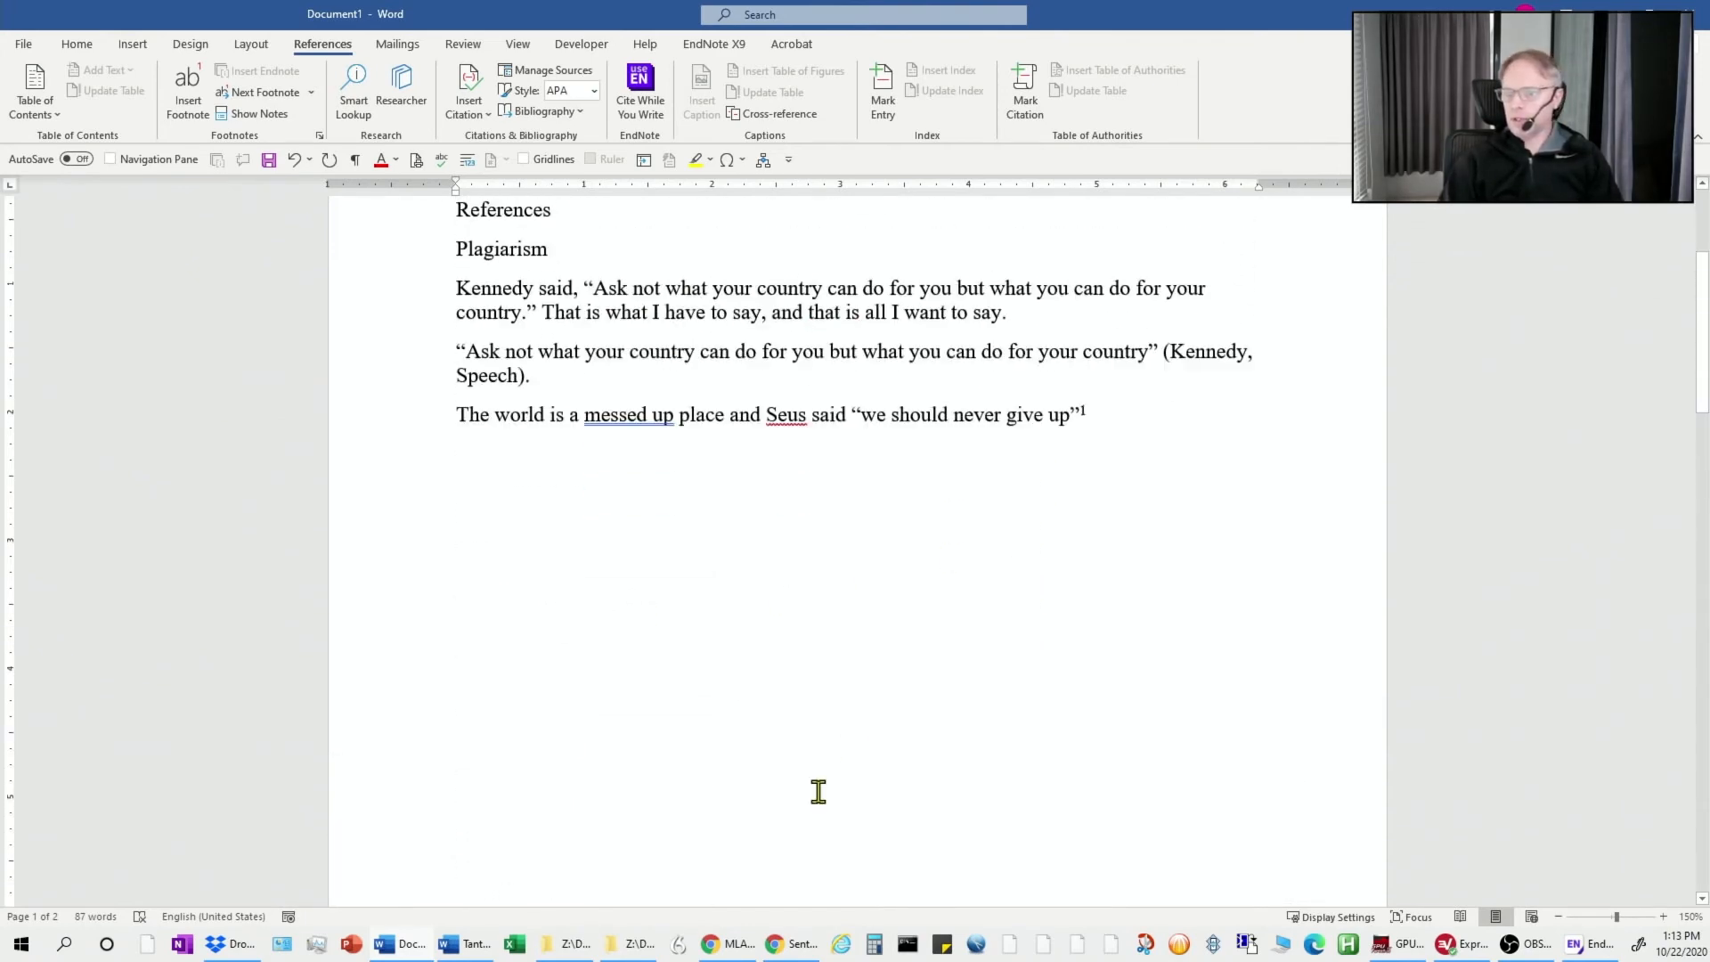
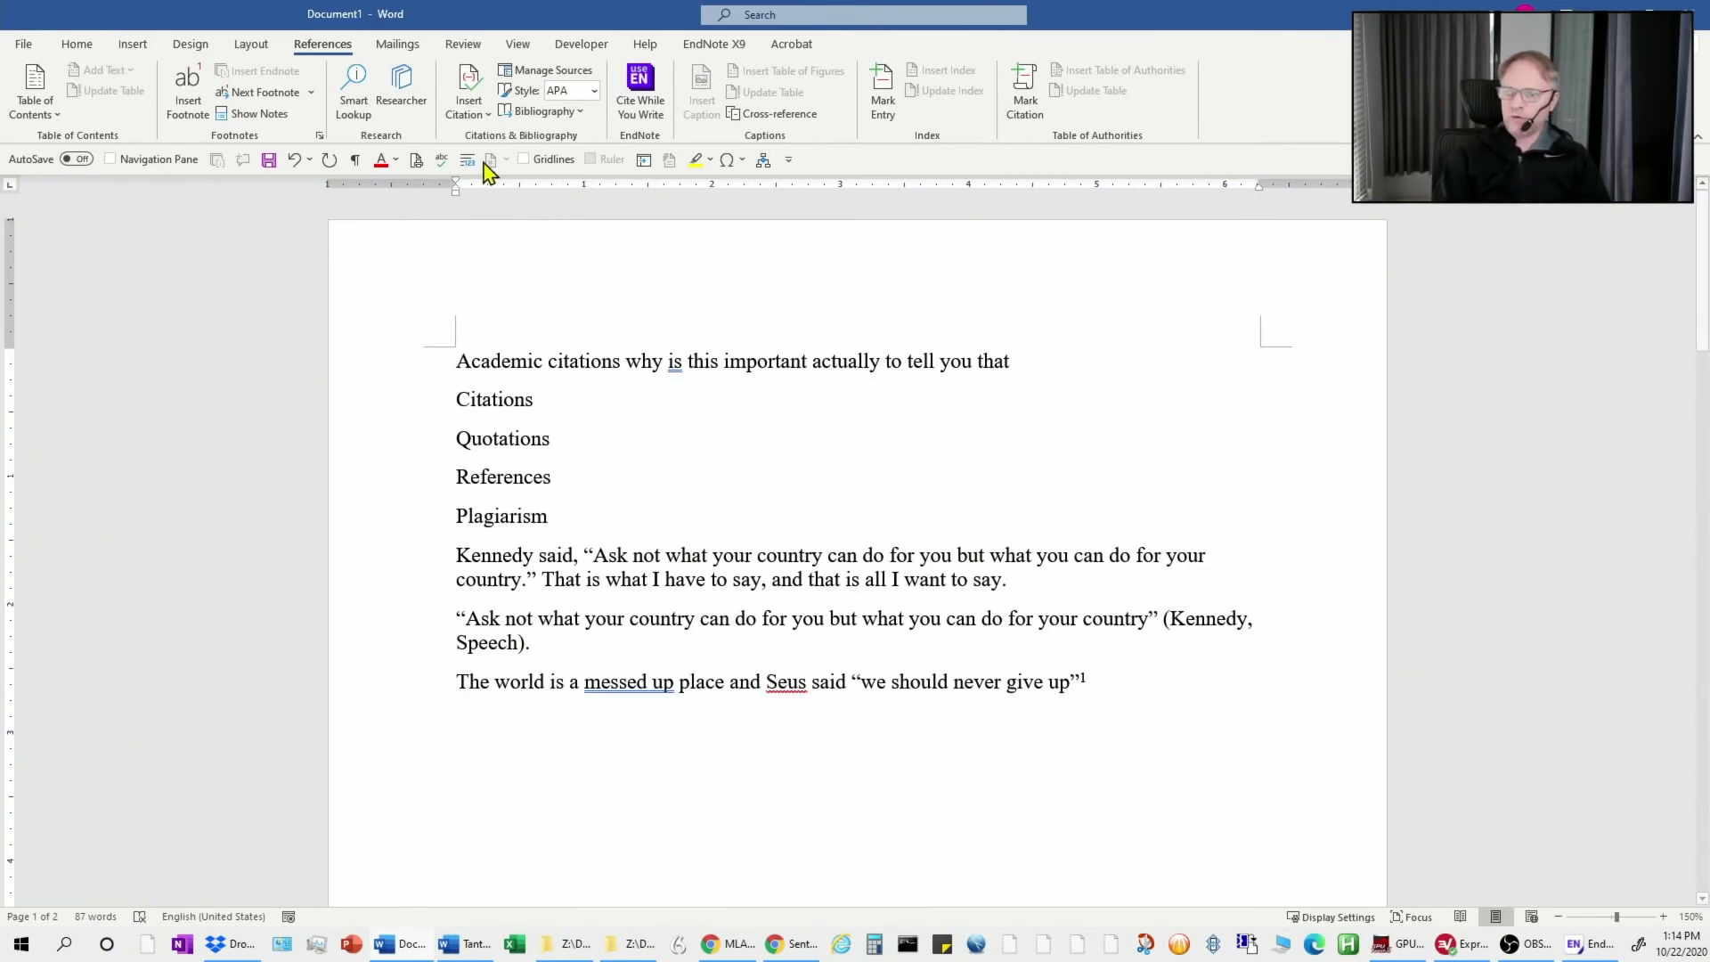
left_click(710, 46)
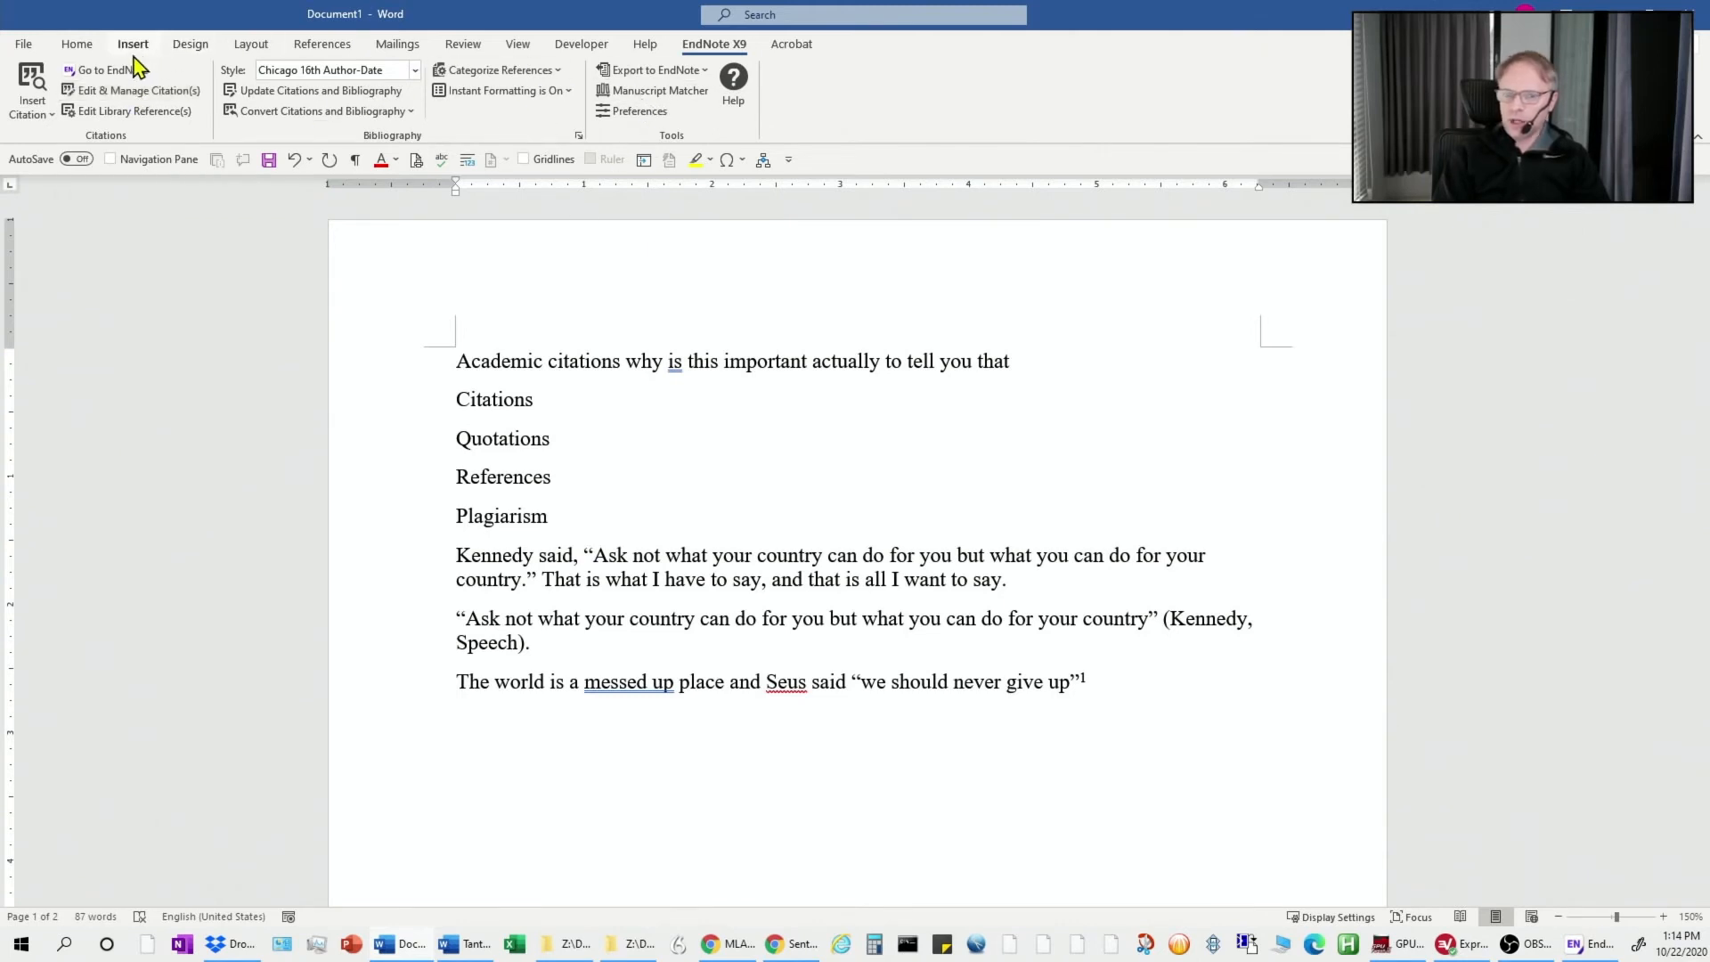
left_click(51, 114)
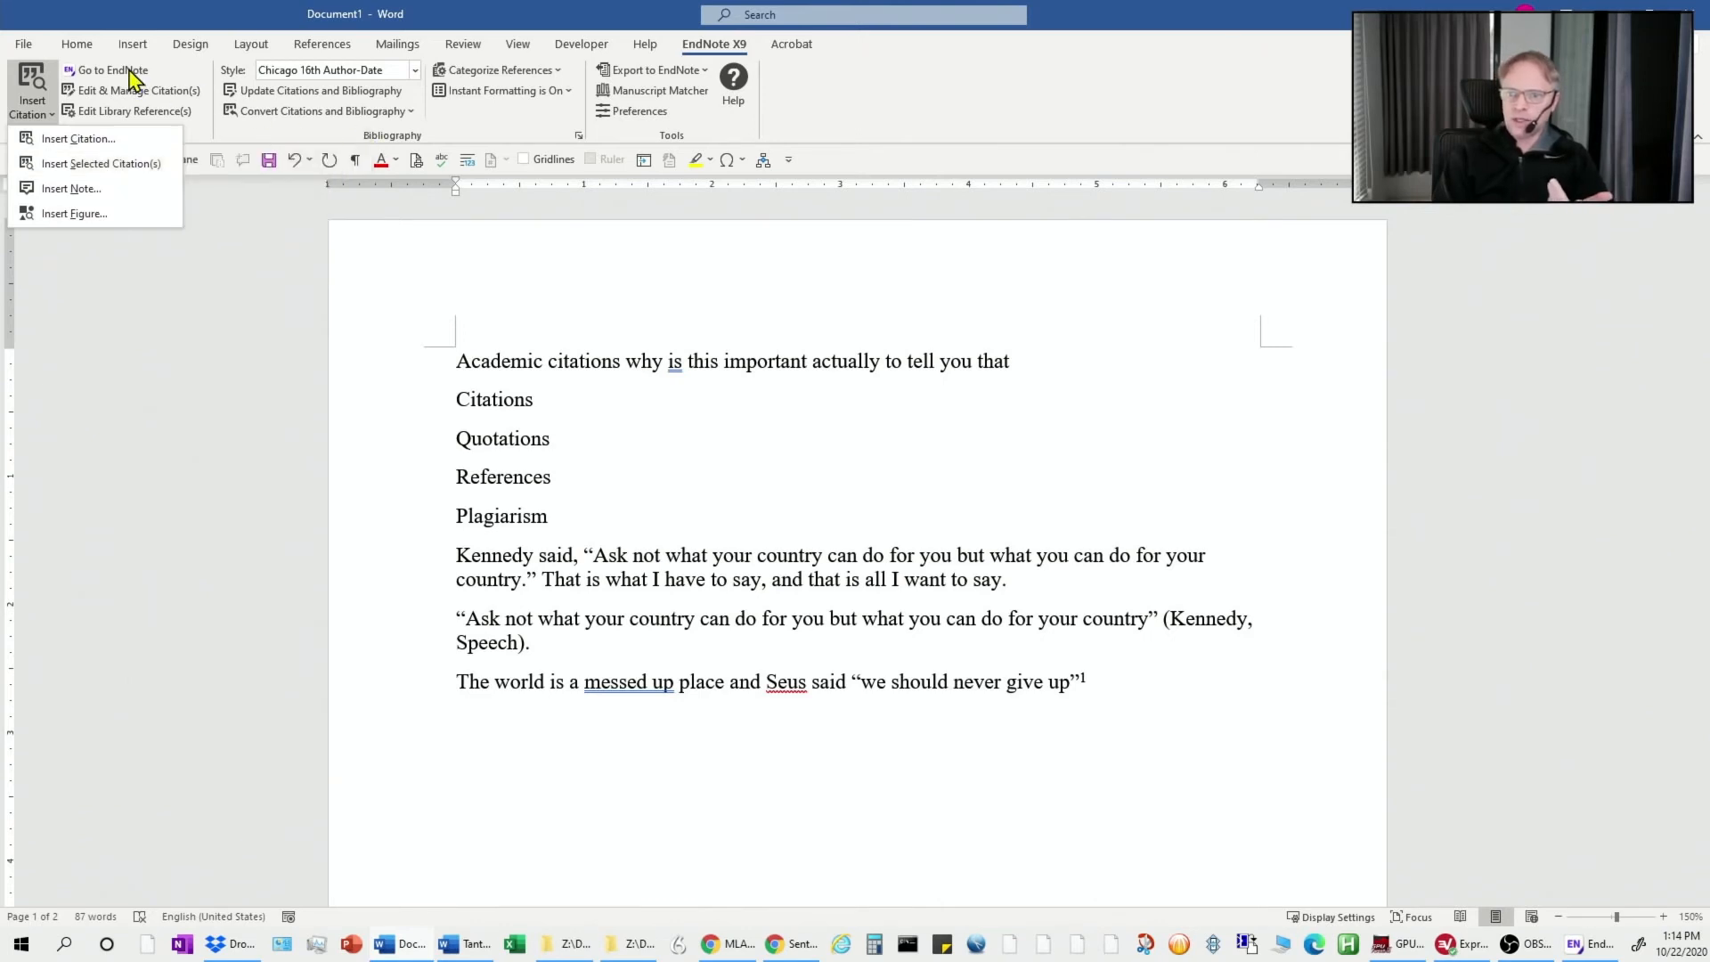
left_click(314, 46)
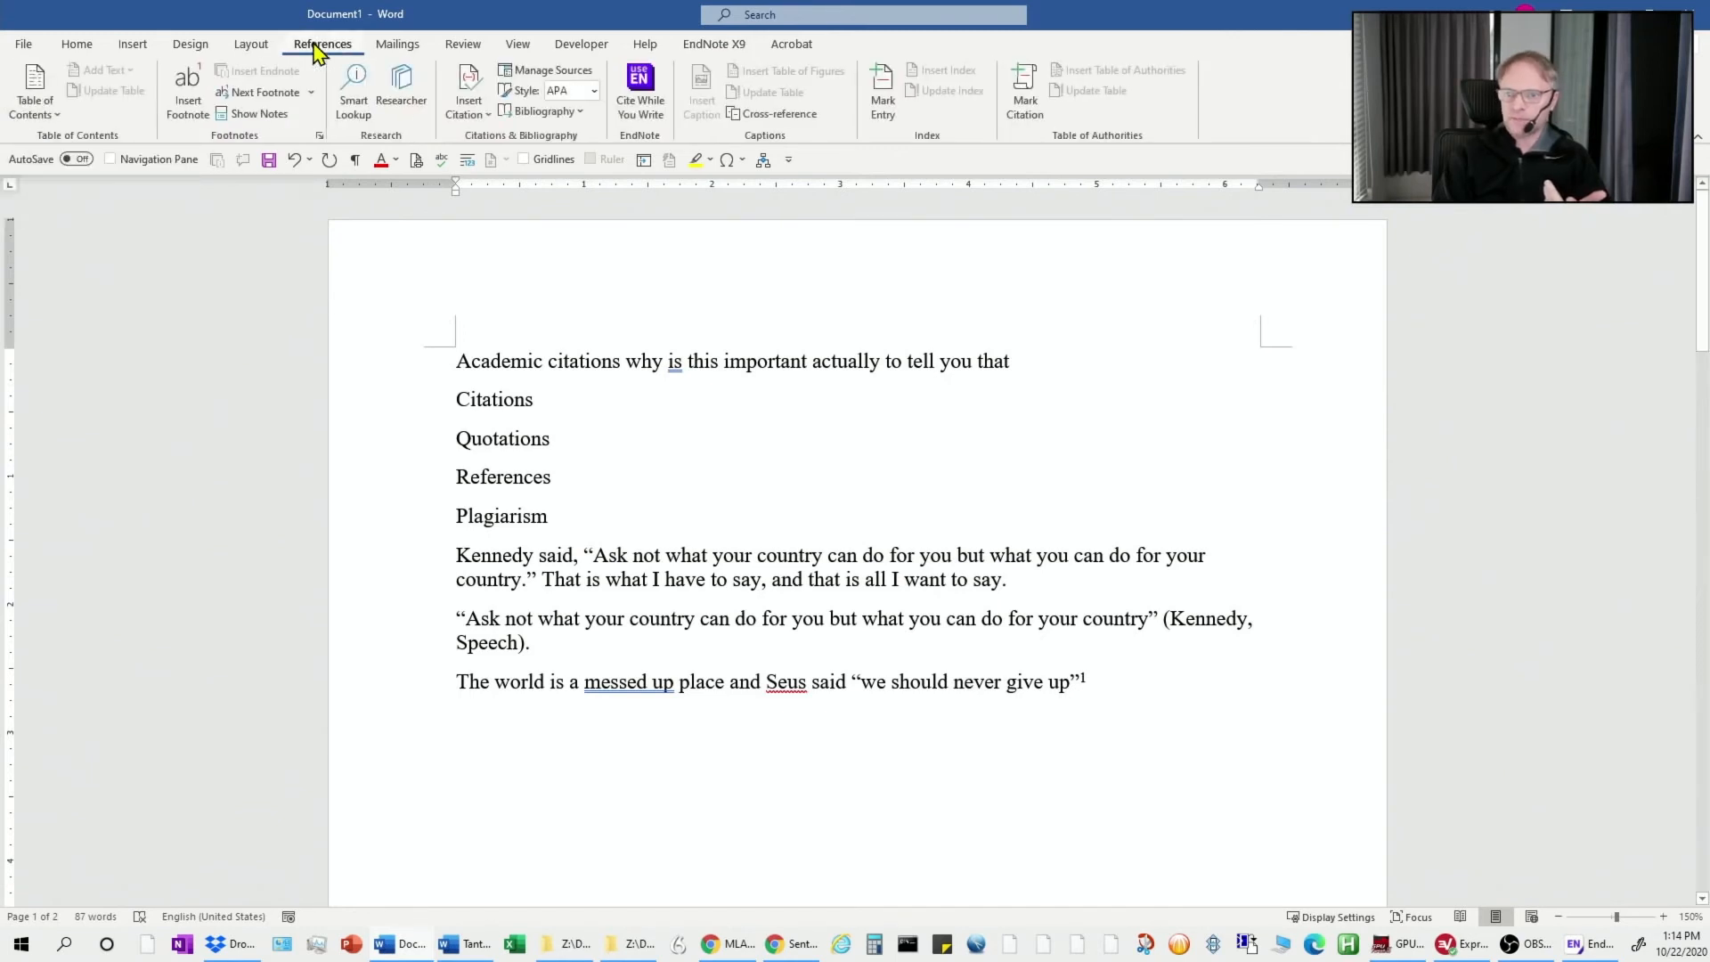
Switch to the EndNote library and view the commands for creating and managing references
left_click(715, 47)
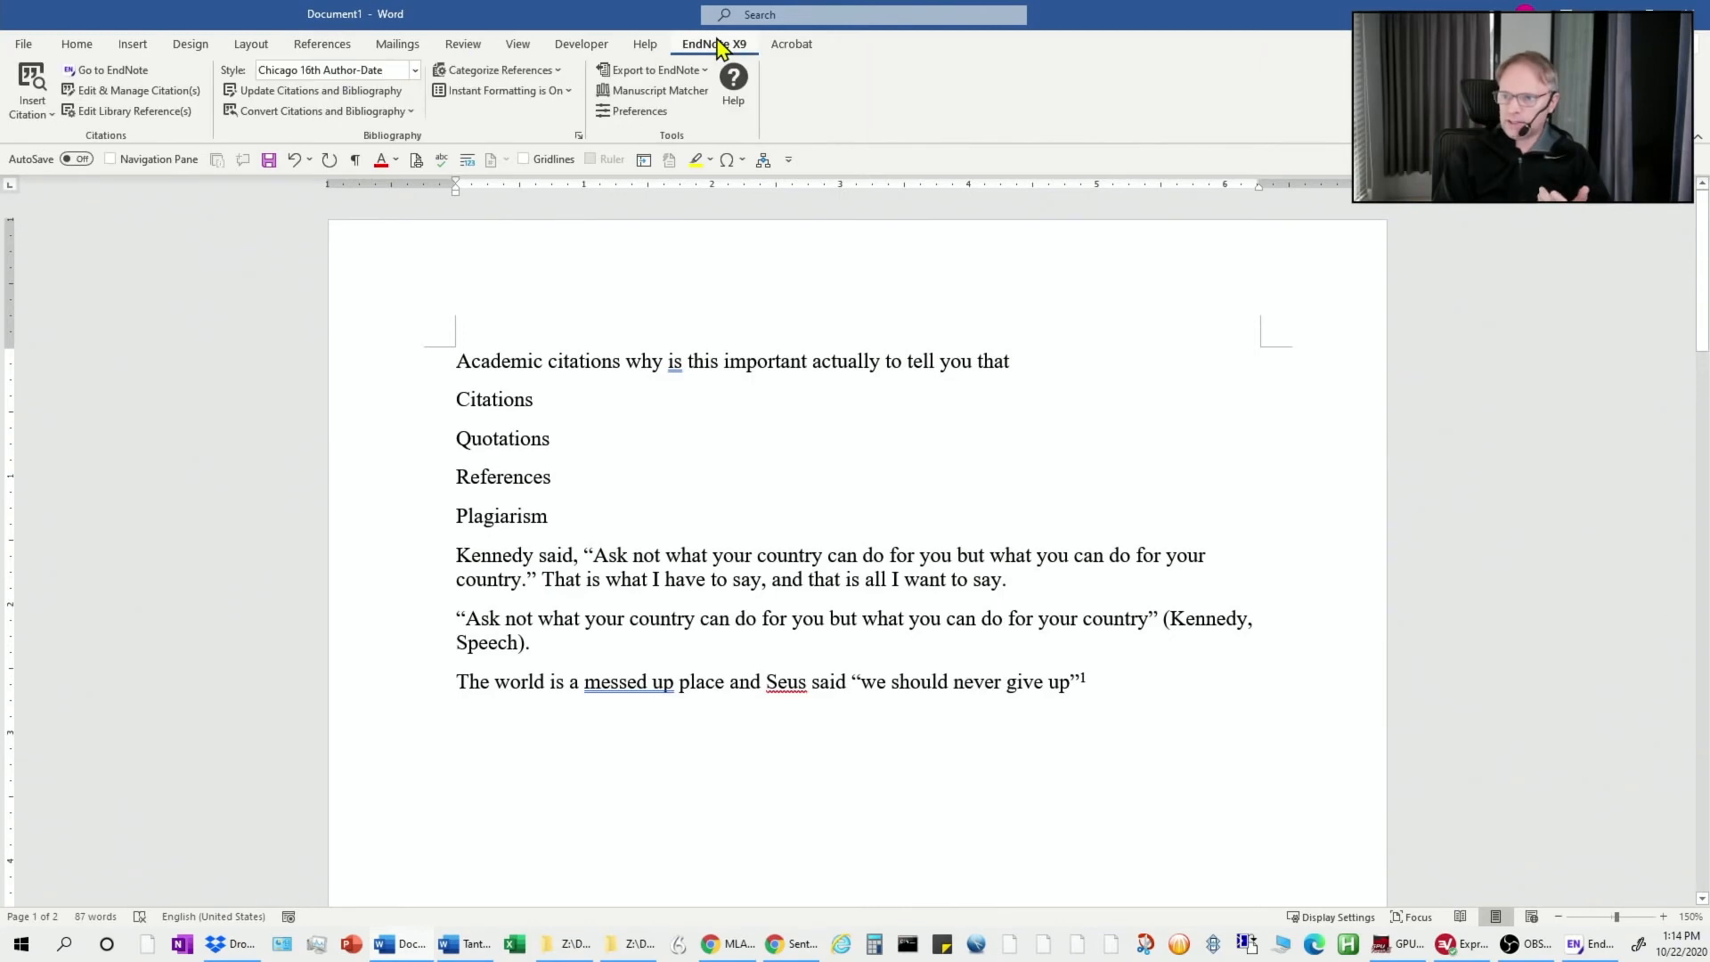
left_click(114, 71)
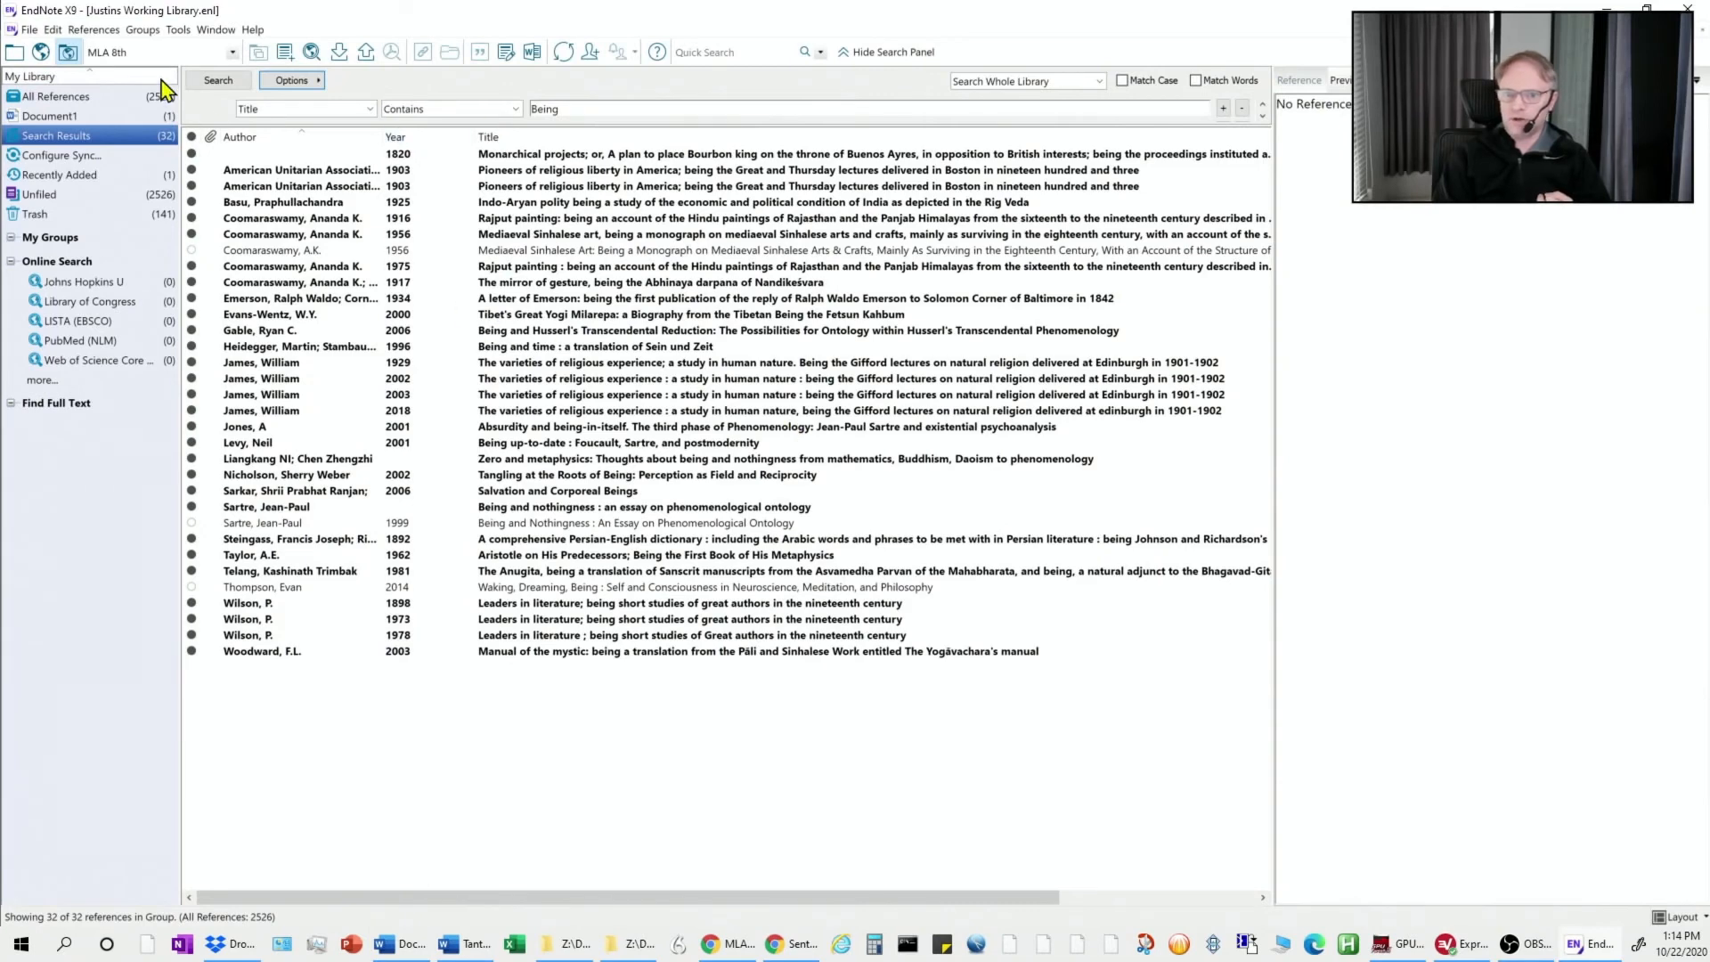
left_click(94, 32)
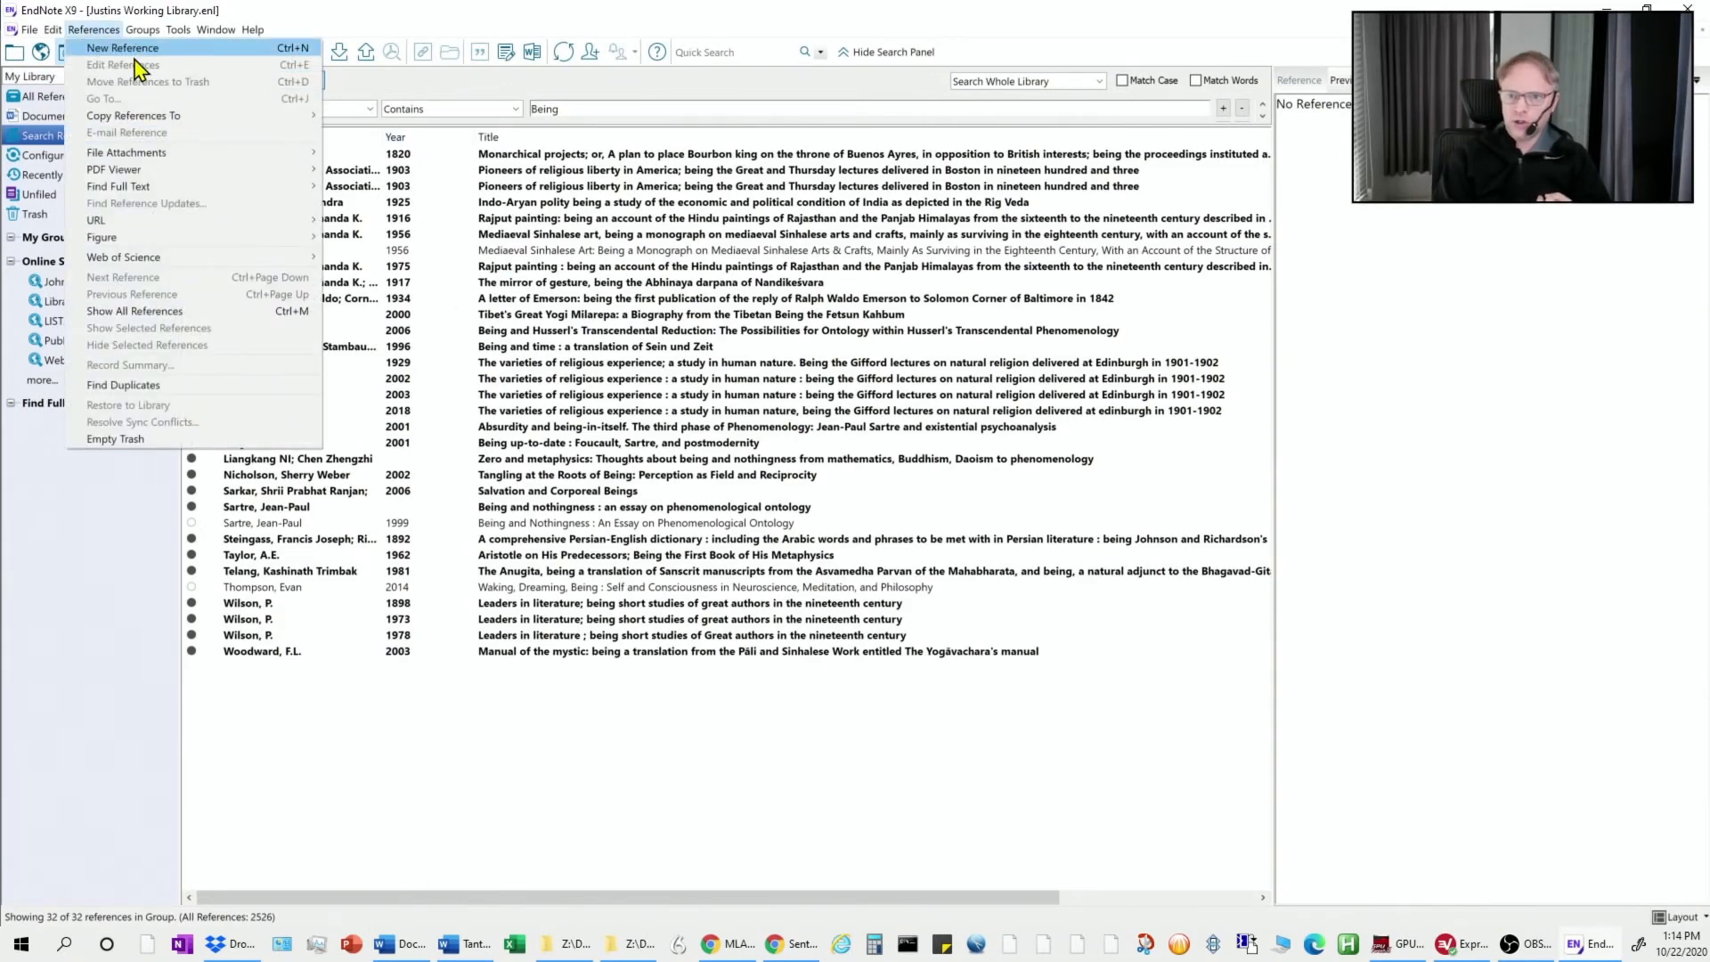
left_click(433, 784)
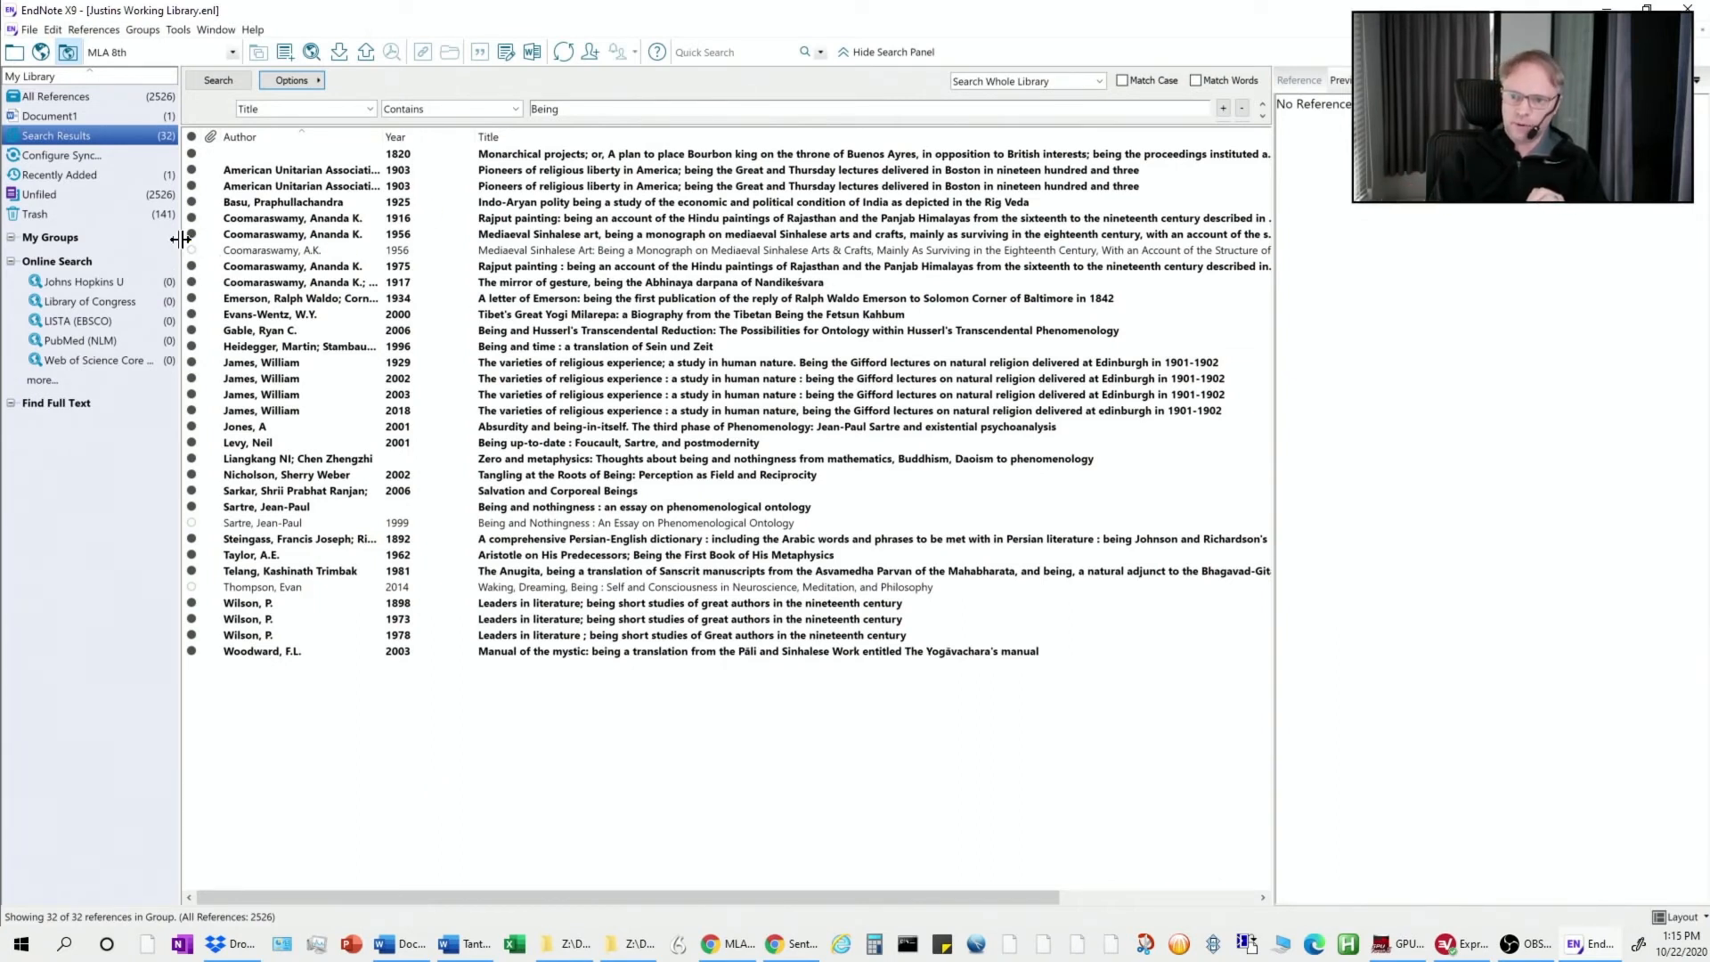
Widen the EndNote group list and display all references in the library
left_click_drag(181, 234, 290, 235)
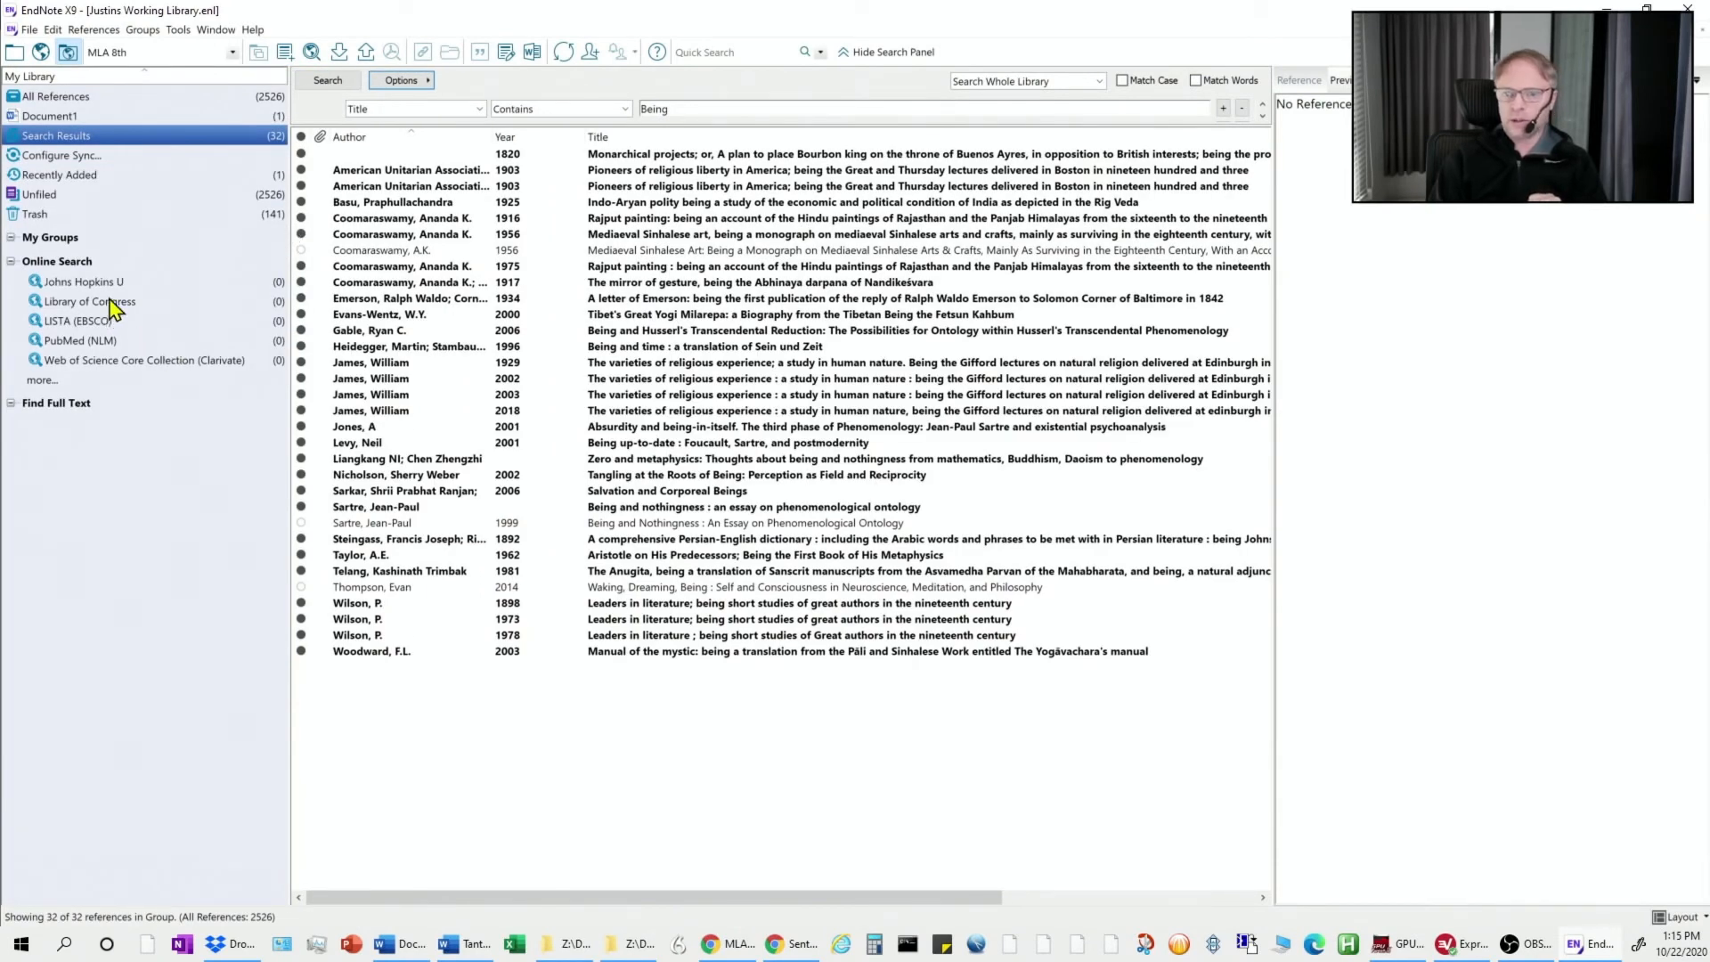
left_click(76, 101)
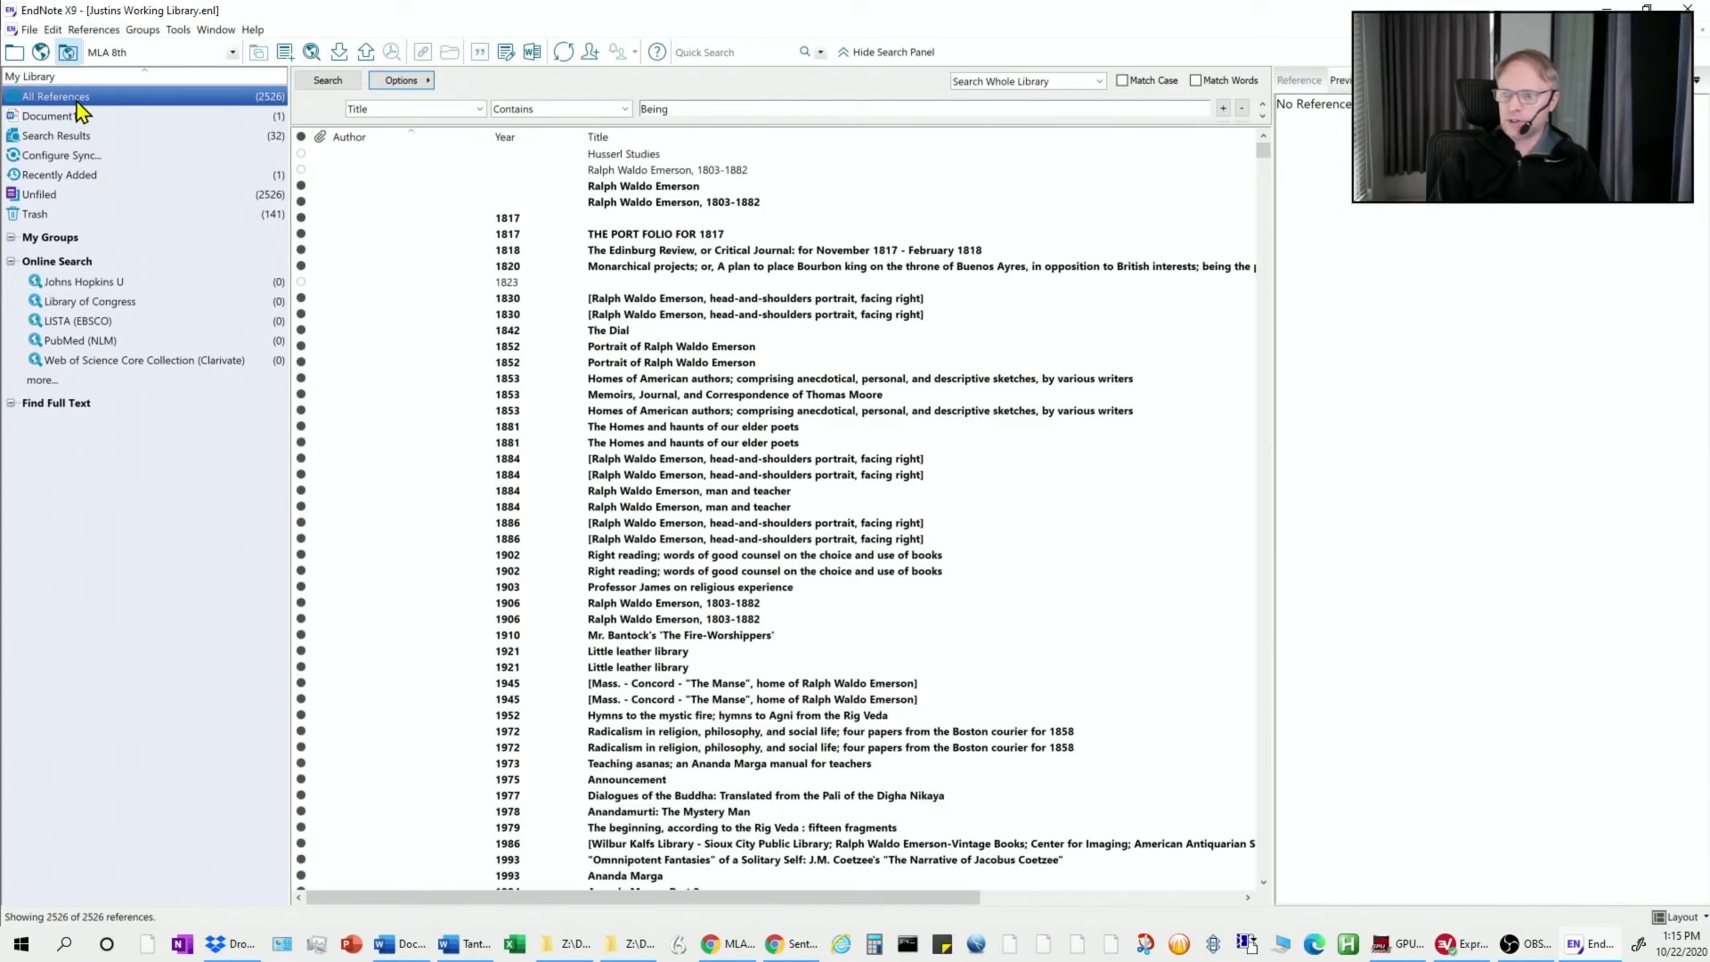
mouse_move(1261, 150)
left_mouse_down()
mouse_move(1255, 200)
mouse_move(1247, 131)
left_mouse_up()
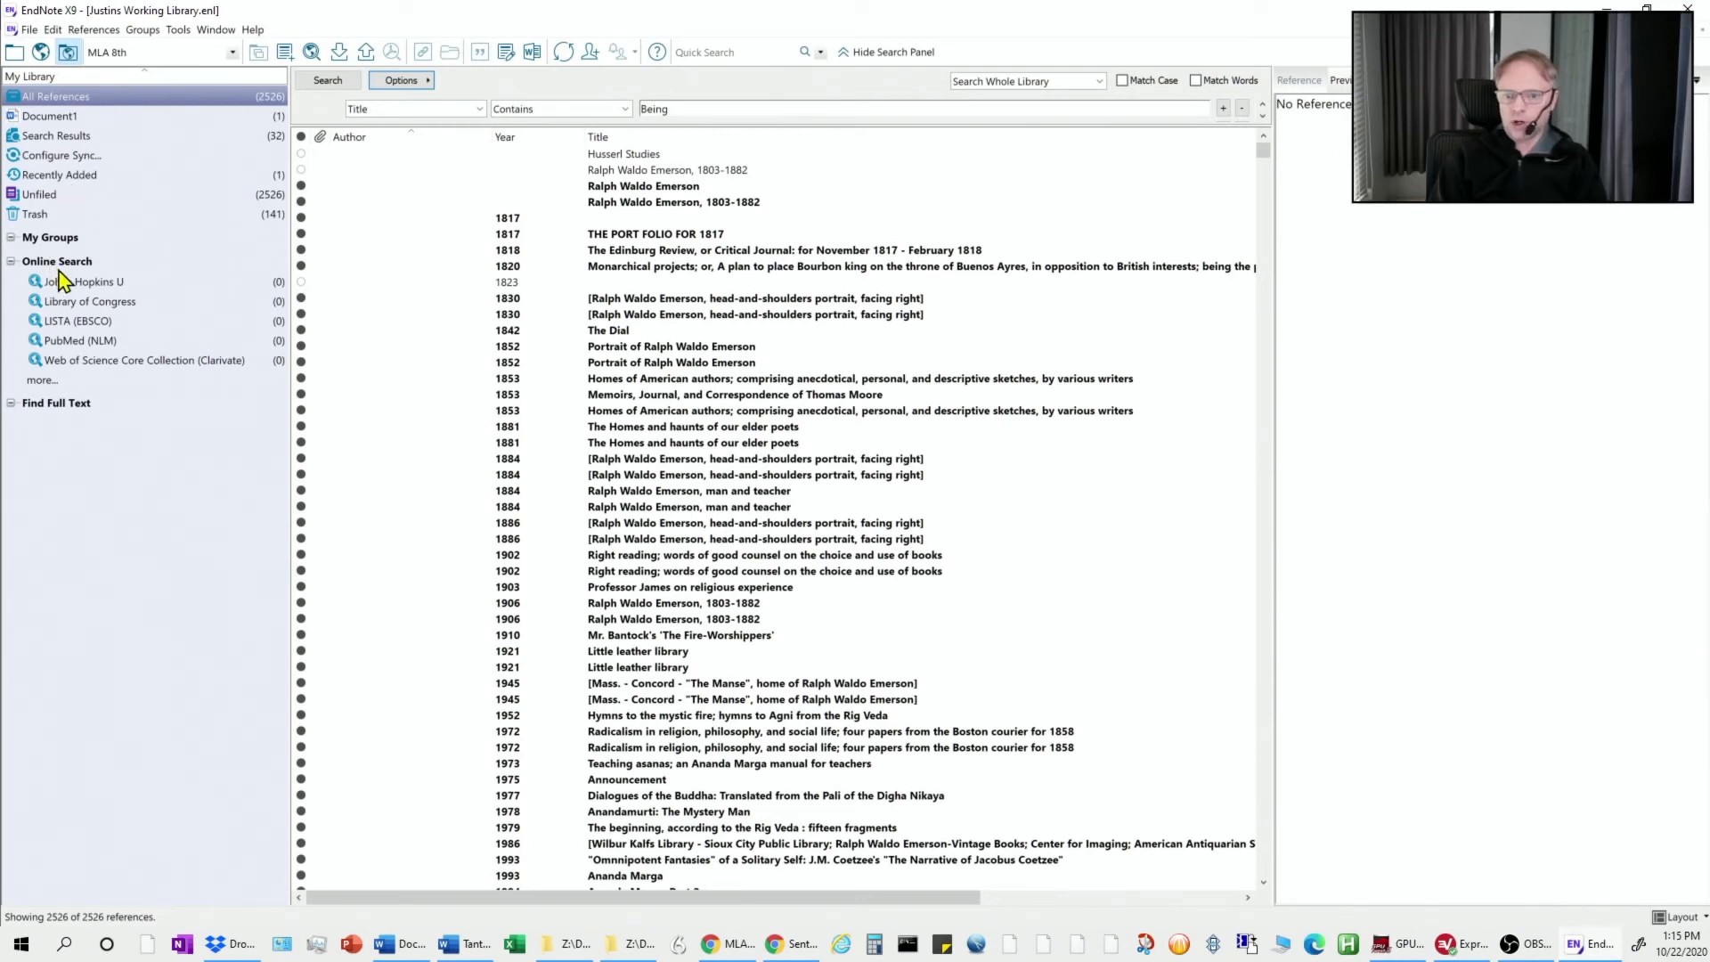
Browse the full list of online search connections and close it without choosing one
left_click(40, 381)
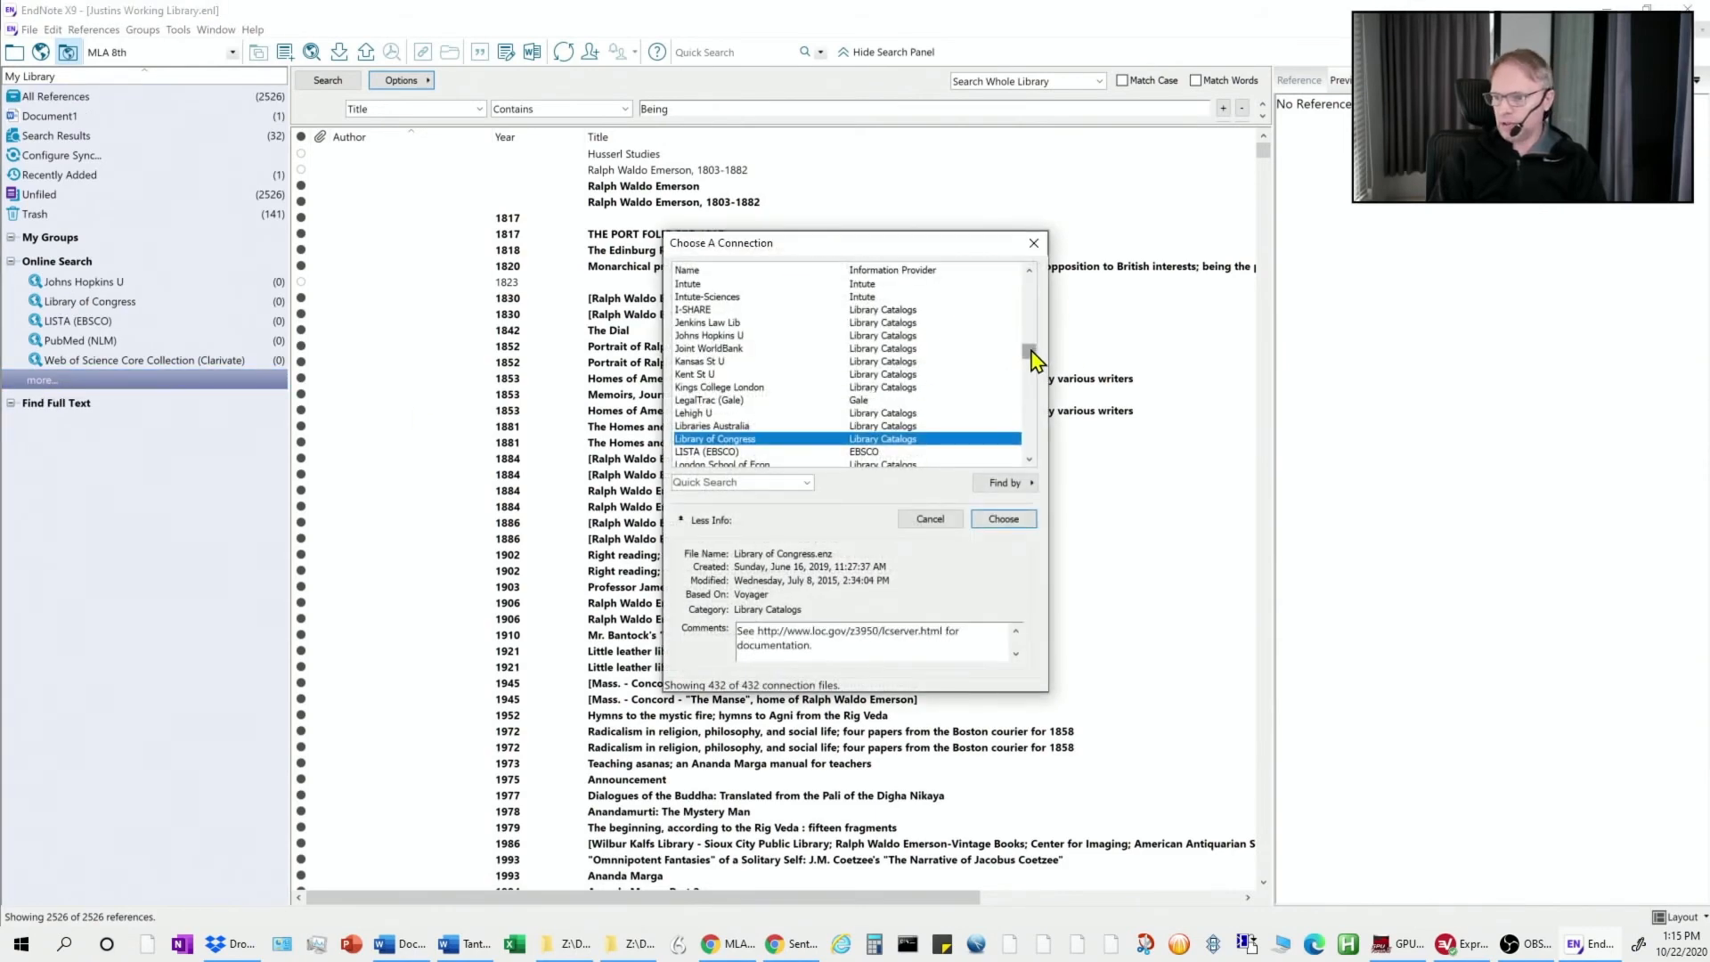
left_click_drag(1033, 358, 1031, 312)
left_click(1033, 243)
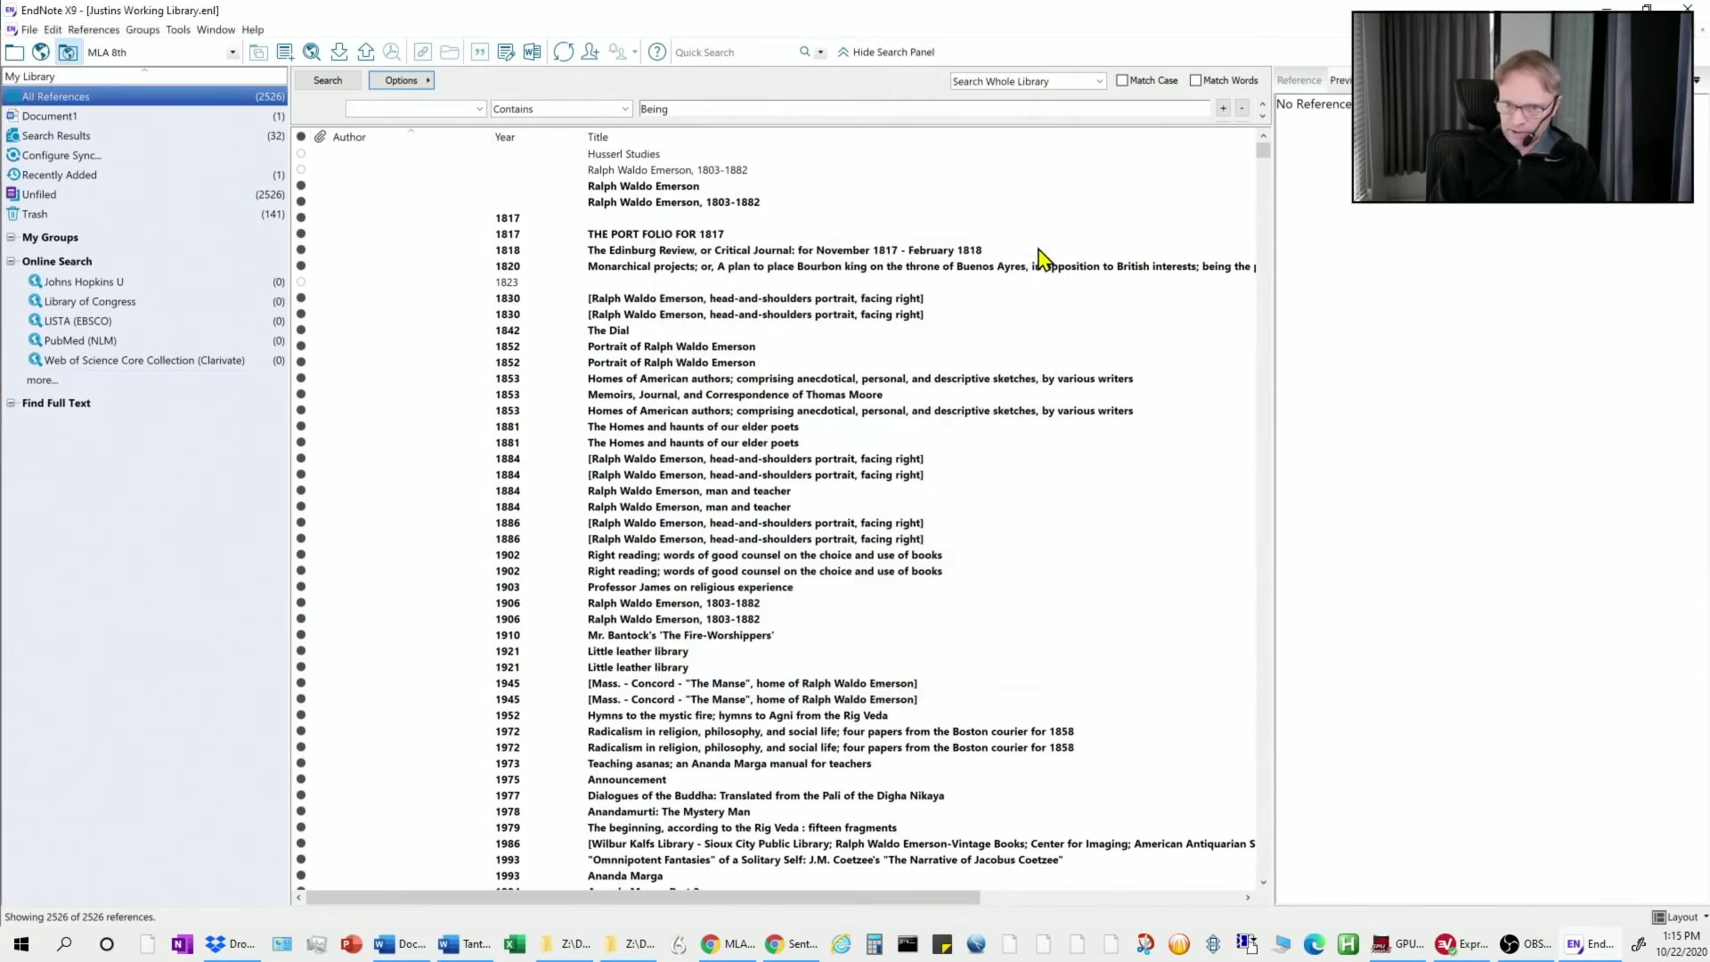
Search the Library of Congress for titles containing "Being and Time" and retrieve all found records
left_click(105, 307)
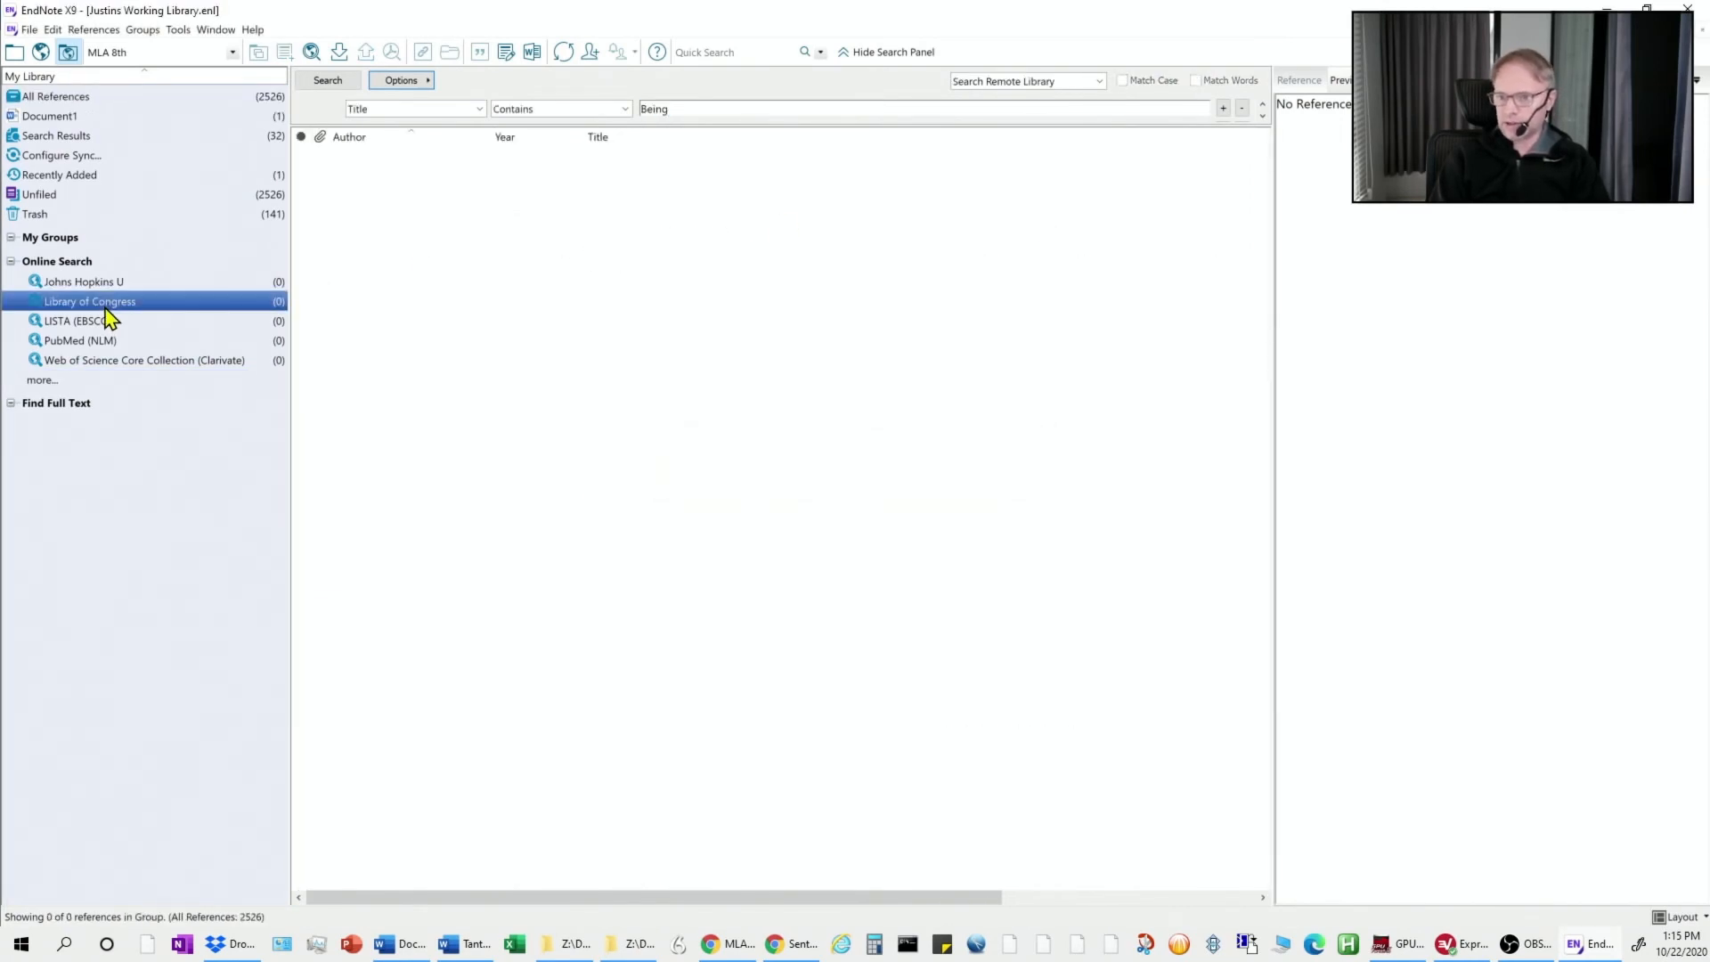
left_click(700, 108)
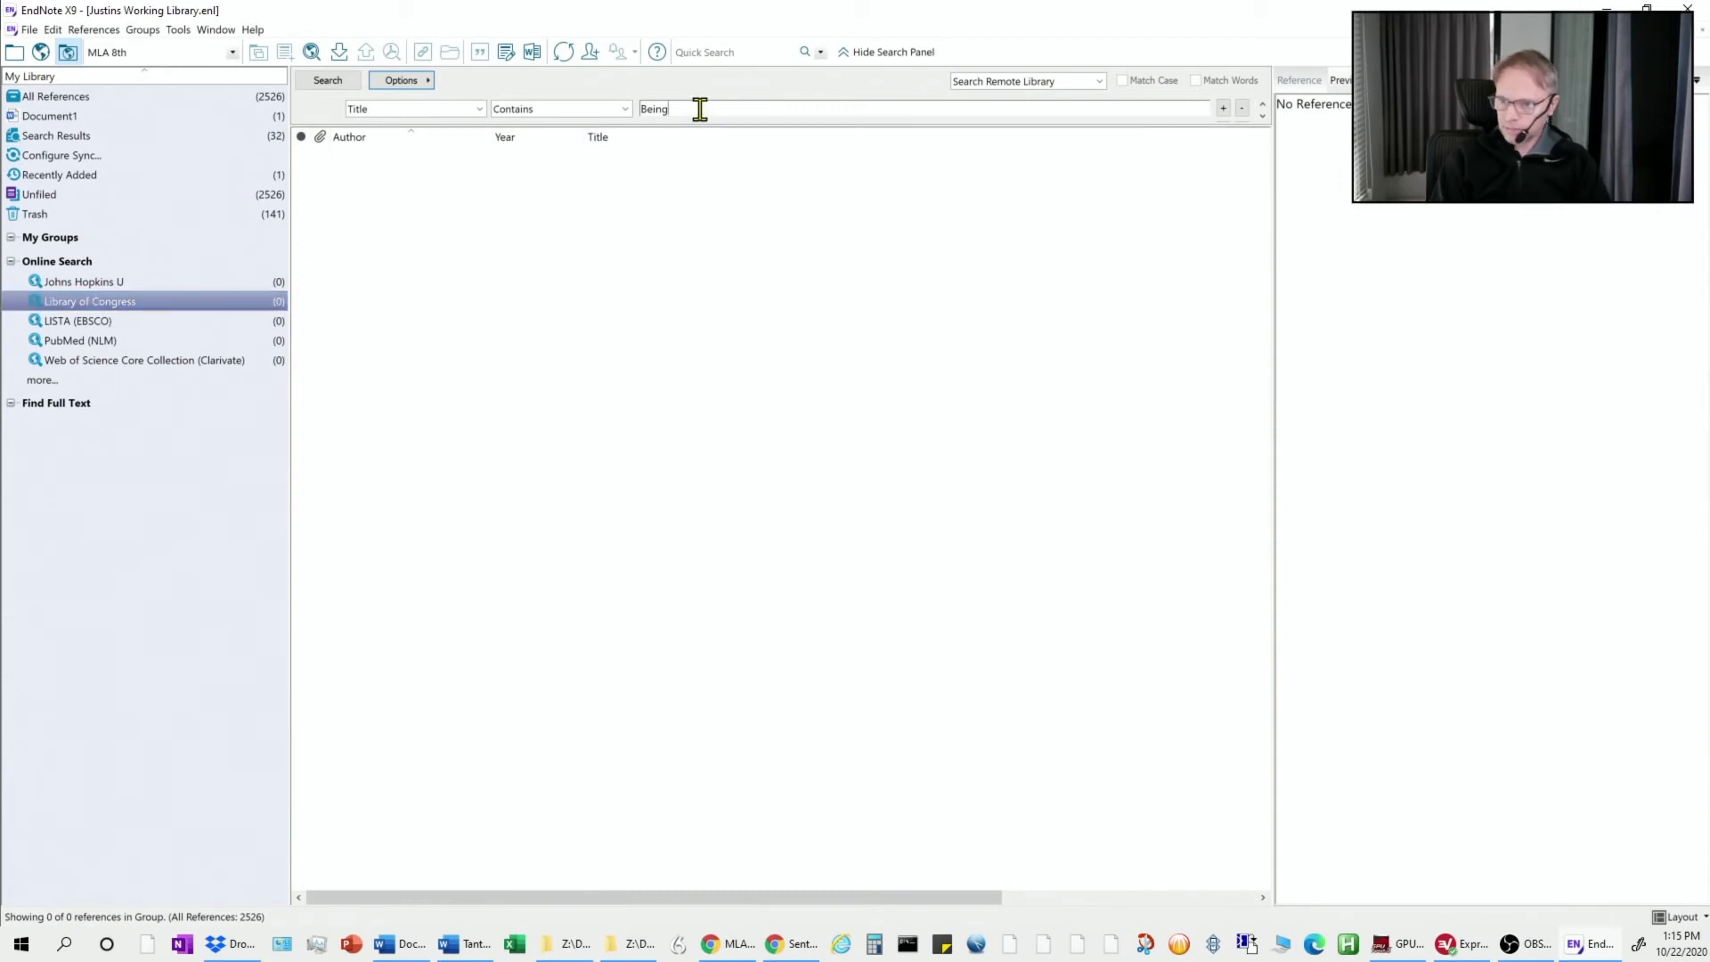
key("BackSpace")
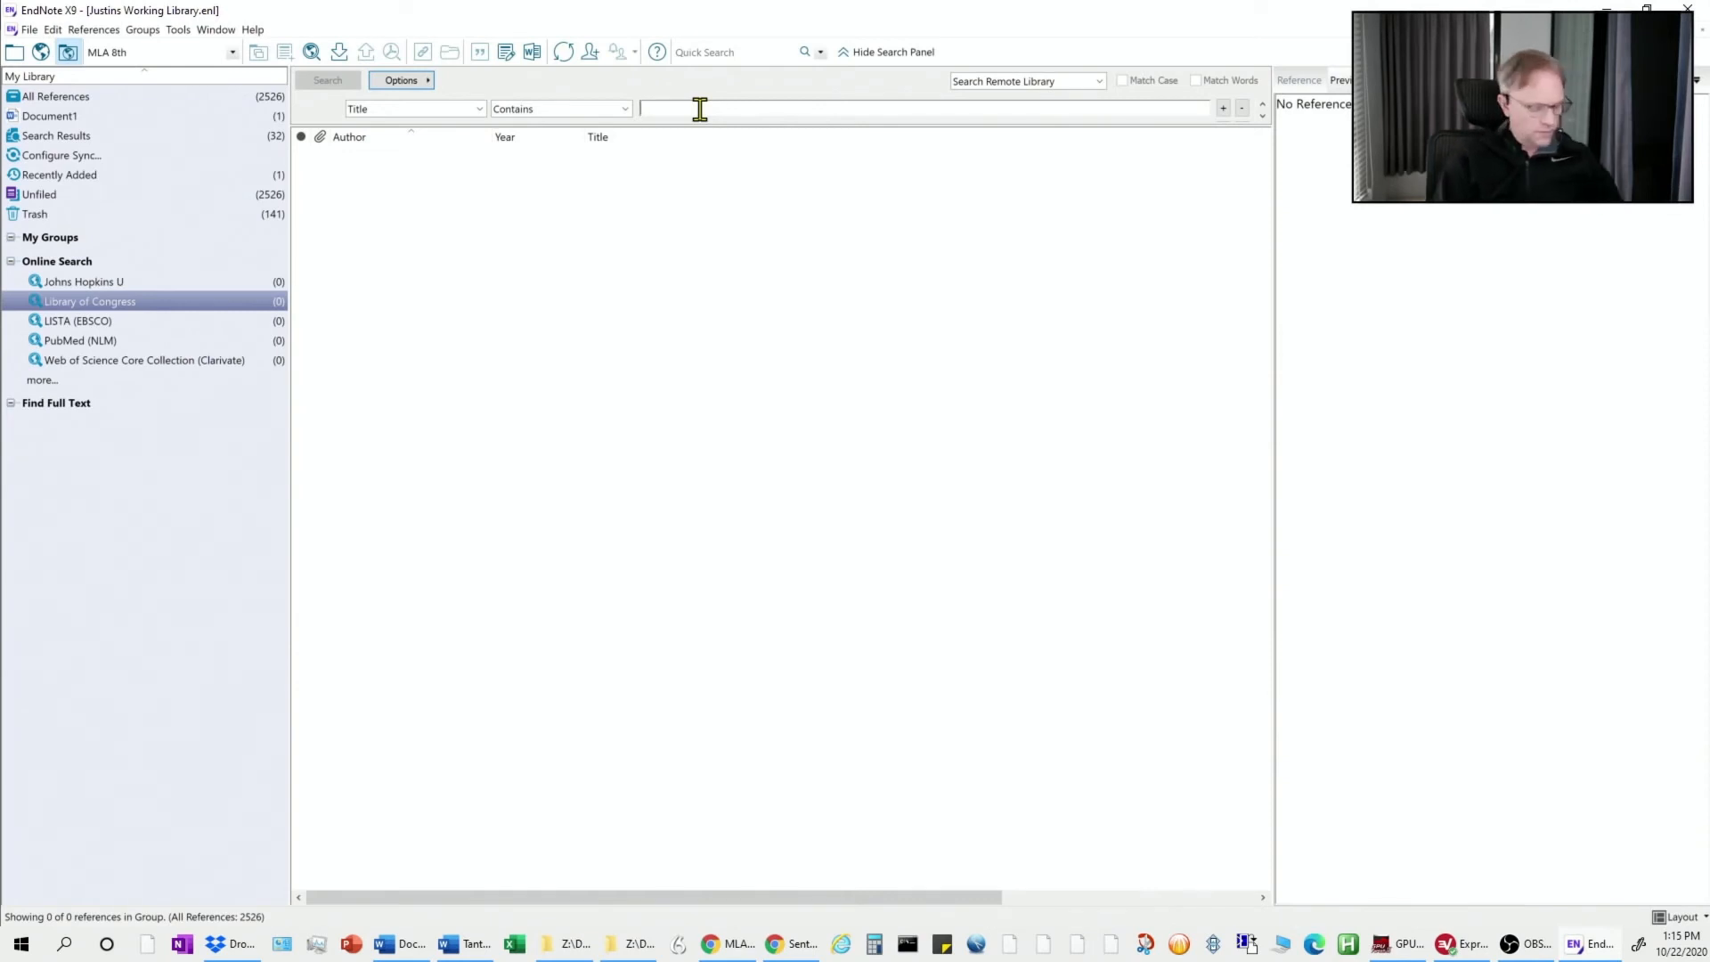
type("Baing")
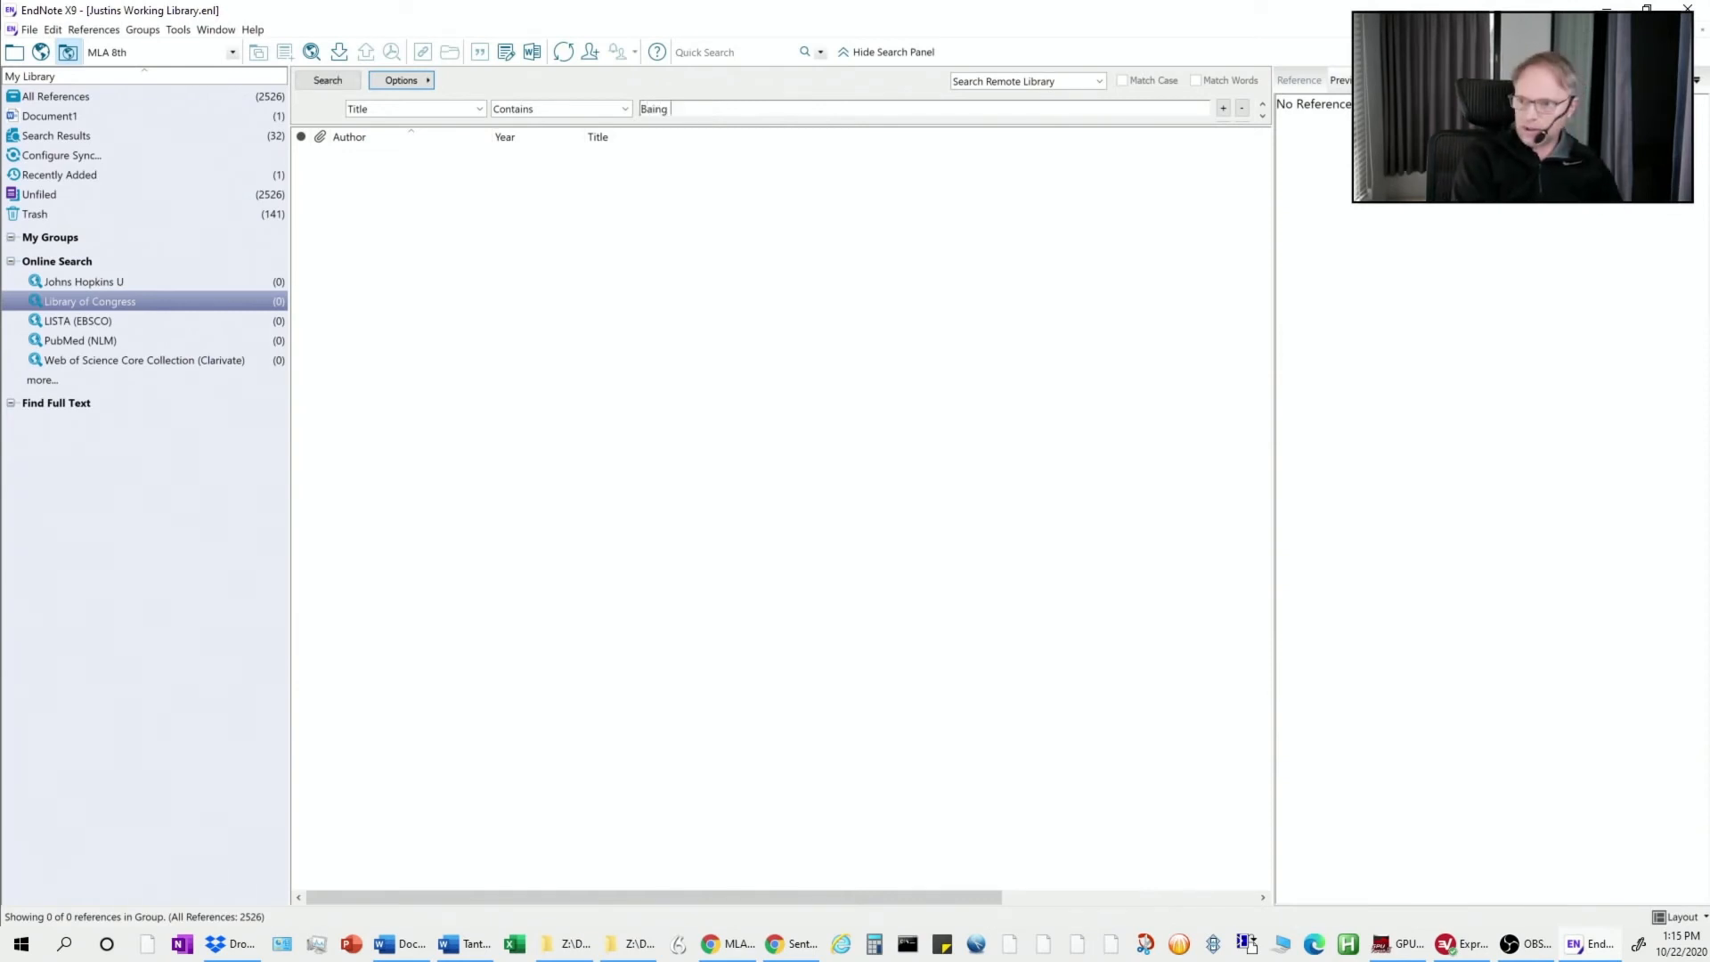
type(" and Tim")
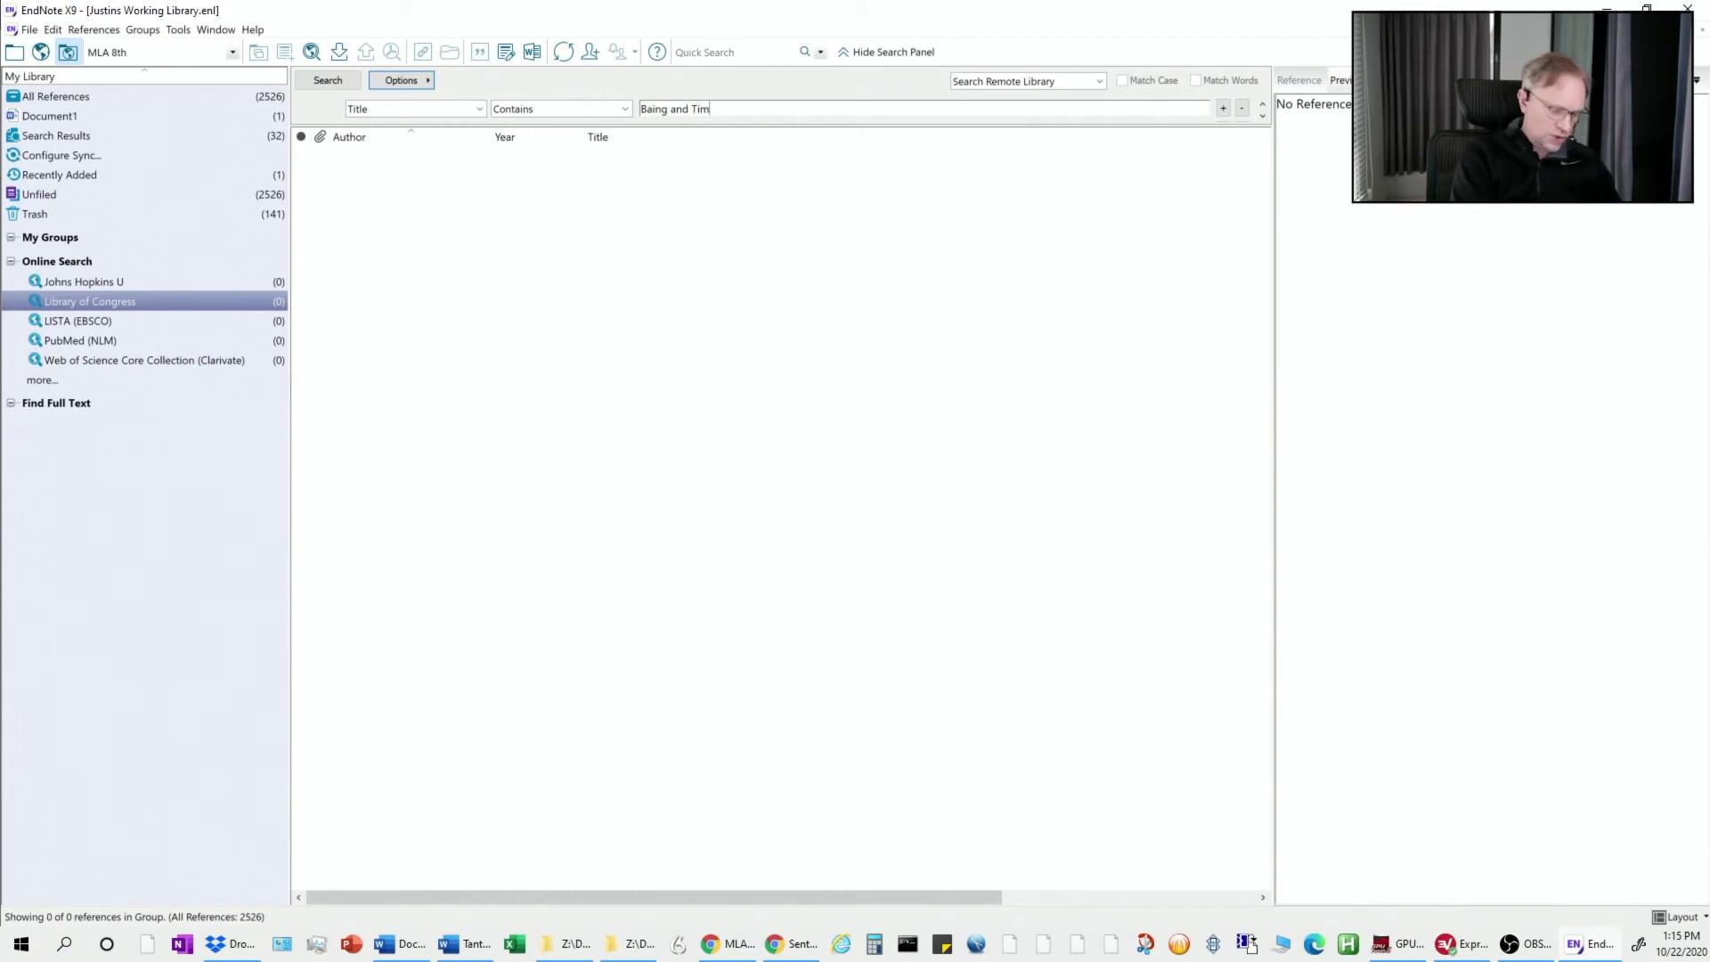
type("e")
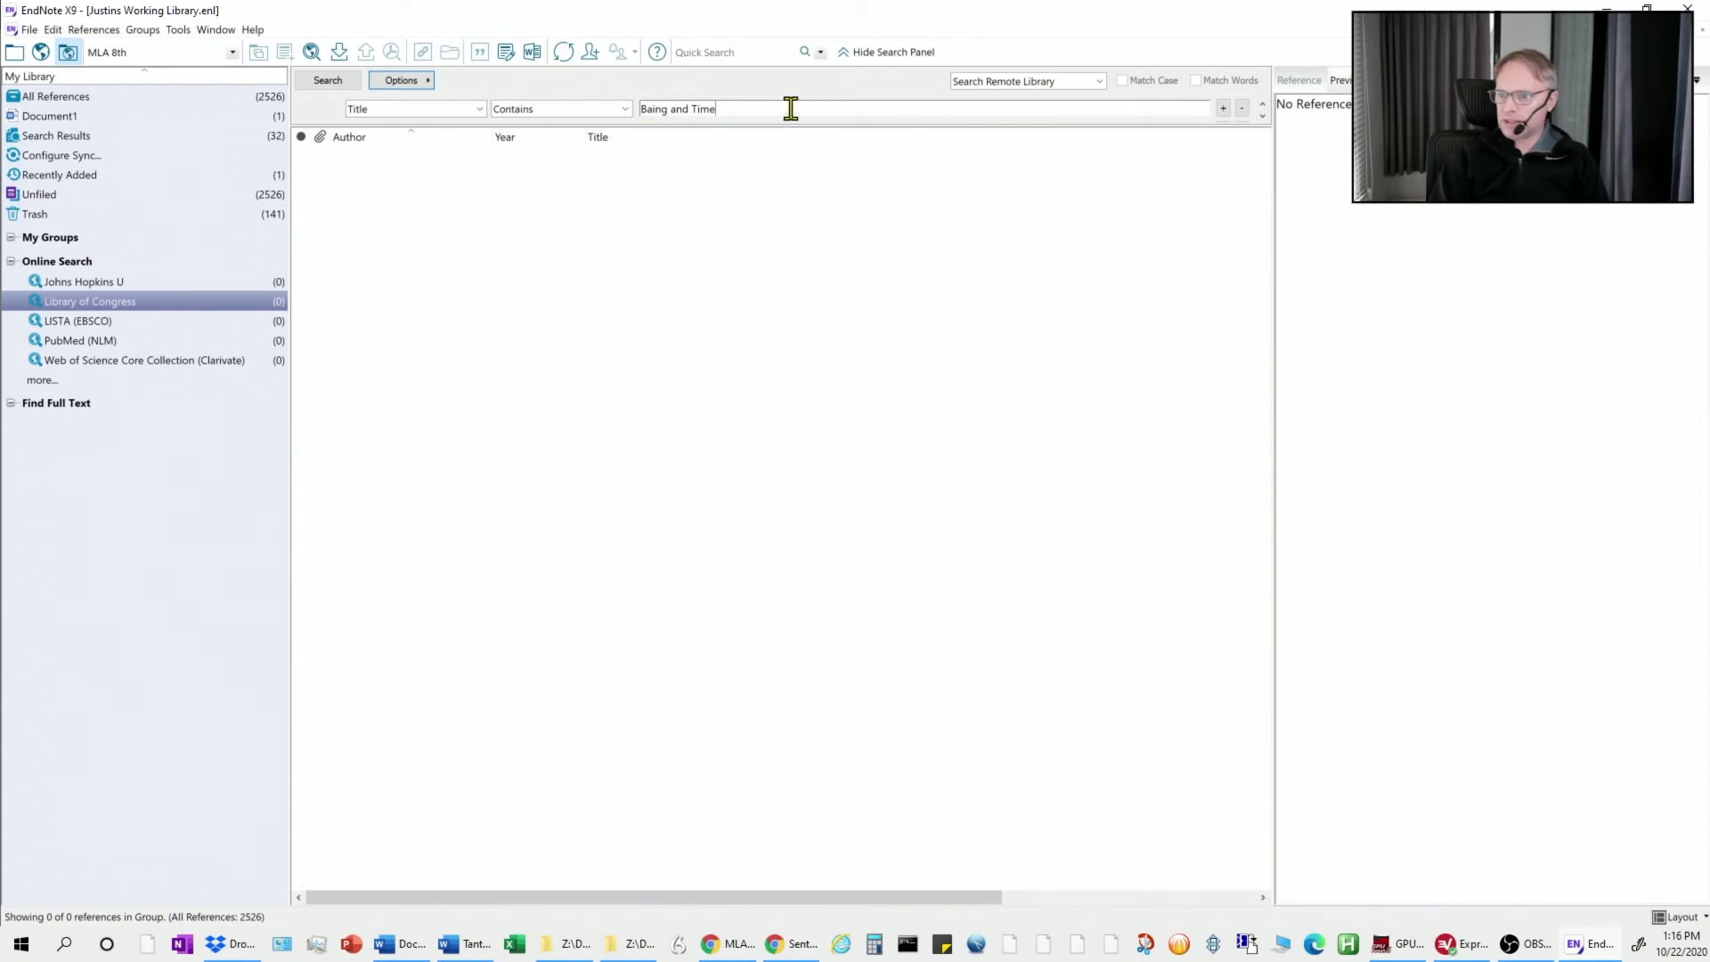
left_click(653, 109)
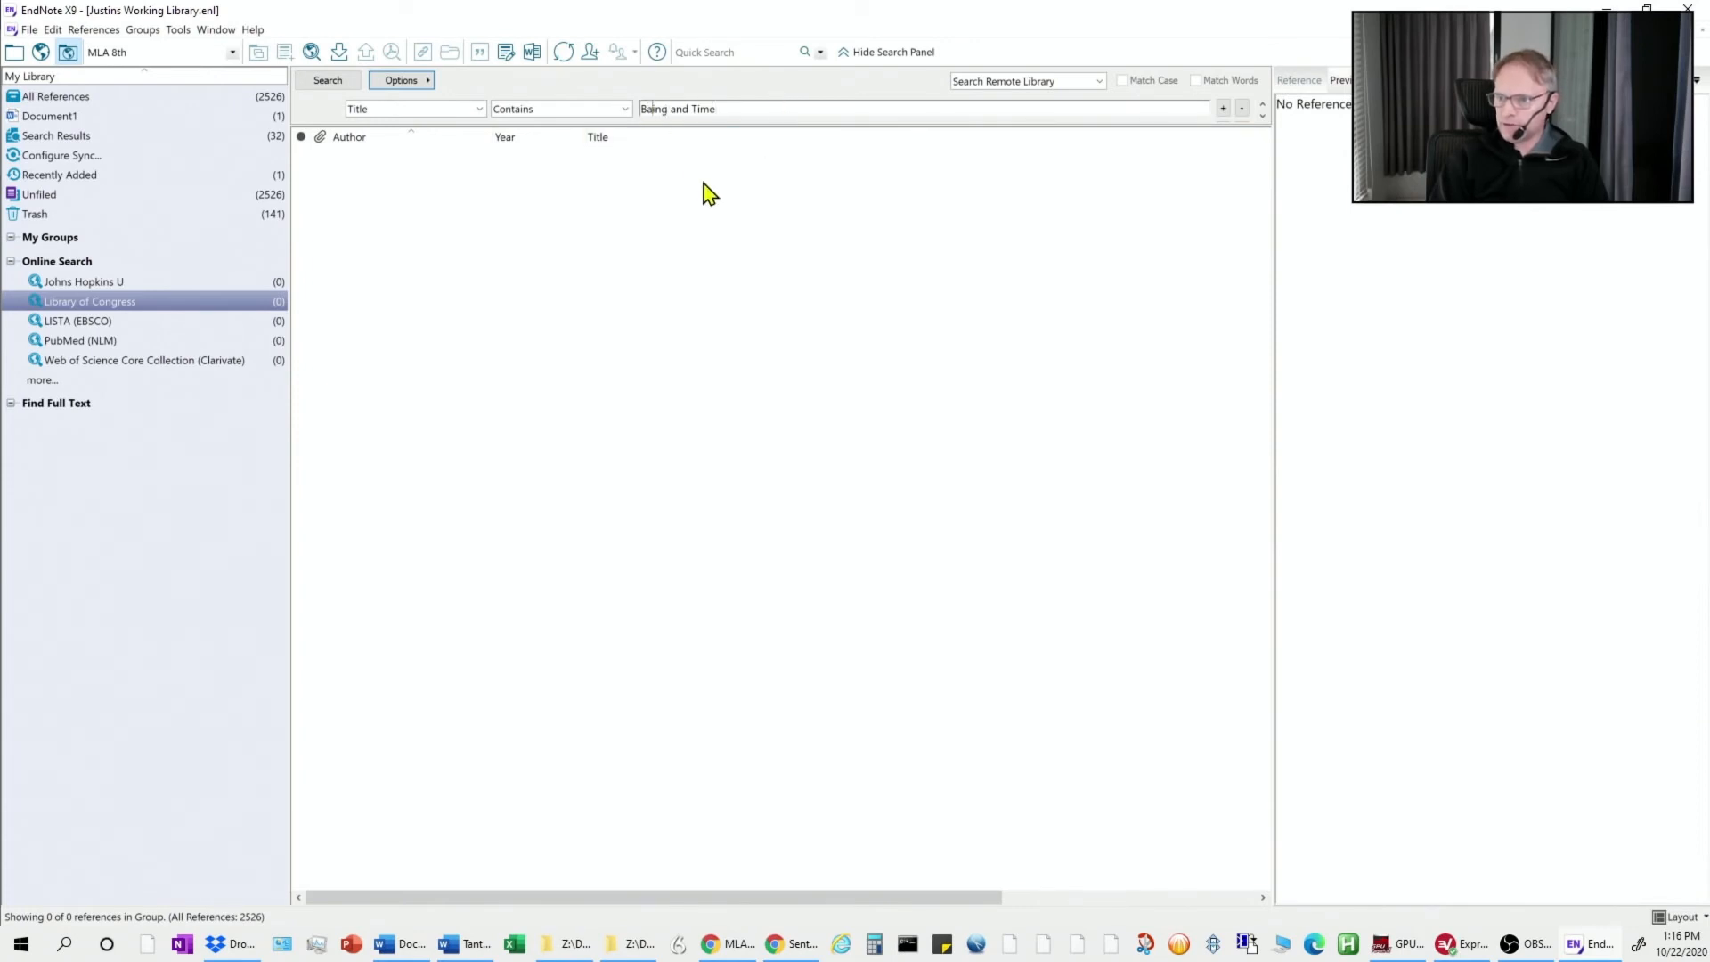
key("BackSpace")
type("e")
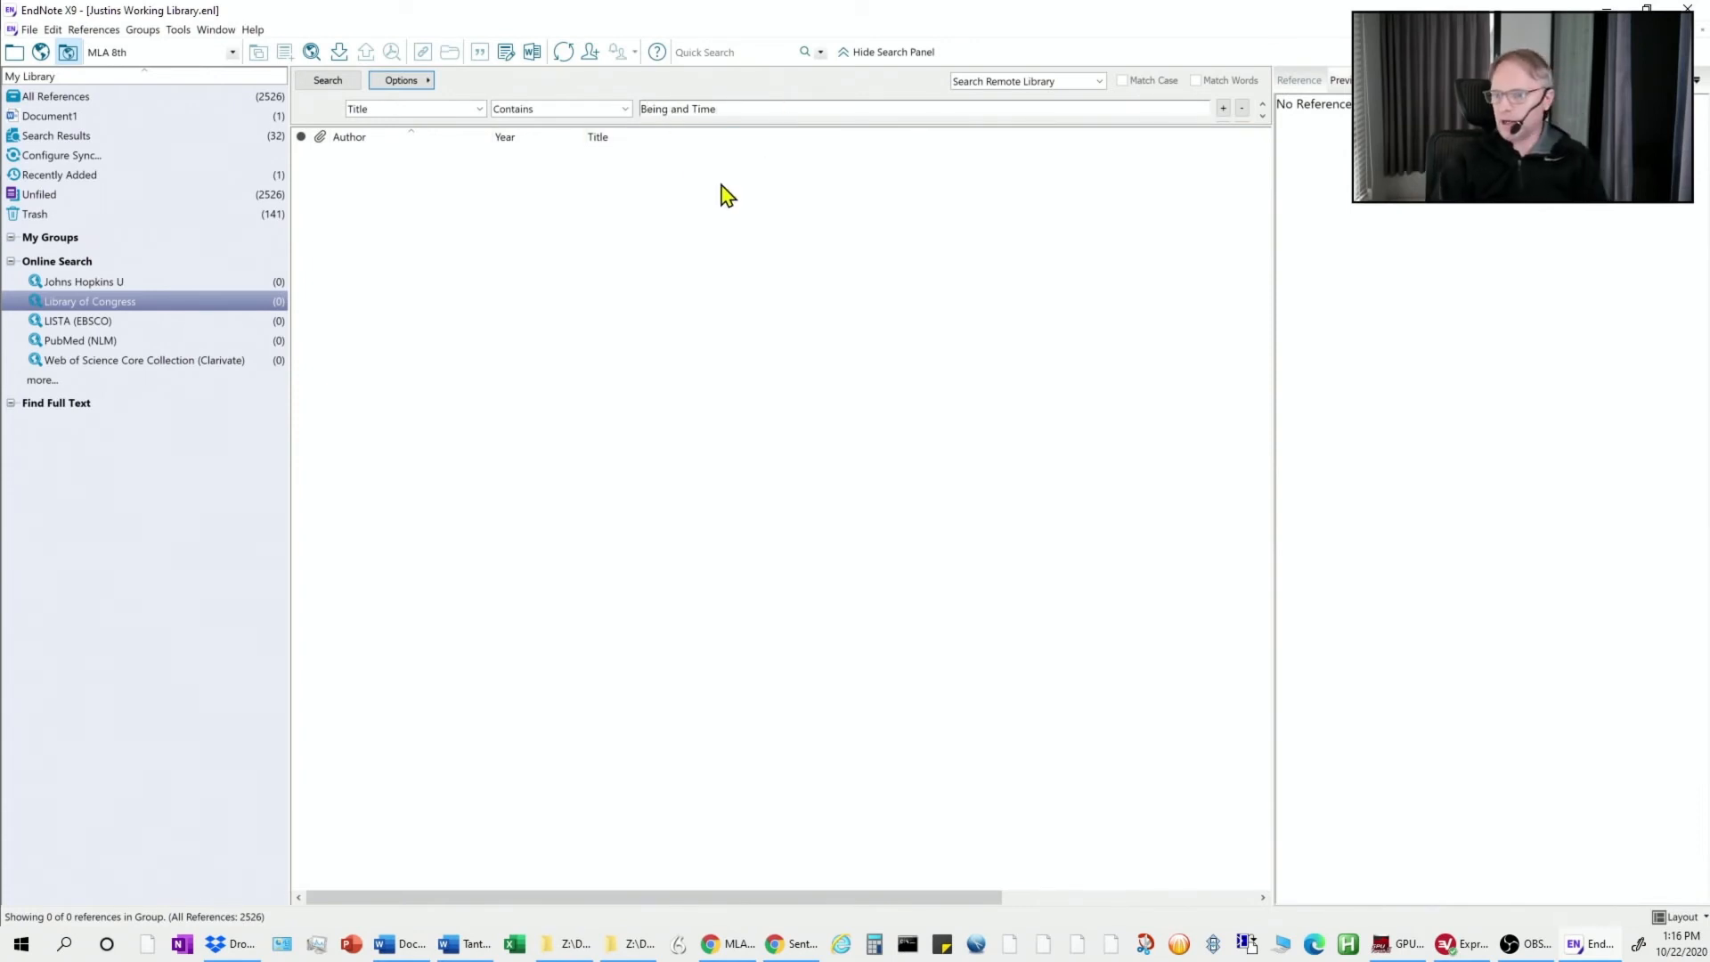
left_click(745, 107)
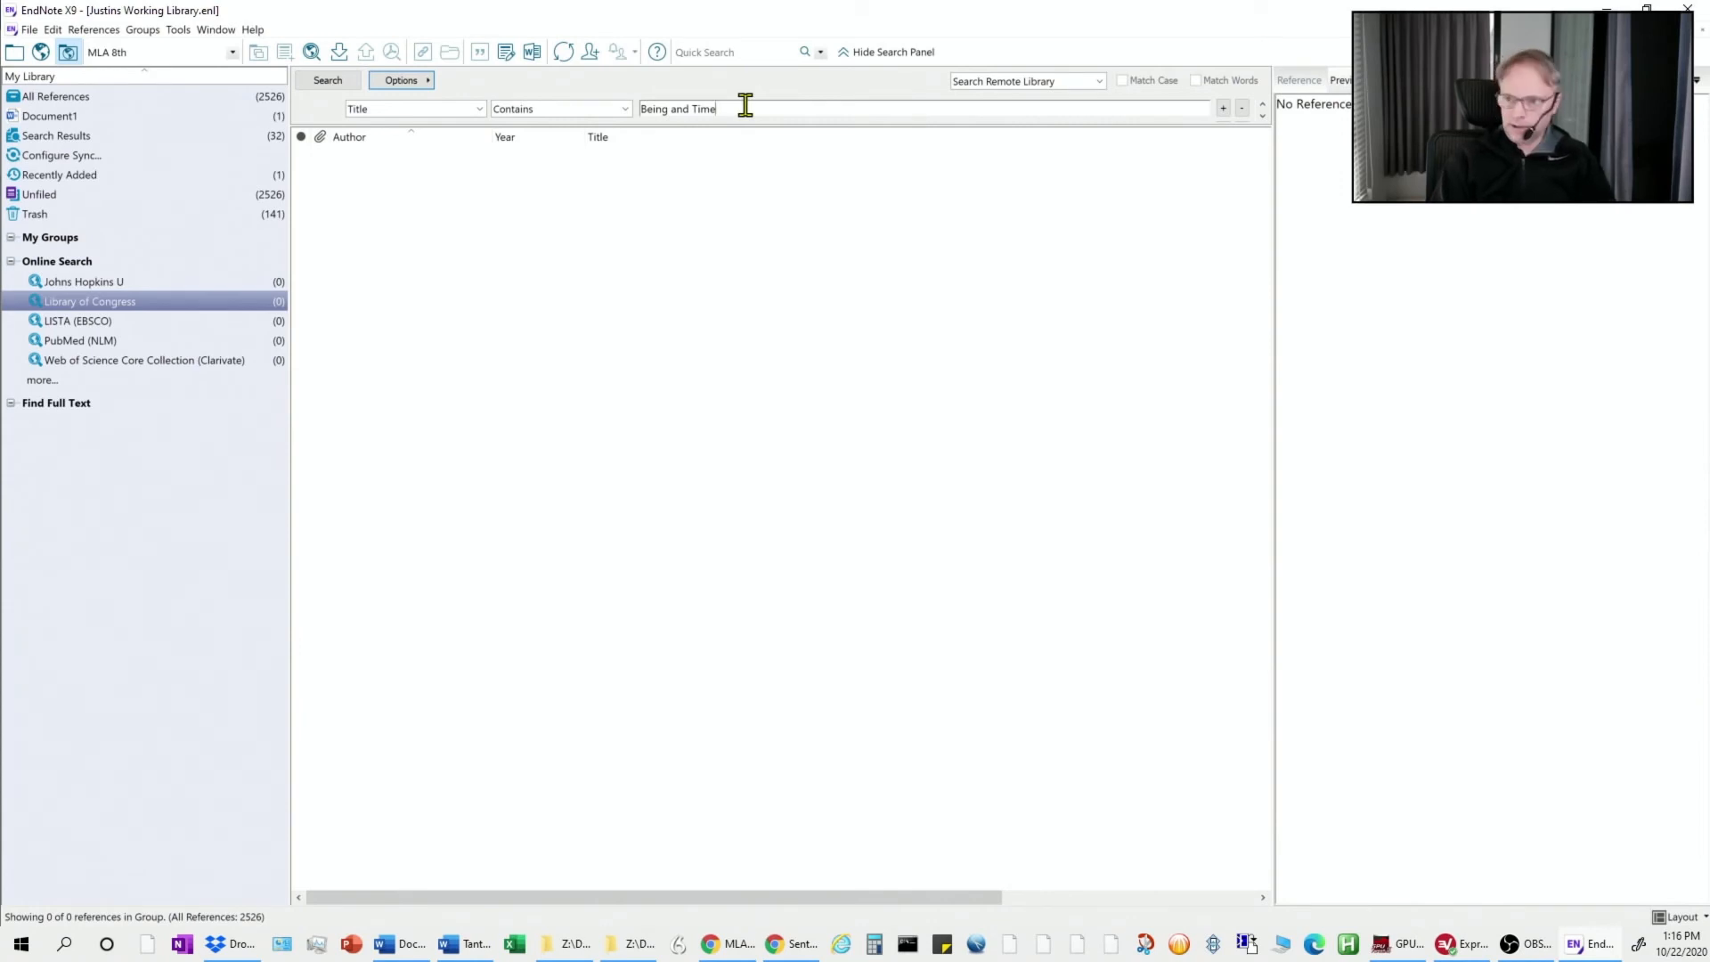
key("Return")
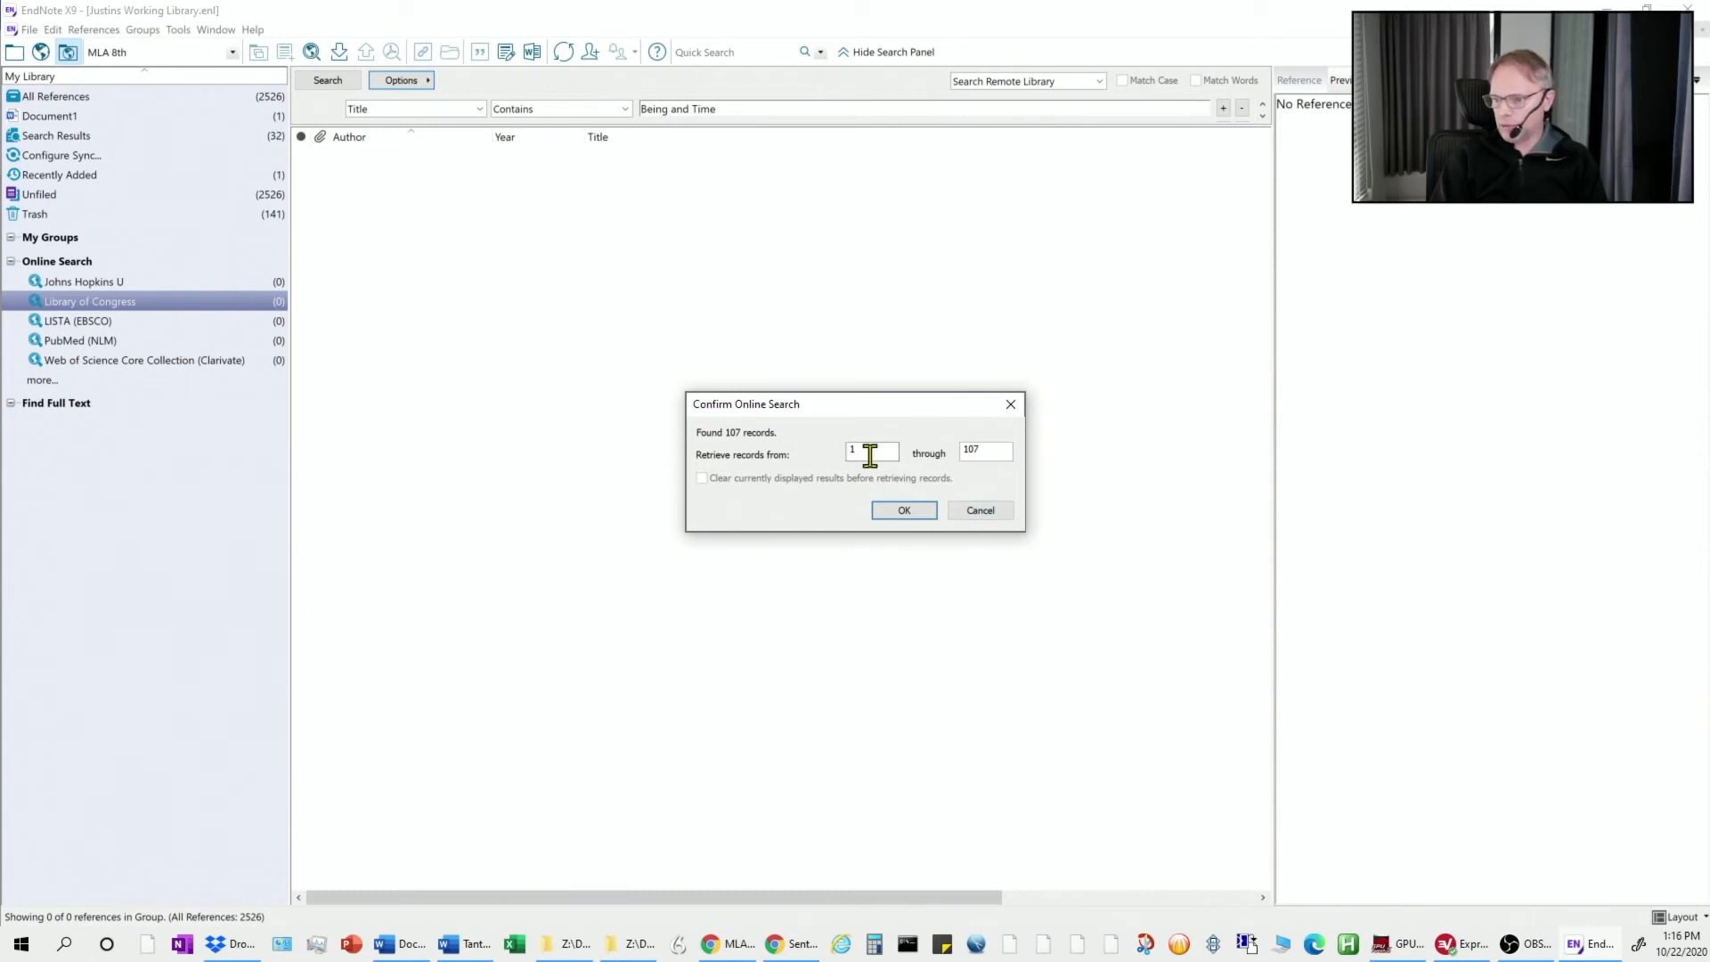
left_click(905, 511)
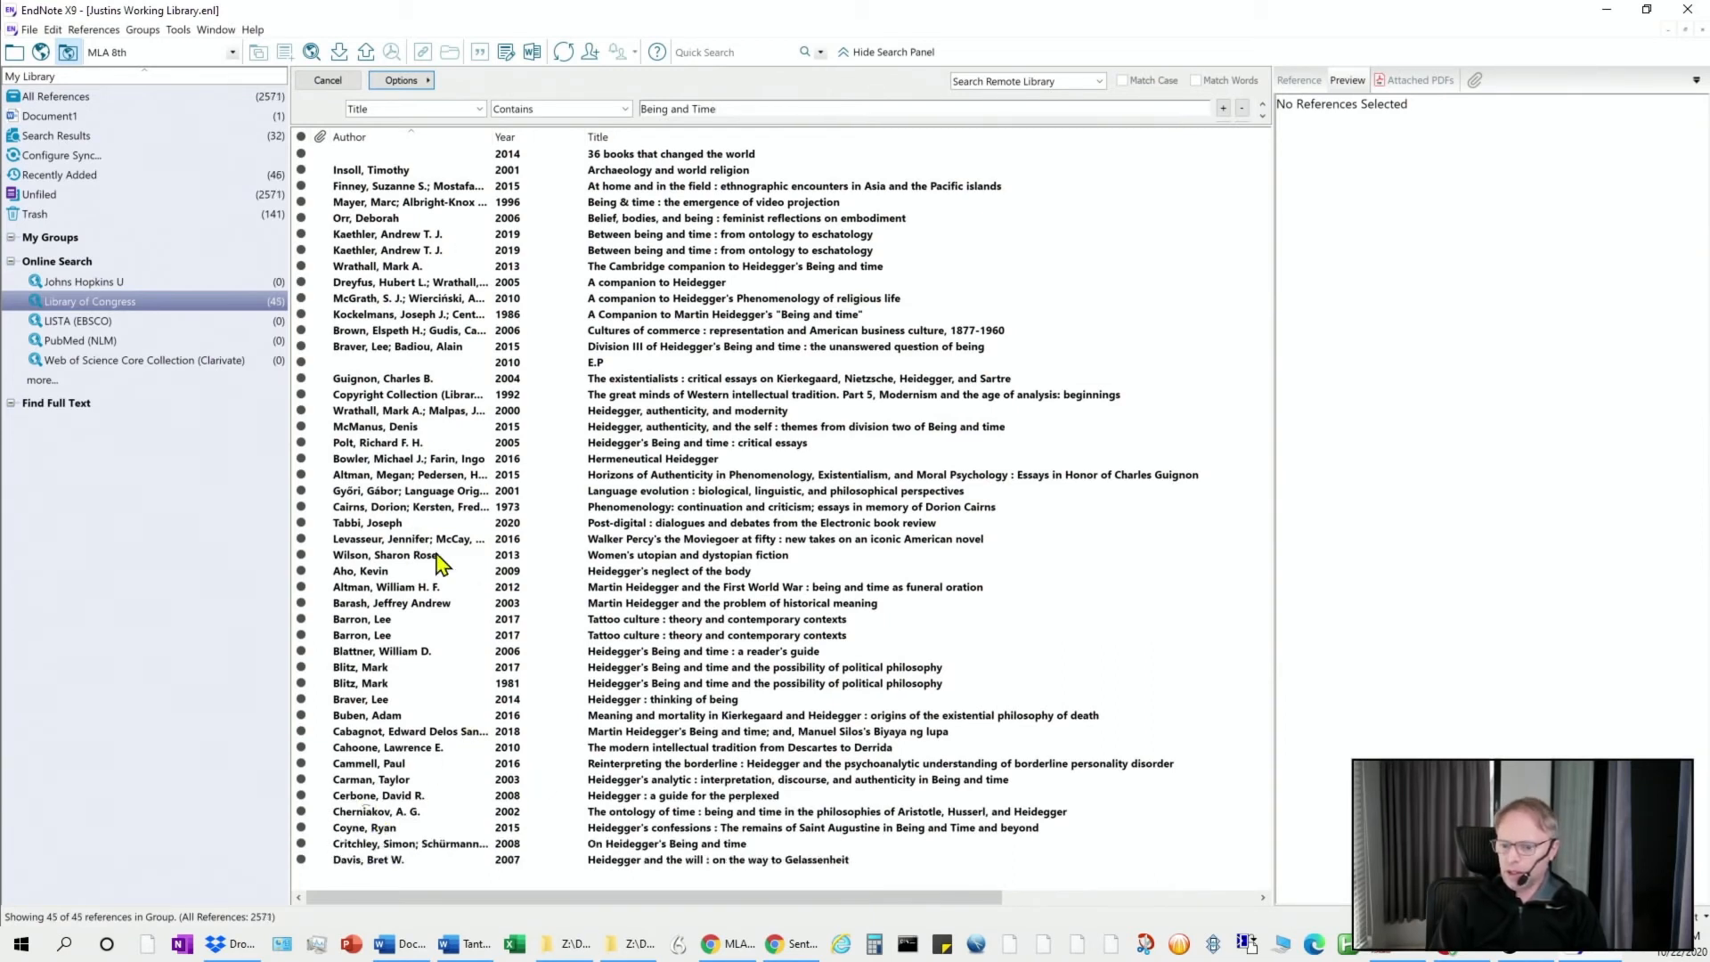
Preview "Heidegger and the will : on the way to Gelassenheit" in the Library of Congress results and display all references in the library
scroll(517, 648, "down", 3)
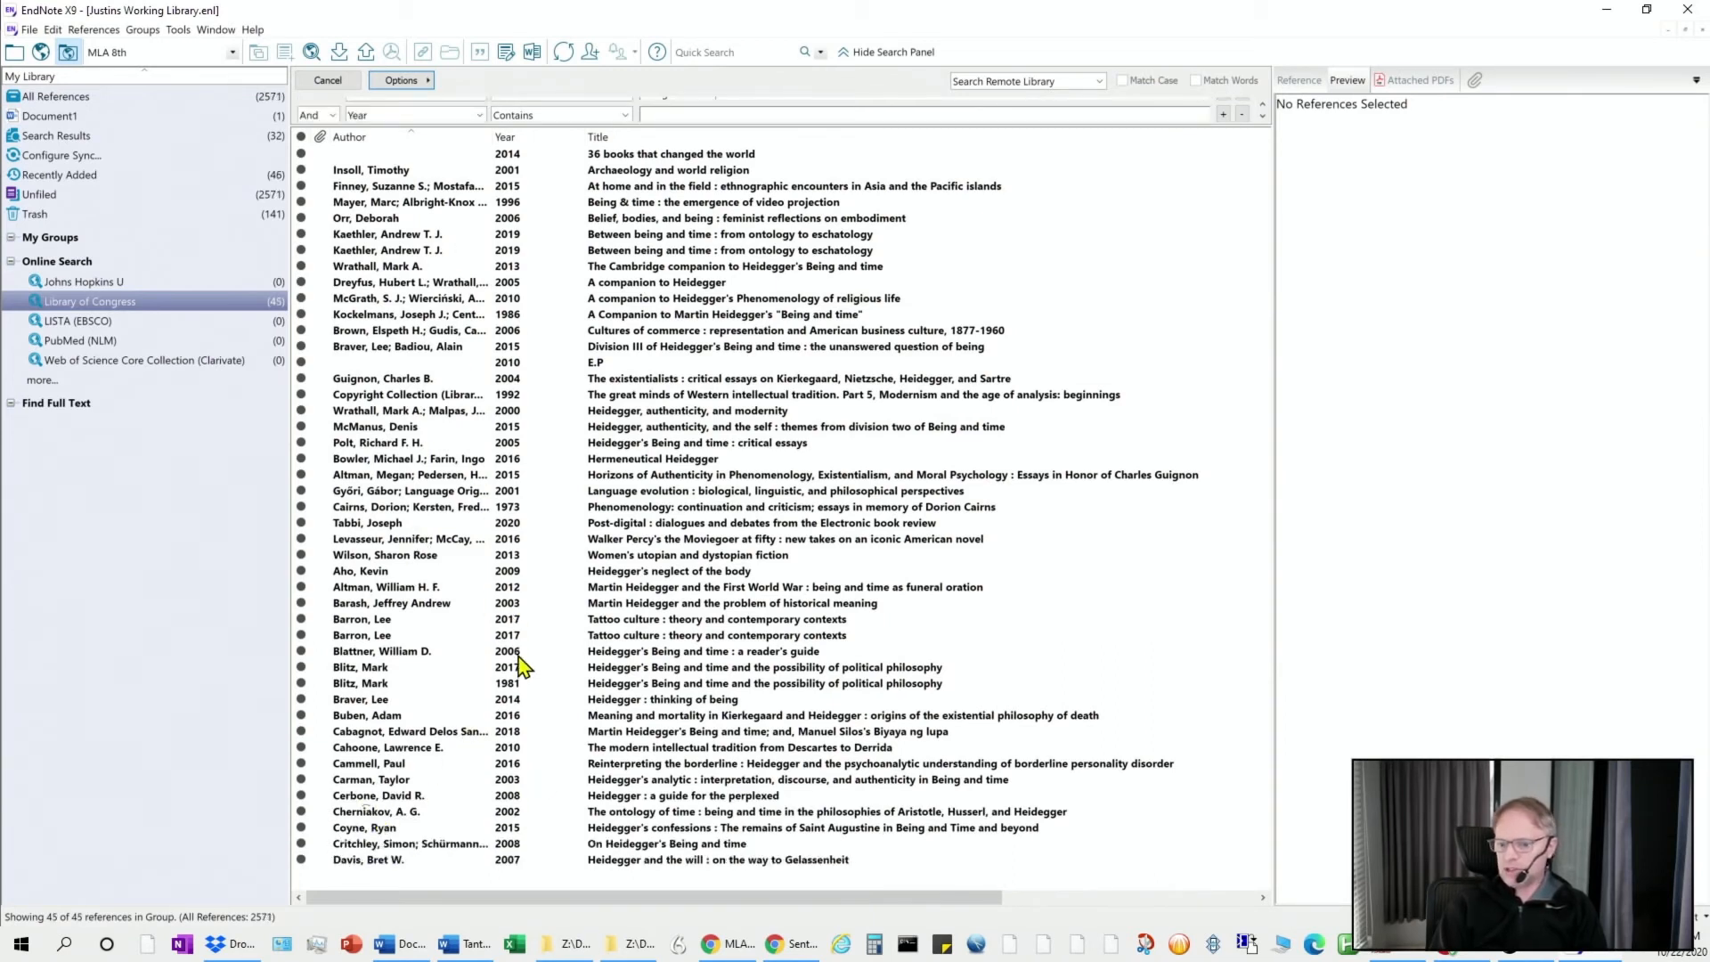
left_click(367, 860)
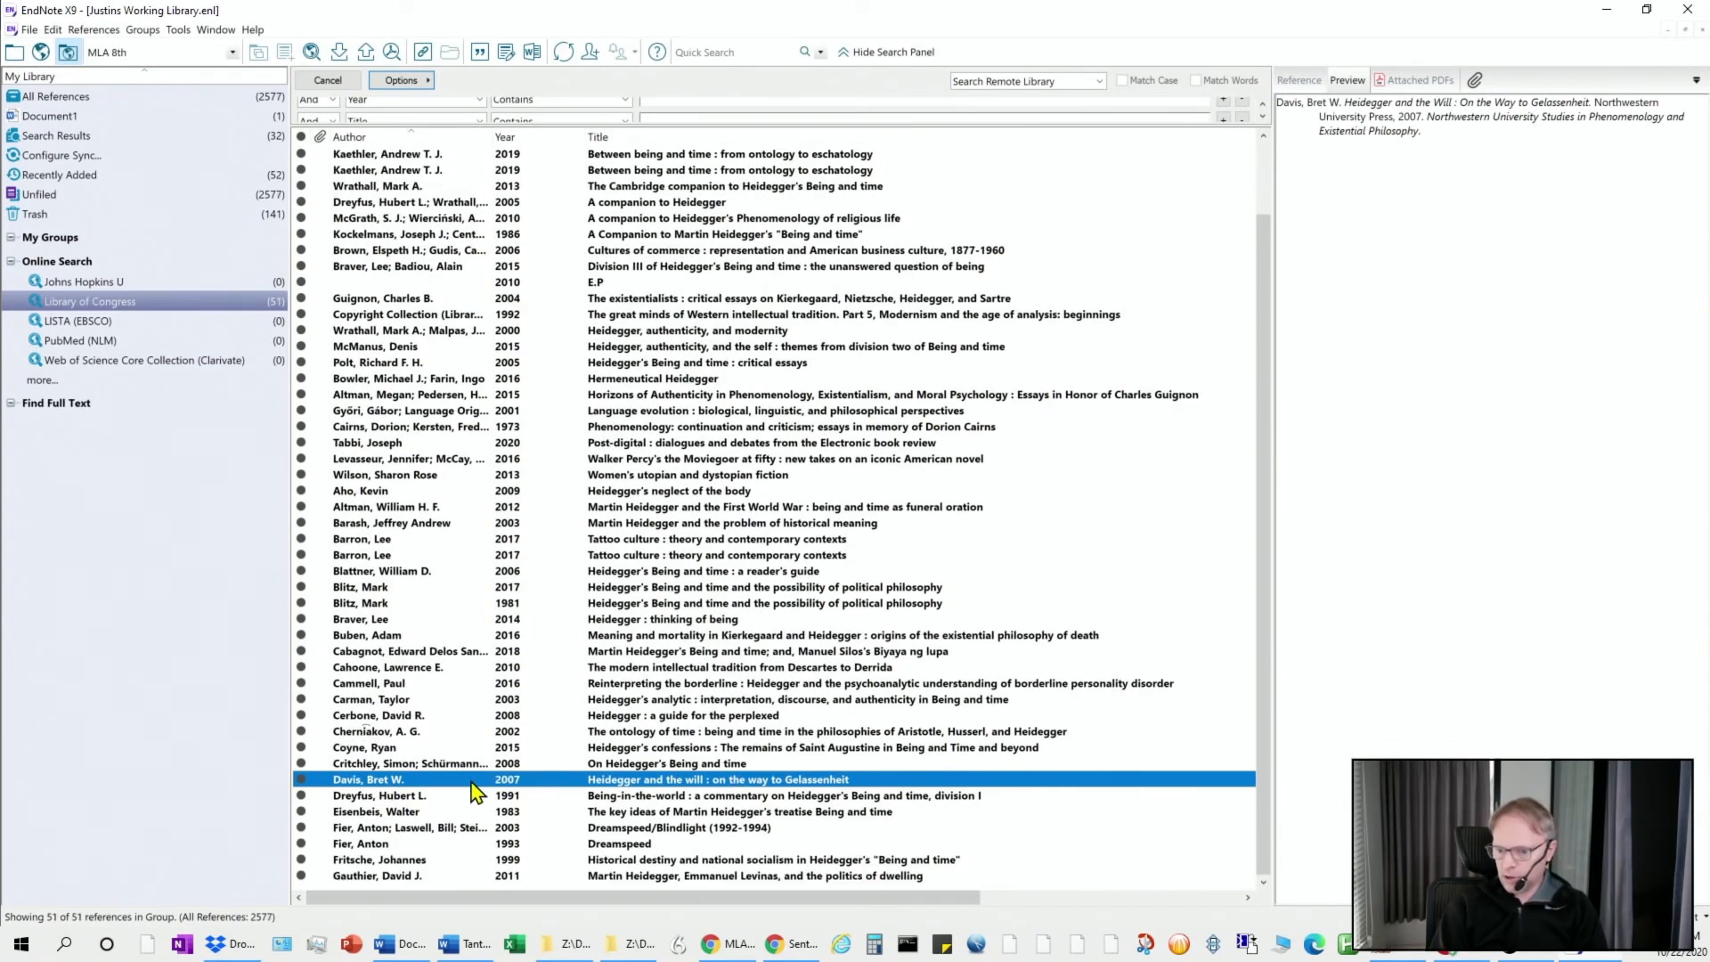
left_click(93, 100)
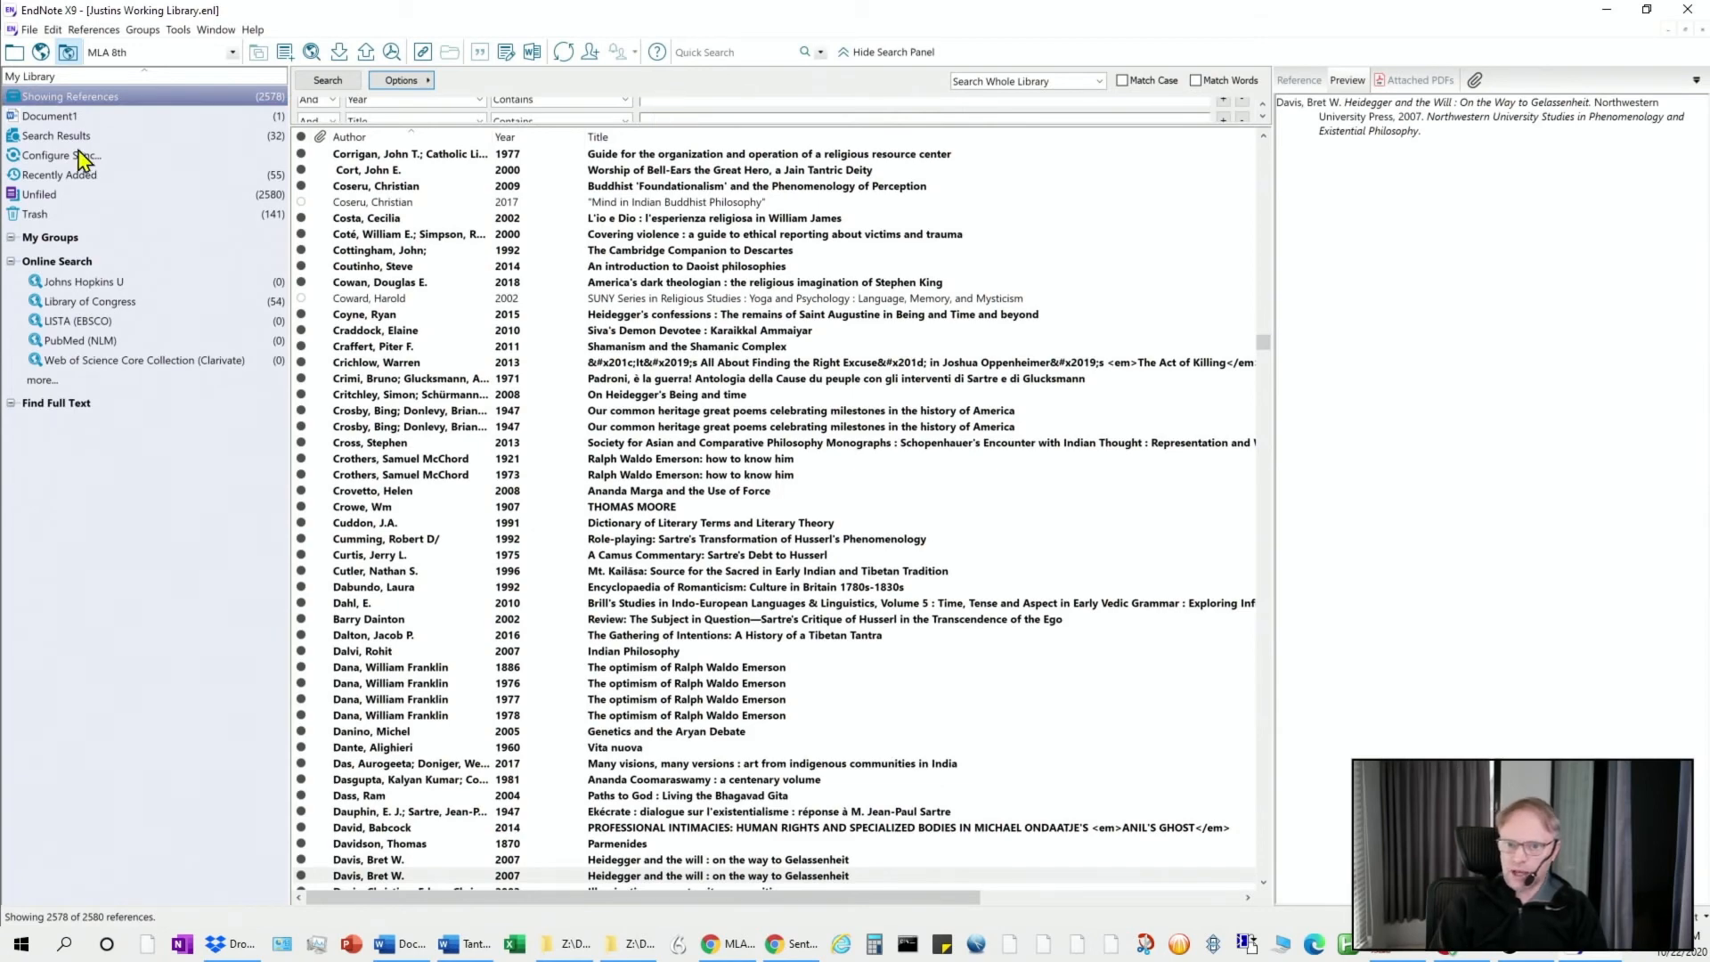
left_click(64, 118)
left_click(75, 96)
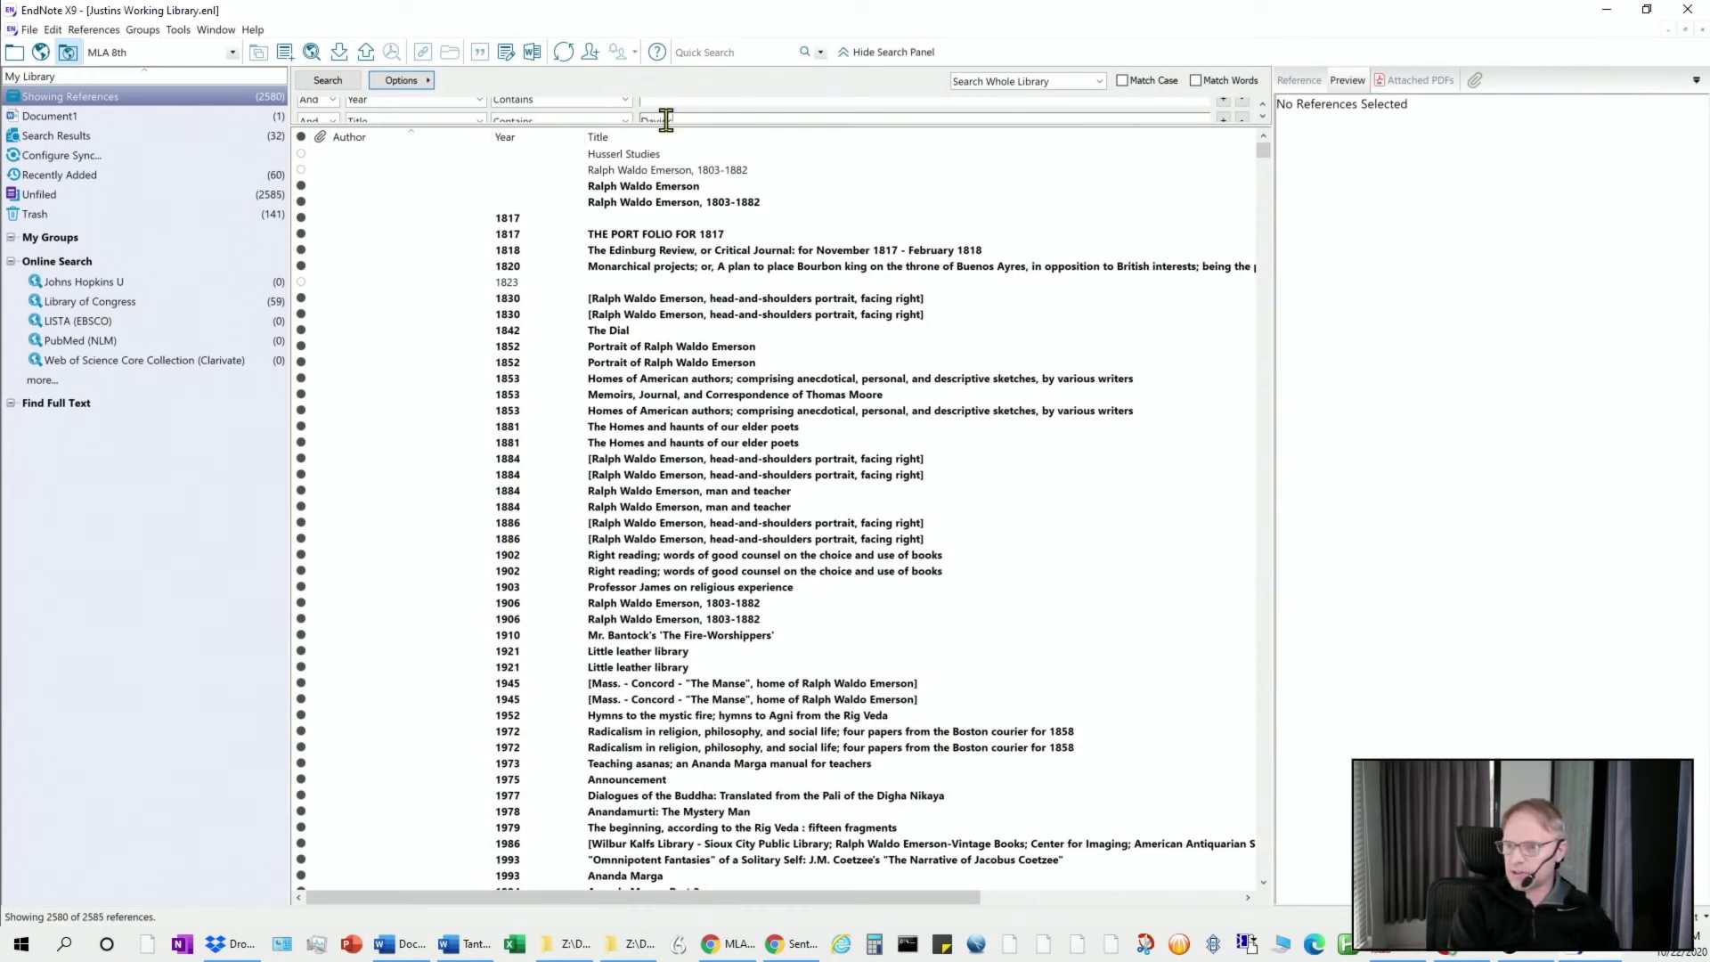
Search the whole library with the author's surname in lowercase as the Title criterion
key("BackSpace")
key("BackSpace")
key("BackSpace")
key("BackSpace")
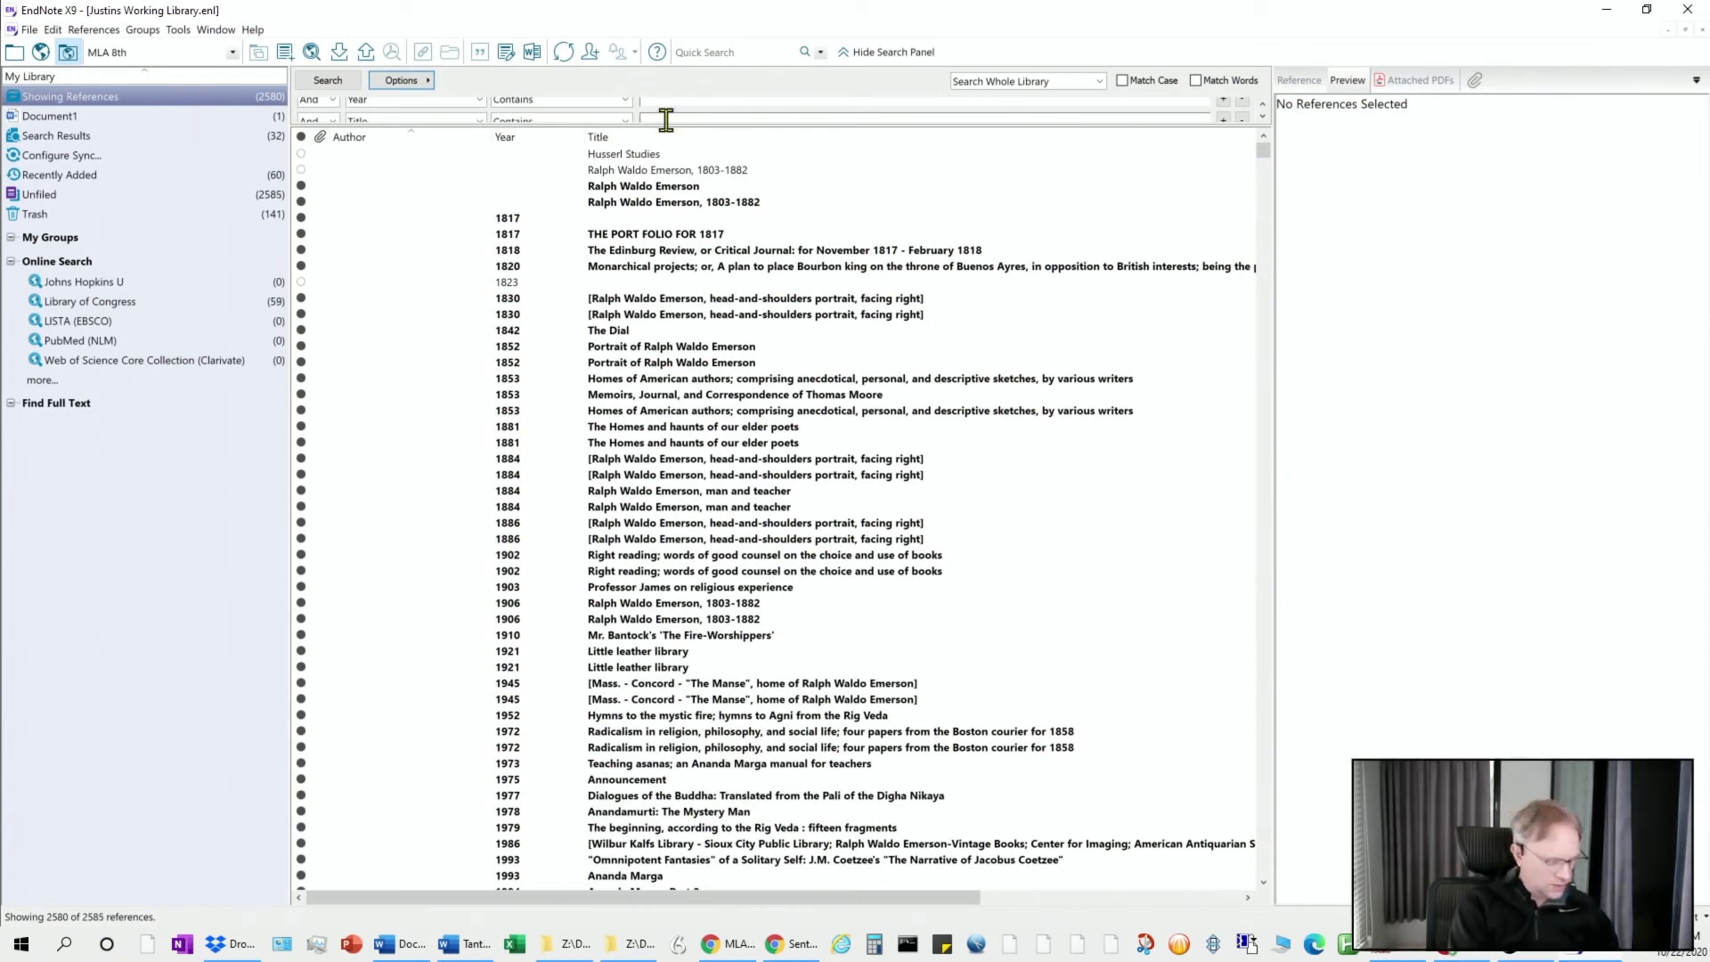
key("Return")
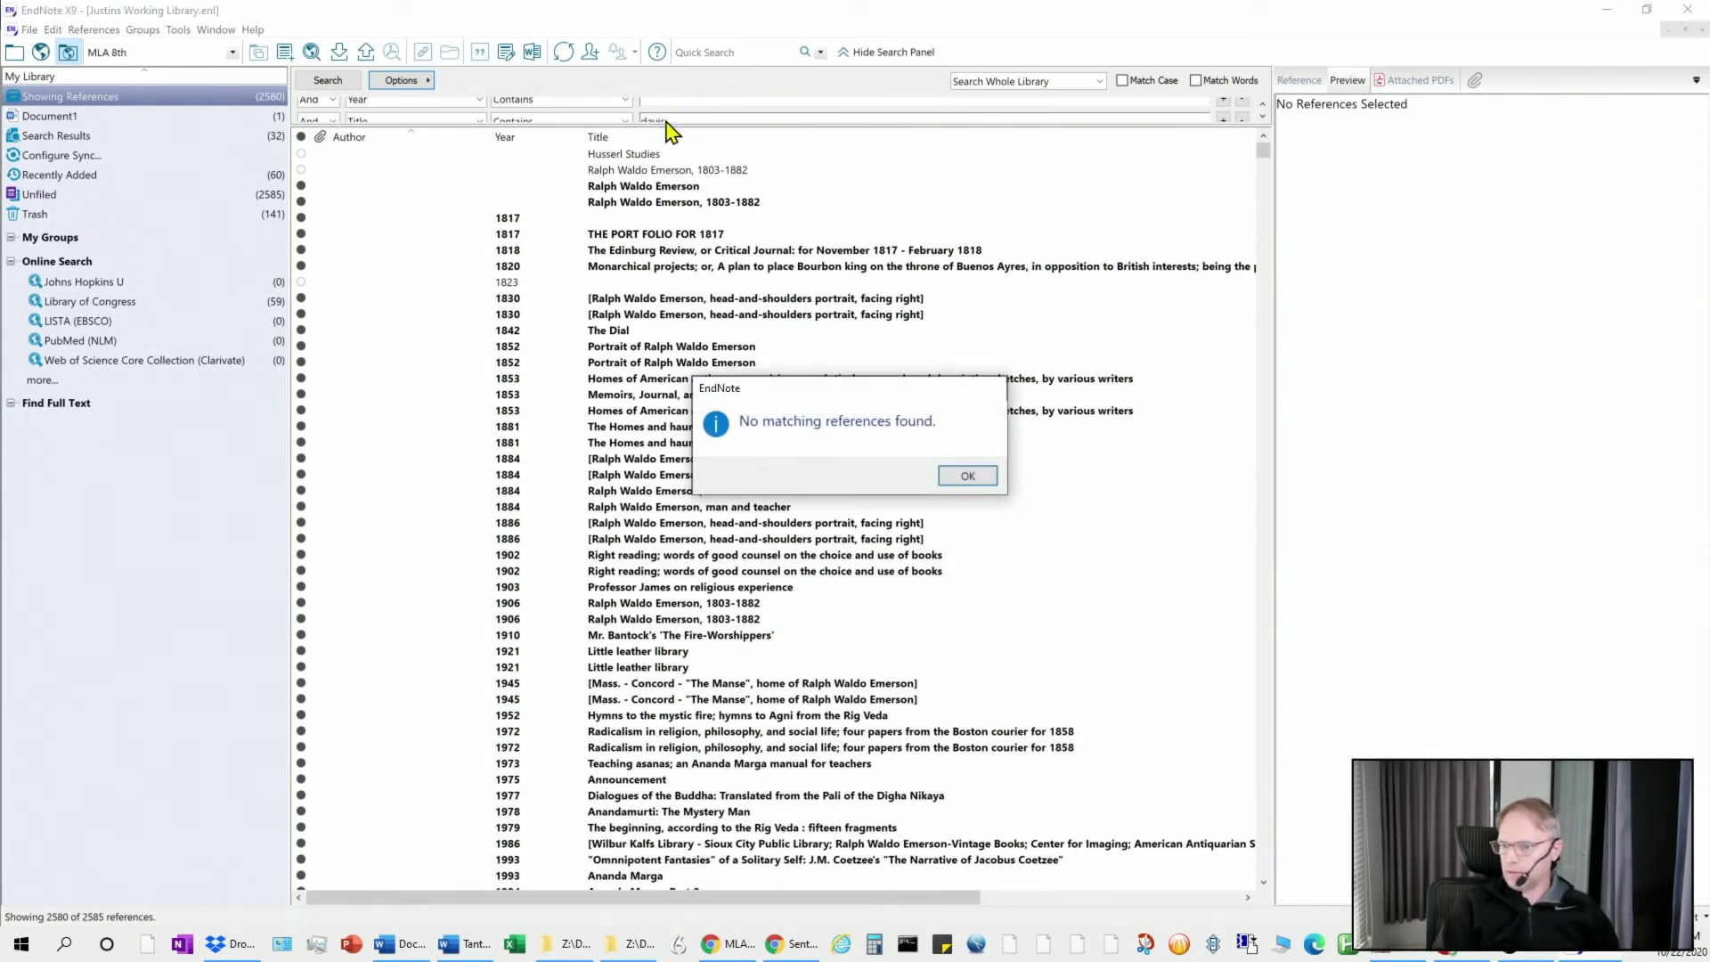
left_click(968, 477)
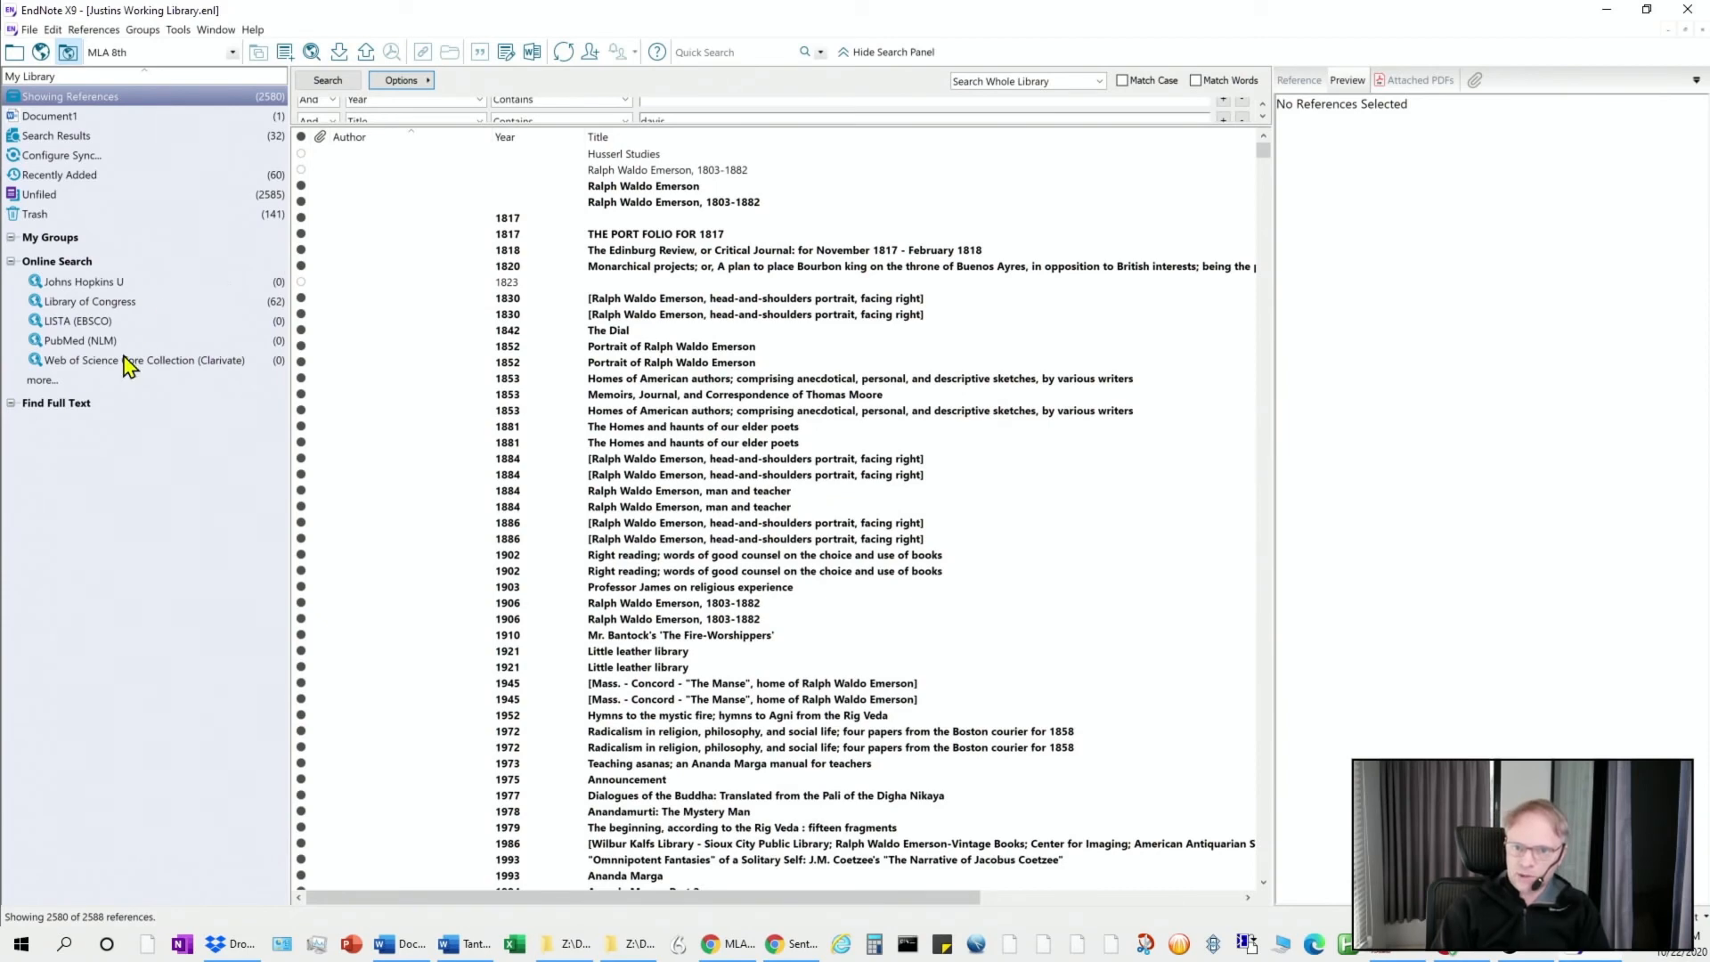
Select "Heidegger and the will : on the way to Gelassenheit" in the Library of Congress results and view the options for copying it to another library
left_click(109, 306)
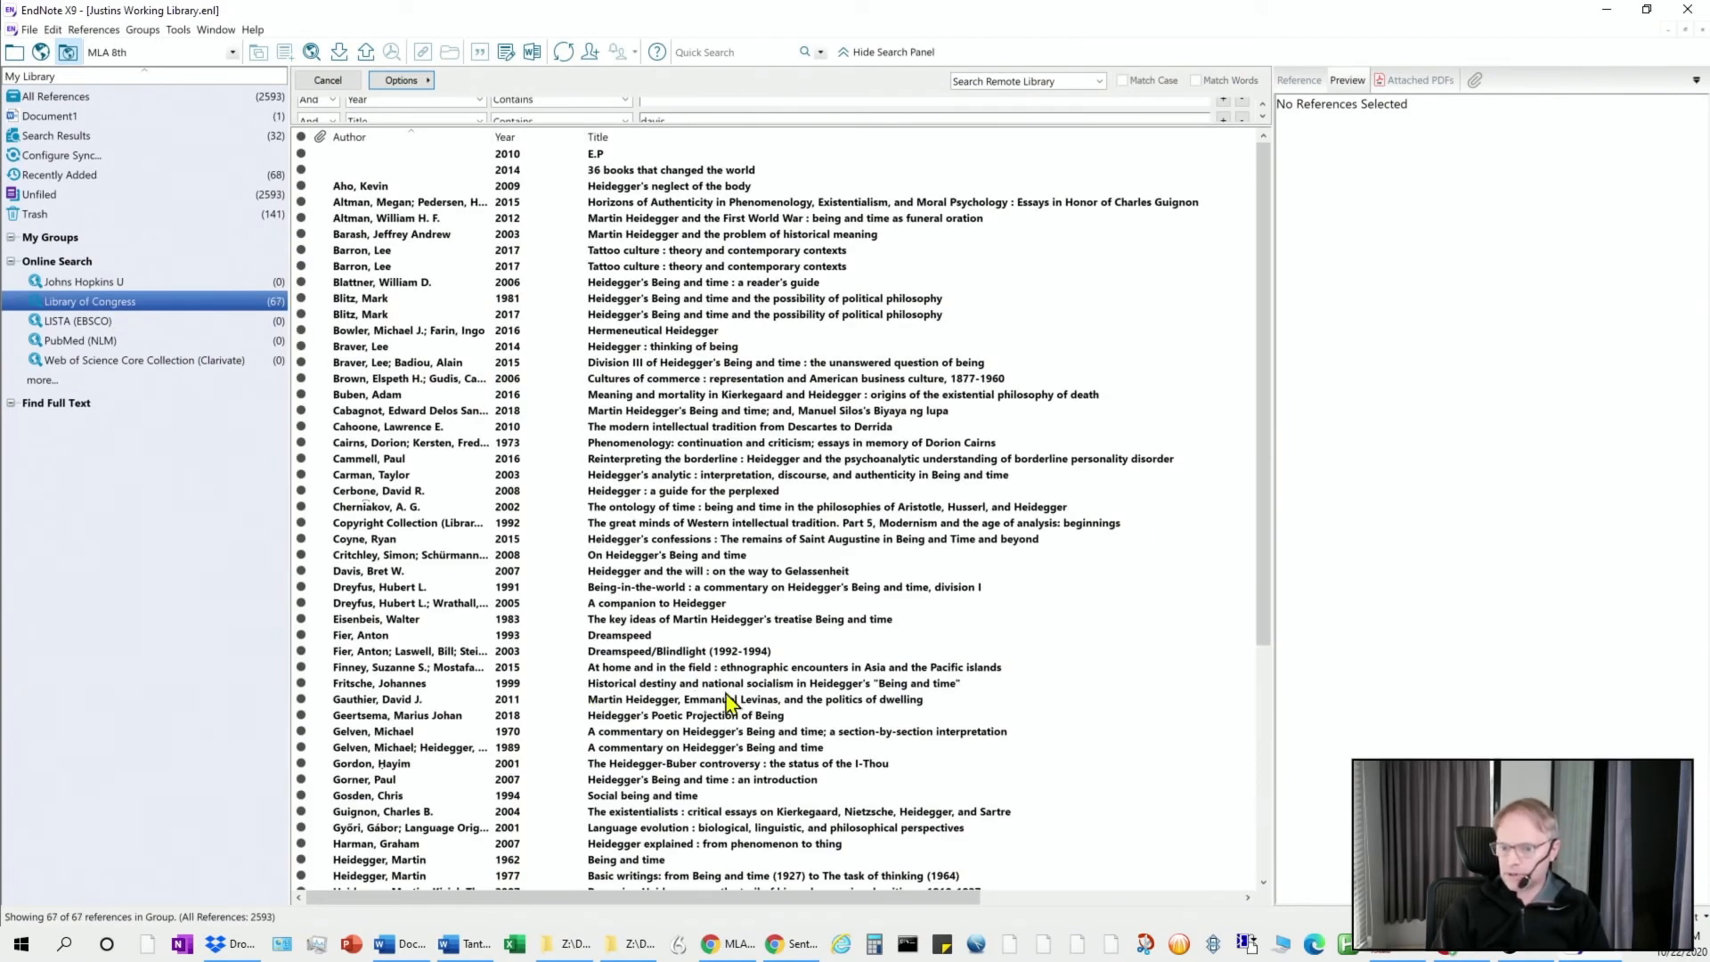
left_click_drag(1271, 335, 1290, 713)
scroll(446, 552, "up", 6)
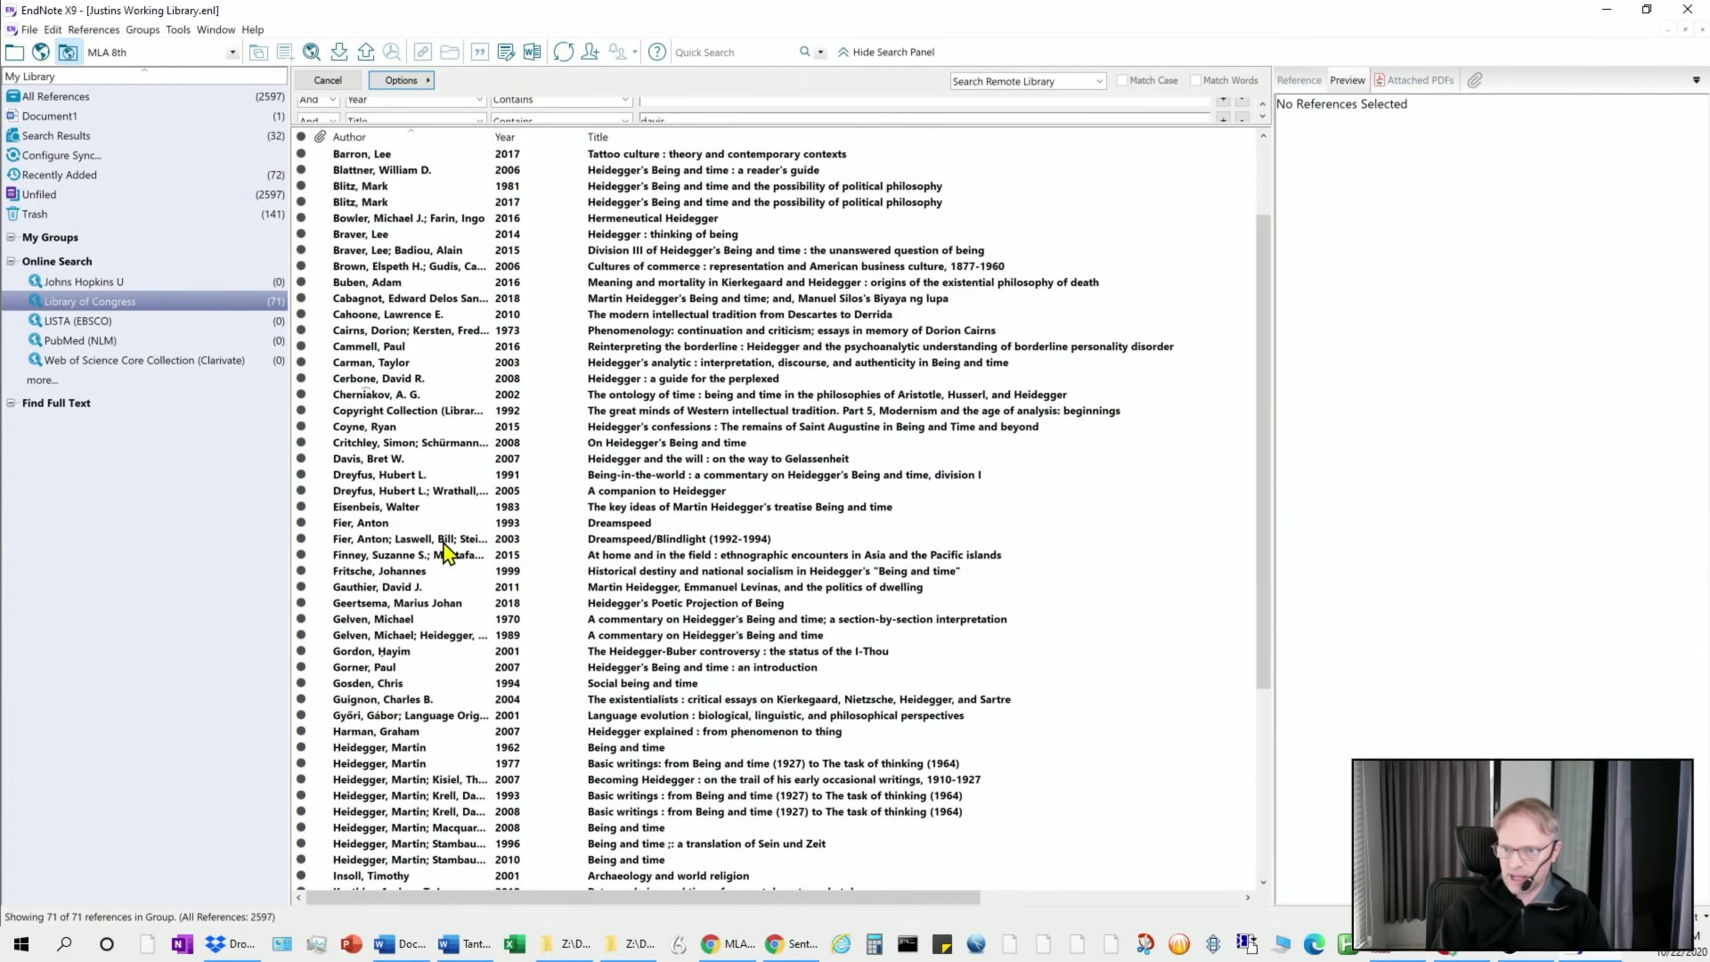
left_click(367, 459)
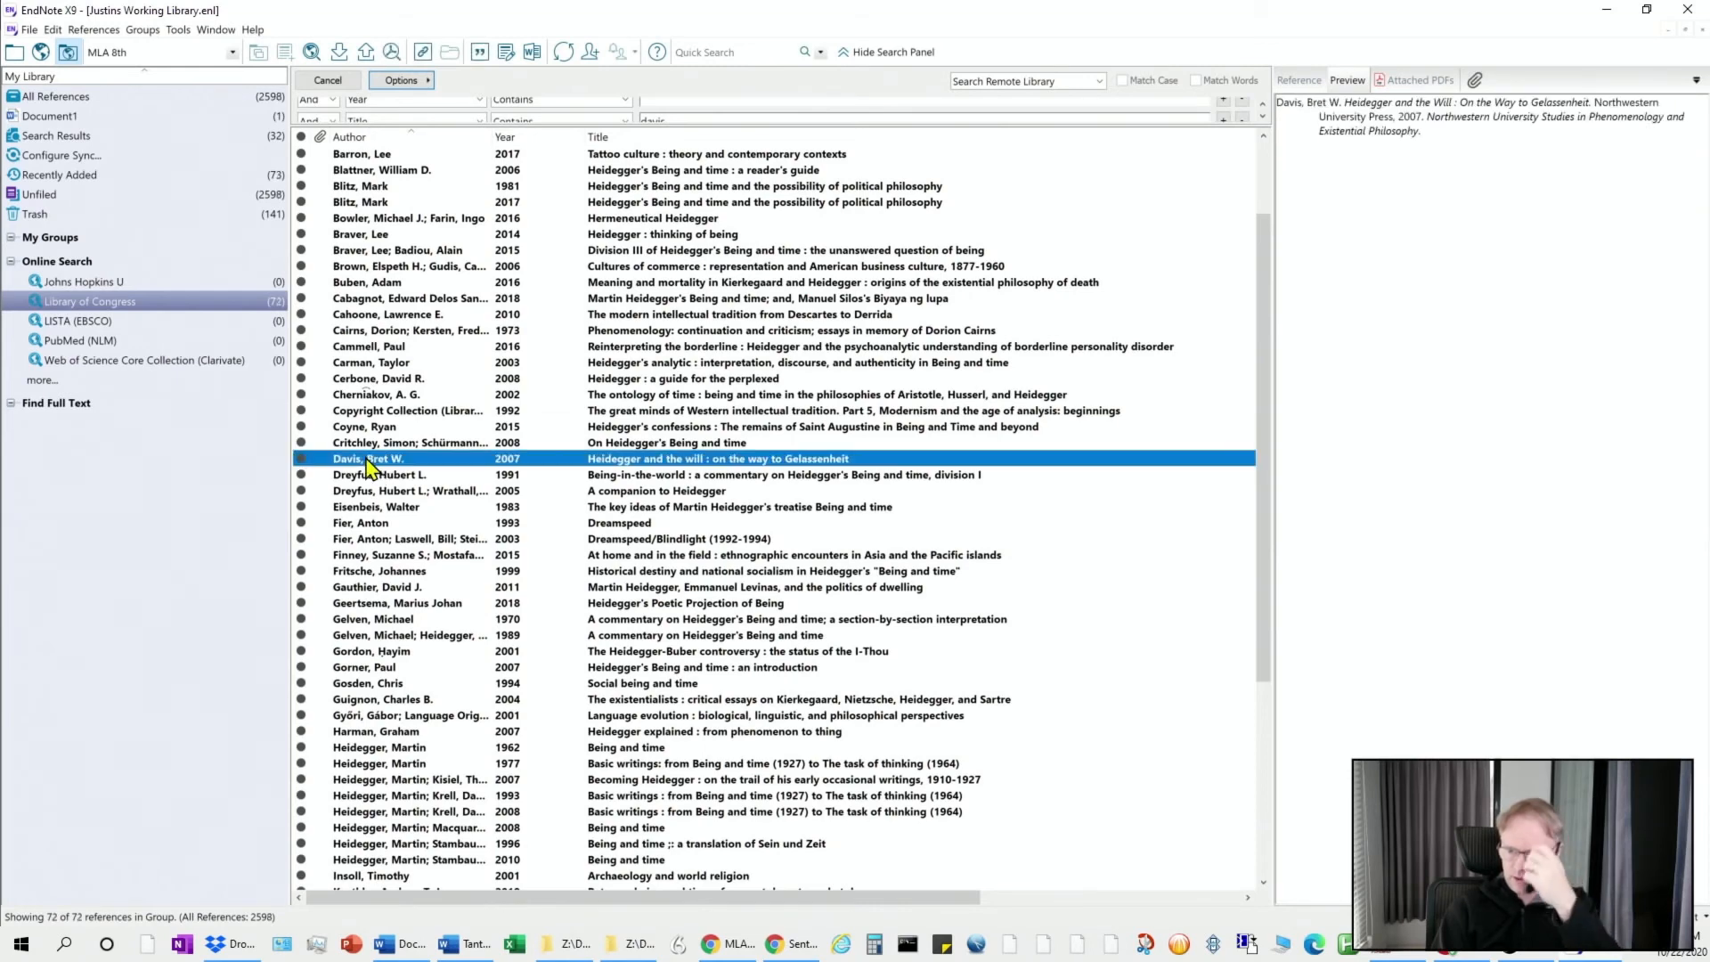
right_click(367, 460)
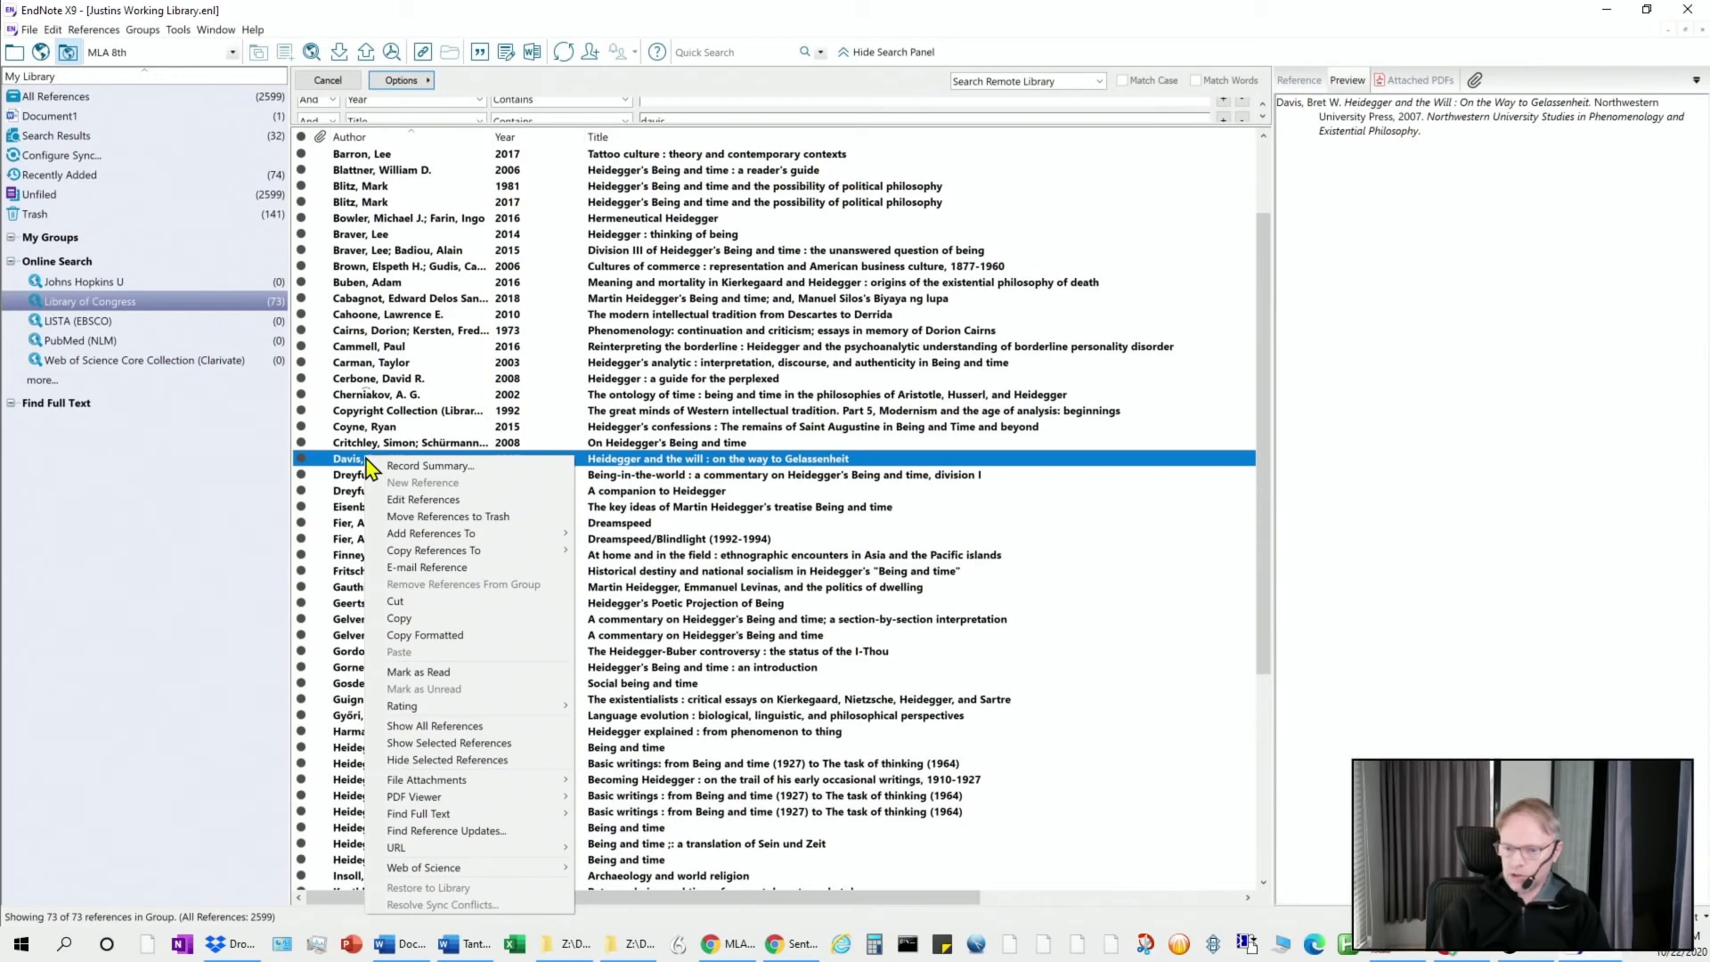
mouse_move(495, 537)
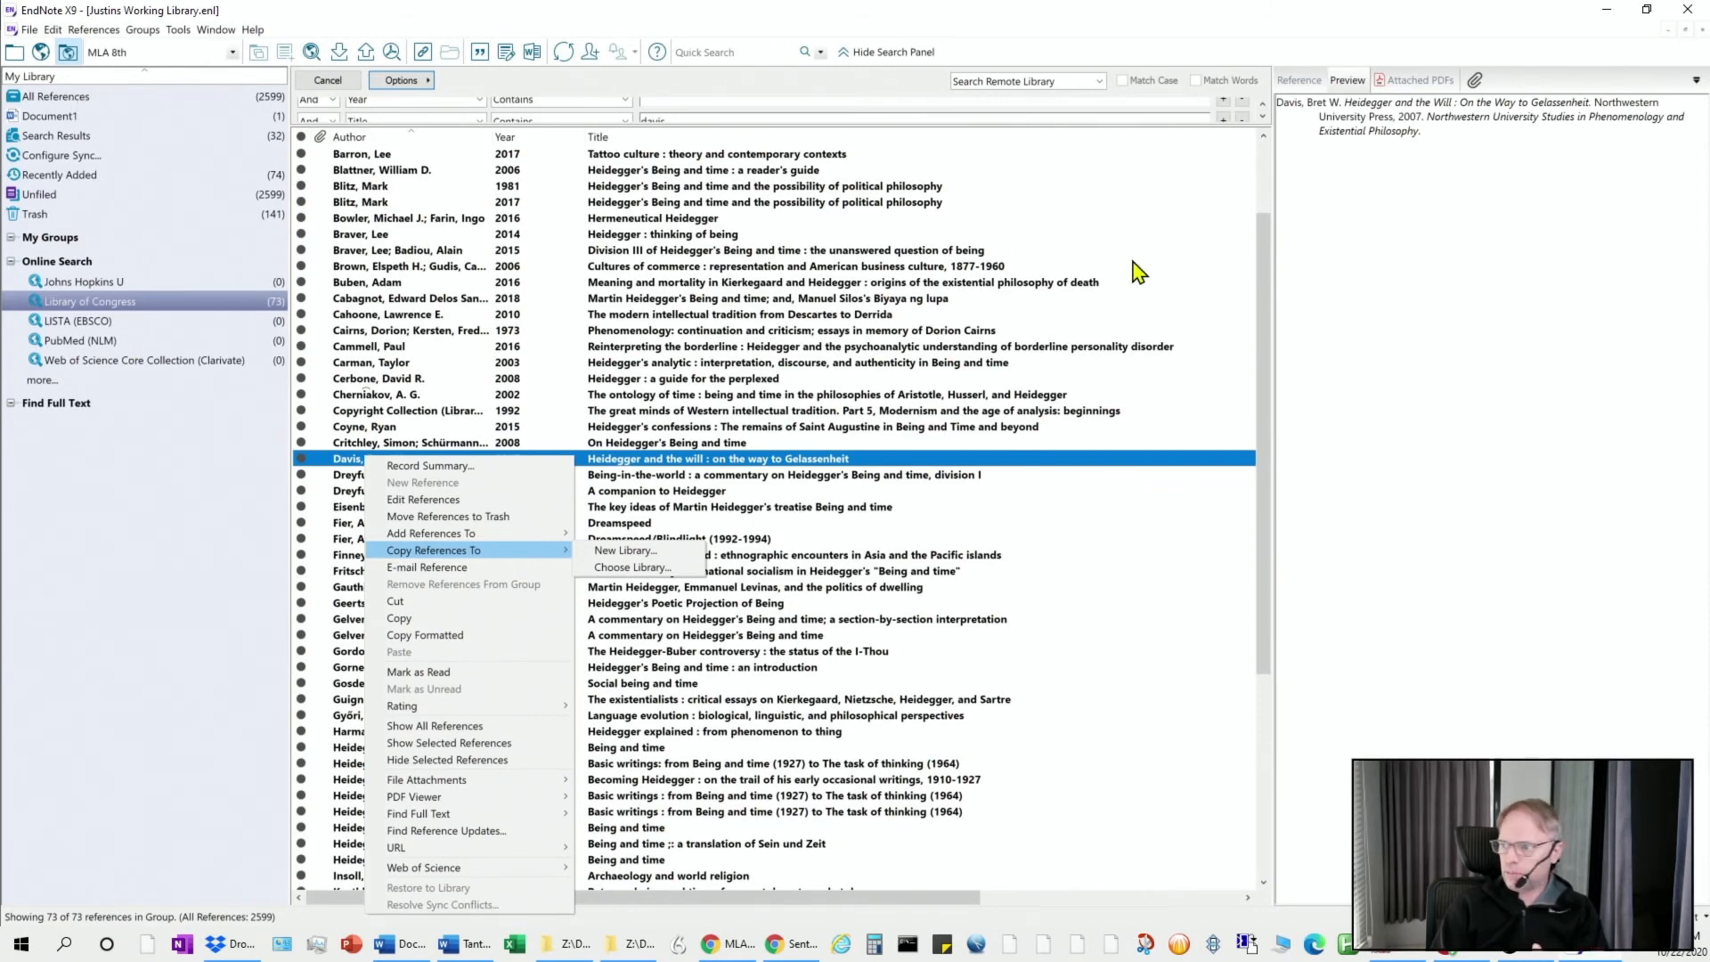
left_click(742, 458)
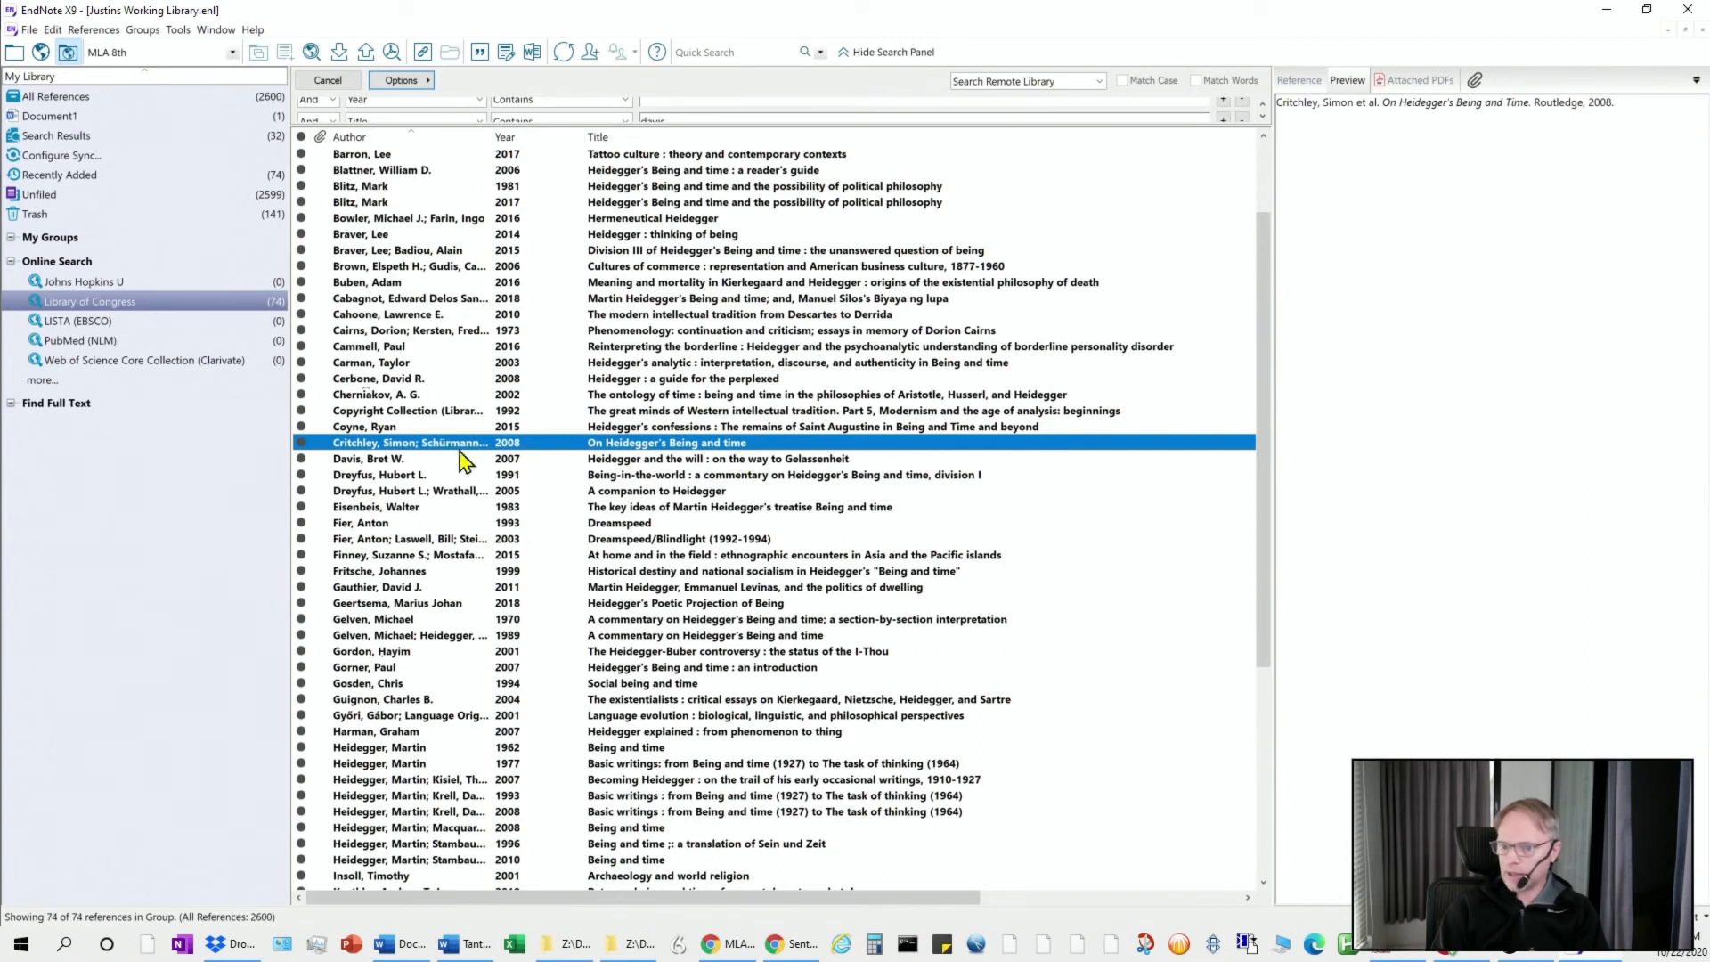
Open the full record of "Heidegger and the will", close it and display all references in the library
left_click(377, 458)
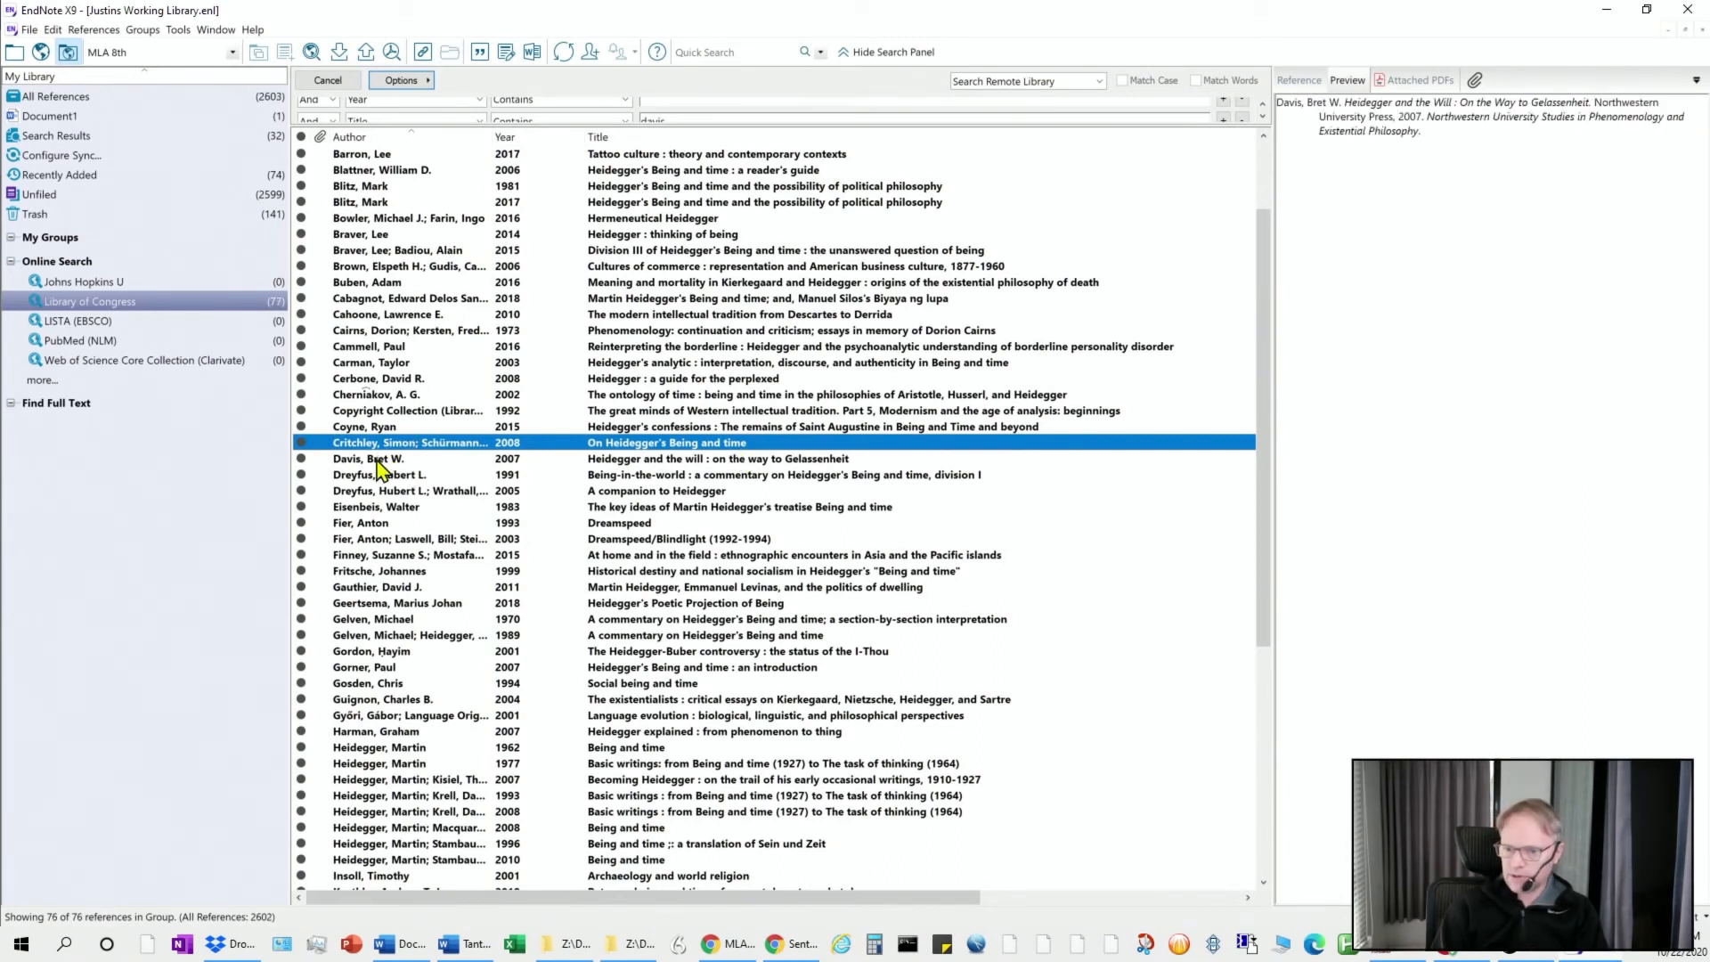
double_click(376, 461)
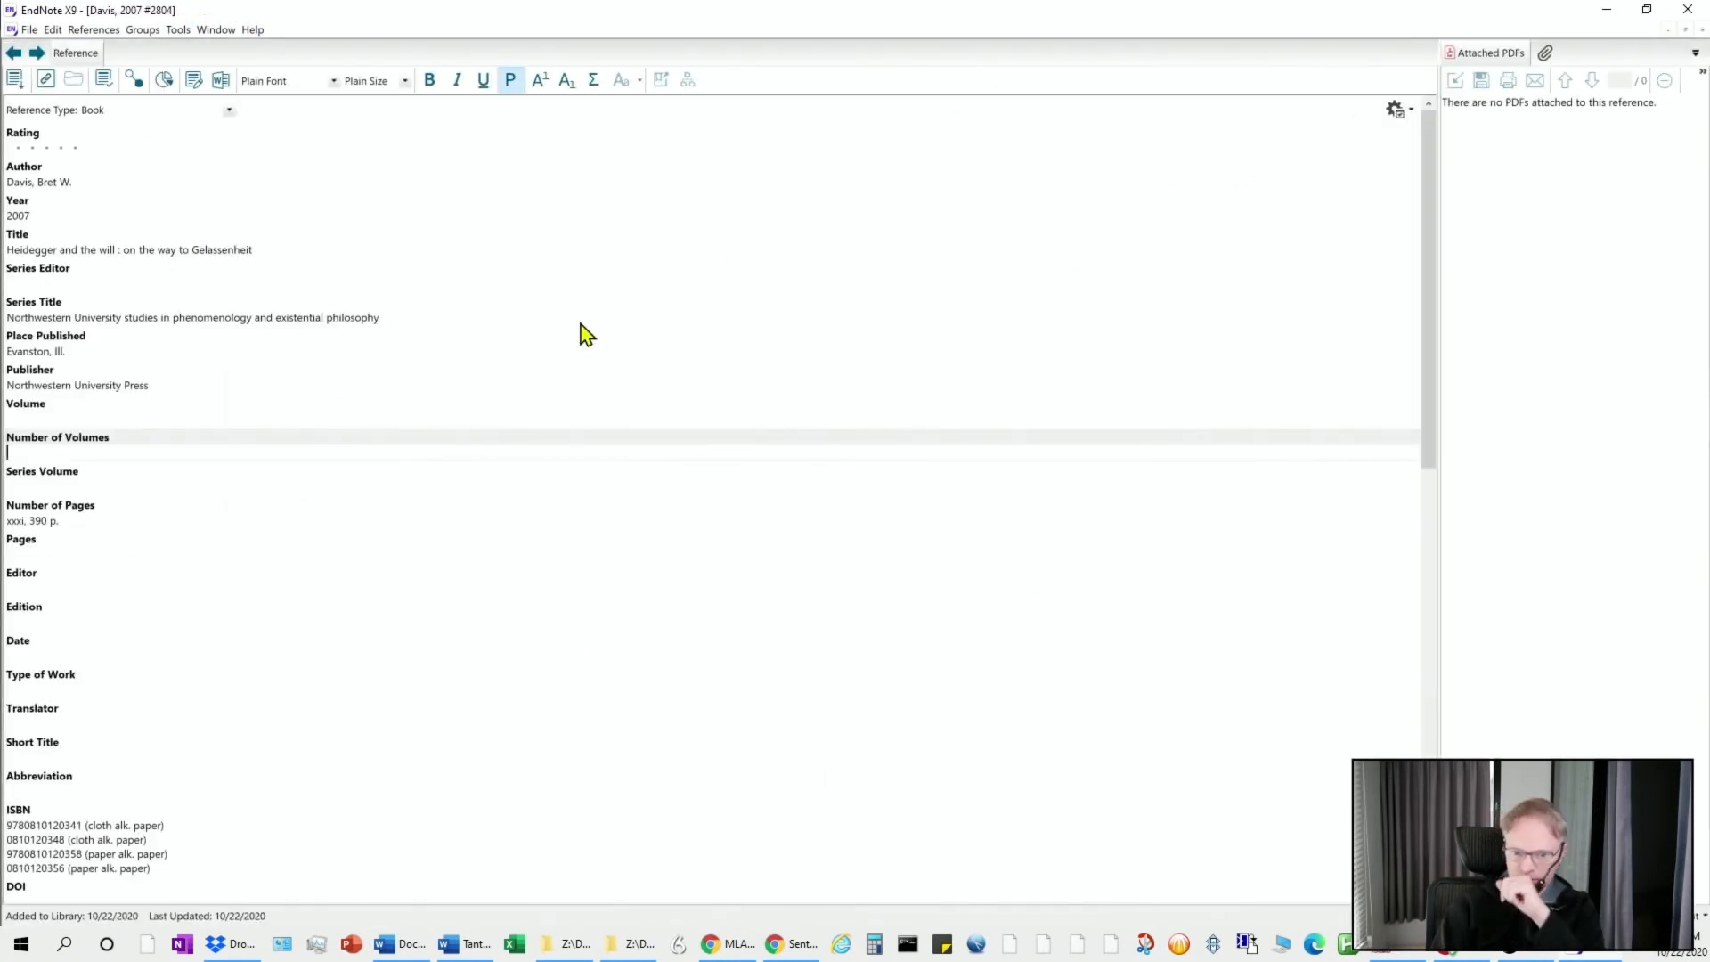
left_click(1703, 30)
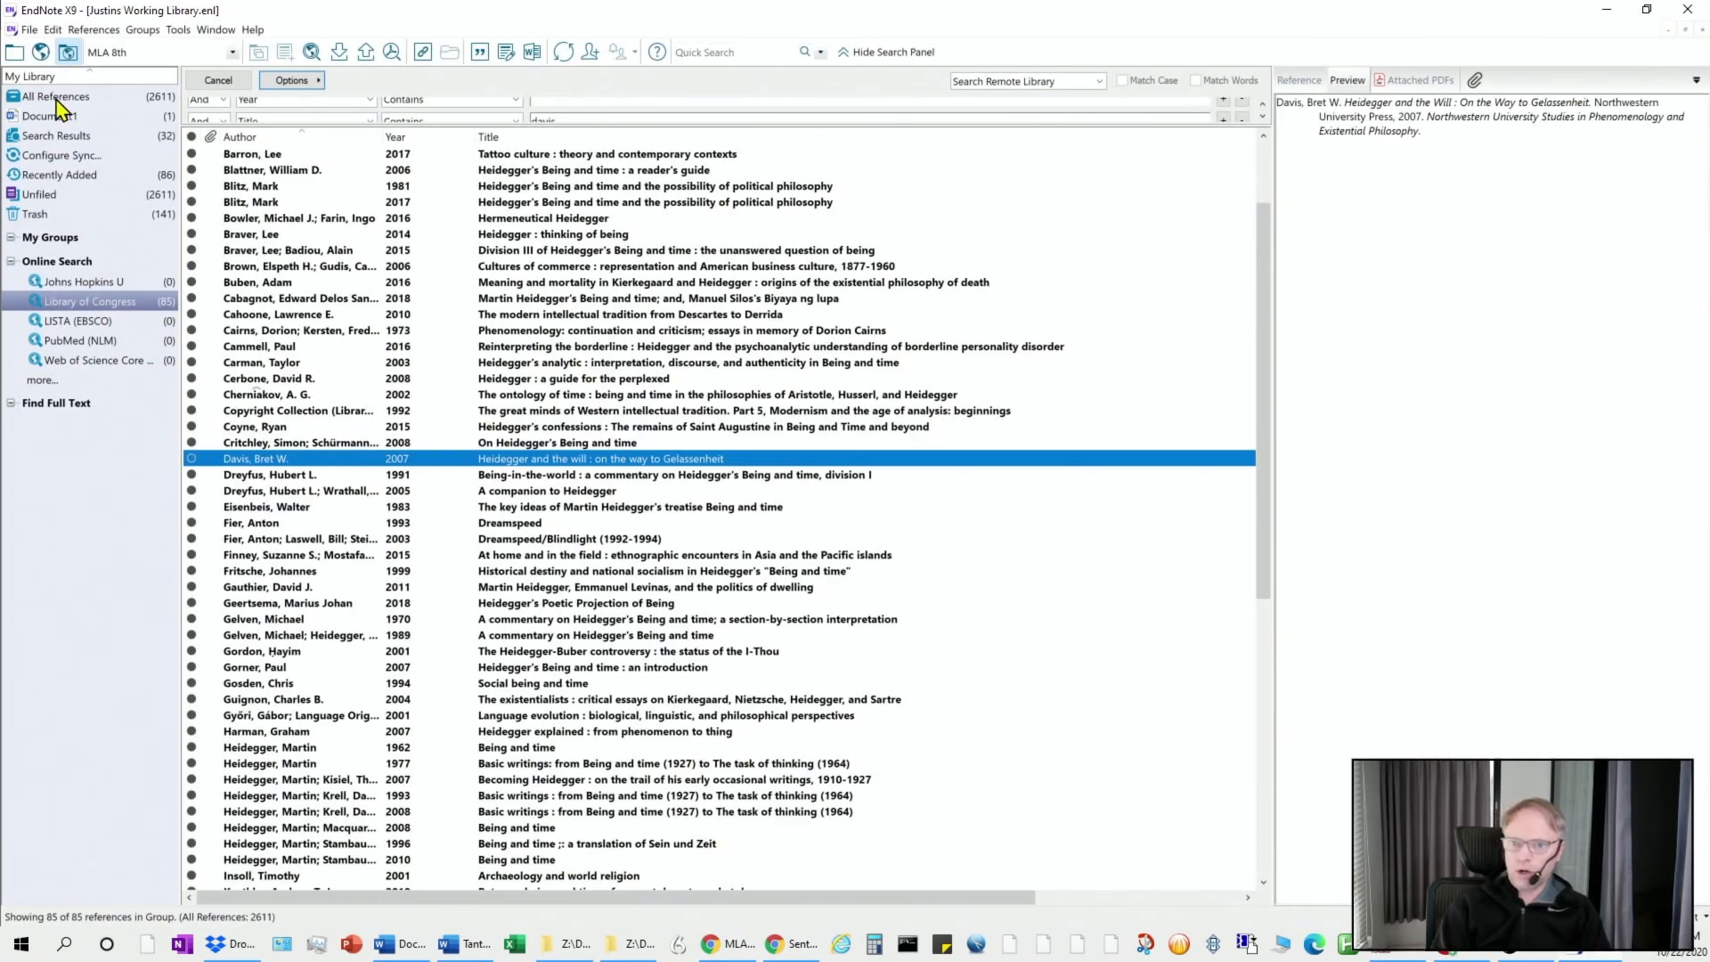
left_click(57, 101)
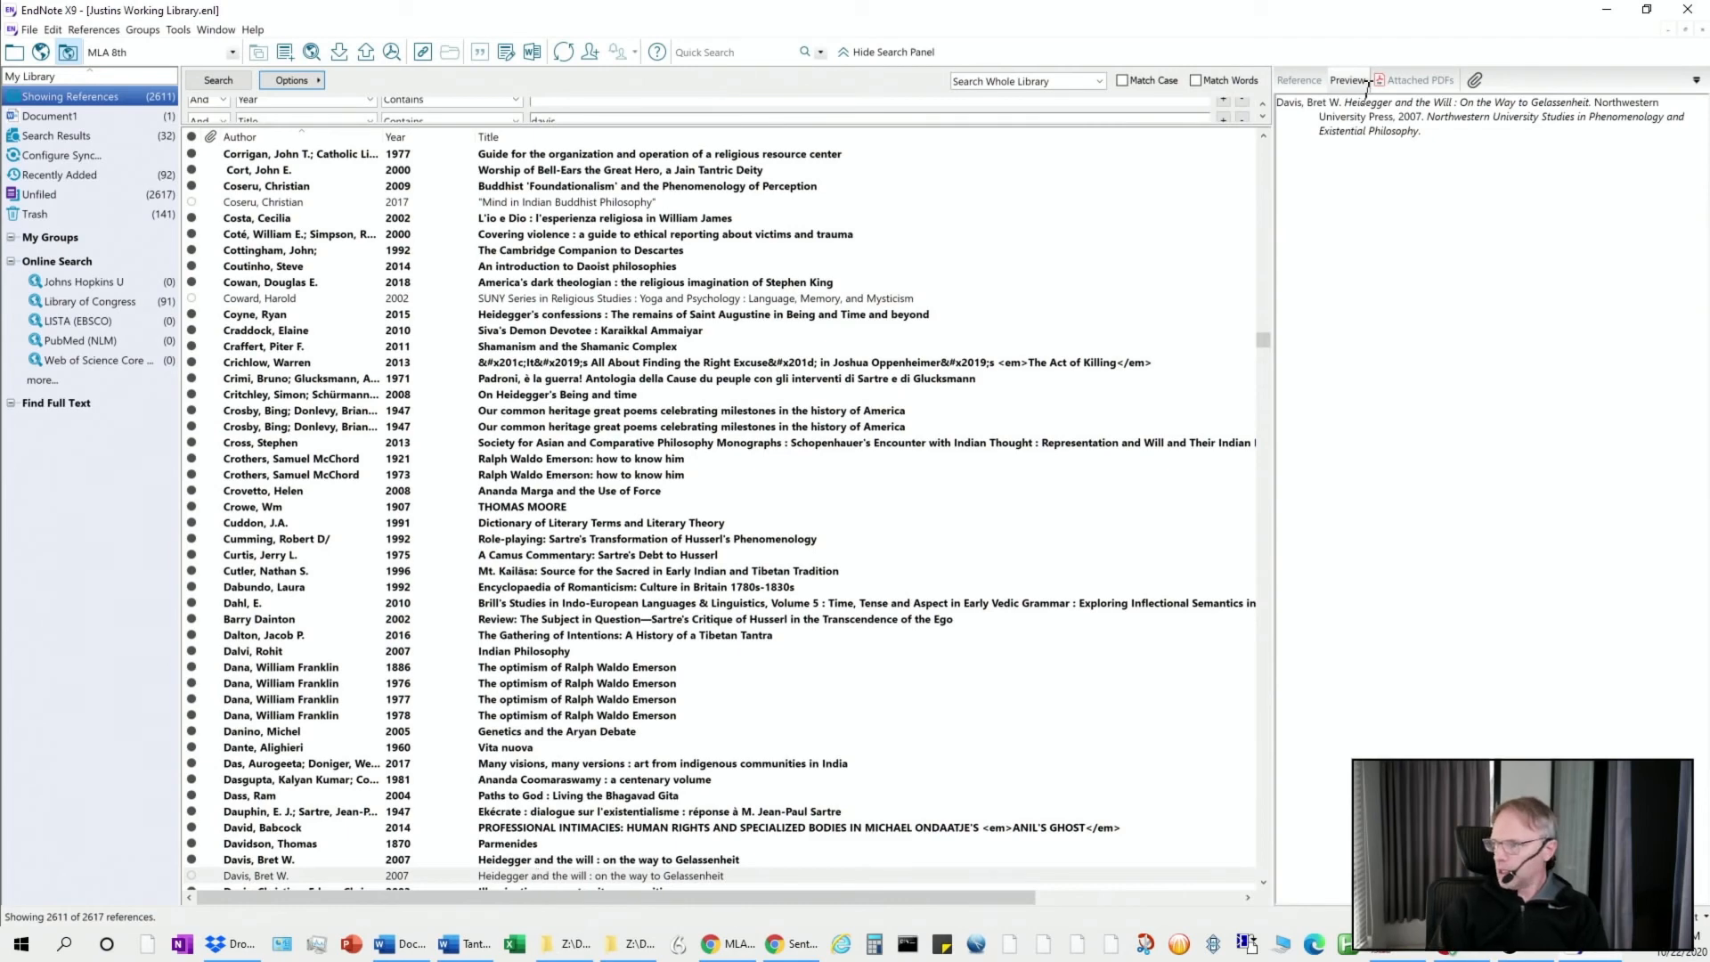
Switch to Chrome, search Google for "jstor" and open the JSTOR home page
left_click(1604, 15)
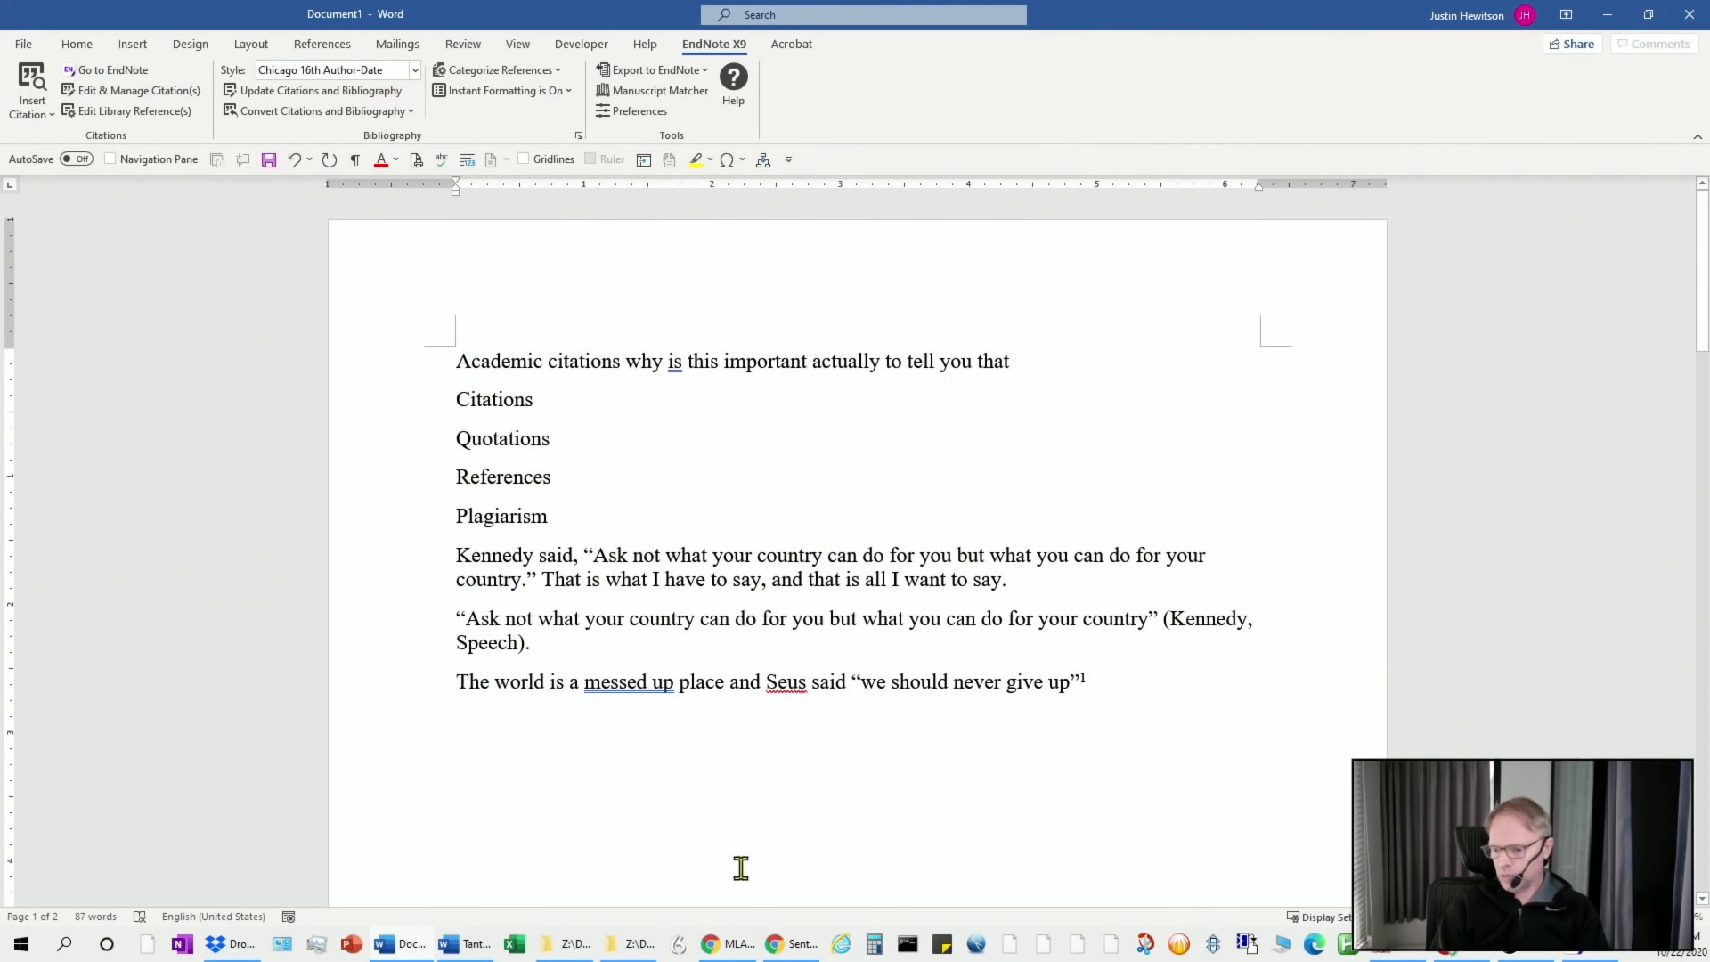
left_click(729, 945)
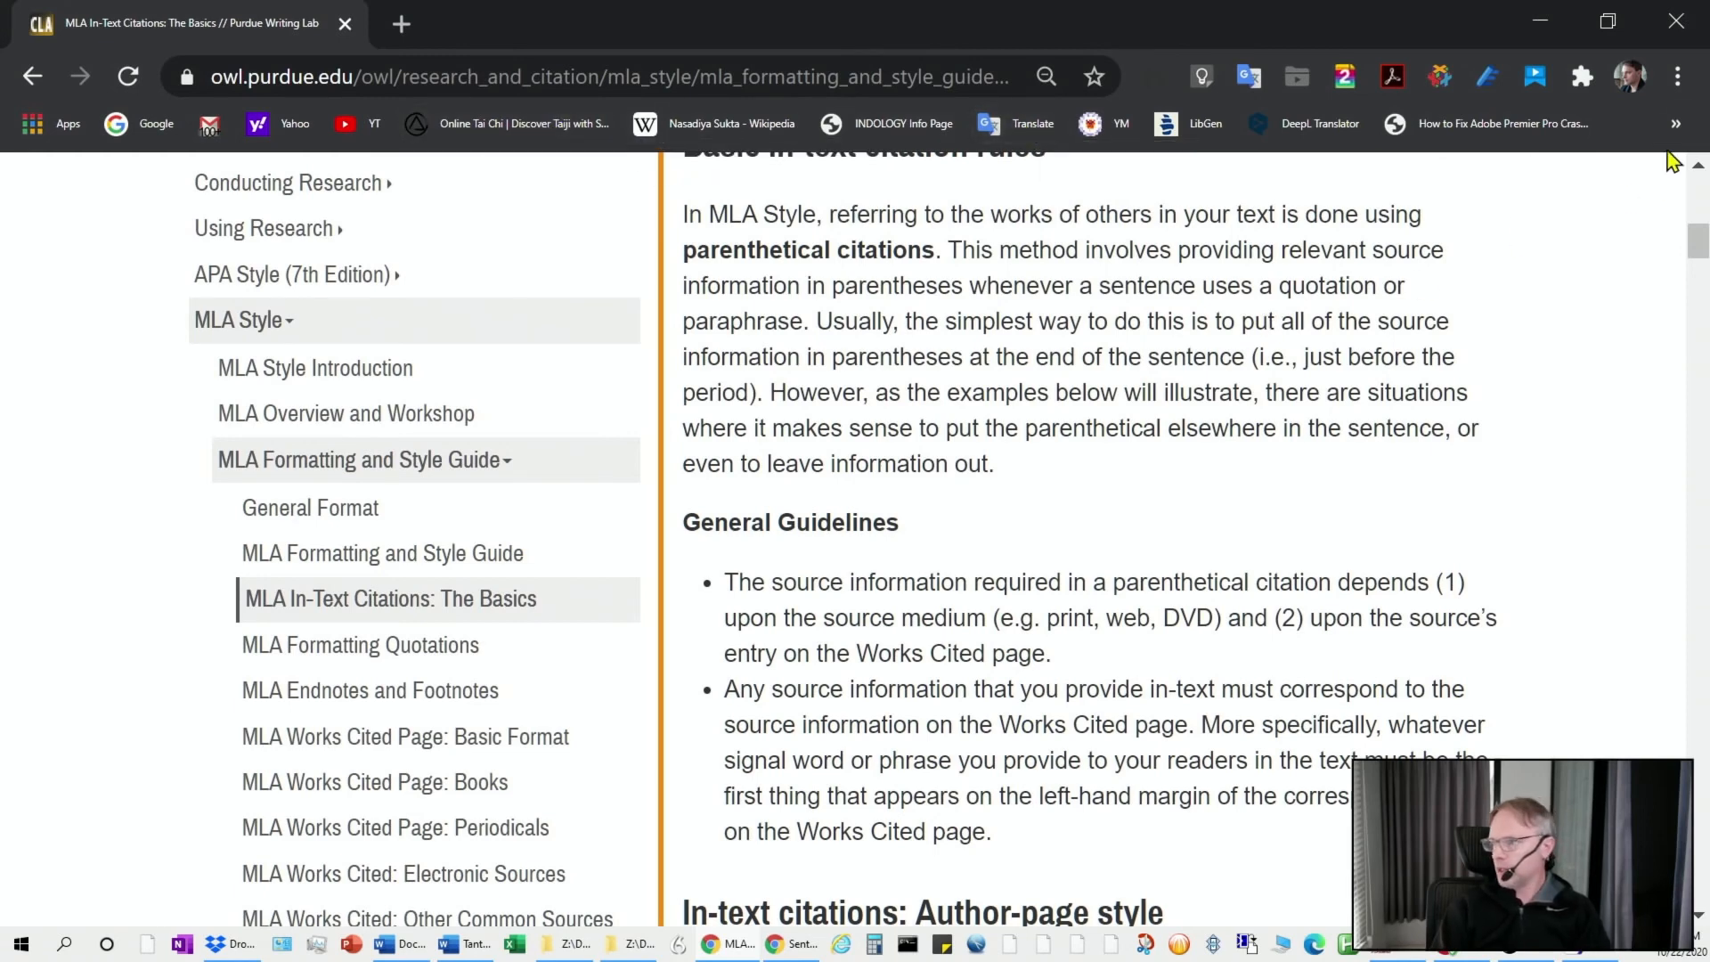
left_click(492, 77)
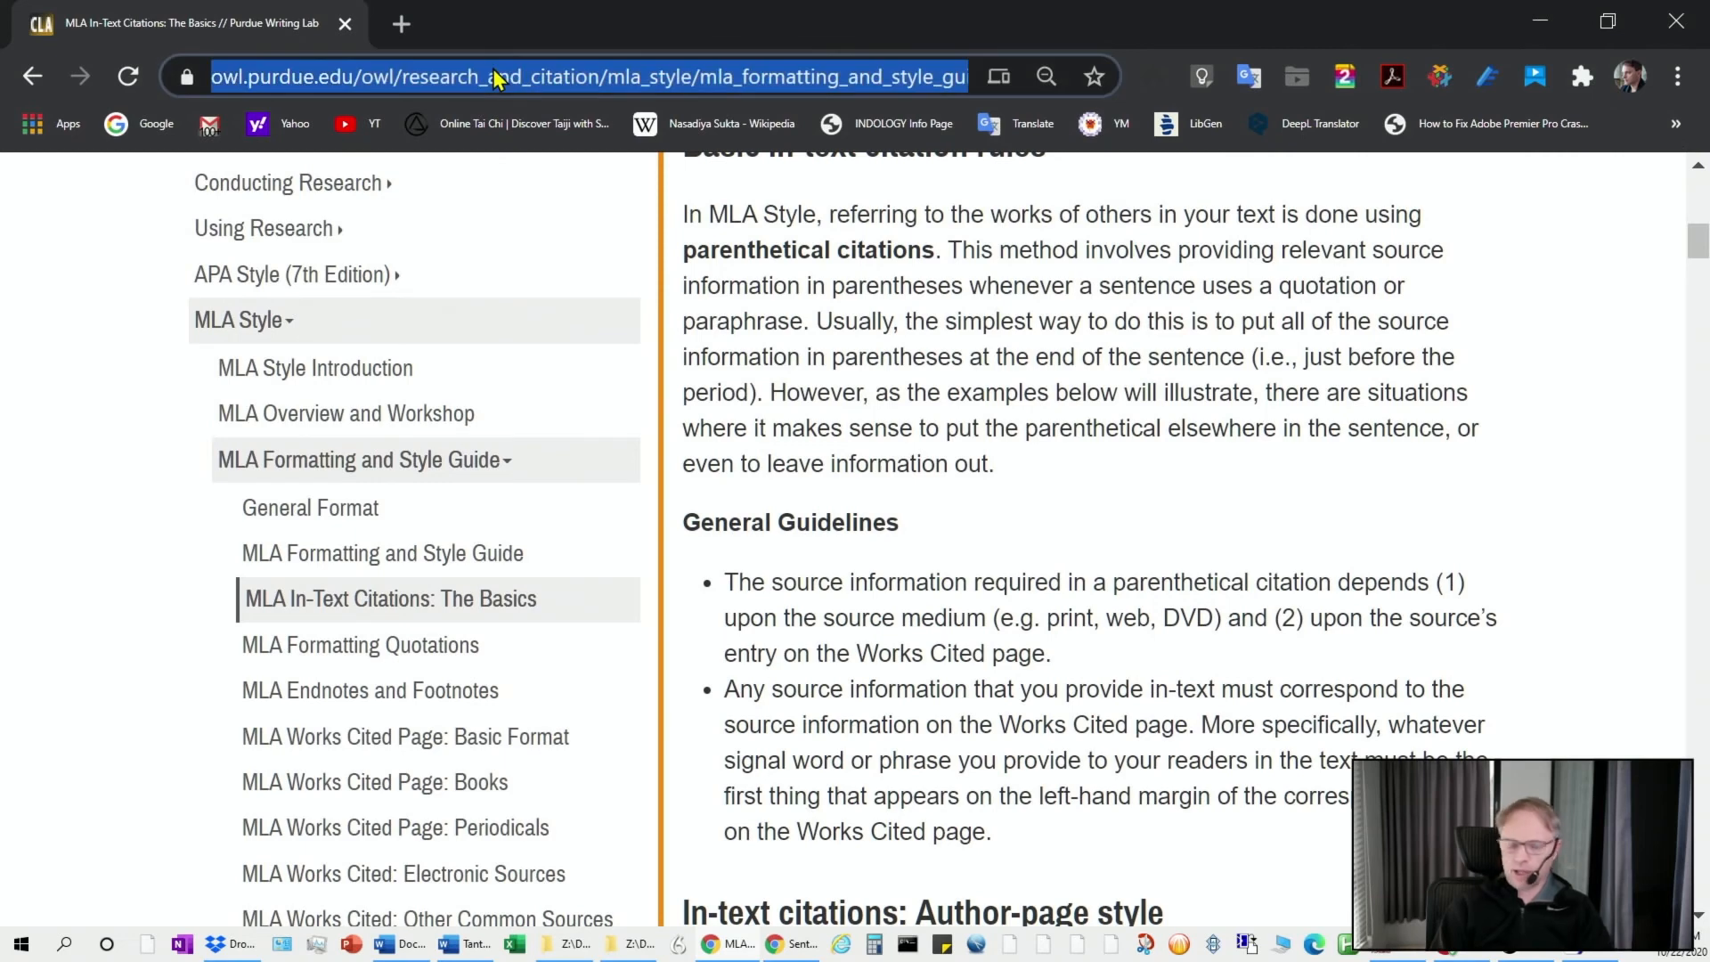
key("BackSpace")
type("jsto")
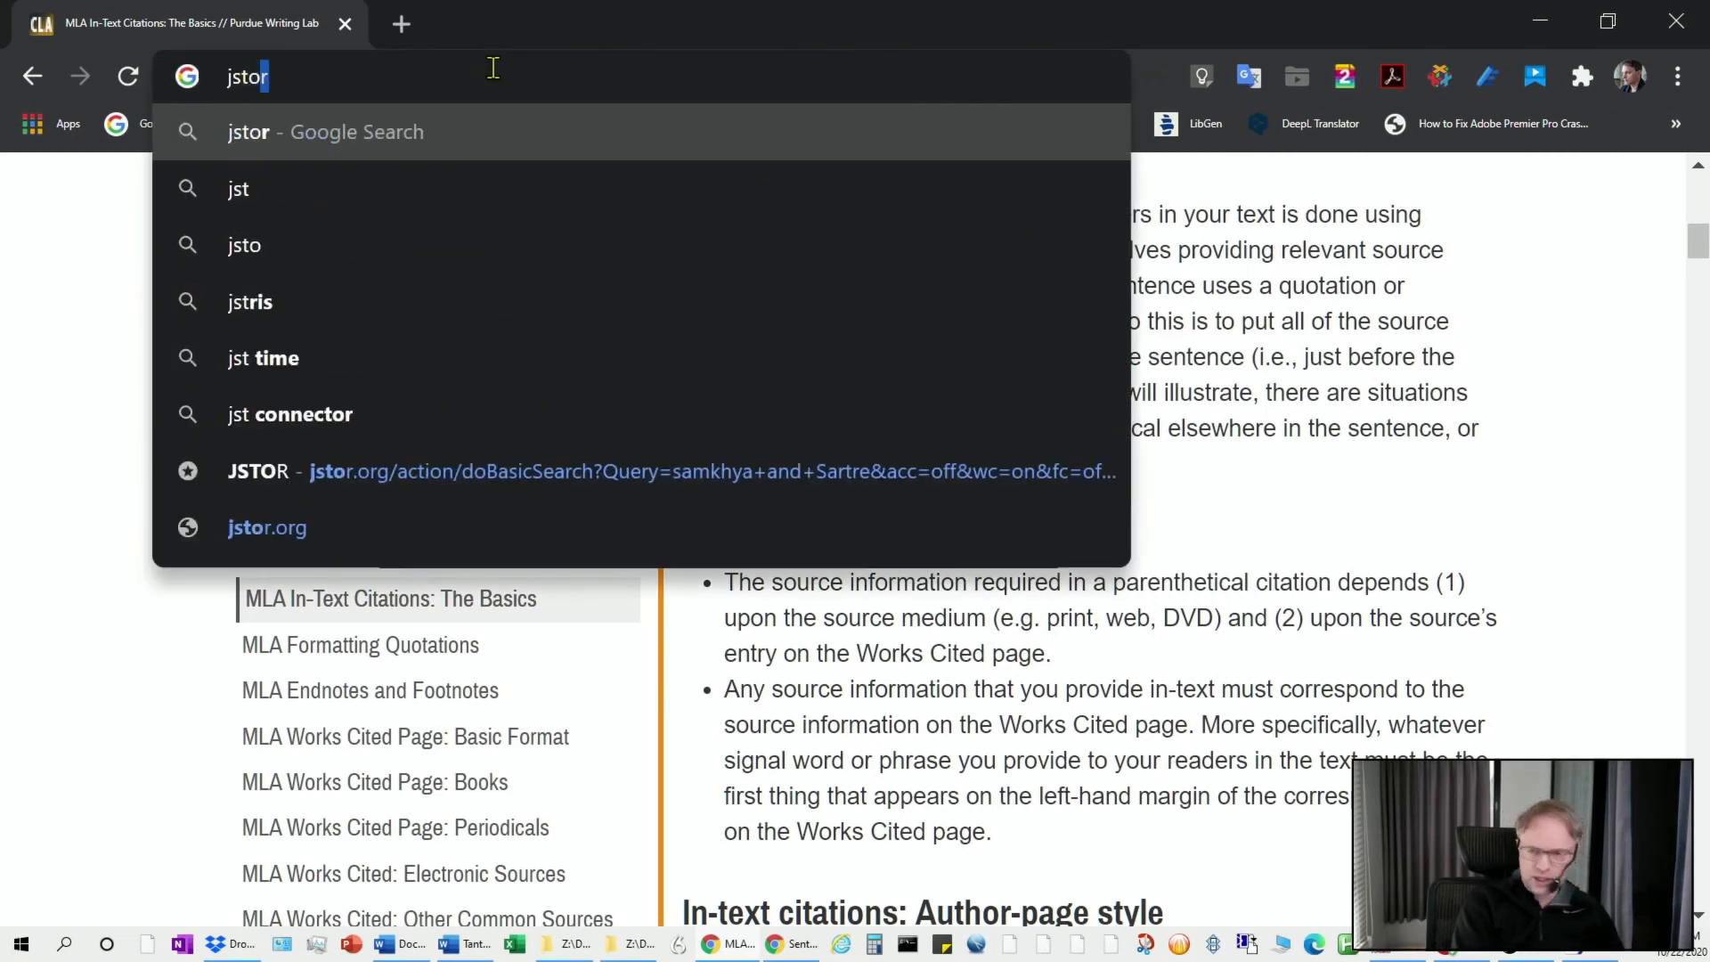
type("r")
key("Return")
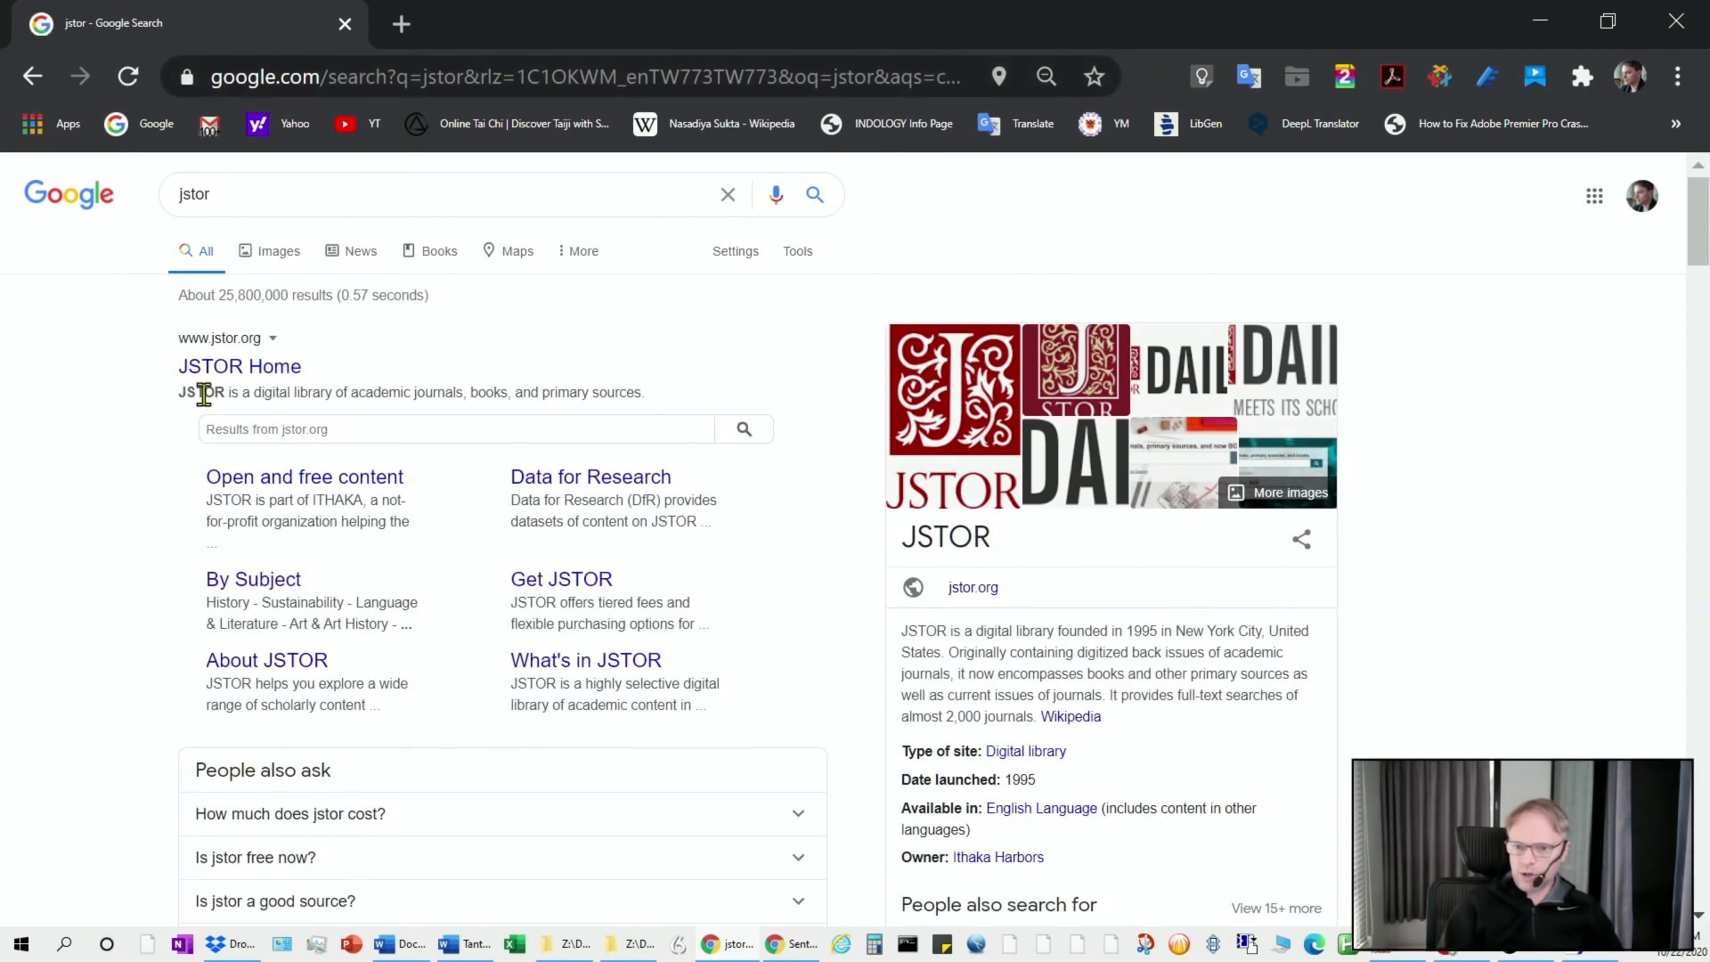
left_click(223, 372)
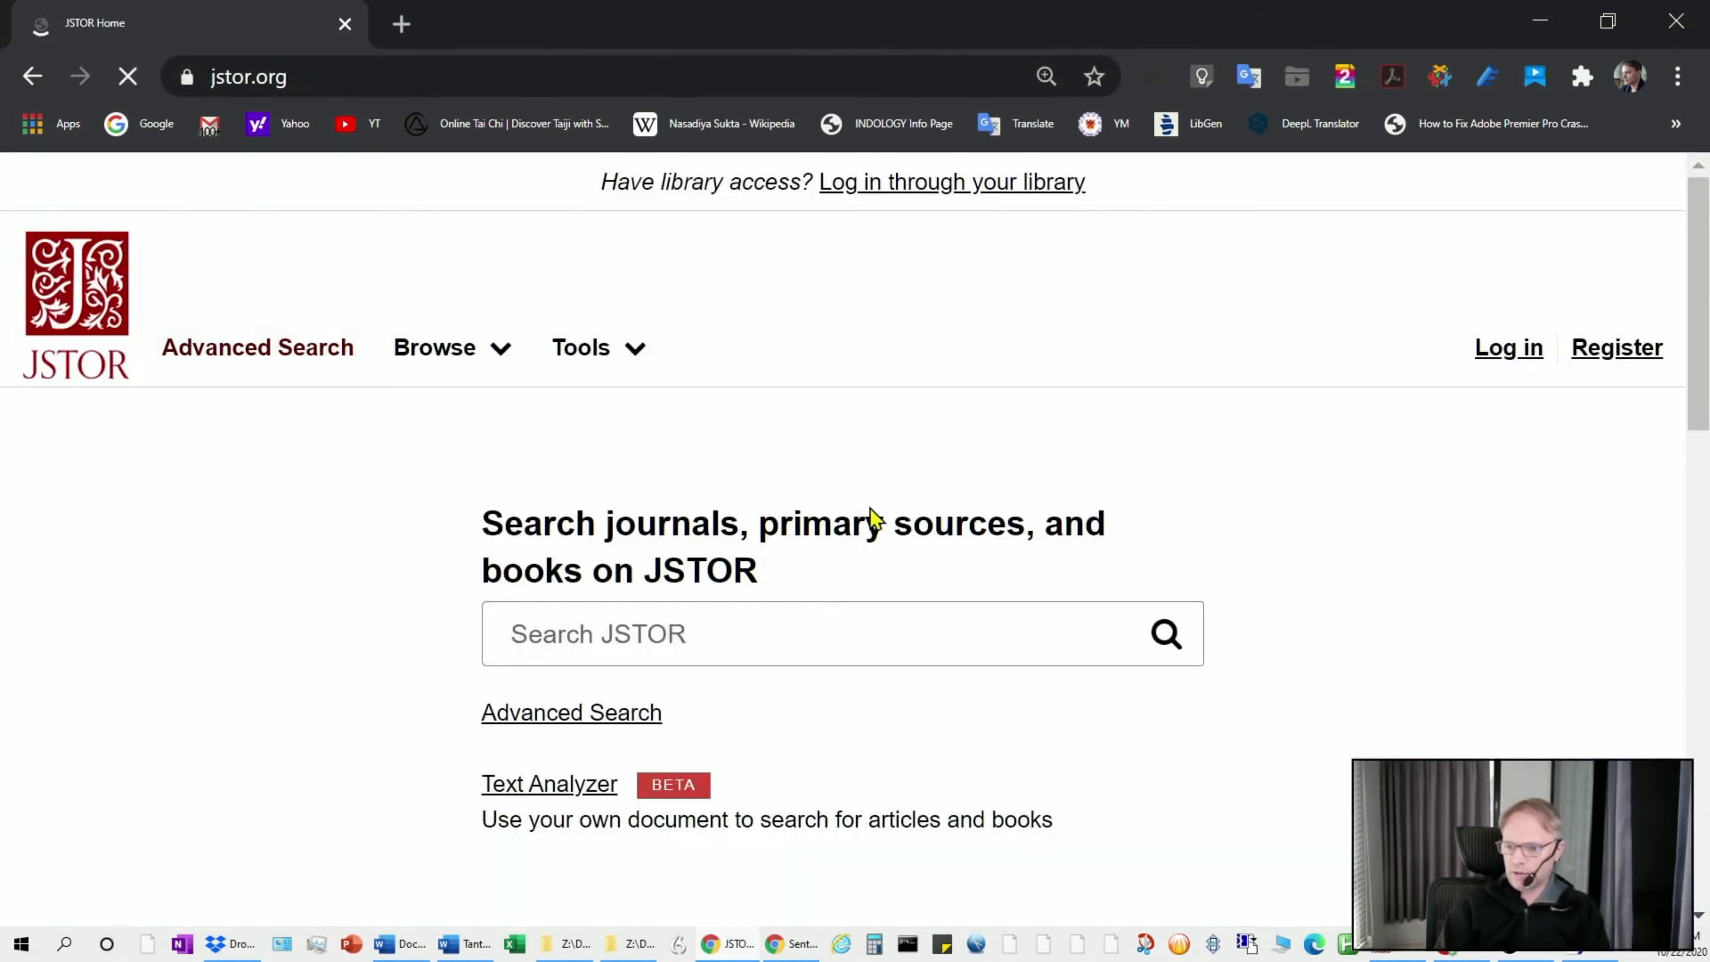
Search JSTOR for "Tantra"
left_click(596, 638)
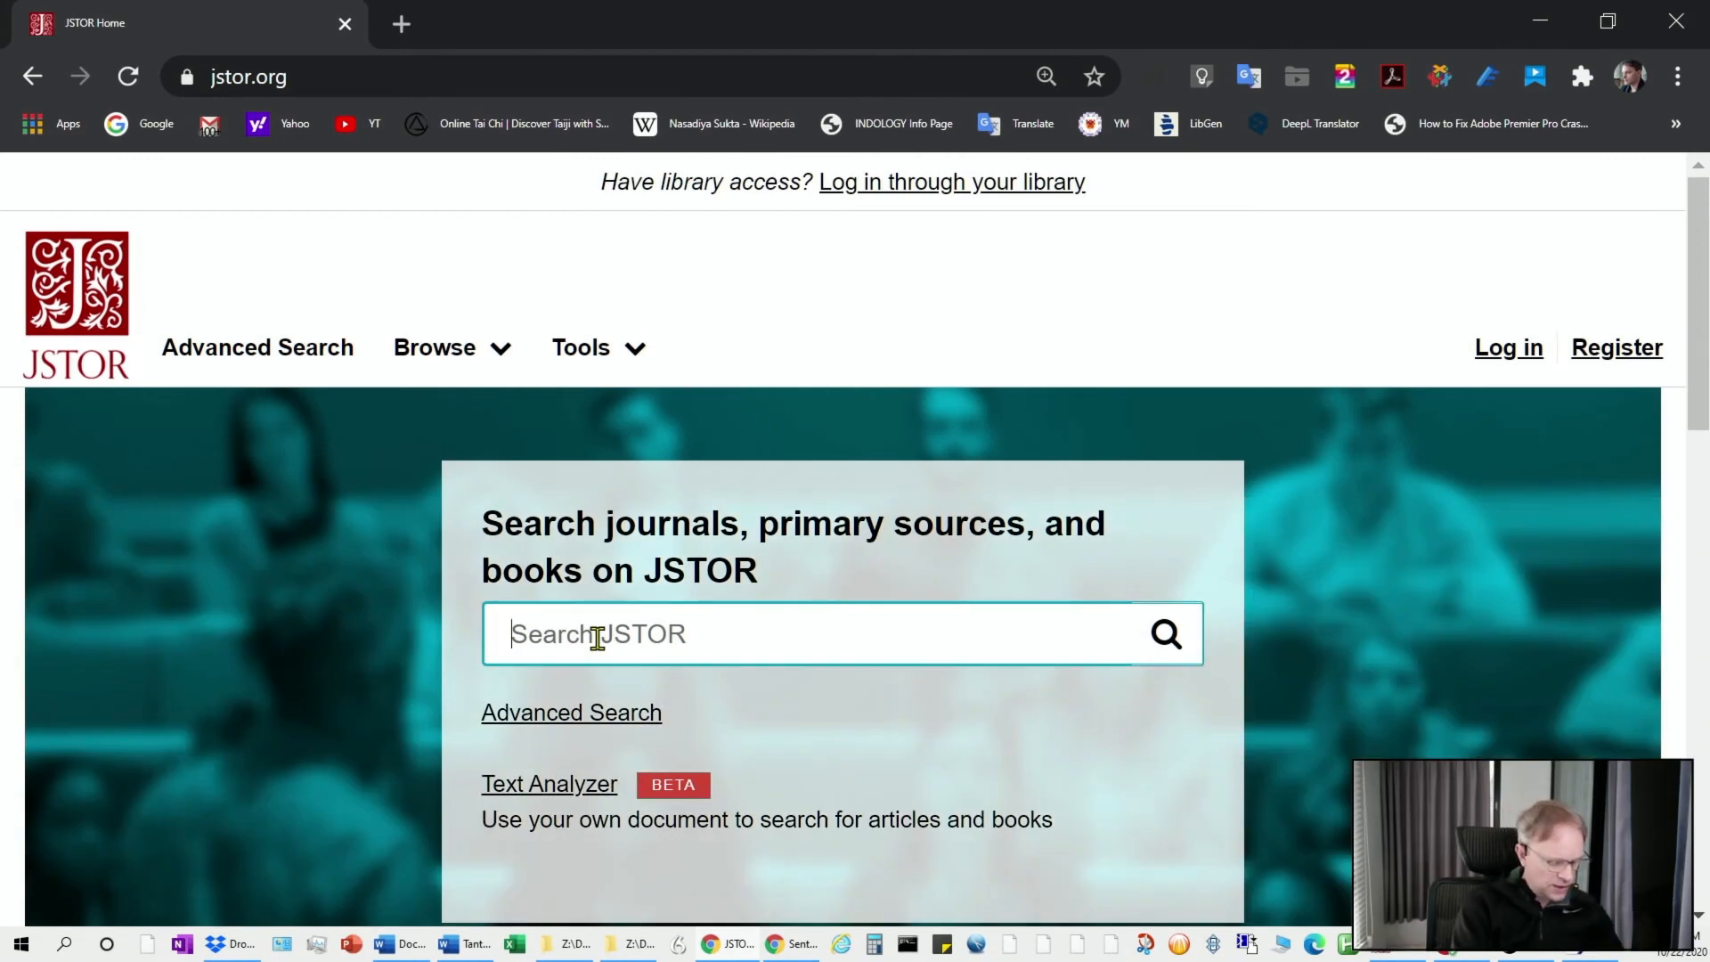
type("Tantra")
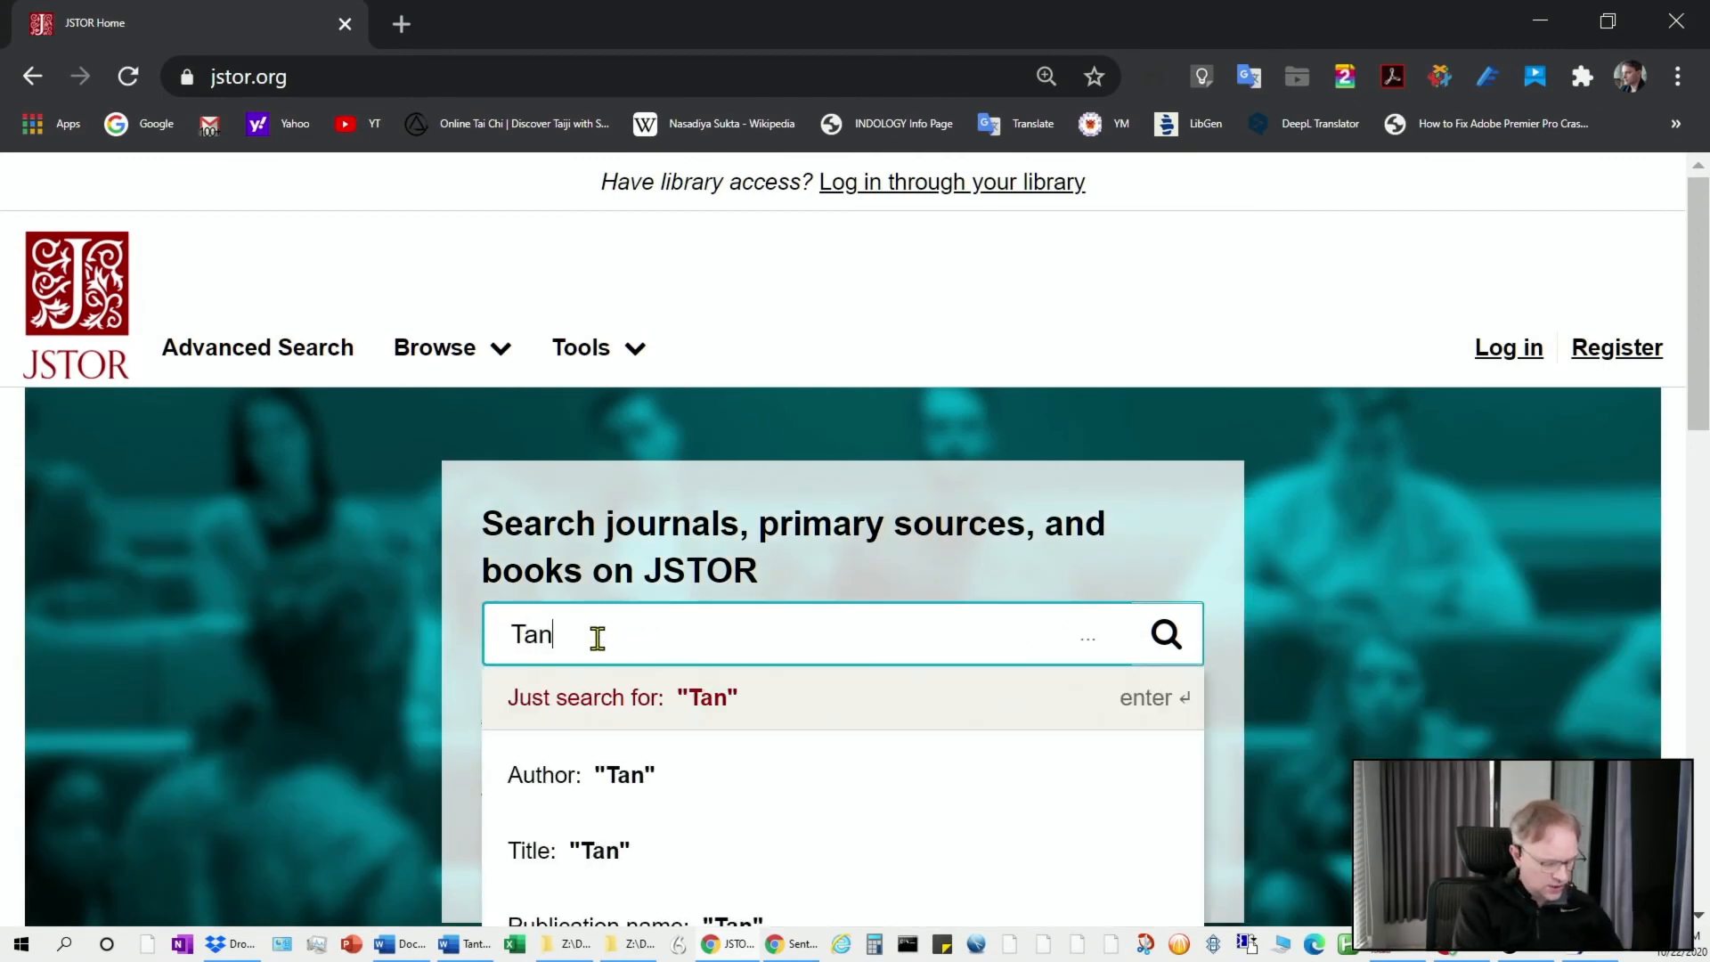
key("Return")
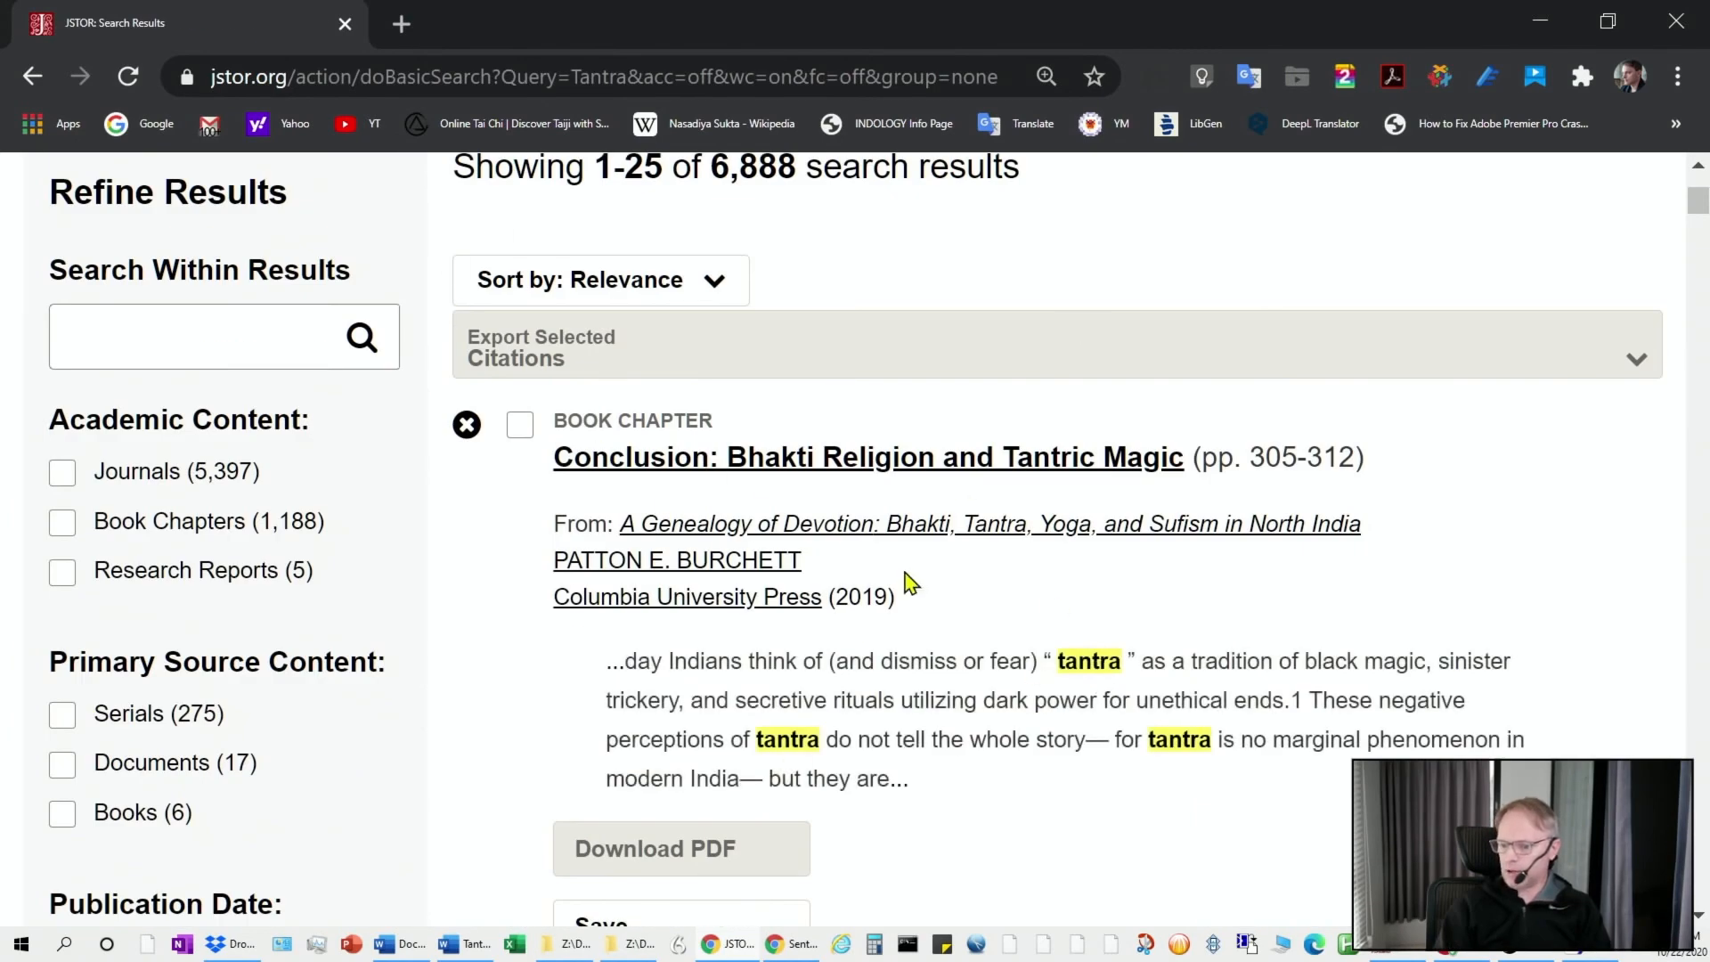
Open the citation options for the chapter "Conclusion: Bhakti Religion and Tantric Magic" and review the citation formats and export choices
scroll(908, 584, "down", 2)
scroll(890, 772, "down", 2)
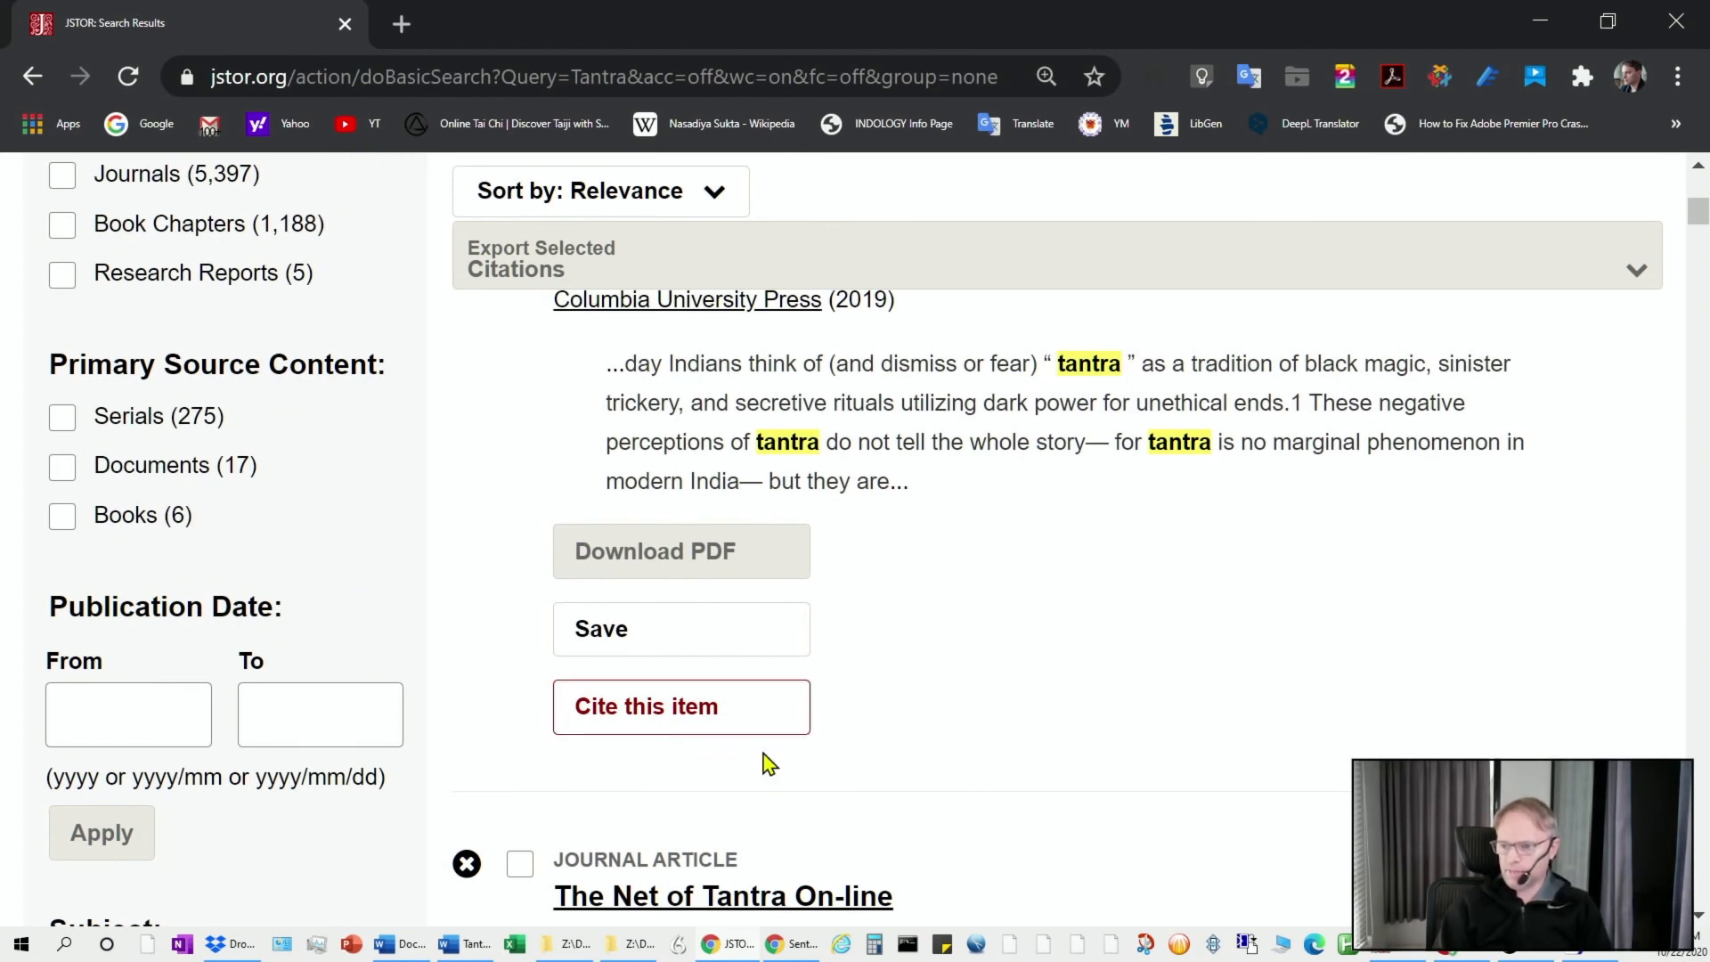
scroll(739, 704, "up", 2)
scroll(833, 466, "down", 2)
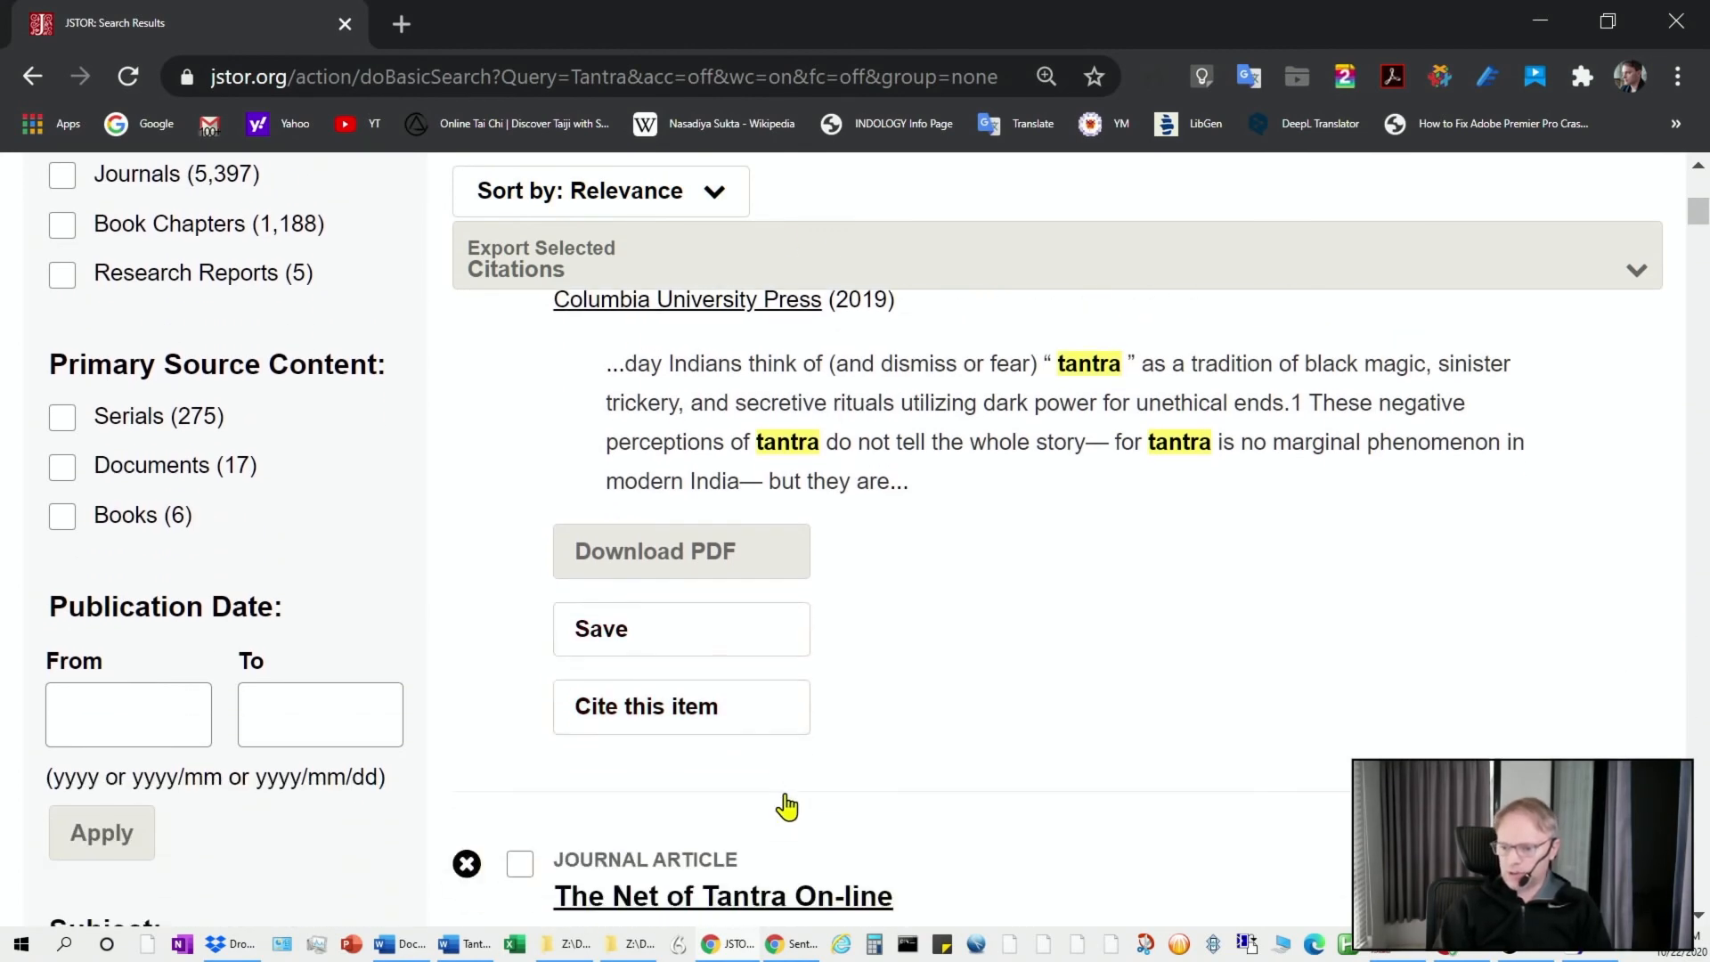
left_click(682, 717)
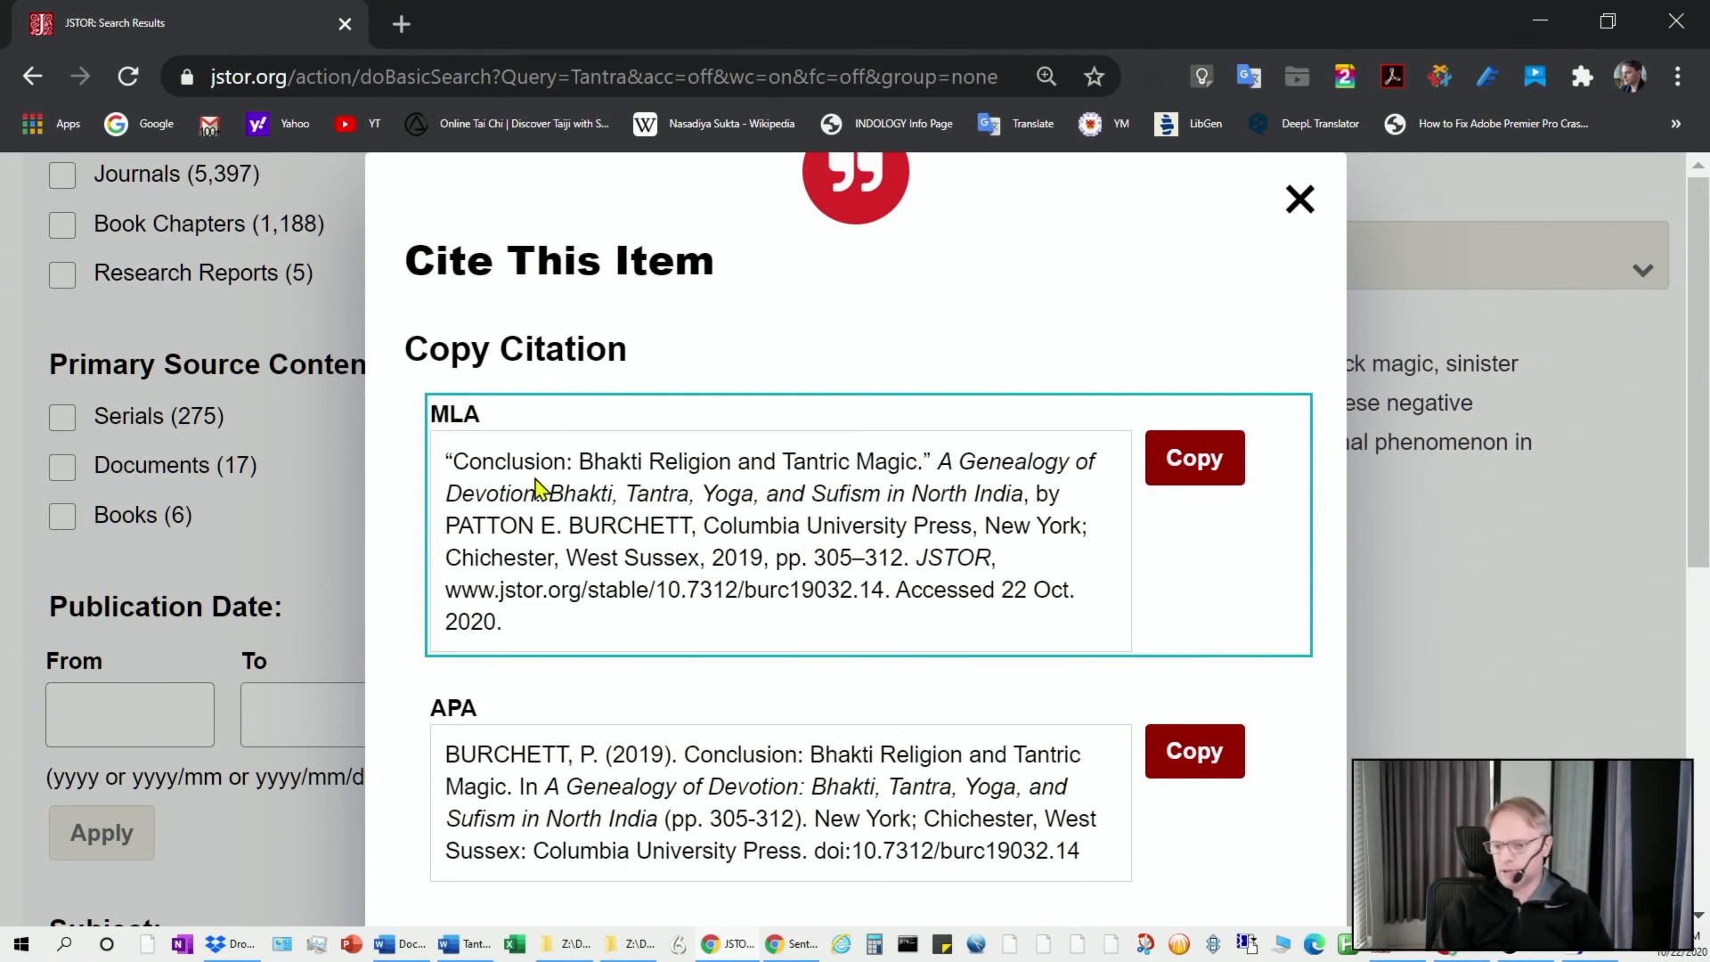
scroll(532, 479, "down", 3)
scroll(615, 695, "down", 4)
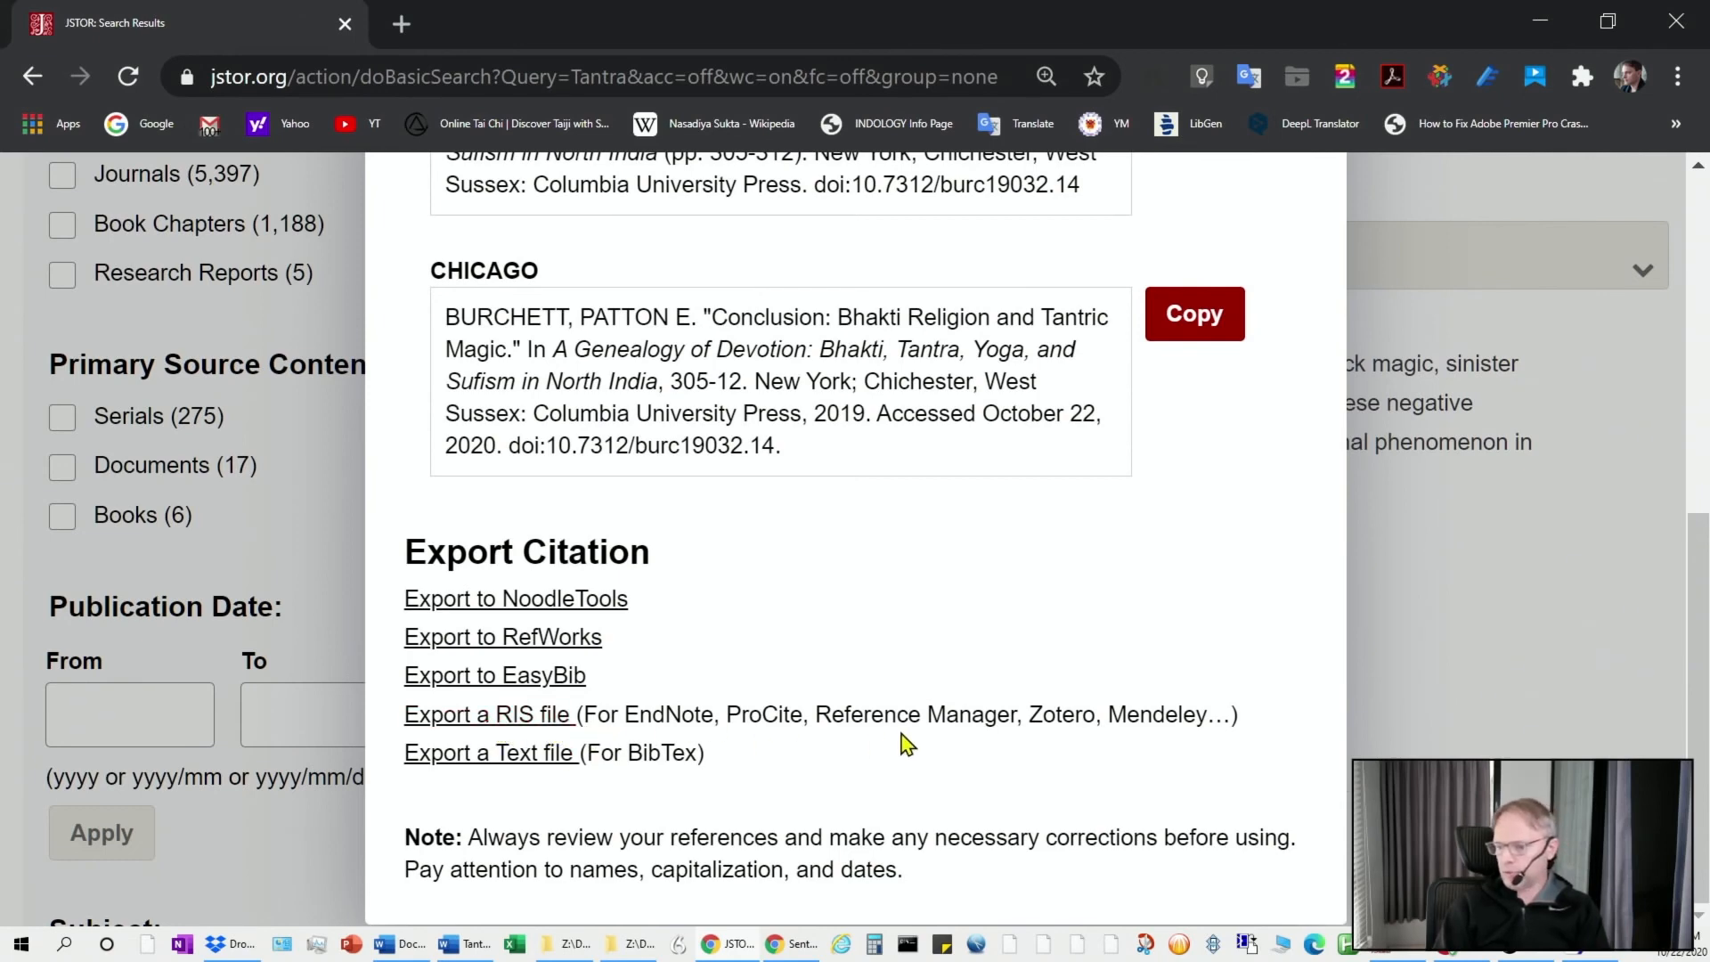
Export the chapter's citation as an RIS file, import it into the EndNote library and preview the imported reference
left_click(470, 720)
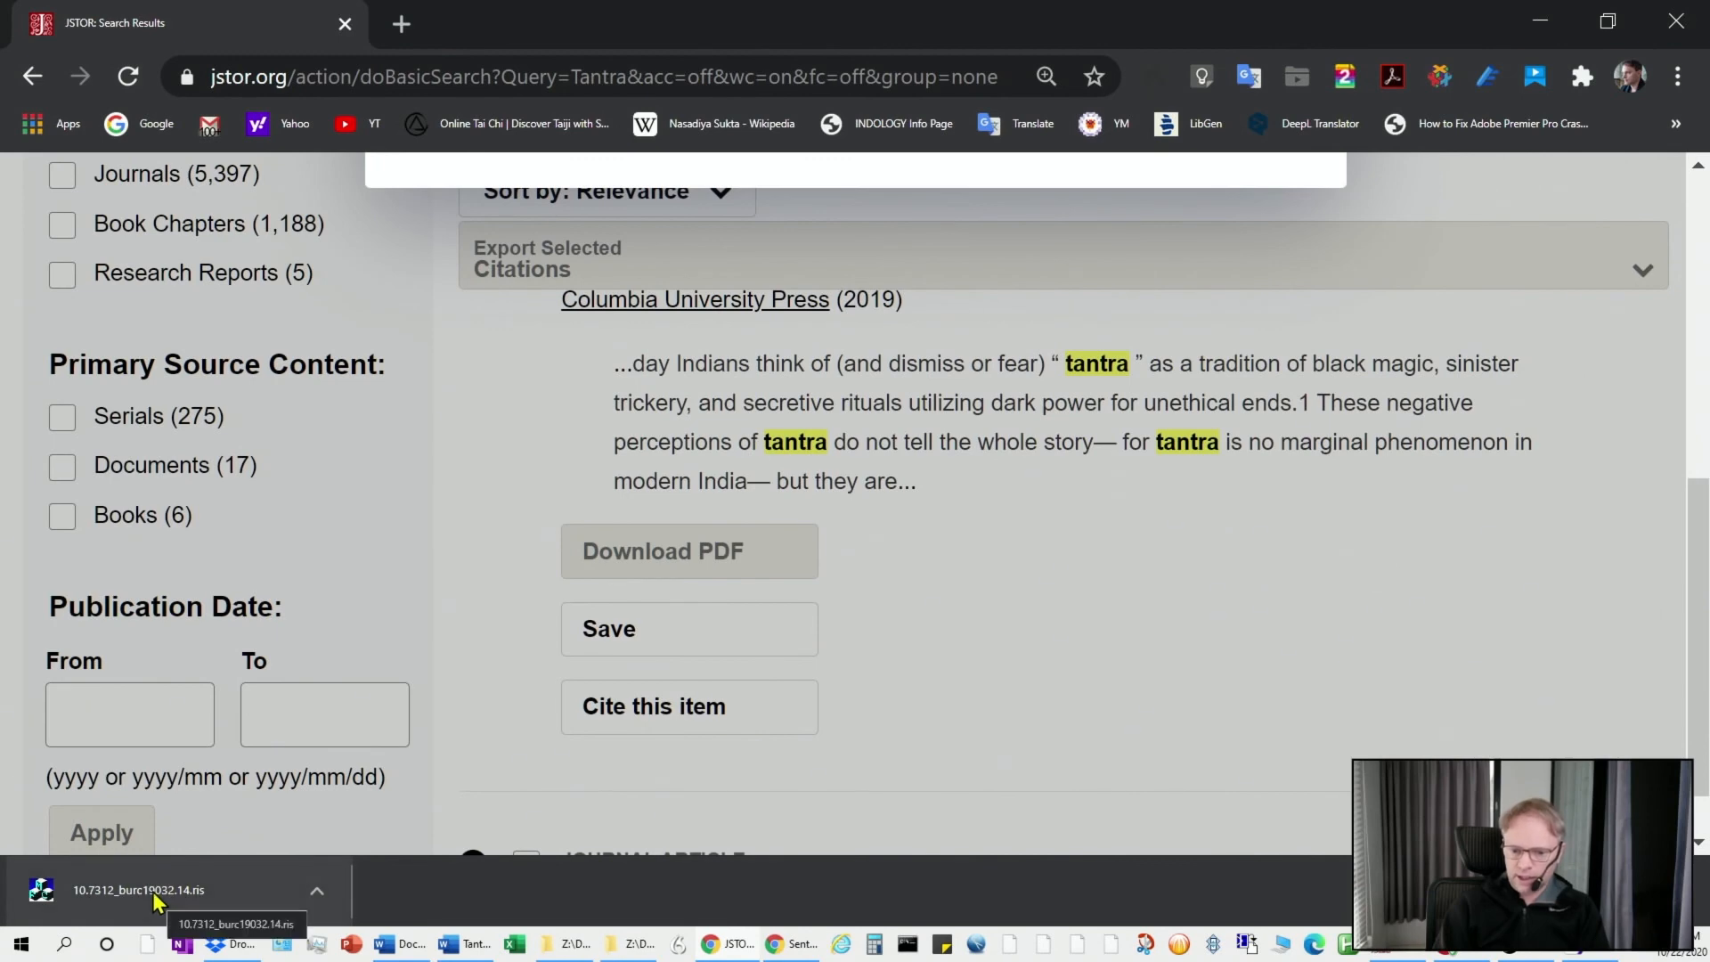
left_click(153, 893)
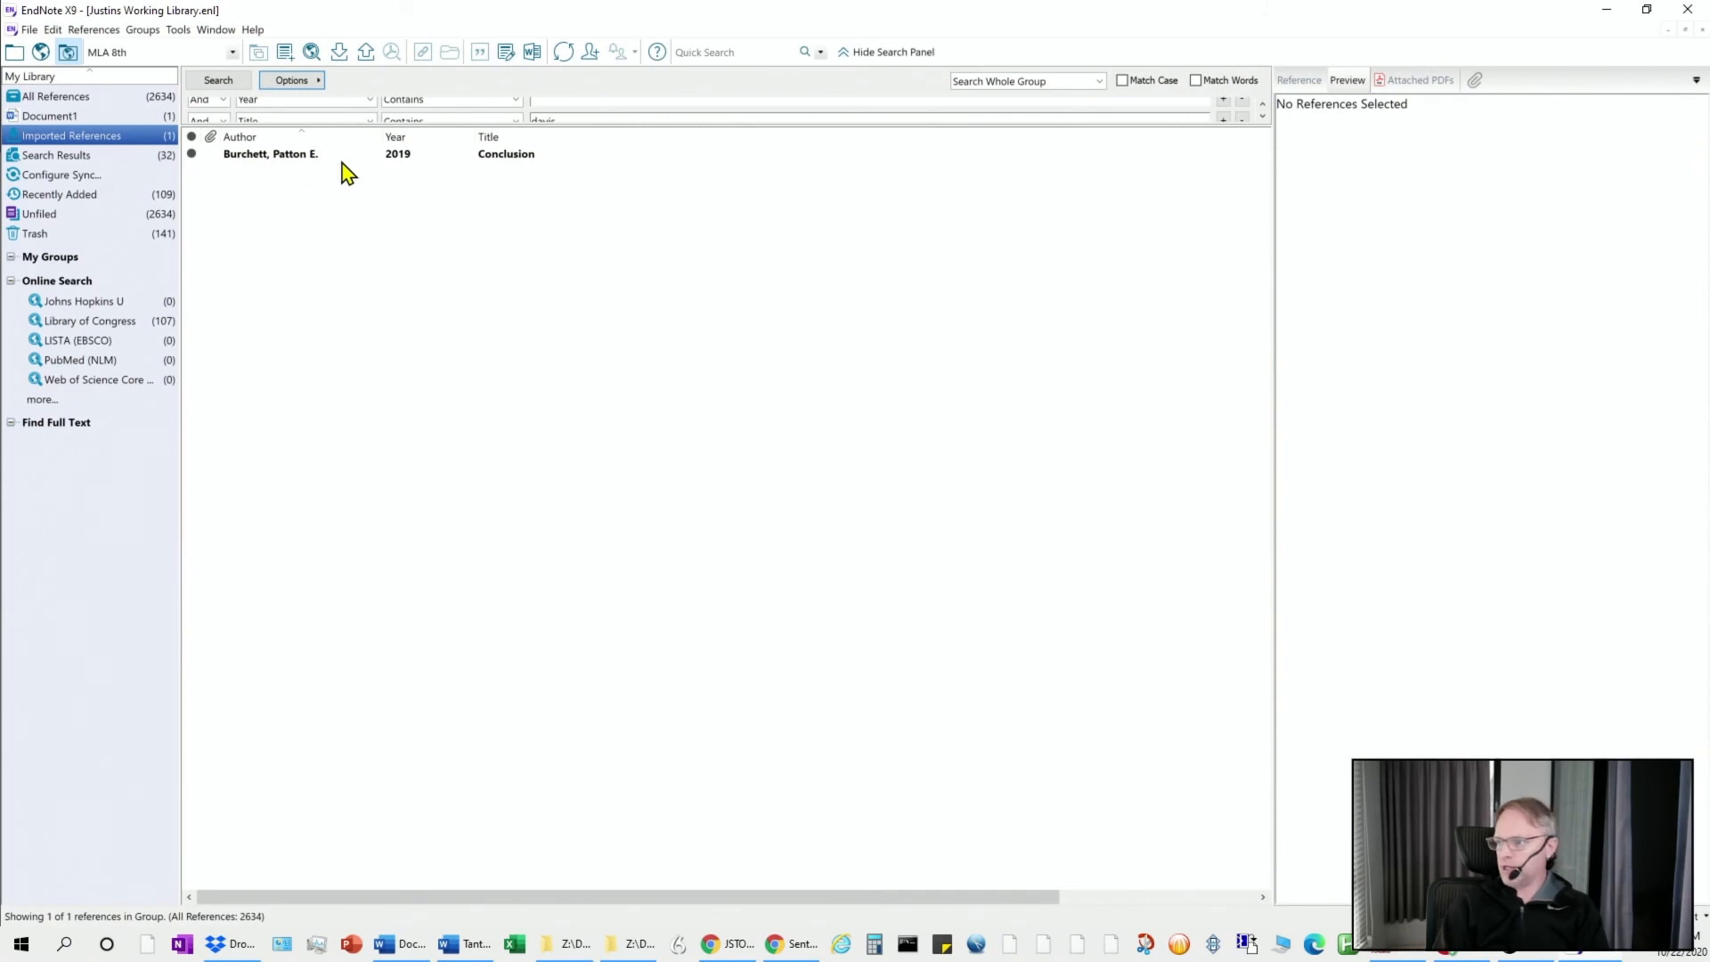
left_click(281, 157)
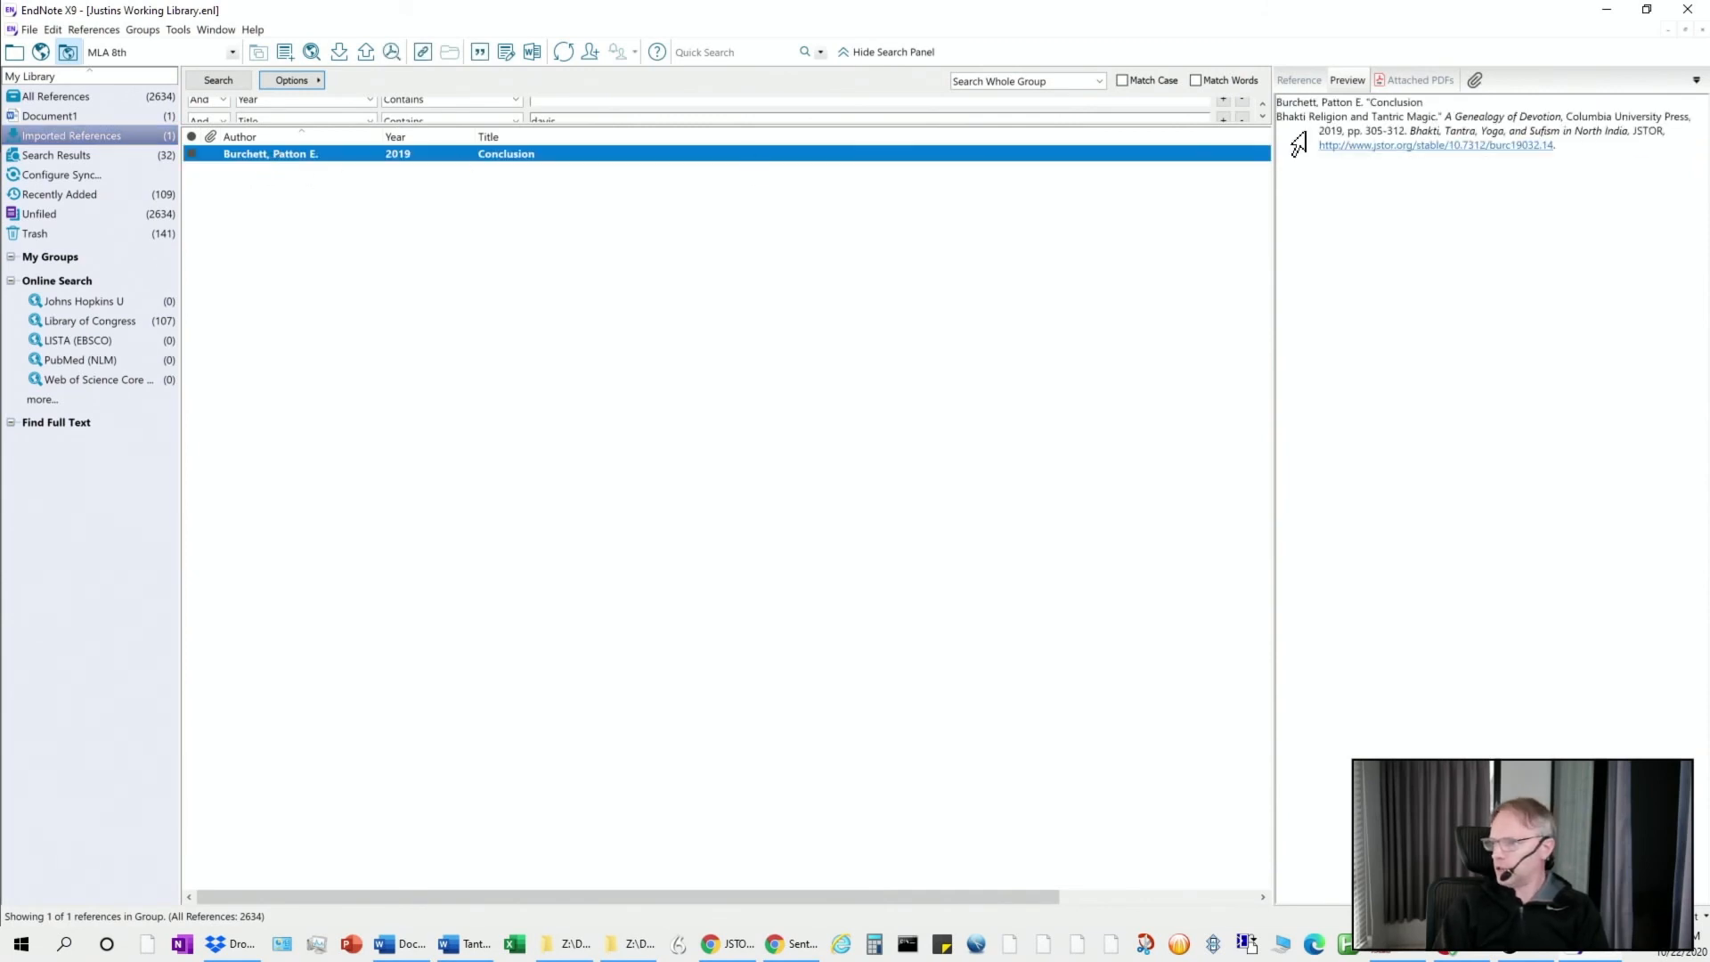